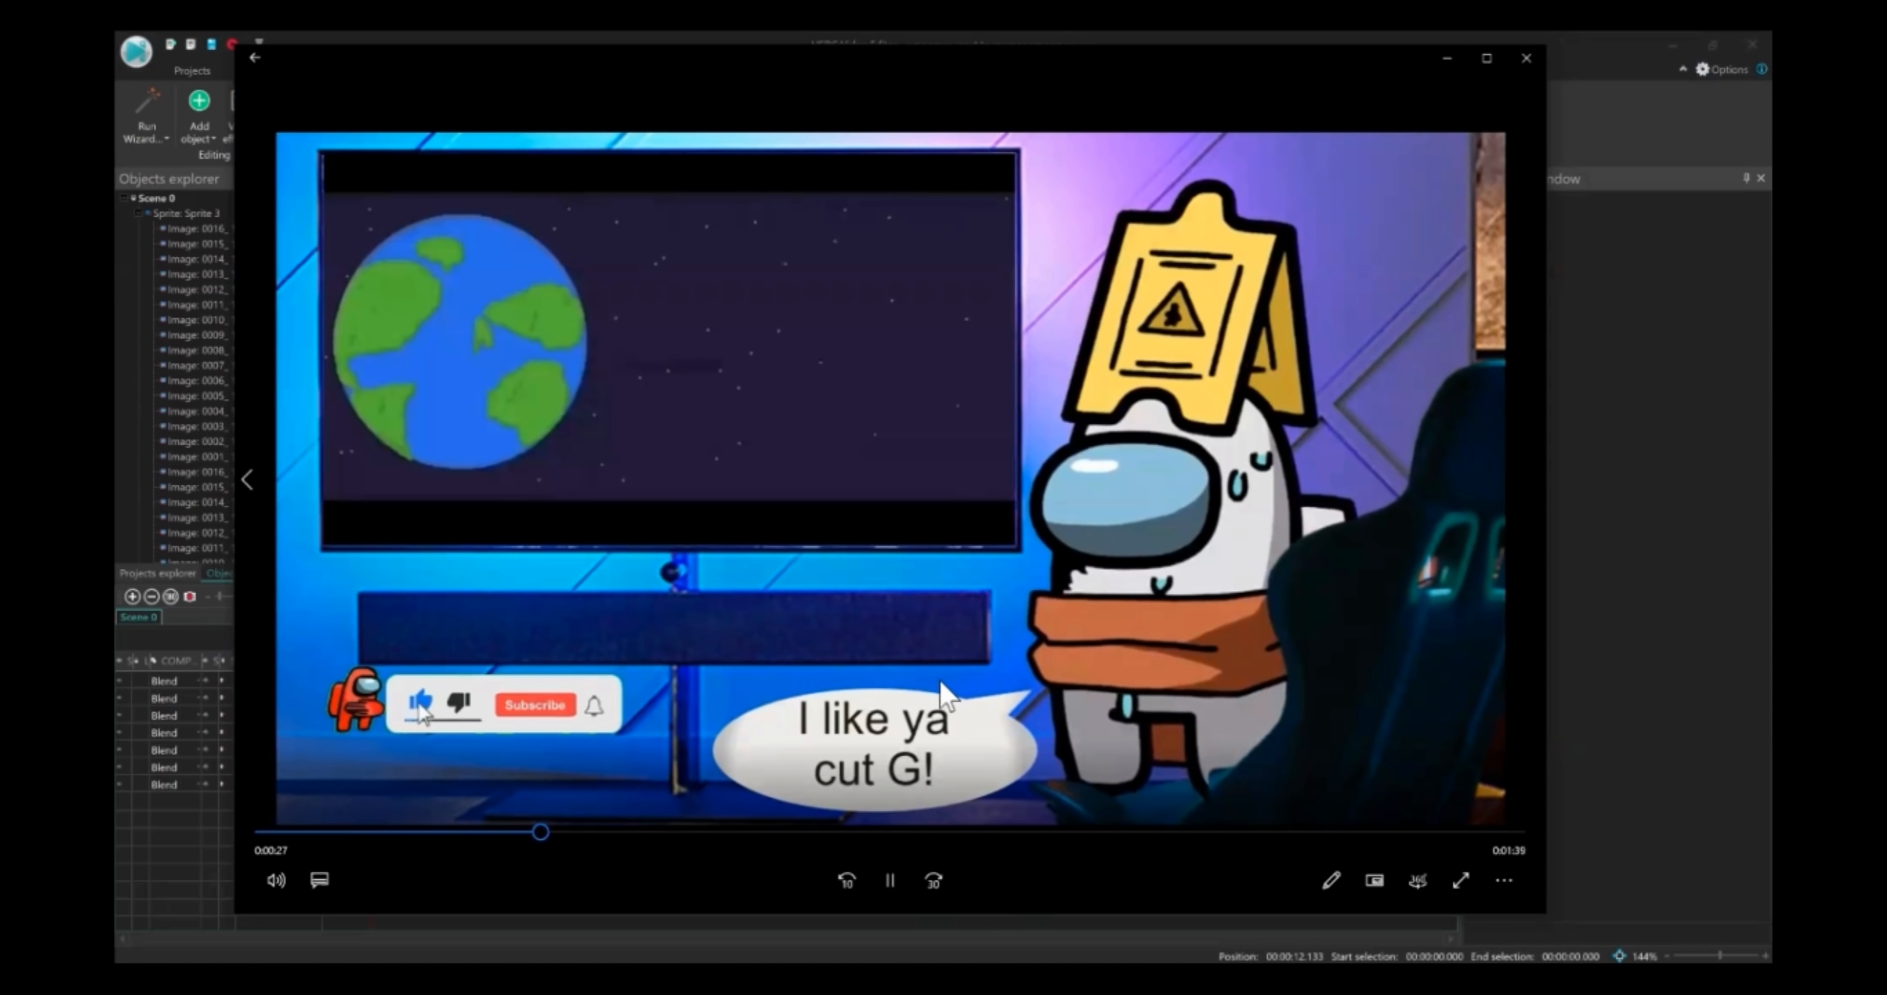
Review the sample Among Us reaction video from its start and around 0:25, and close the player
{"action": "left_click", "coordinate": [891, 886]}
{"action": "left_click_drag", "start_coordinate": [613, 834], "coordinate": [264, 833]}
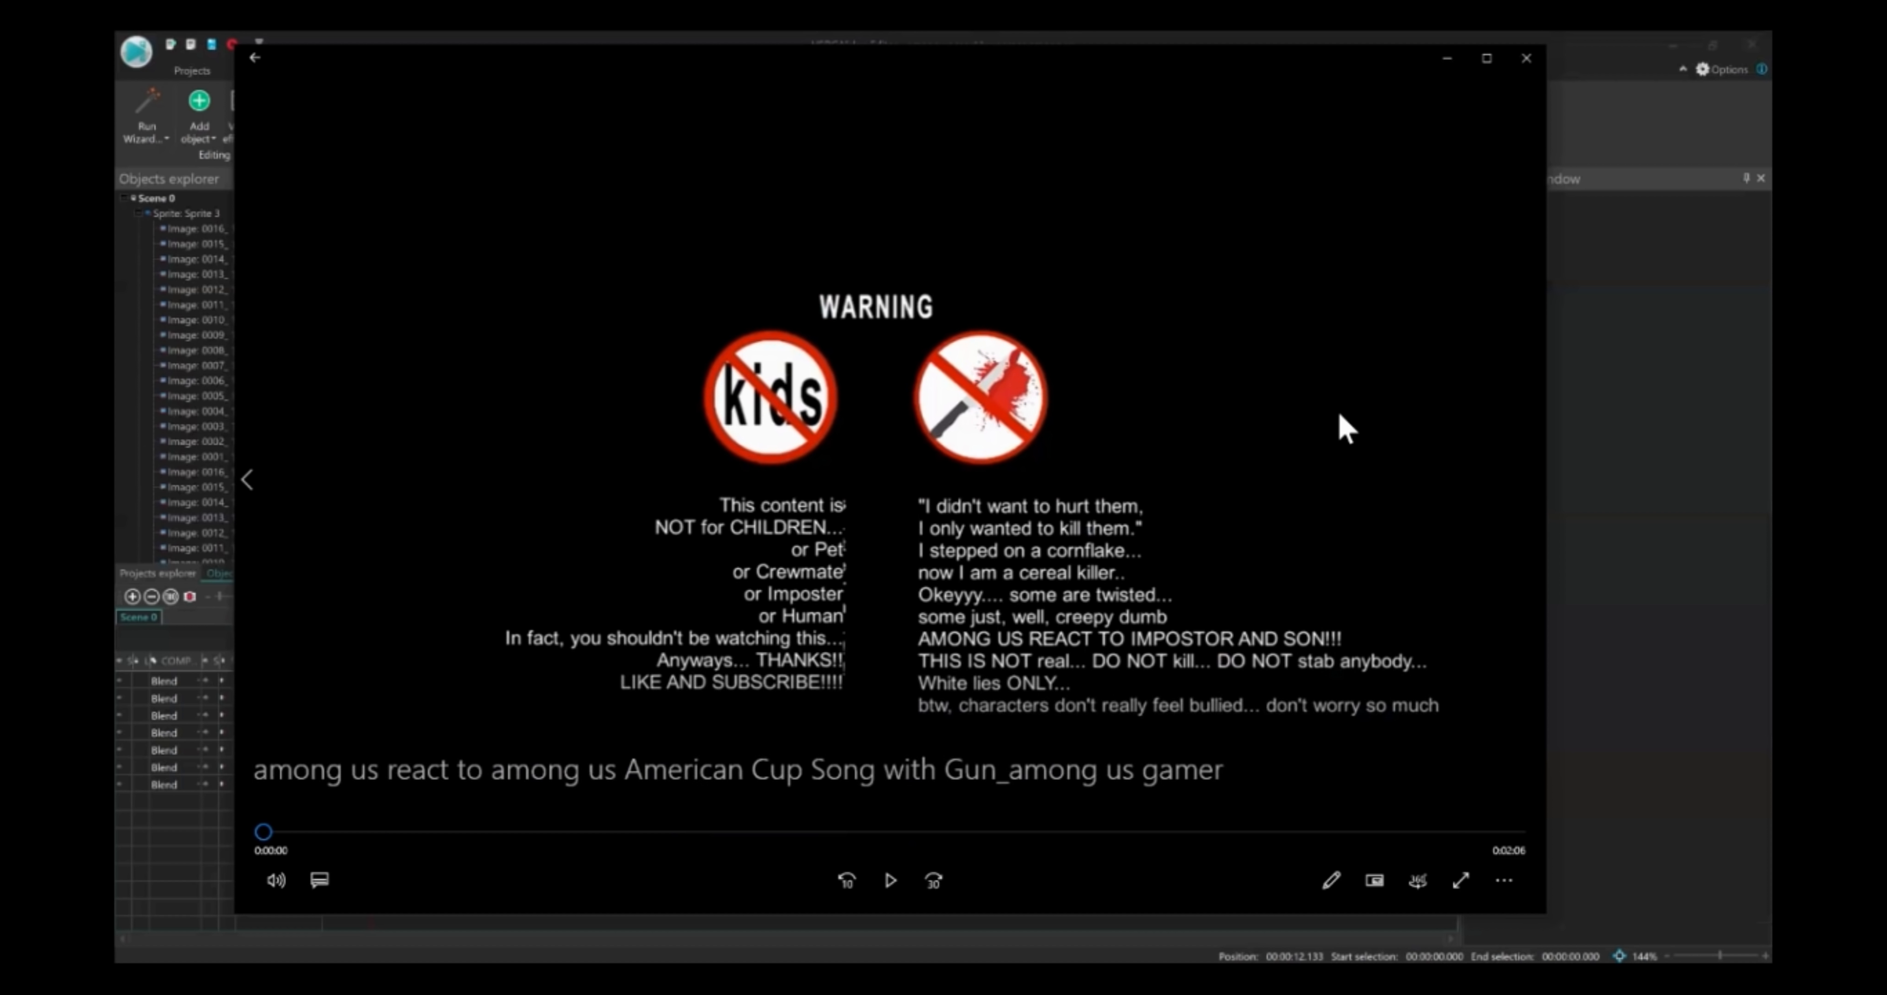
{"action": "left_click", "coordinate": [514, 831]}
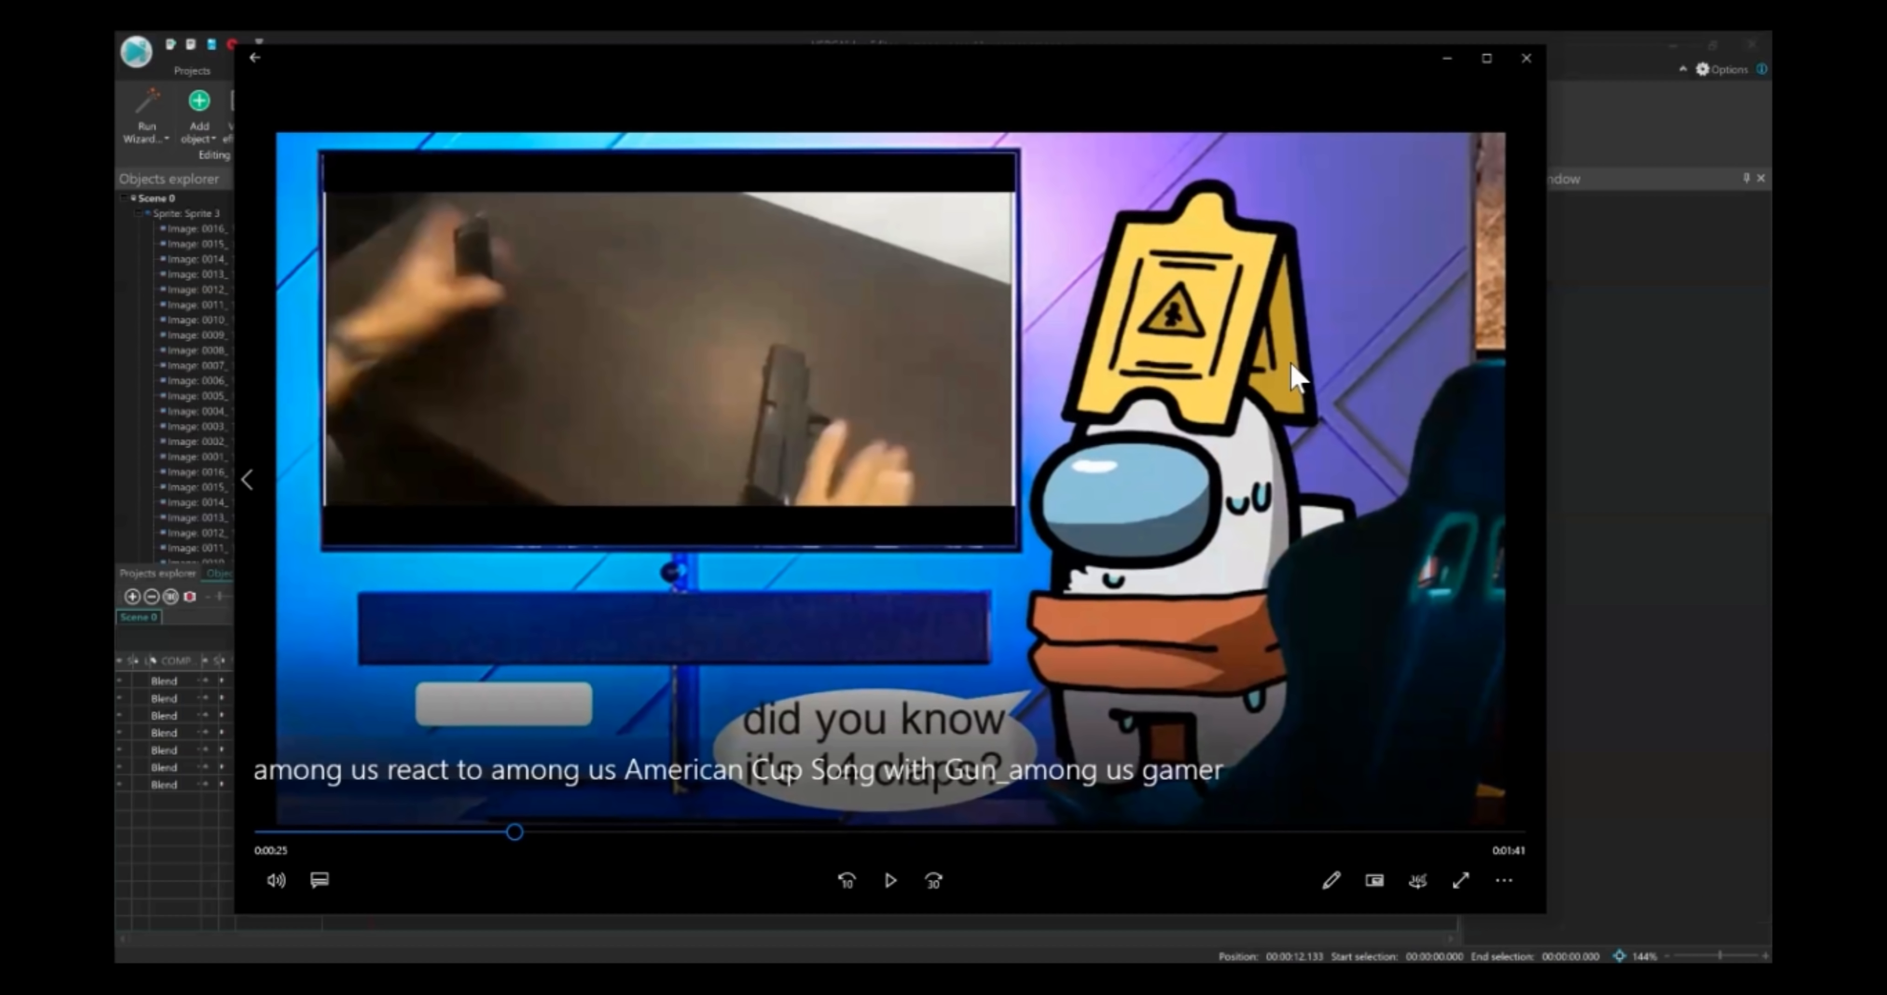
{"action": "left_click", "coordinate": [1525, 58]}
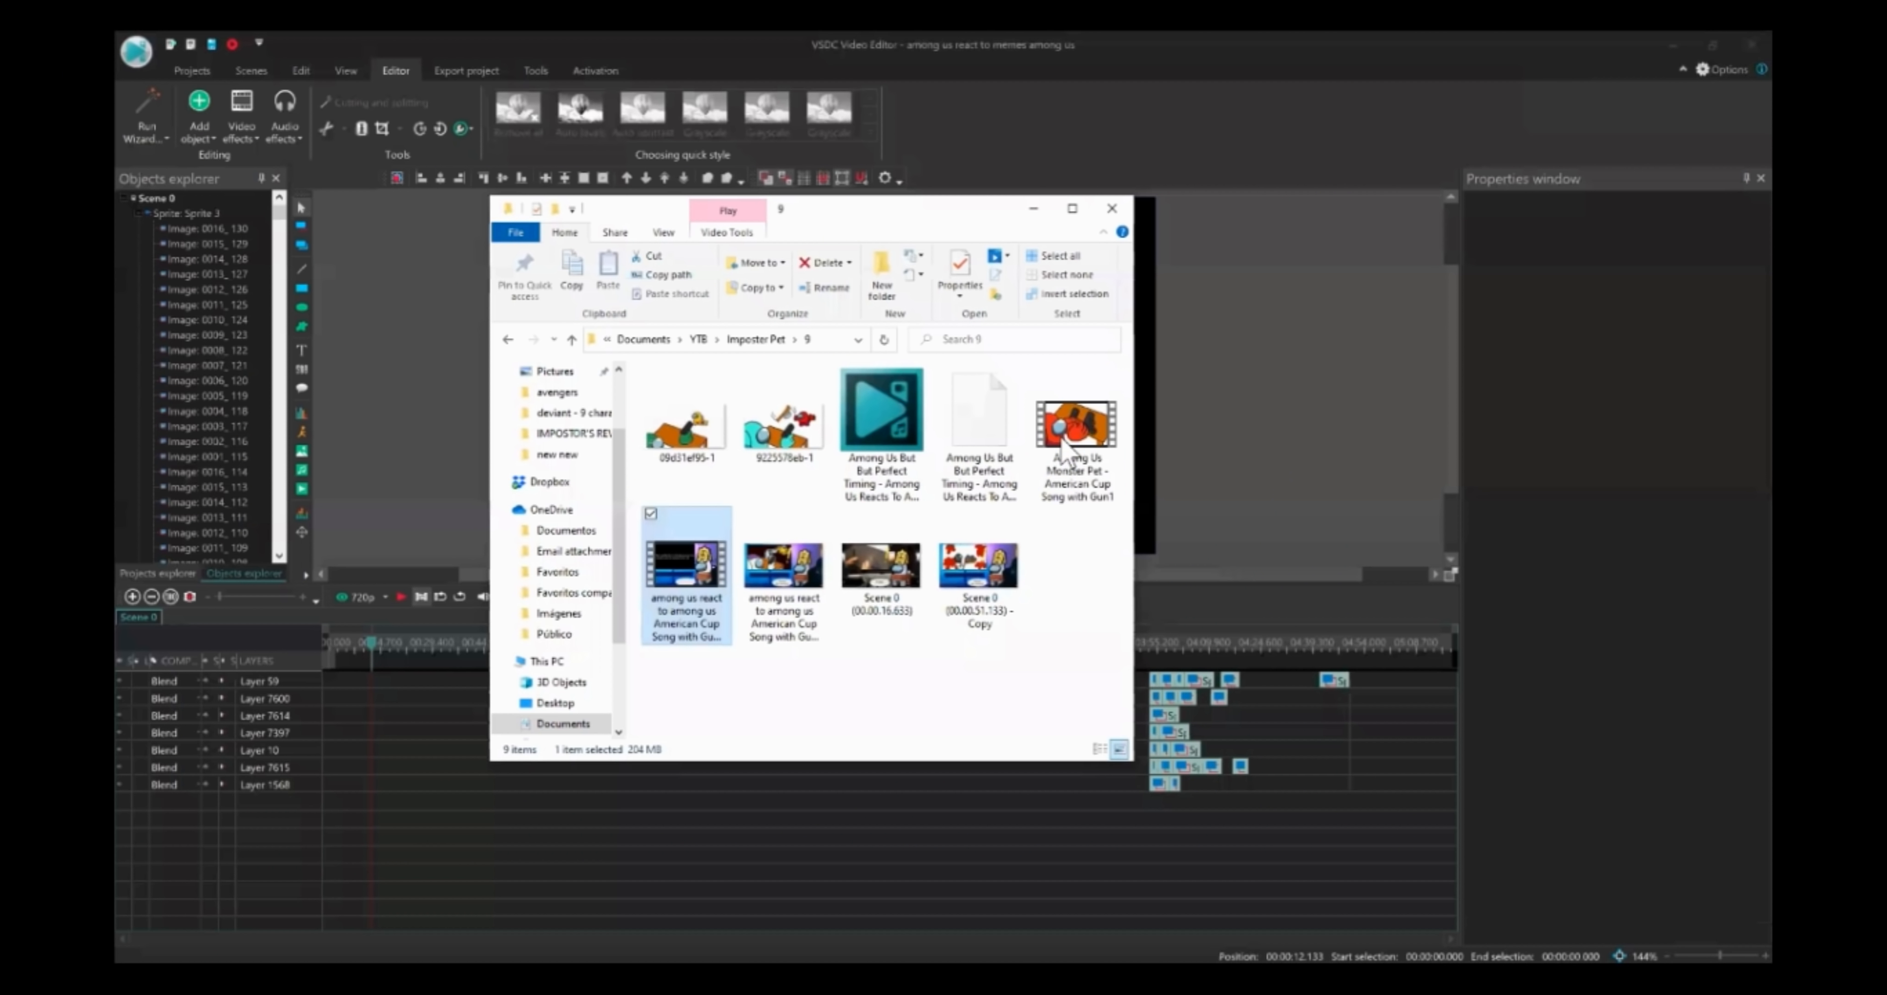
{"action": "left_click", "coordinate": [927, 677]}
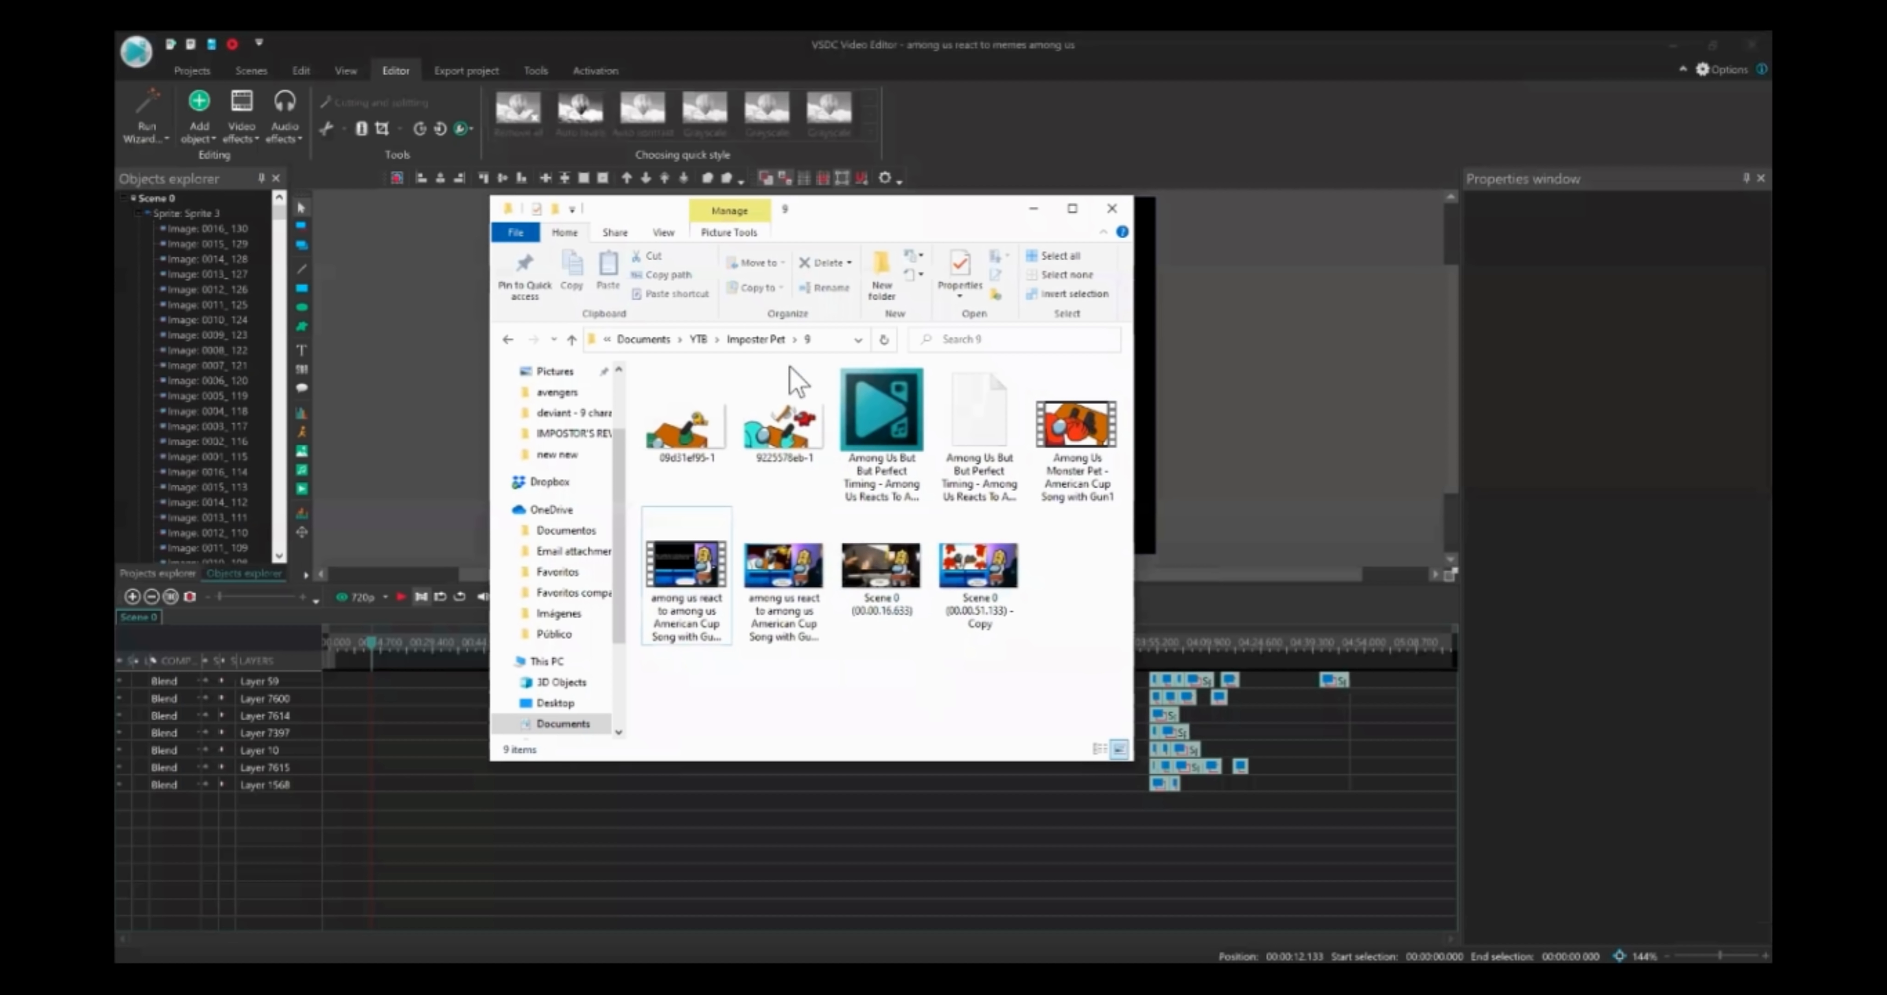
{"action": "left_click", "coordinate": [764, 338]}
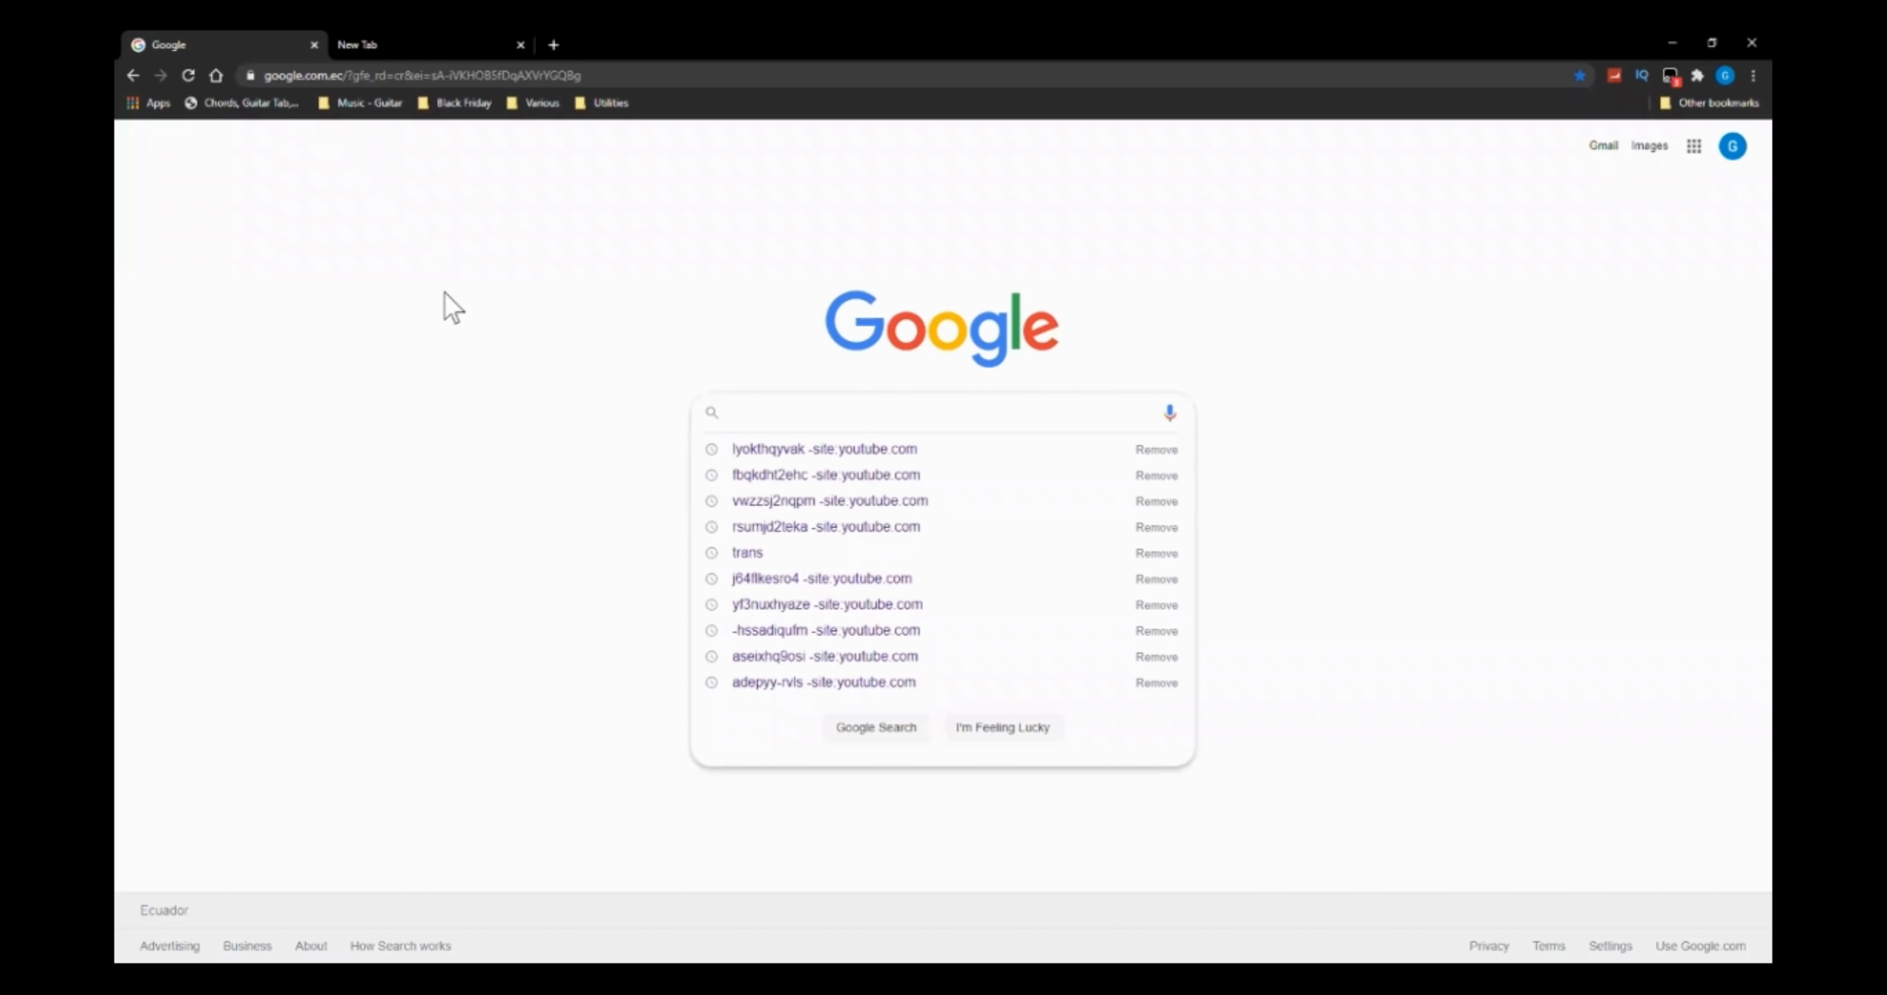
Search Google Images for "tv room cartoon" in the browser
{"action": "left_click", "coordinate": [445, 294]}
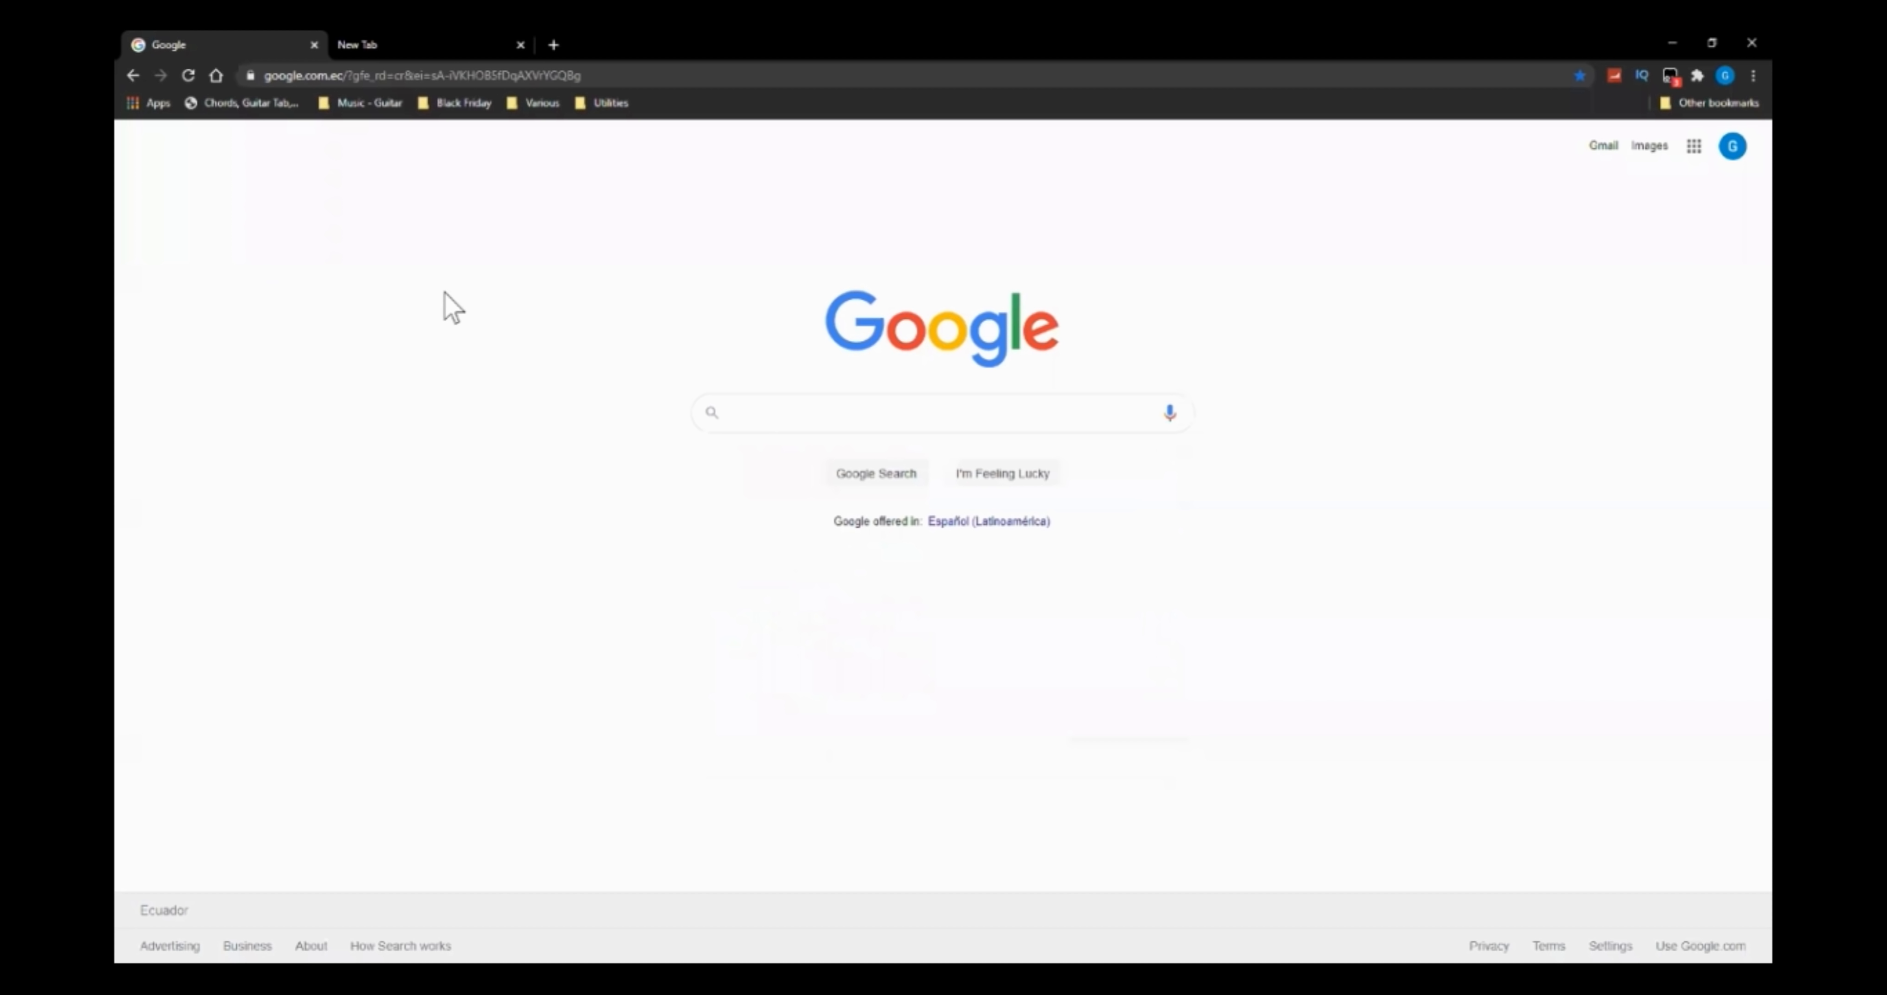
{"action": "left_click", "coordinate": [743, 412]}
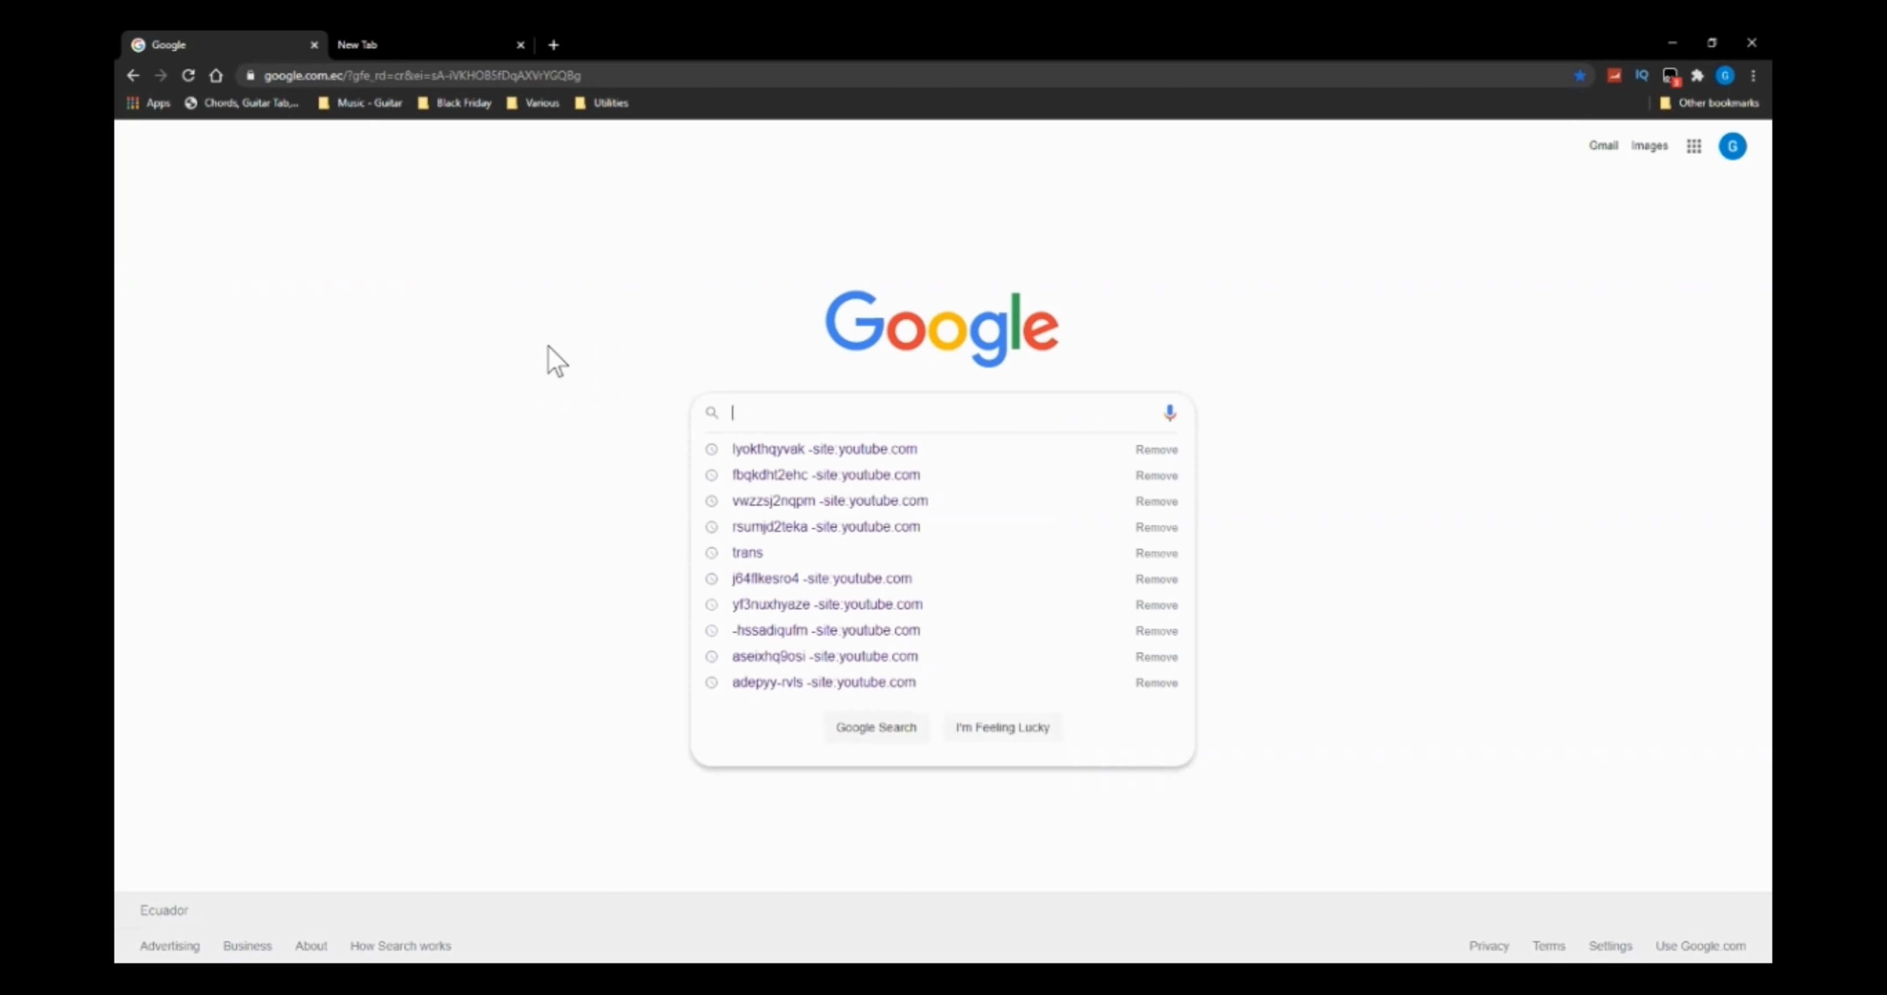
{"action": "type", "text": "v"}
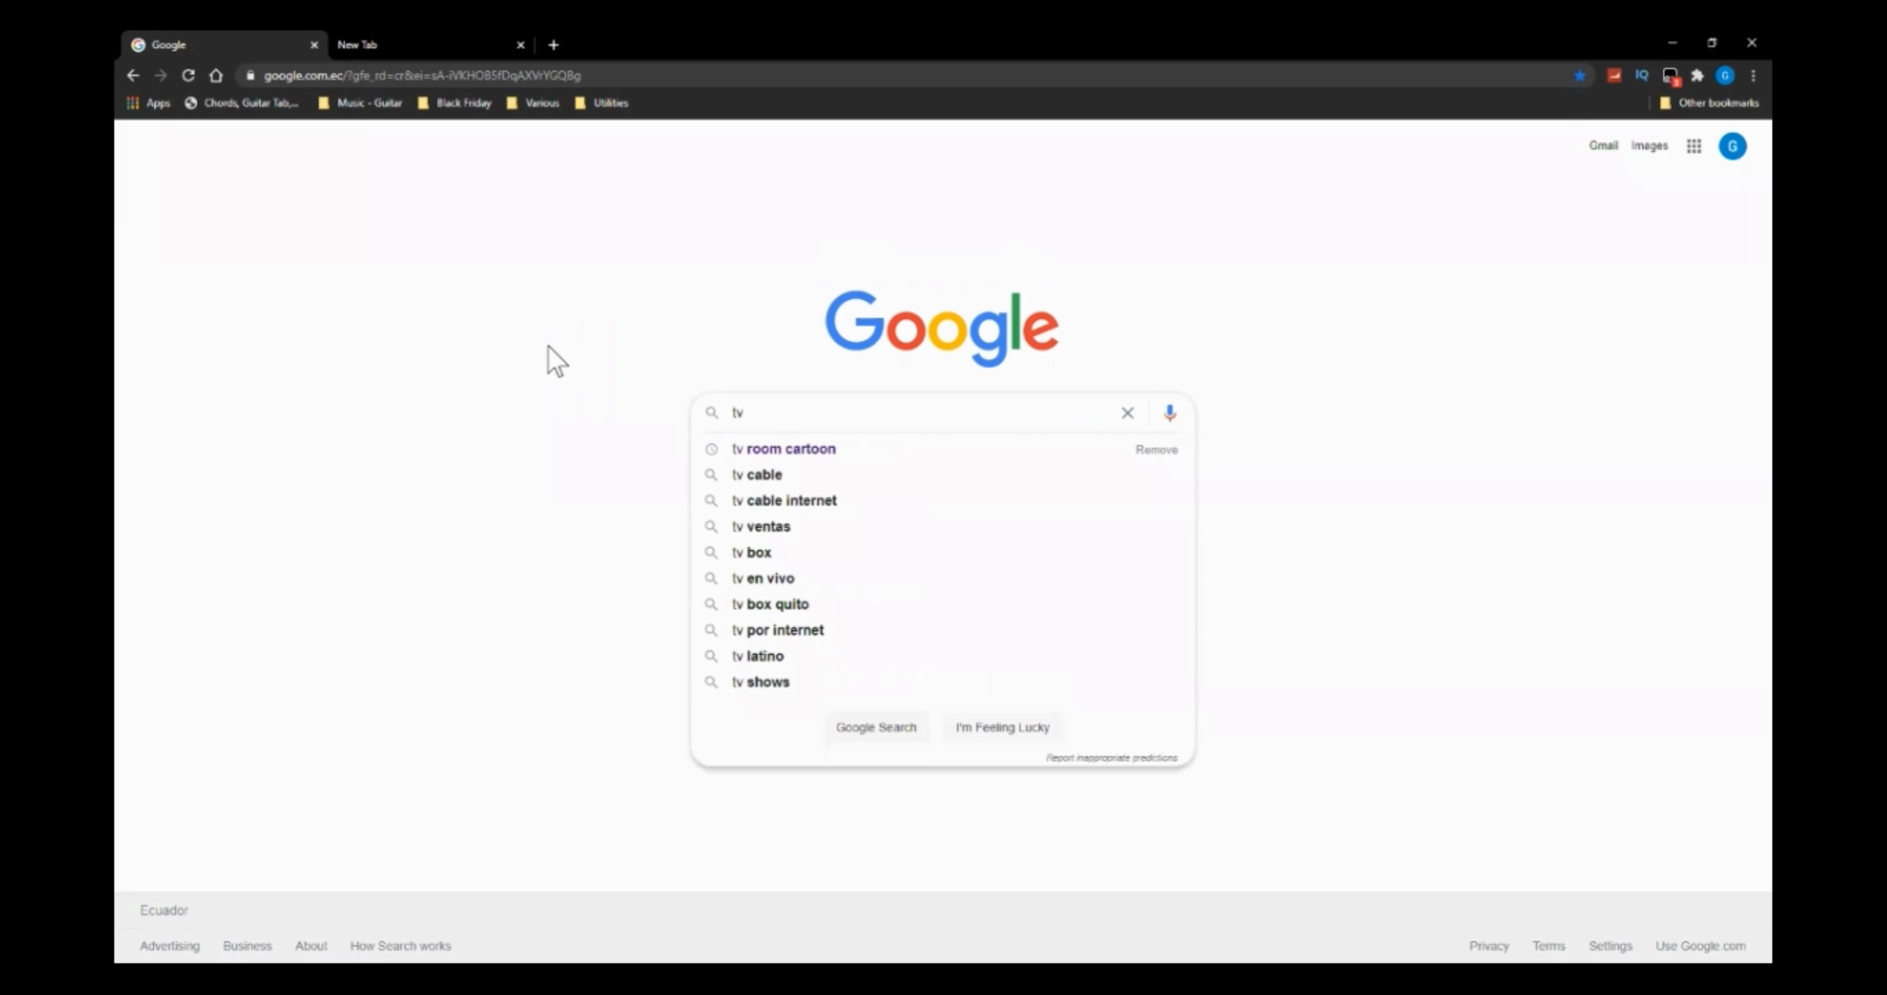
{"action": "key", "text": "Down"}
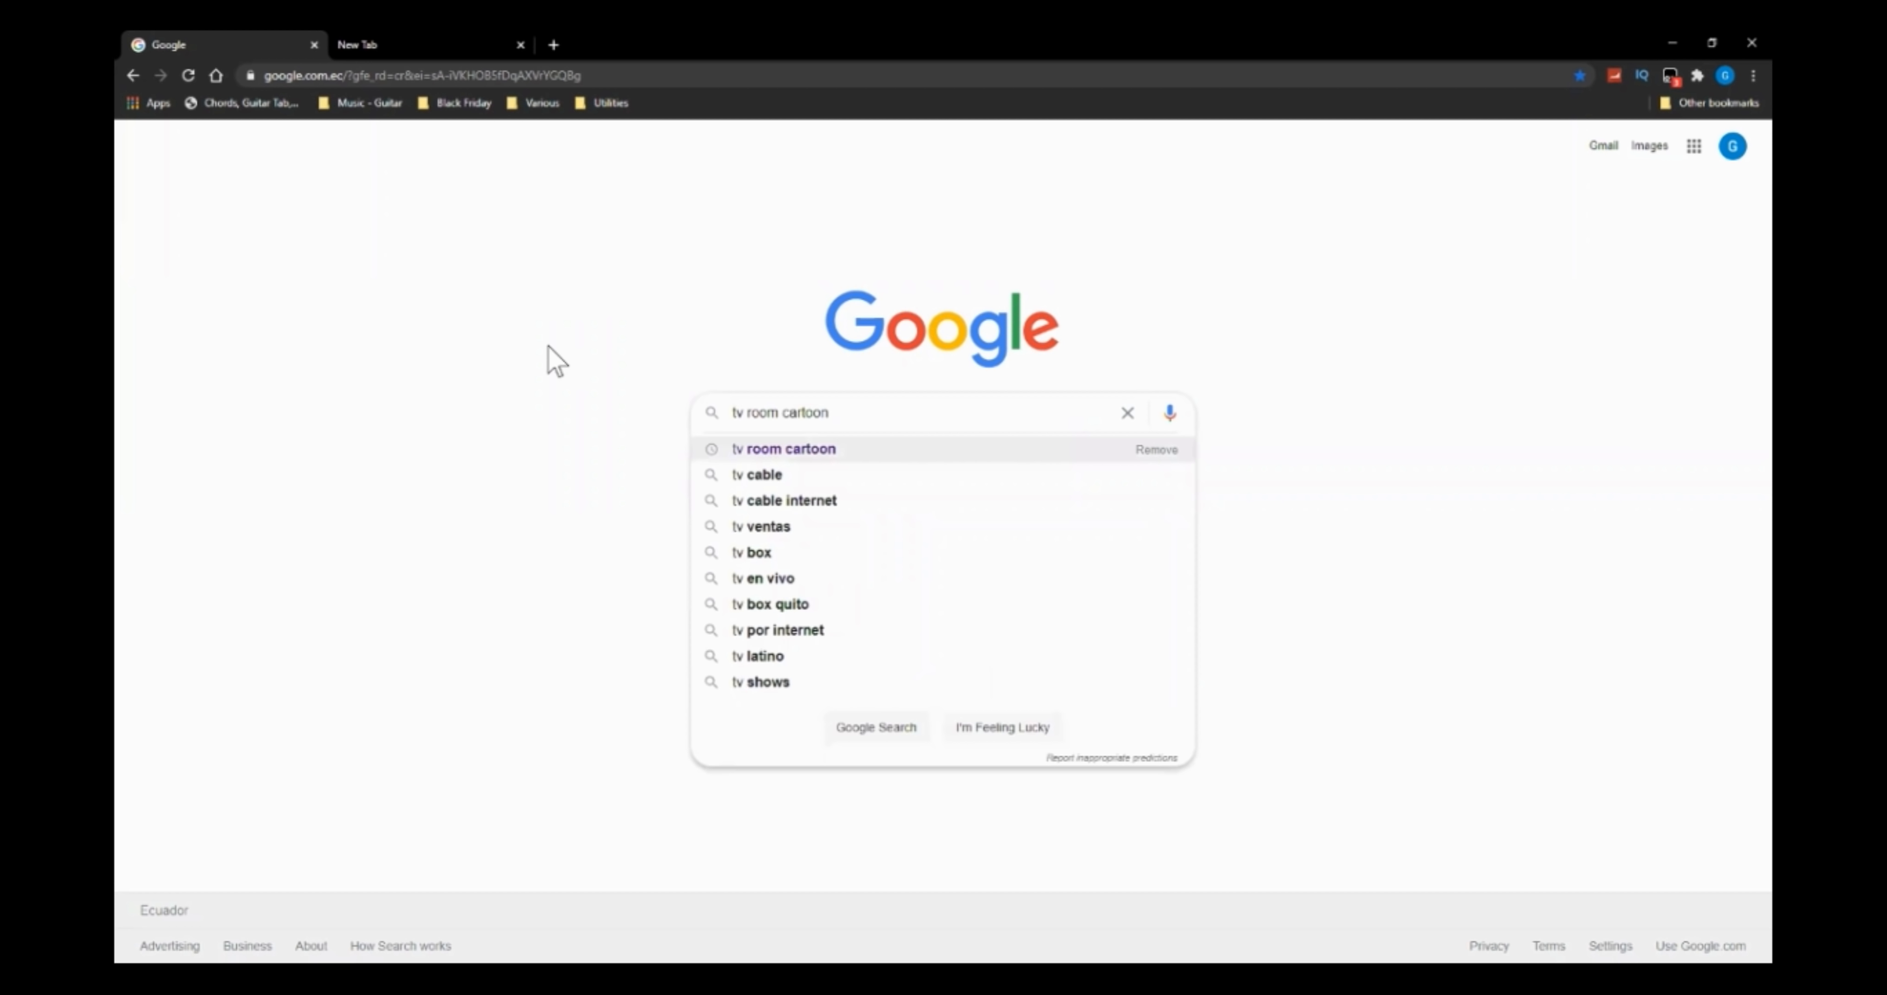
{"action": "key", "text": "Return"}
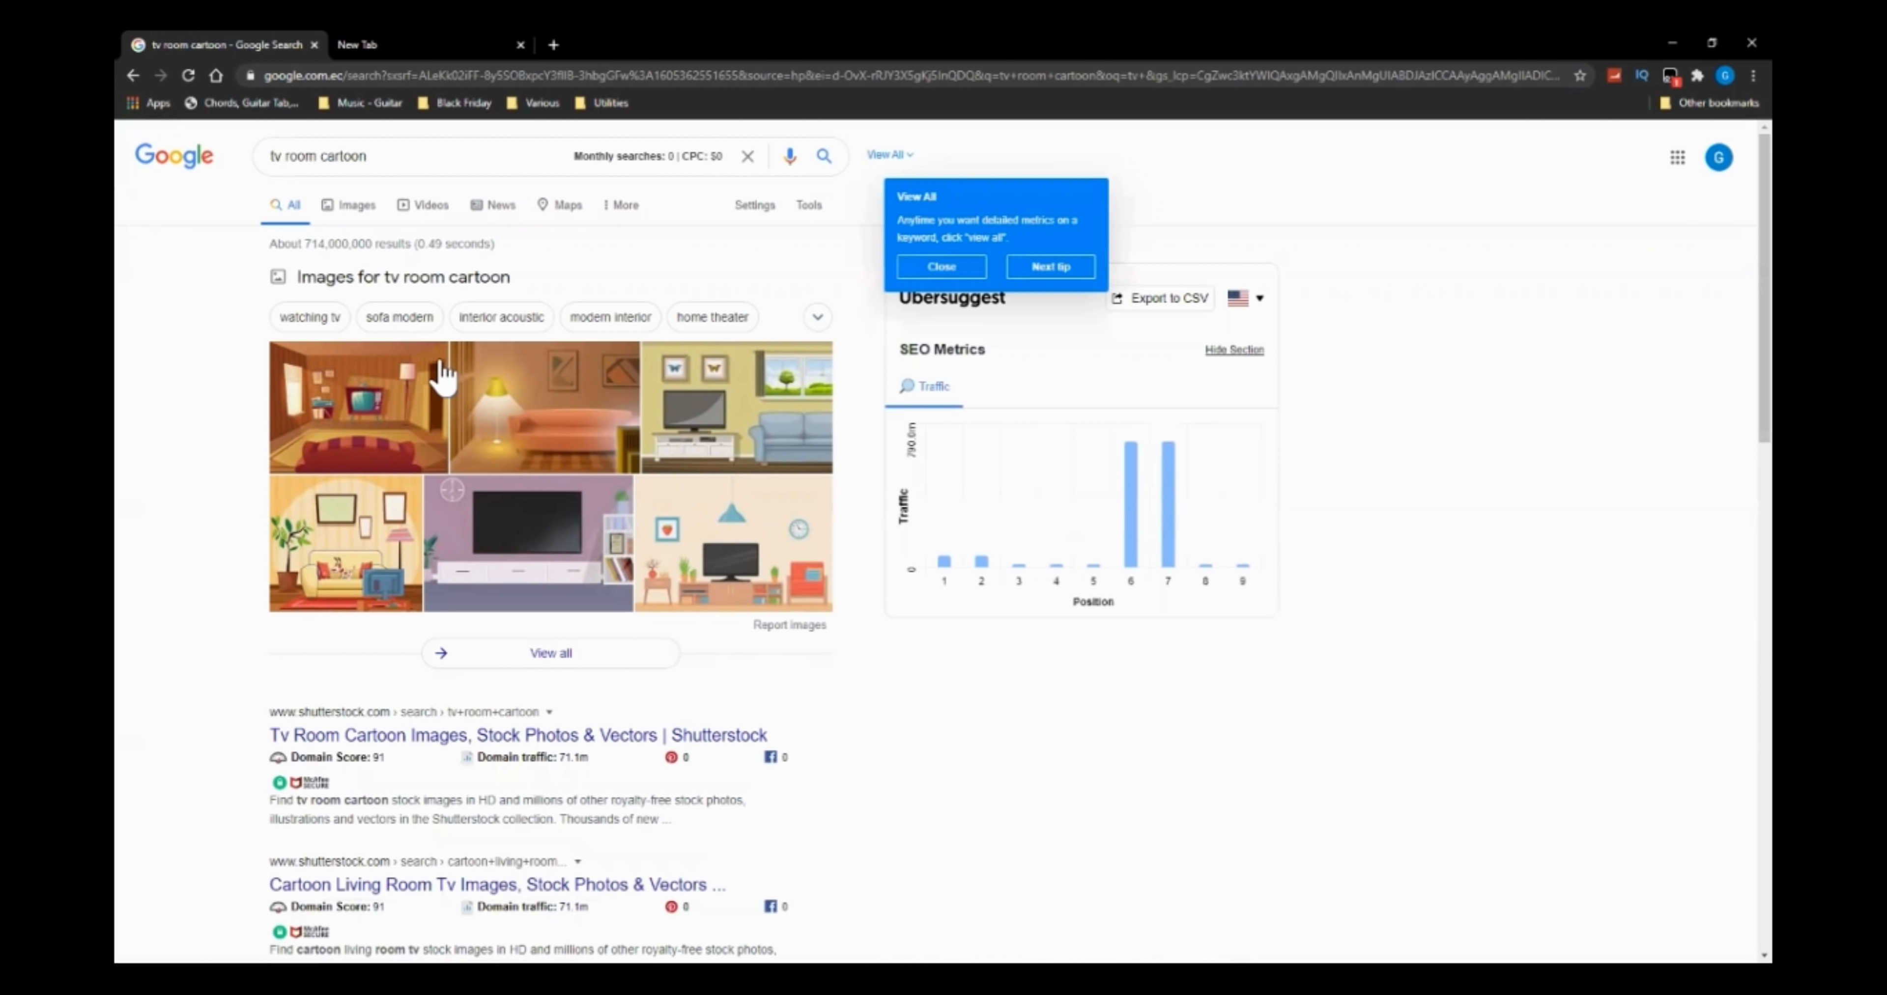
{"action": "left_click", "coordinate": [343, 210]}
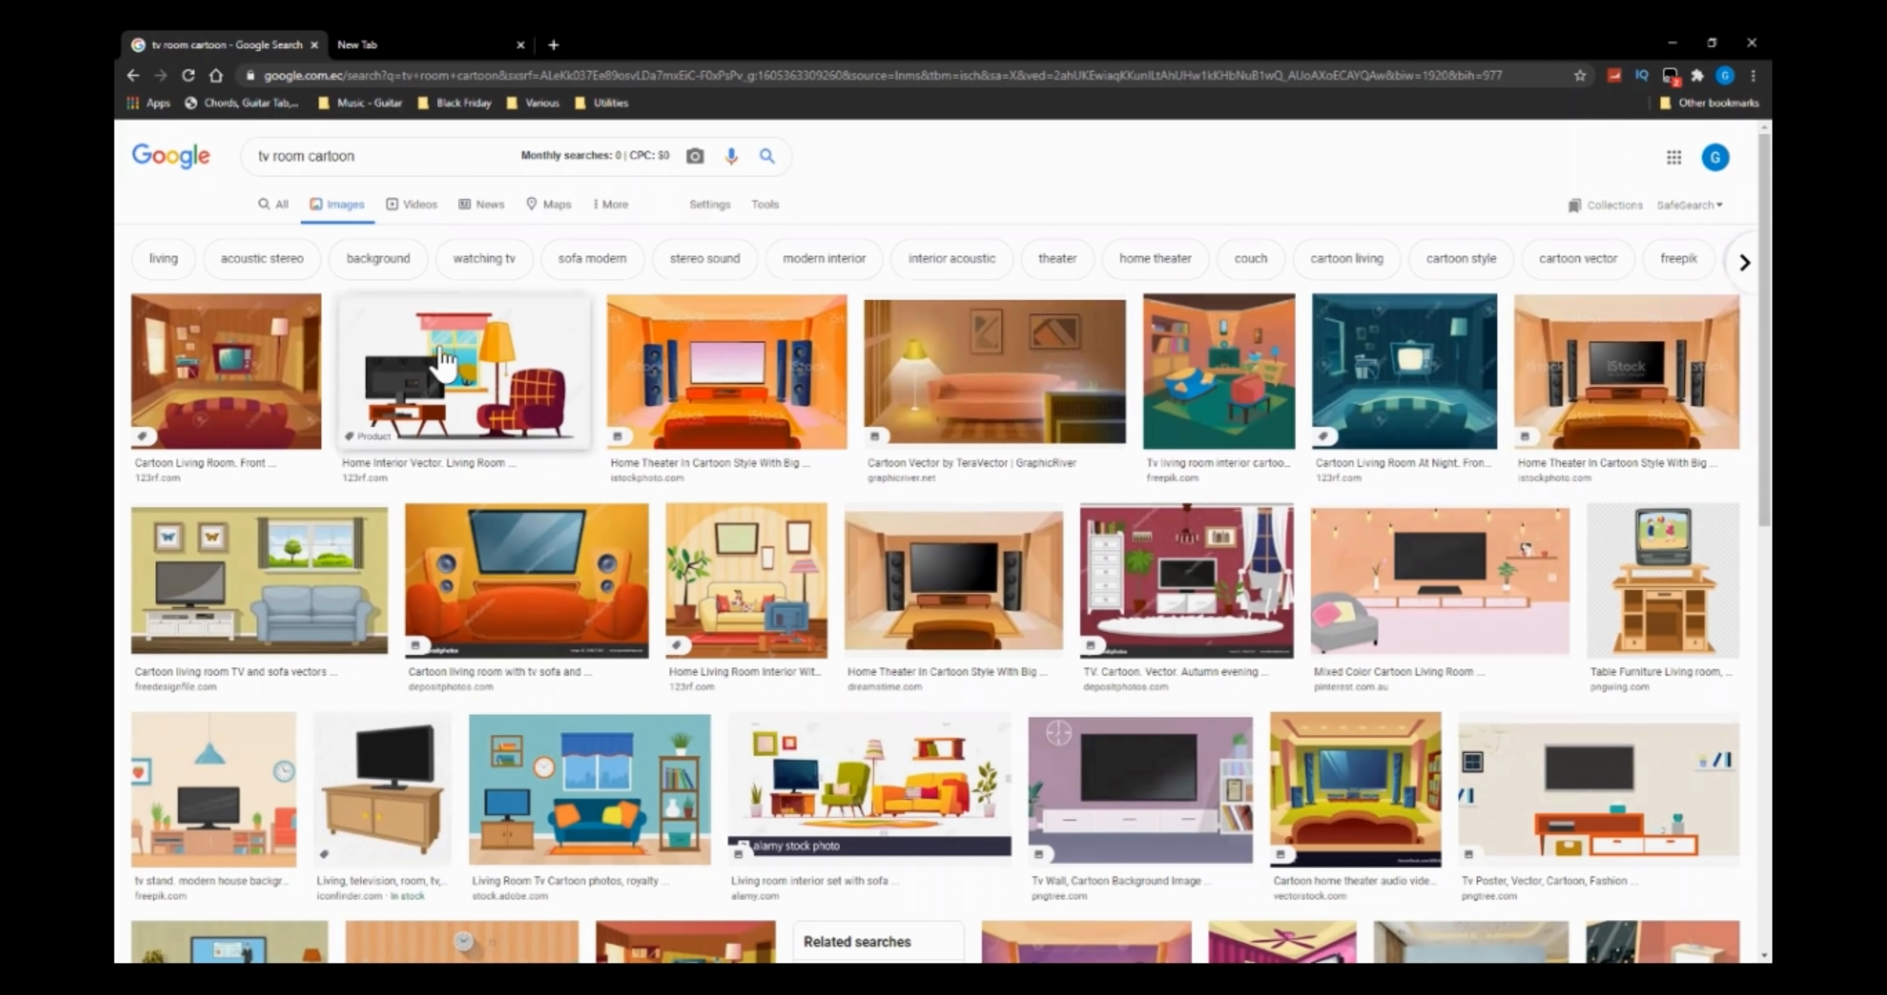
Browse the image results for a cartoon TV room background and preview the Tv Cartoon png with speakers from cleanpng
{"action": "scroll", "coordinate": [1132, 423], "scroll_direction": "down", "scroll_amount": 1}
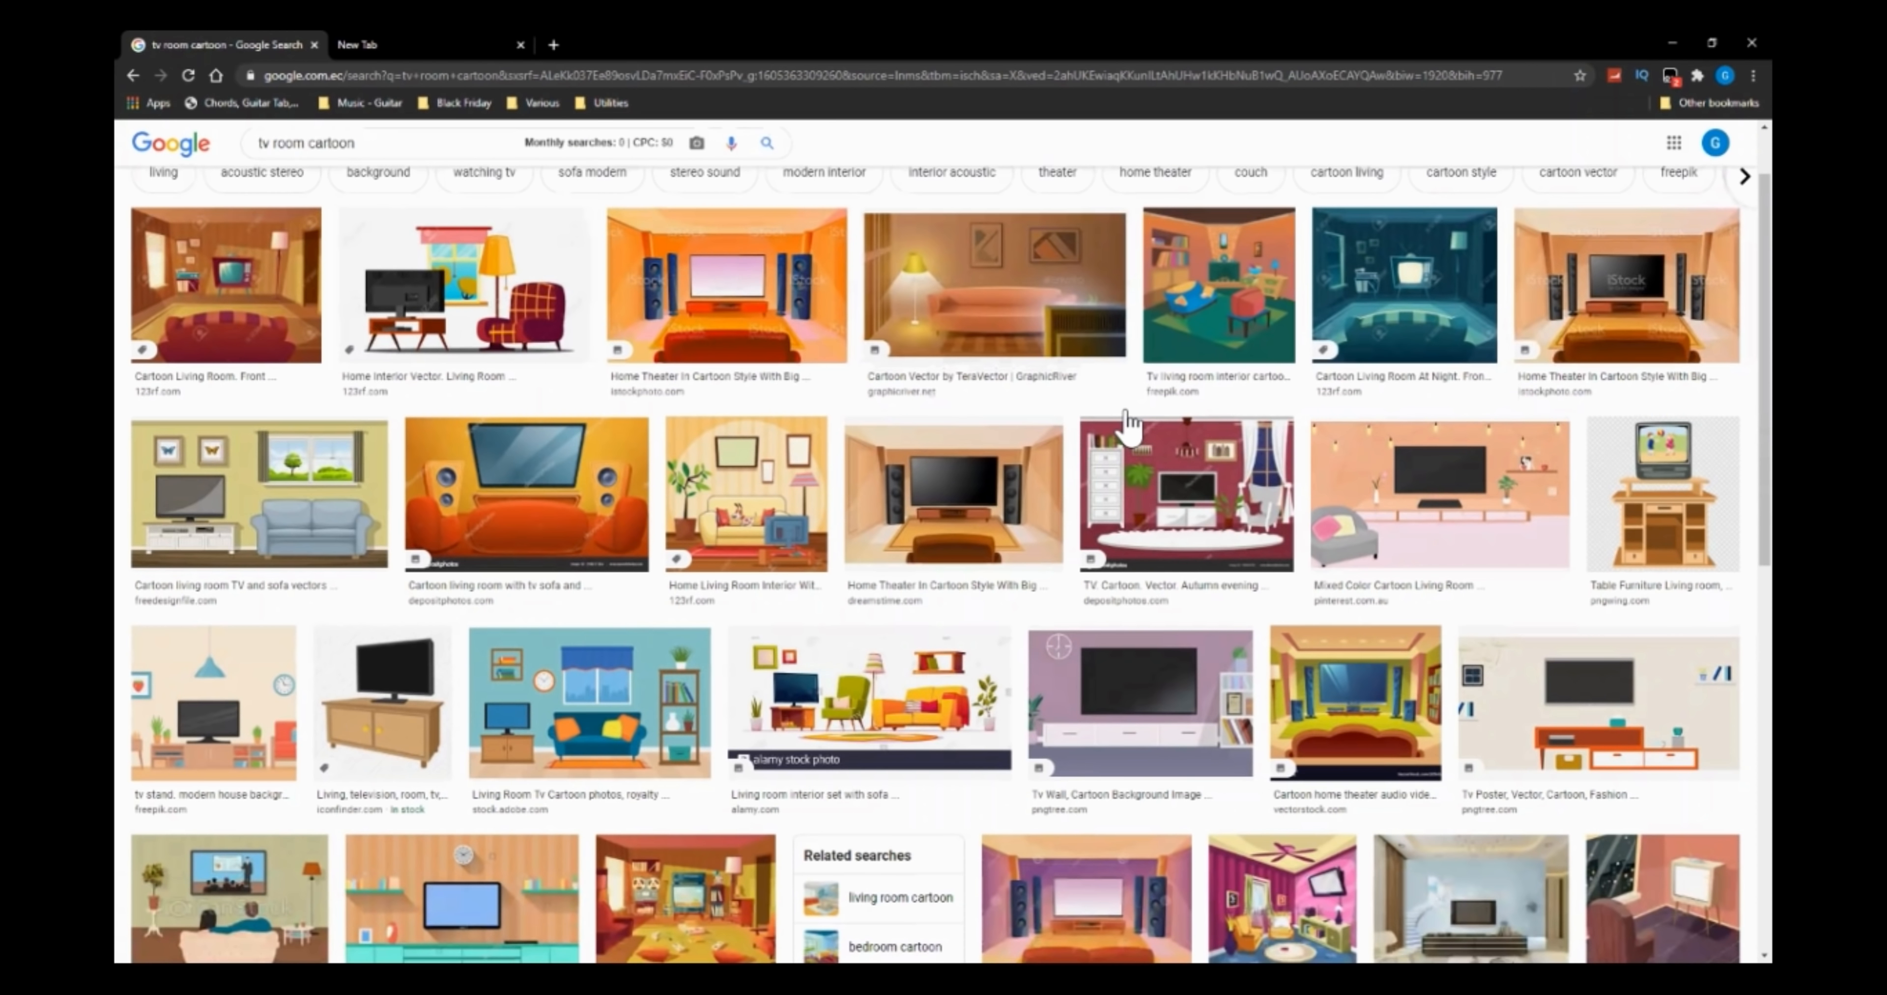
{"action": "scroll", "coordinate": [1128, 439], "scroll_direction": "down", "scroll_amount": 3}
{"action": "scroll", "coordinate": [1121, 442], "scroll_direction": "down", "scroll_amount": 3}
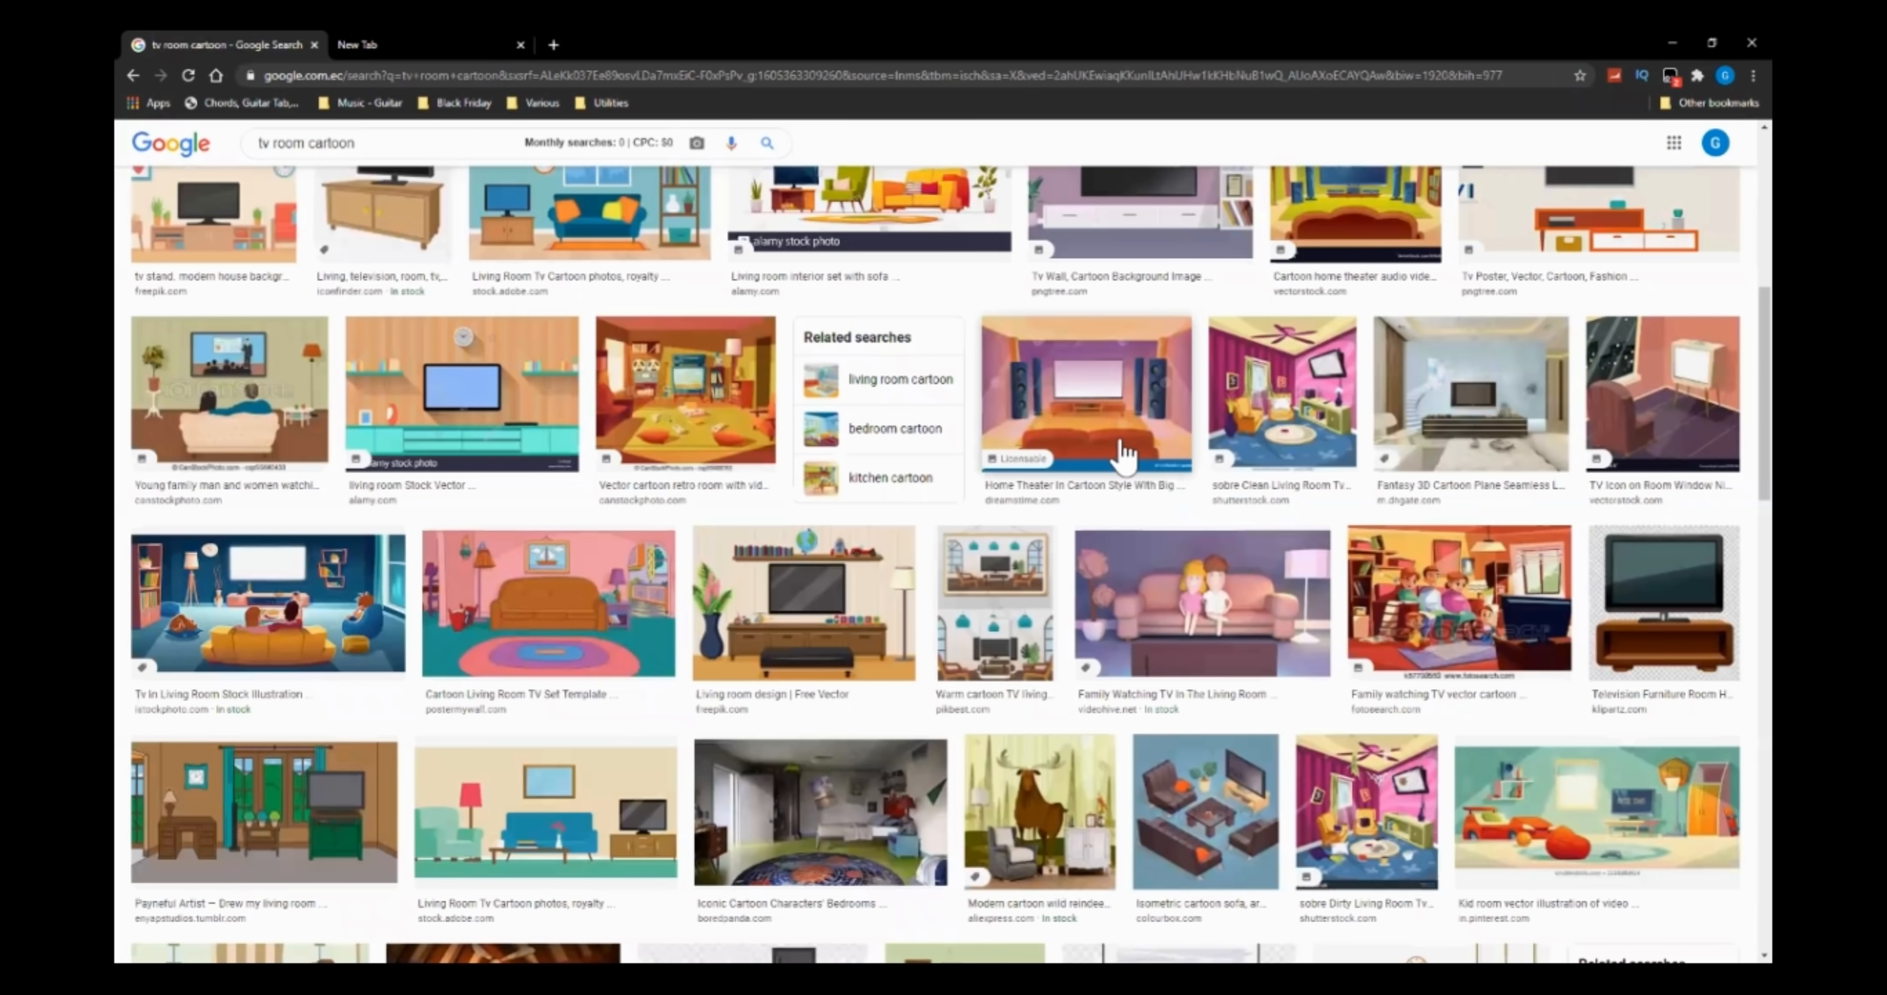
{"action": "scroll", "coordinate": [1120, 443], "scroll_direction": "up", "scroll_amount": 3}
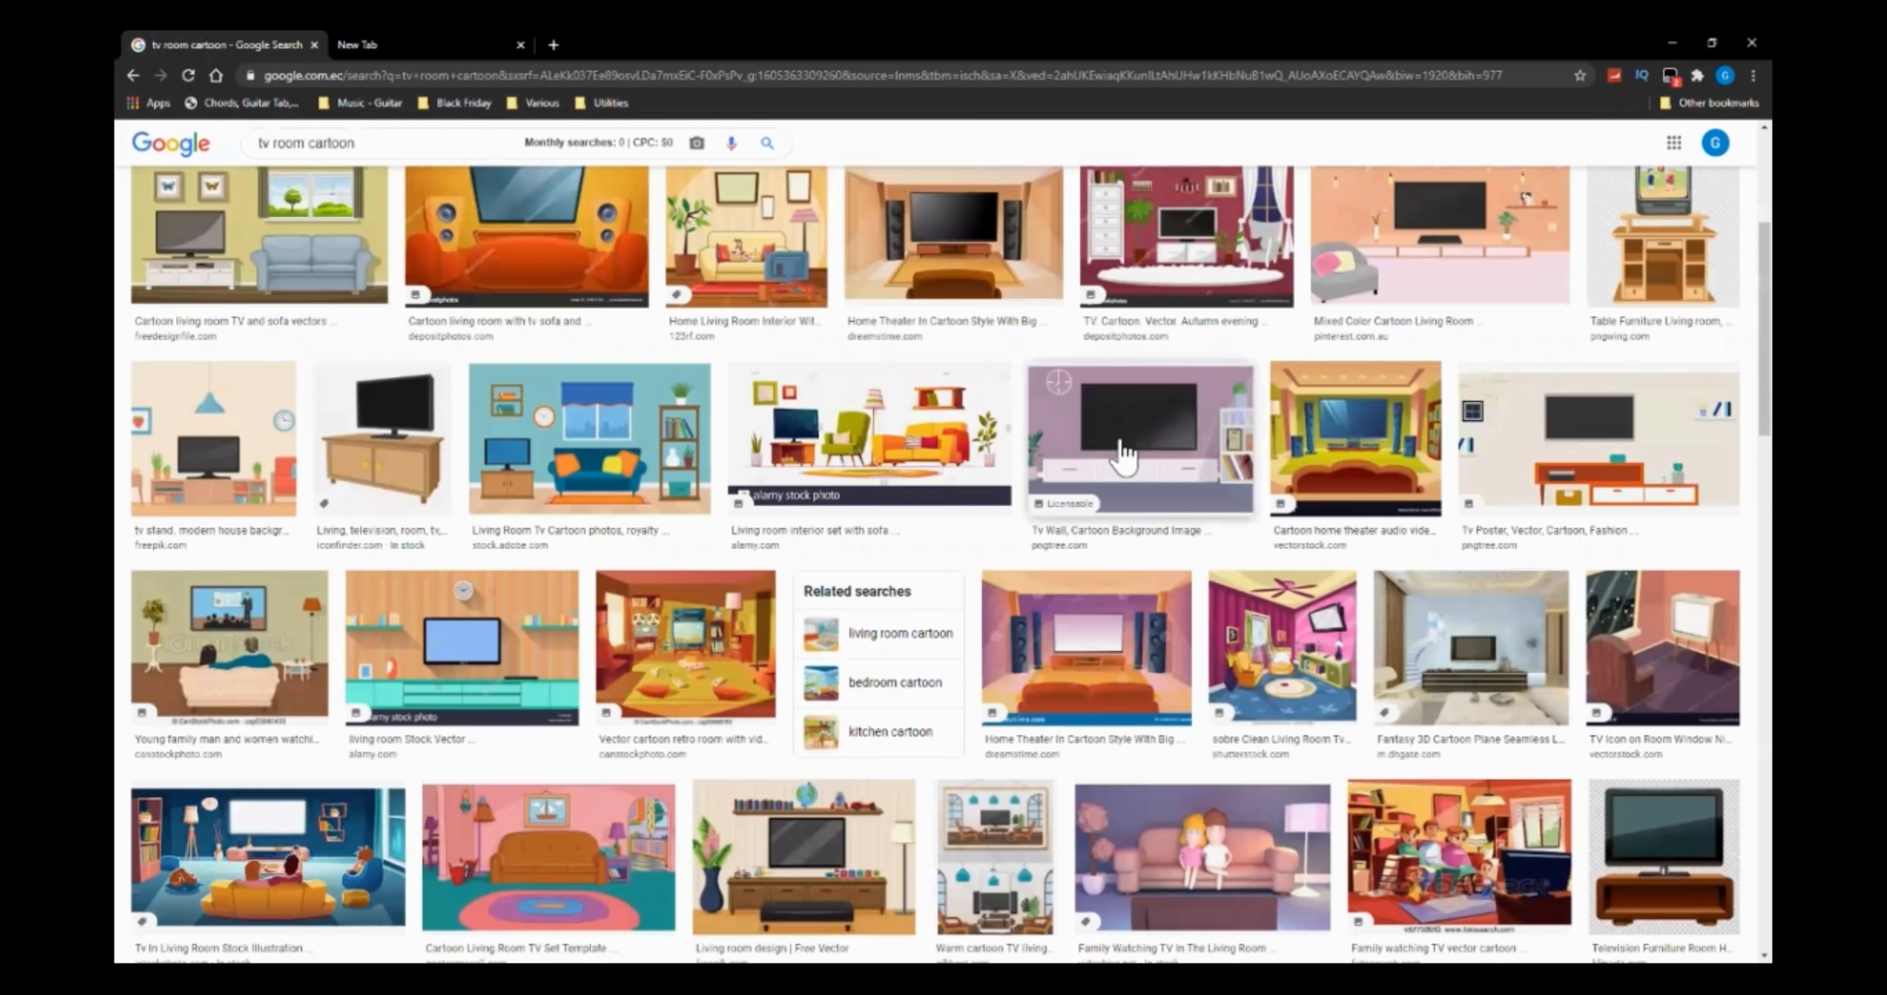
{"action": "scroll", "coordinate": [1120, 454], "scroll_direction": "down", "scroll_amount": 8}
{"action": "scroll", "coordinate": [1122, 454], "scroll_direction": "up", "scroll_amount": 3}
{"action": "scroll", "coordinate": [1124, 454], "scroll_direction": "down", "scroll_amount": 6}
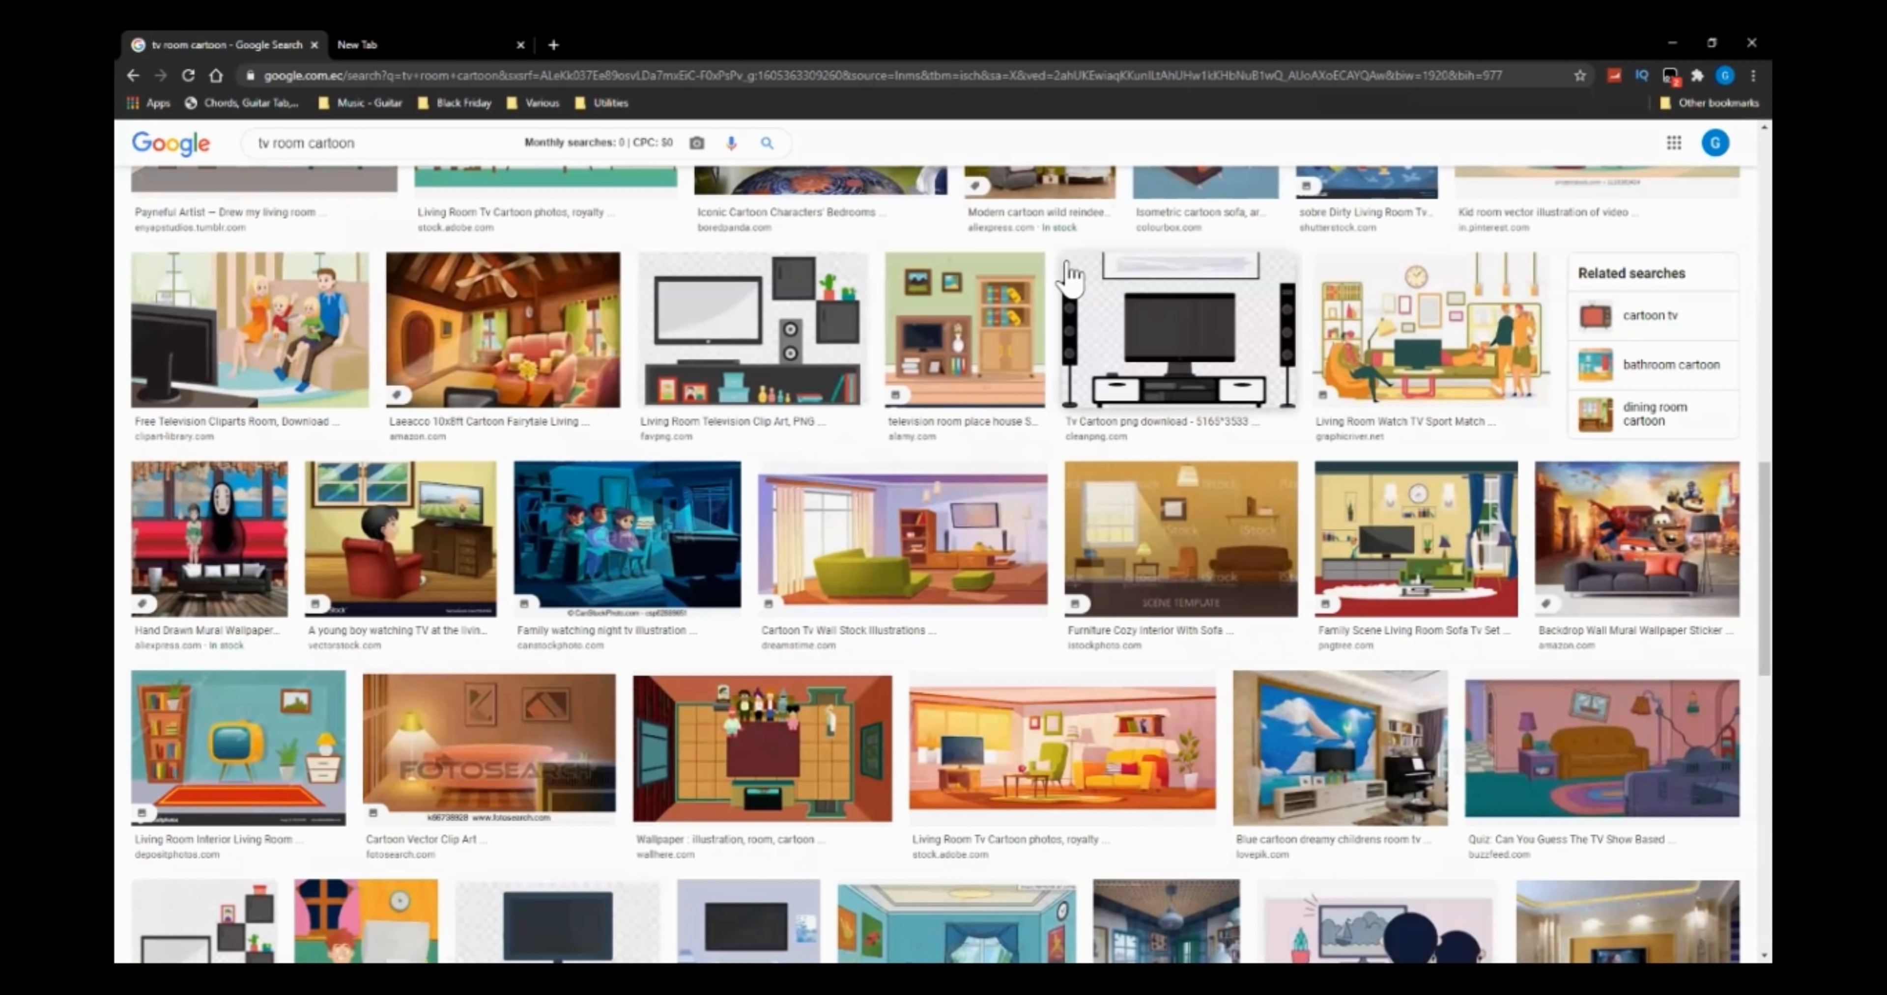
{"action": "left_click", "coordinate": [1145, 355]}
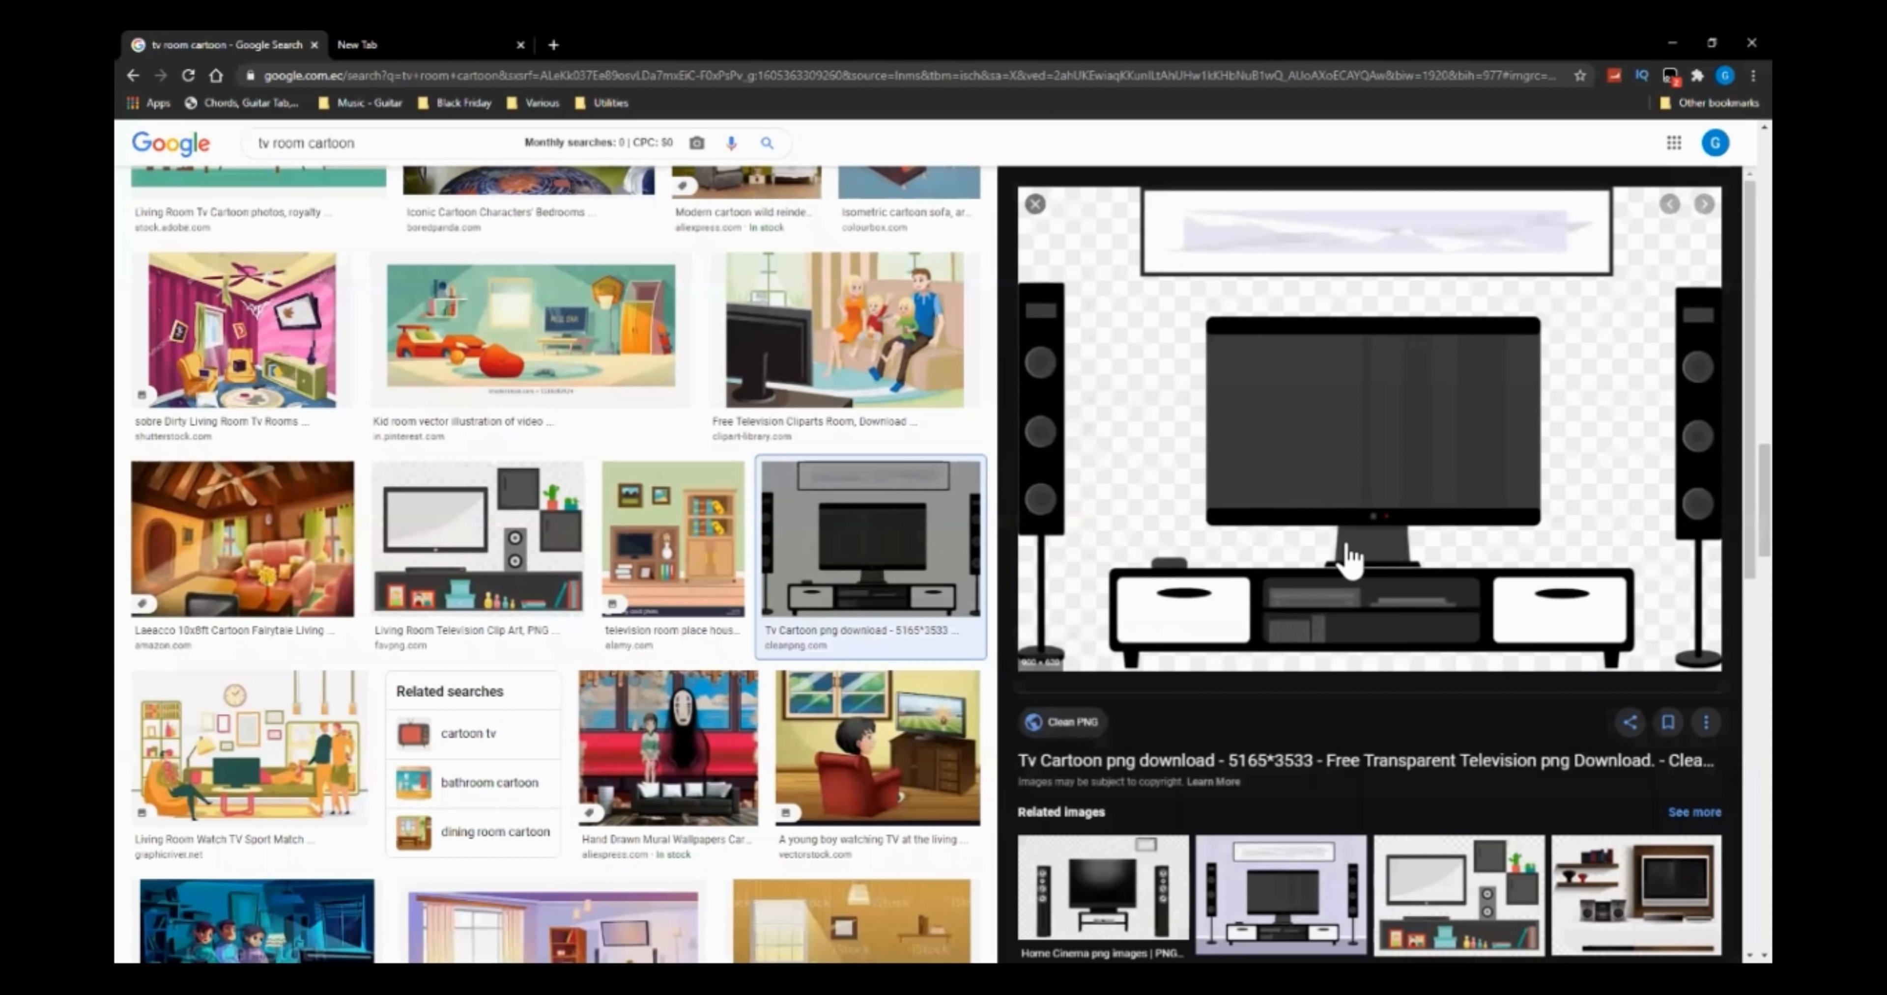
Examine the Tv Cartoon png and its related images, close the preview, and return to the start of the results
{"action": "scroll", "coordinate": [1344, 551], "scroll_direction": "down", "scroll_amount": 4}
{"action": "scroll", "coordinate": [1347, 560], "scroll_direction": "up", "scroll_amount": 1}
{"action": "scroll", "coordinate": [1346, 557], "scroll_direction": "up", "scroll_amount": 3}
{"action": "scroll", "coordinate": [1370, 629], "scroll_direction": "down", "scroll_amount": 3}
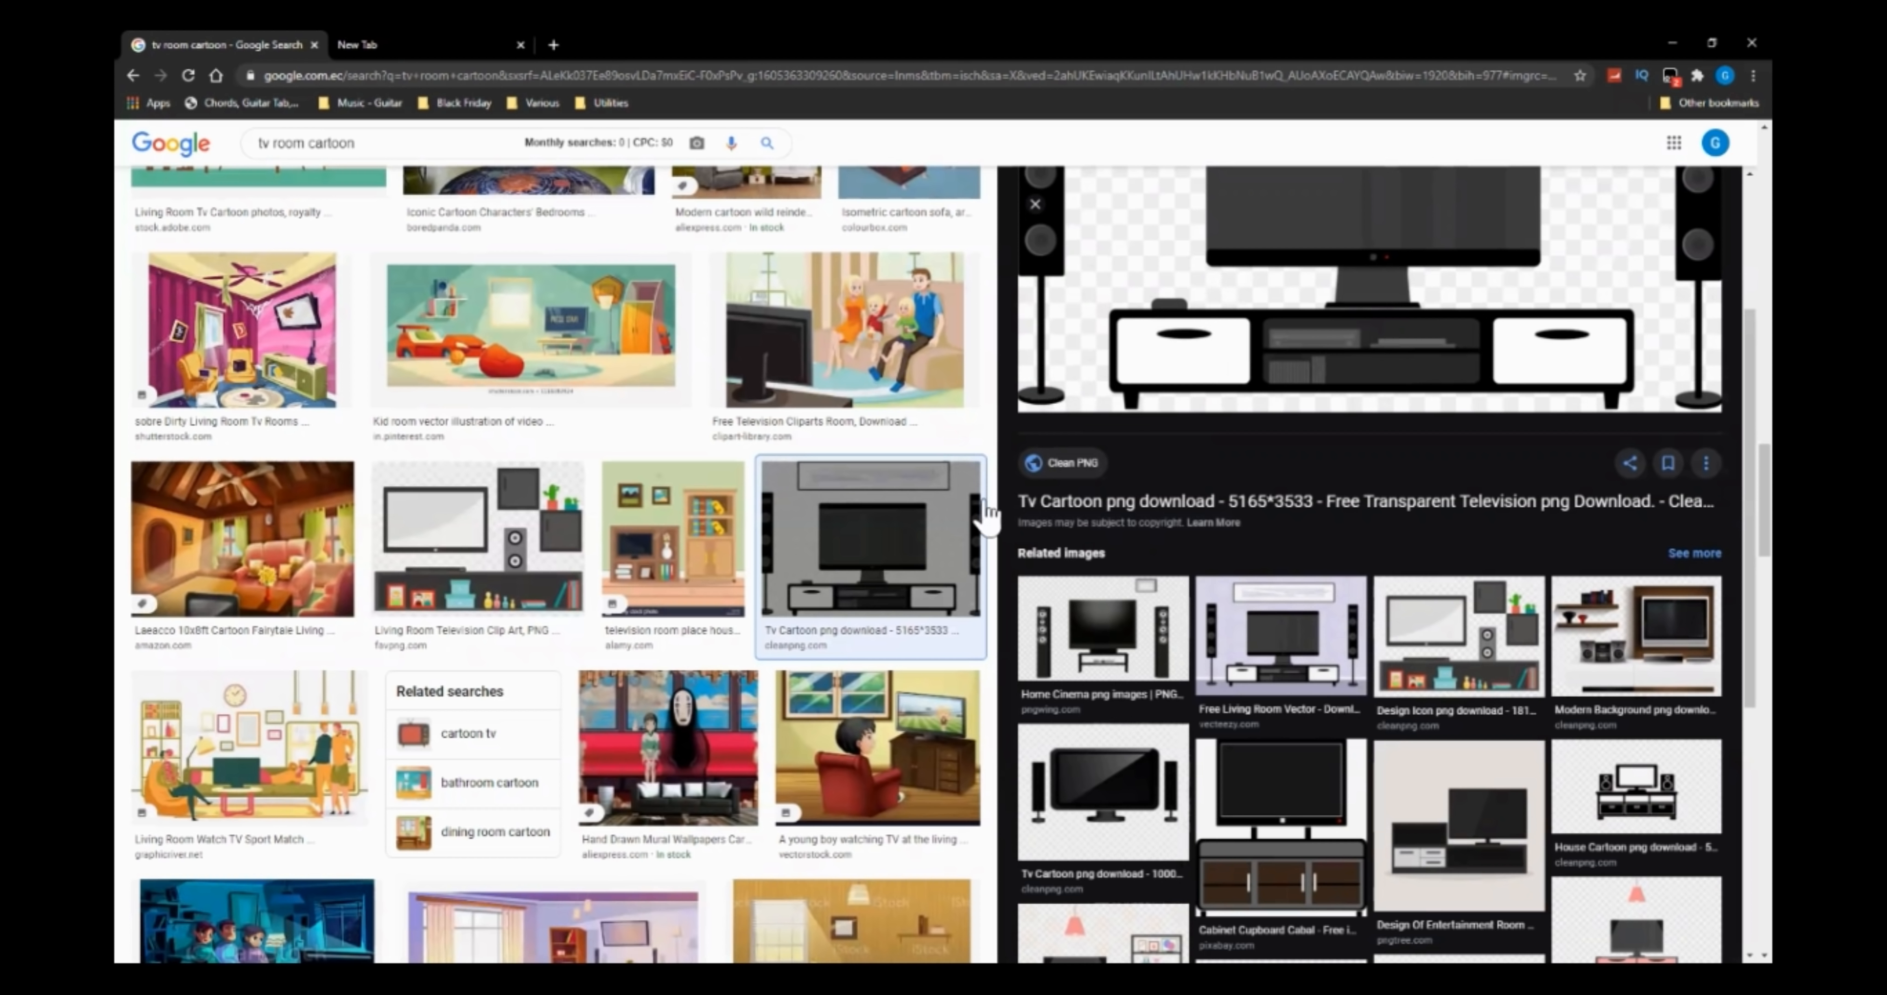
{"action": "scroll", "coordinate": [1182, 582], "scroll_direction": "up", "scroll_amount": 4}
{"action": "scroll", "coordinate": [1177, 586], "scroll_direction": "down", "scroll_amount": 5}
{"action": "scroll", "coordinate": [1177, 586], "scroll_direction": "up", "scroll_amount": 5}
{"action": "scroll", "coordinate": [631, 565], "scroll_direction": "down", "scroll_amount": 5}
{"action": "scroll", "coordinate": [631, 565], "scroll_direction": "up", "scroll_amount": 10}
{"action": "scroll", "coordinate": [632, 565], "scroll_direction": "down", "scroll_amount": 3}
{"action": "scroll", "coordinate": [630, 565], "scroll_direction": "up", "scroll_amount": 5}
{"action": "left_click", "coordinate": [1035, 204]}
{"action": "scroll", "coordinate": [732, 547], "scroll_direction": "up", "scroll_amount": 3}
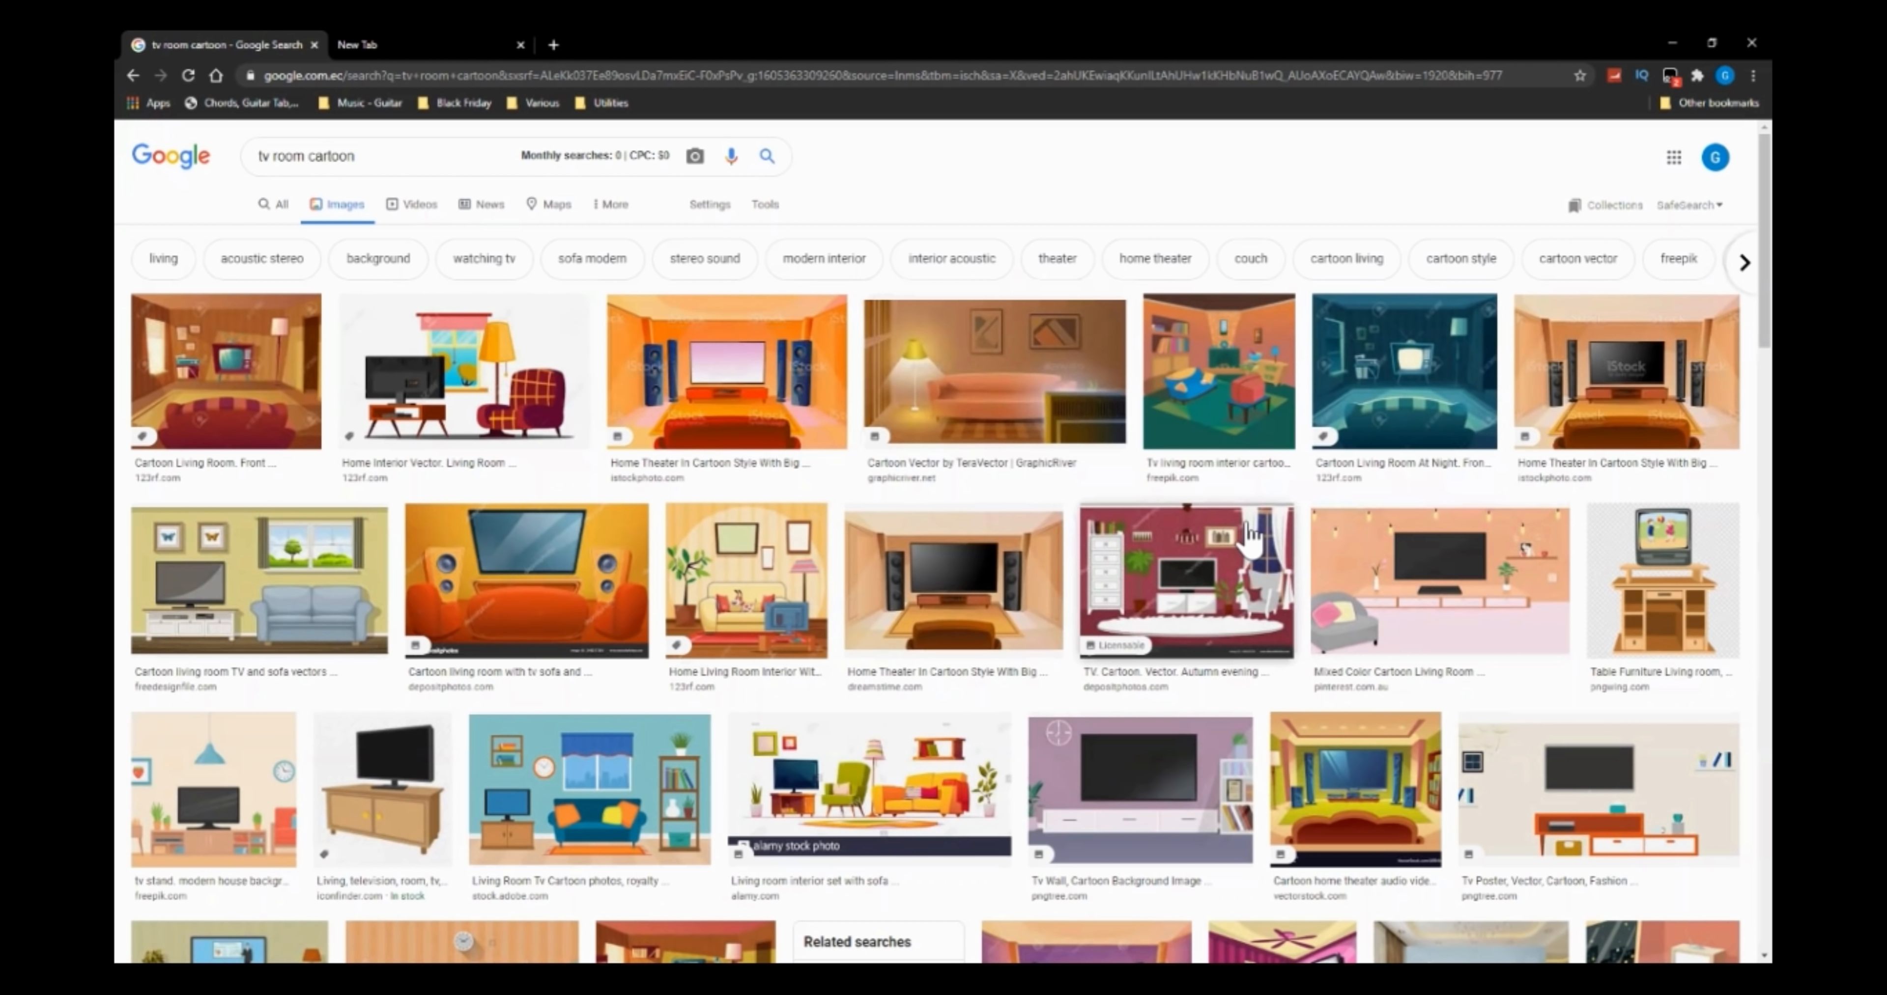
Preview the Dreamstime home theater image and its orange related version with the related images, and close the preview
{"action": "left_click", "coordinate": [919, 600]}
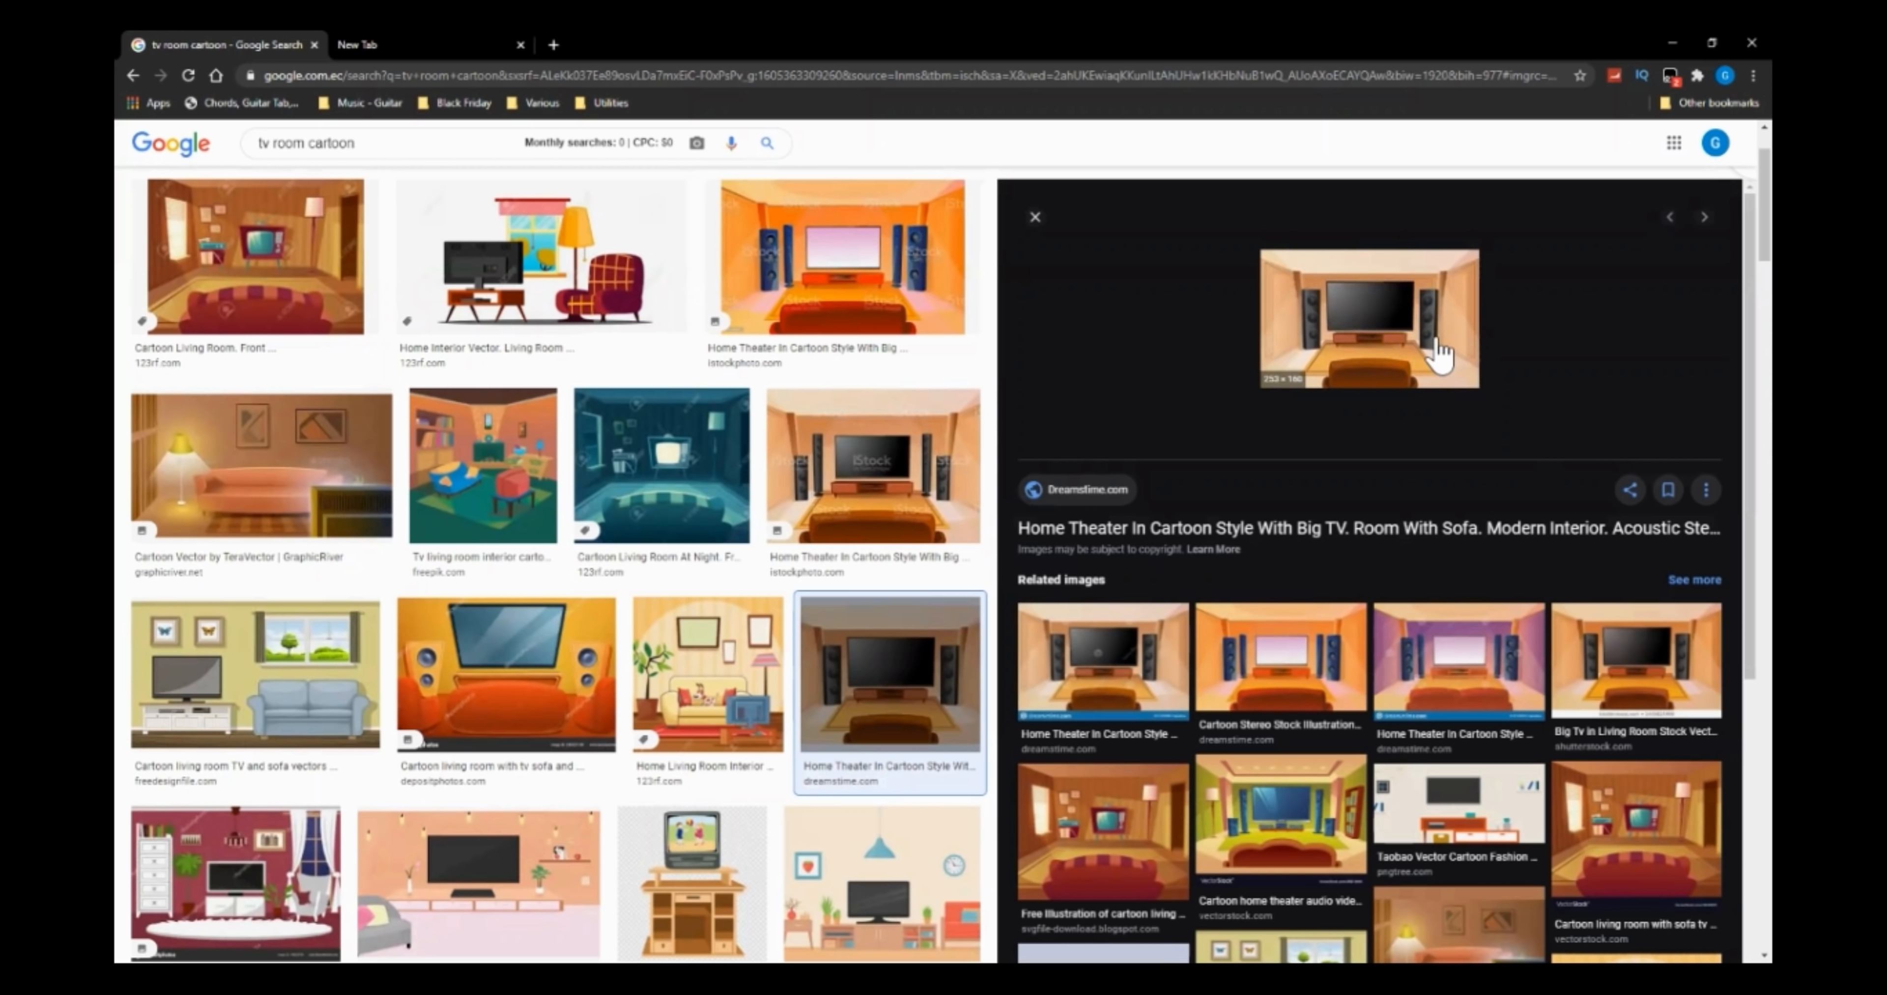
{"action": "left_click", "coordinate": [1290, 703]}
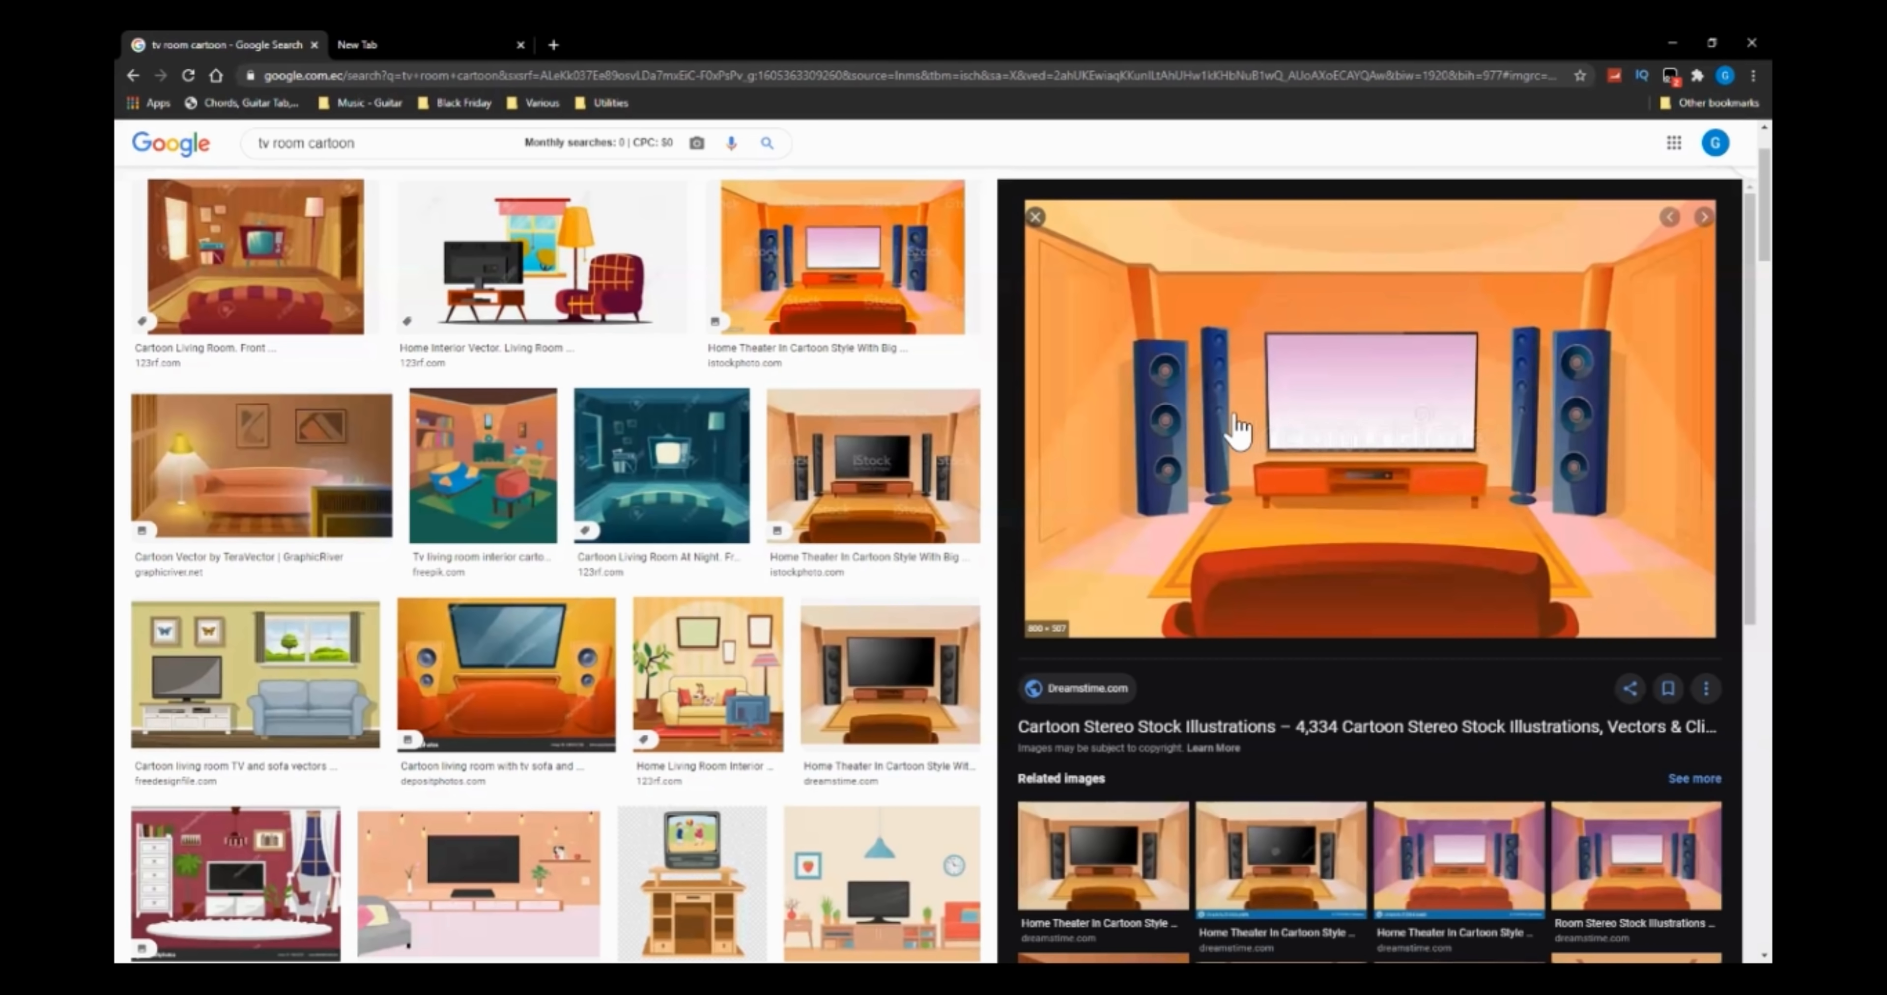
{"action": "scroll", "coordinate": [1249, 435], "scroll_direction": "down", "scroll_amount": 2}
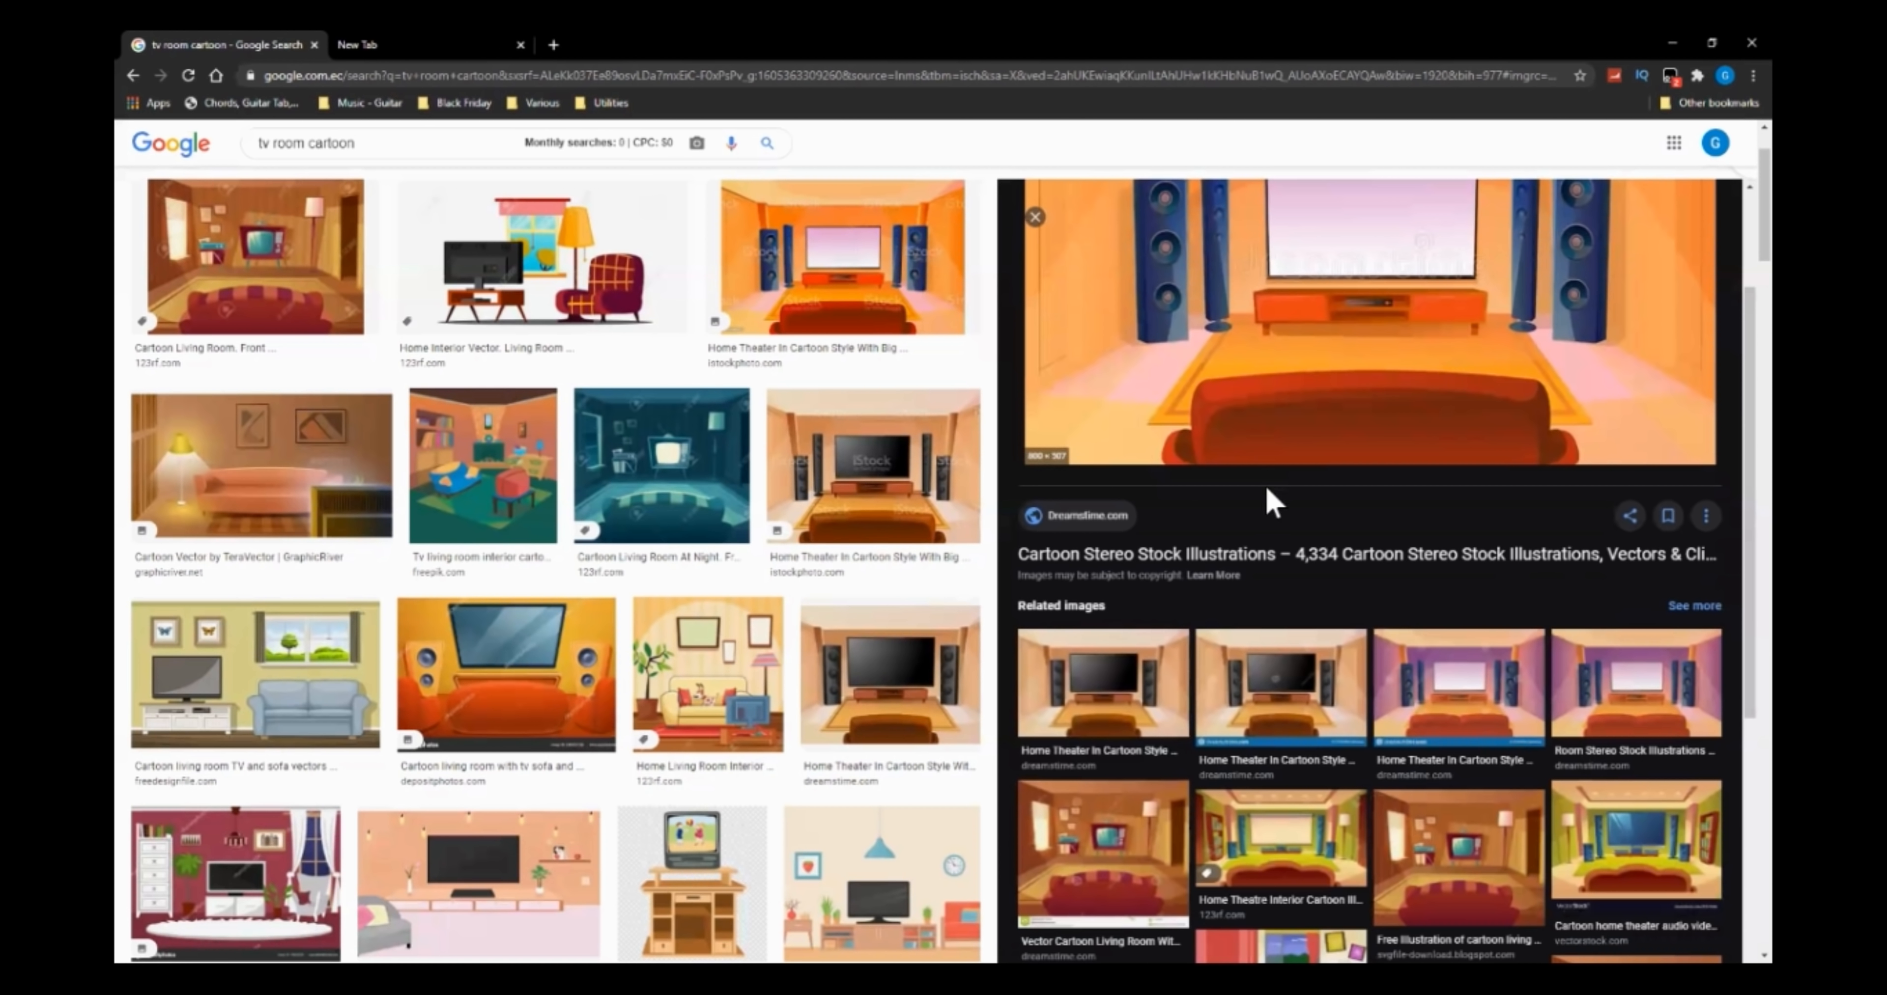
{"action": "scroll", "coordinate": [763, 450], "scroll_direction": "up", "scroll_amount": 1}
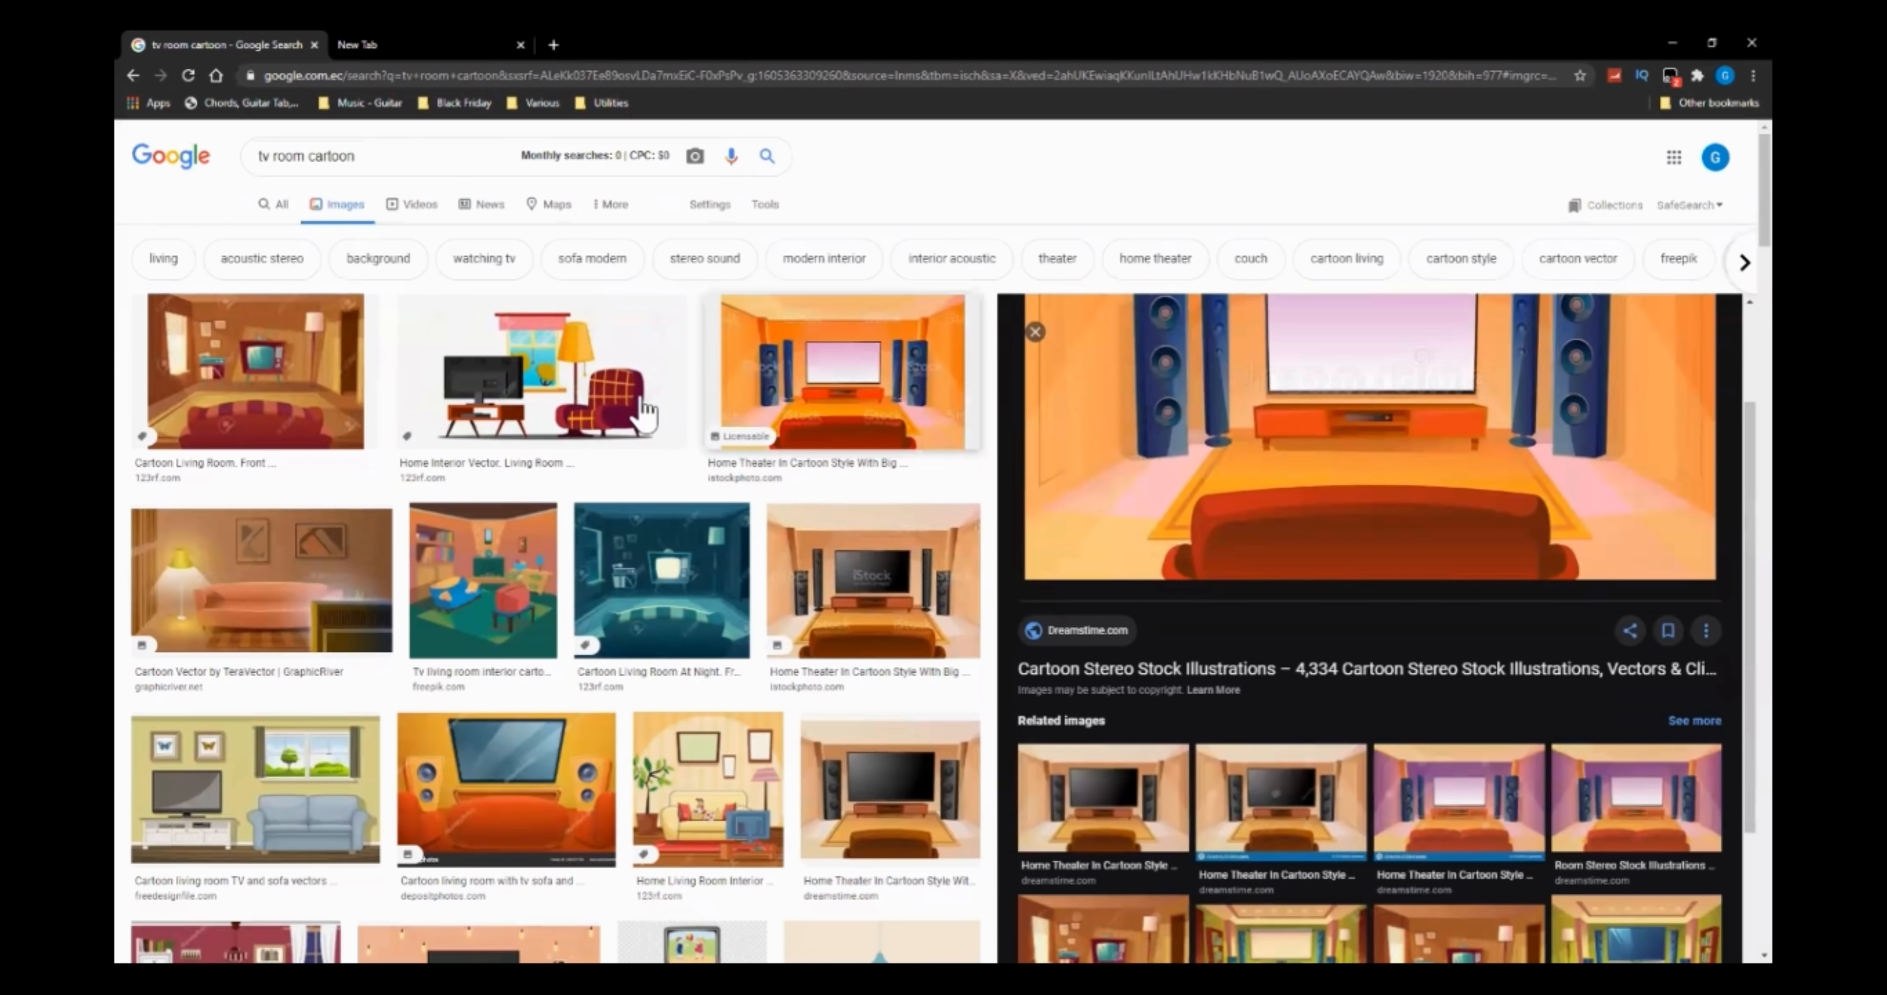
{"action": "left_click", "coordinate": [1034, 333]}
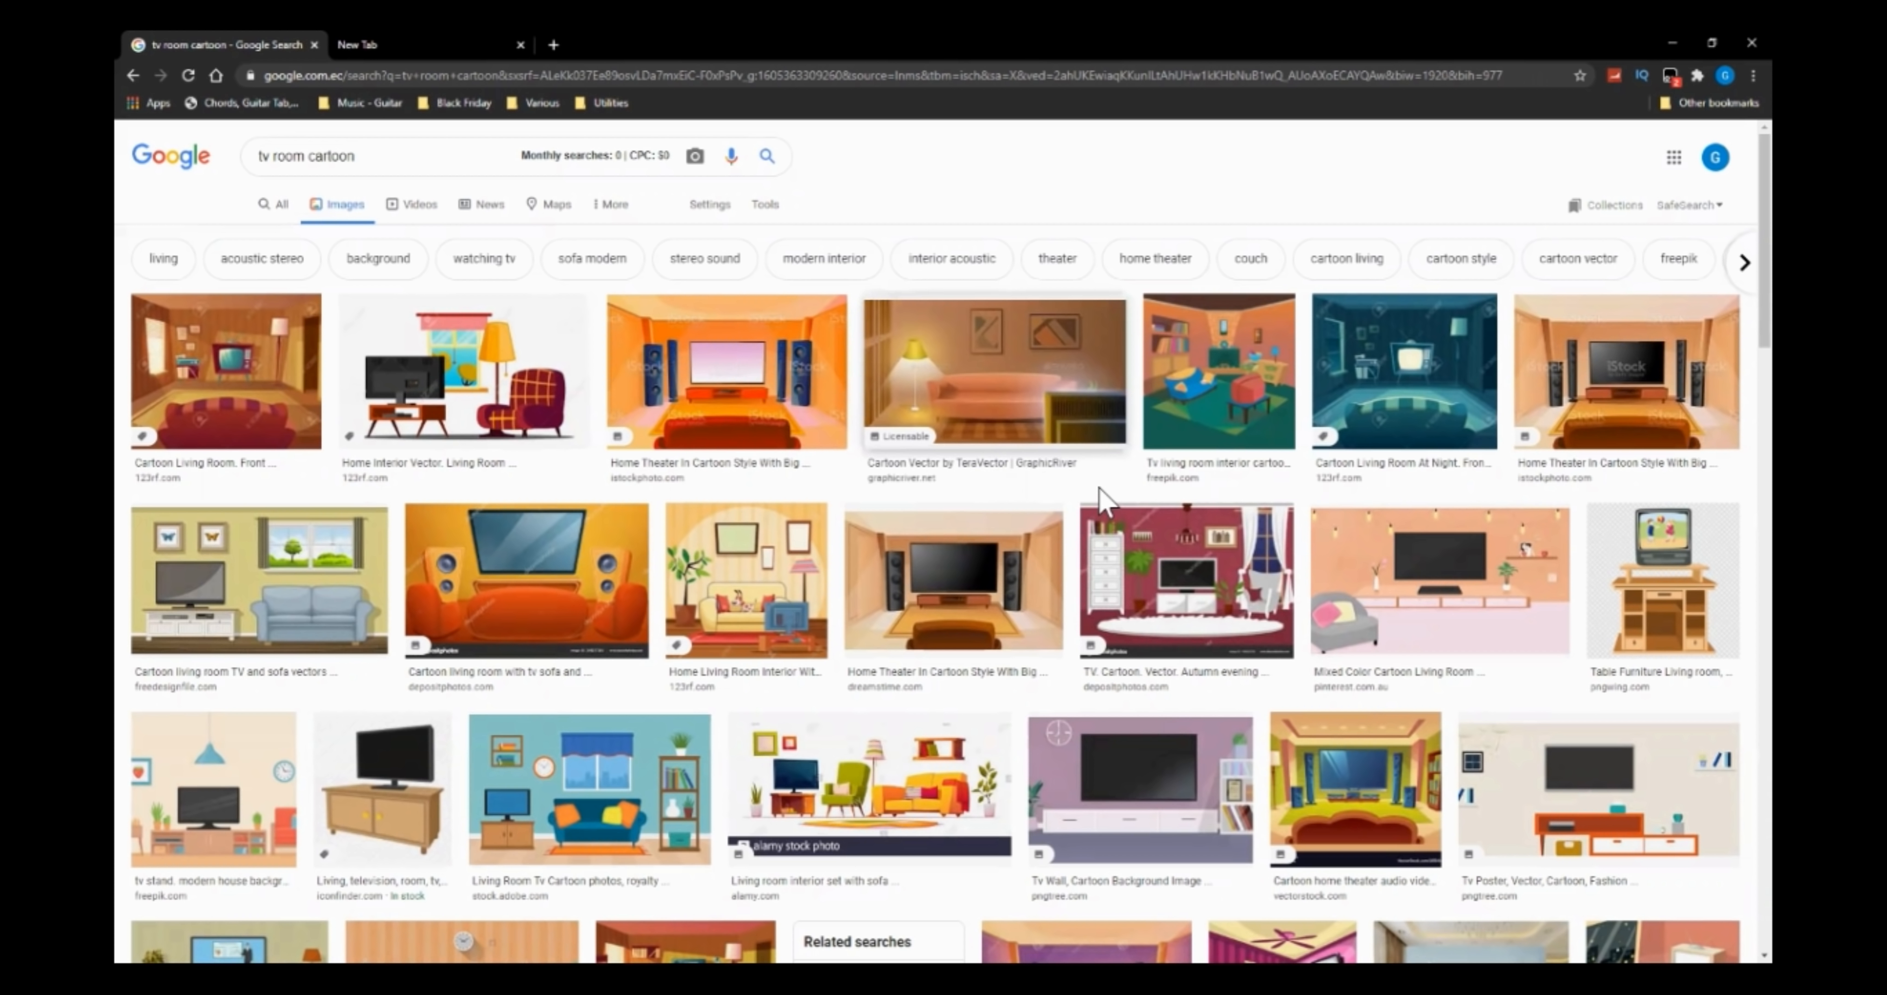
Preview the purple Pngtree living room with the wall TV and bookshelf, and copy the image
{"action": "left_click", "coordinate": [1128, 772]}
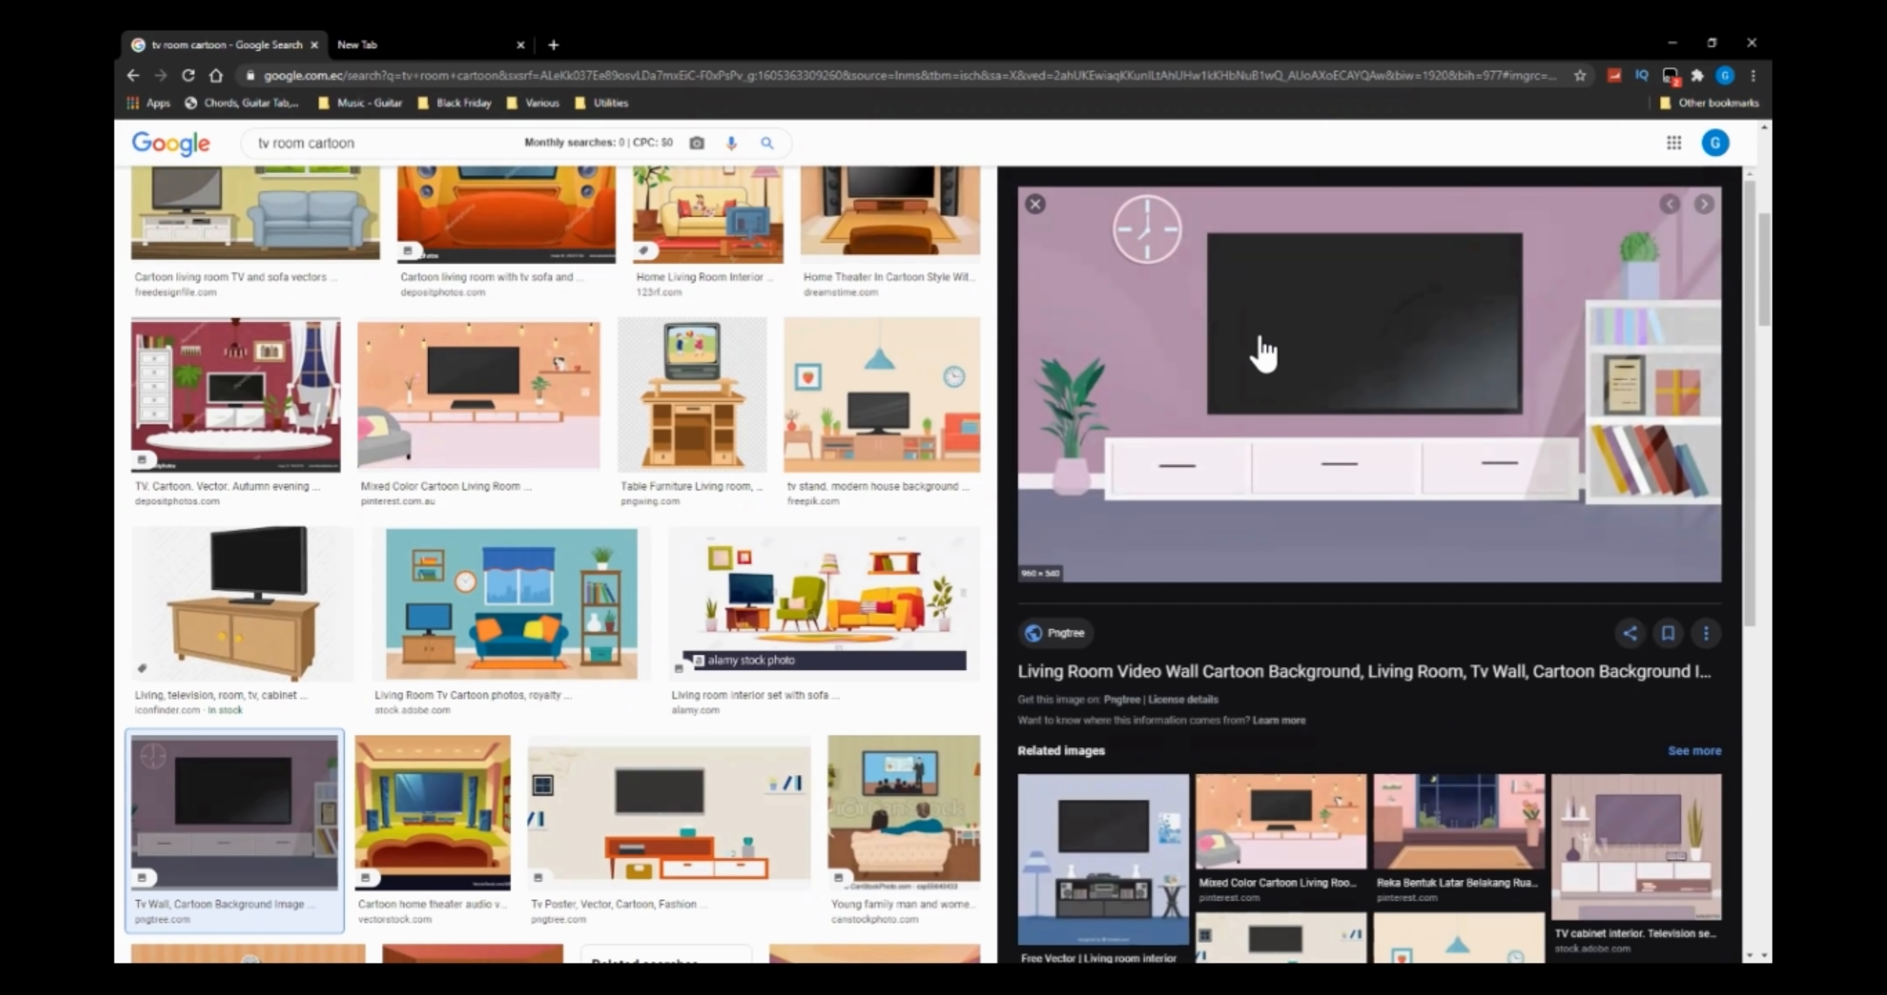
{"action": "right_click", "coordinate": [1270, 361]}
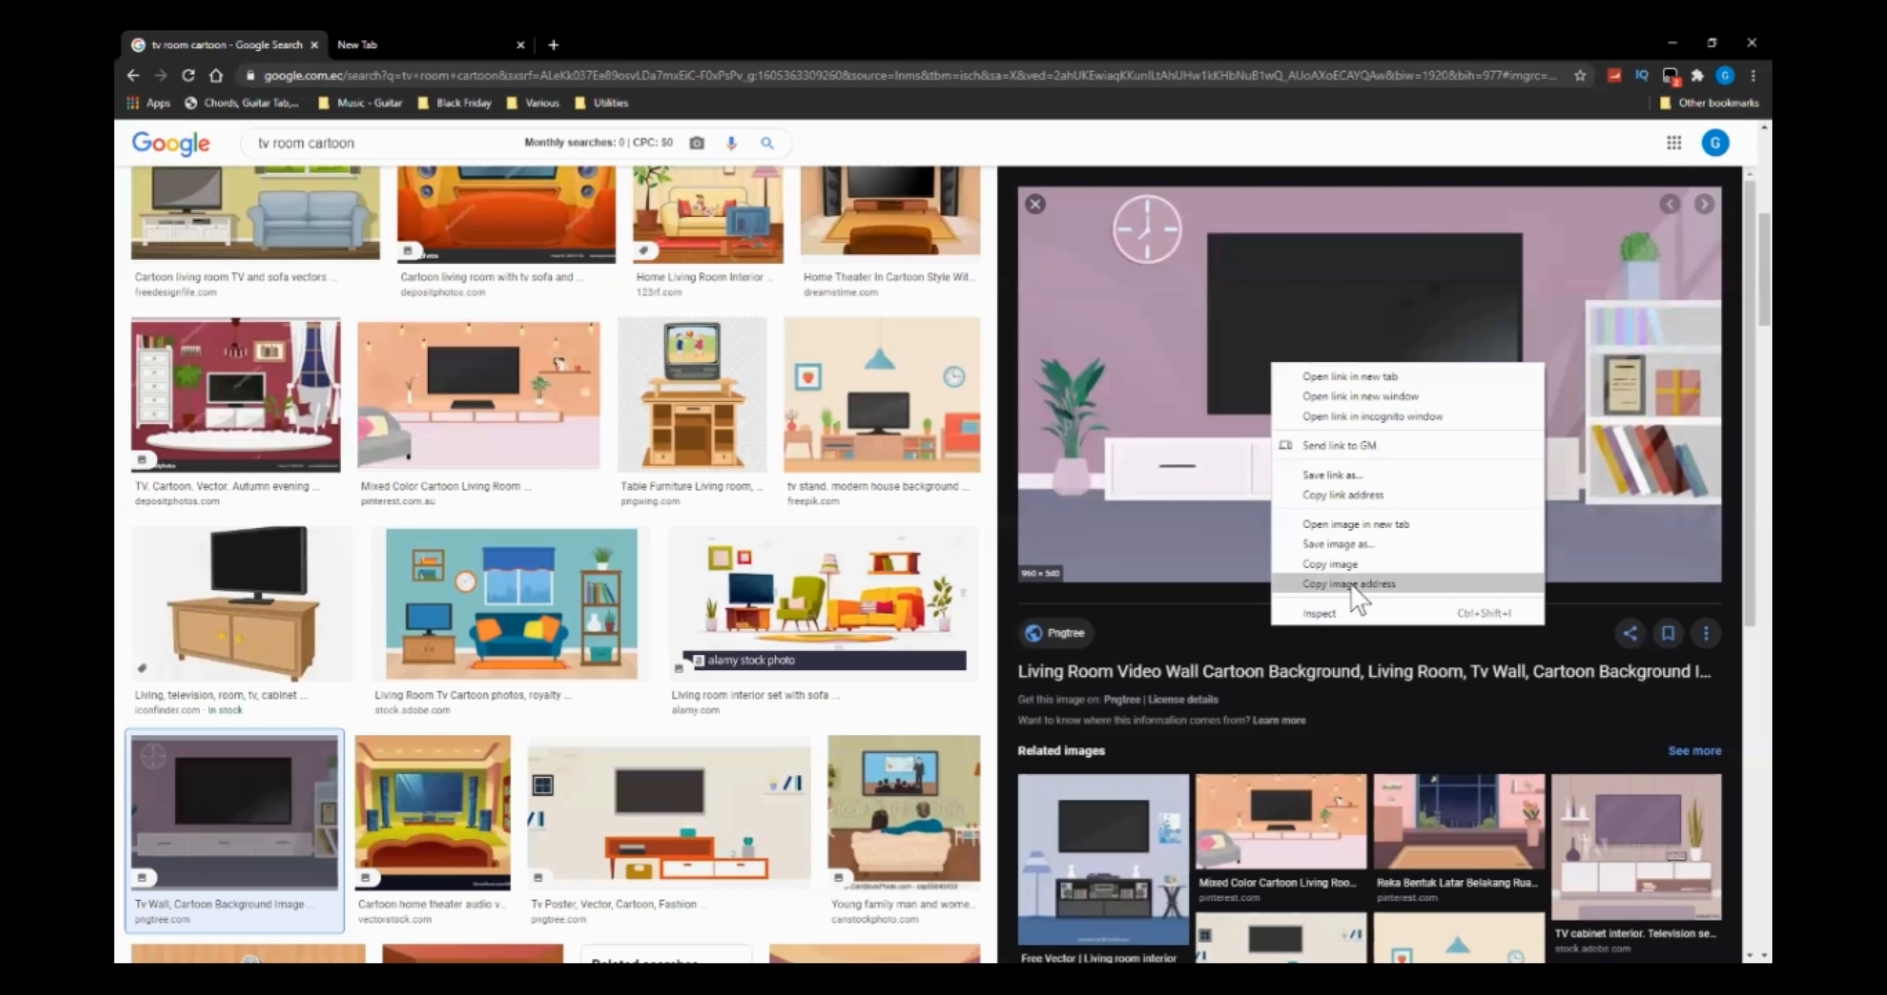
{"action": "left_click", "coordinate": [1318, 584]}
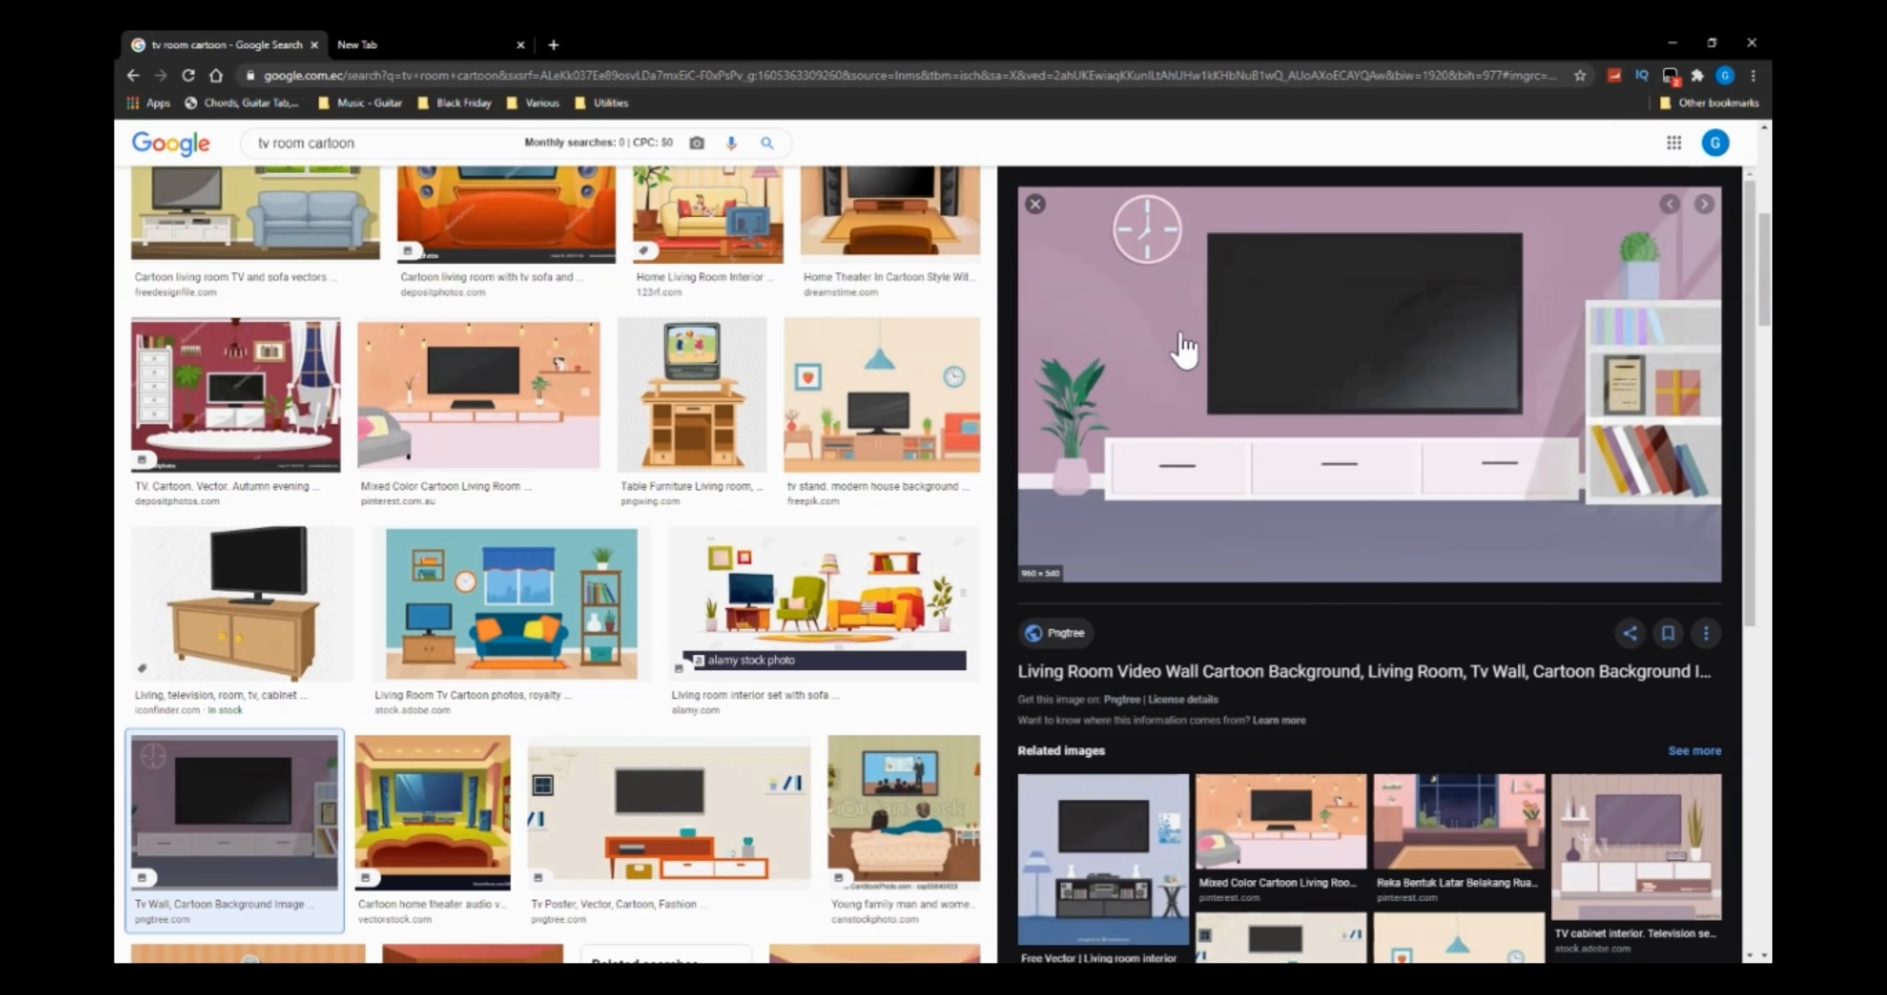
Switch to VSDC Video Editor, paste the copied living room image, and place it on the lowest layer from time 0, lasting about 3:35
{"action": "left_click", "coordinate": [1672, 45]}
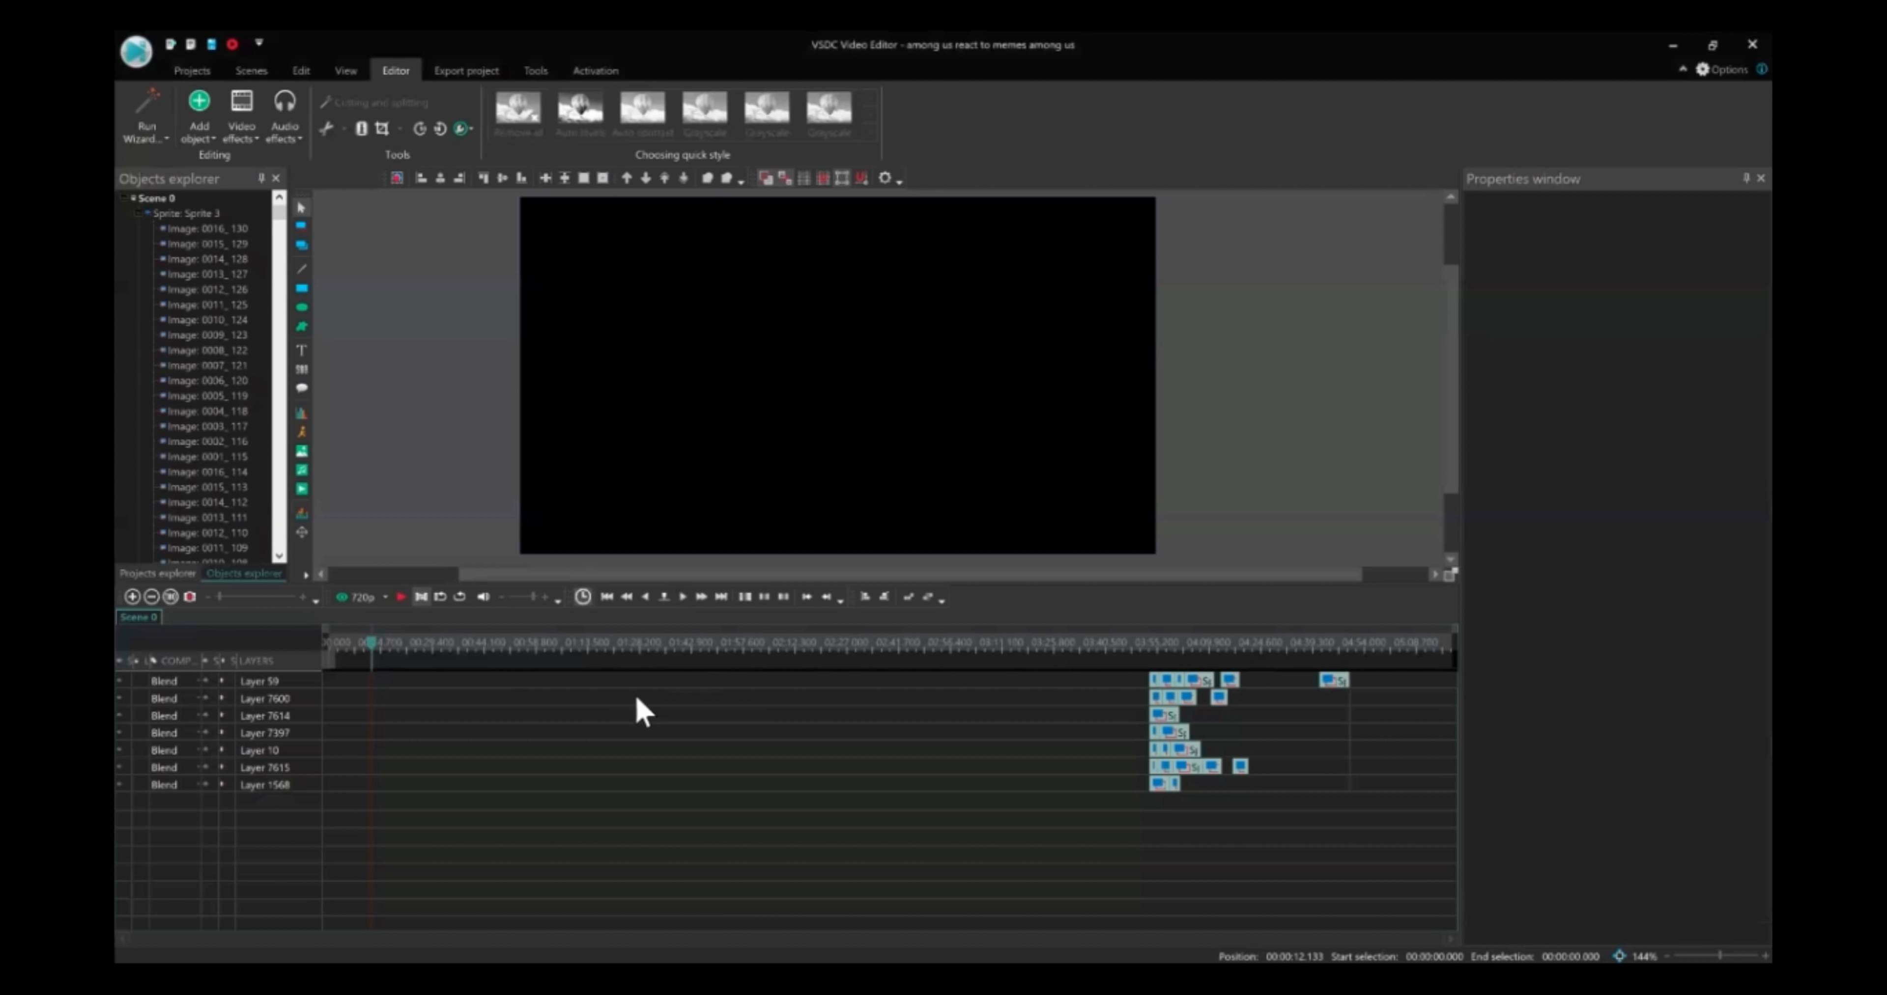
{"action": "key", "text": "ctrl+v"}
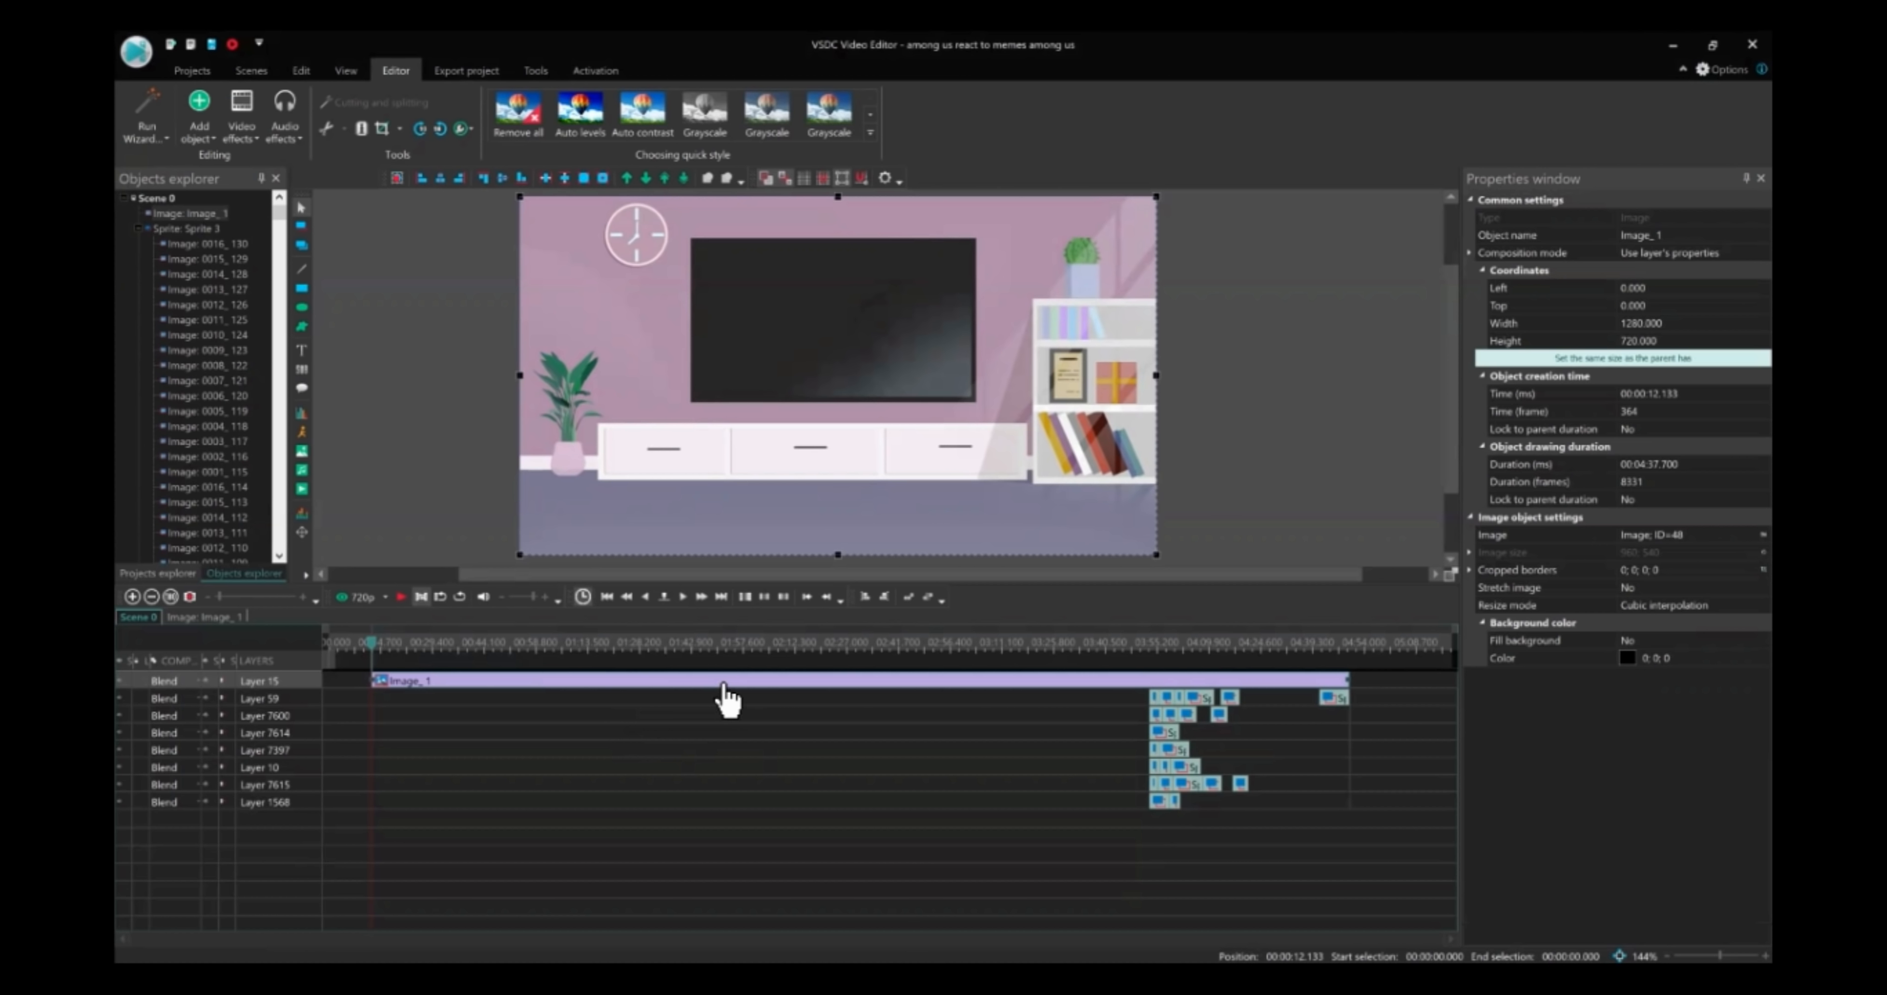
{"action": "left_click_drag", "start_coordinate": [719, 681], "coordinate": [636, 823]}
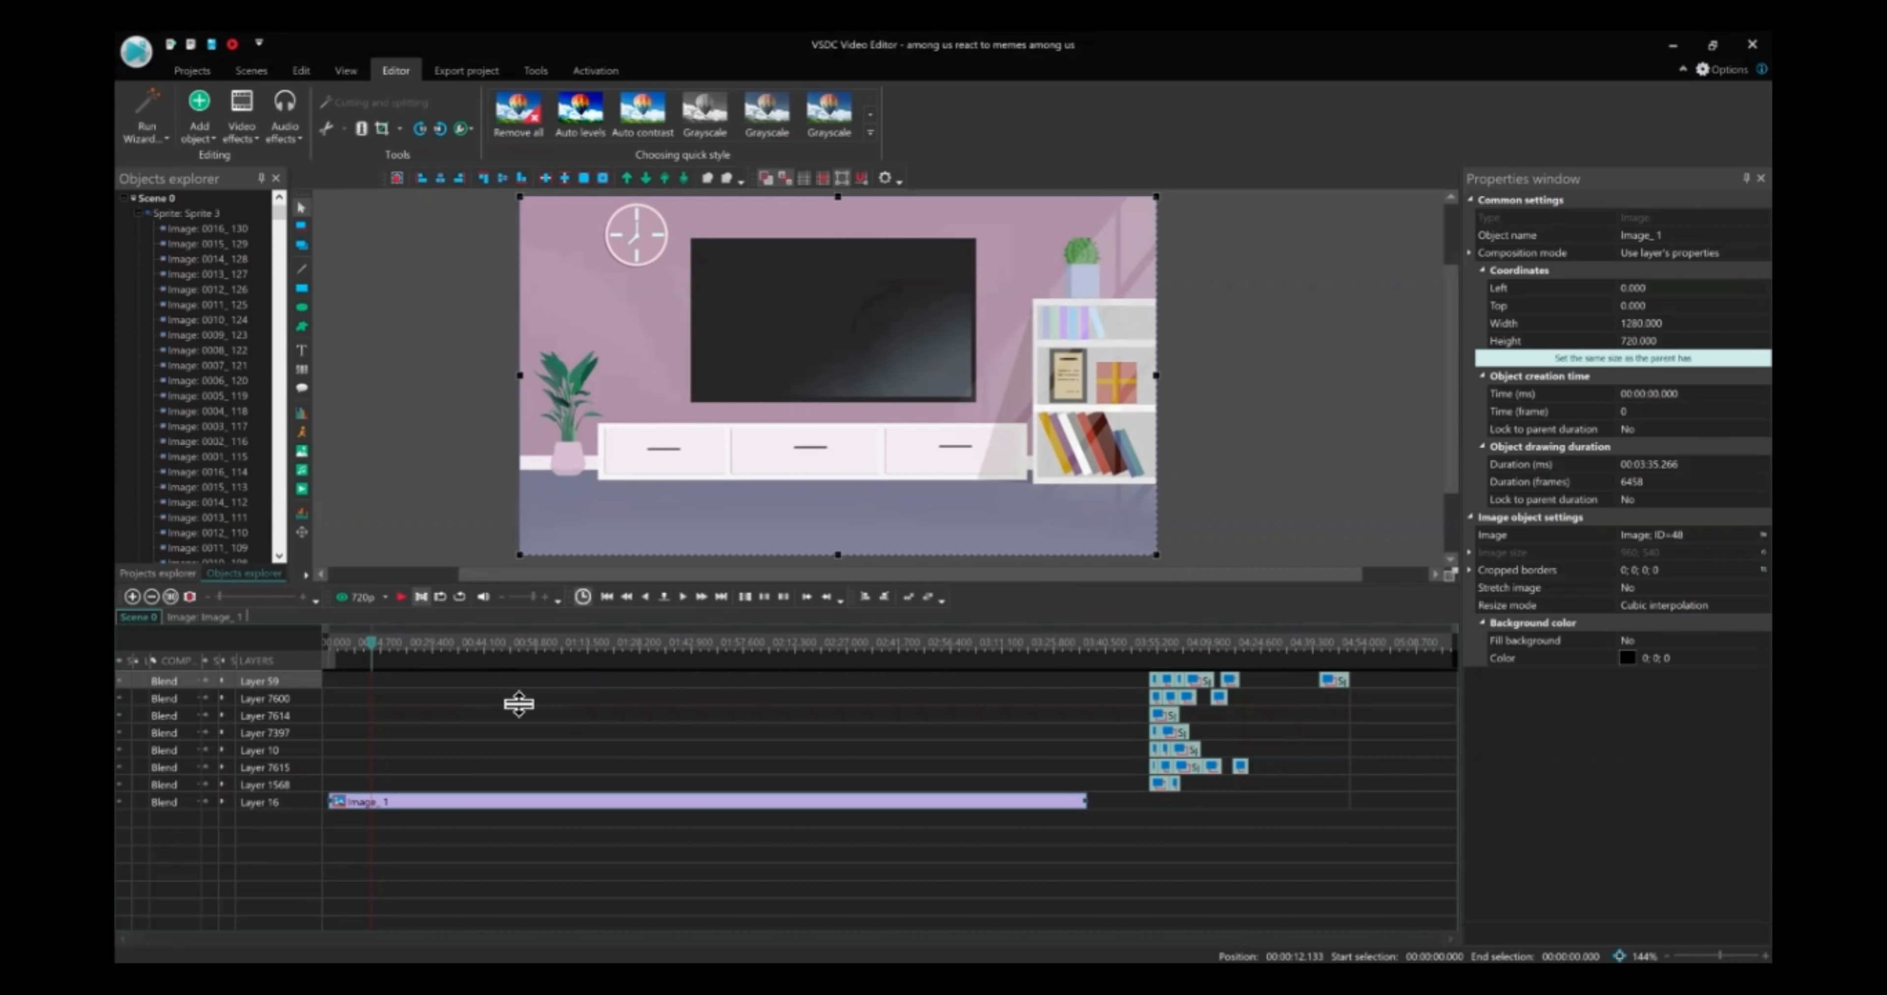
Trim the end of the living room image on the lowest layer to a duration of about 3:34
{"action": "mouse_move", "coordinate": [469, 811]}
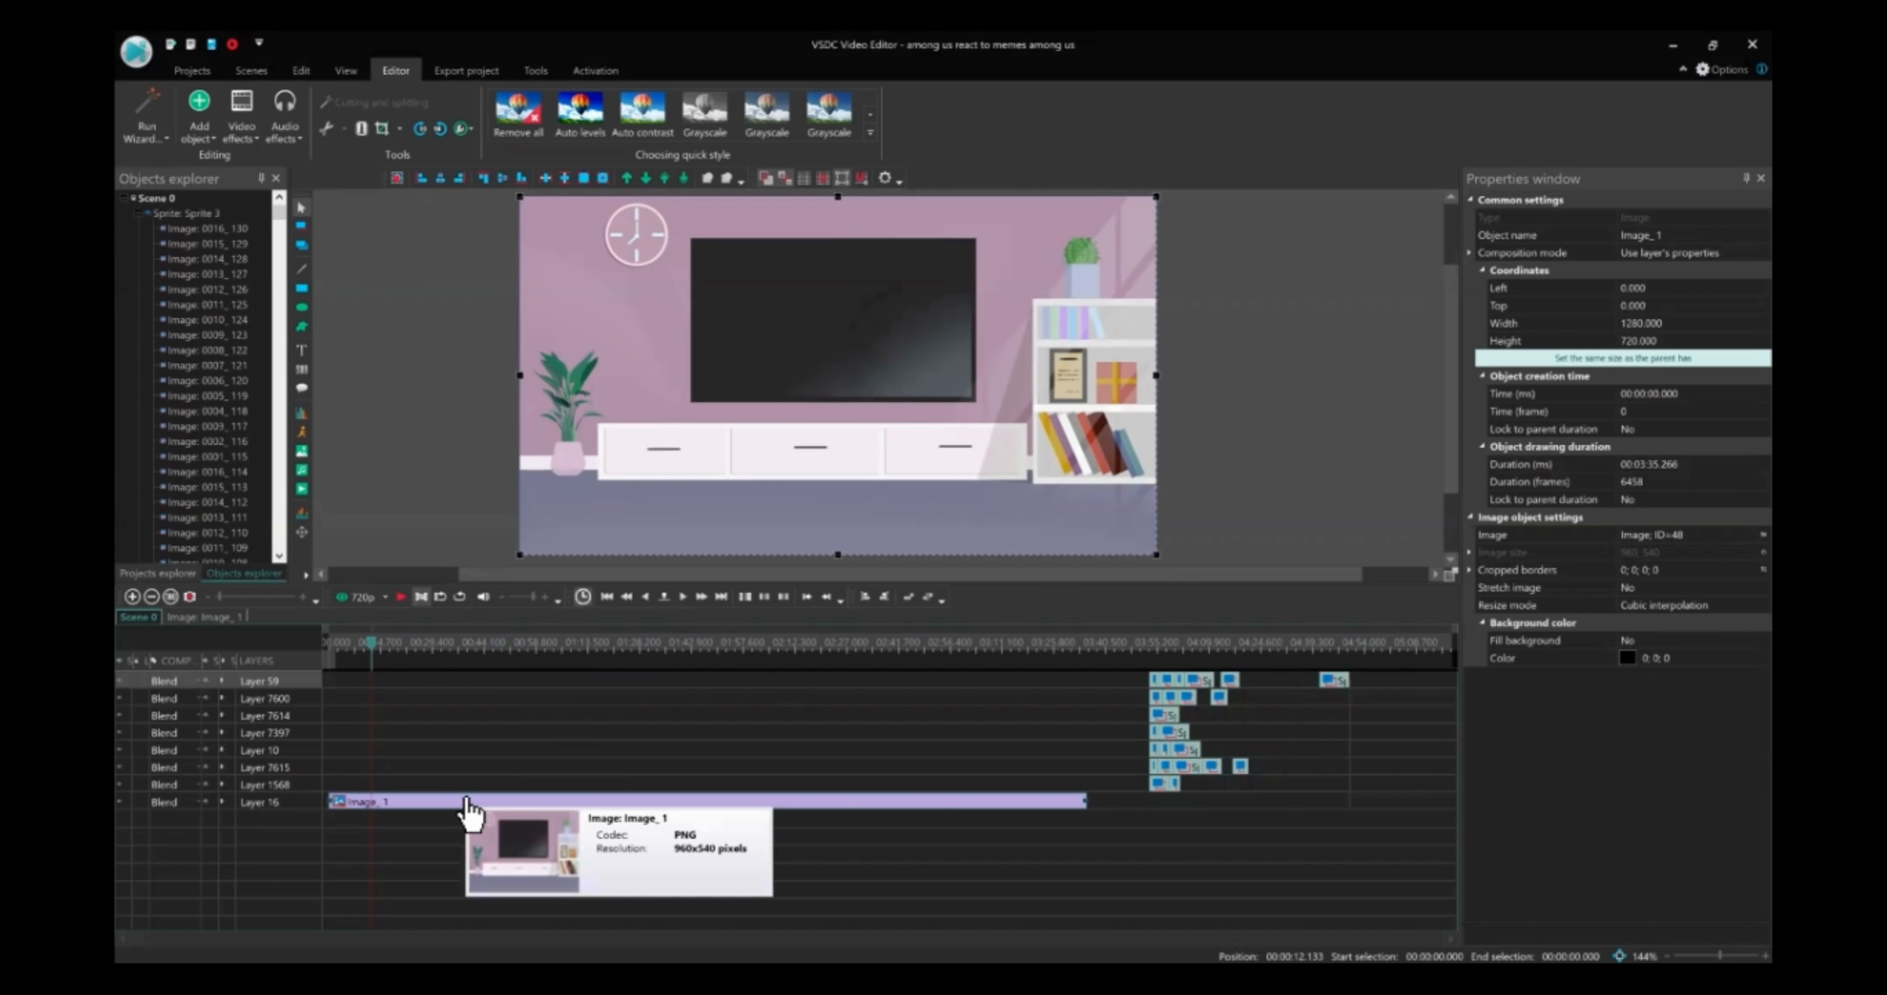
{"action": "left_click", "coordinate": [483, 765]}
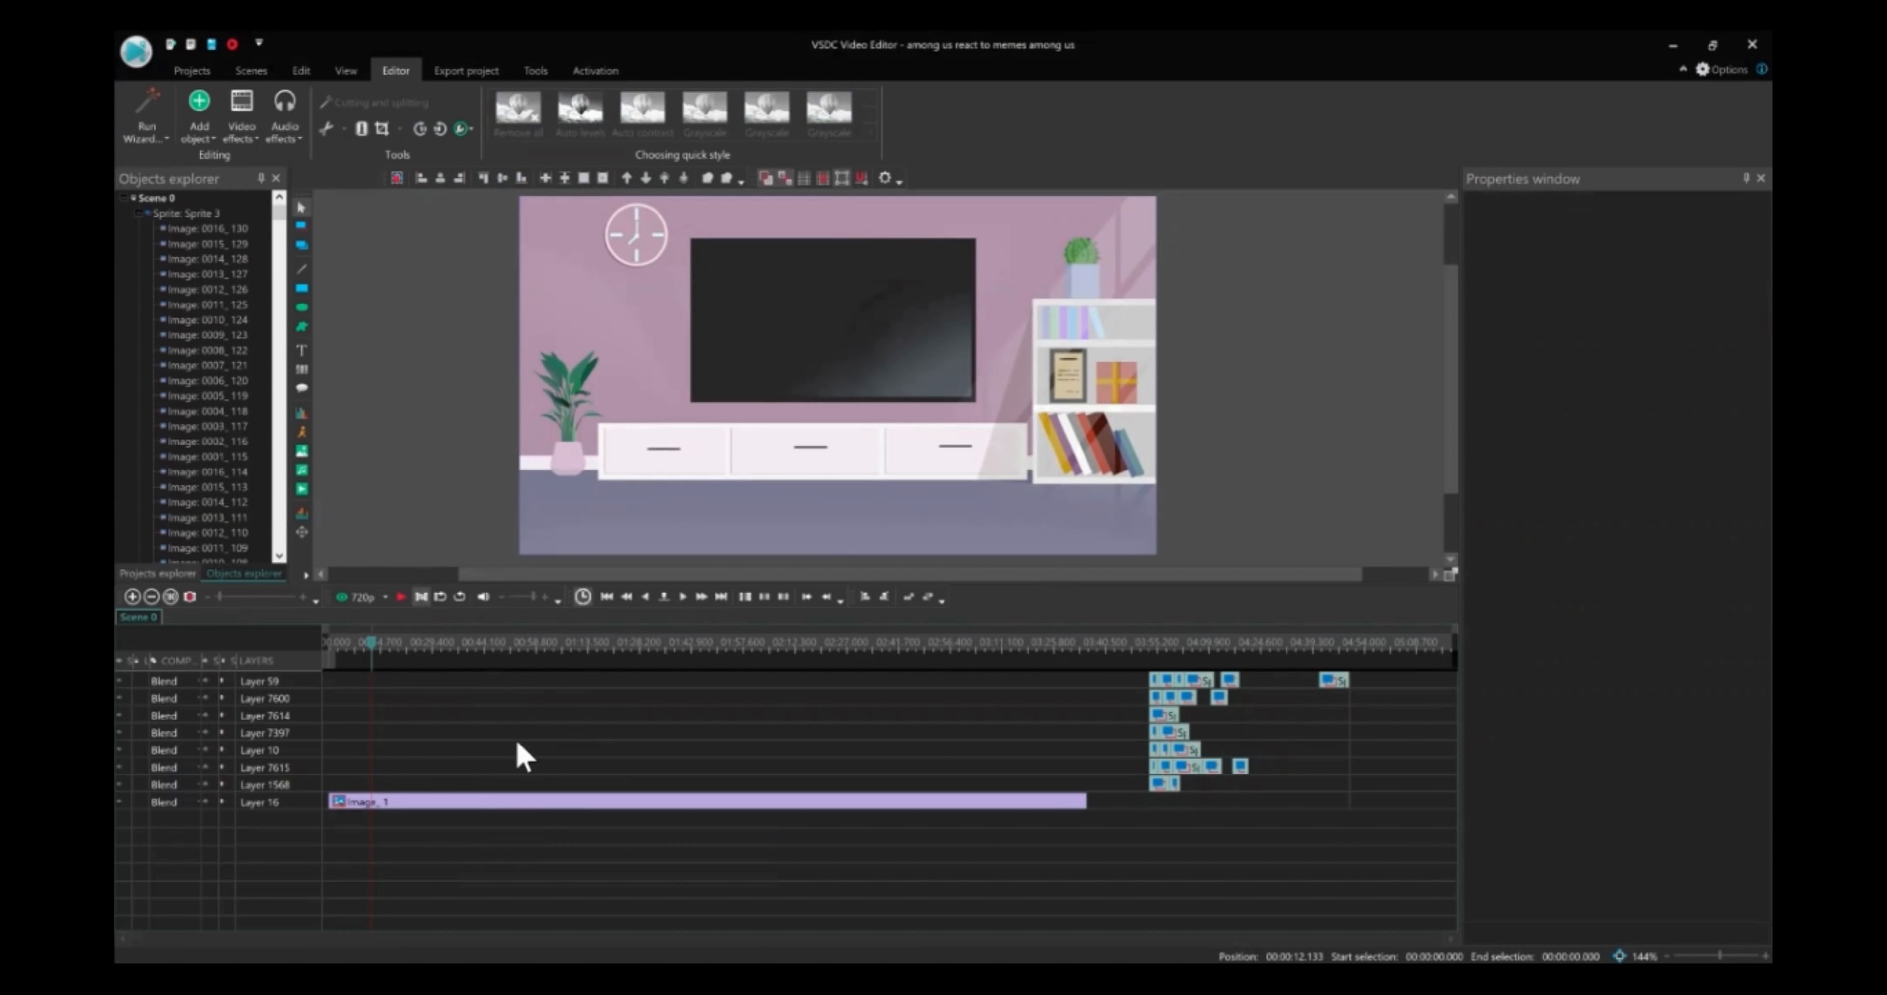
{"action": "left_click", "coordinate": [542, 803]}
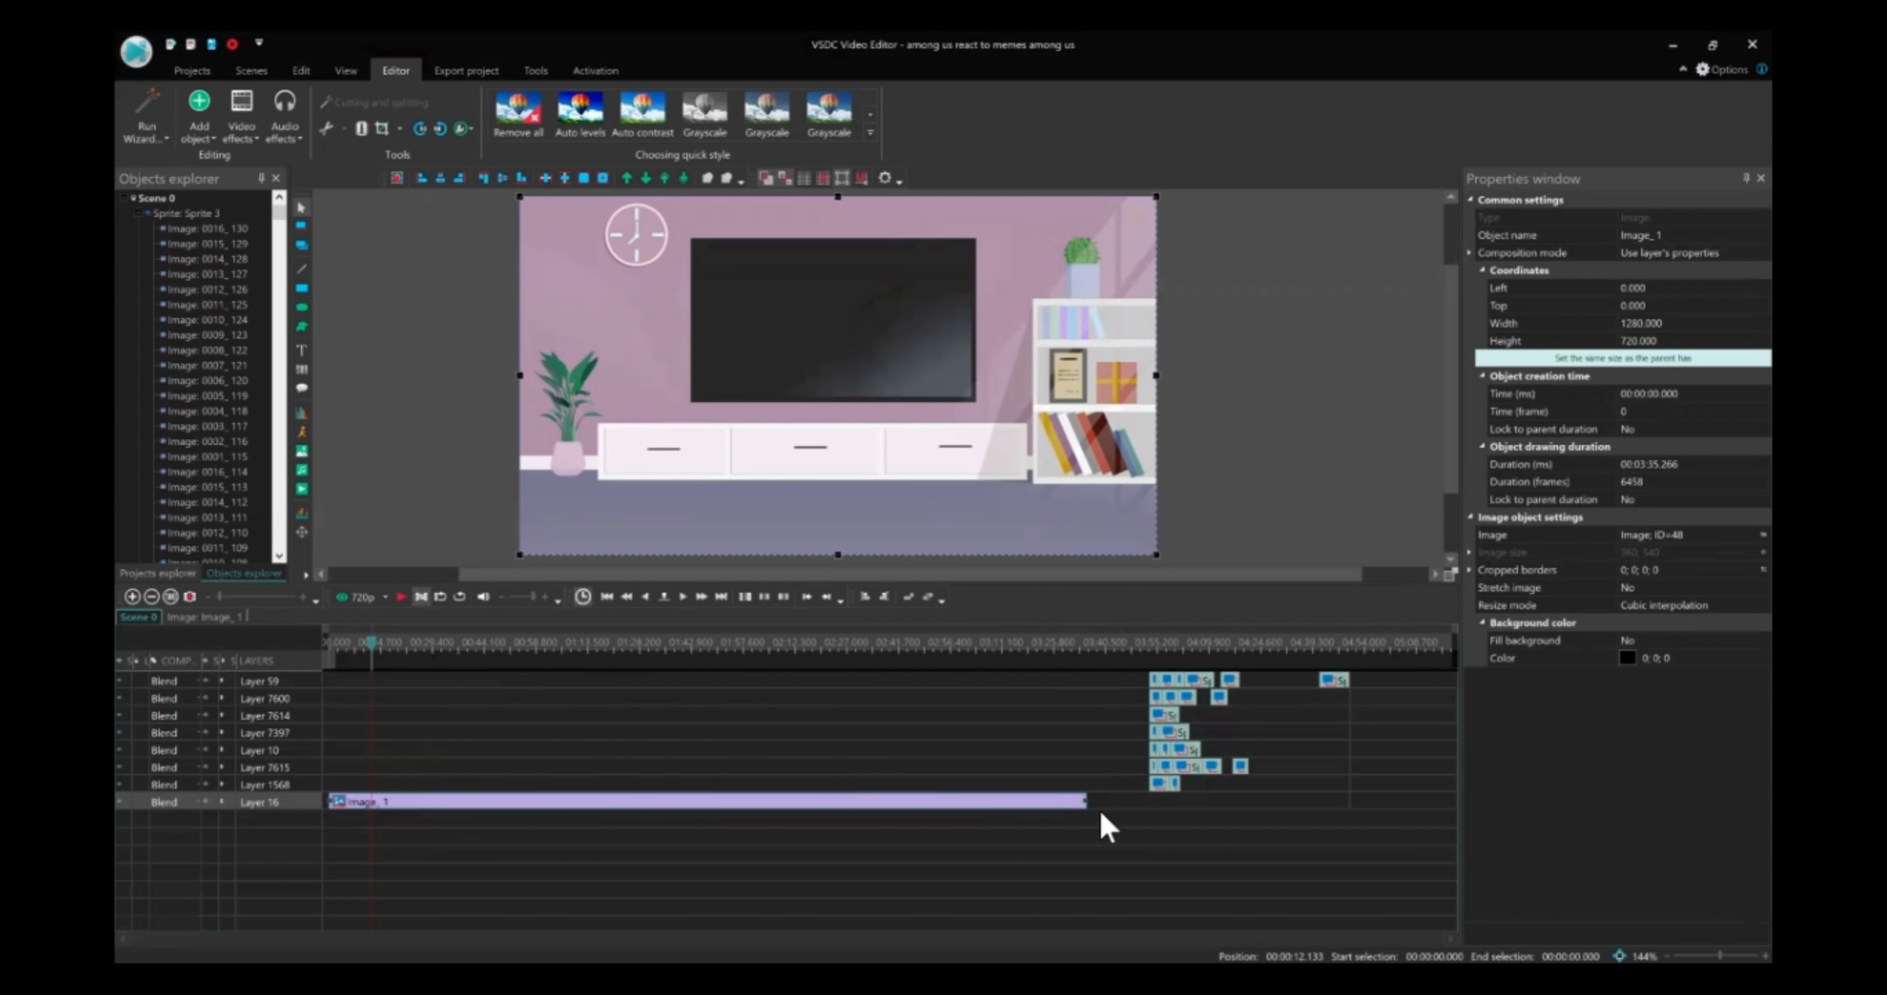
{"action": "mouse_move", "coordinate": [1086, 801]}
{"action": "left_mouse_down"}
{"action": "mouse_move", "coordinate": [529, 801]}
{"action": "mouse_move", "coordinate": [1161, 801]}
{"action": "mouse_move", "coordinate": [1081, 801]}
{"action": "left_mouse_up"}
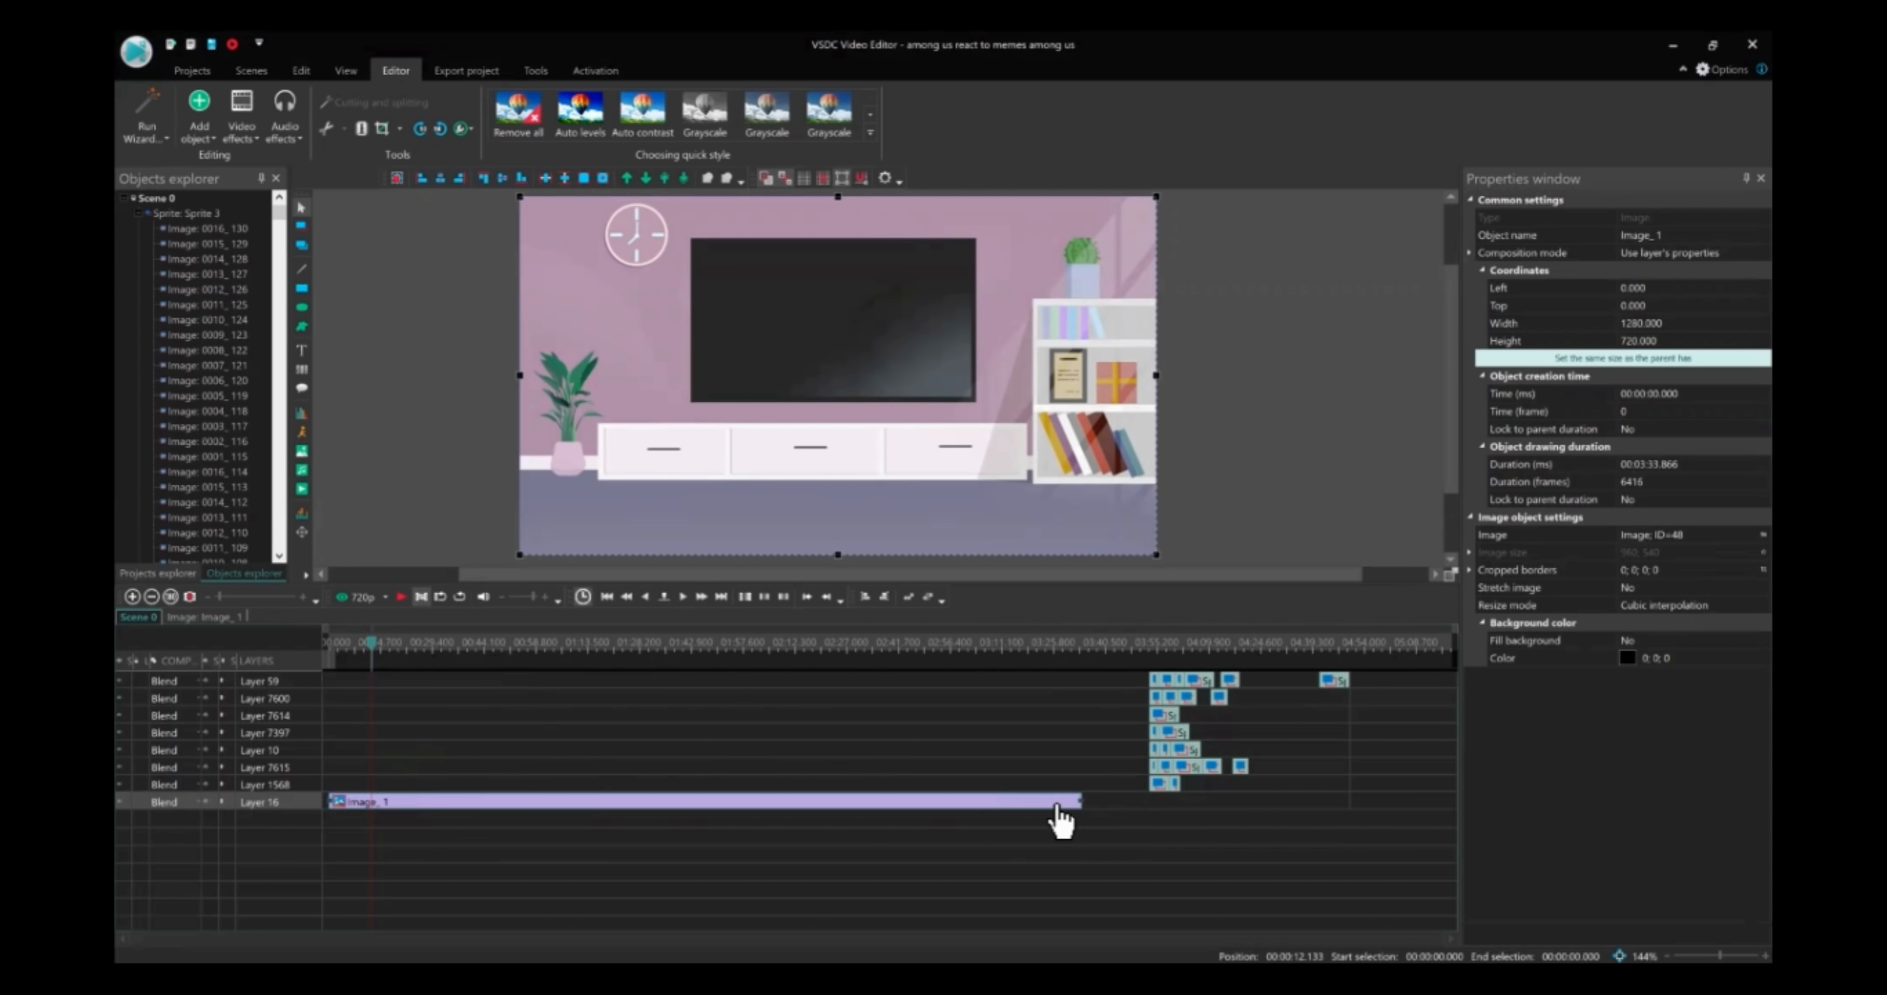
{"action": "left_click", "coordinate": [1002, 815]}
{"action": "left_click", "coordinate": [997, 806]}
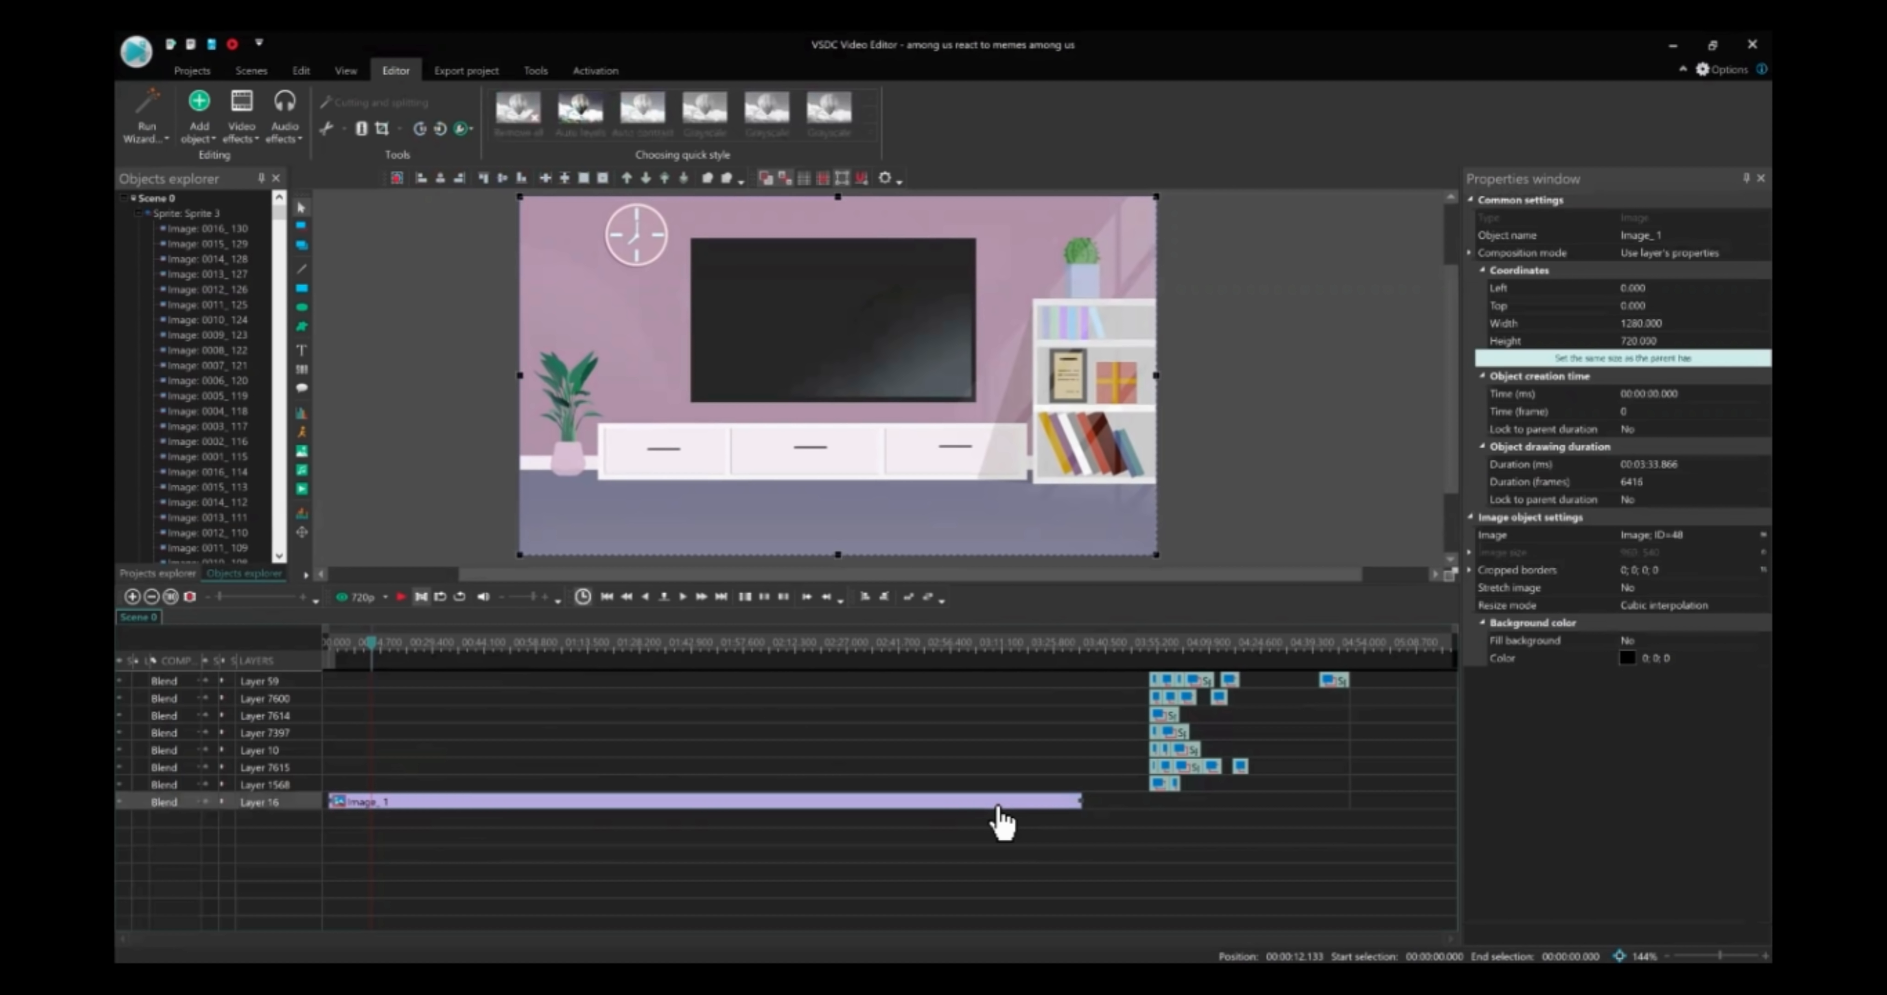
{"action": "left_click", "coordinate": [431, 824]}
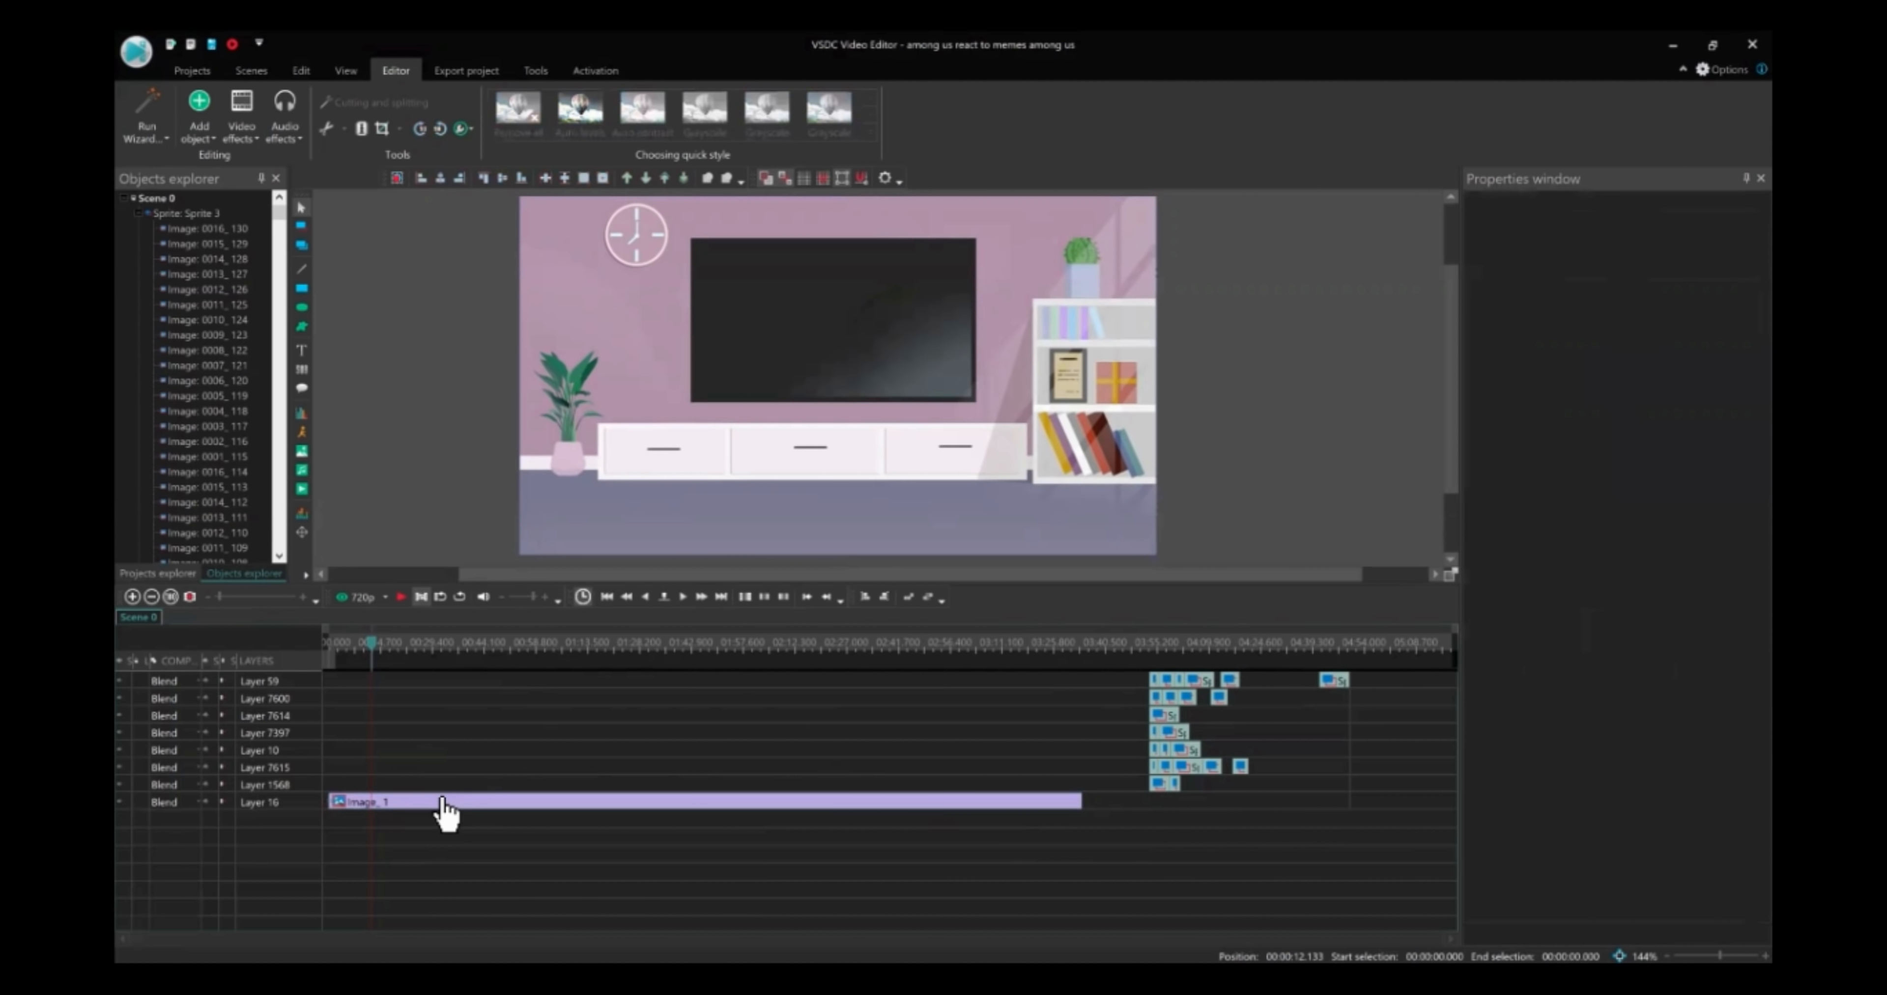
{"action": "left_click", "coordinate": [443, 803]}
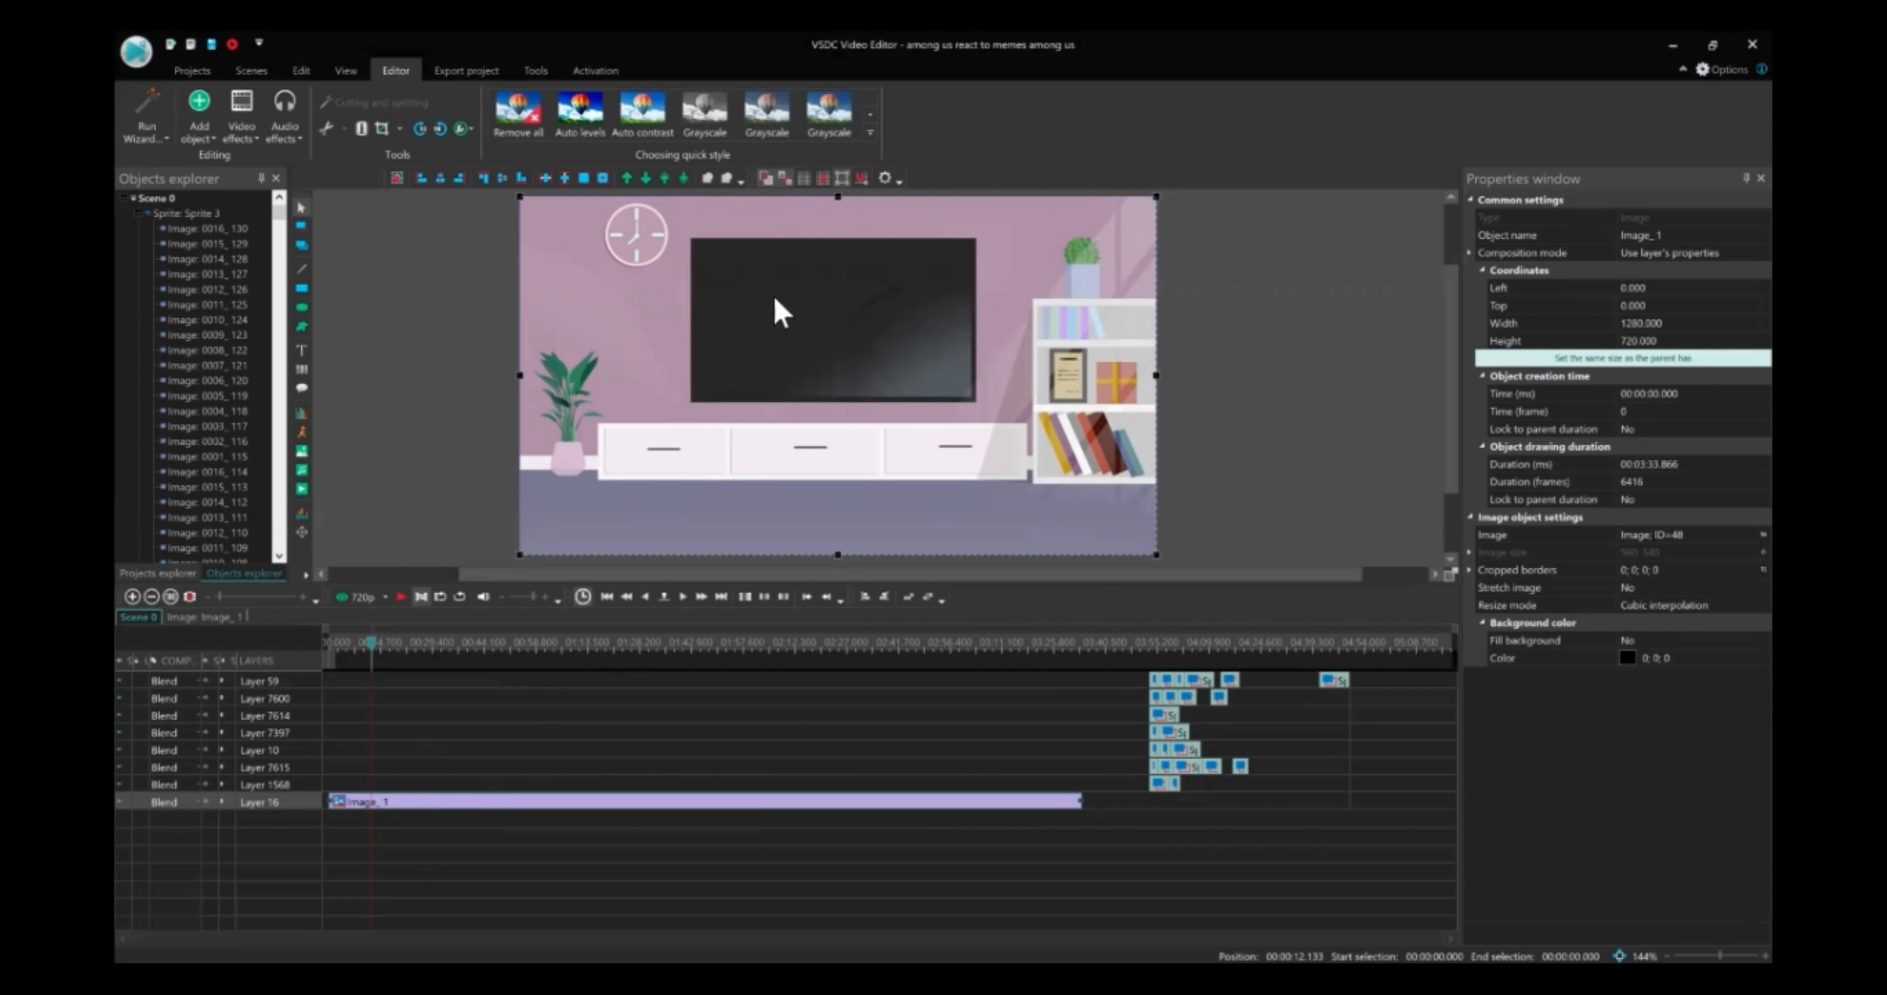
{"action": "left_click", "coordinate": [440, 751]}
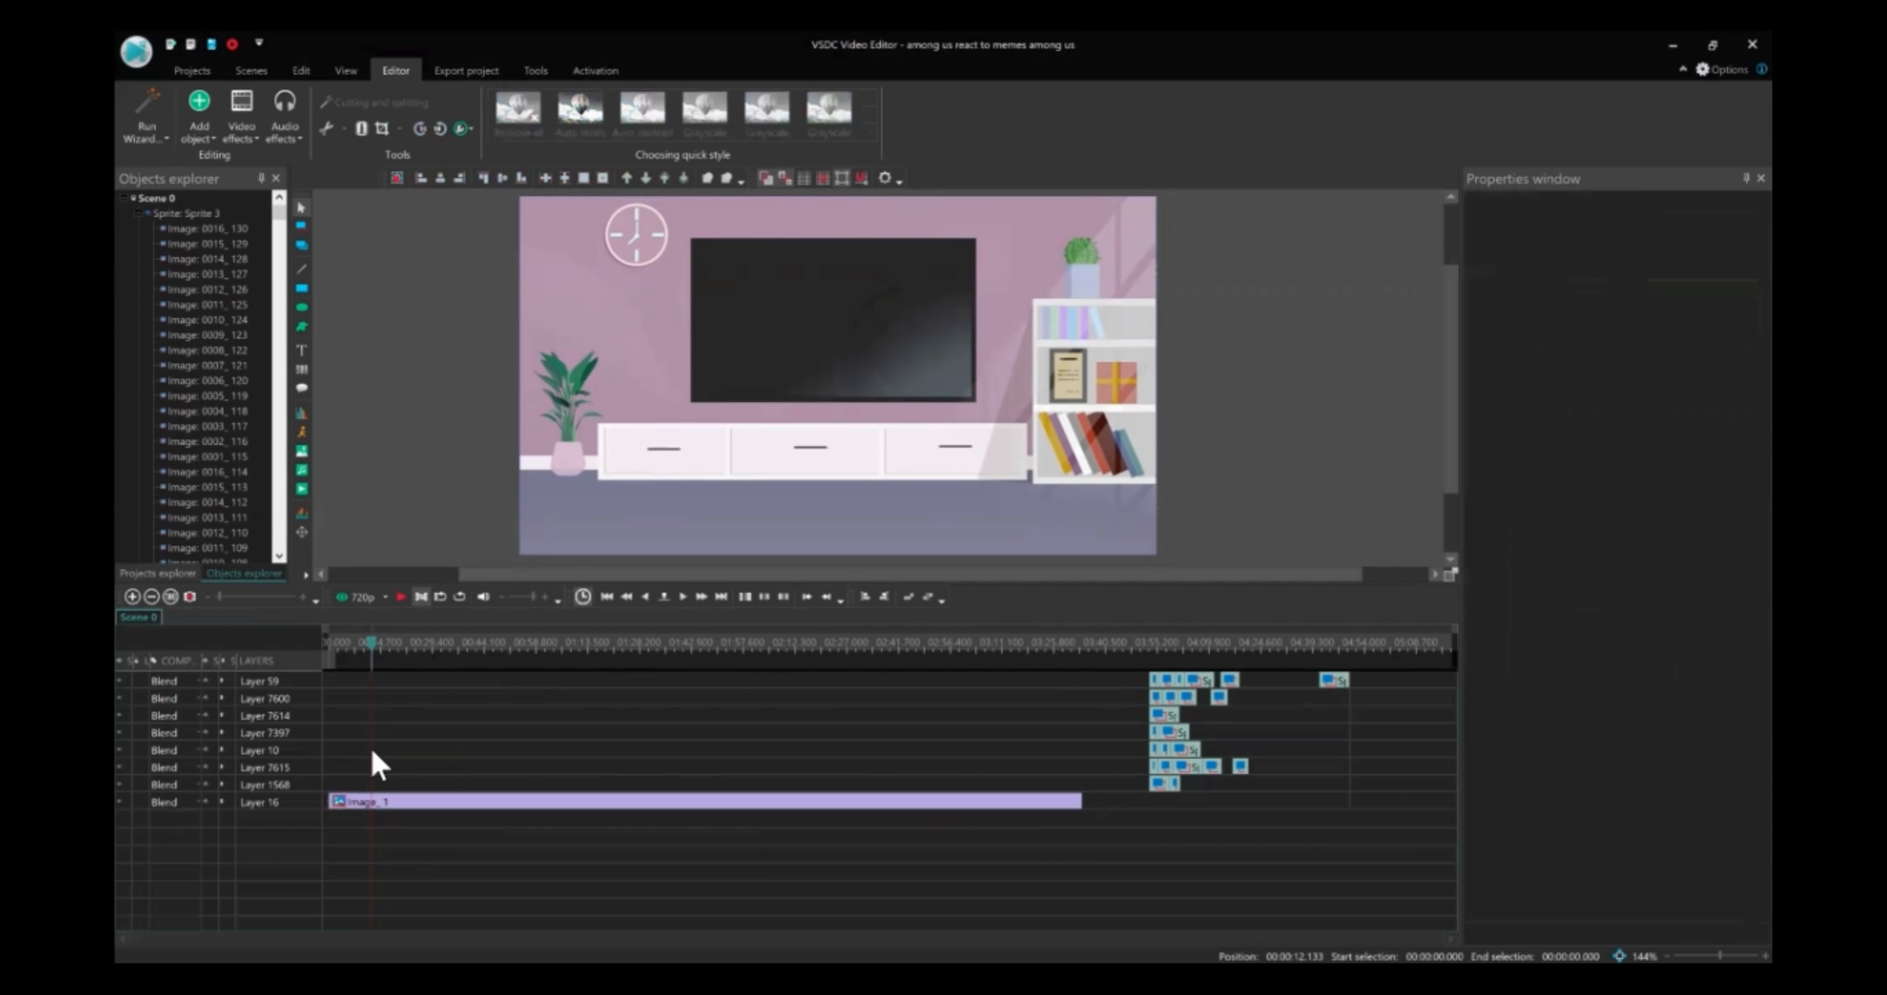
{"action": "left_click", "coordinate": [302, 308]}
{"action": "left_click", "coordinate": [579, 387]}
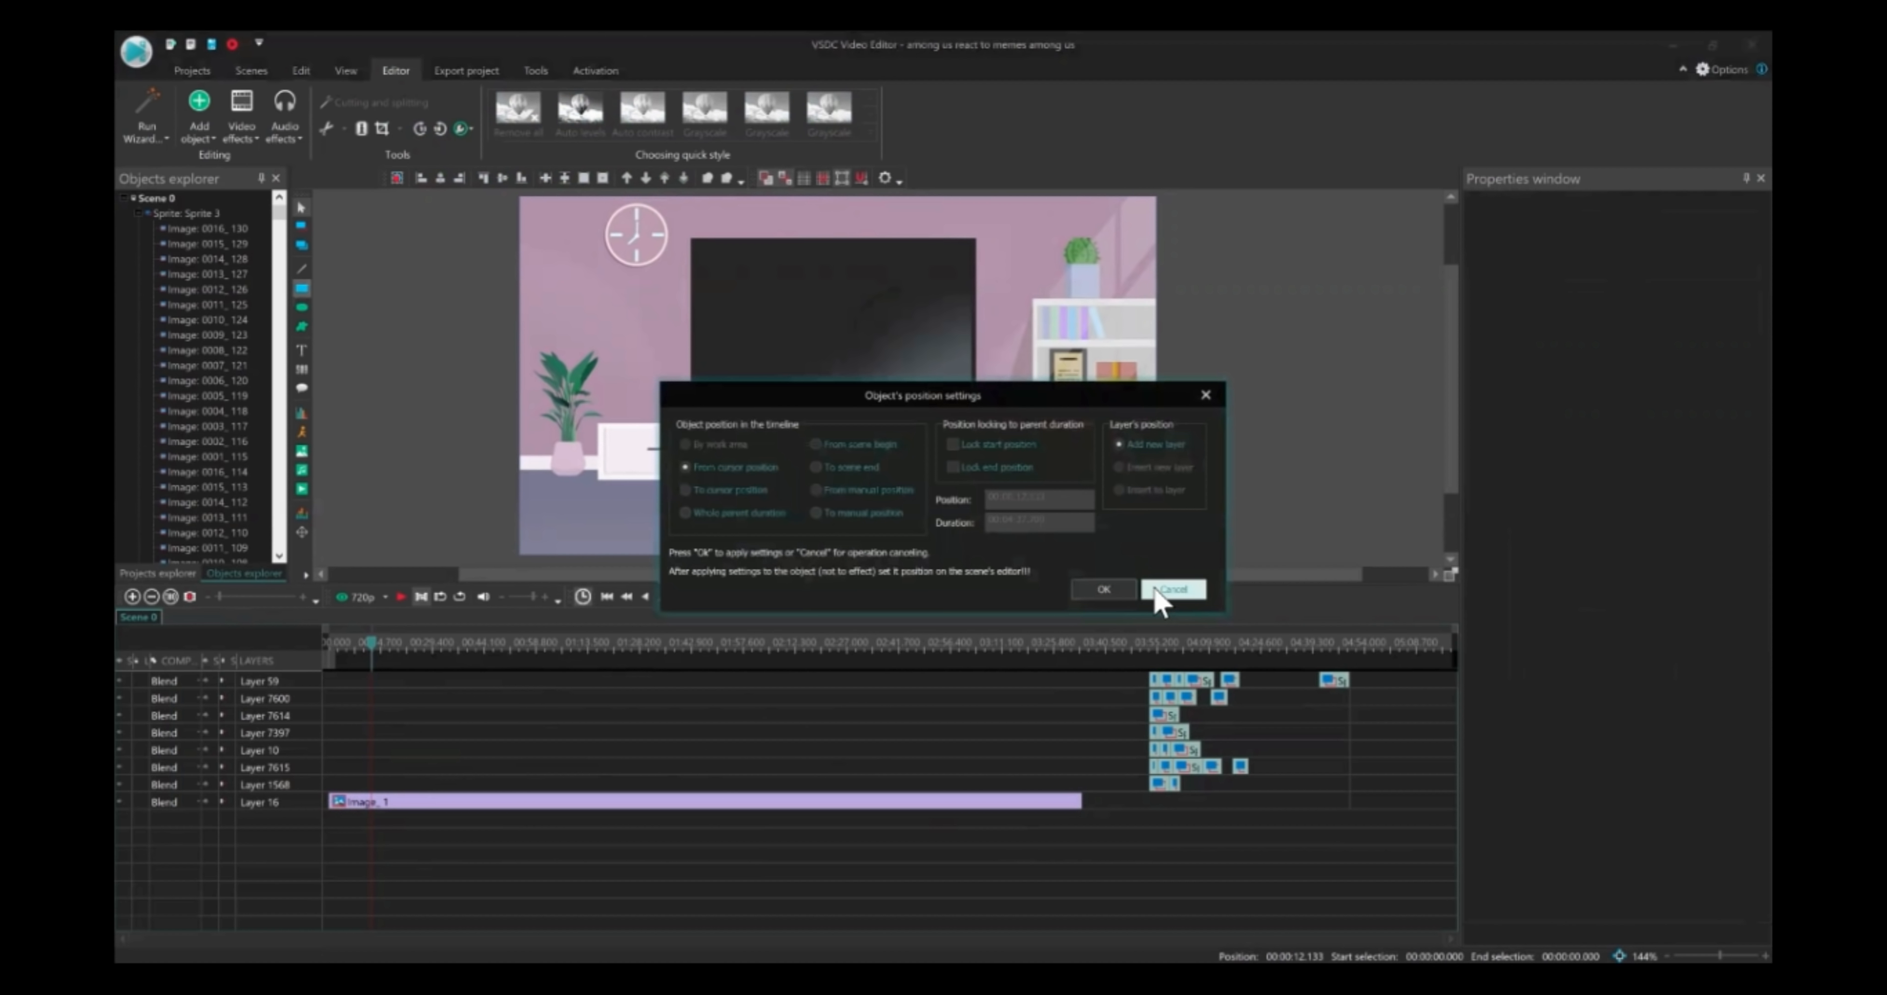
{"action": "left_click", "coordinate": [1166, 595]}
Add a text object reading "HELLO" across the TV screen, spanning the whole parent duration with its end position locked
{"action": "left_click", "coordinate": [299, 351]}
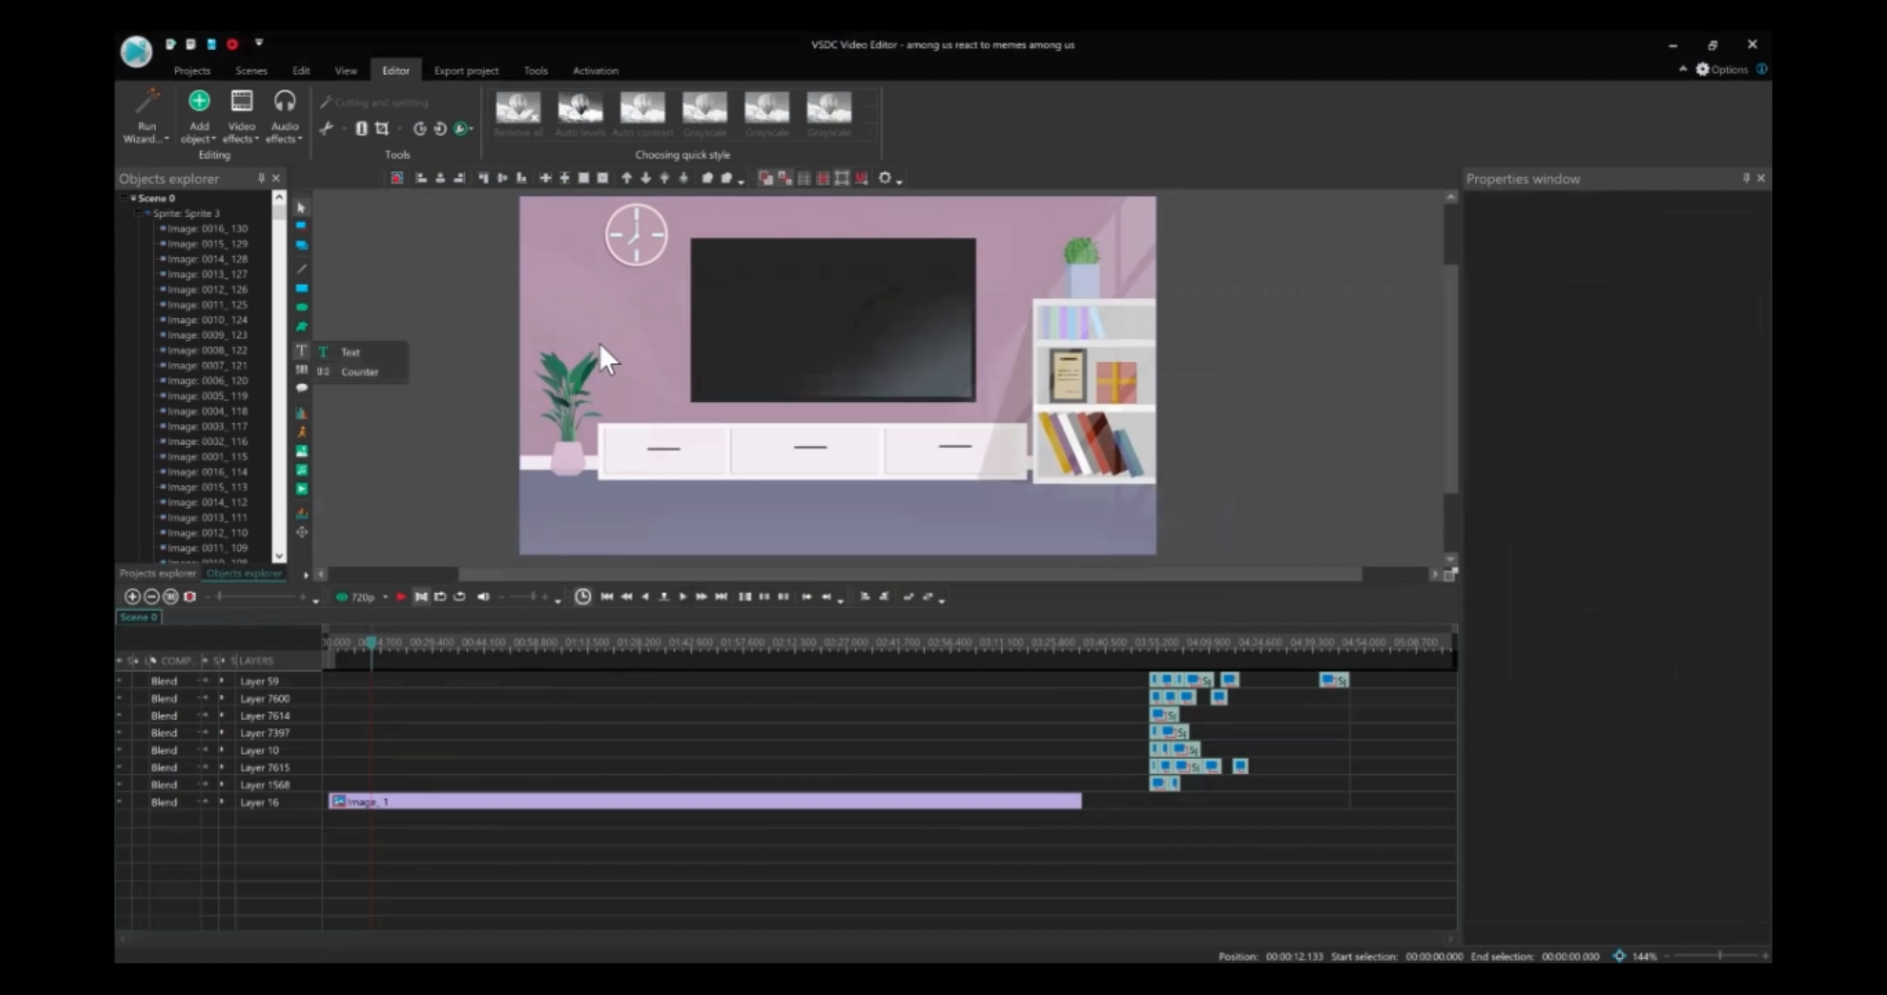
{"action": "left_click", "coordinate": [346, 352]}
{"action": "left_click", "coordinate": [867, 418]}
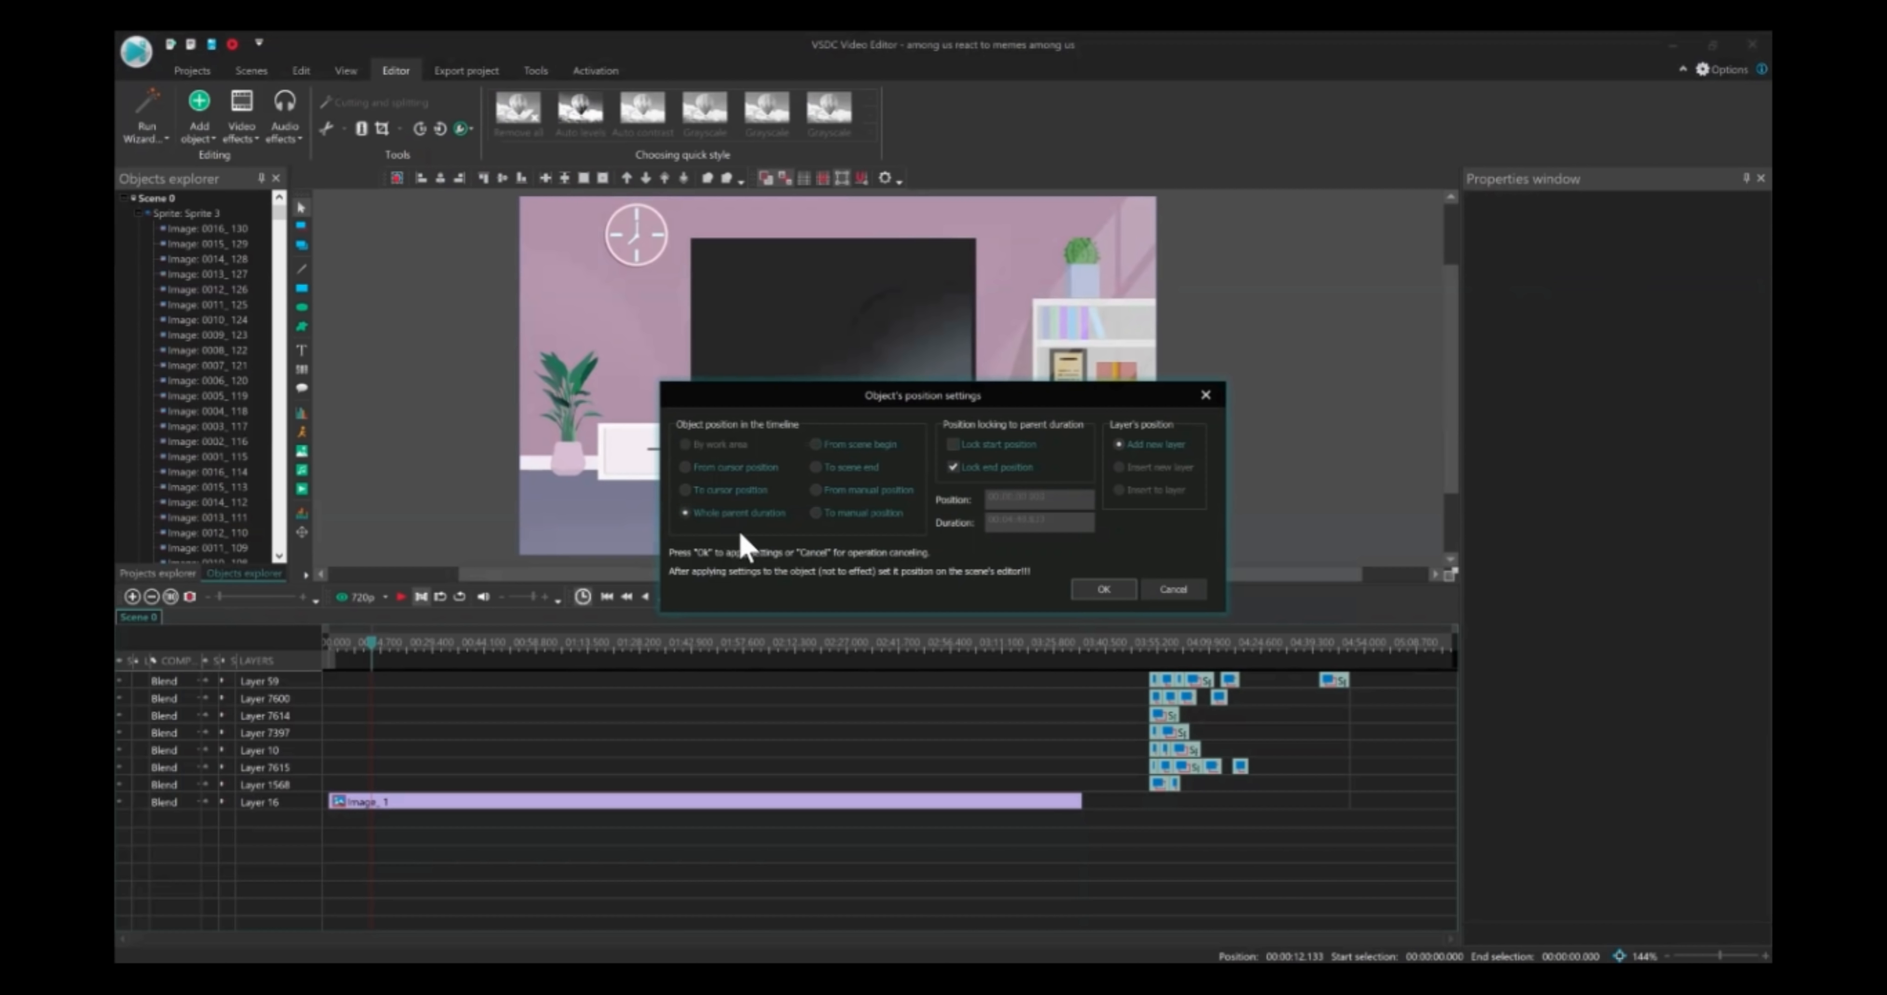
{"action": "left_click", "coordinate": [1102, 592]}
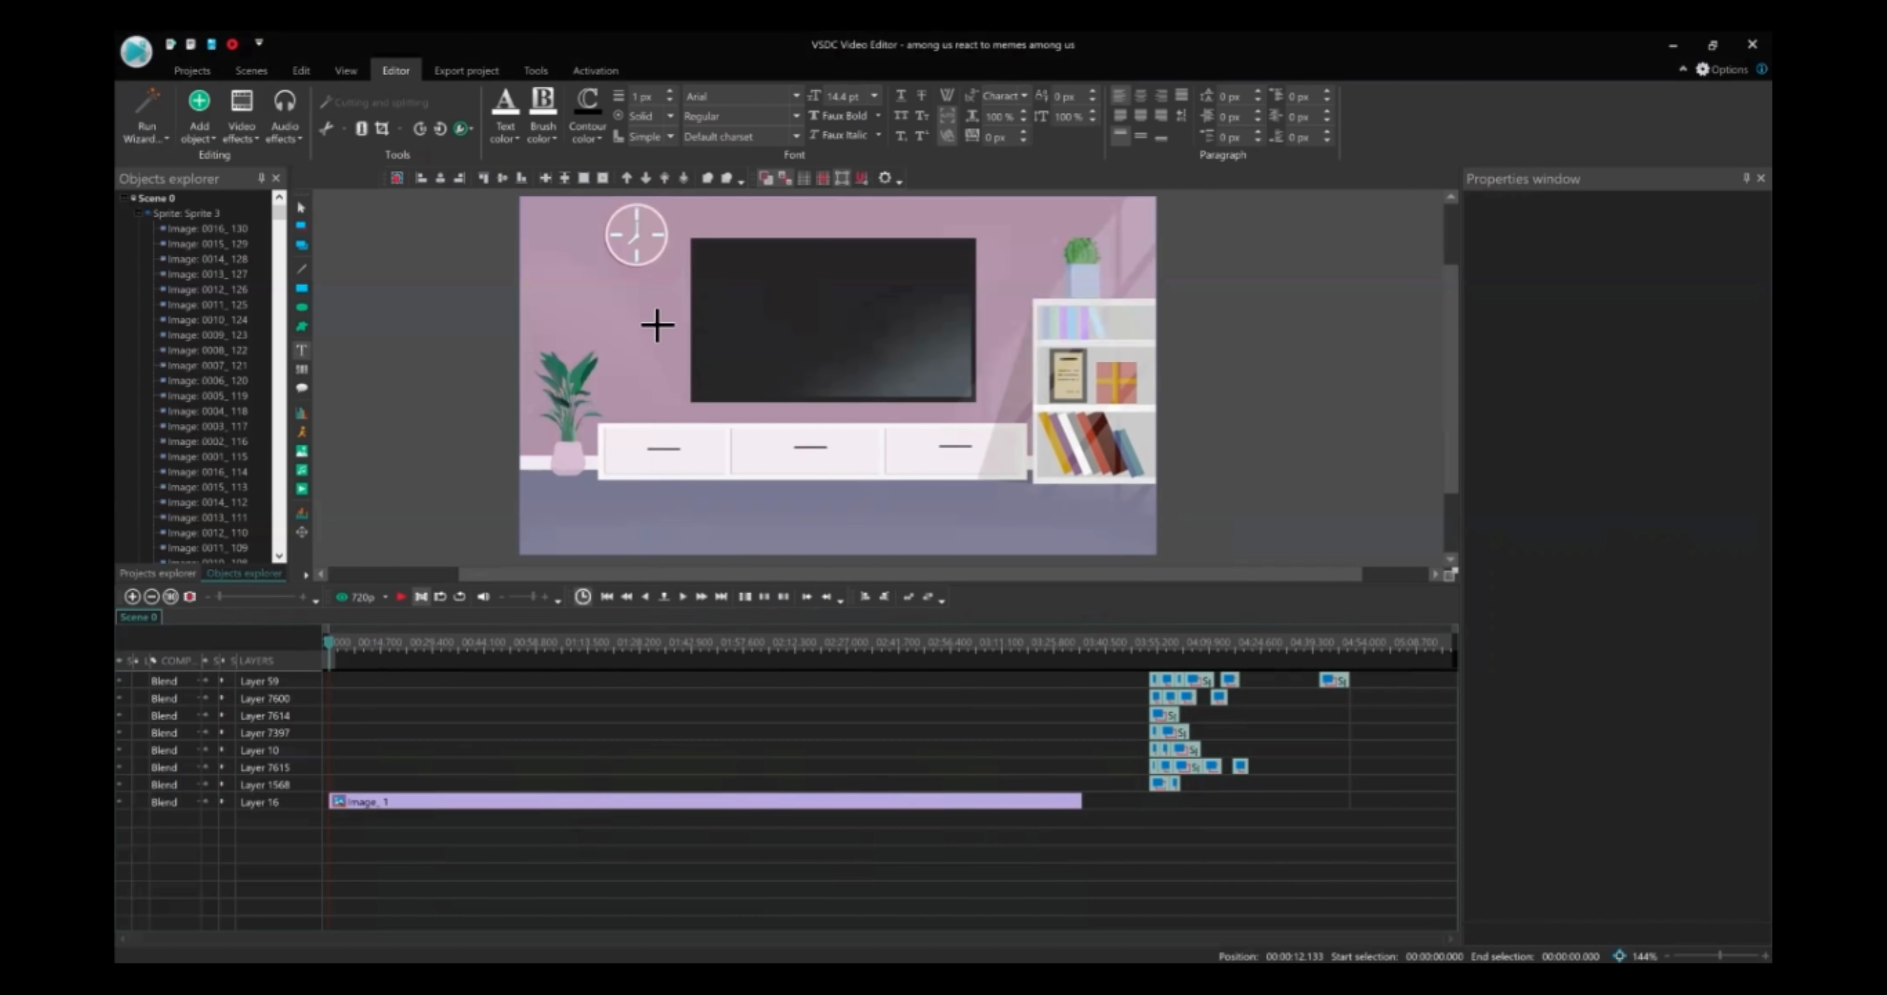
{"action": "left_click_drag", "start_coordinate": [709, 277], "coordinate": [956, 330]}
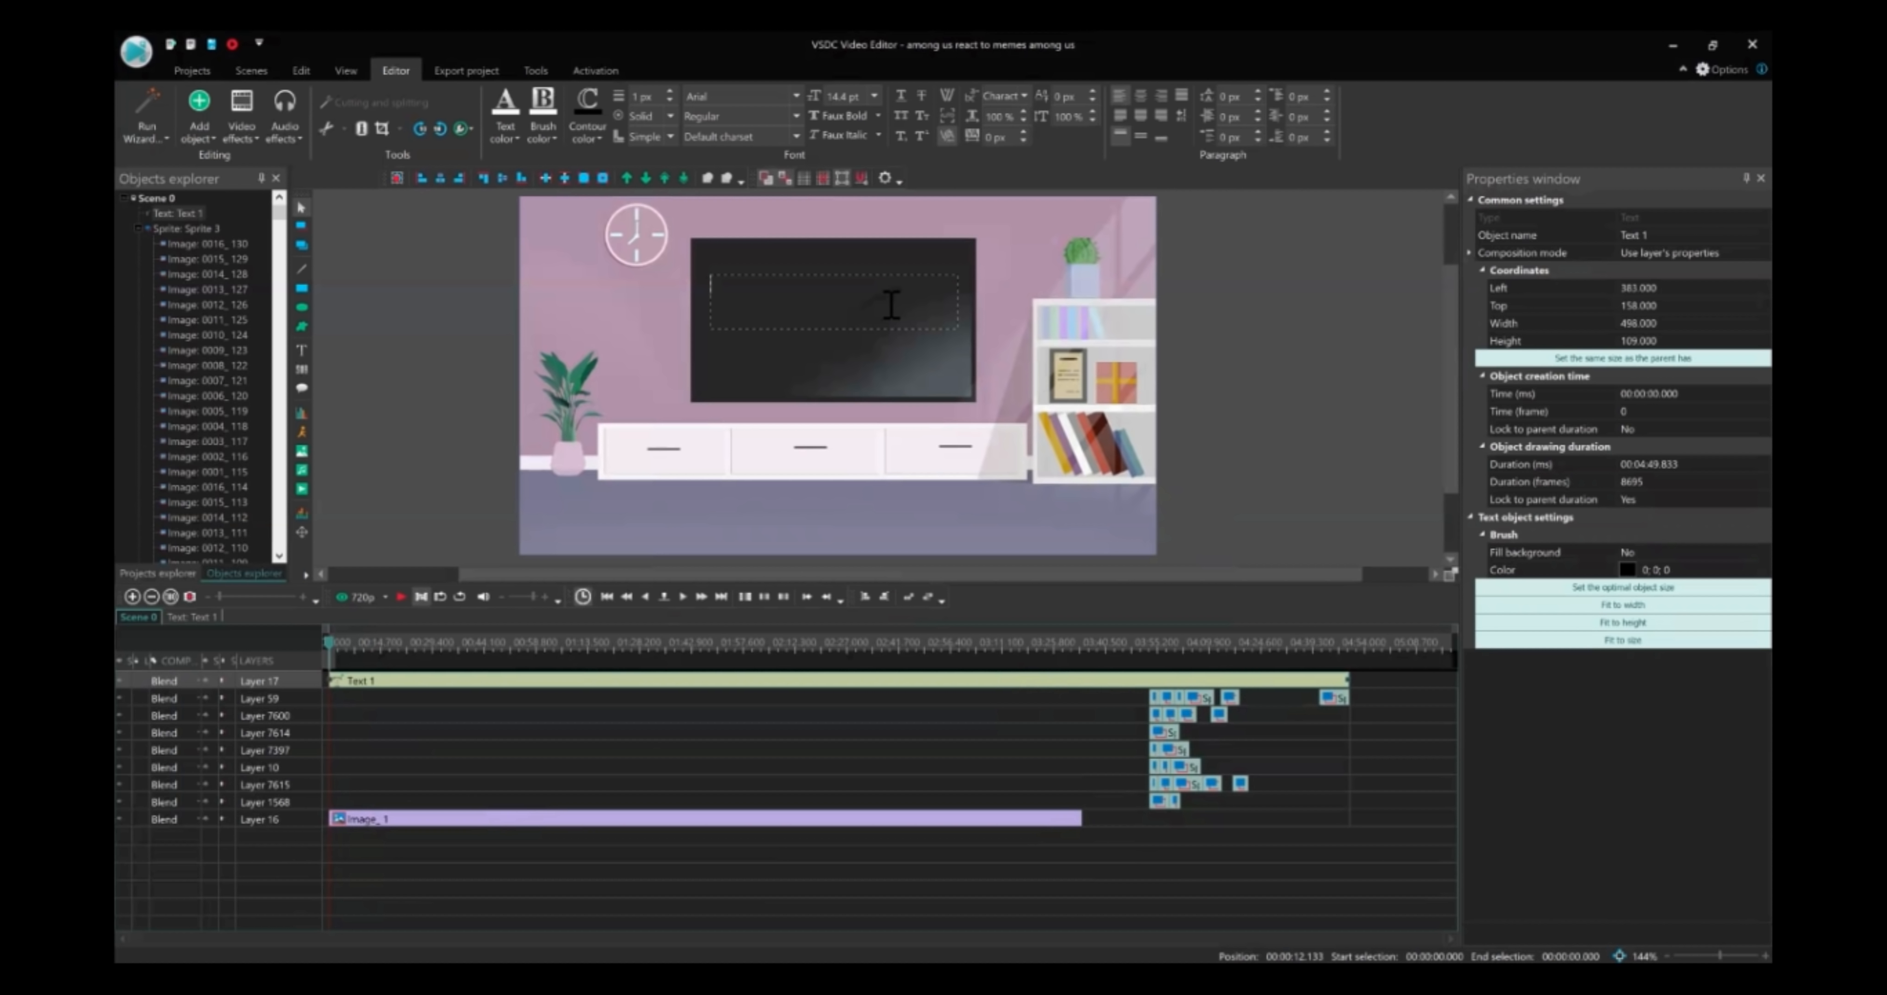
{"action": "type", "text": "HELLO"}
Trim the end of the HELLO text clip to about 3:34, matching the end of the living room image
{"action": "left_click", "coordinate": [1065, 682]}
{"action": "left_click", "coordinate": [1065, 683]}
{"action": "left_click_drag", "start_coordinate": [1342, 680], "coordinate": [1080, 680]}
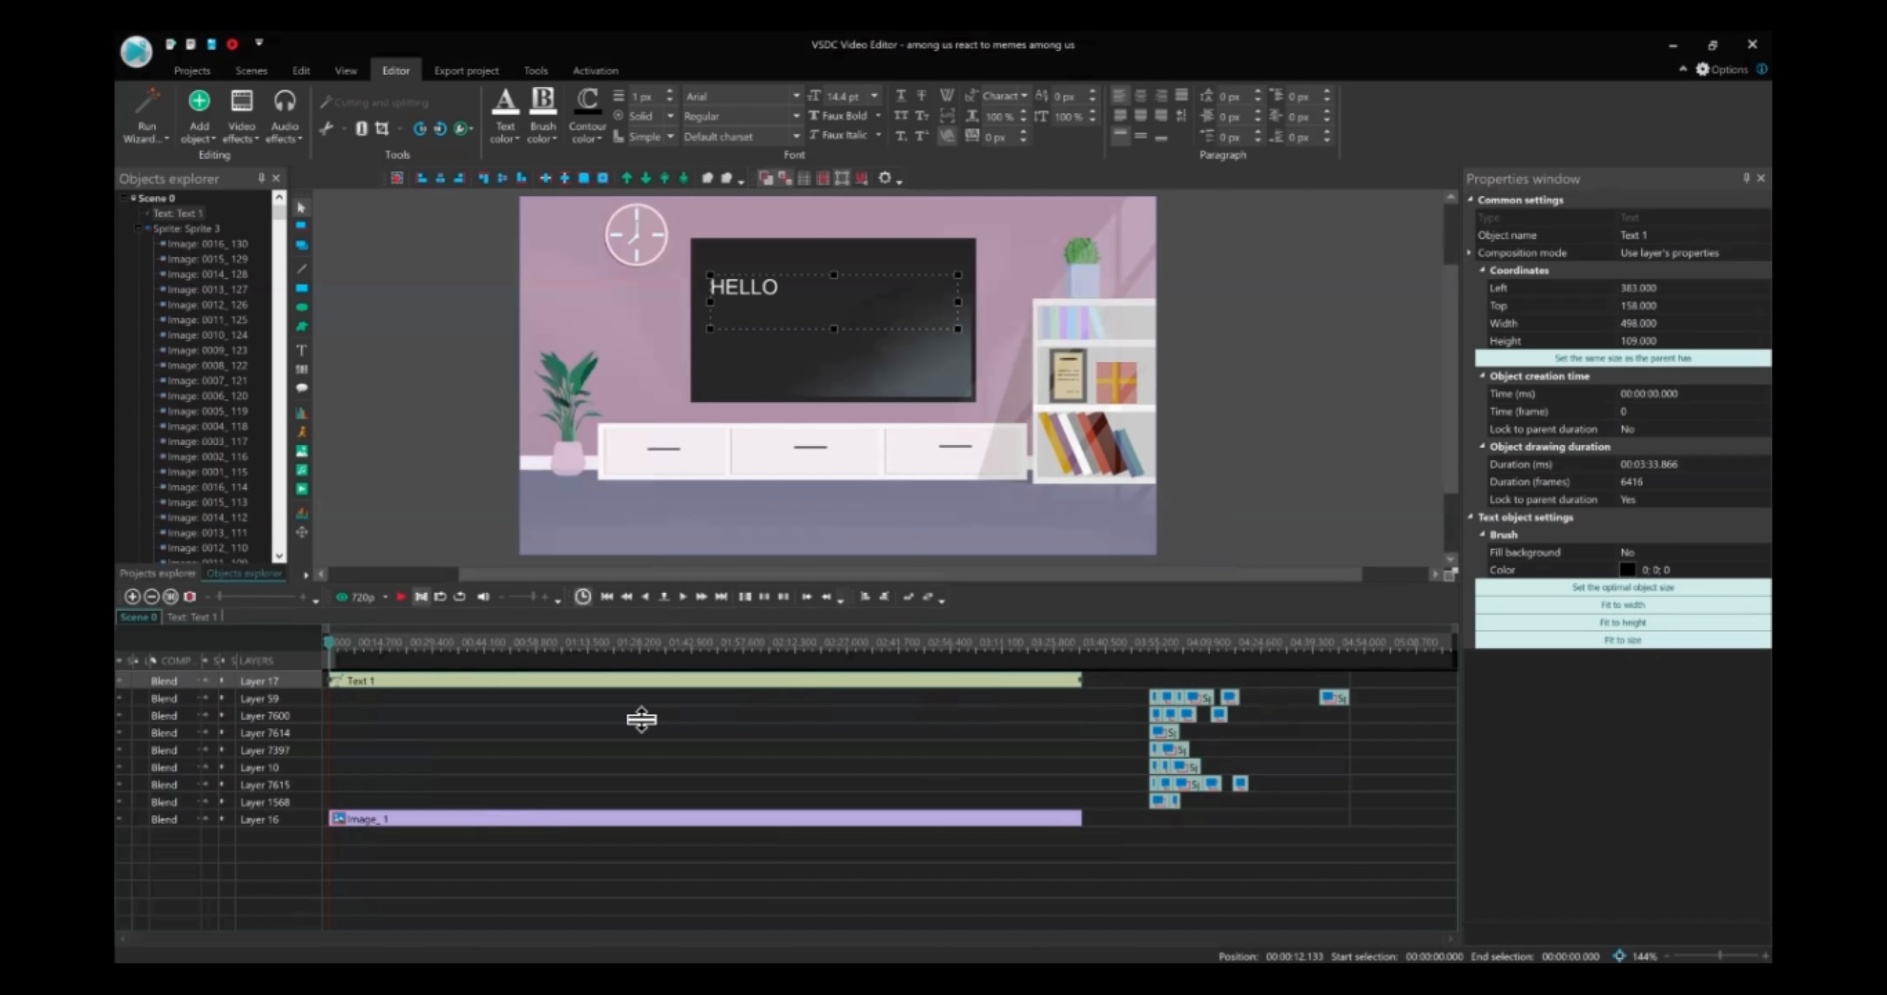
{"action": "left_click", "coordinate": [663, 708]}
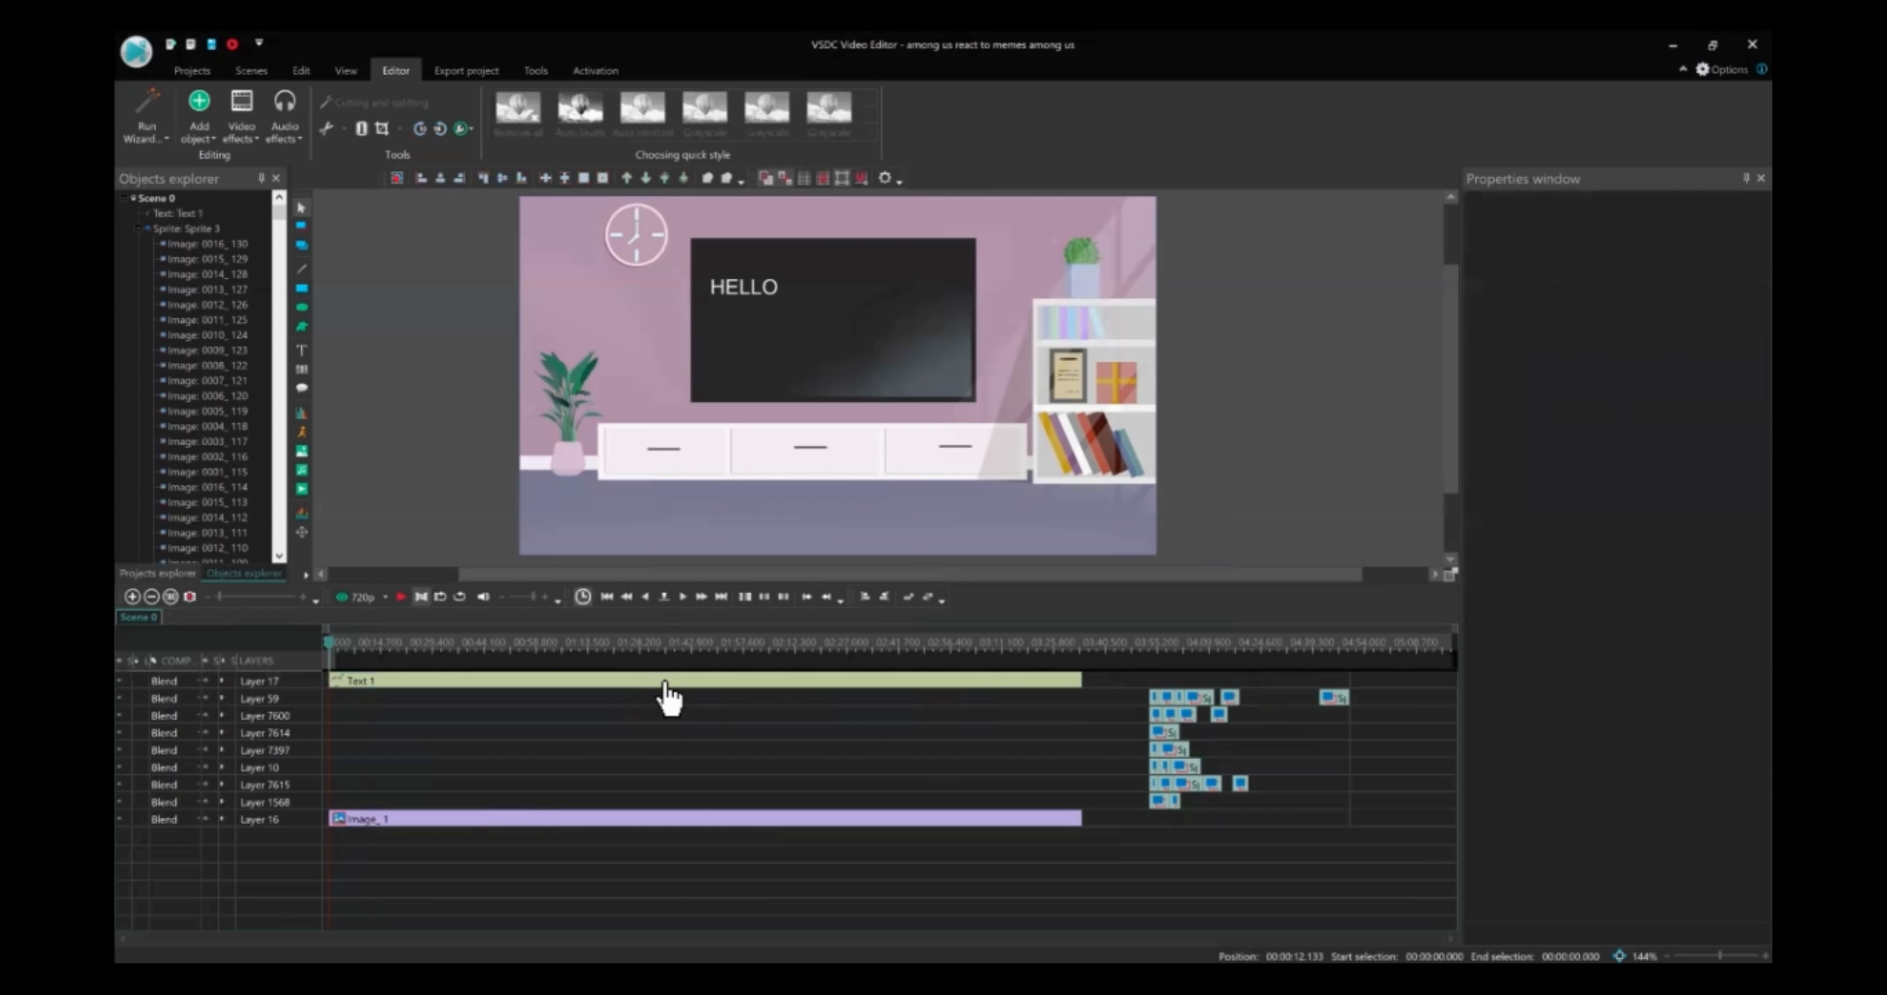
Play the scene from the start to check how the HELLO text displays over the living room image
{"action": "left_click", "coordinate": [665, 684]}
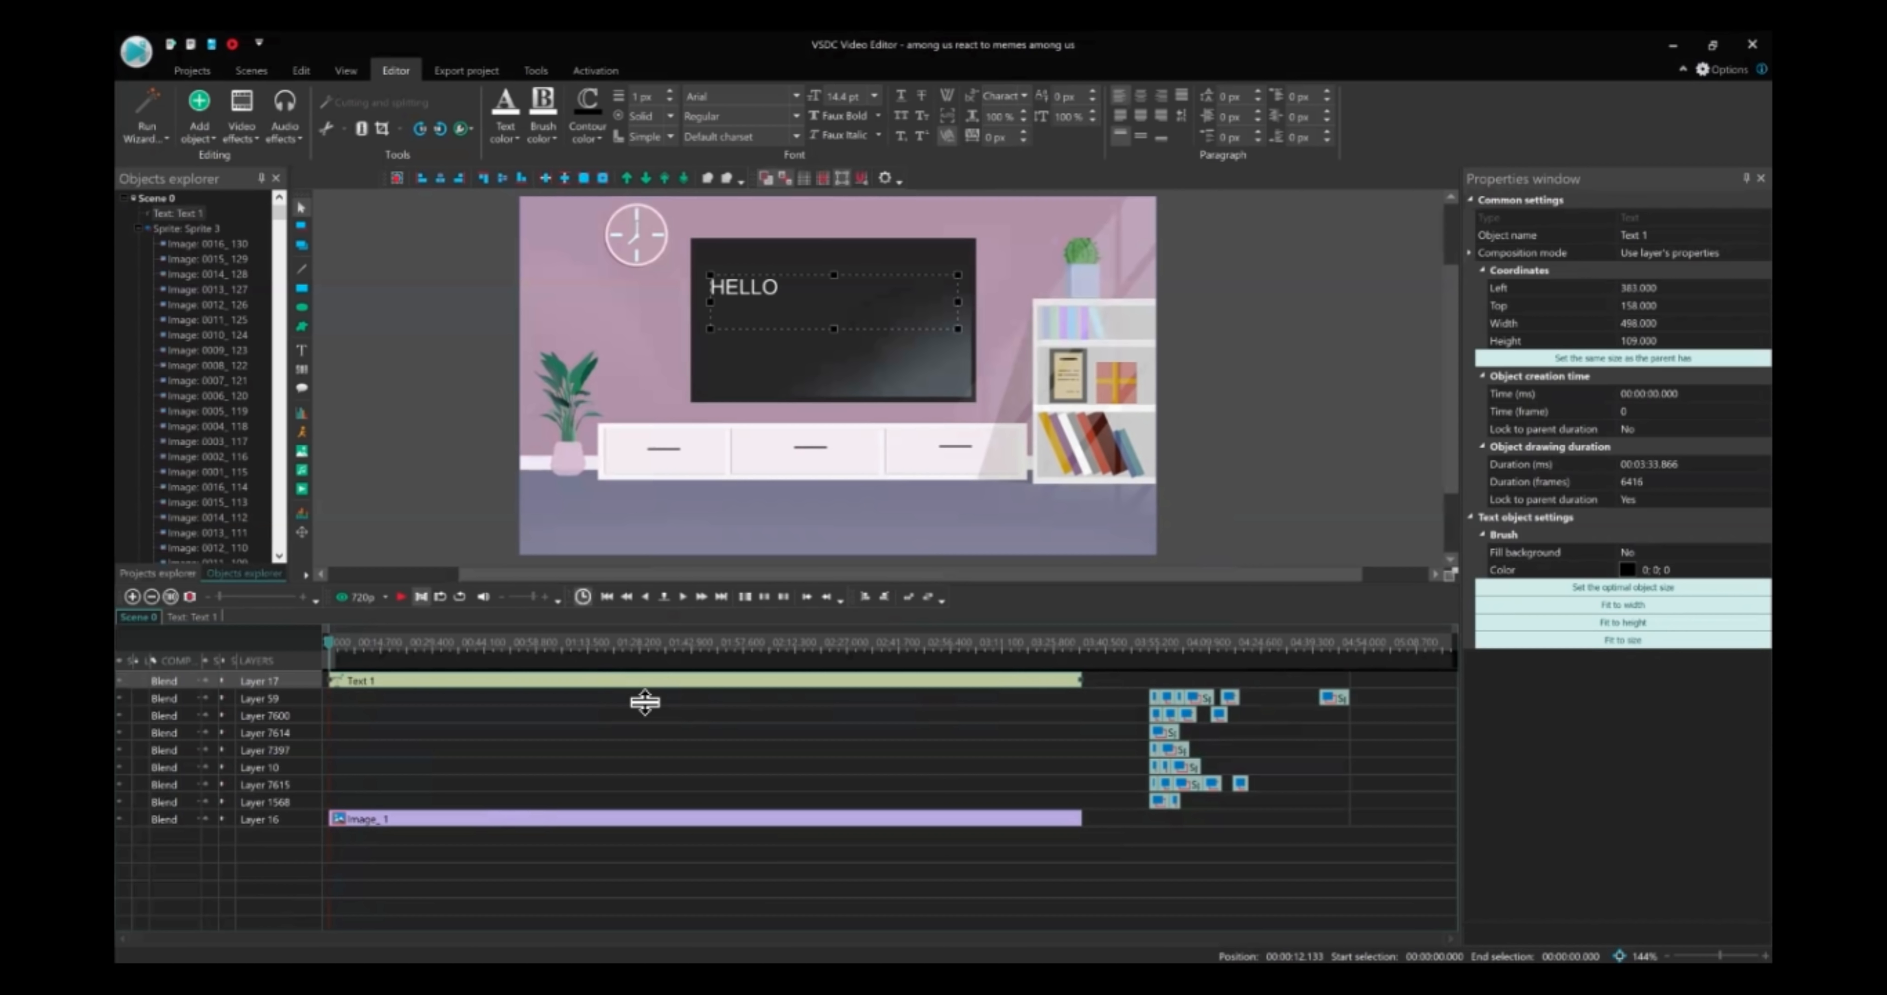
{"action": "left_click", "coordinate": [655, 695]}
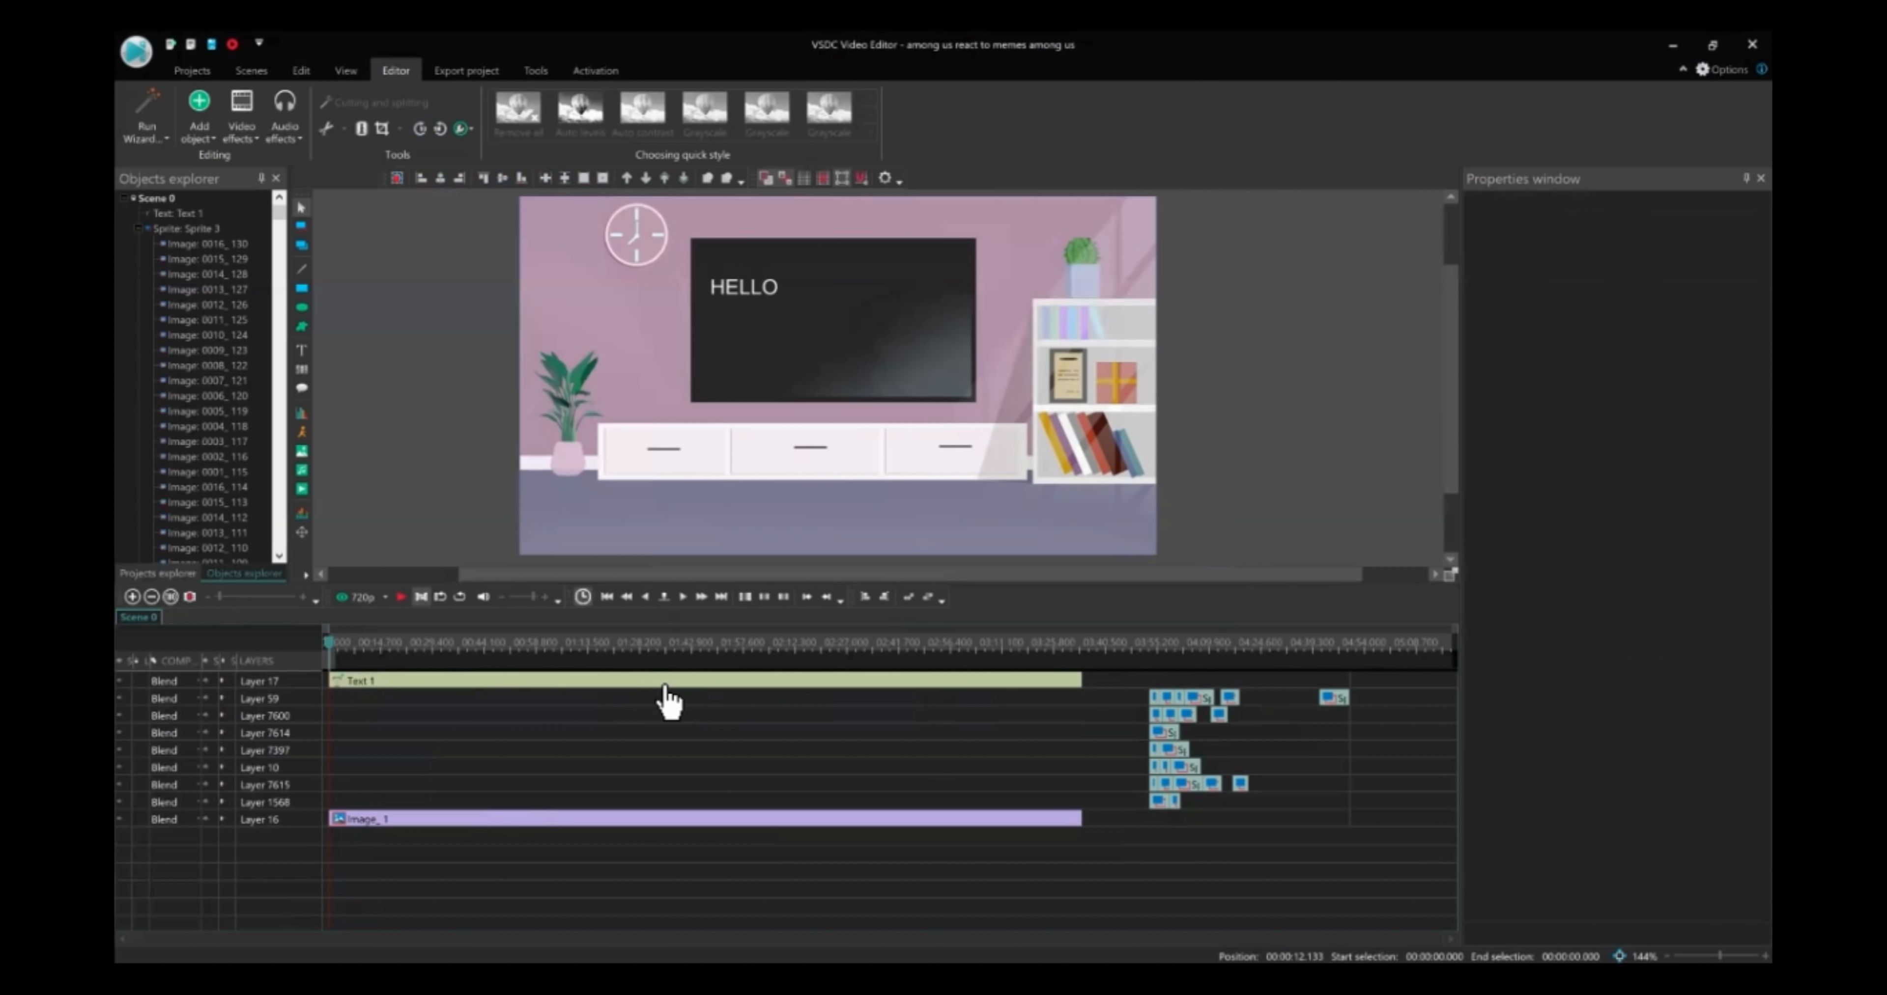
{"action": "left_click", "coordinate": [475, 646]}
{"action": "left_click", "coordinate": [748, 291]}
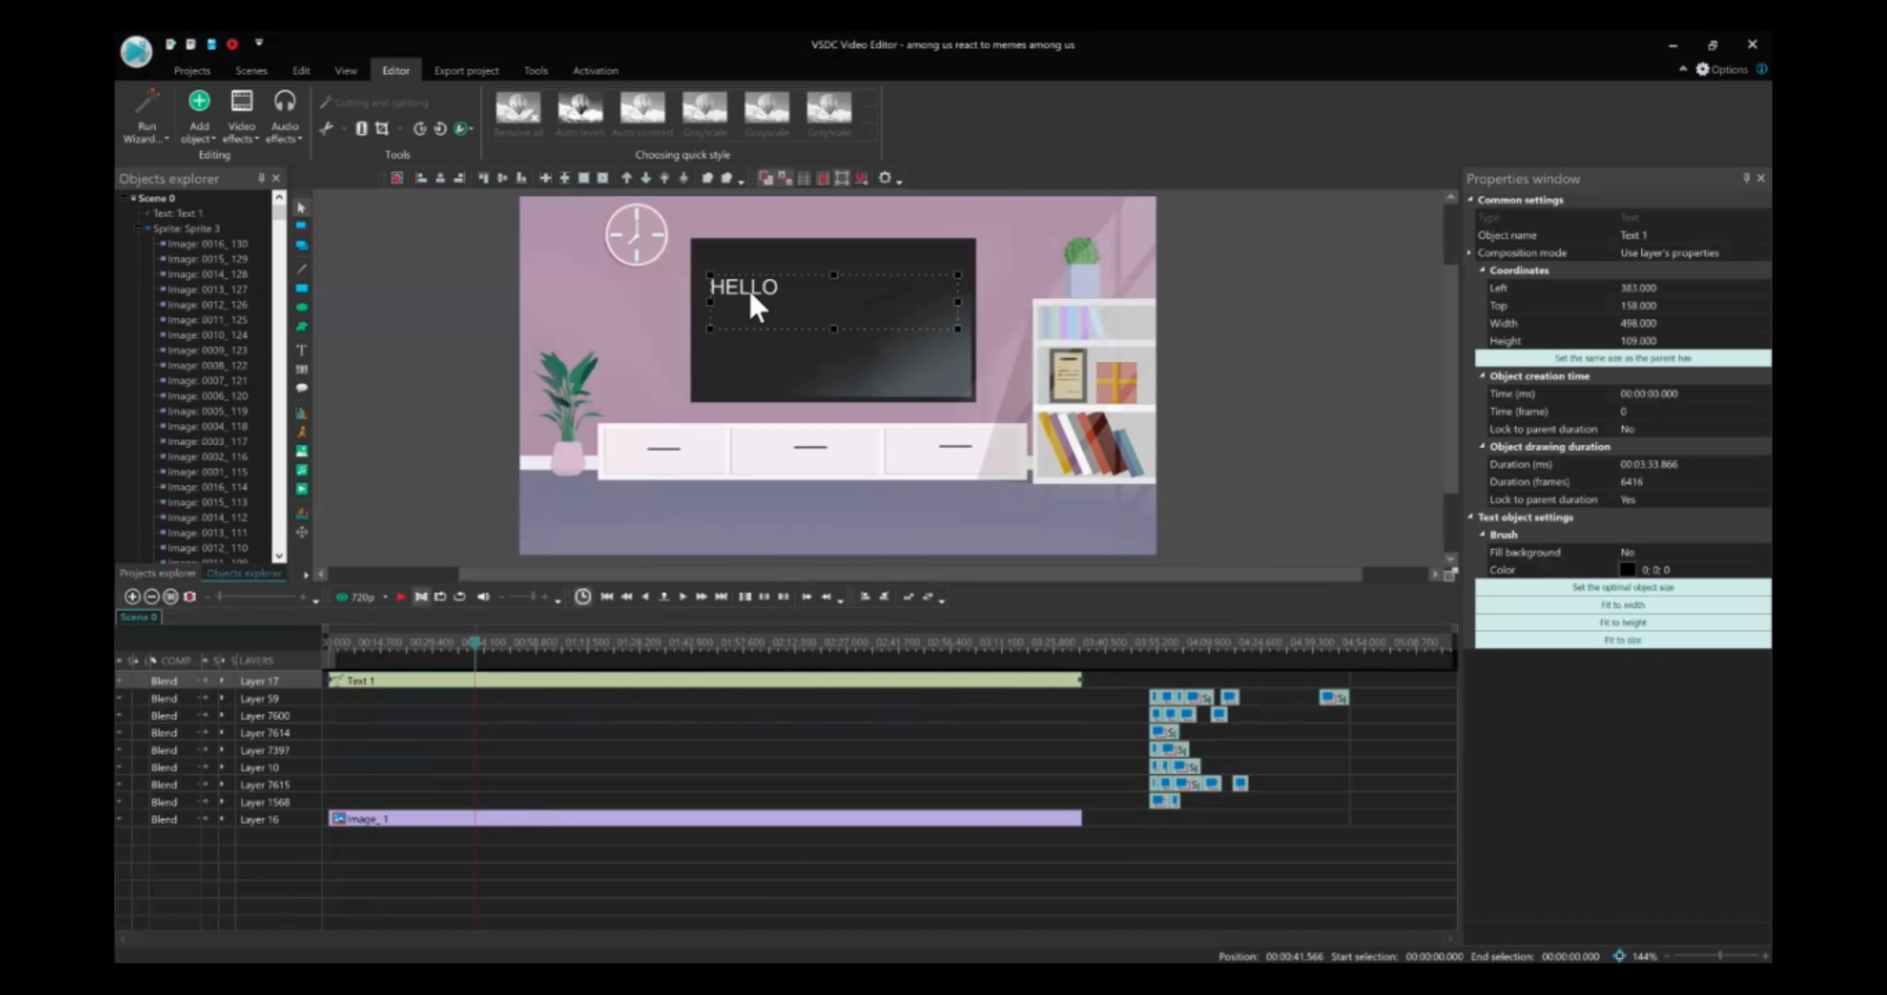
{"action": "left_click", "coordinate": [568, 708]}
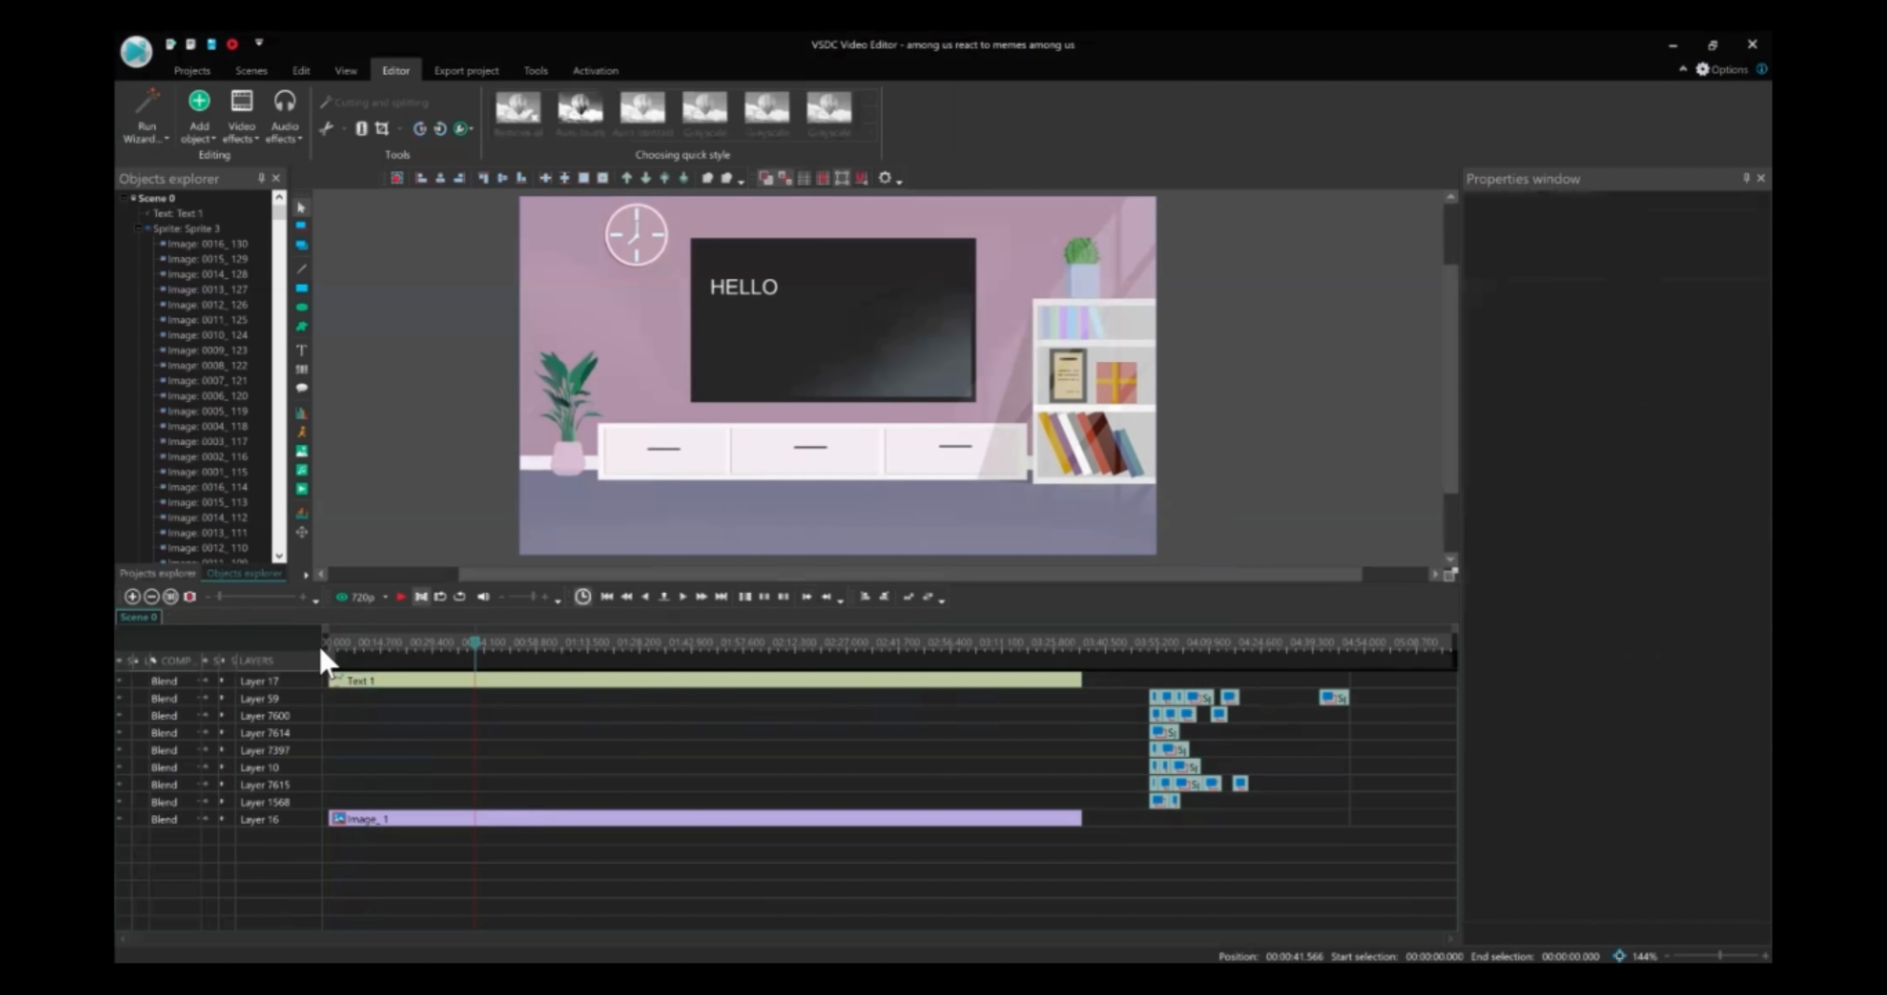
{"action": "left_click", "coordinate": [333, 647]}
{"action": "left_click", "coordinate": [398, 597]}
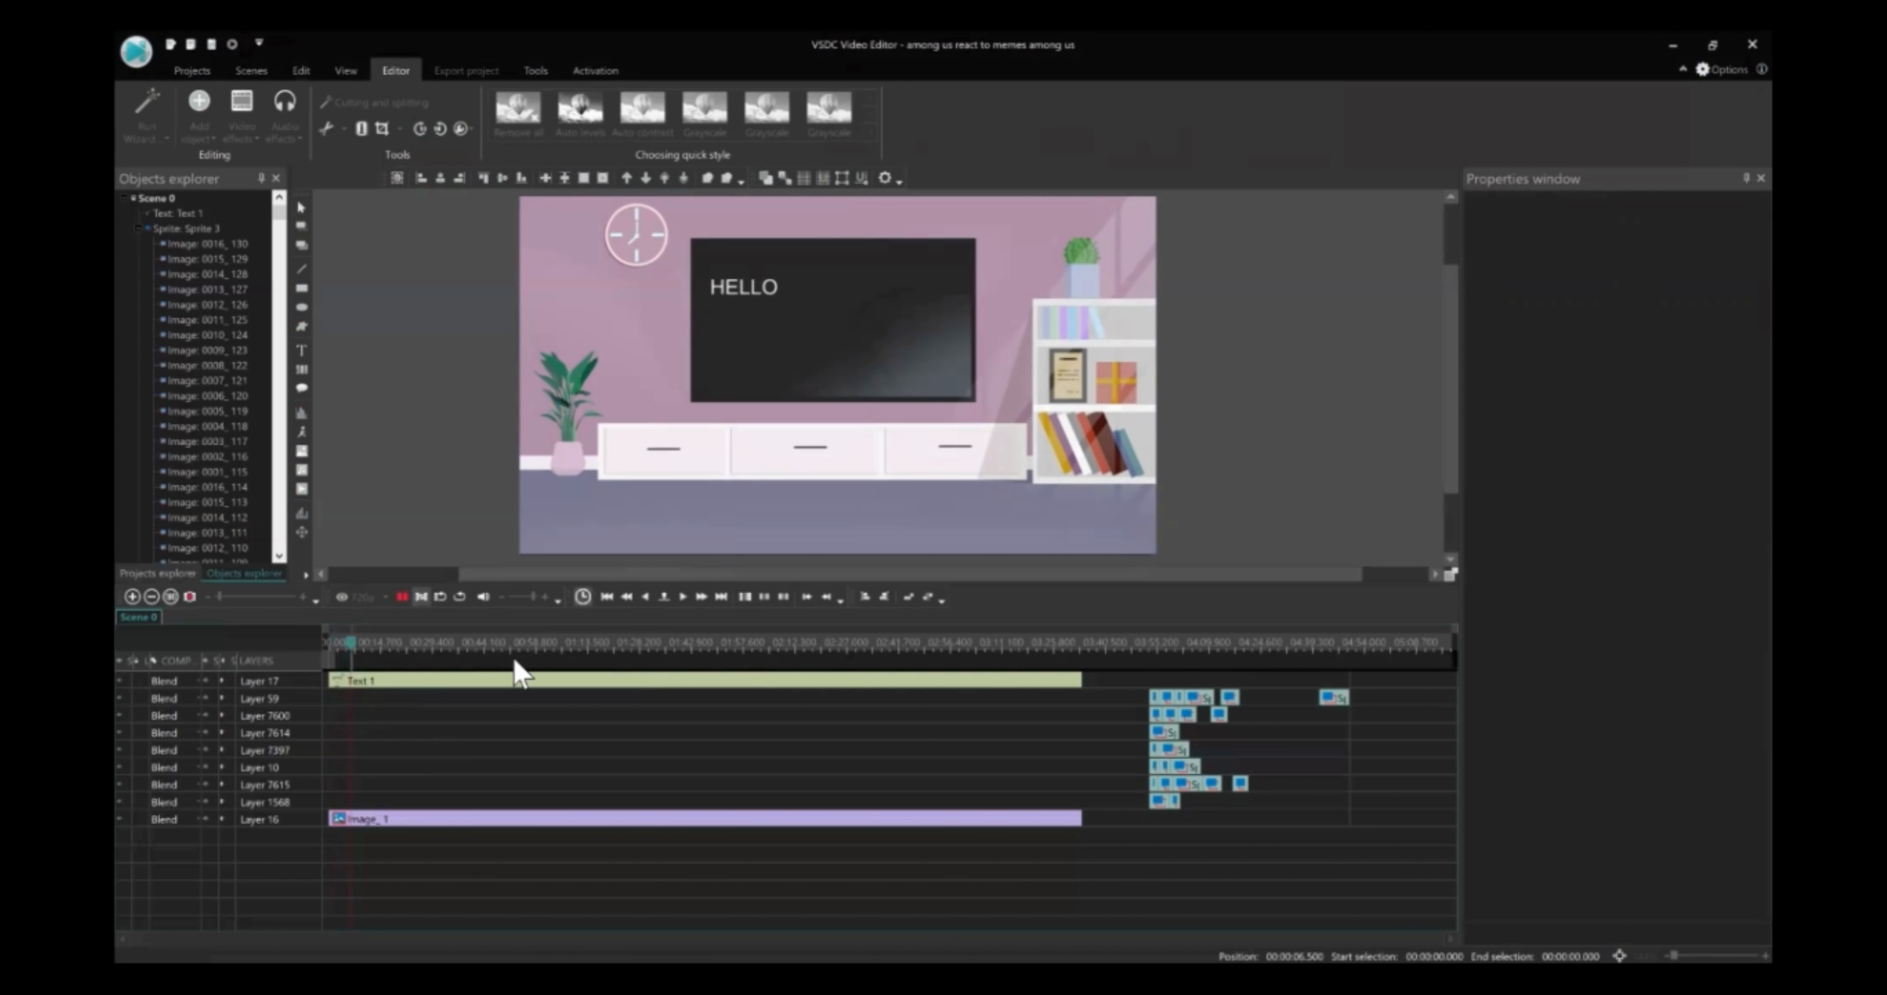
{"action": "left_click", "coordinate": [403, 598]}
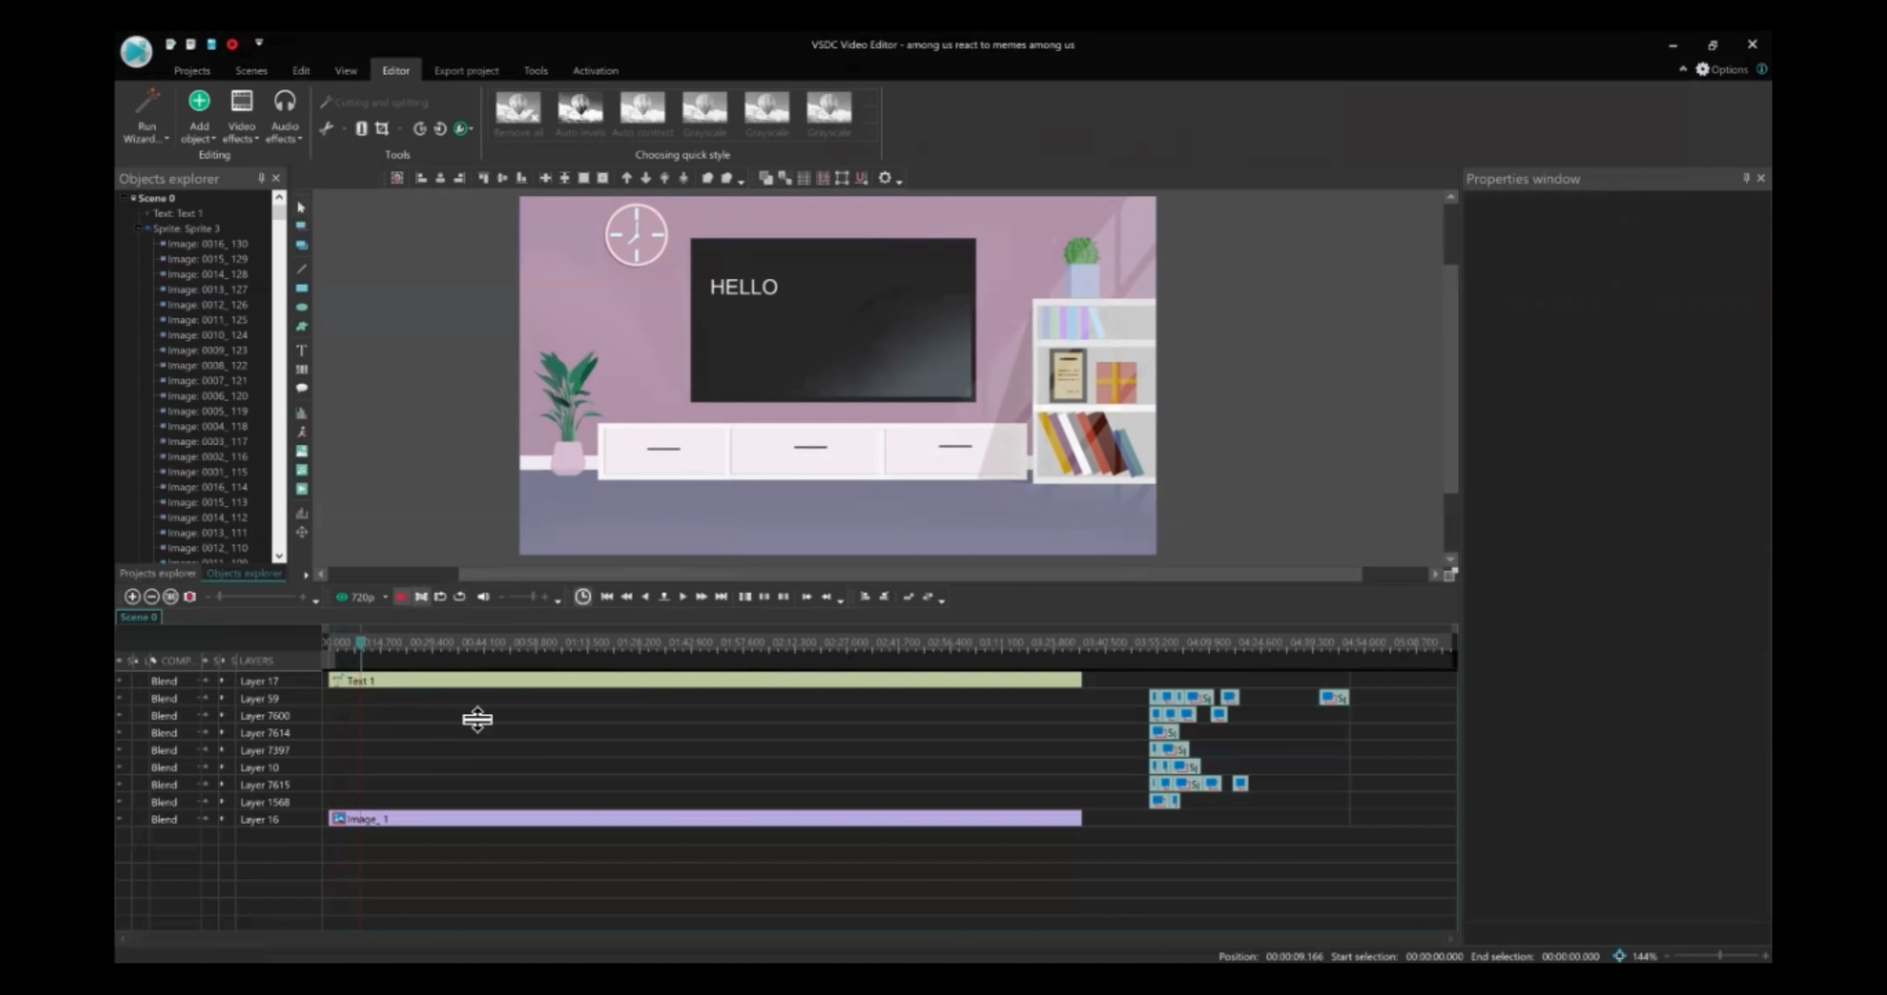
Apply a fade-in transparency effect to the living room image at time 0, return to the scene timeline and preview it
{"action": "left_click", "coordinate": [470, 821]}
{"action": "left_click", "coordinate": [453, 804]}
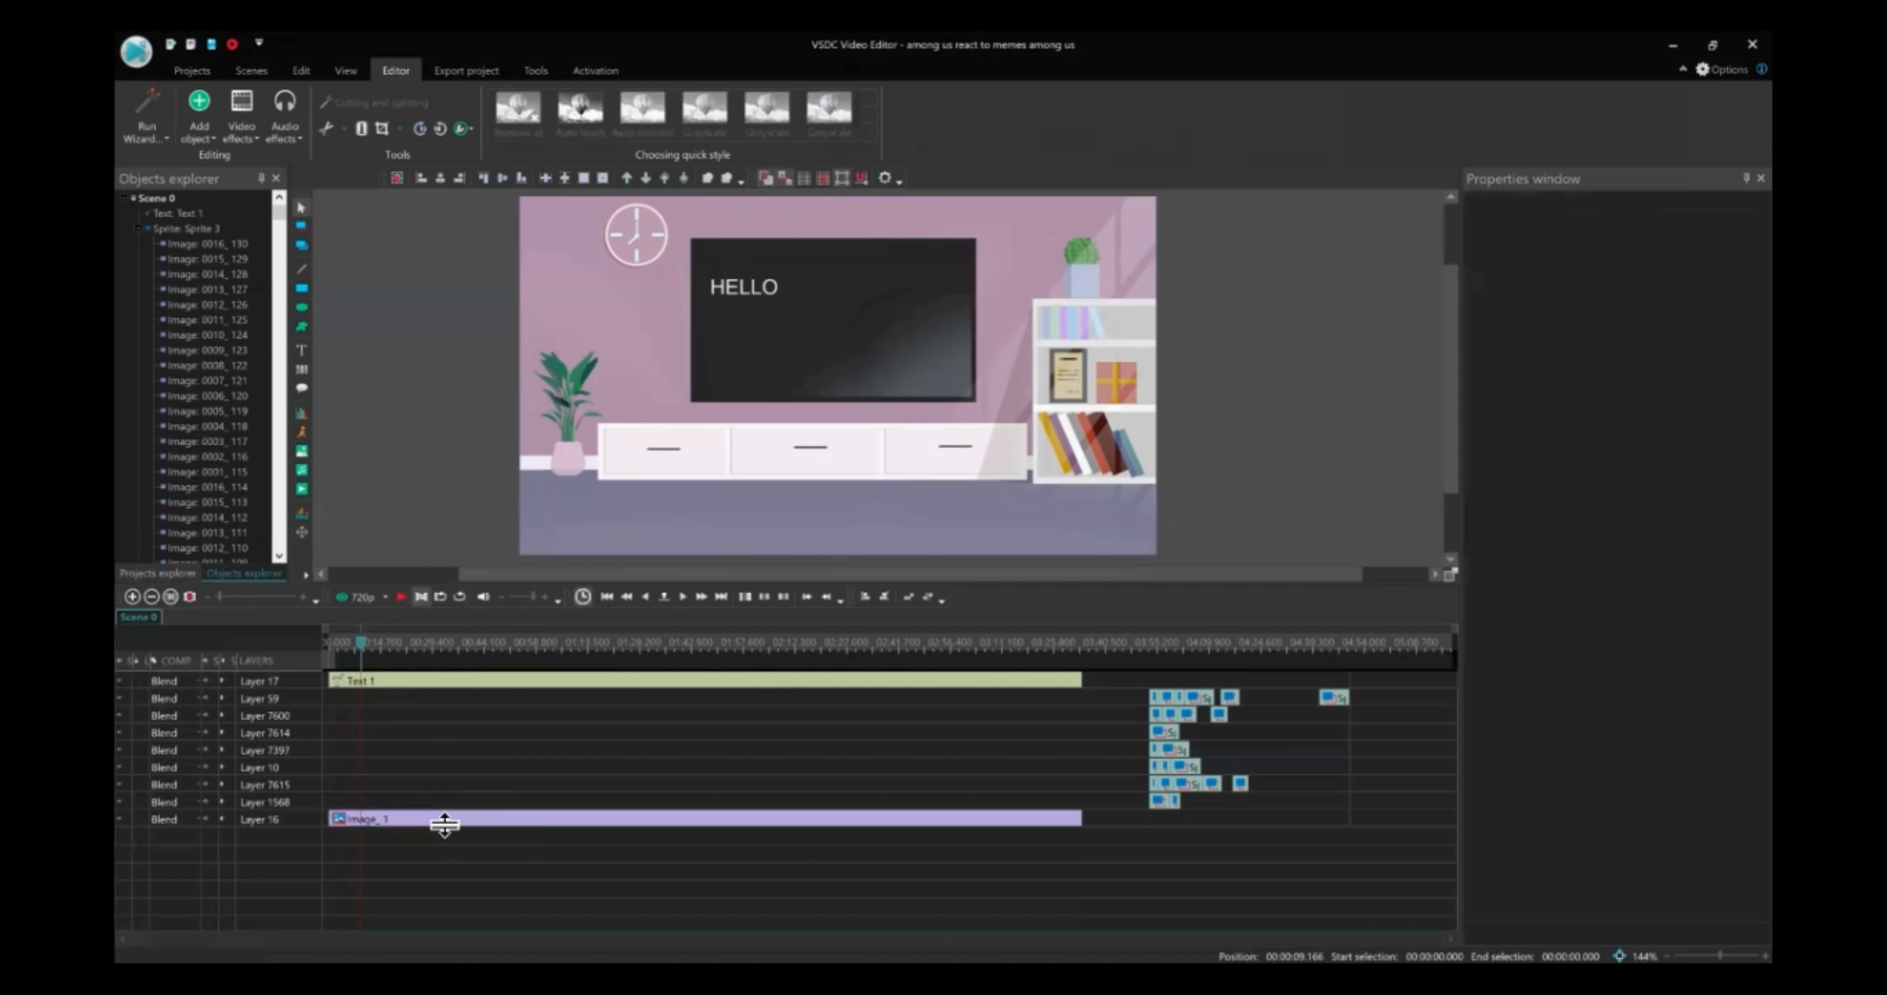
{"action": "left_click", "coordinate": [449, 818]}
{"action": "left_click", "coordinate": [329, 644]}
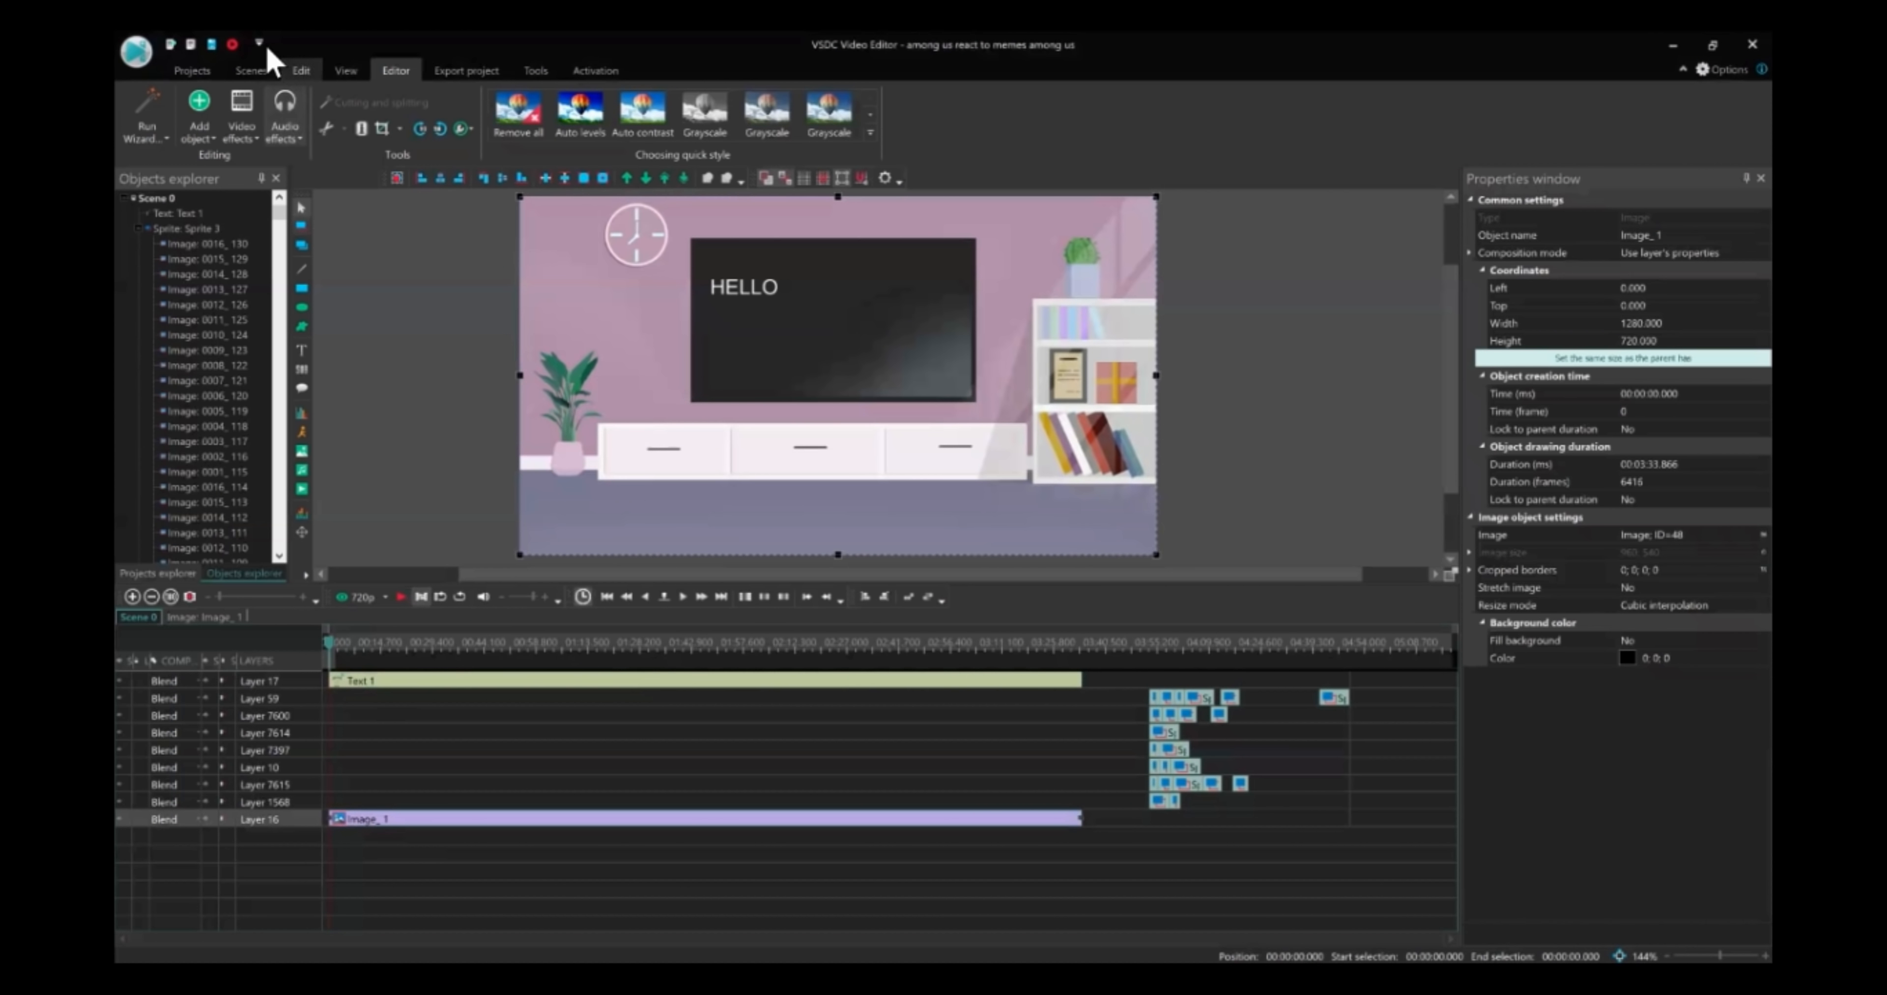
{"action": "left_click", "coordinate": [236, 136]}
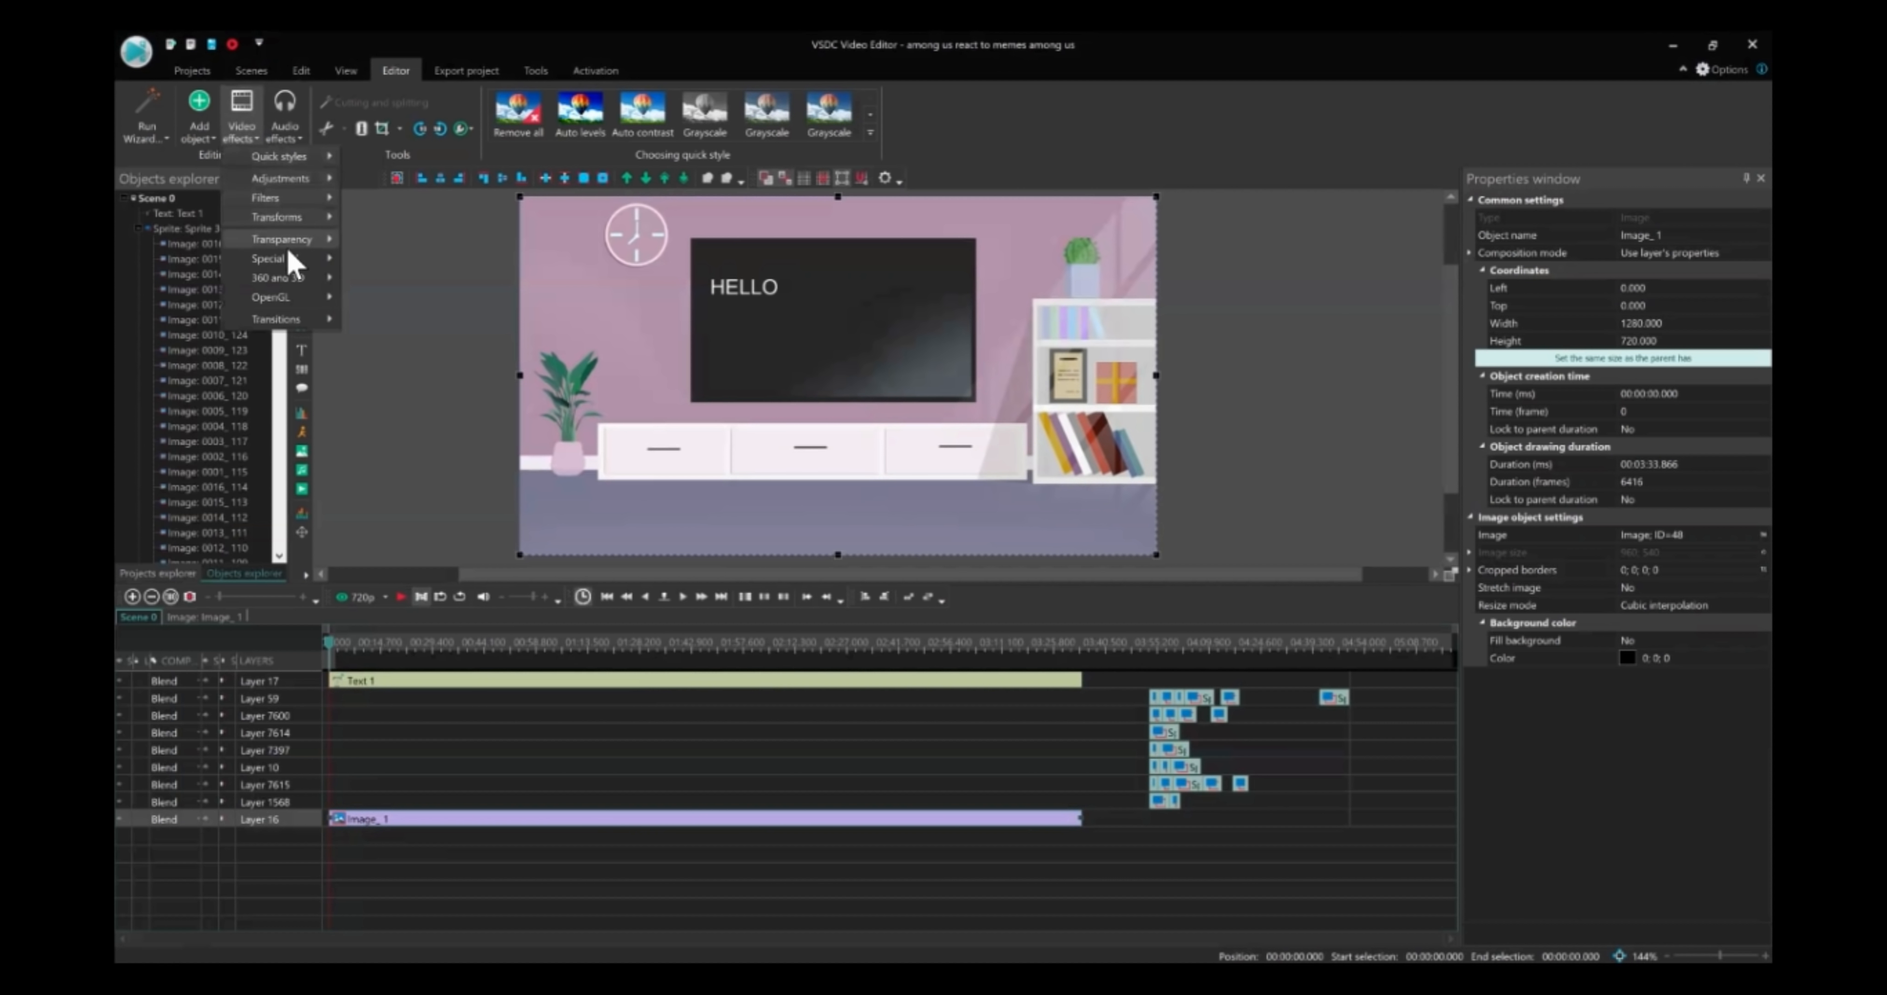
{"action": "mouse_move", "coordinate": [308, 242]}
{"action": "left_click", "coordinate": [407, 253]}
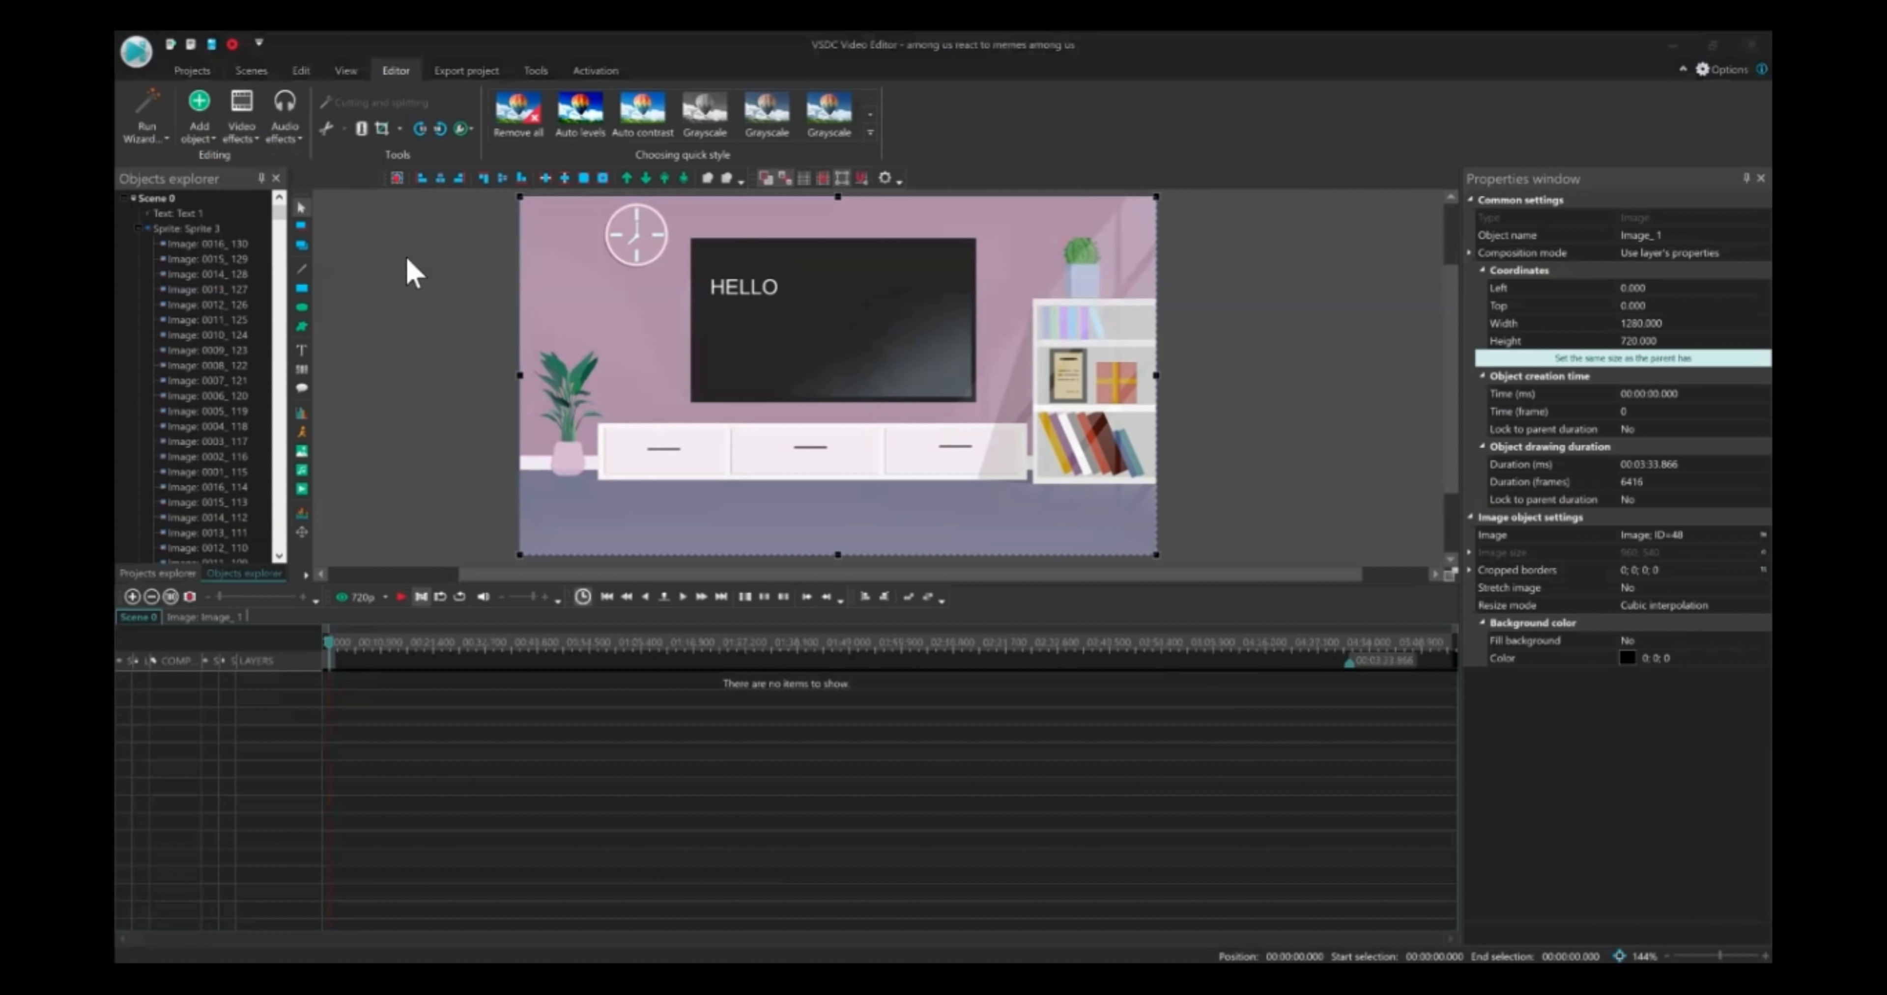
{"action": "left_click", "coordinate": [1091, 589]}
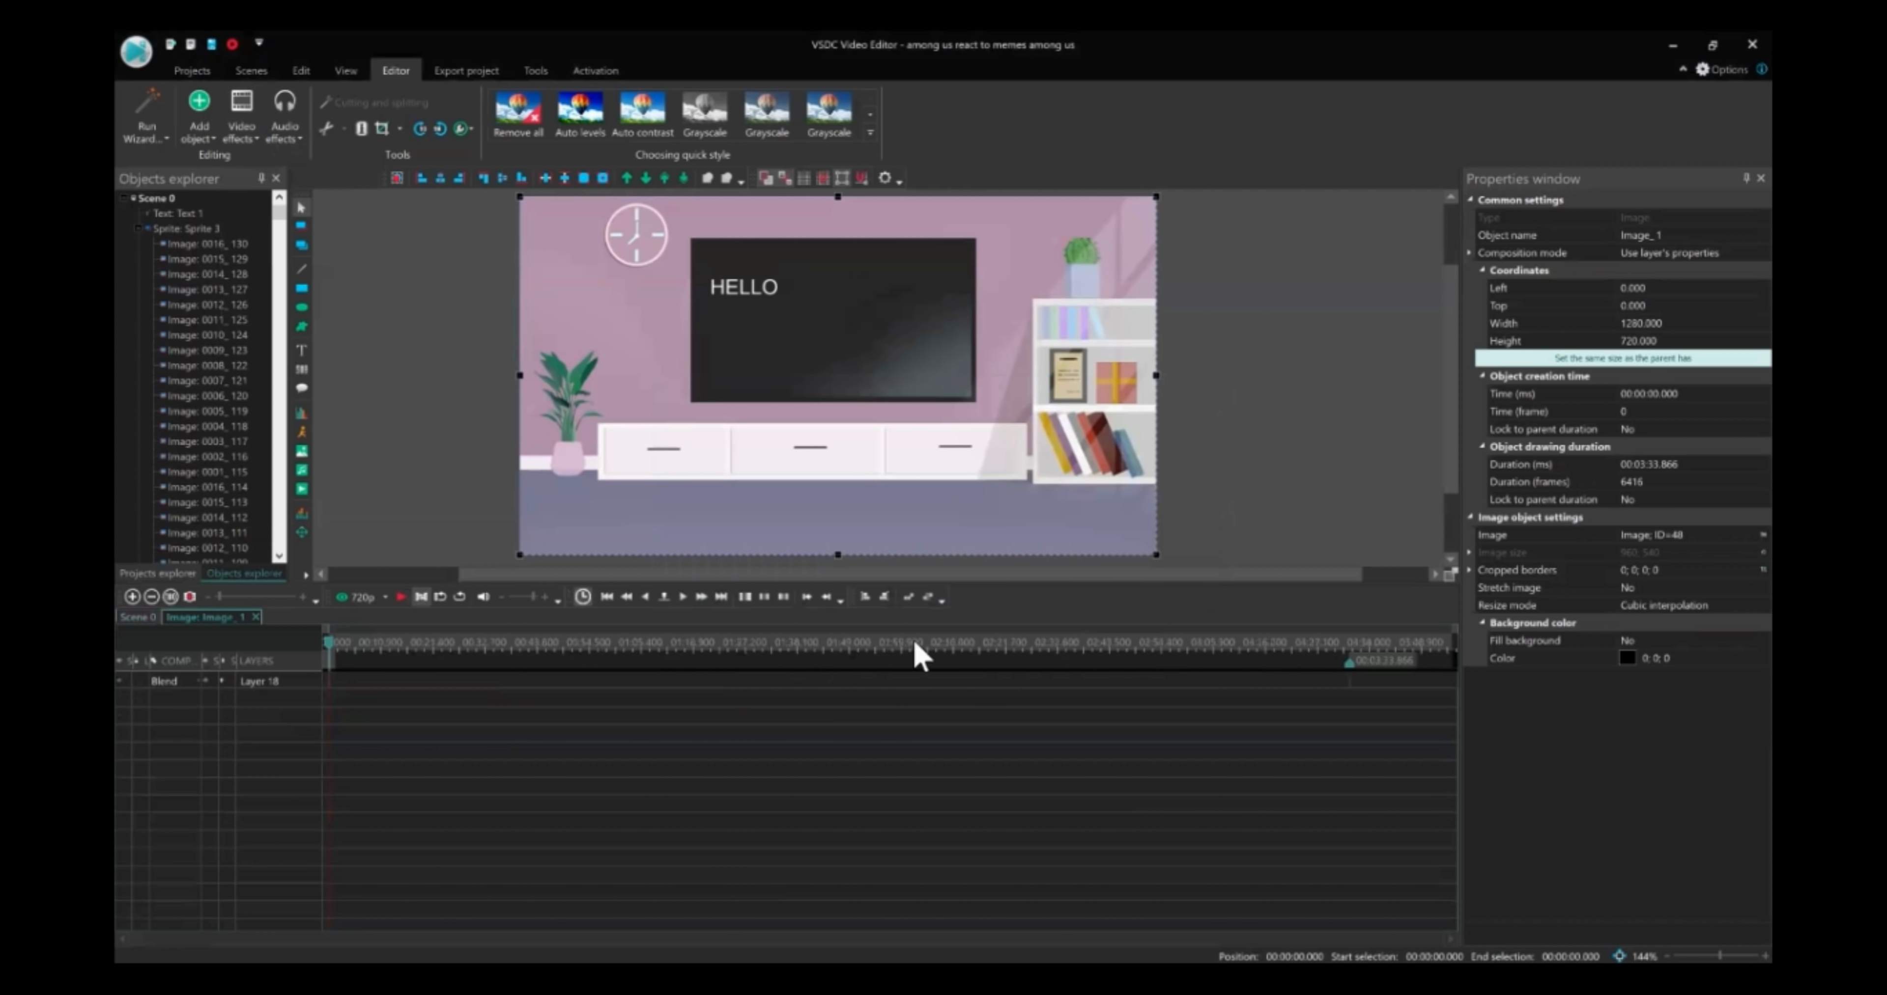
{"action": "left_click", "coordinate": [256, 617]}
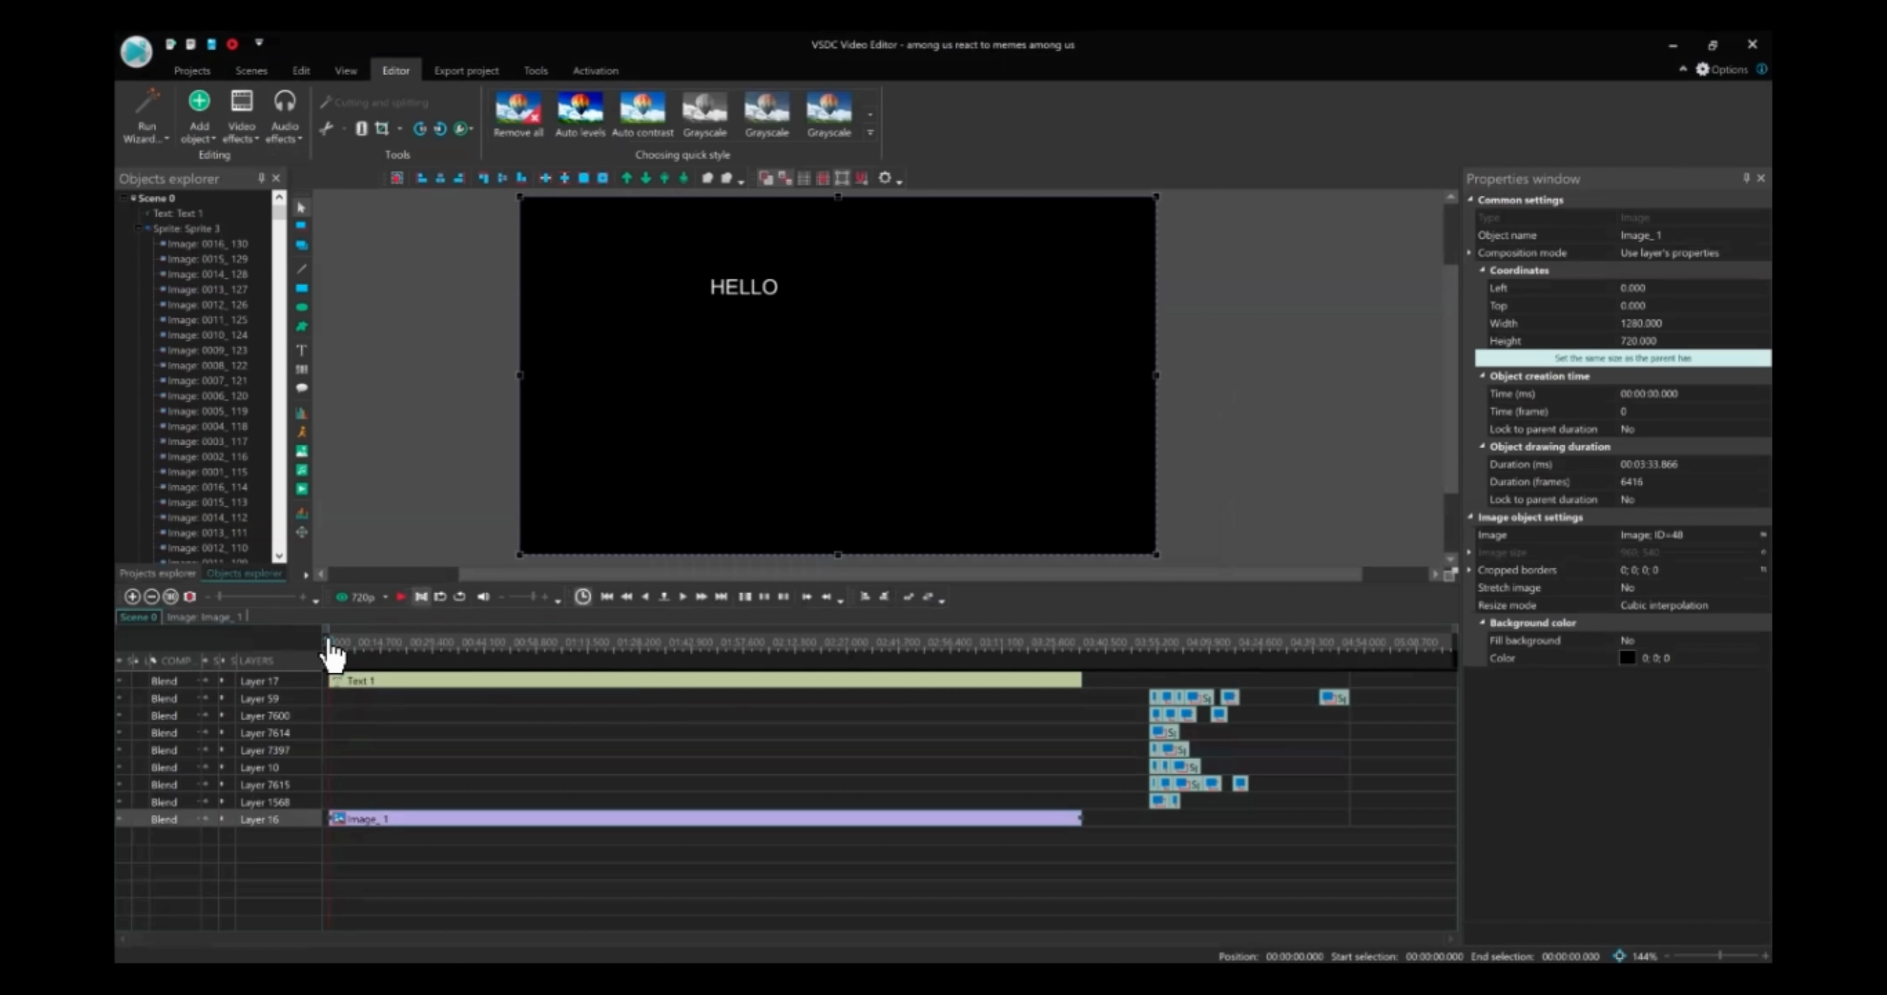
{"action": "left_click", "coordinate": [402, 709]}
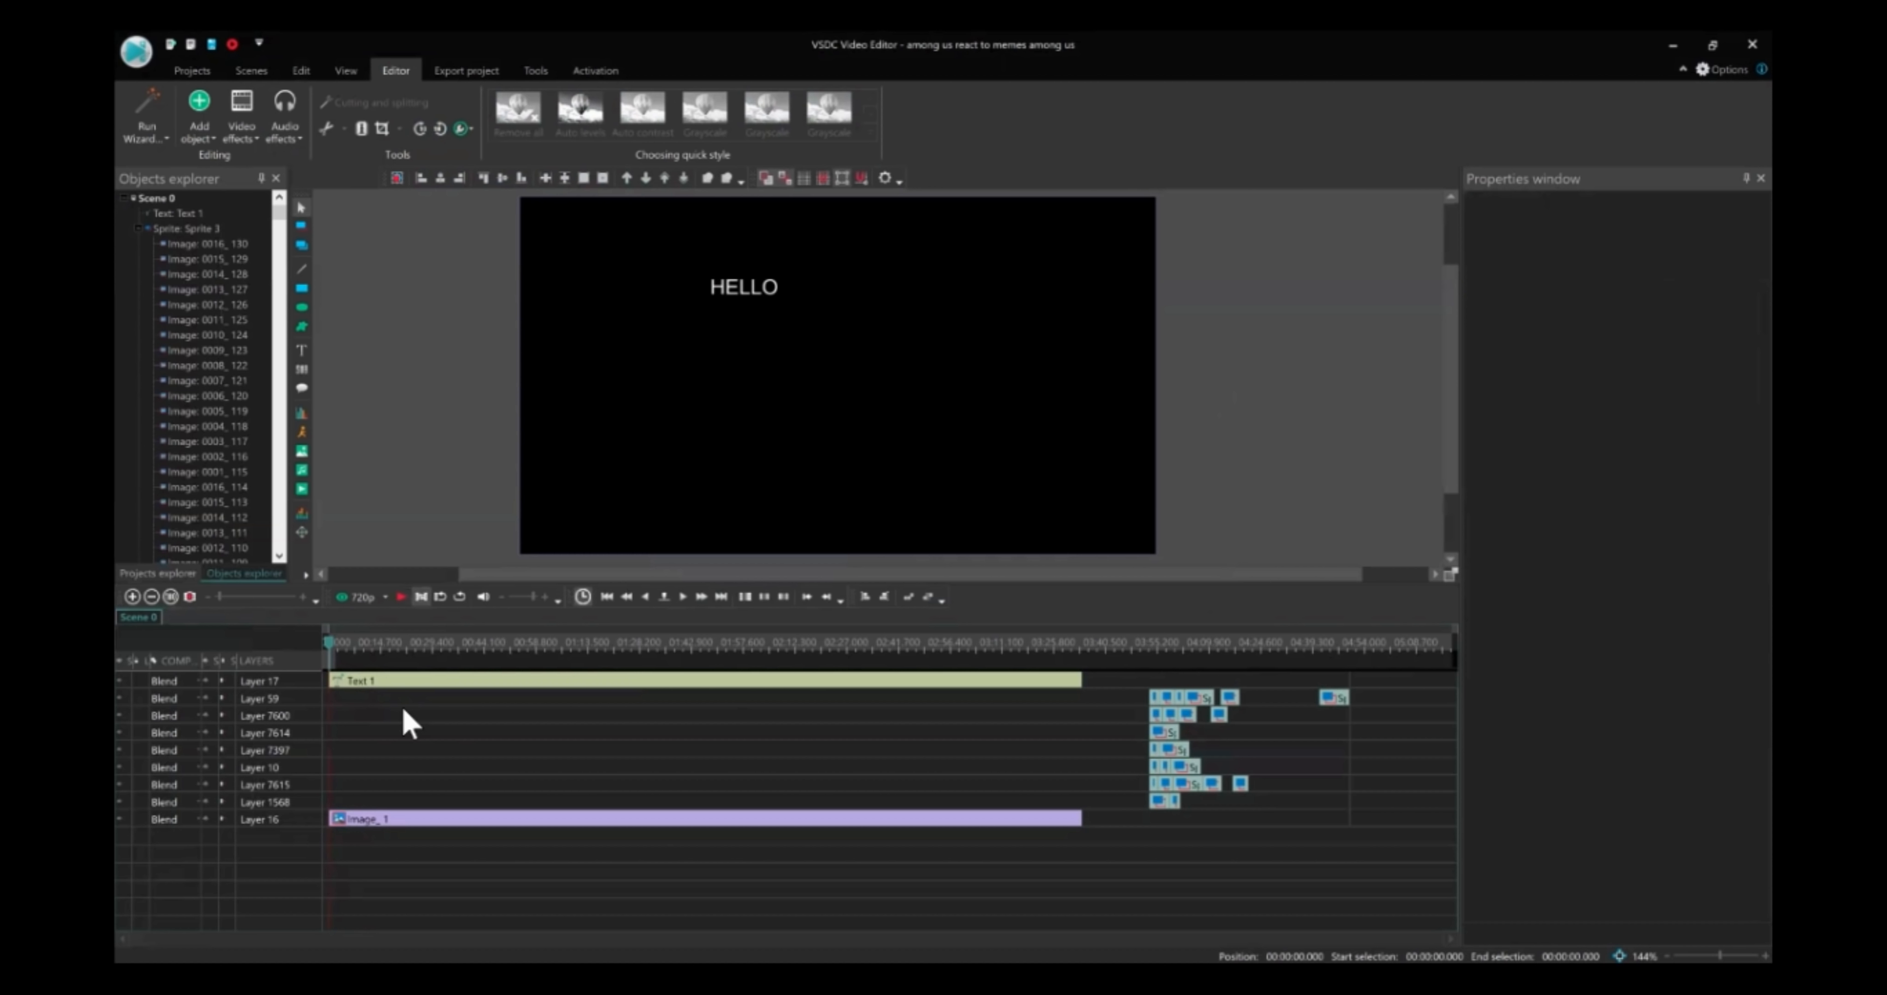
{"action": "key", "text": "space"}
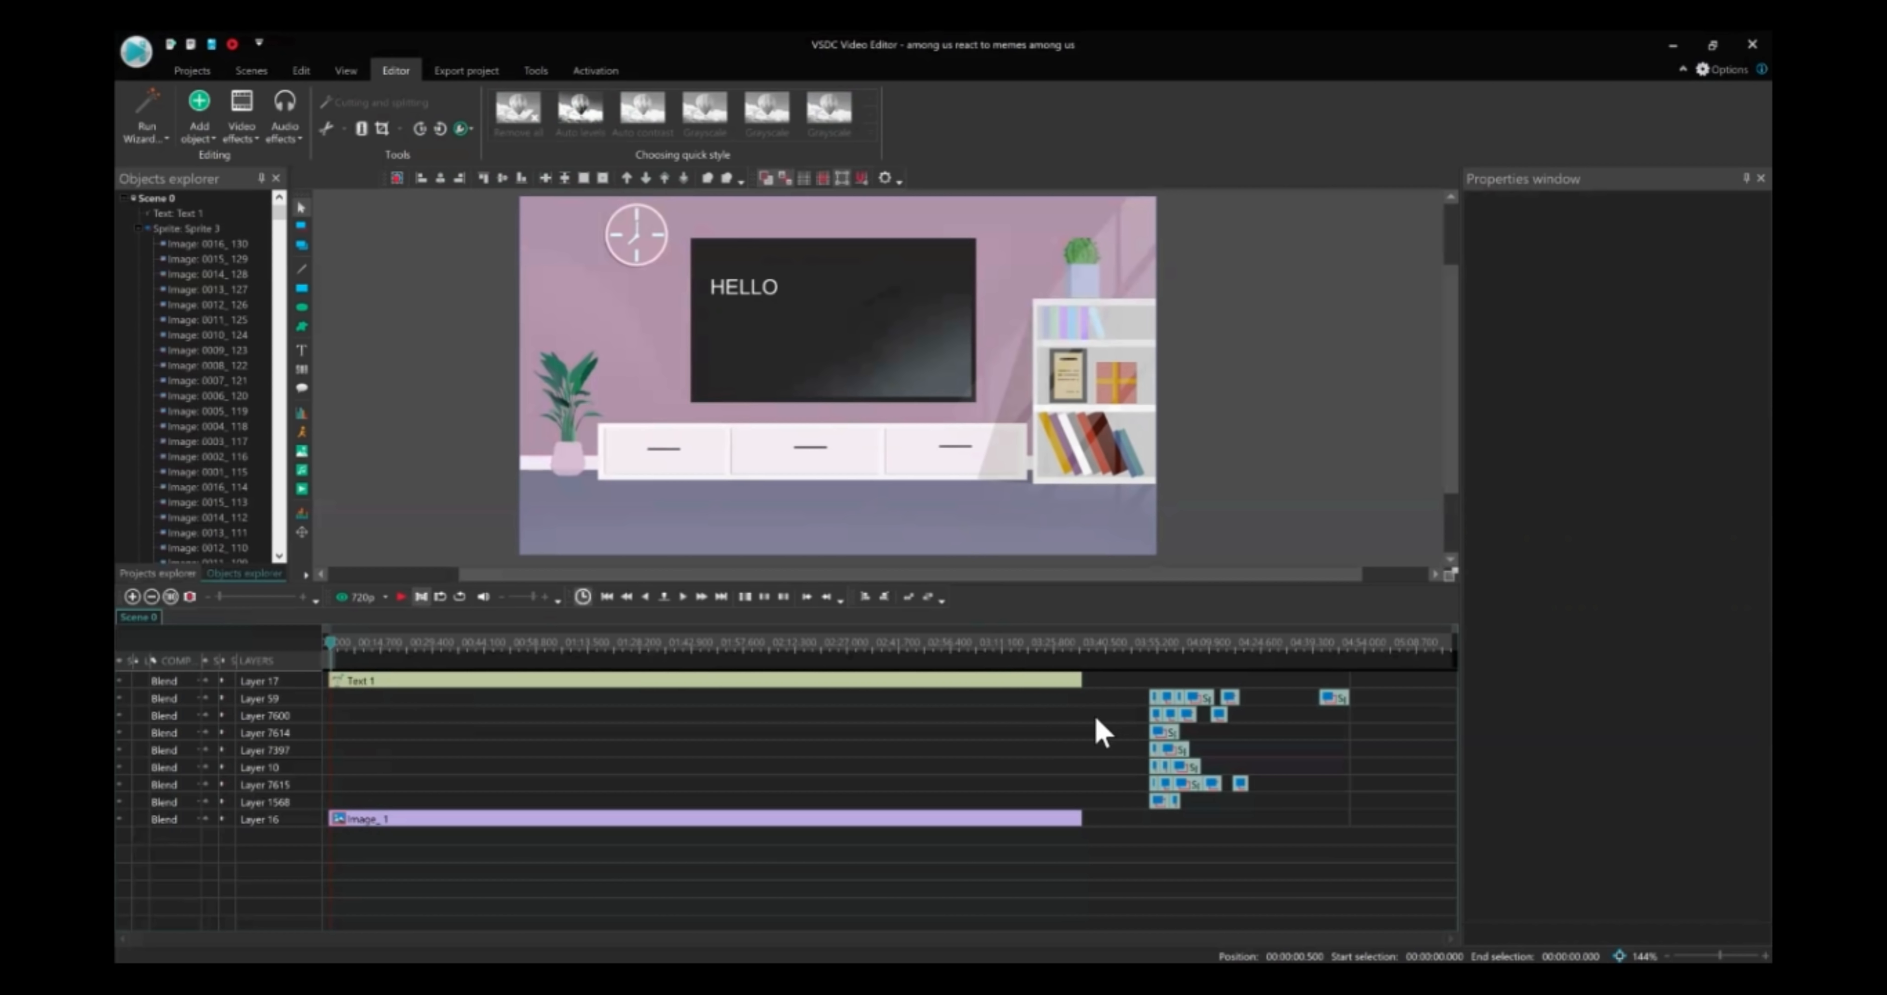
Move the HELLO clip to the layer directly above the living room image and place the text on the floor at about 40, 611
{"action": "left_click", "coordinate": [490, 682]}
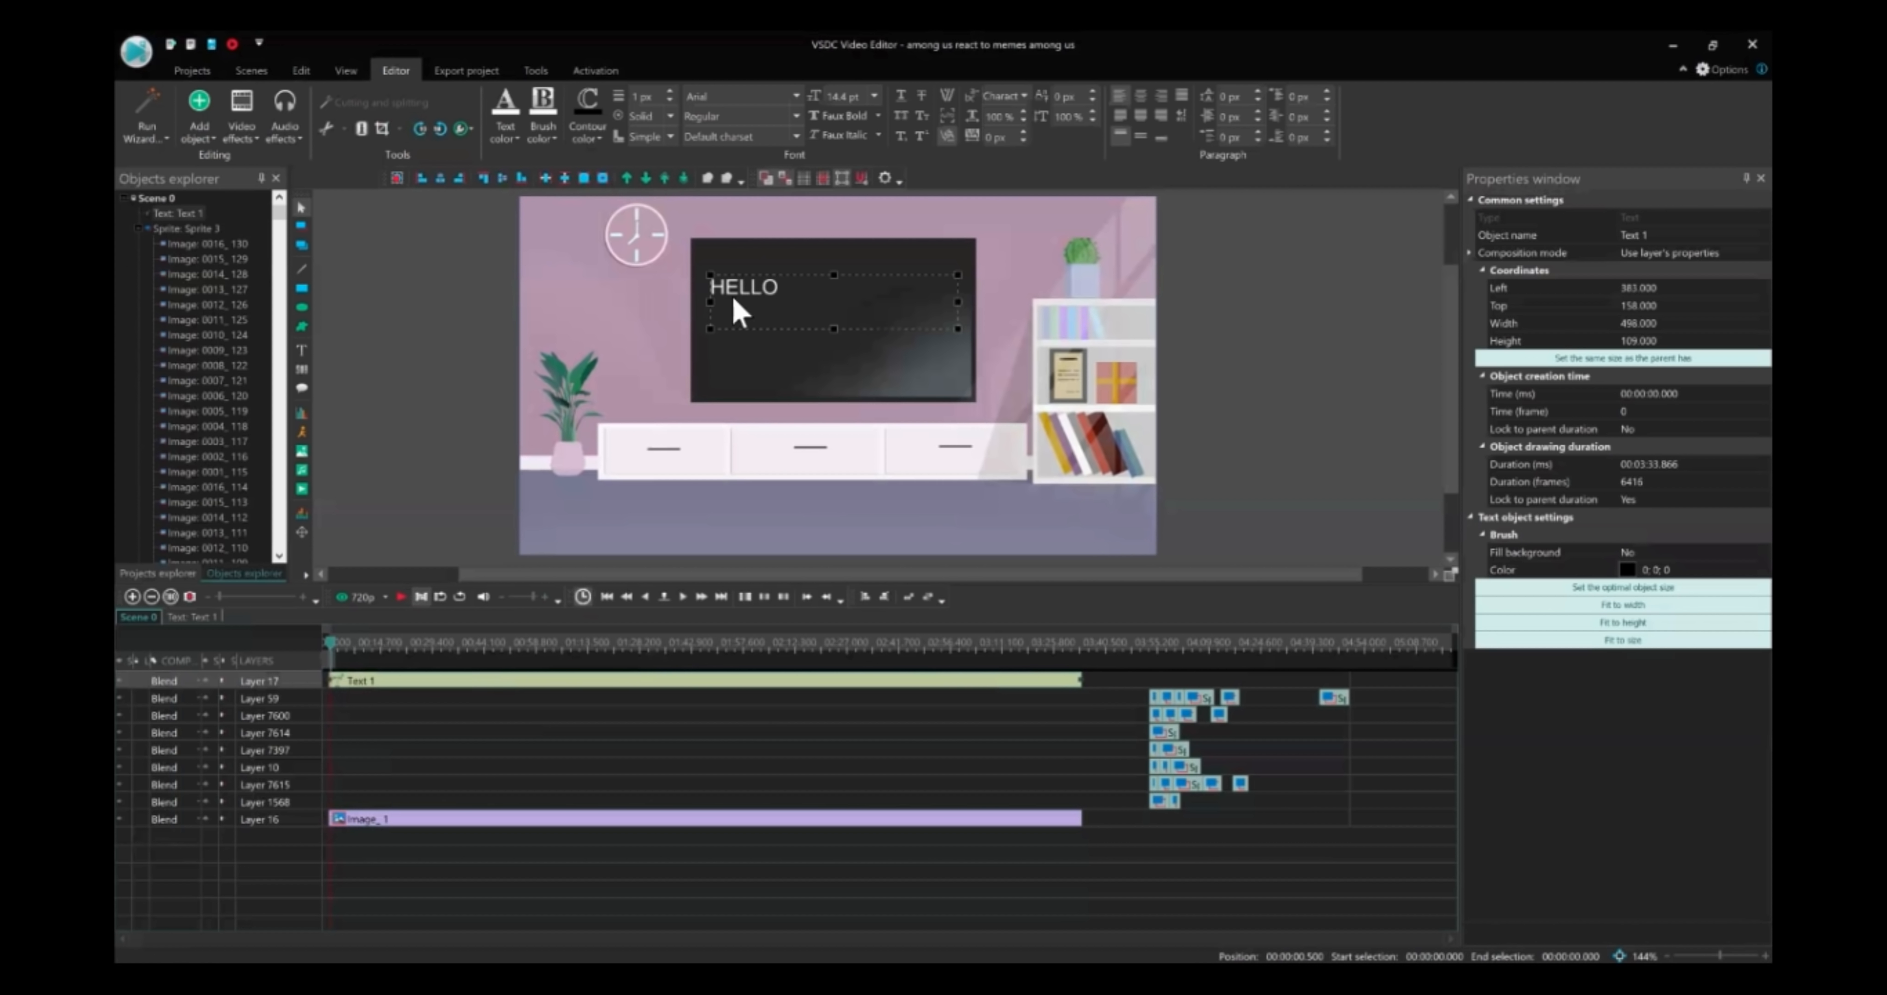
{"action": "left_click", "coordinate": [645, 699]}
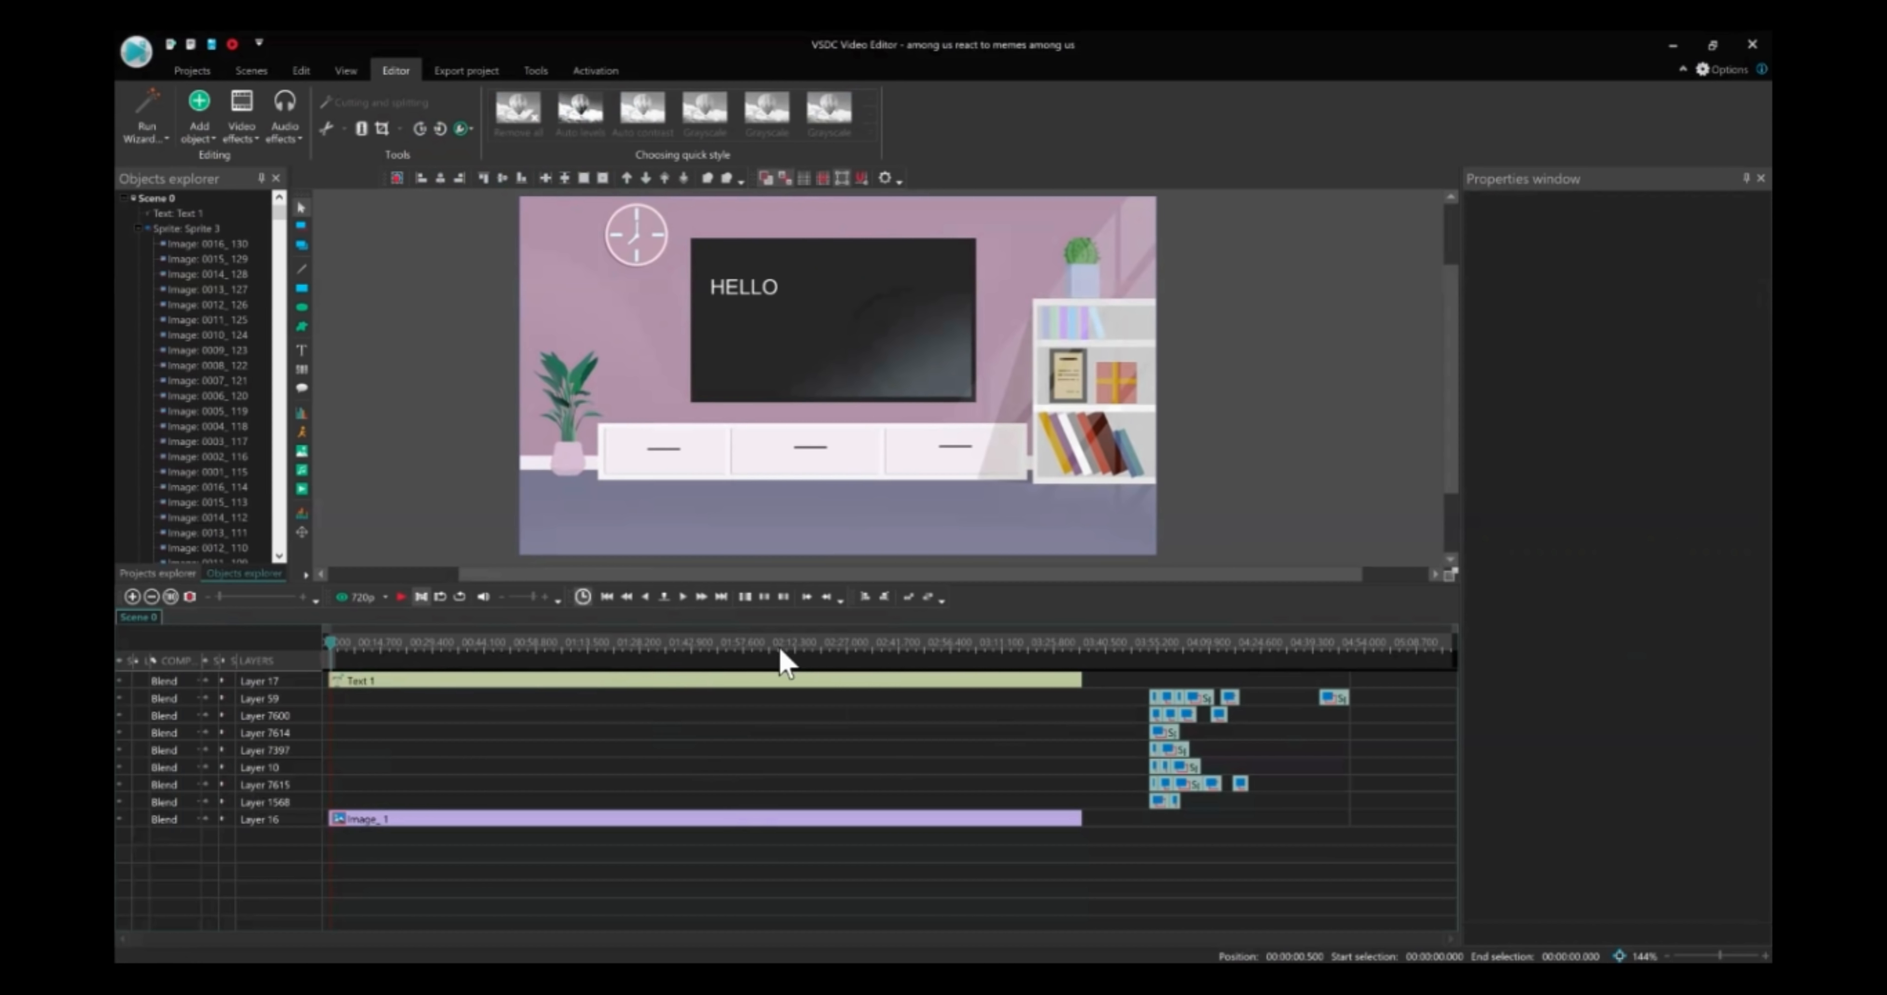
{"action": "left_click_drag", "start_coordinate": [729, 682], "coordinate": [727, 819]}
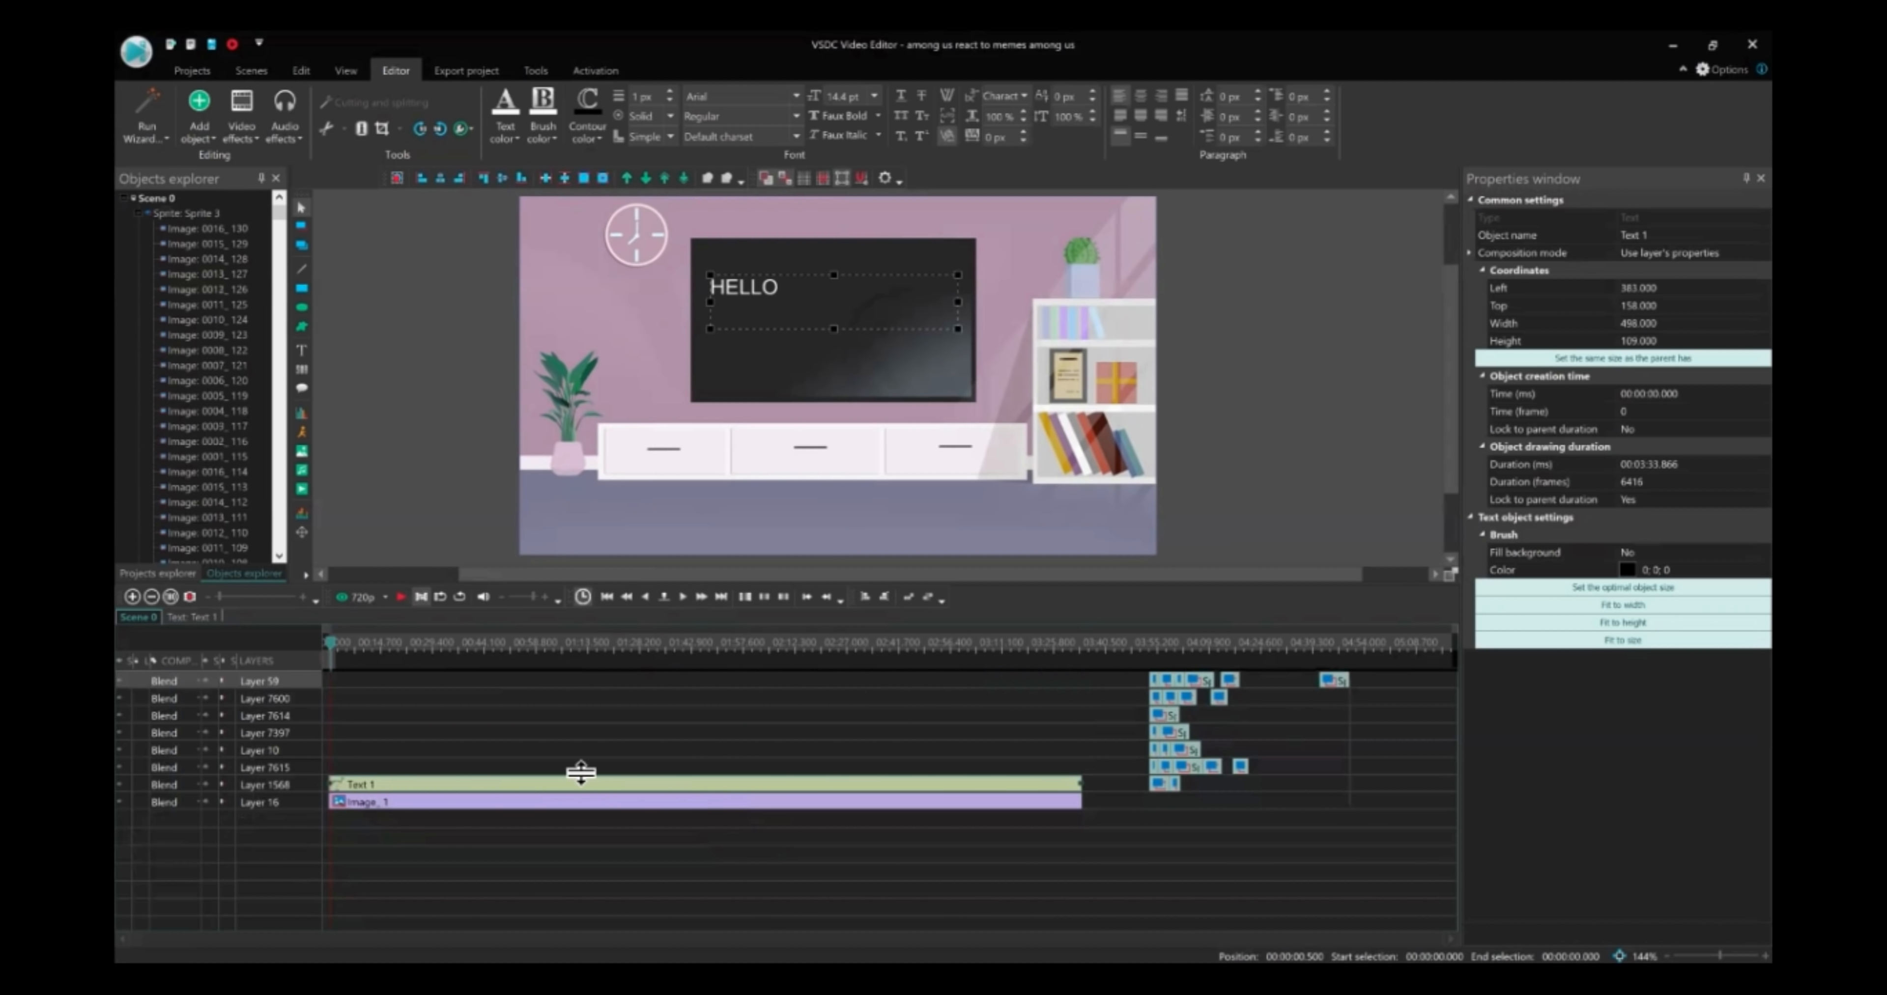
{"action": "left_click", "coordinate": [612, 764]}
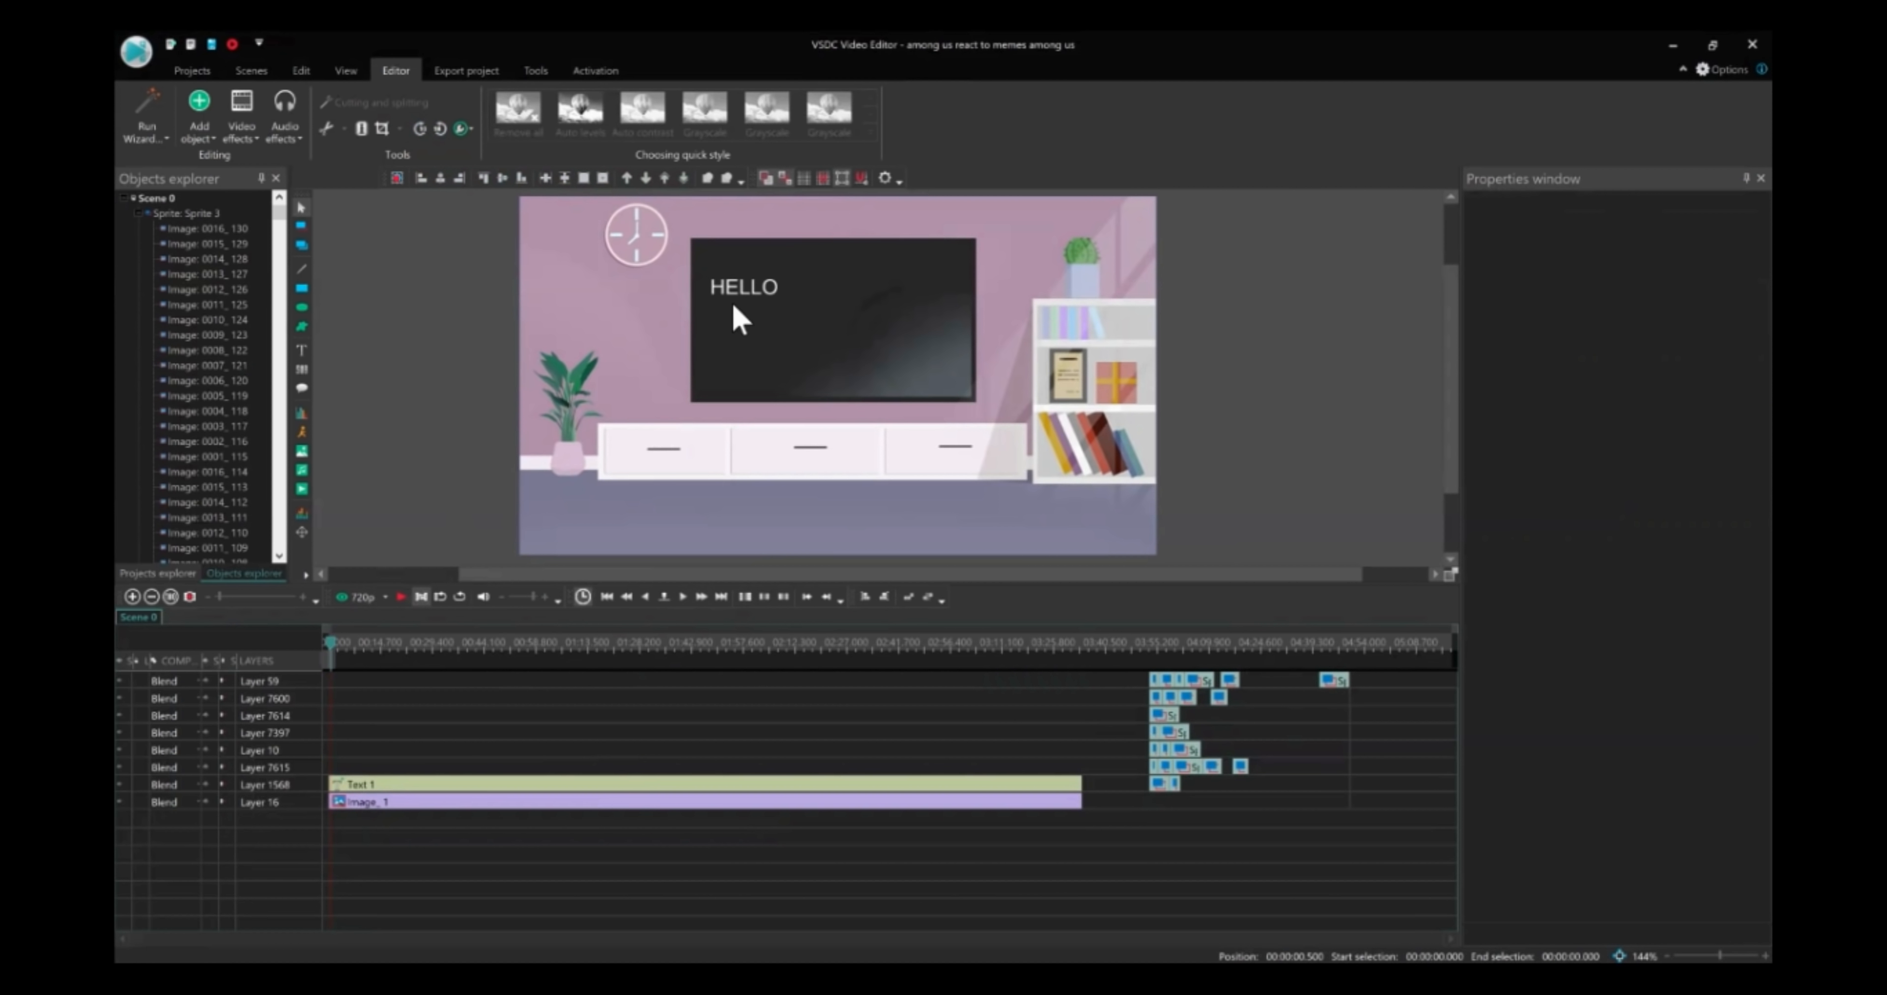
{"action": "left_click_drag", "start_coordinate": [741, 287], "coordinate": [555, 521]}
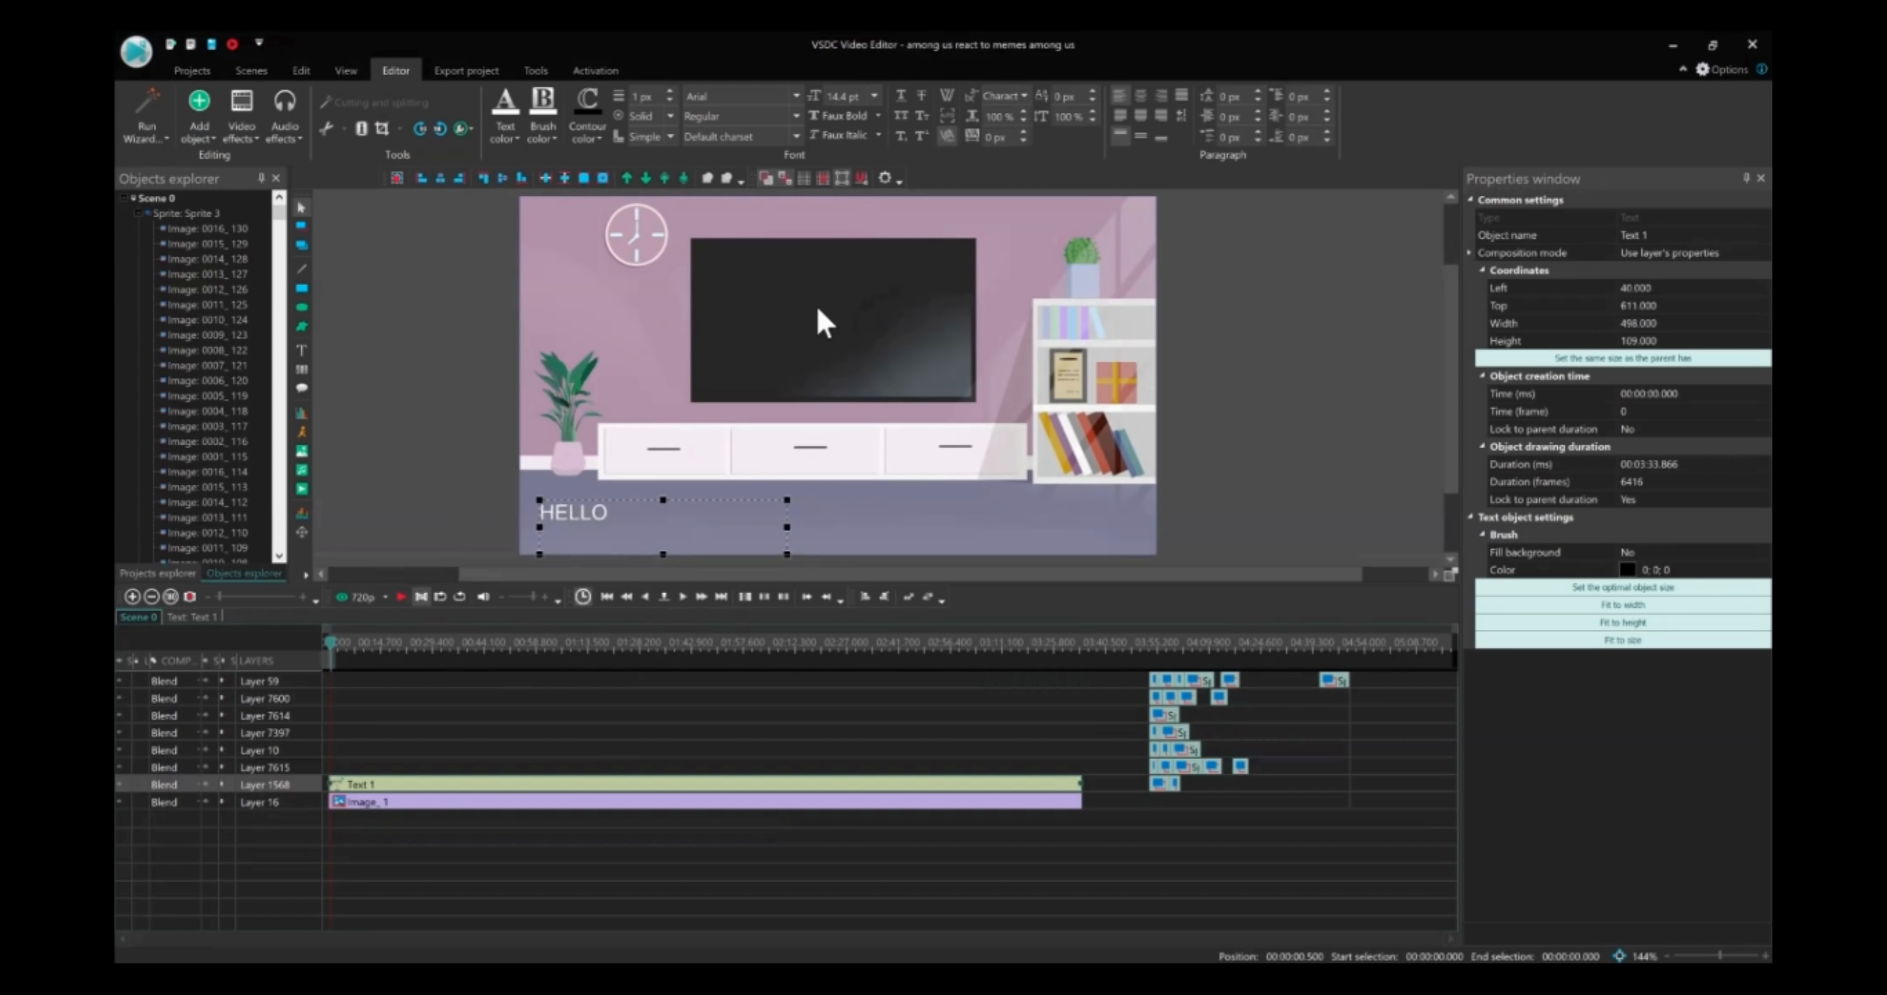
{"action": "left_click", "coordinate": [511, 729]}
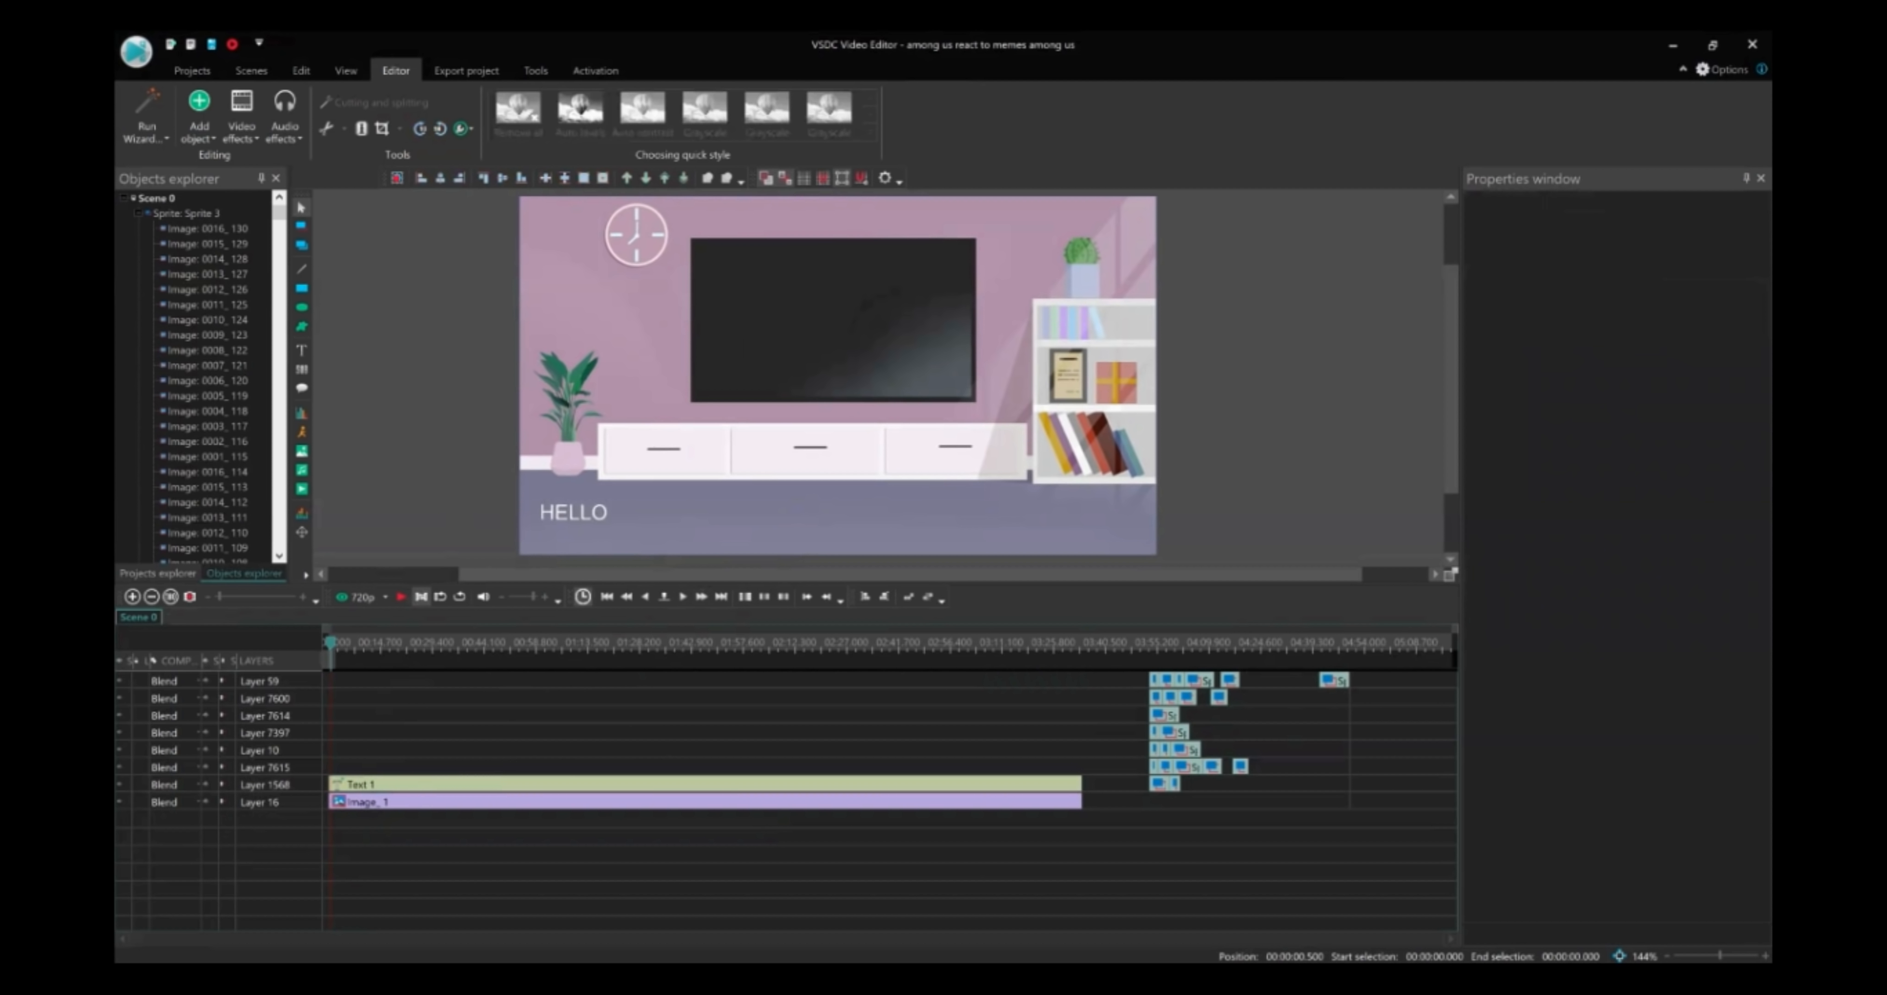
Switch to the Chrome browser and open the YouTube home page in a new tab
{"action": "key", "text": "alt+Tab"}
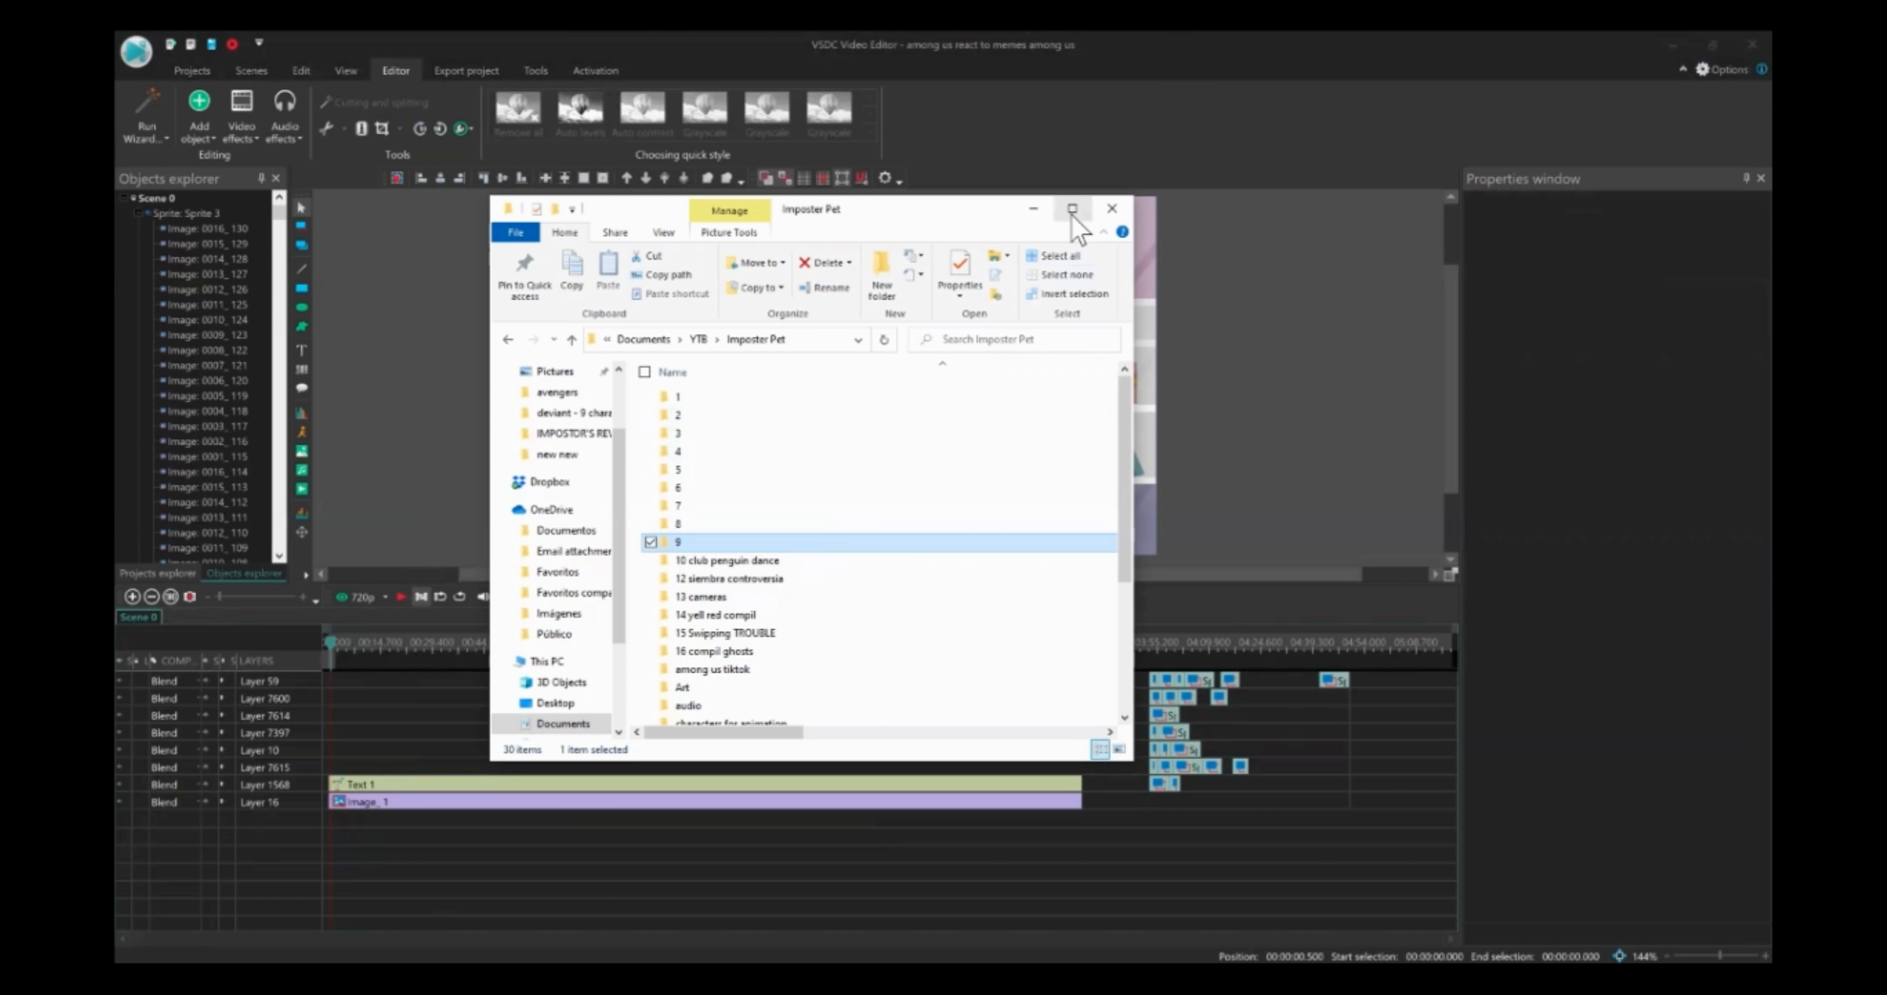
{"action": "left_click", "coordinate": [1024, 209]}
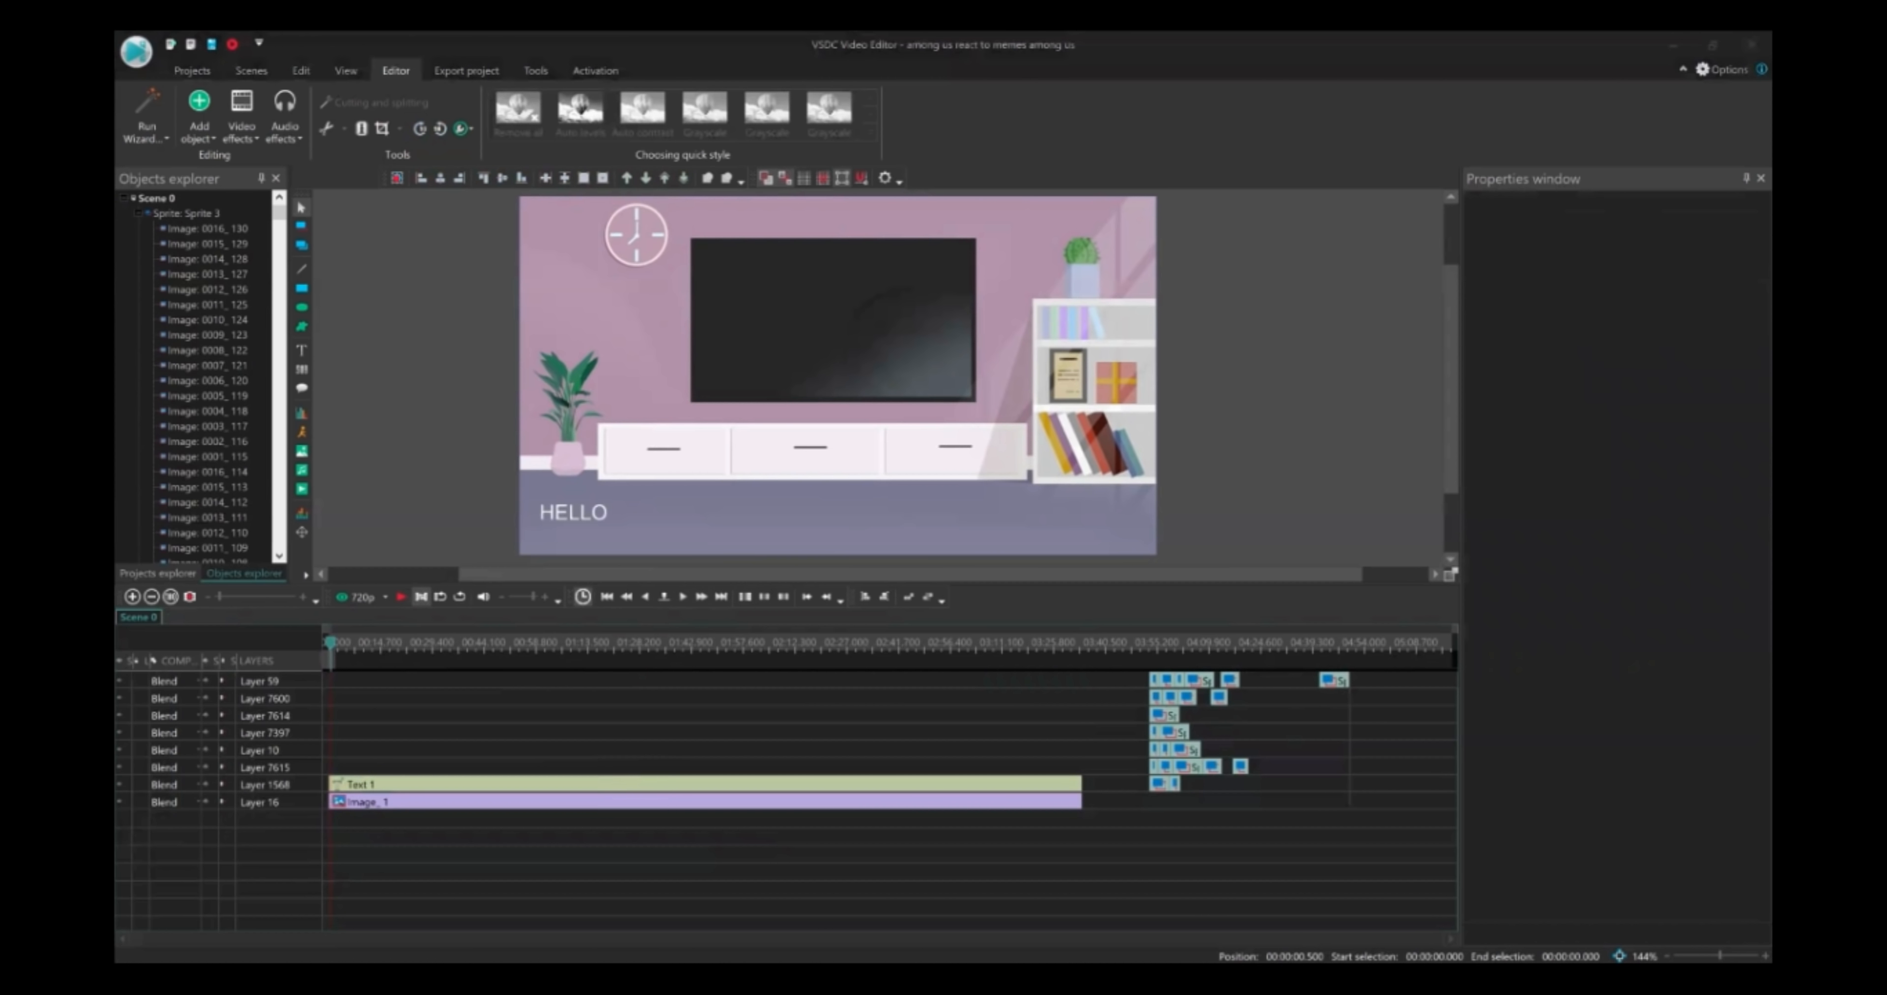
{"action": "key", "text": "alt+Tab"}
{"action": "left_click", "coordinate": [399, 46]}
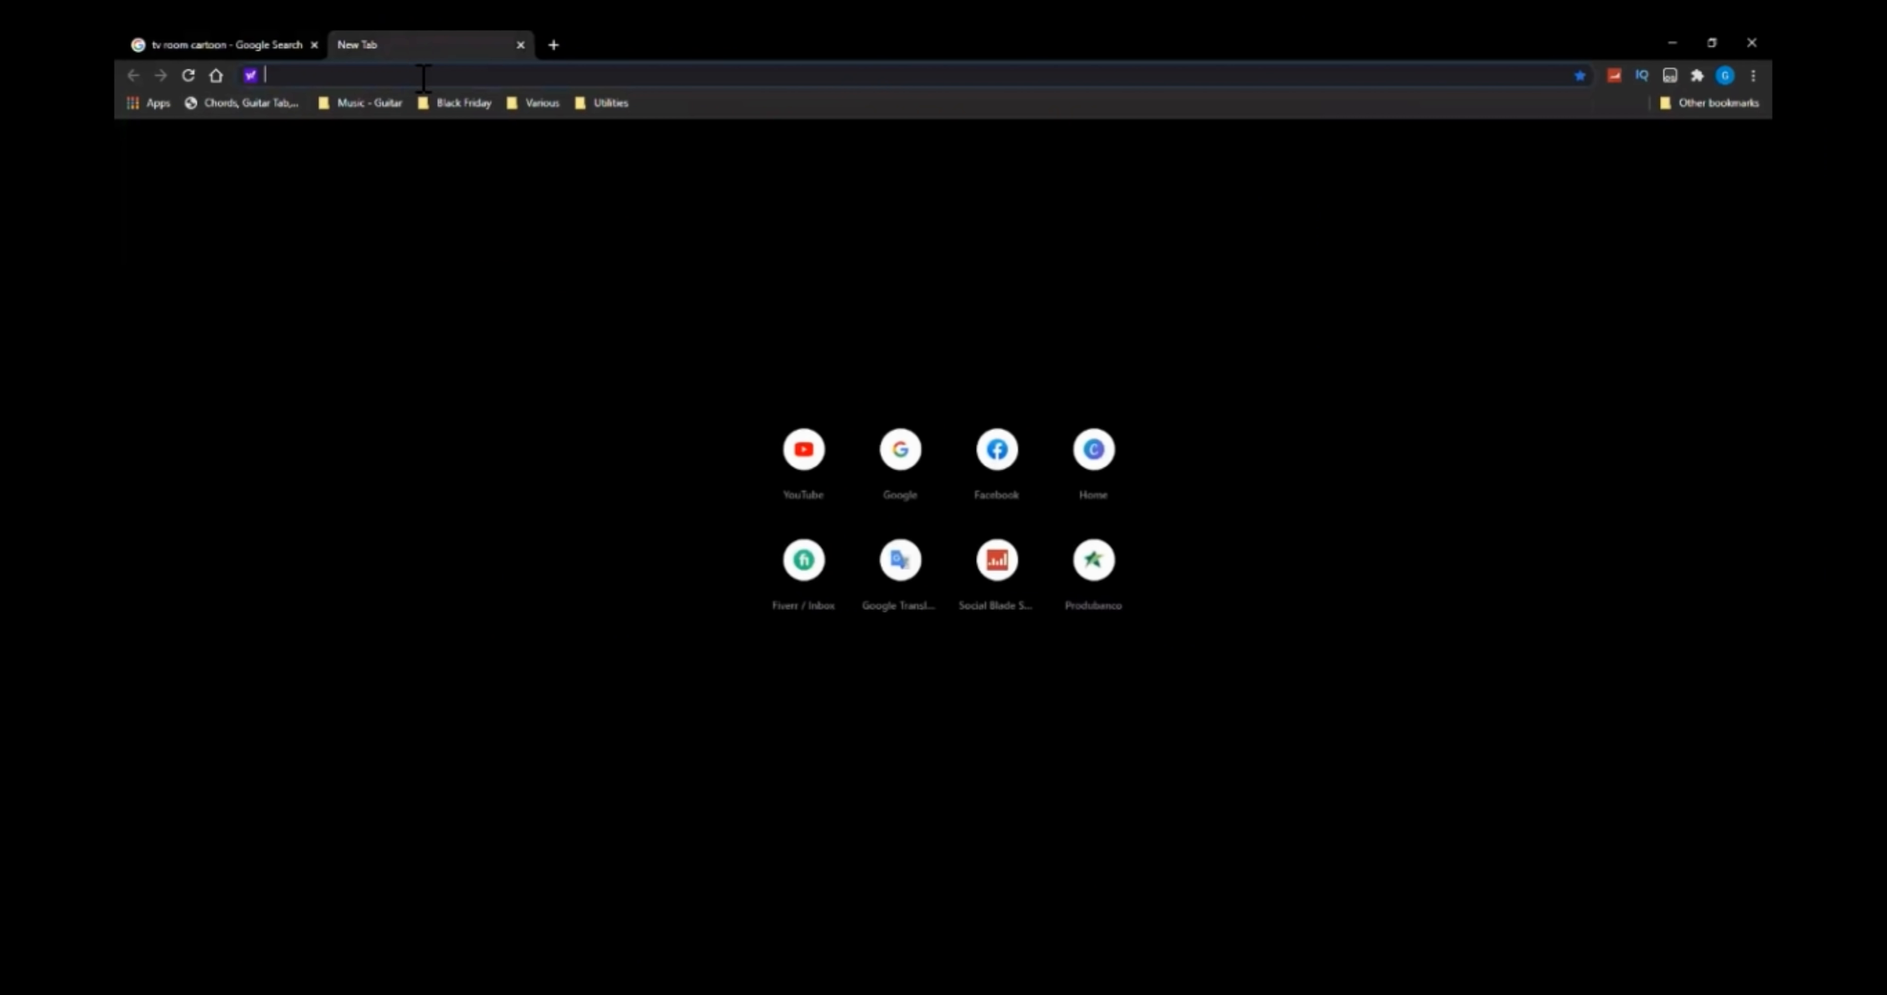
{"action": "left_click", "coordinate": [806, 463]}
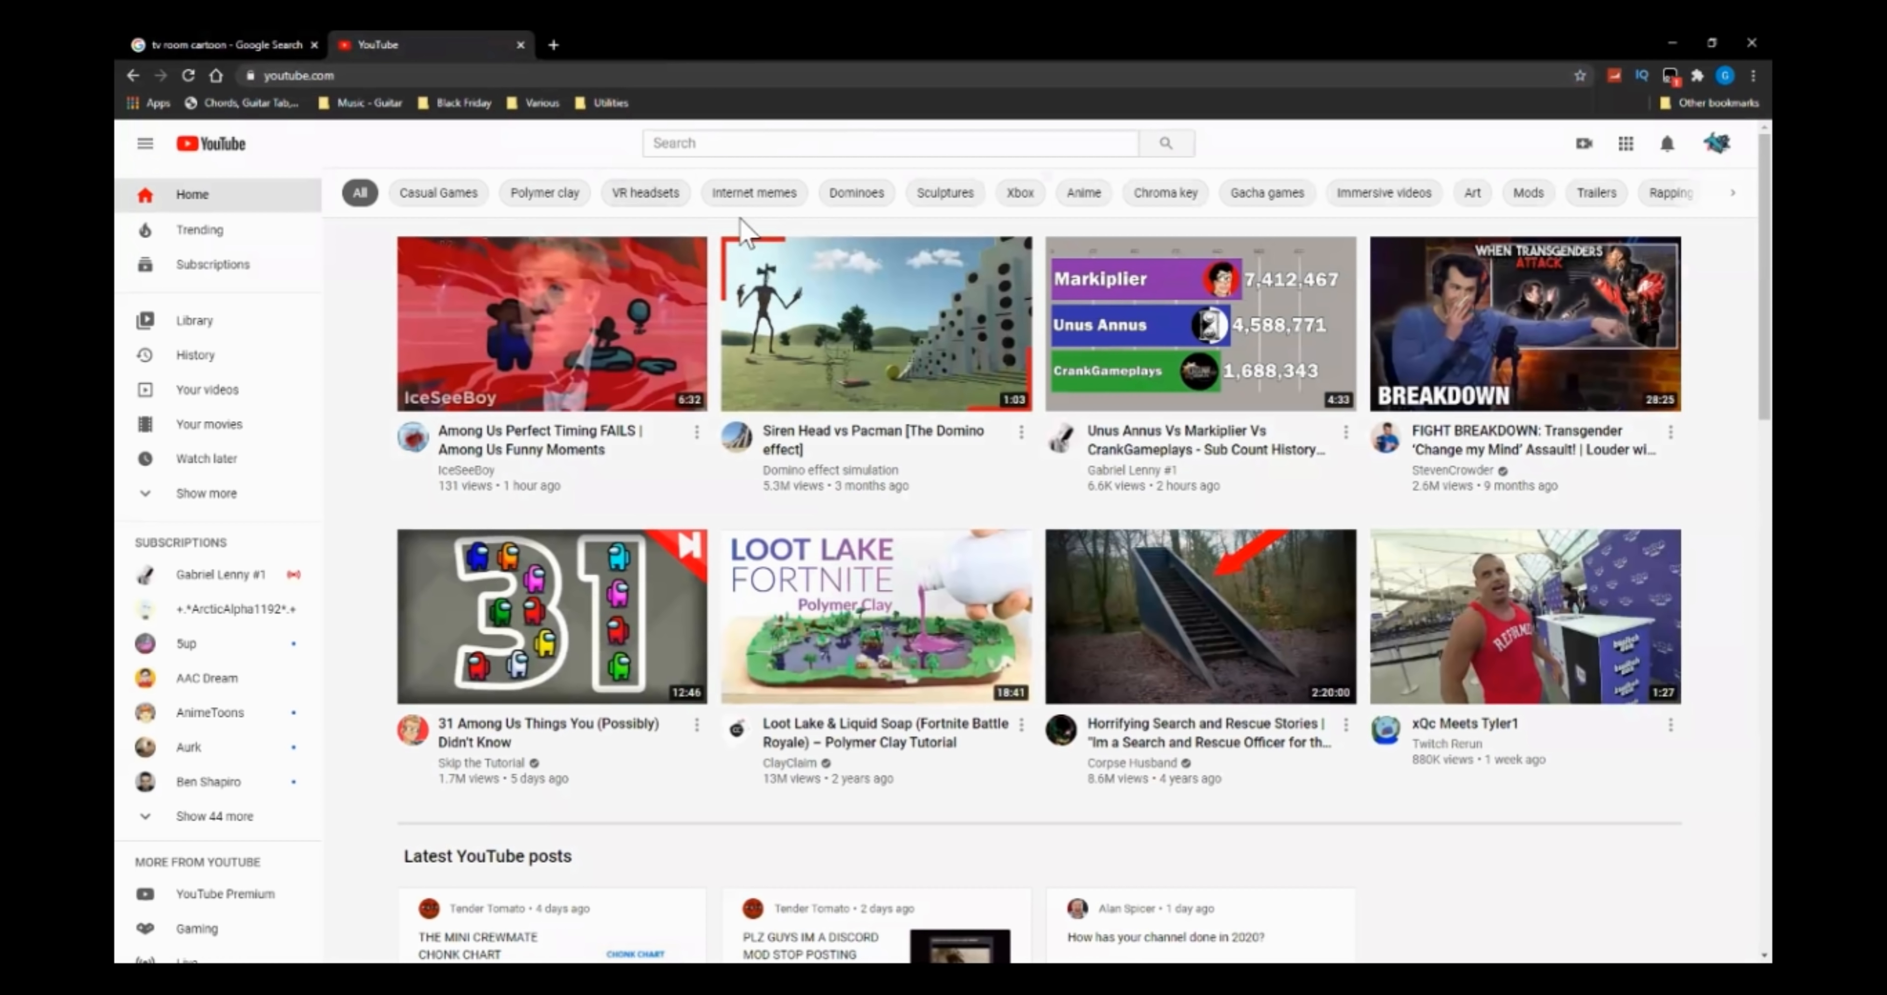
Search YouTube for "among us animation"
{"action": "left_click", "coordinate": [737, 144]}
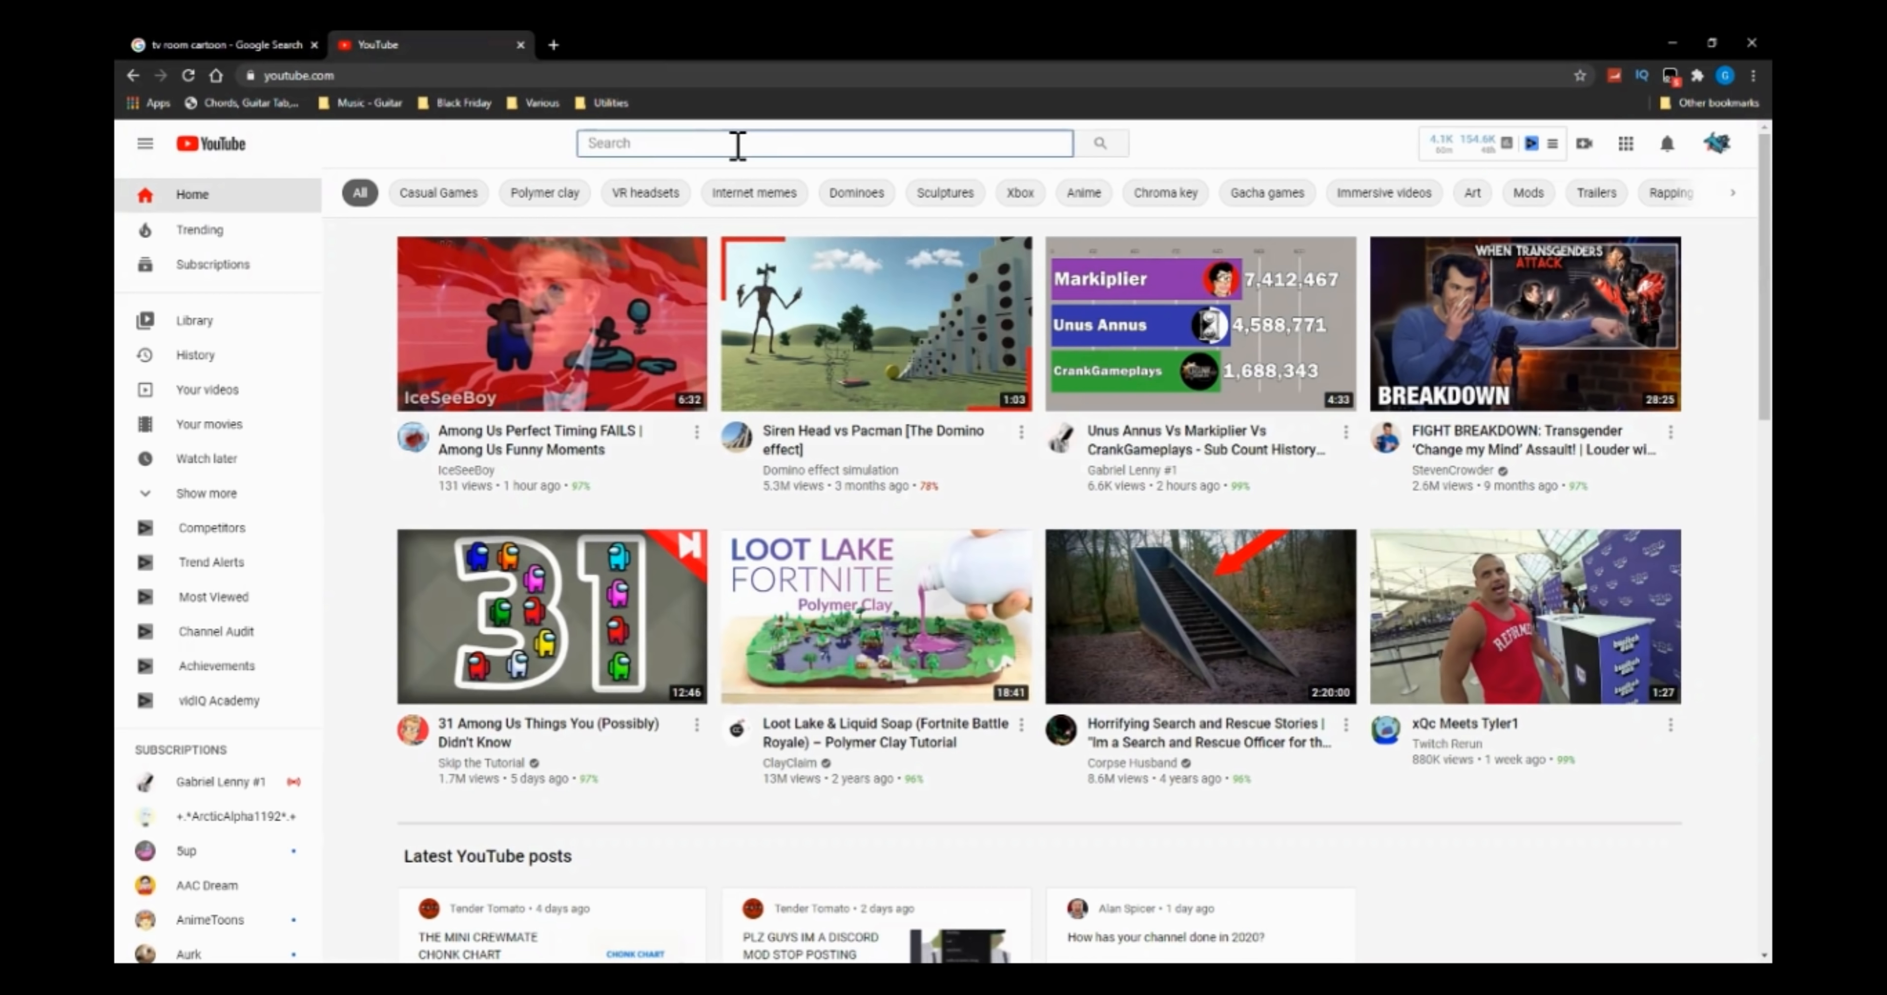
{"action": "type", "text": "AMON"}
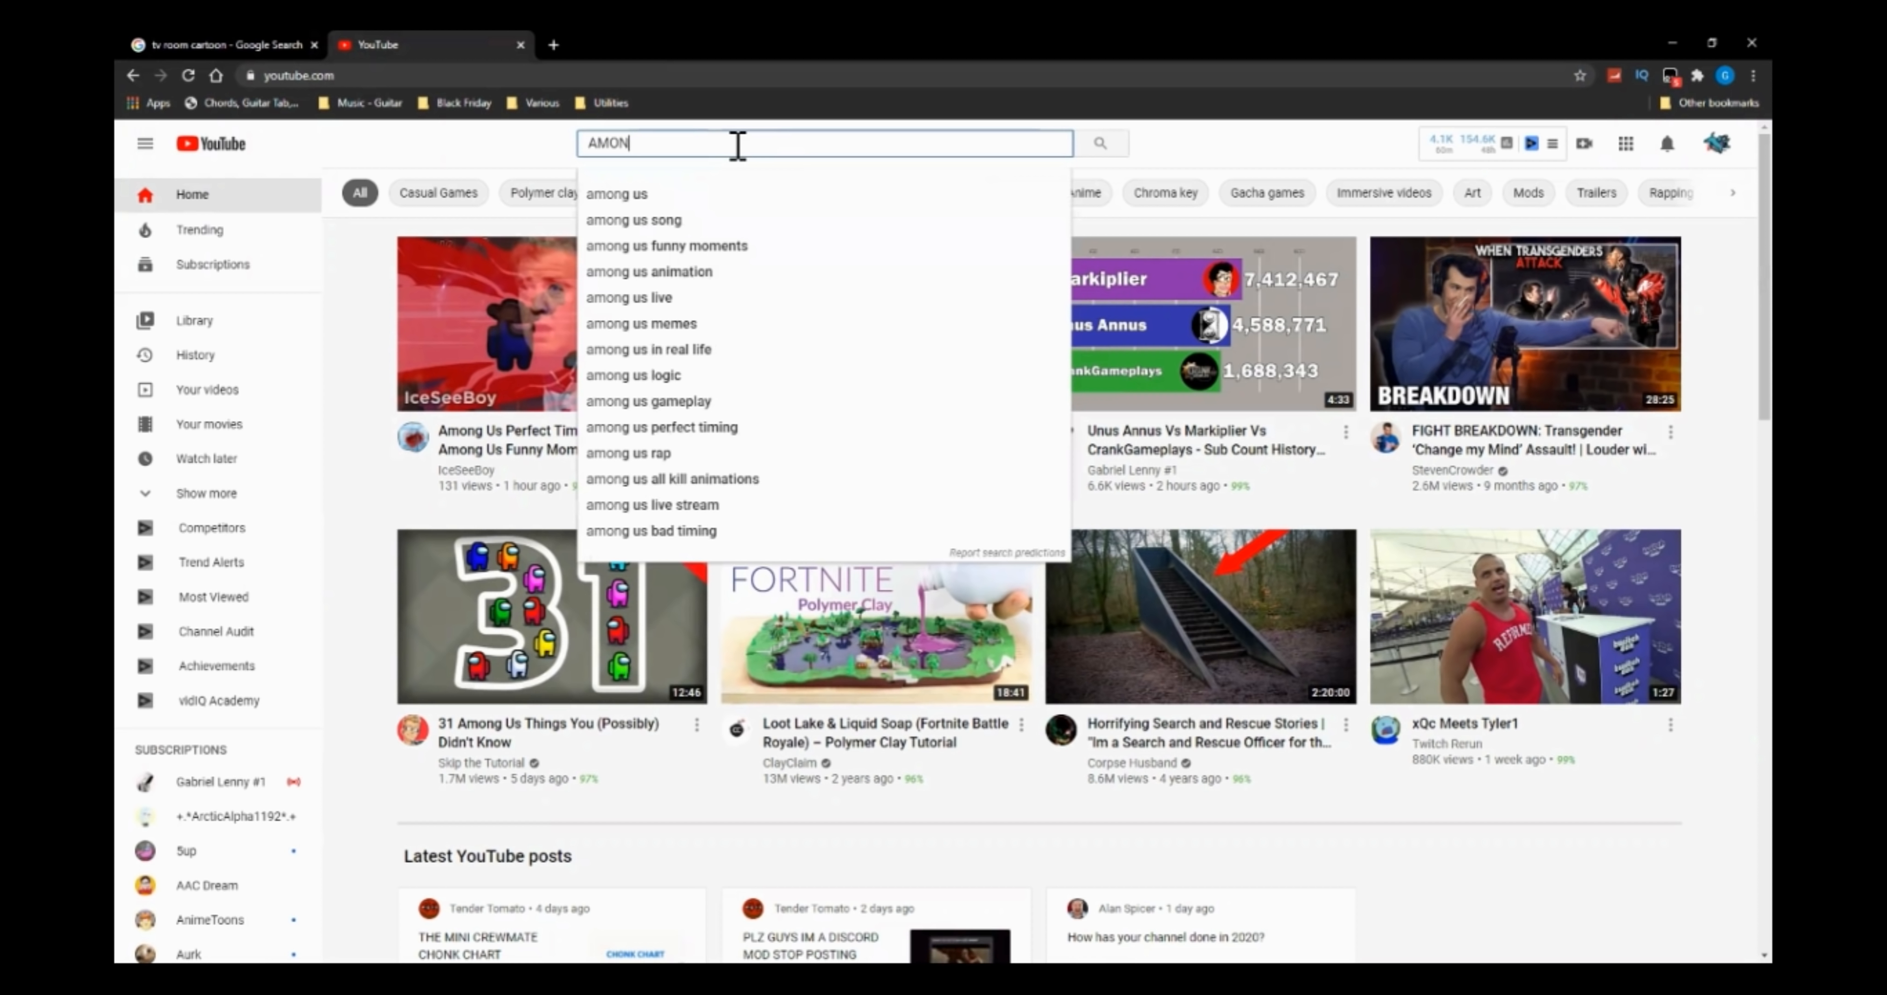
{"action": "type", "text": "G"}
{"action": "key", "text": "BackSpace"}
{"action": "key", "text": "BackSpace"}
{"action": "key", "text": "BackSpace"}
{"action": "key", "text": "BackSpace"}
{"action": "key", "text": "BackSpace"}
{"action": "type", "text": "am"}
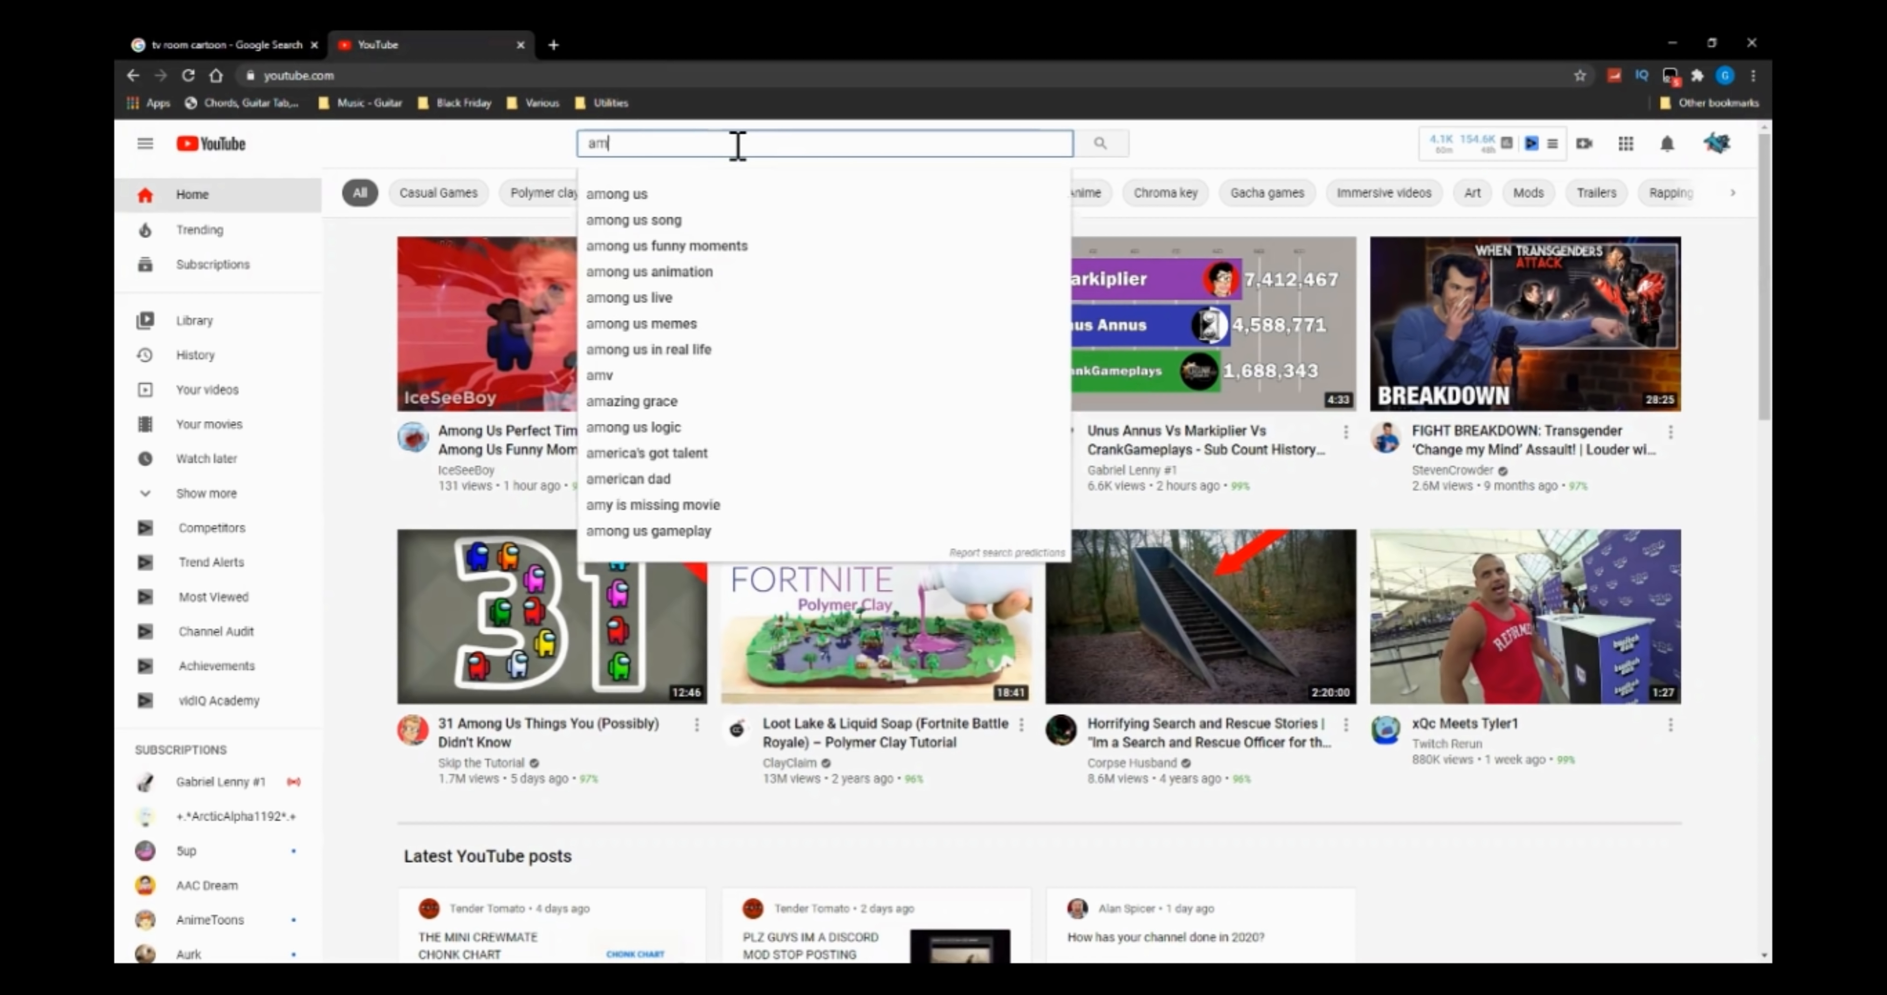
{"action": "type", "text": "ong us"}
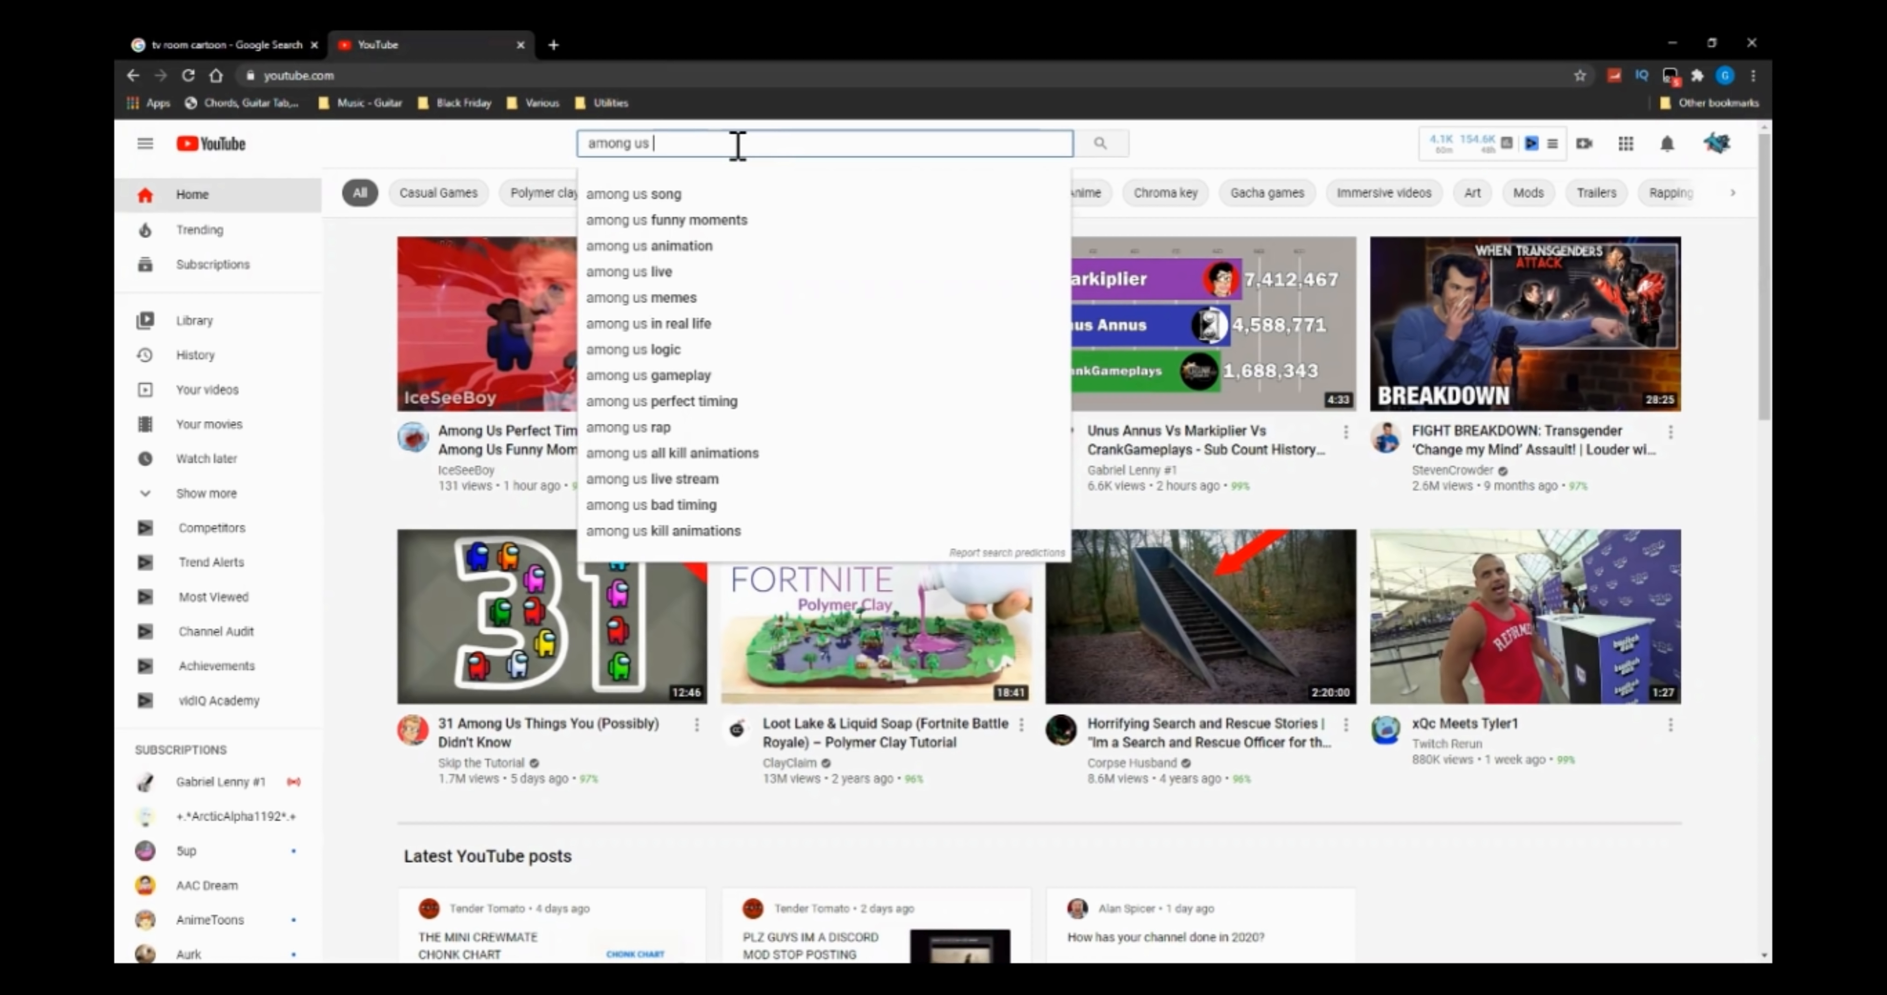
{"action": "key", "text": "Down"}
{"action": "key", "text": "Down"}
{"action": "key", "text": "Down"}
{"action": "key", "text": "Down"}
{"action": "key", "text": "Up"}
{"action": "key", "text": "Return"}
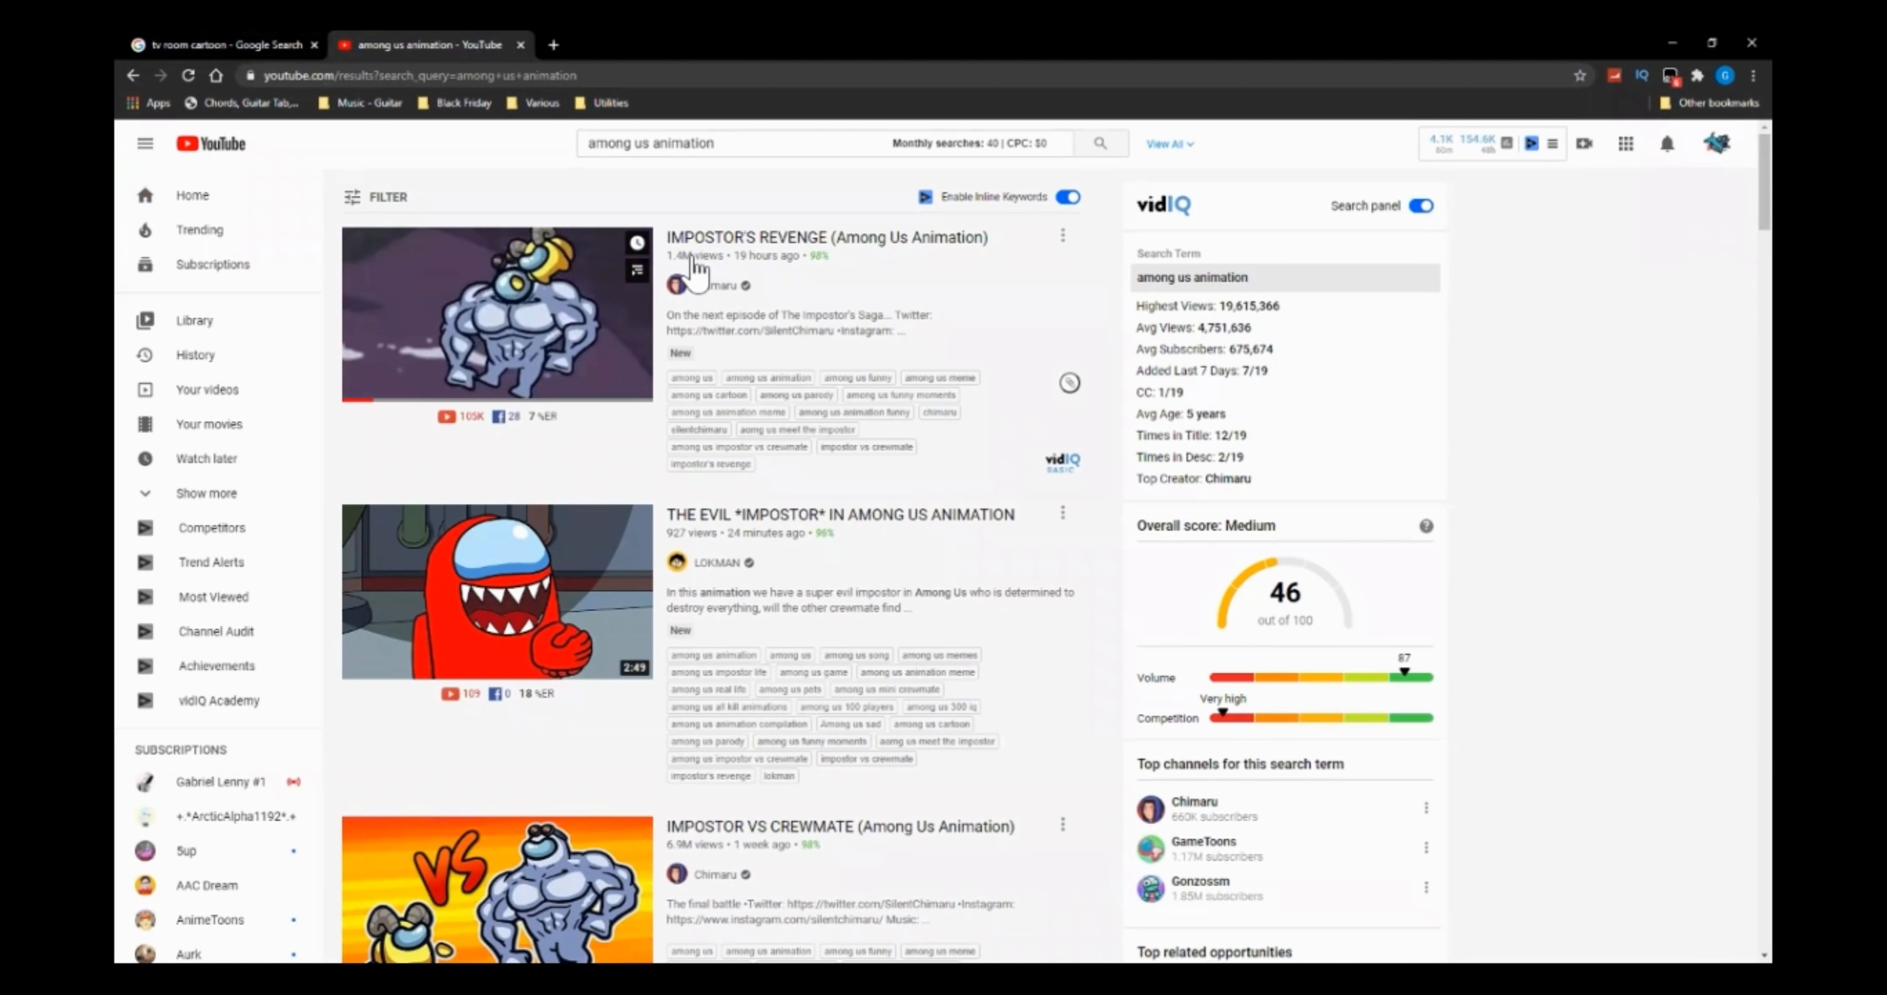
Open the Chimaru channel in a separate tab and look through its uploads and popular Among Us animations
{"action": "middle_click", "coordinate": [711, 288]}
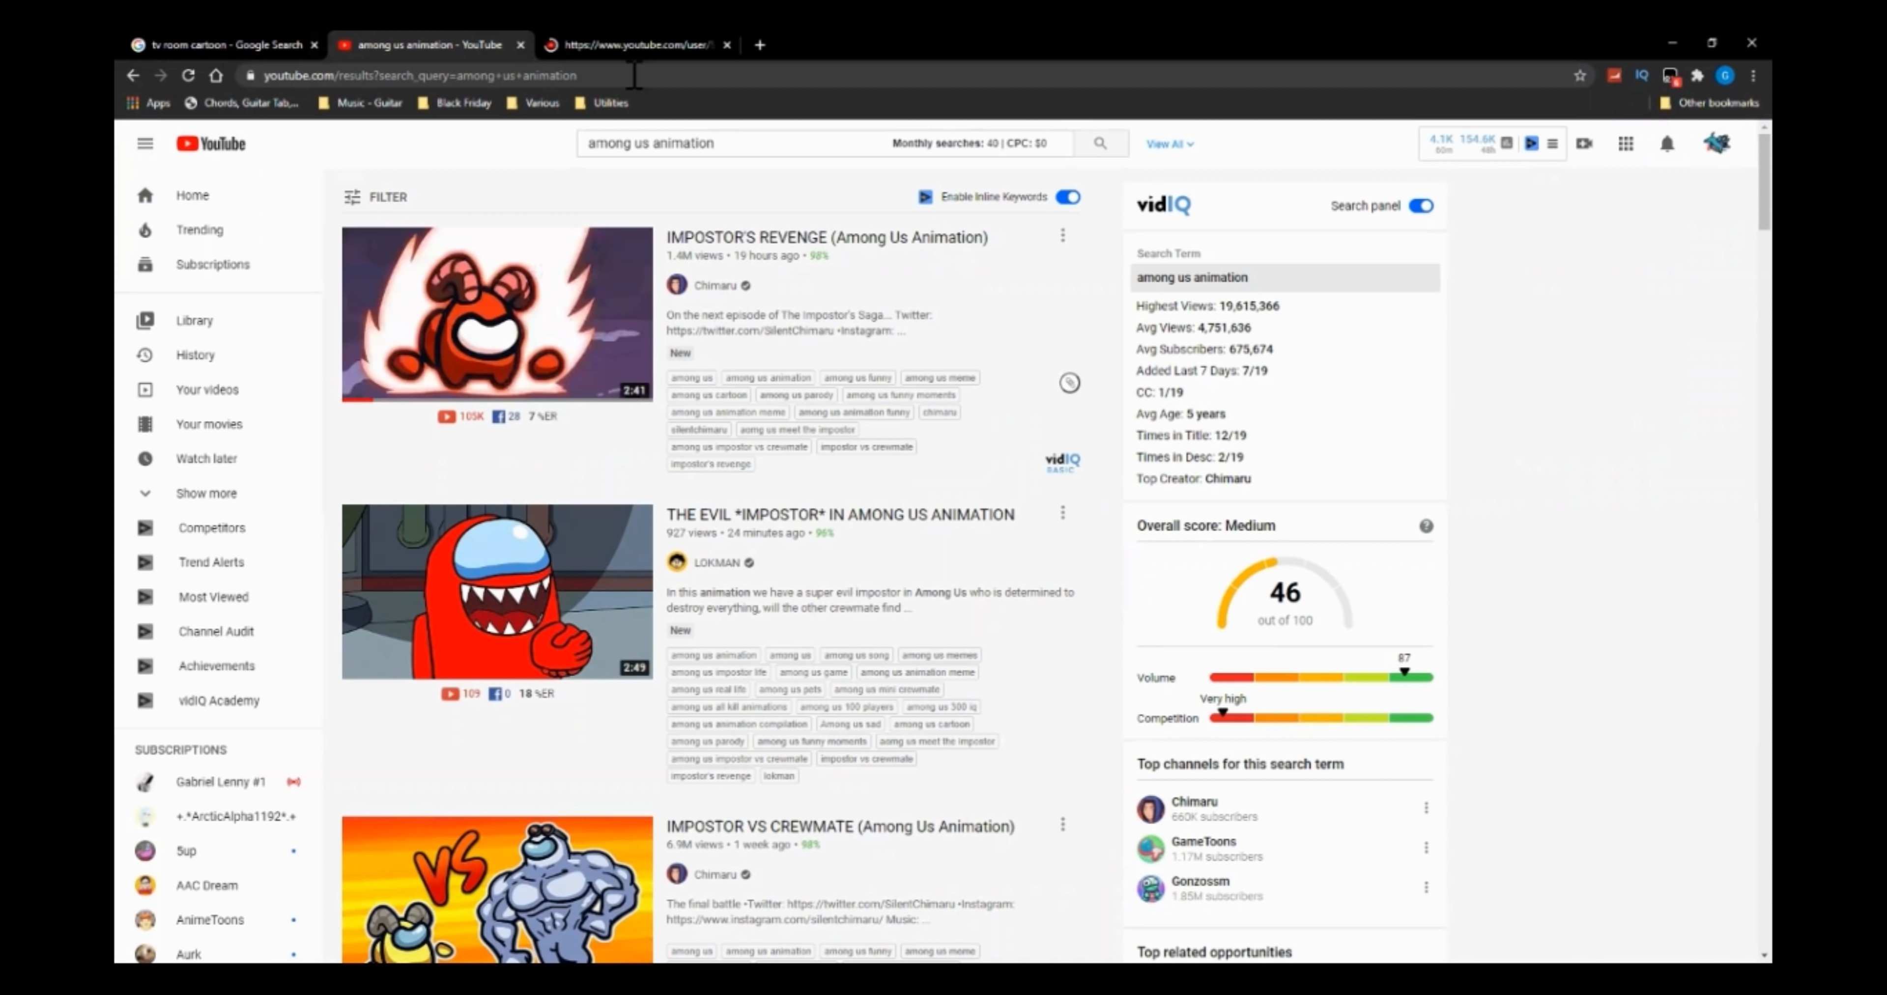
{"action": "left_click", "coordinate": [631, 47]}
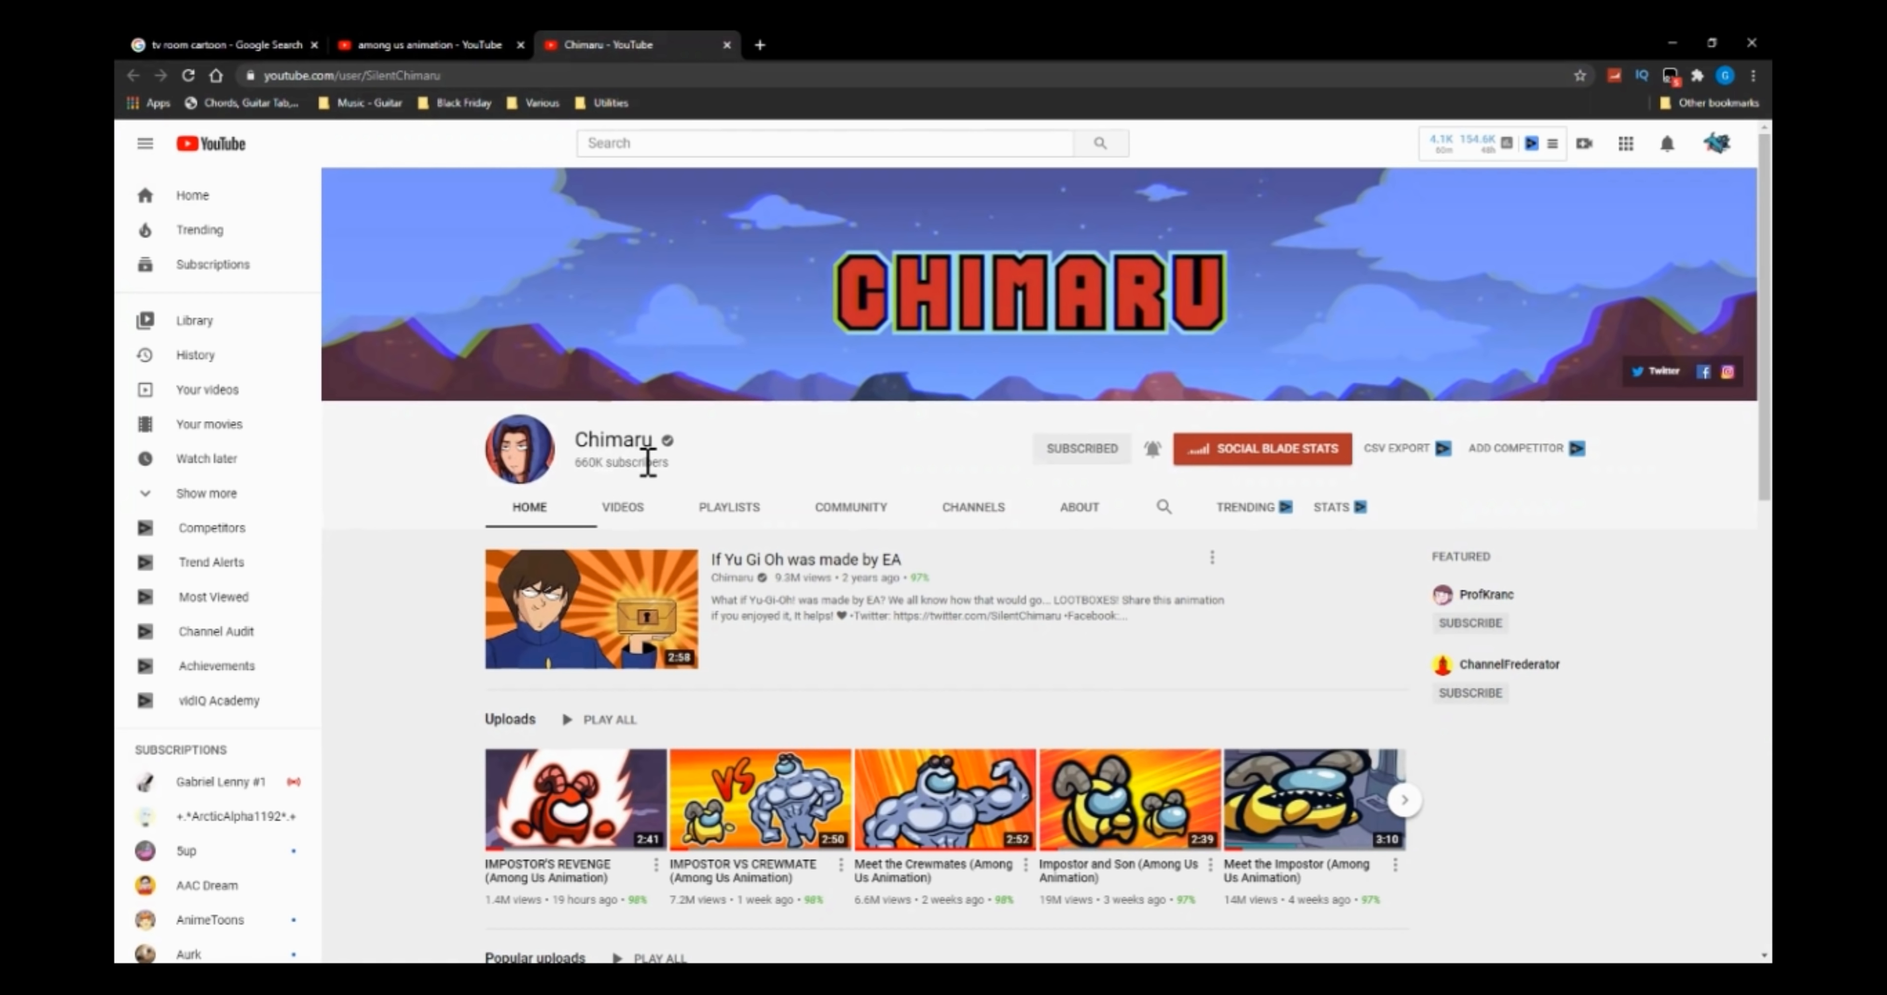
{"action": "scroll", "coordinate": [680, 560], "scroll_direction": "down", "scroll_amount": 2}
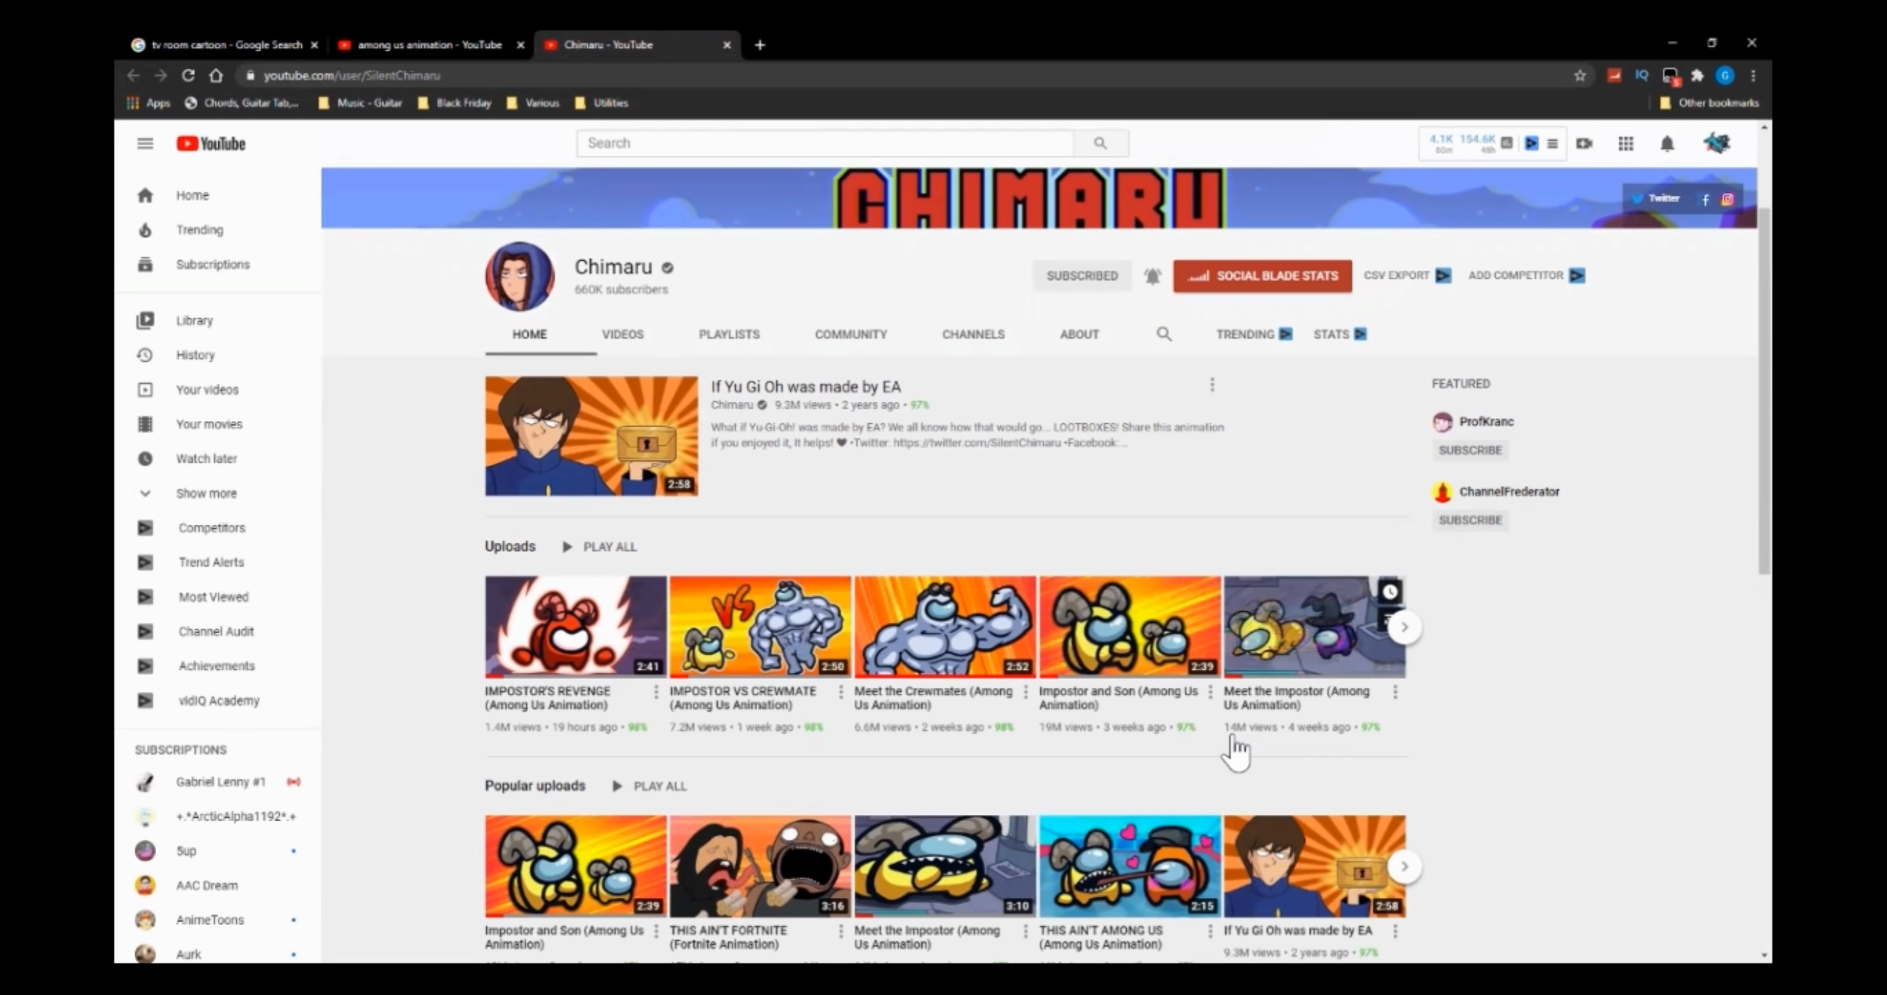
{"action": "scroll", "coordinate": [1234, 750], "scroll_direction": "down", "scroll_amount": 1}
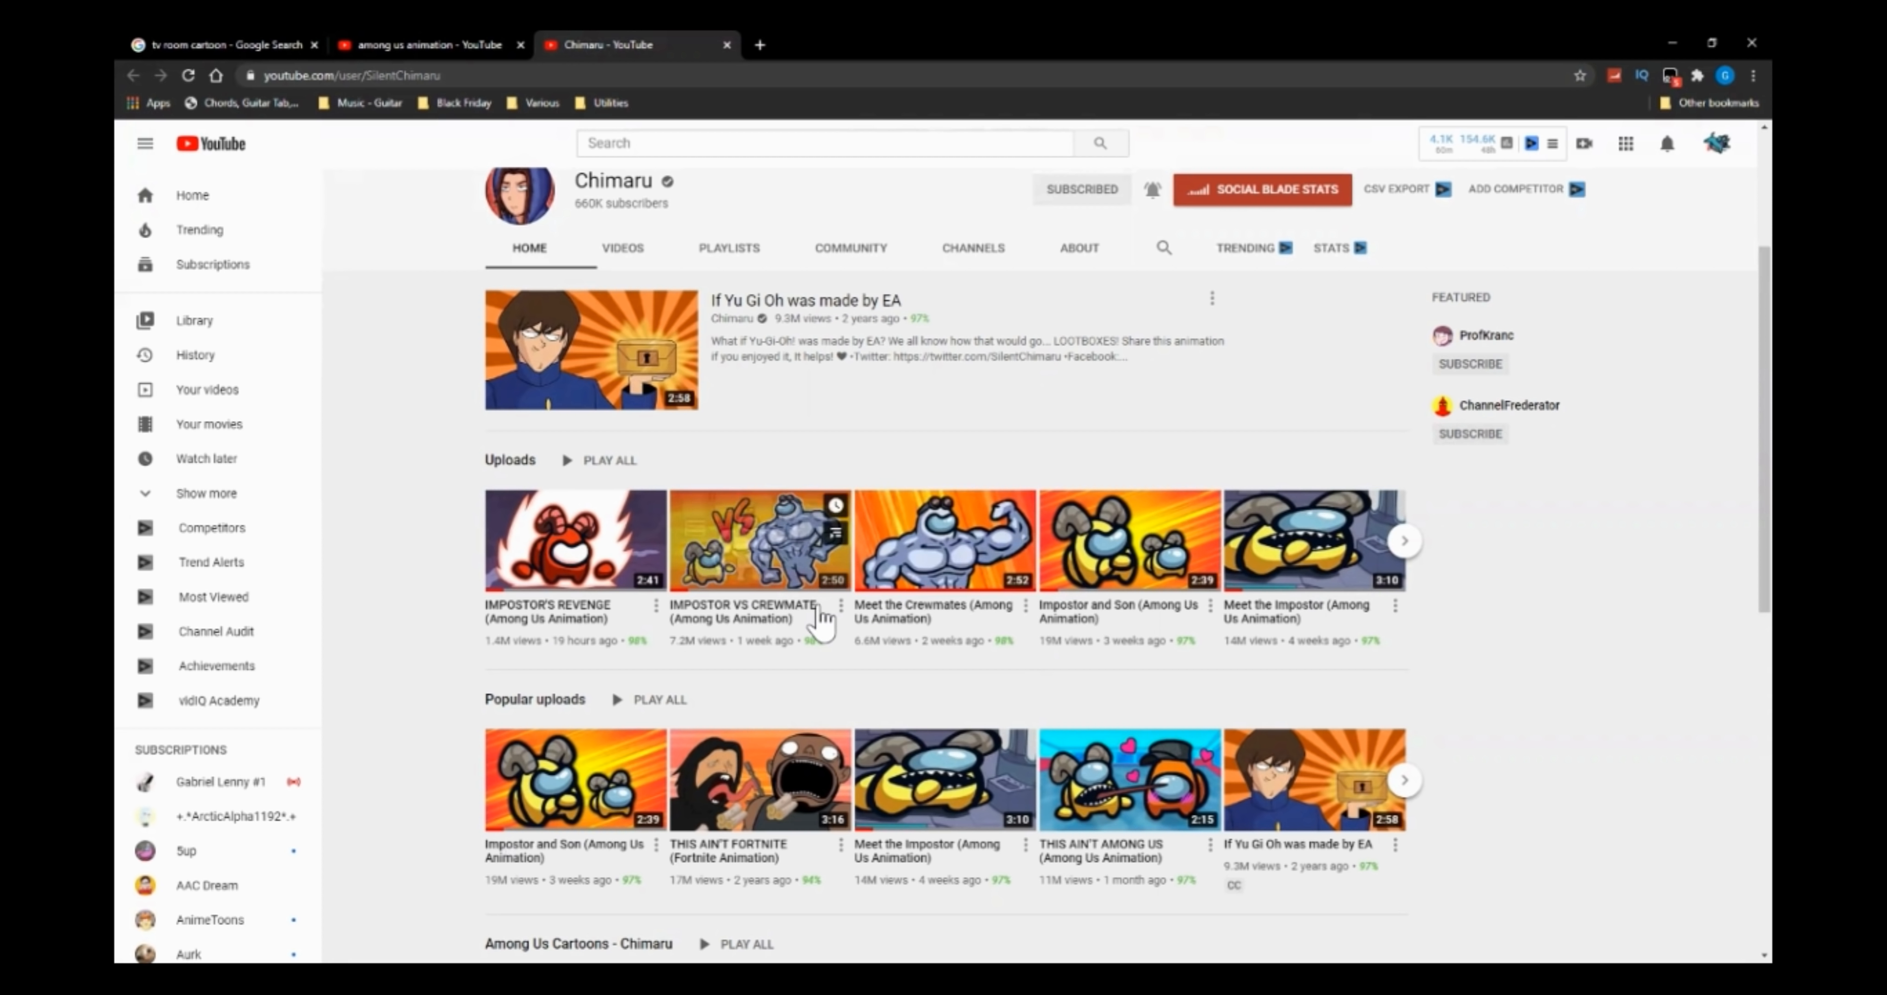
{"action": "mouse_move", "coordinate": [814, 643]}
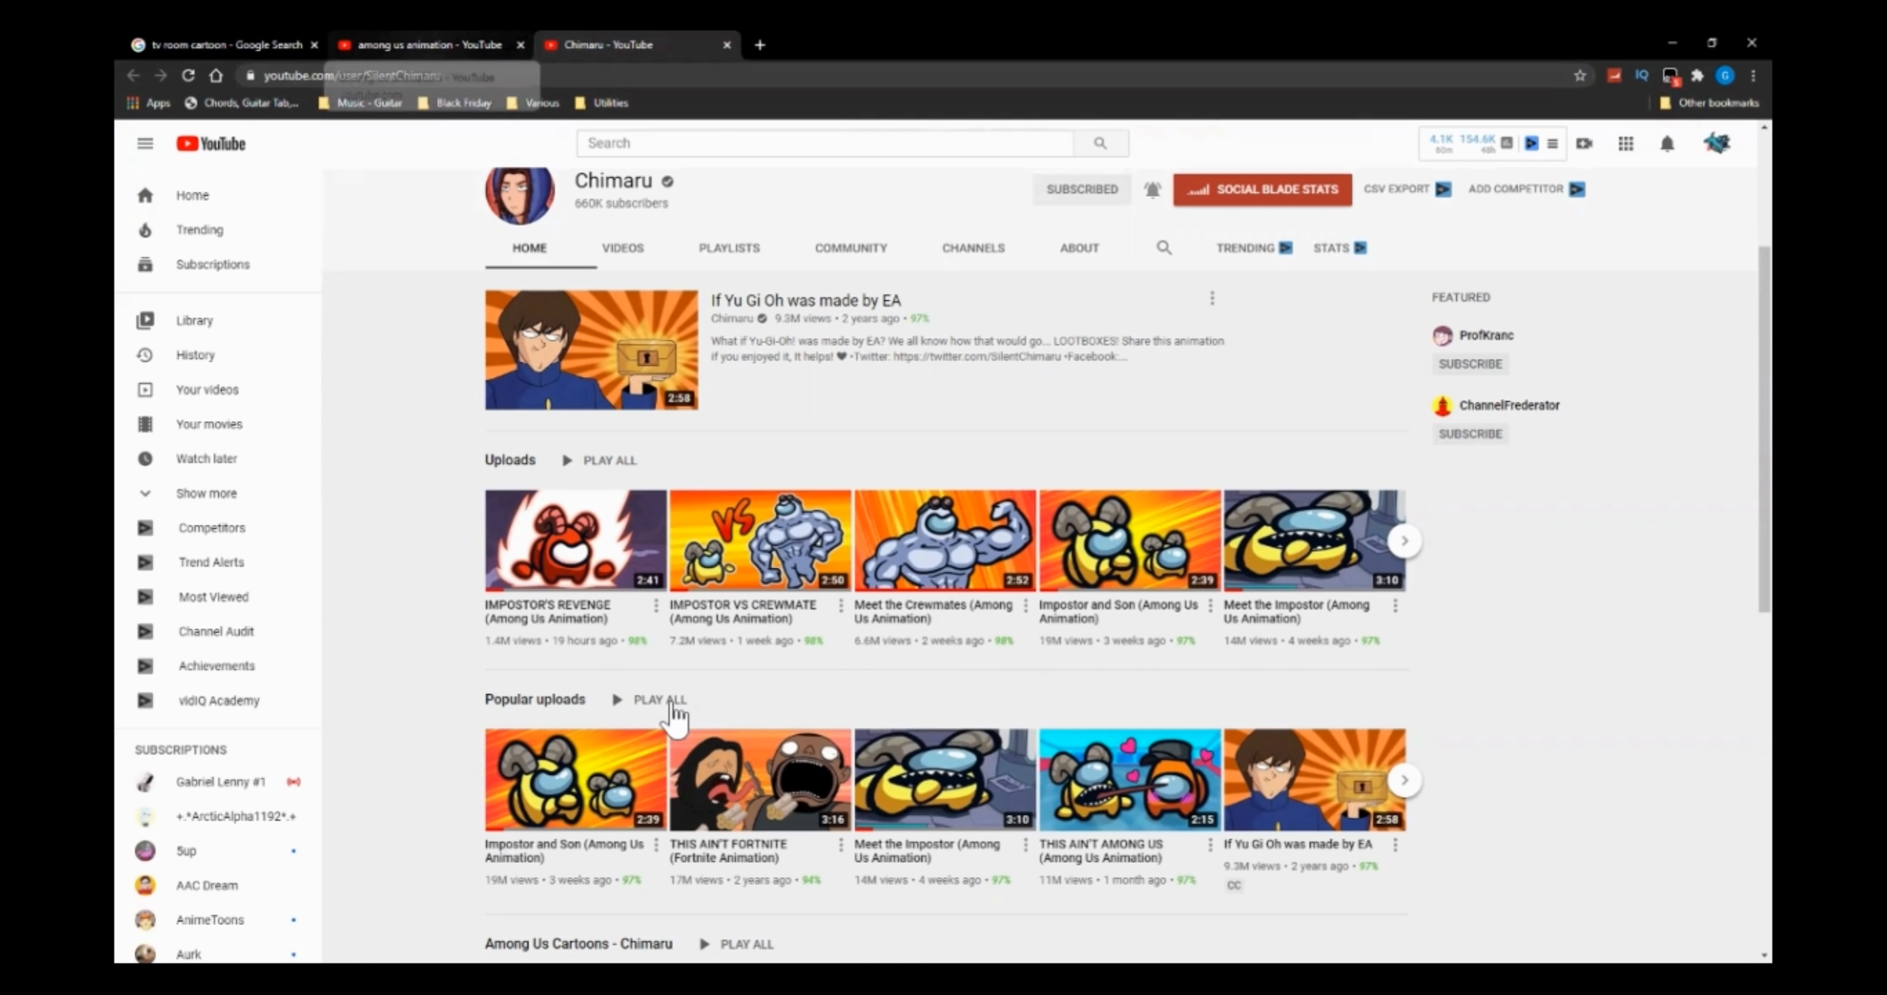
Return to the "among us animation" results, open the video "GAMBINO MEME, Among Us Animation" and pause it
{"action": "left_click", "coordinate": [453, 41]}
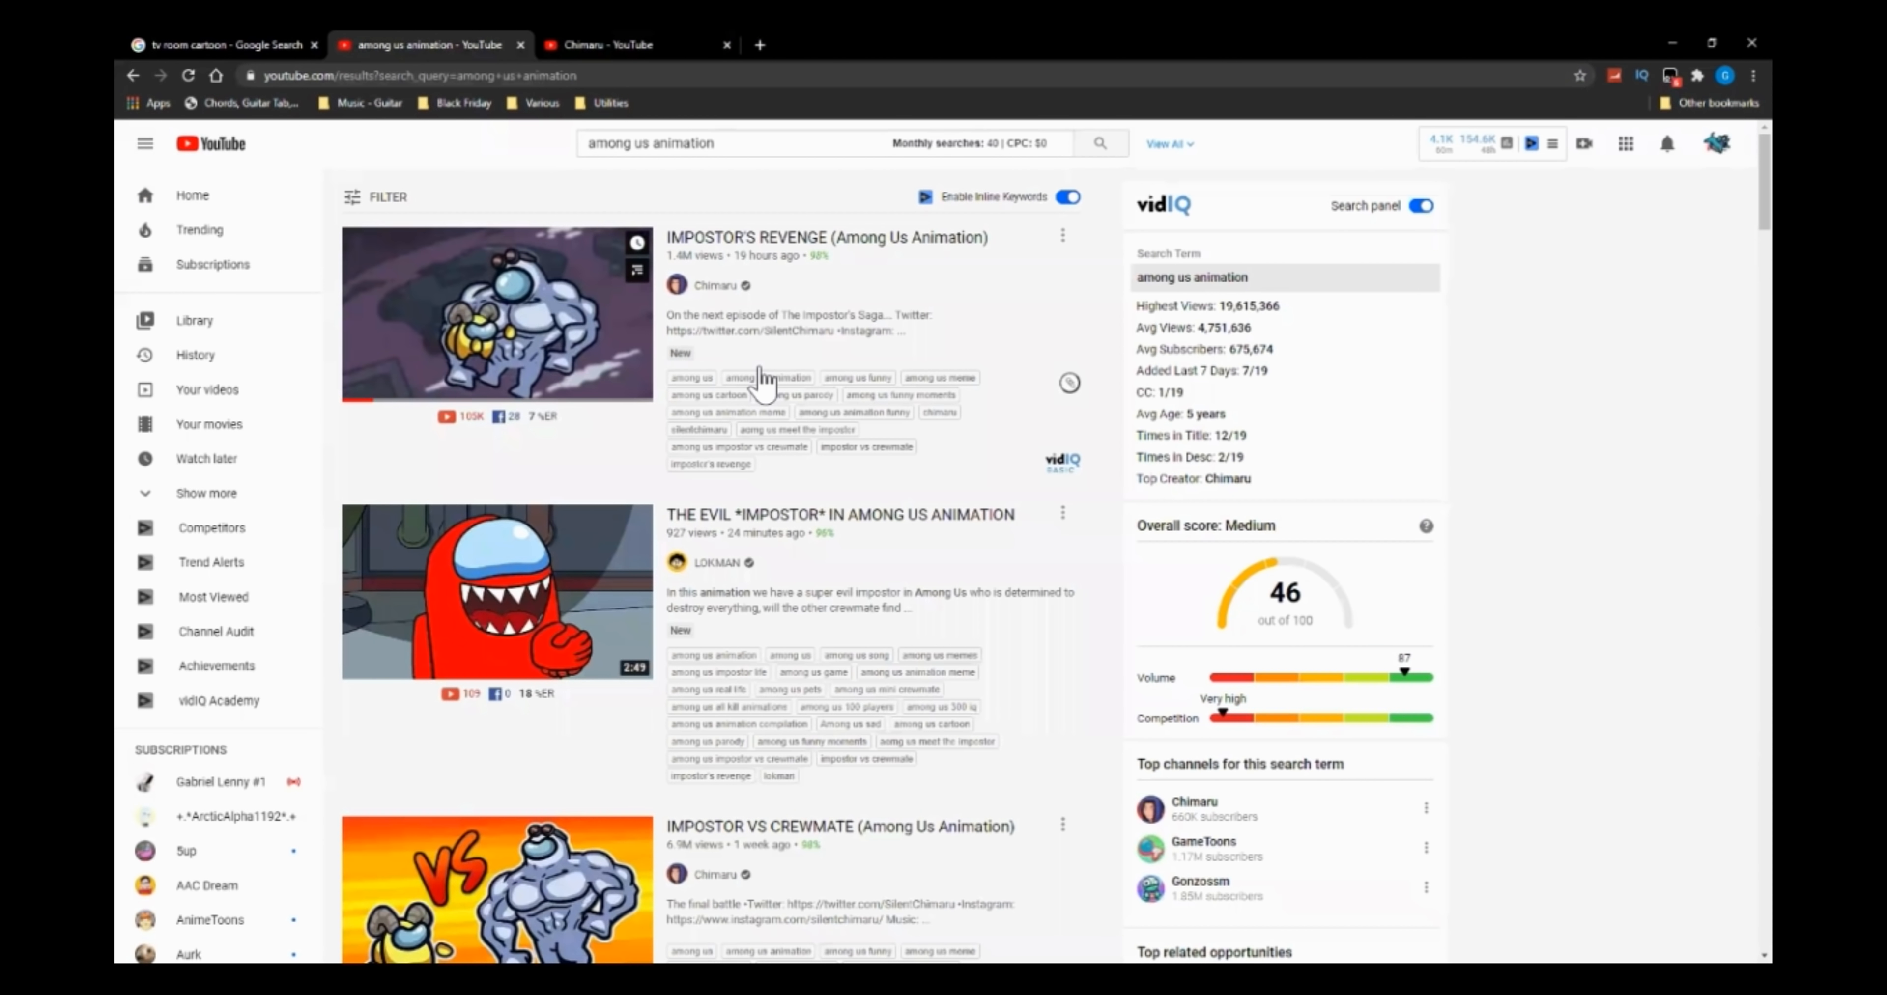
{"action": "scroll", "coordinate": [769, 395], "scroll_direction": "down", "scroll_amount": 3}
{"action": "scroll", "coordinate": [791, 435], "scroll_direction": "up", "scroll_amount": 3}
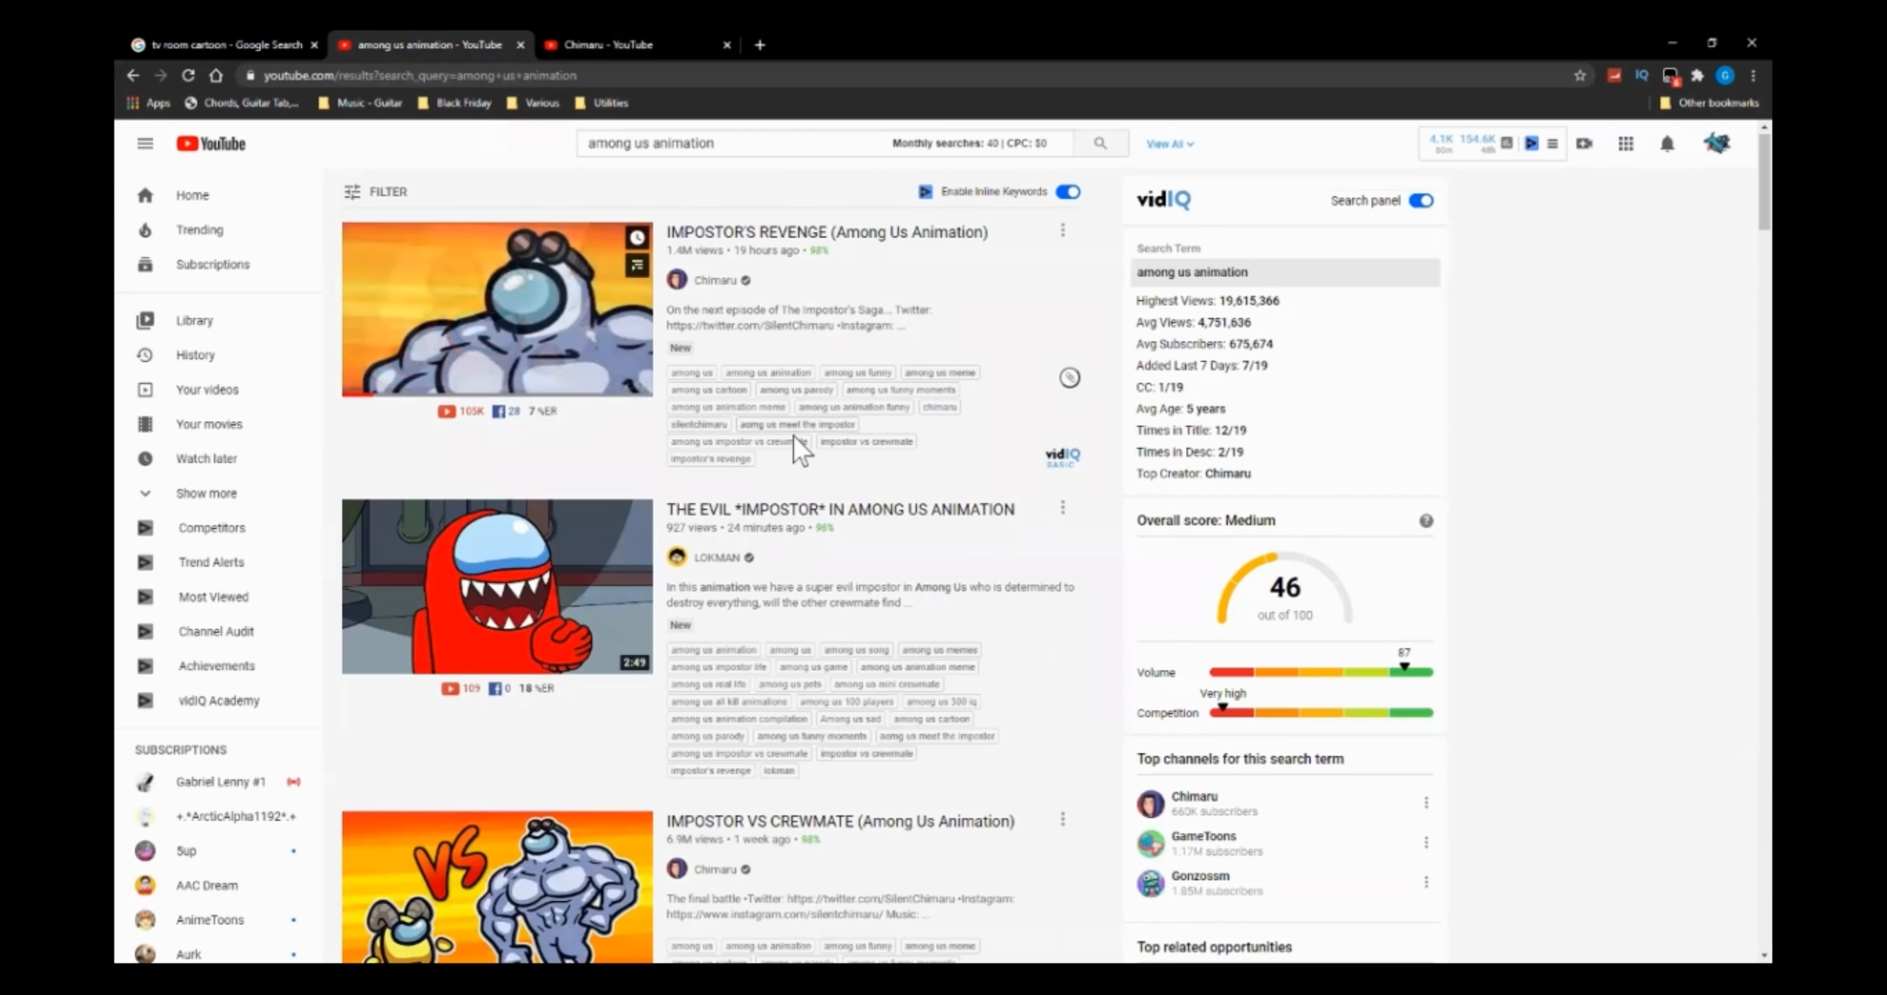
{"action": "scroll", "coordinate": [793, 435], "scroll_direction": "down", "scroll_amount": 4}
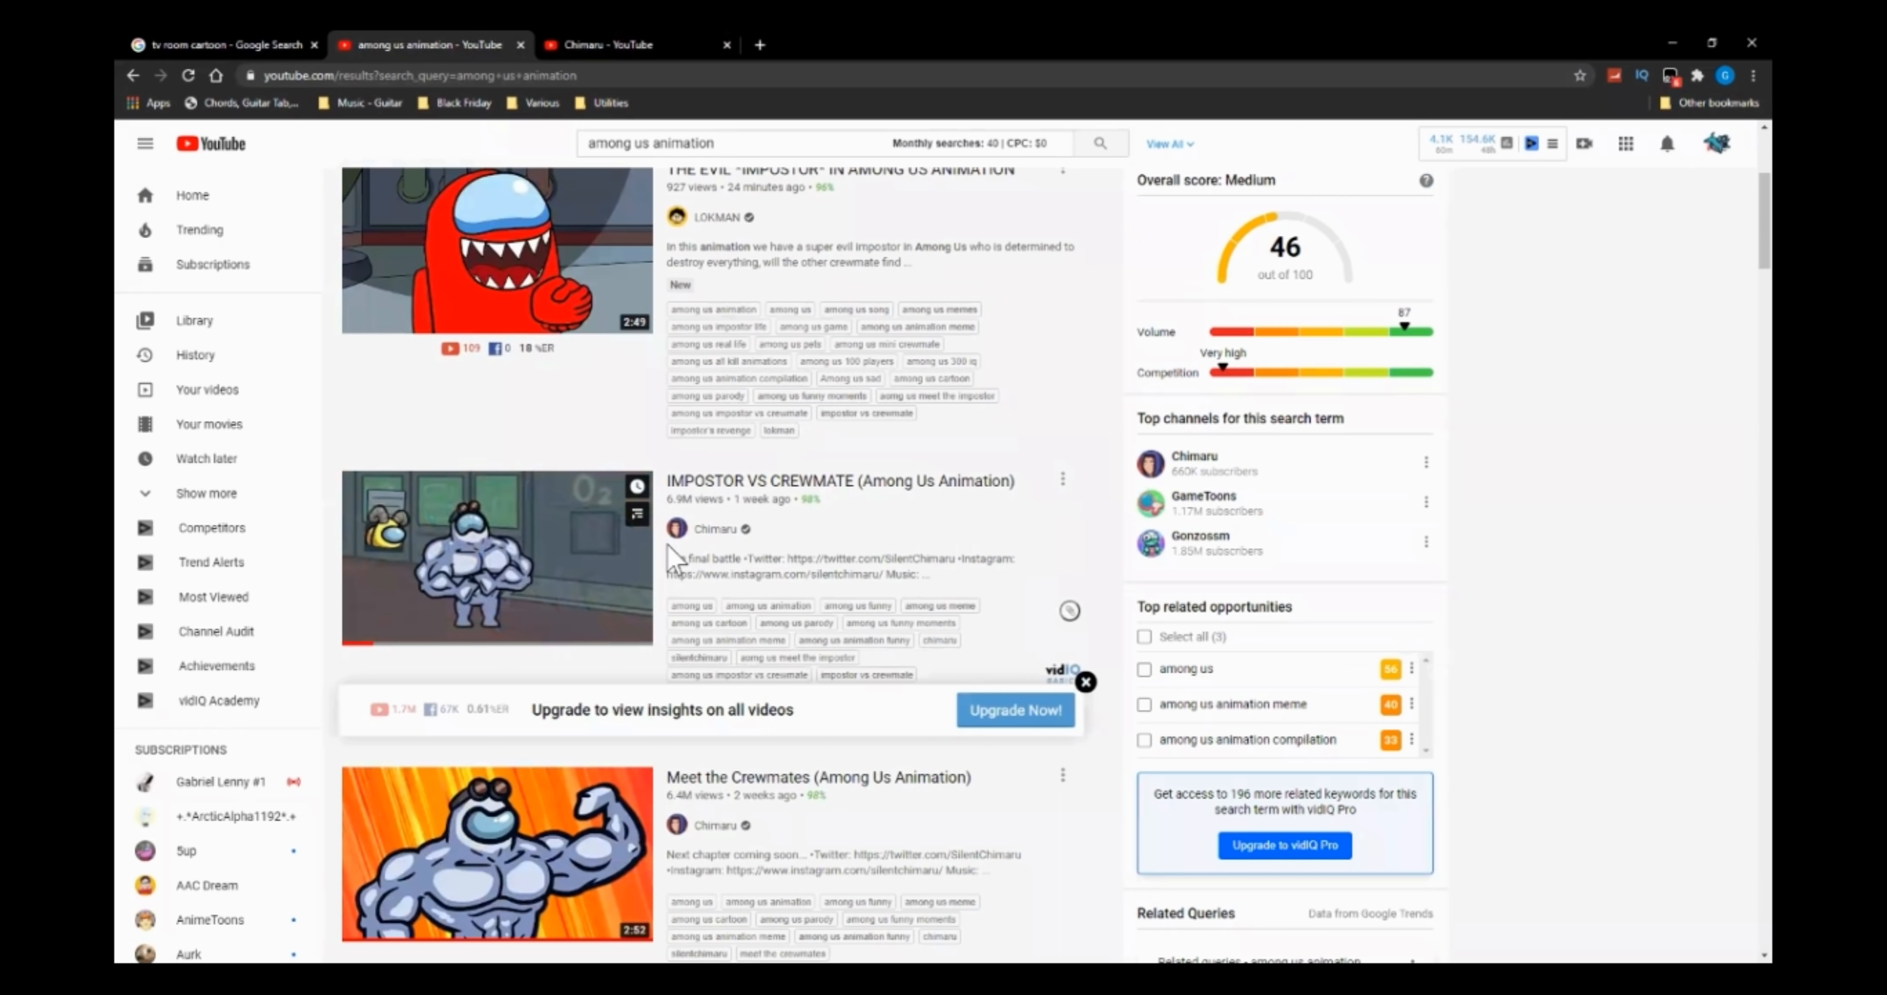
{"action": "scroll", "coordinate": [668, 546], "scroll_direction": "down", "scroll_amount": 10}
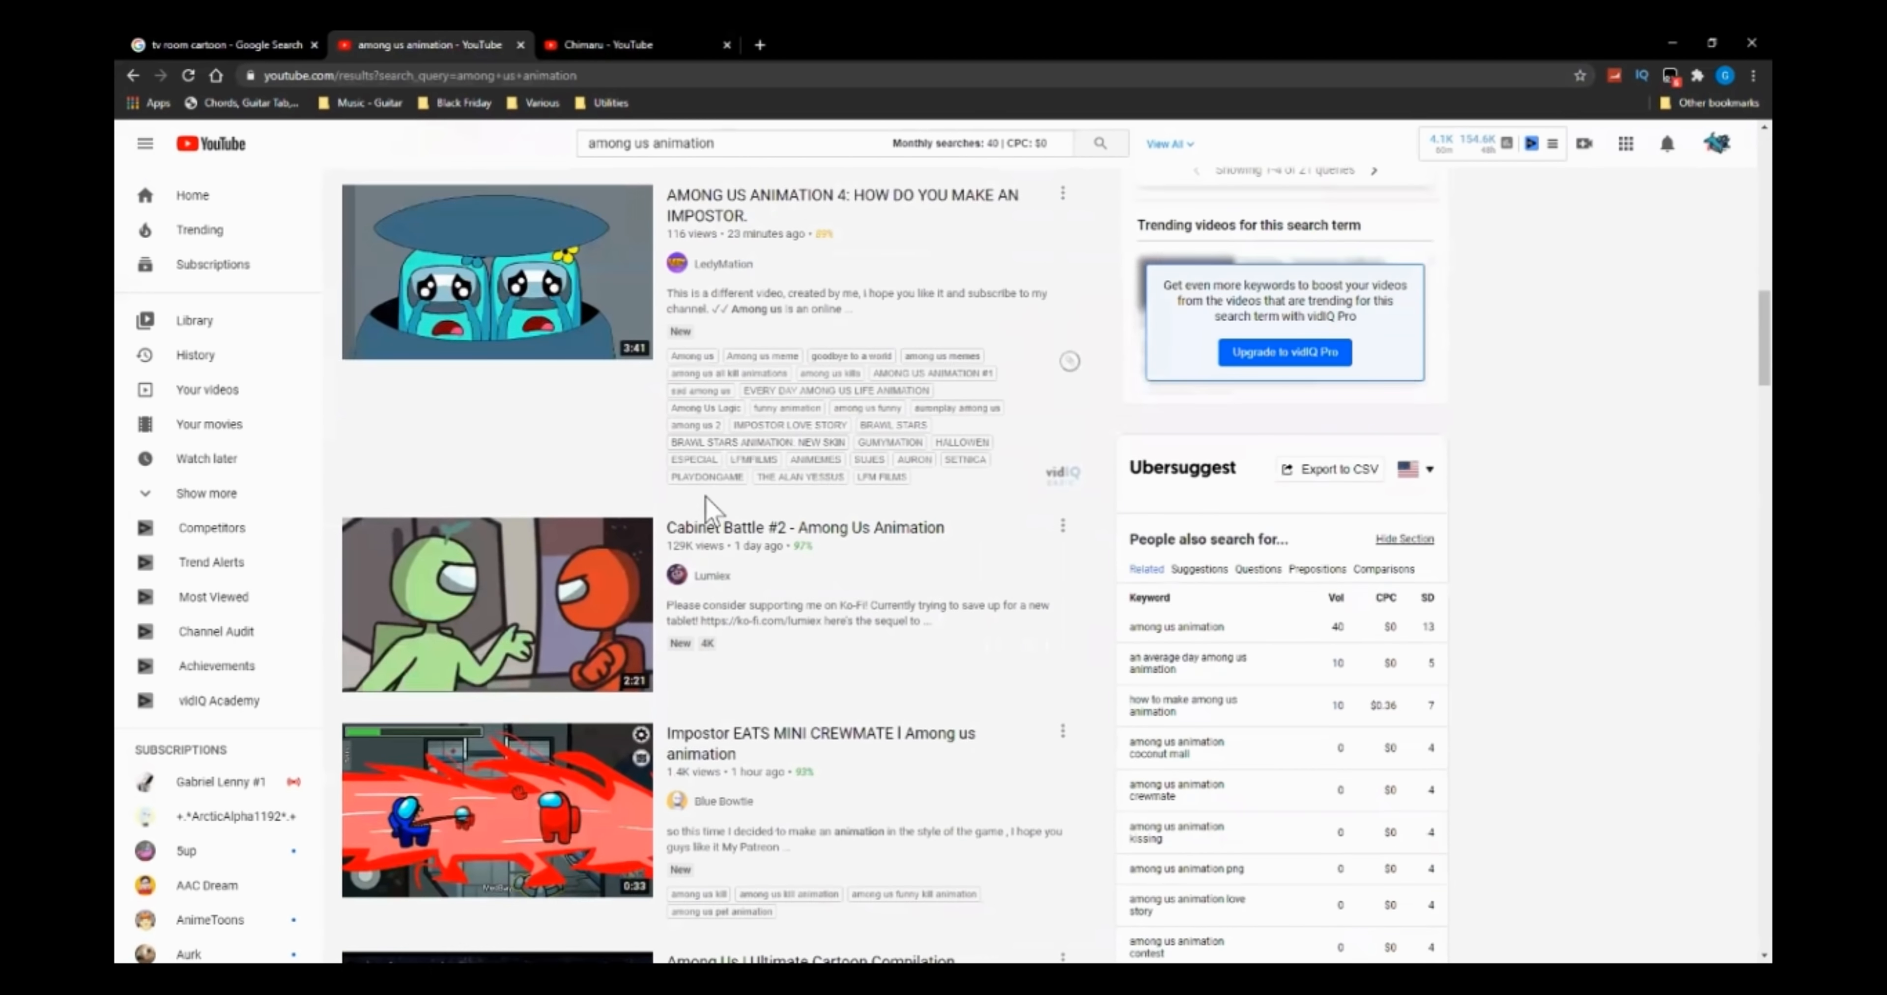
{"action": "scroll", "coordinate": [705, 495], "scroll_direction": "down", "scroll_amount": 8}
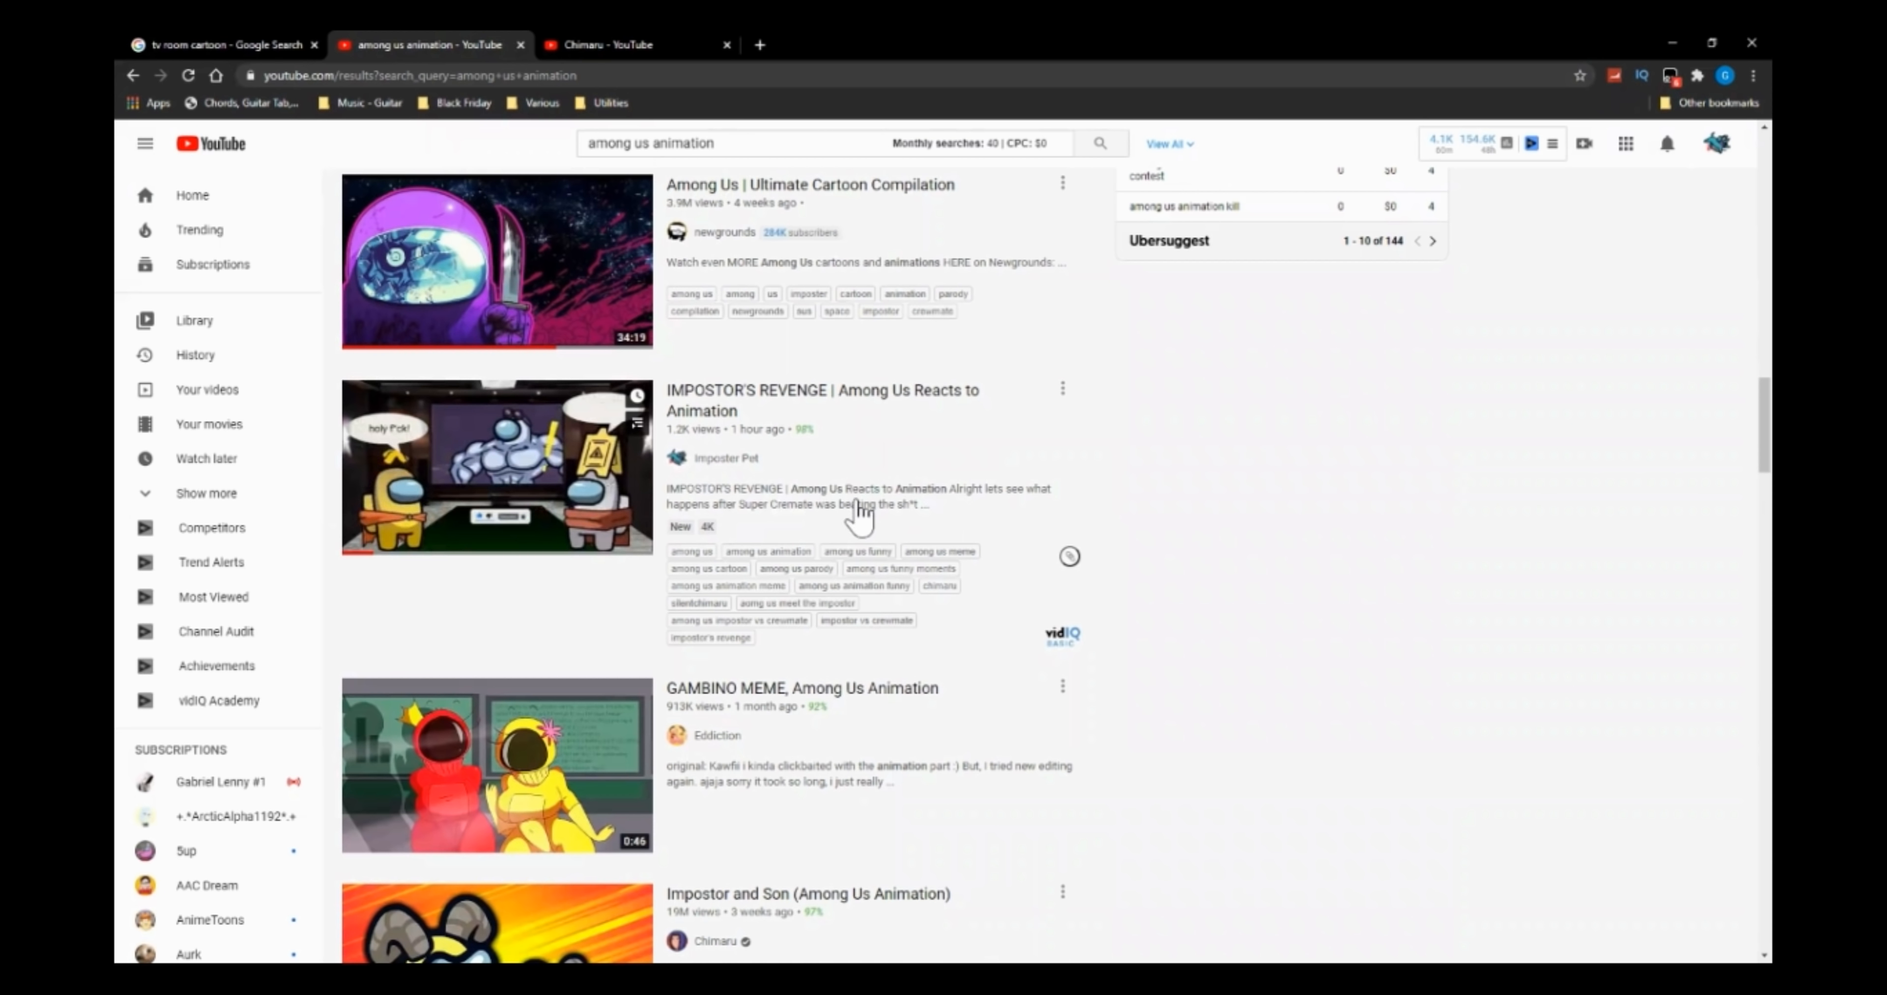
{"action": "scroll", "coordinate": [862, 512], "scroll_direction": "down", "scroll_amount": 1}
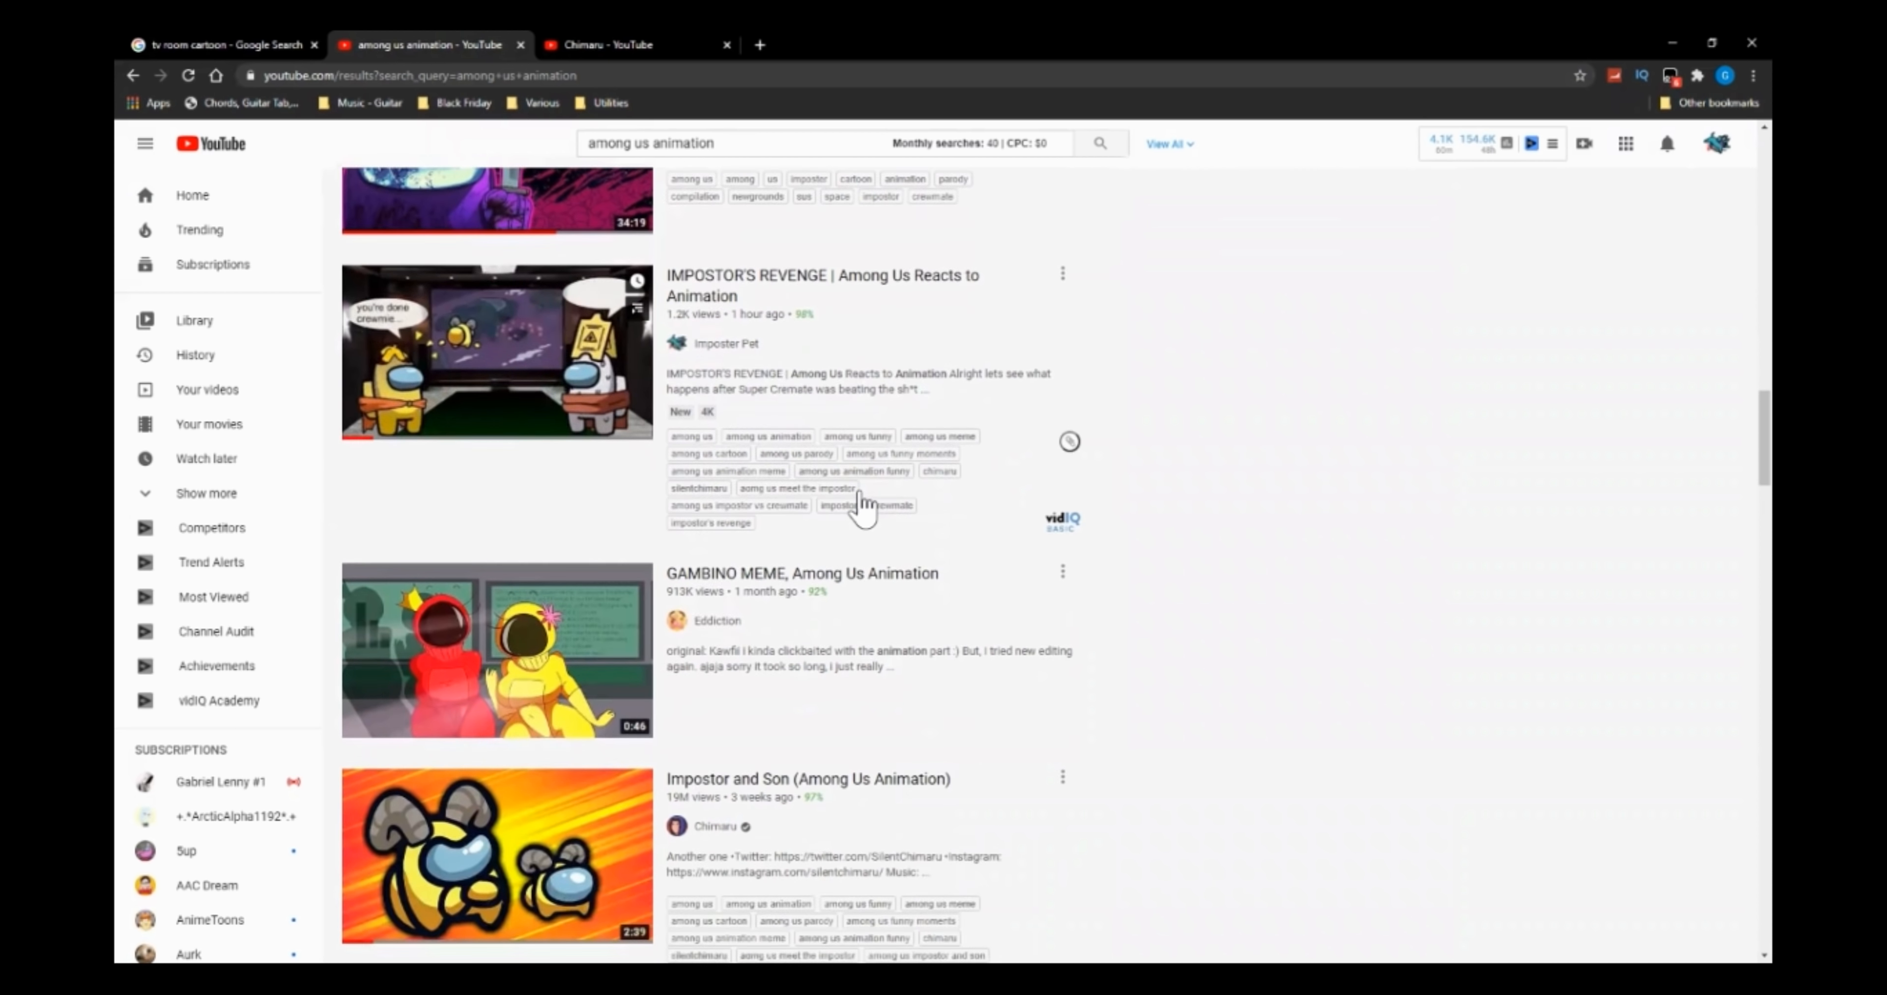
{"action": "scroll", "coordinate": [862, 505], "scroll_direction": "down", "scroll_amount": 1}
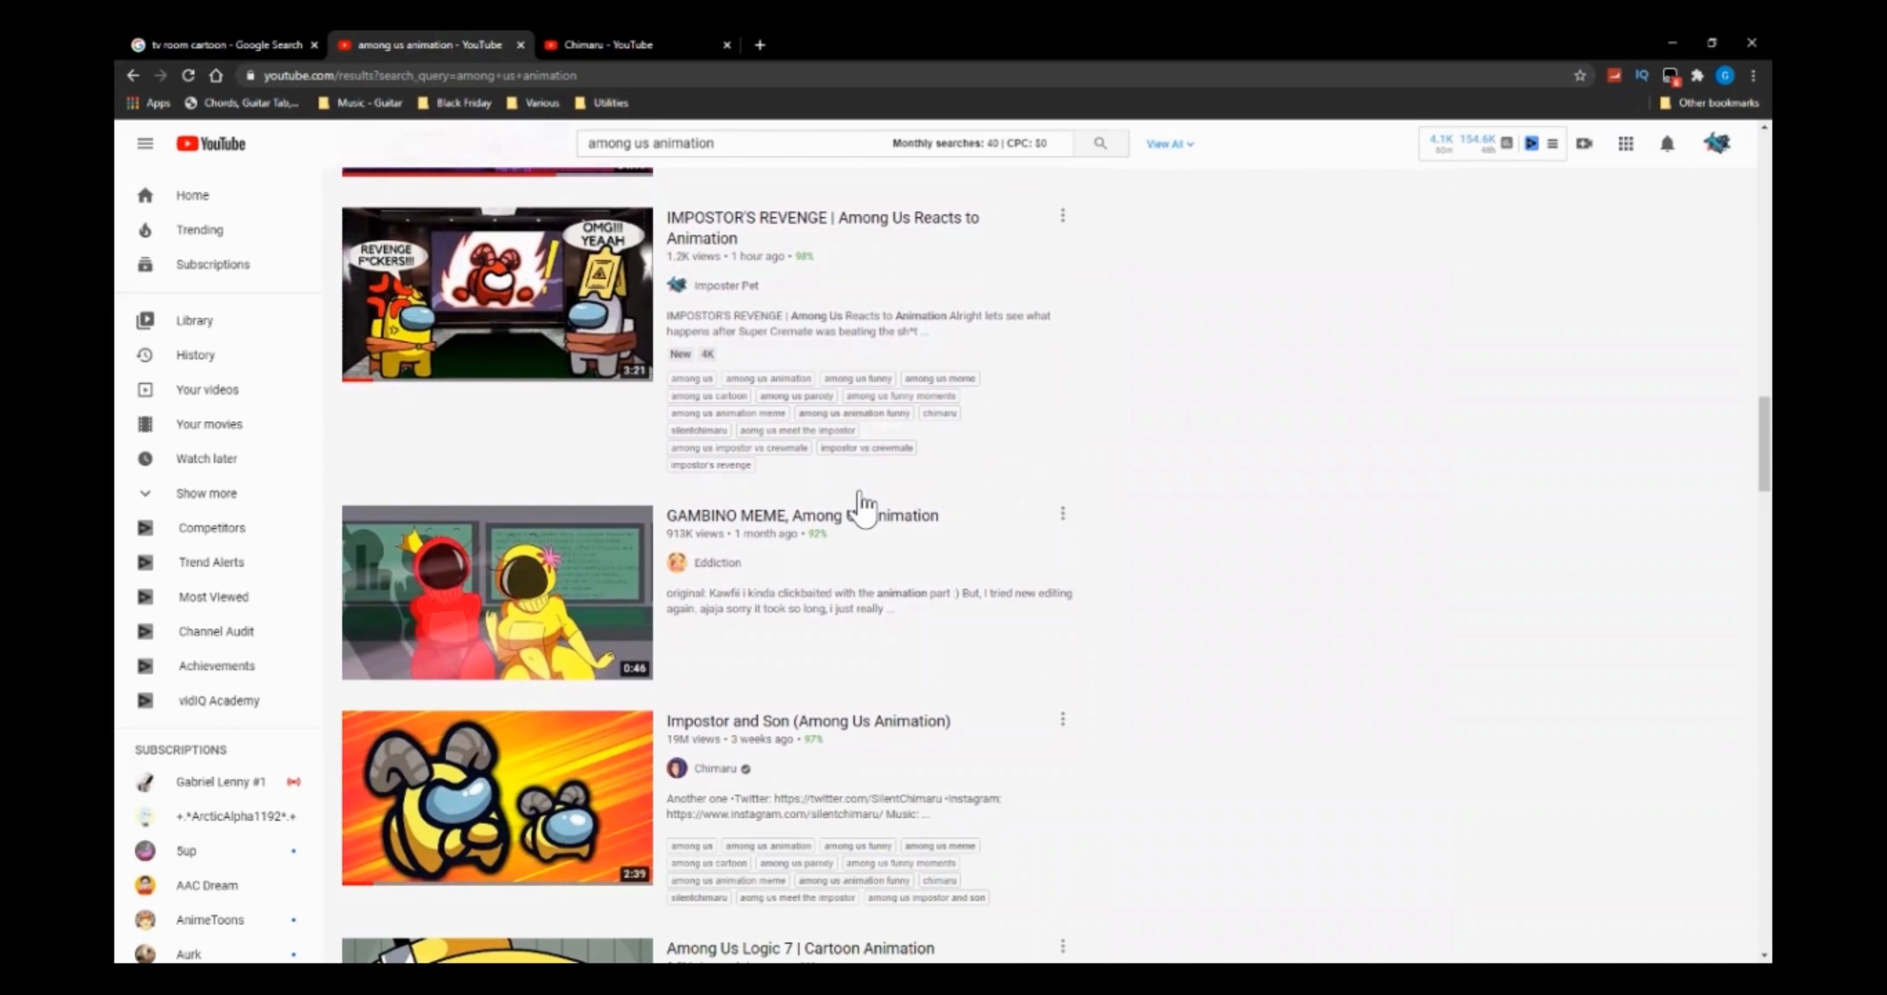
{"action": "scroll", "coordinate": [862, 505], "scroll_direction": "down", "scroll_amount": 1}
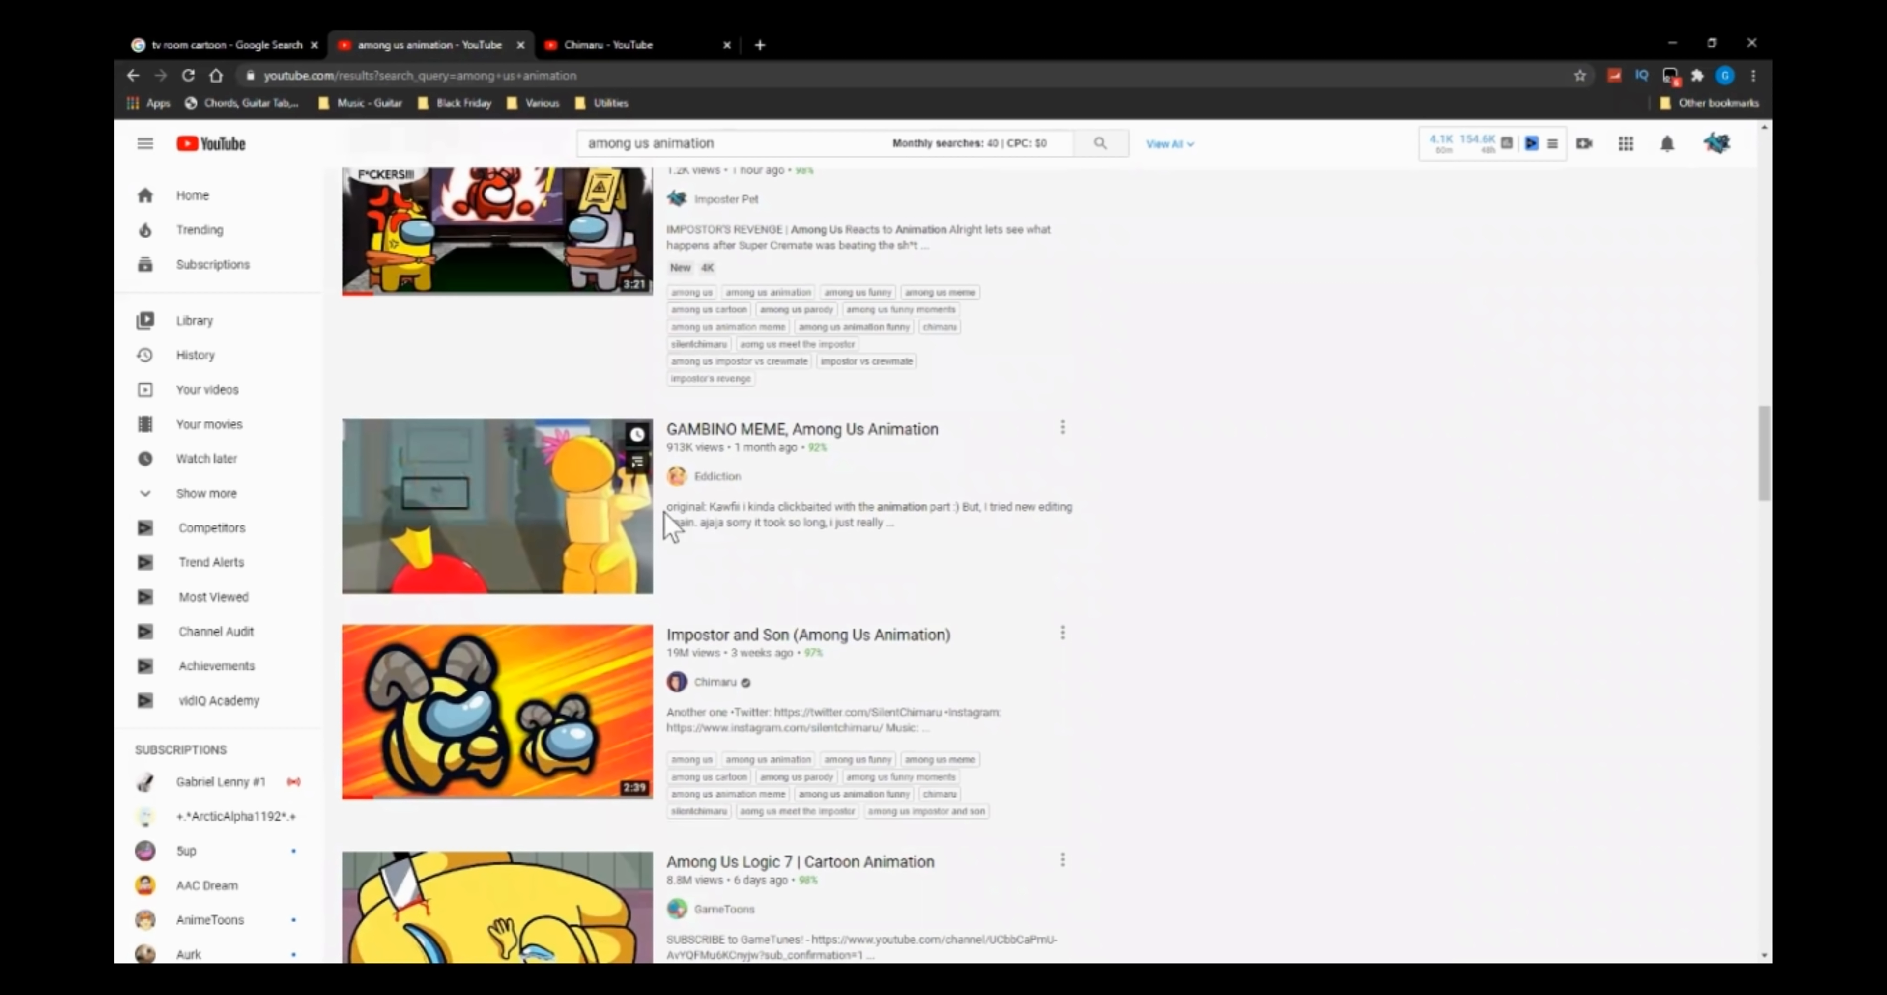
{"action": "left_click", "coordinate": [747, 433]}
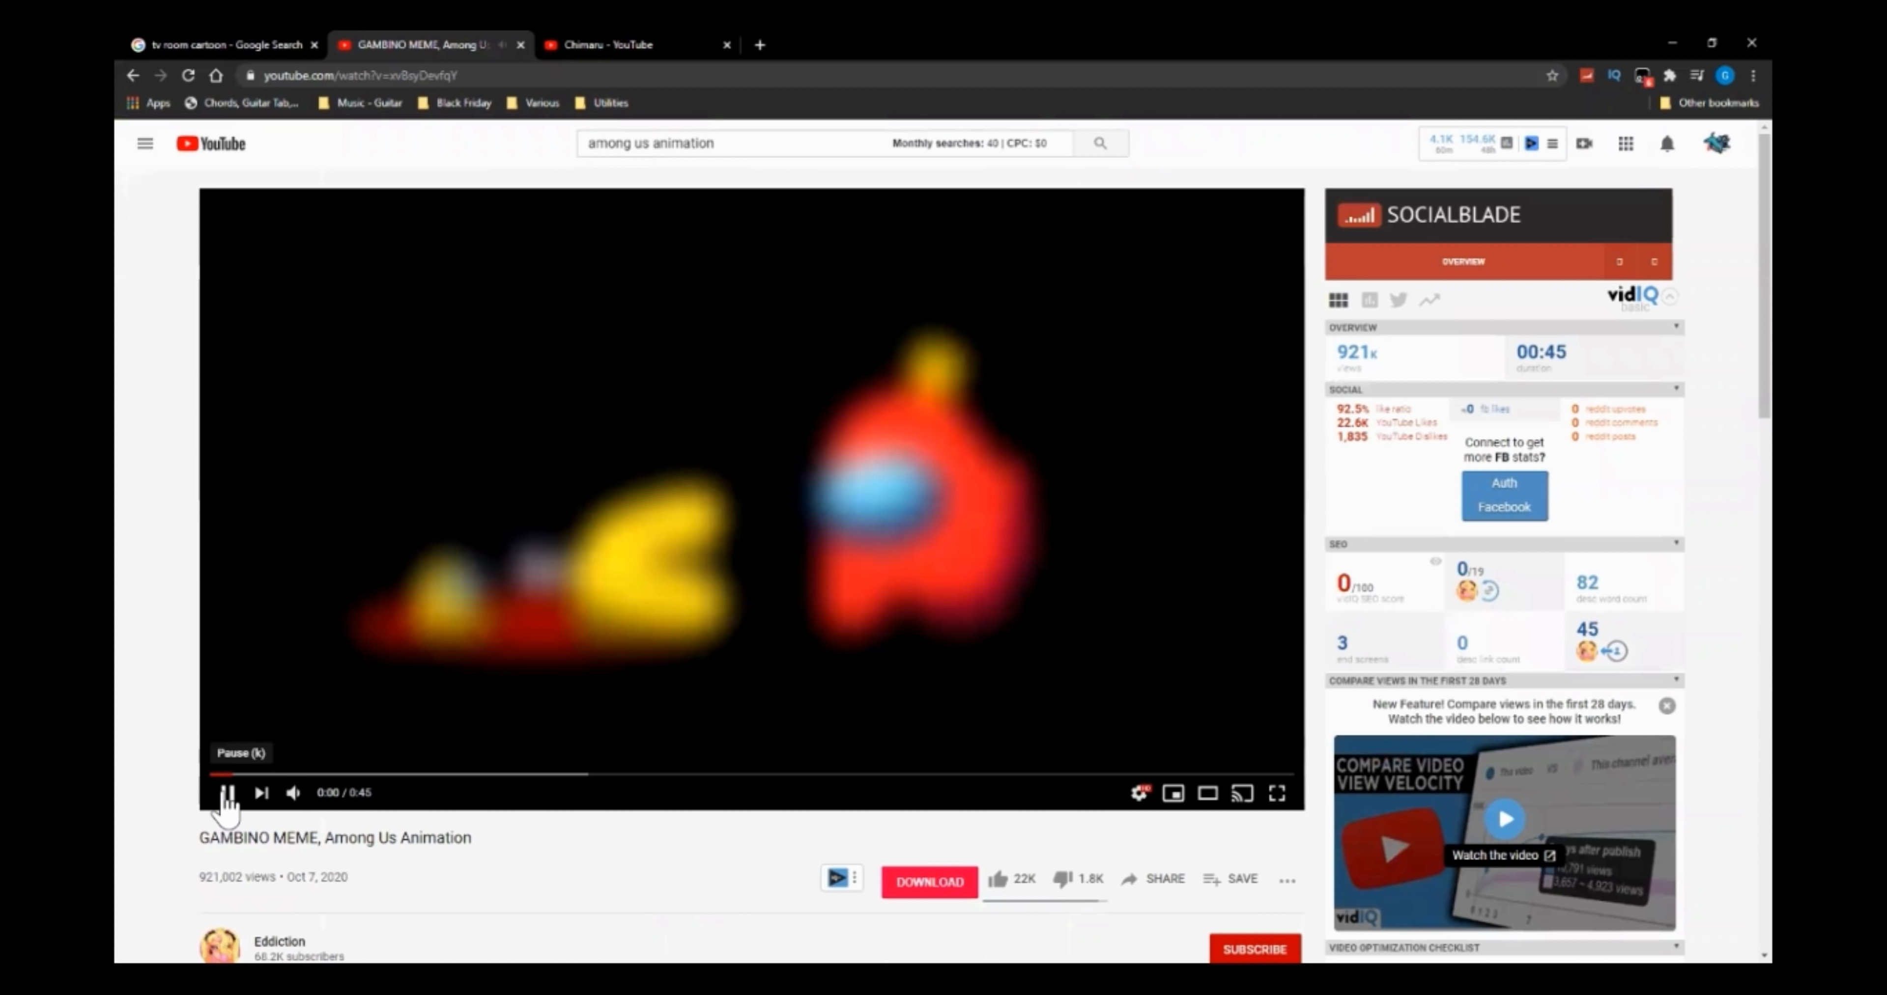
{"action": "left_click", "coordinate": [227, 796]}
Subscribe to the Eddiction channel from the video page and set its notifications to All
{"action": "scroll", "coordinate": [168, 754], "scroll_direction": "down", "scroll_amount": 3}
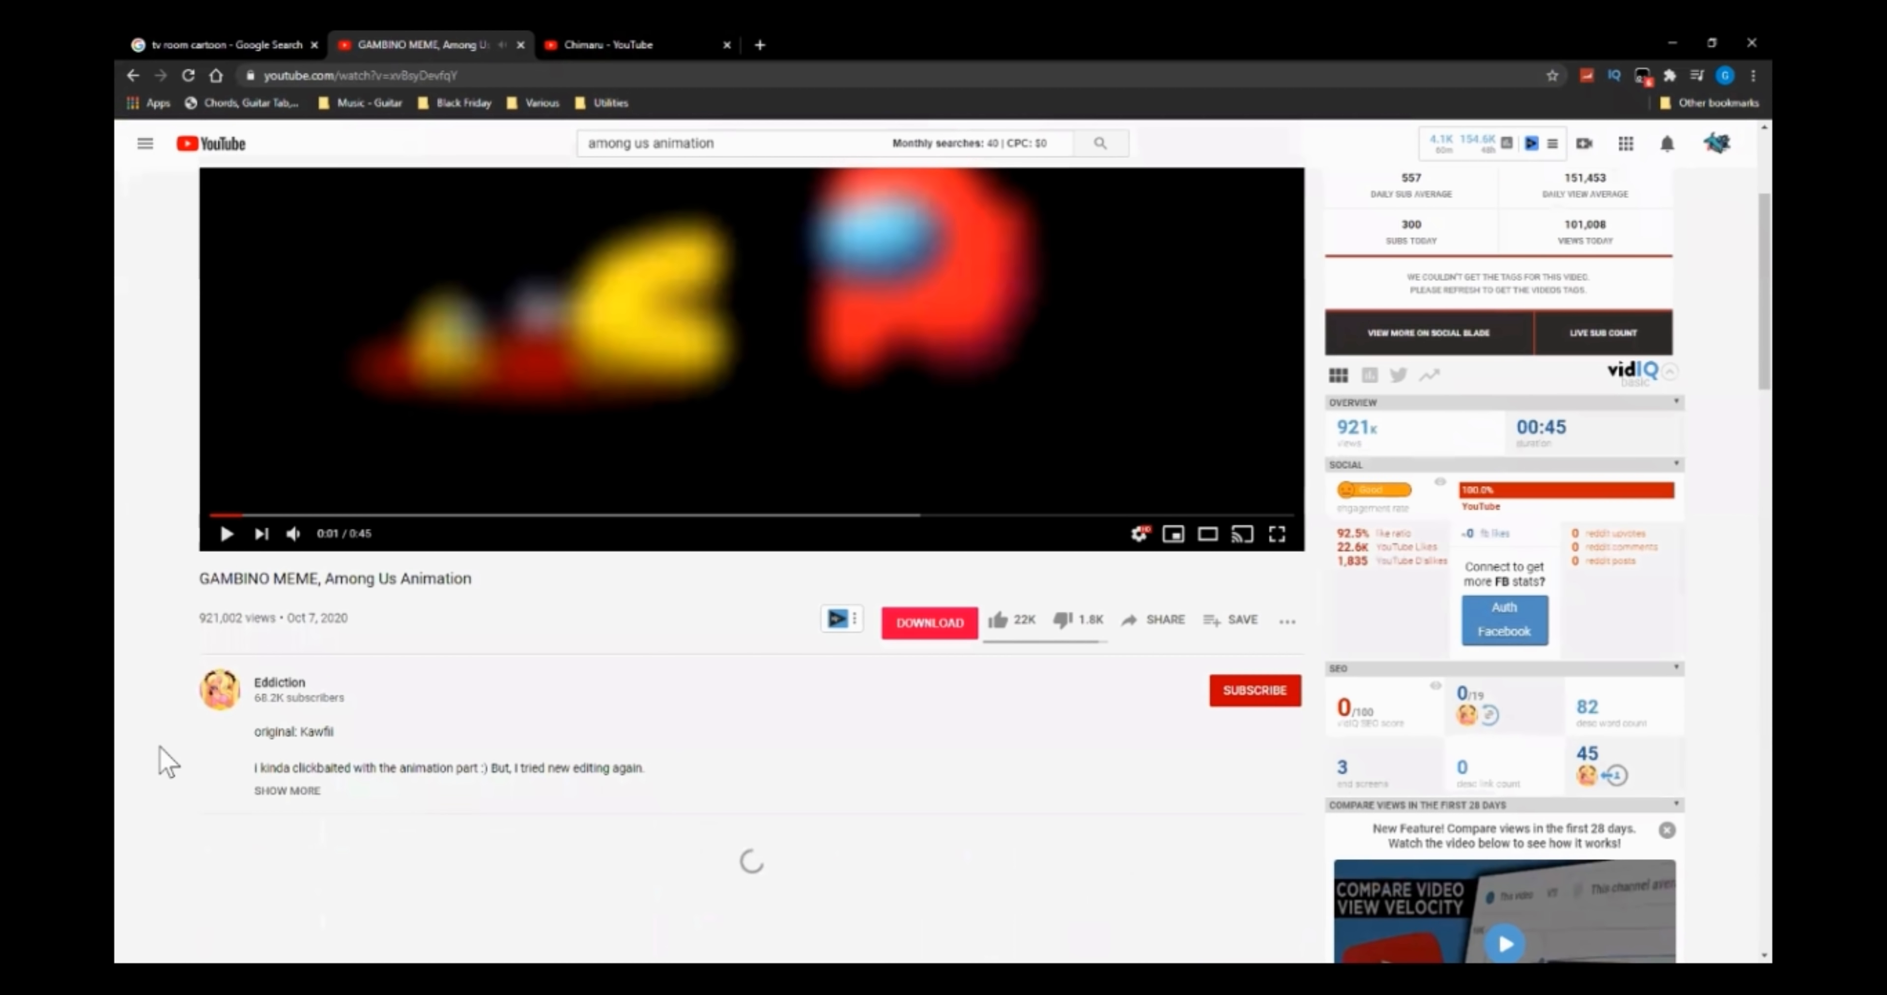
{"action": "scroll", "coordinate": [167, 761], "scroll_direction": "up", "scroll_amount": 2}
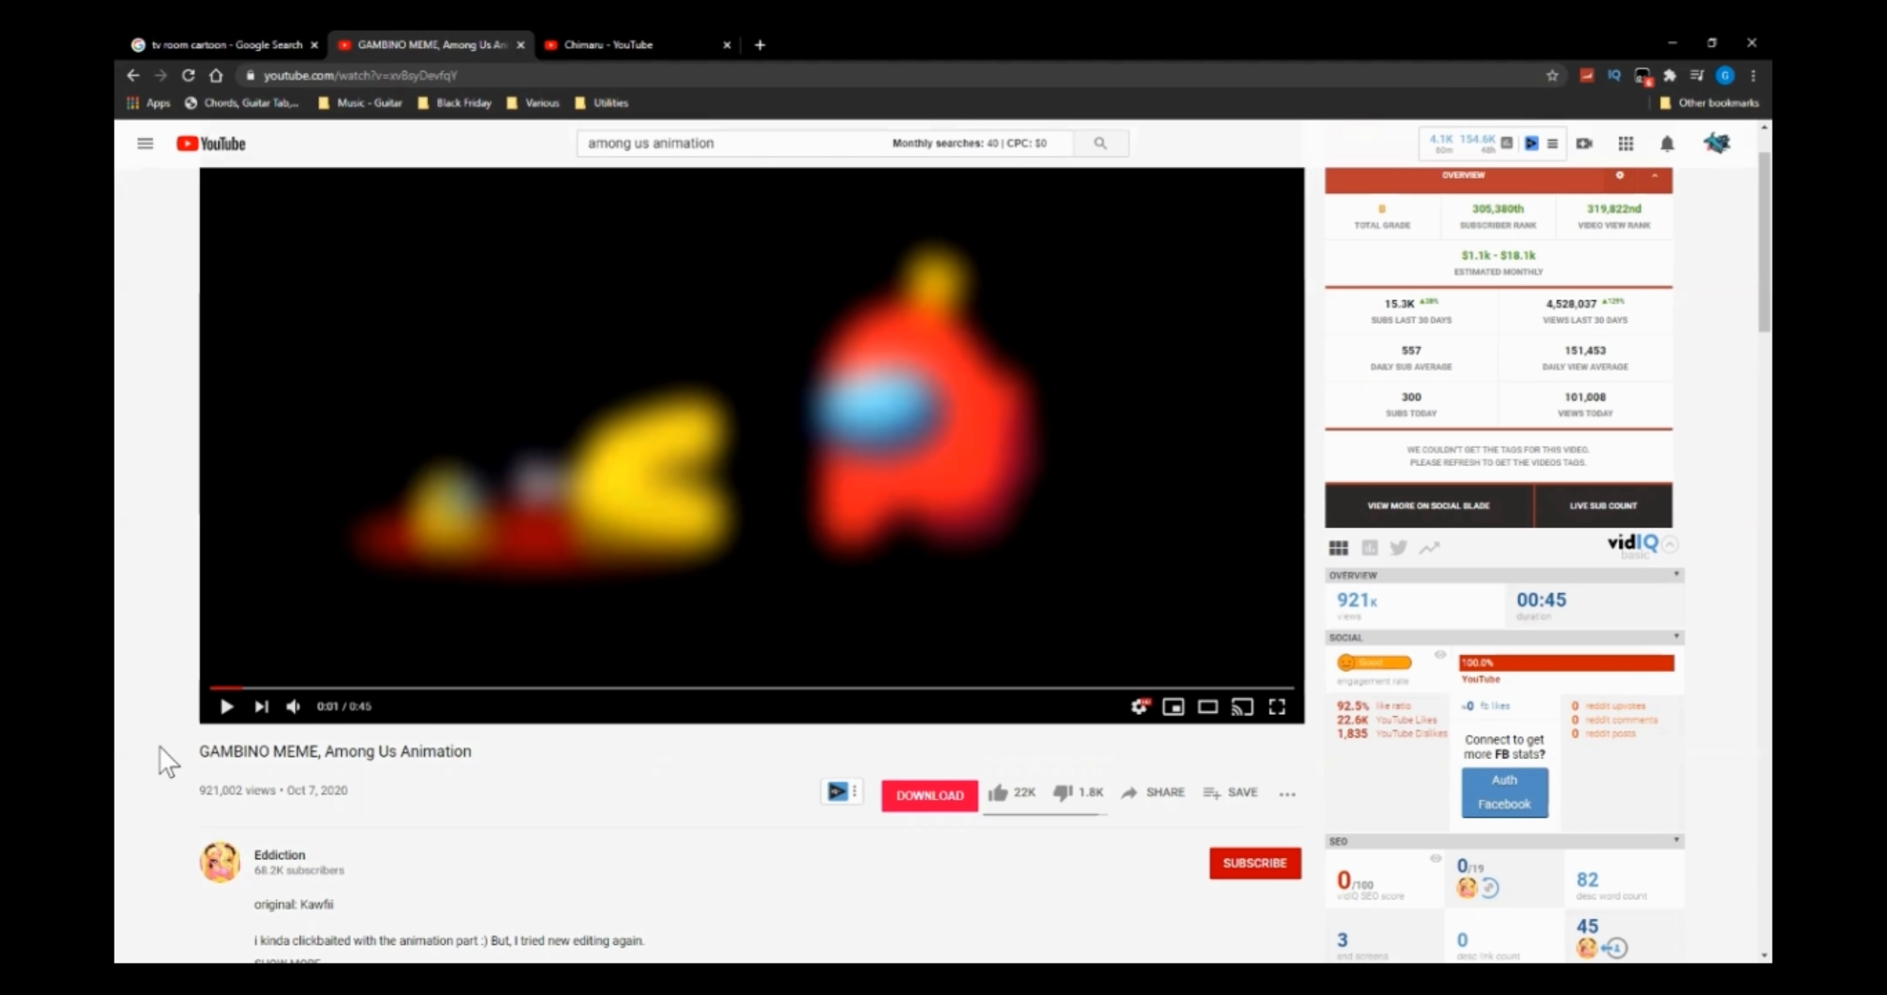
{"action": "left_click", "coordinate": [1243, 871]}
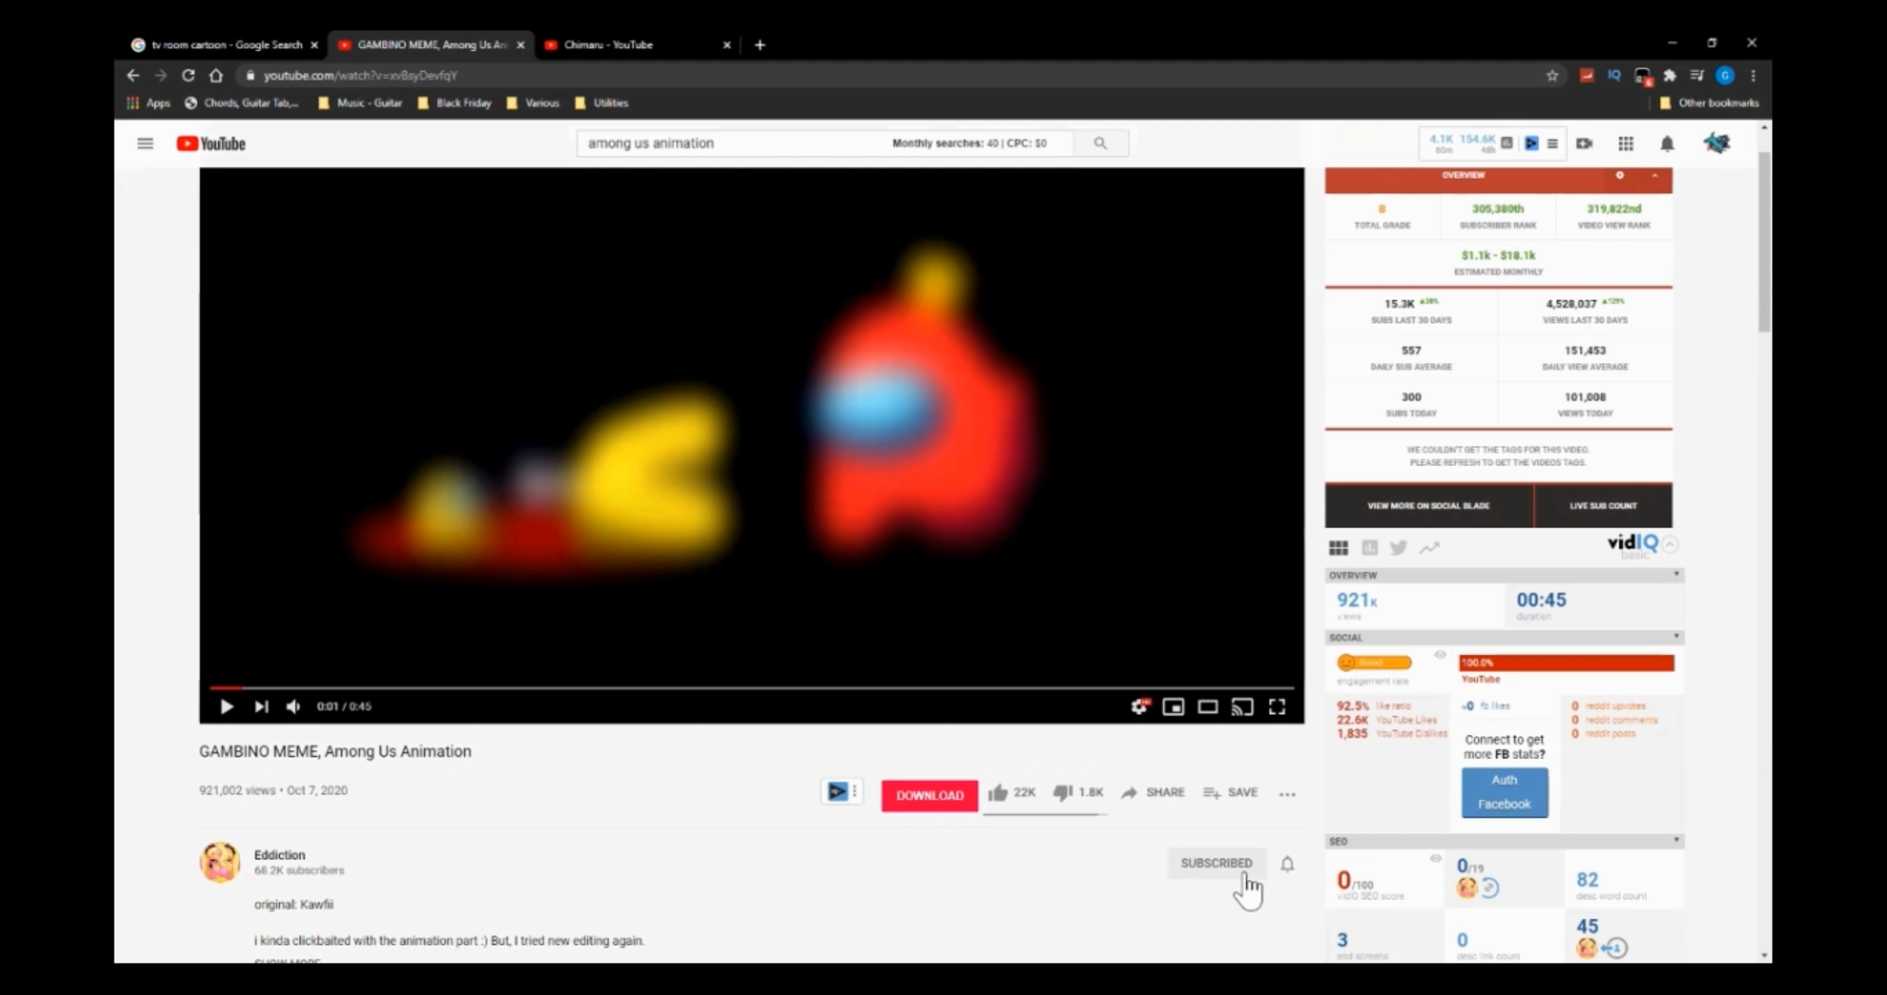
{"action": "left_click", "coordinate": [1286, 864]}
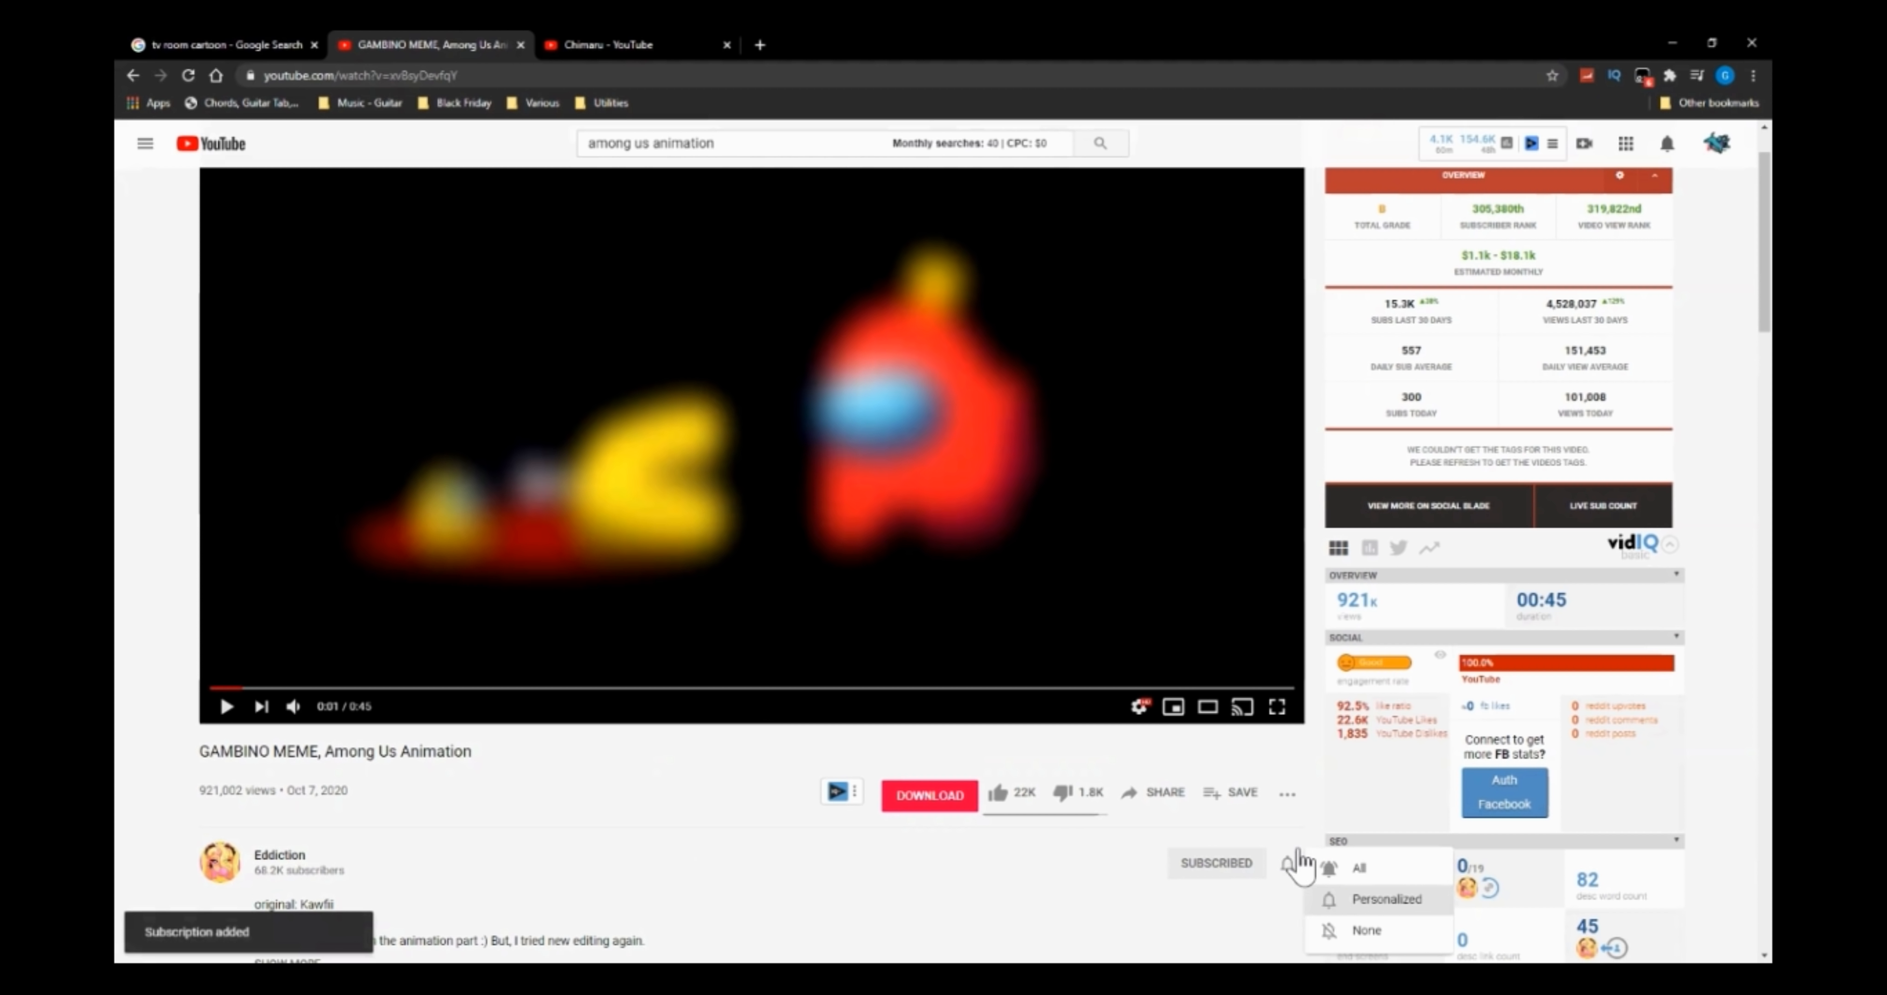
{"action": "left_click", "coordinate": [1356, 870]}
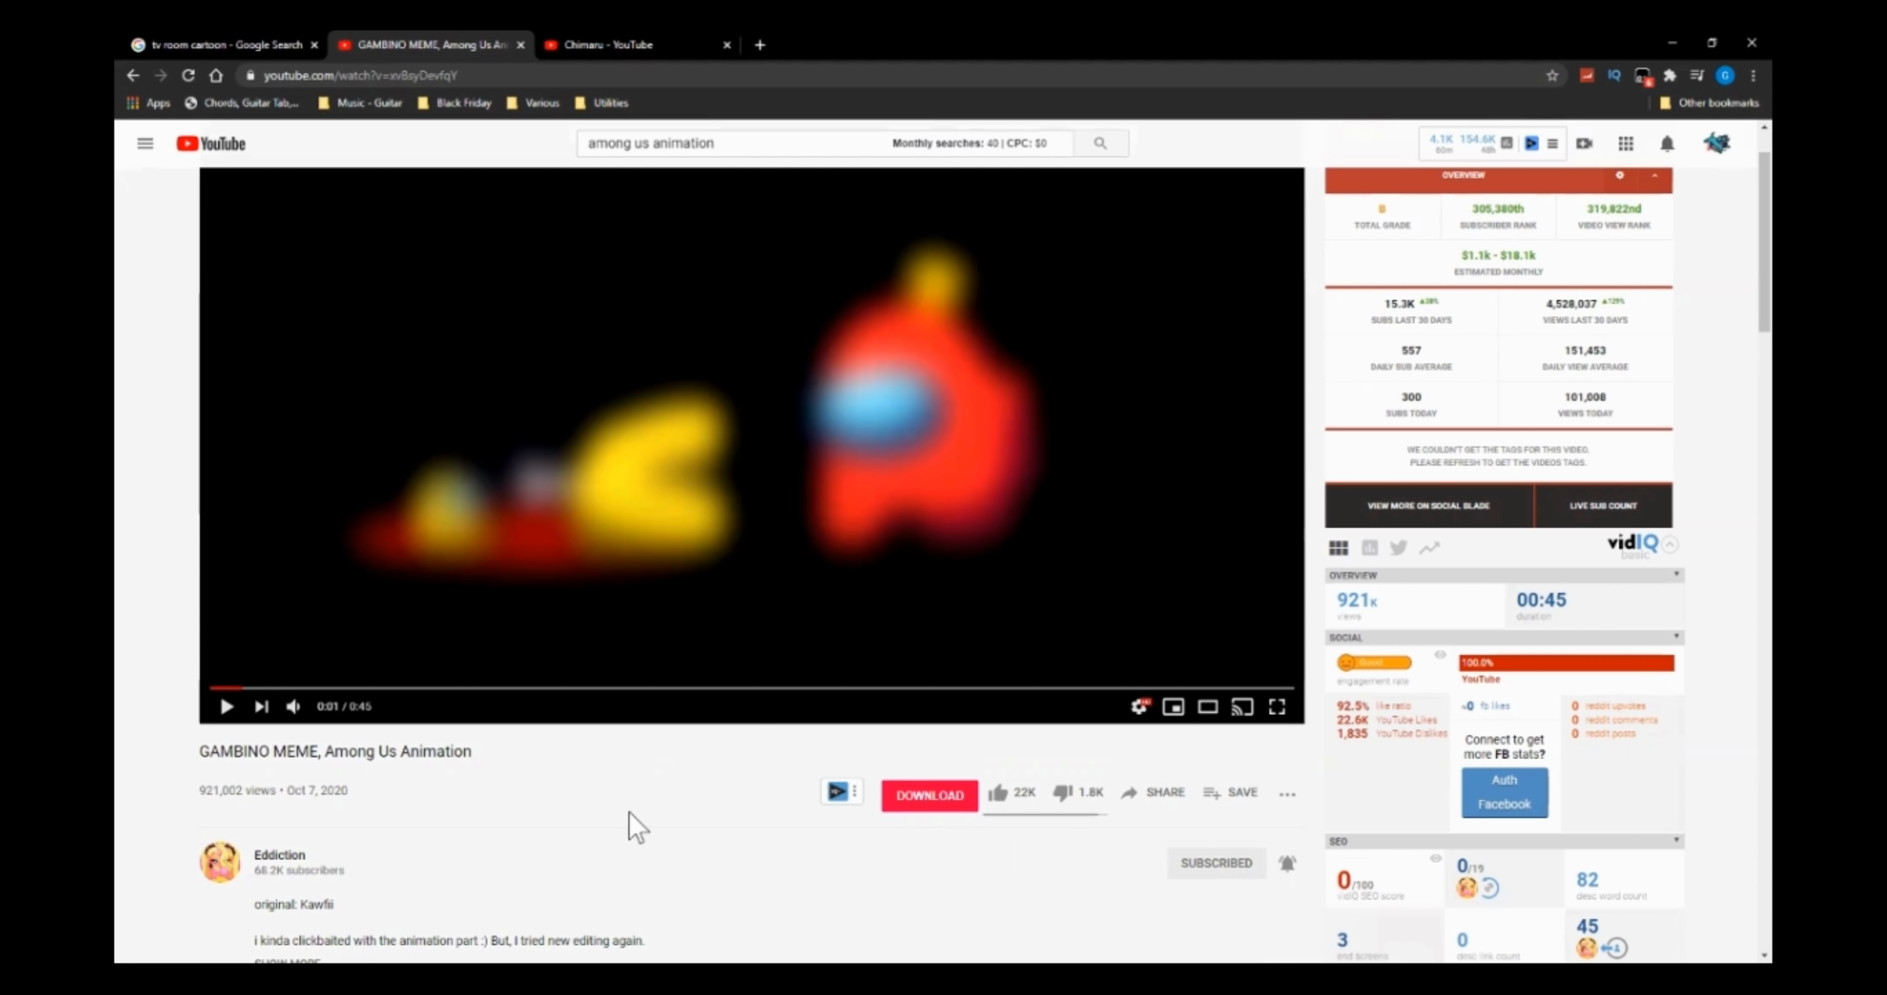
Play the opening of the GAMBINO MEME video and pause it at about 0:12
{"action": "scroll", "coordinate": [656, 831], "scroll_direction": "down", "scroll_amount": 2}
{"action": "scroll", "coordinate": [653, 830], "scroll_direction": "up", "scroll_amount": 2}
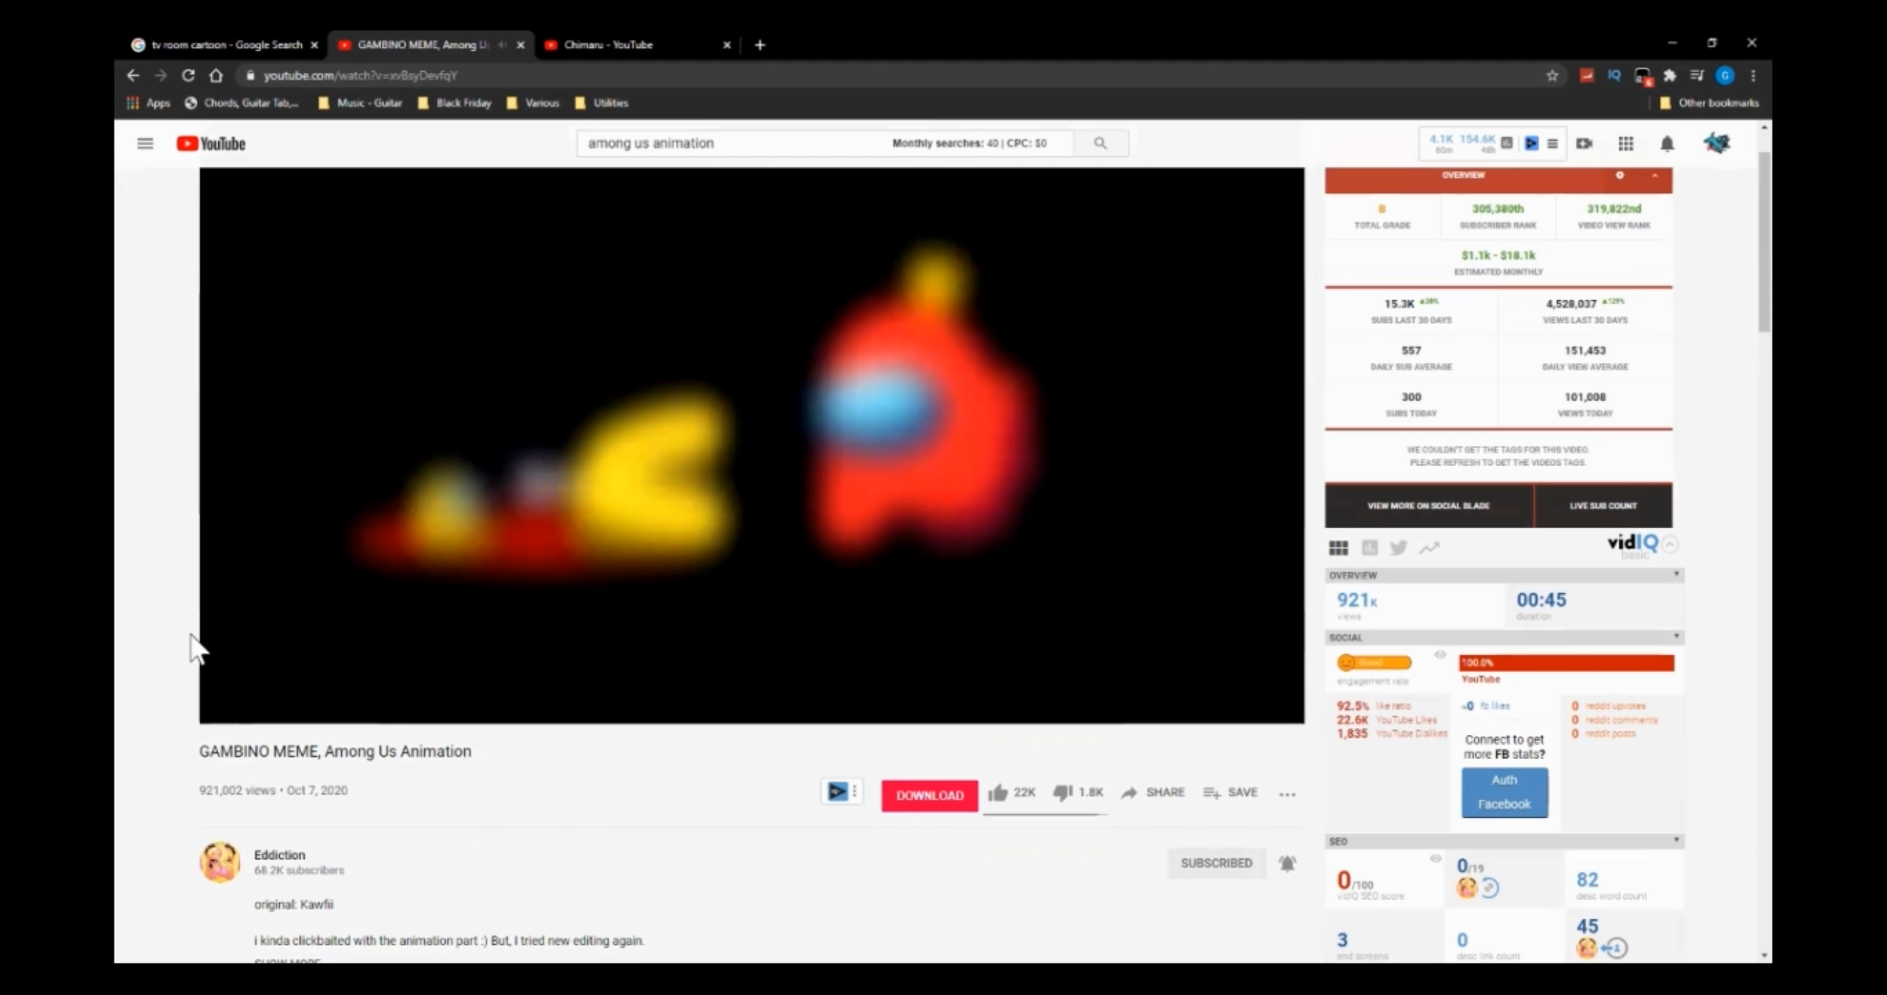
{"action": "left_click", "coordinate": [697, 614]}
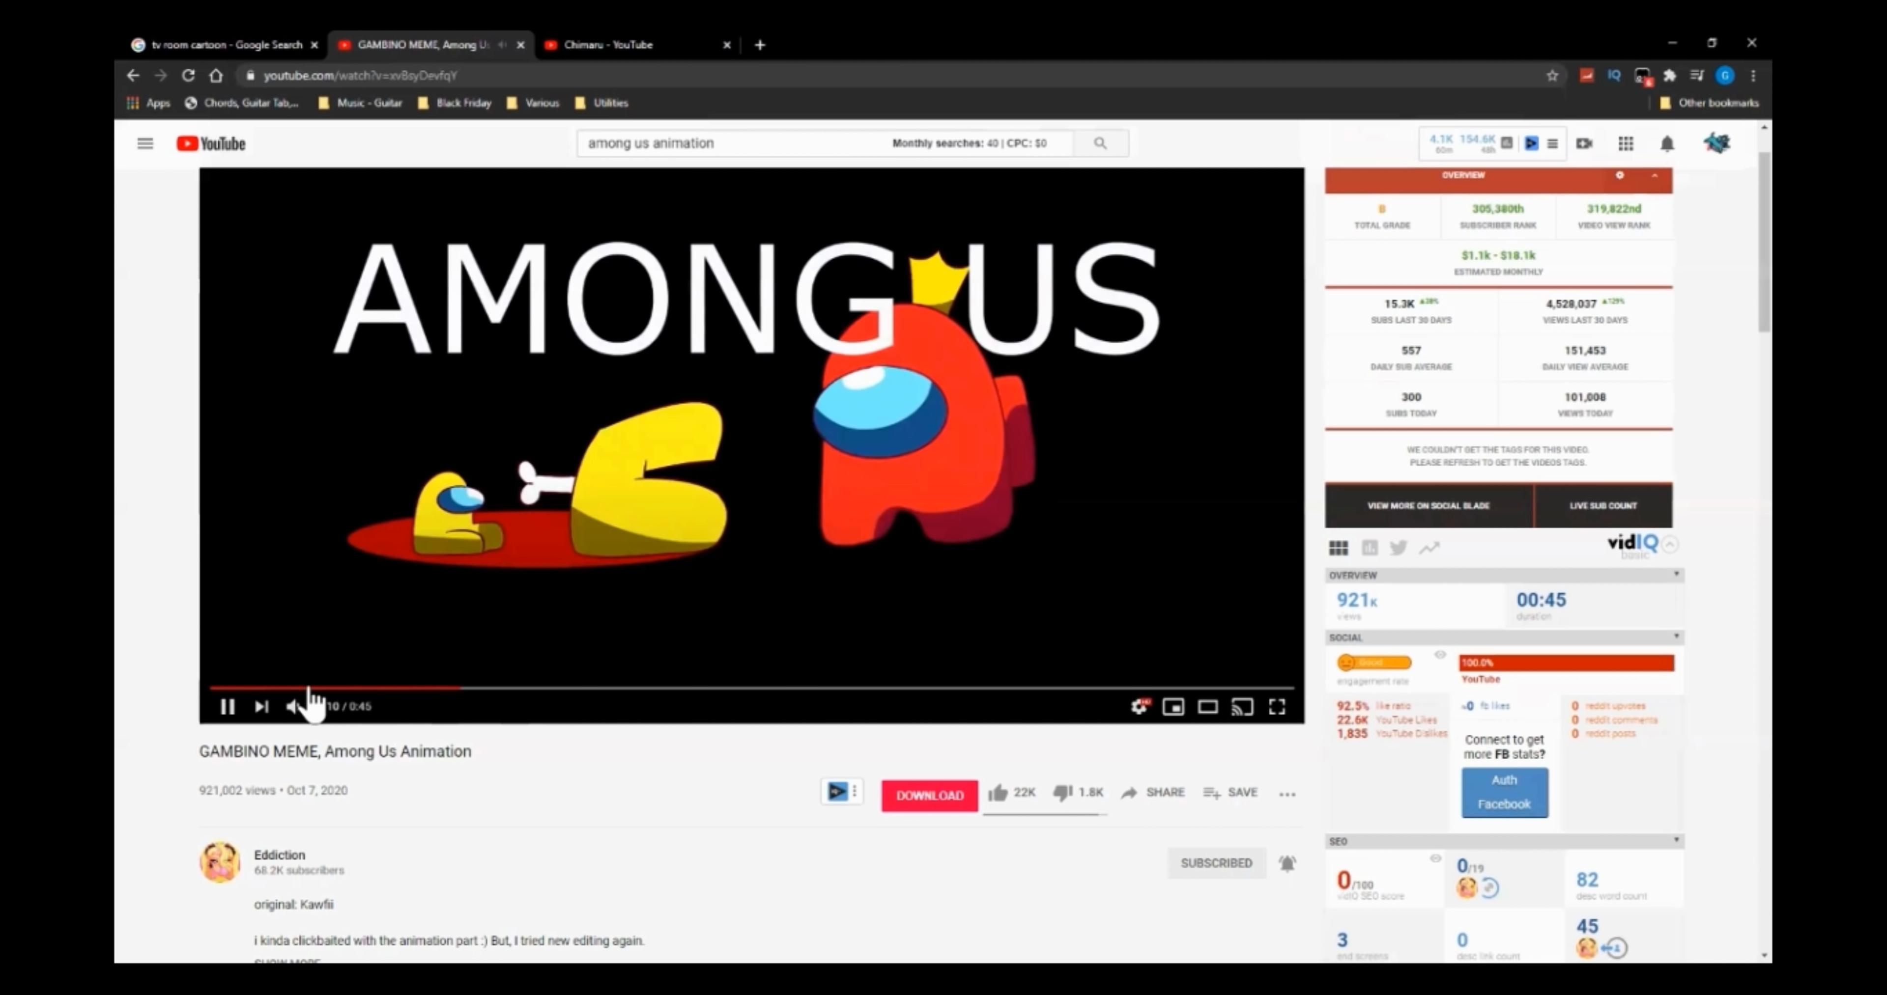
{"action": "left_click", "coordinate": [225, 710]}
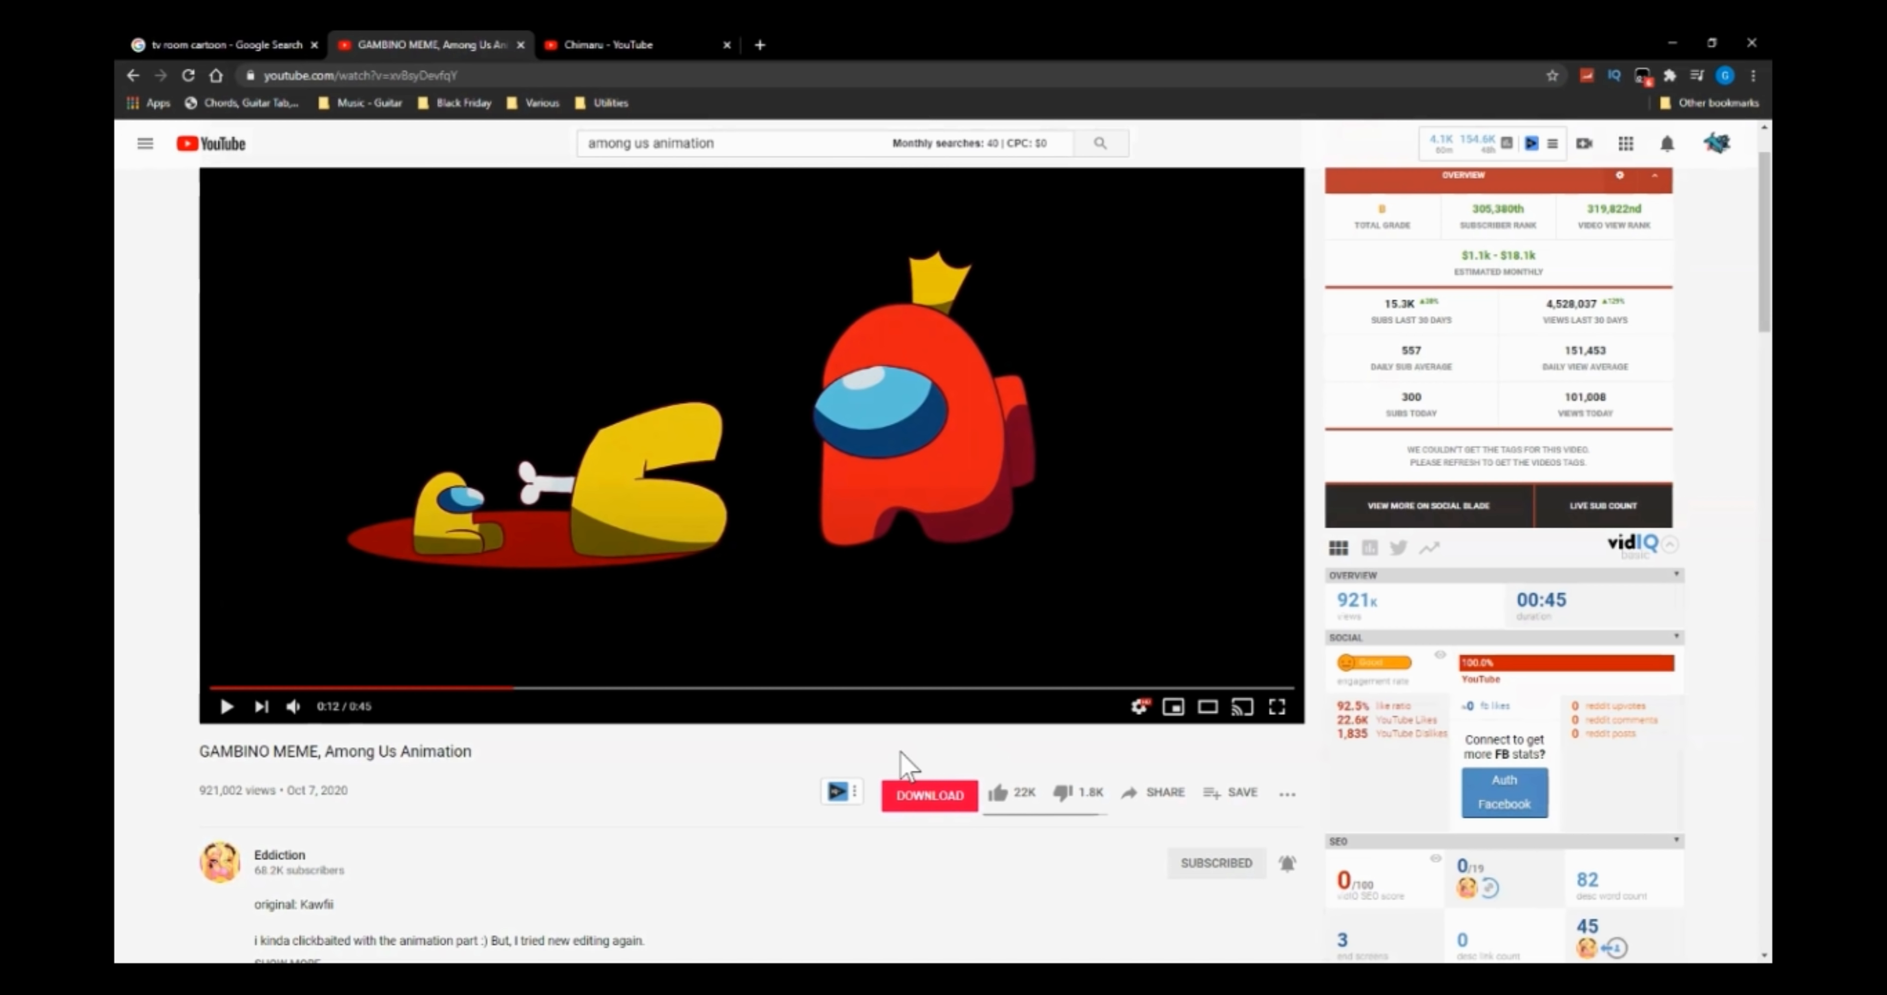
Download the GAMBINO MEME video as a 1080p MP4 through y2mate.com, closing the Chimaru tab and the advertising tabs
{"action": "left_click", "coordinate": [924, 795]}
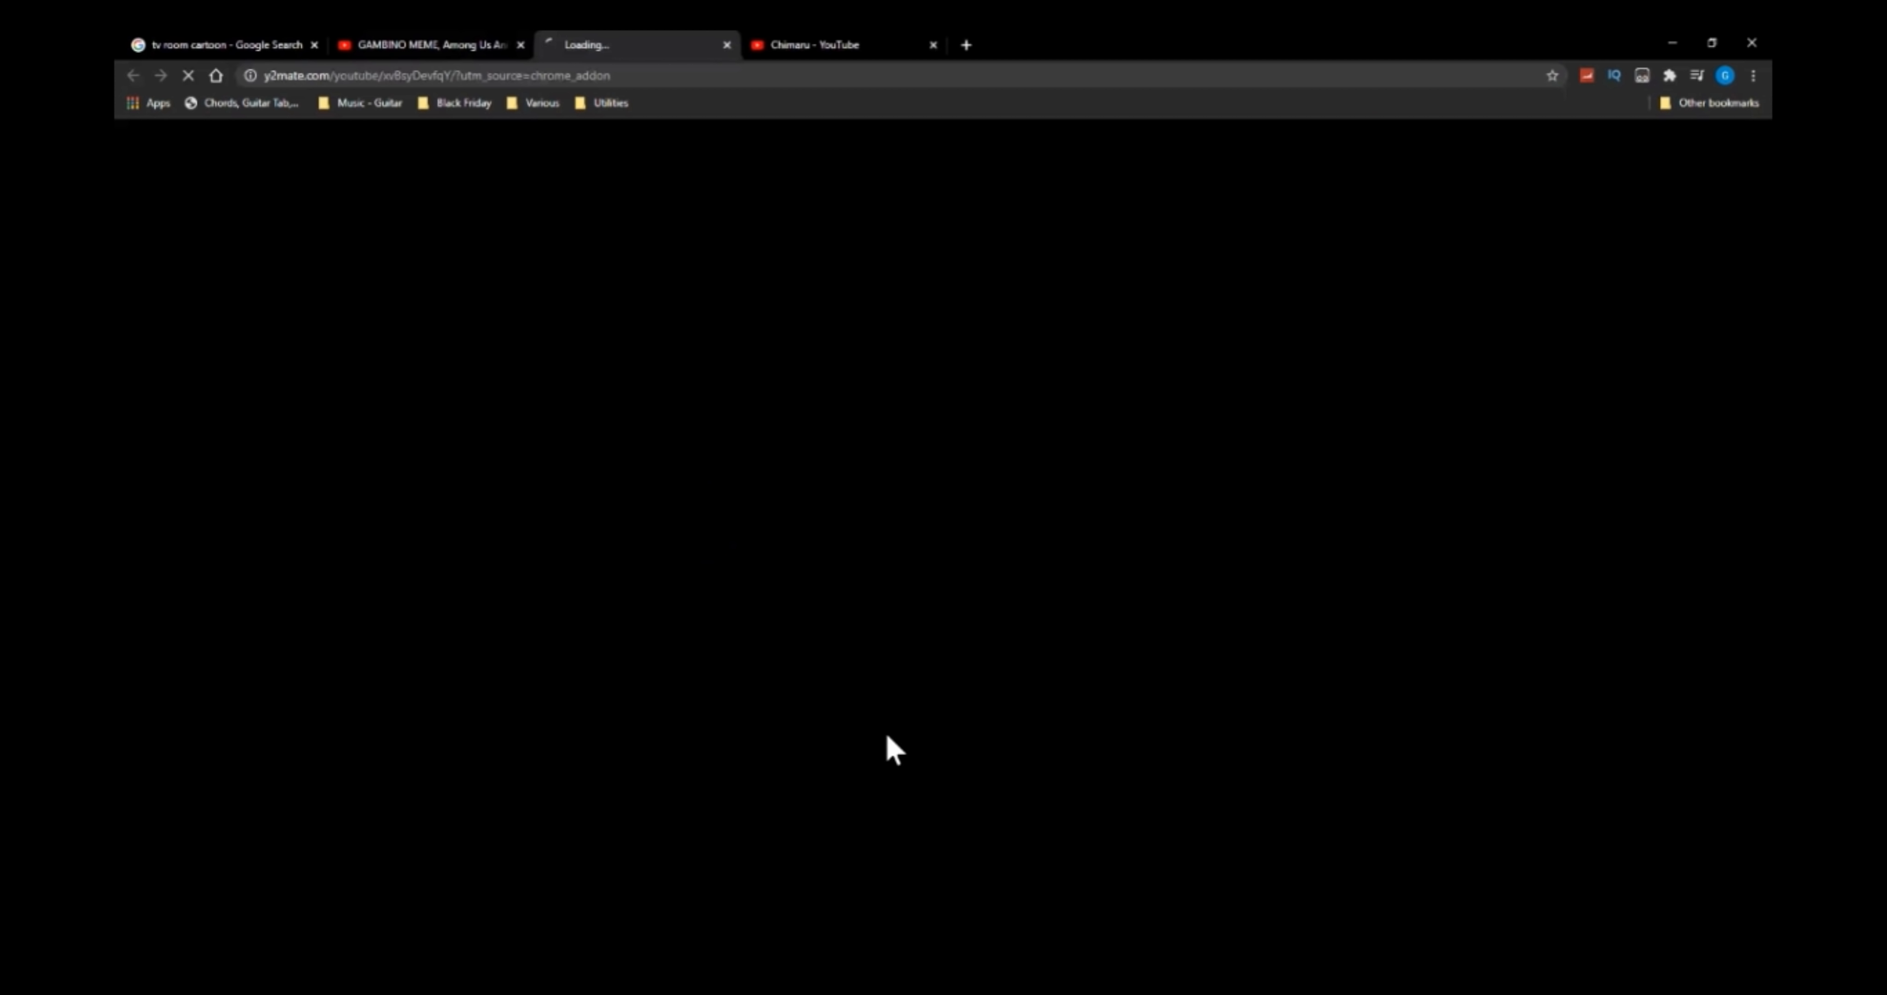
{"action": "left_click", "coordinate": [770, 41]}
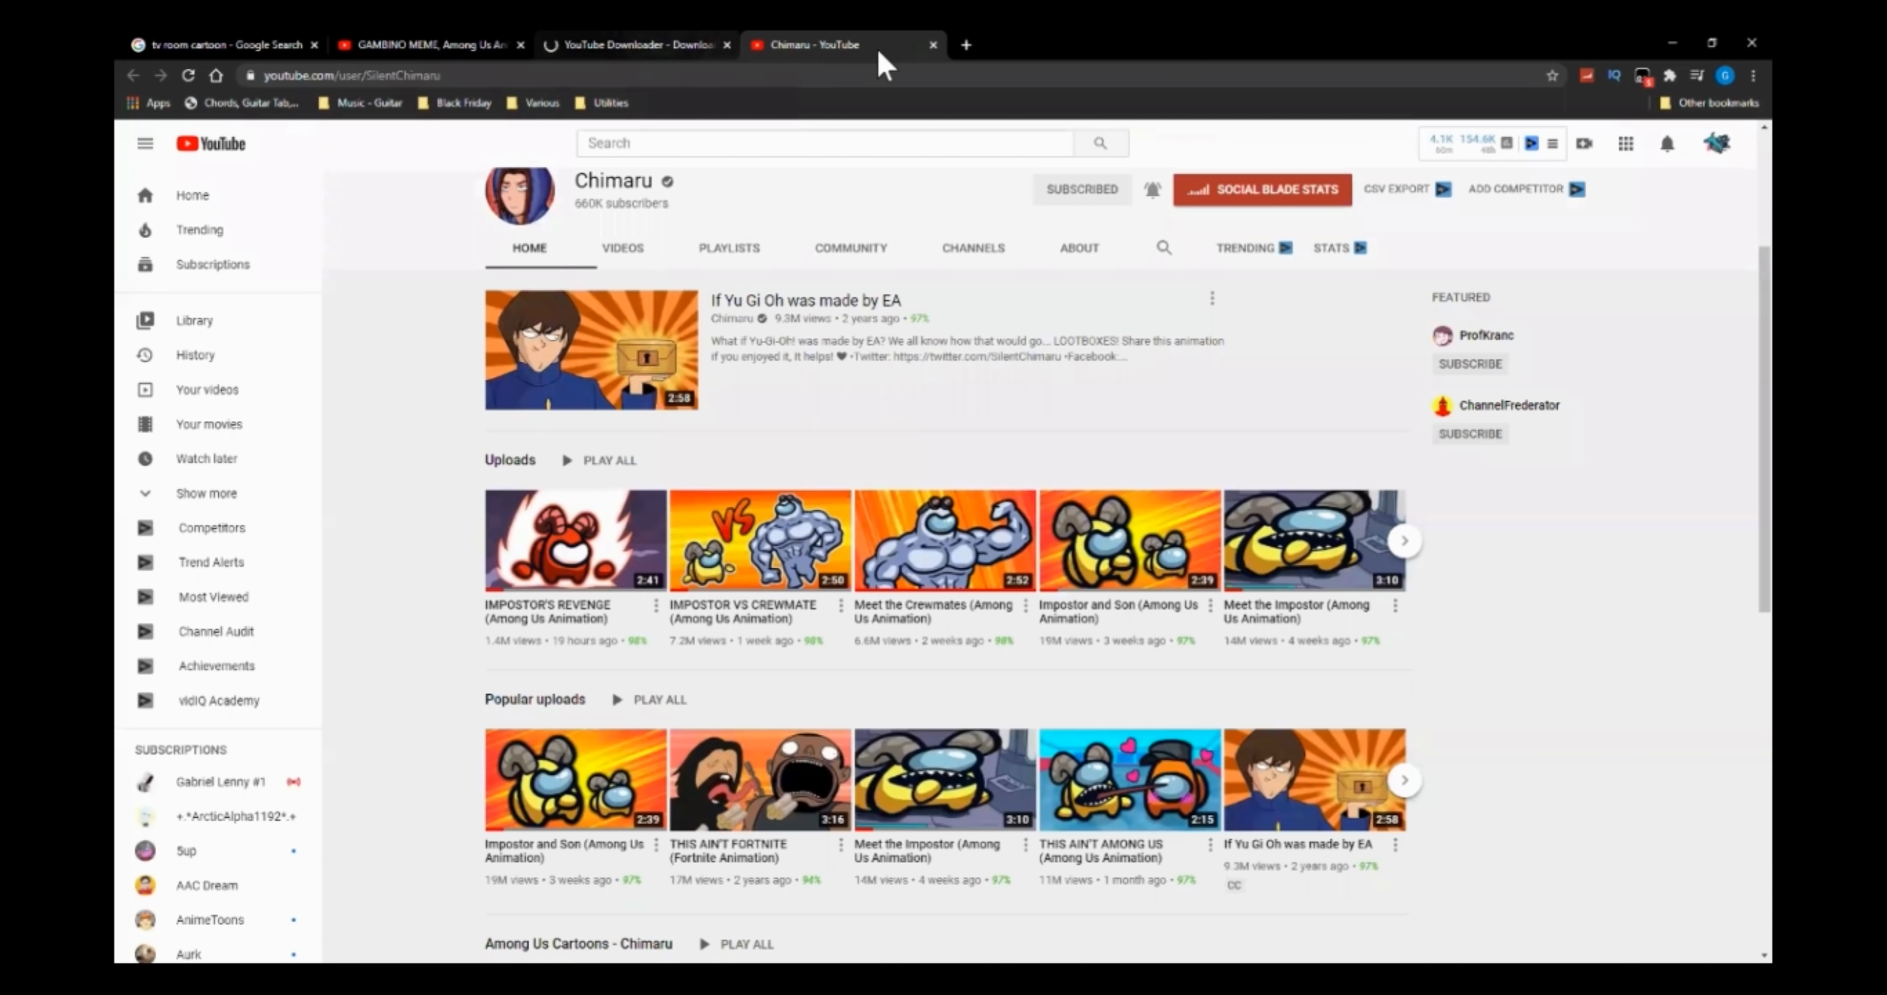
{"action": "left_click", "coordinate": [933, 45]}
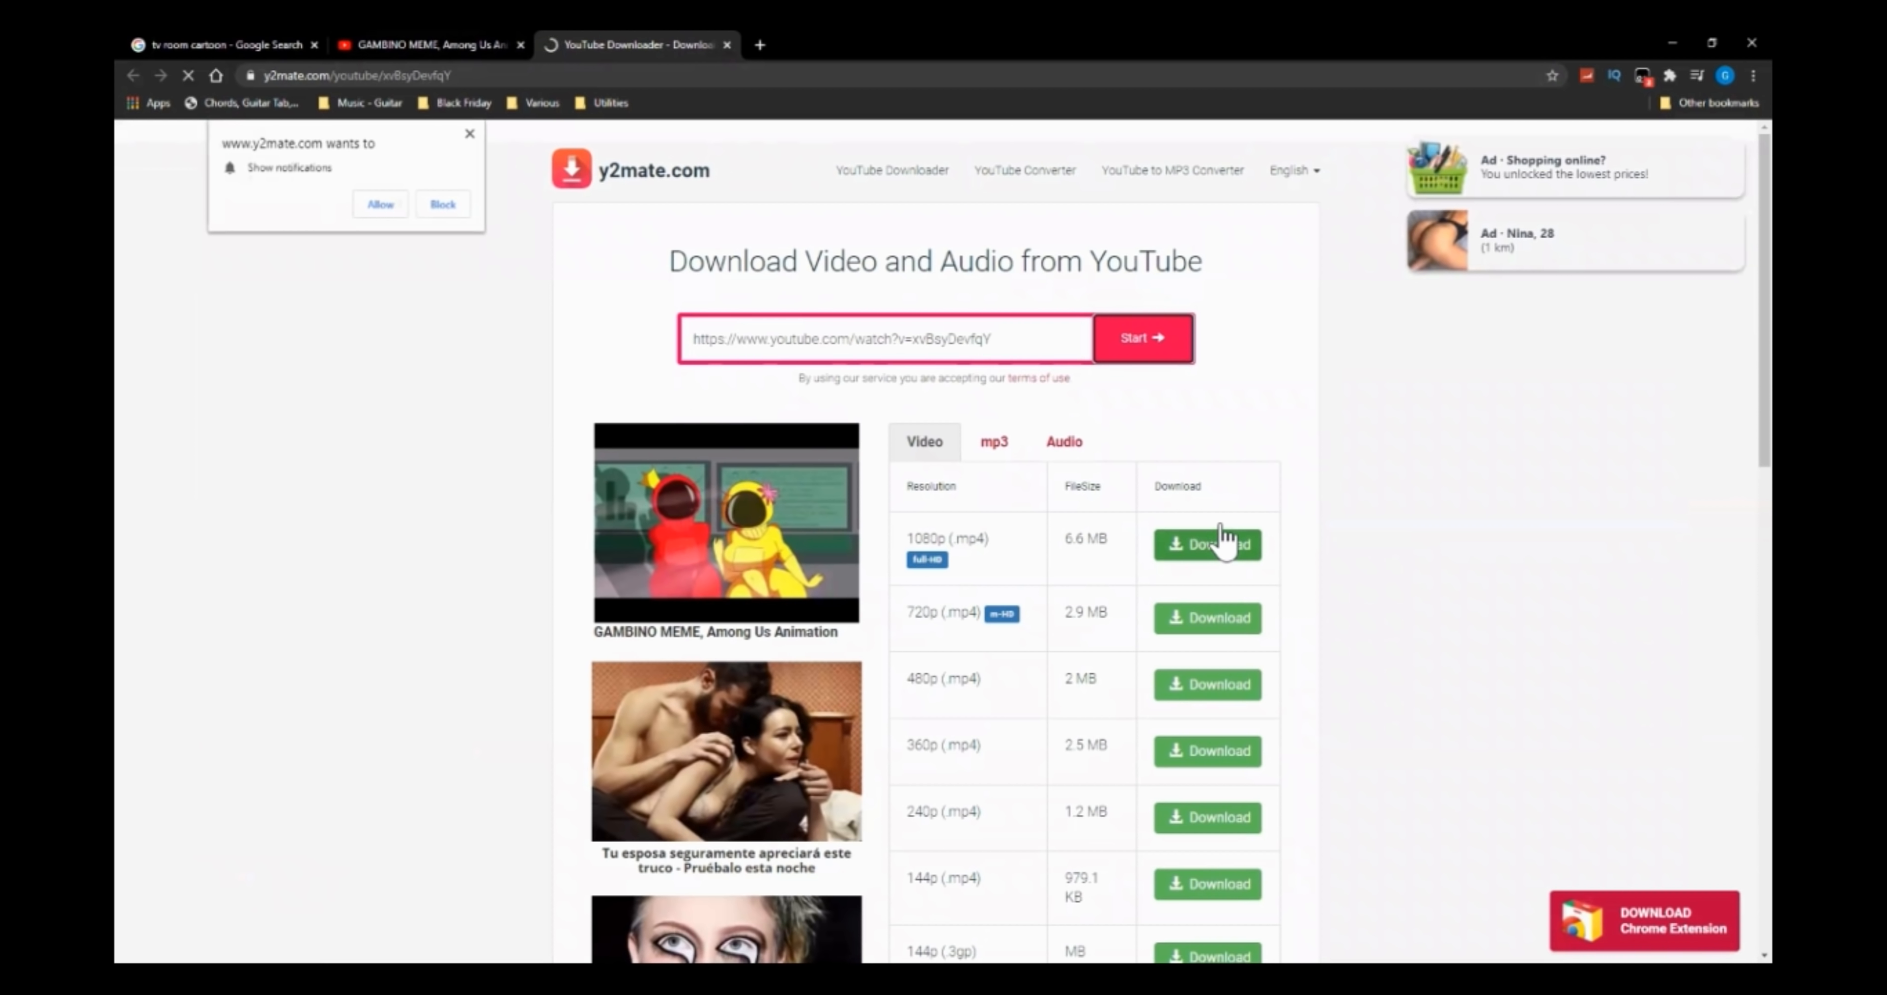
{"action": "left_click", "coordinate": [1219, 531]}
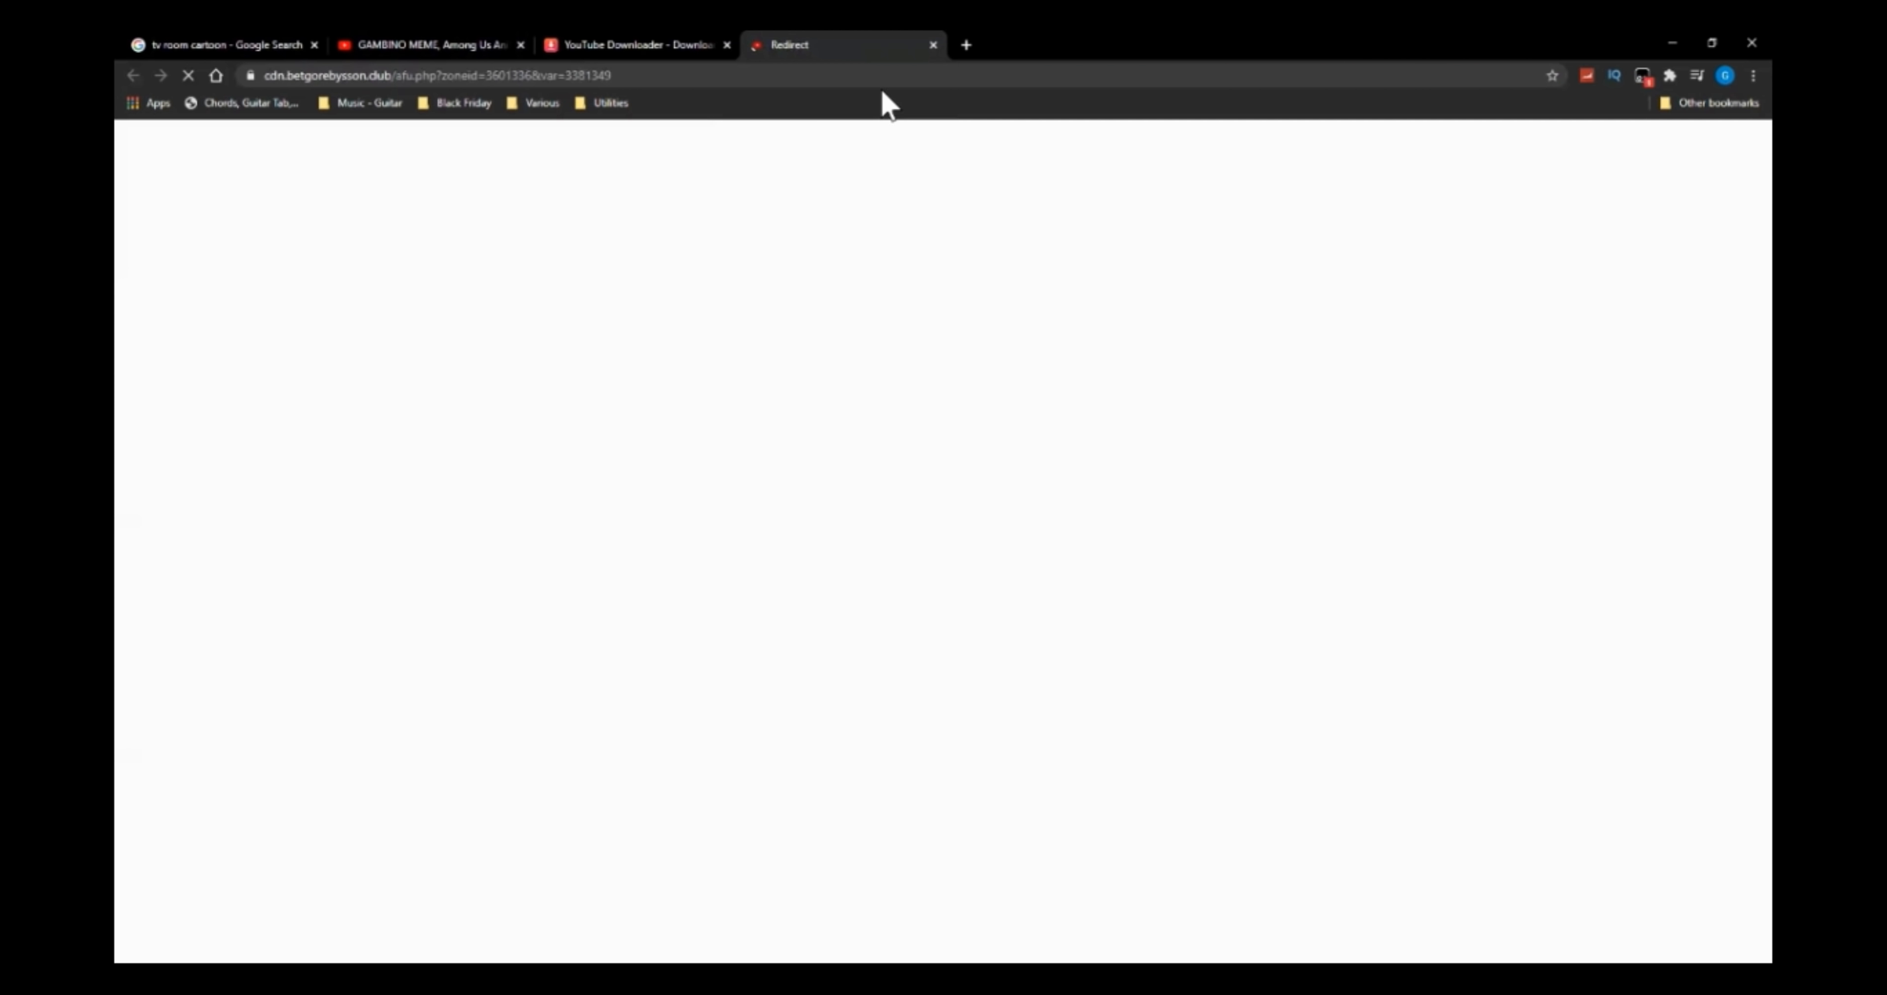
{"action": "left_click", "coordinate": [933, 45]}
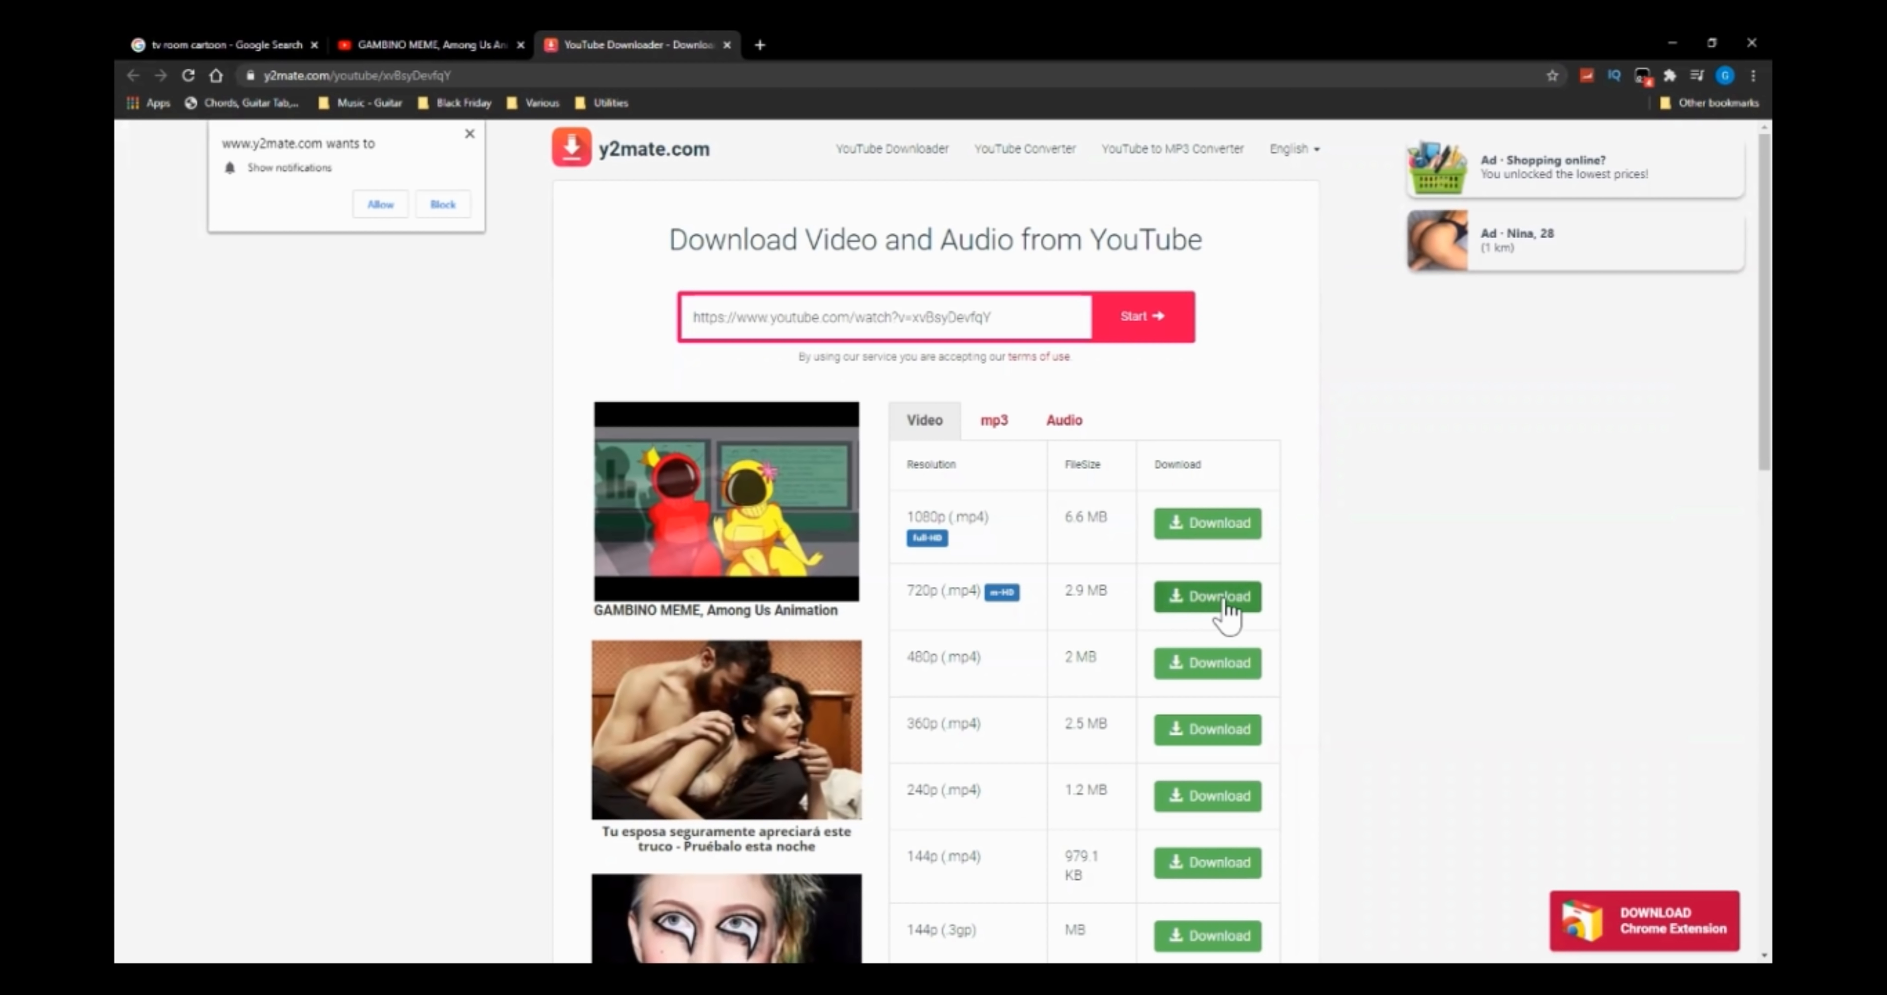
{"action": "left_click", "coordinate": [1212, 535]}
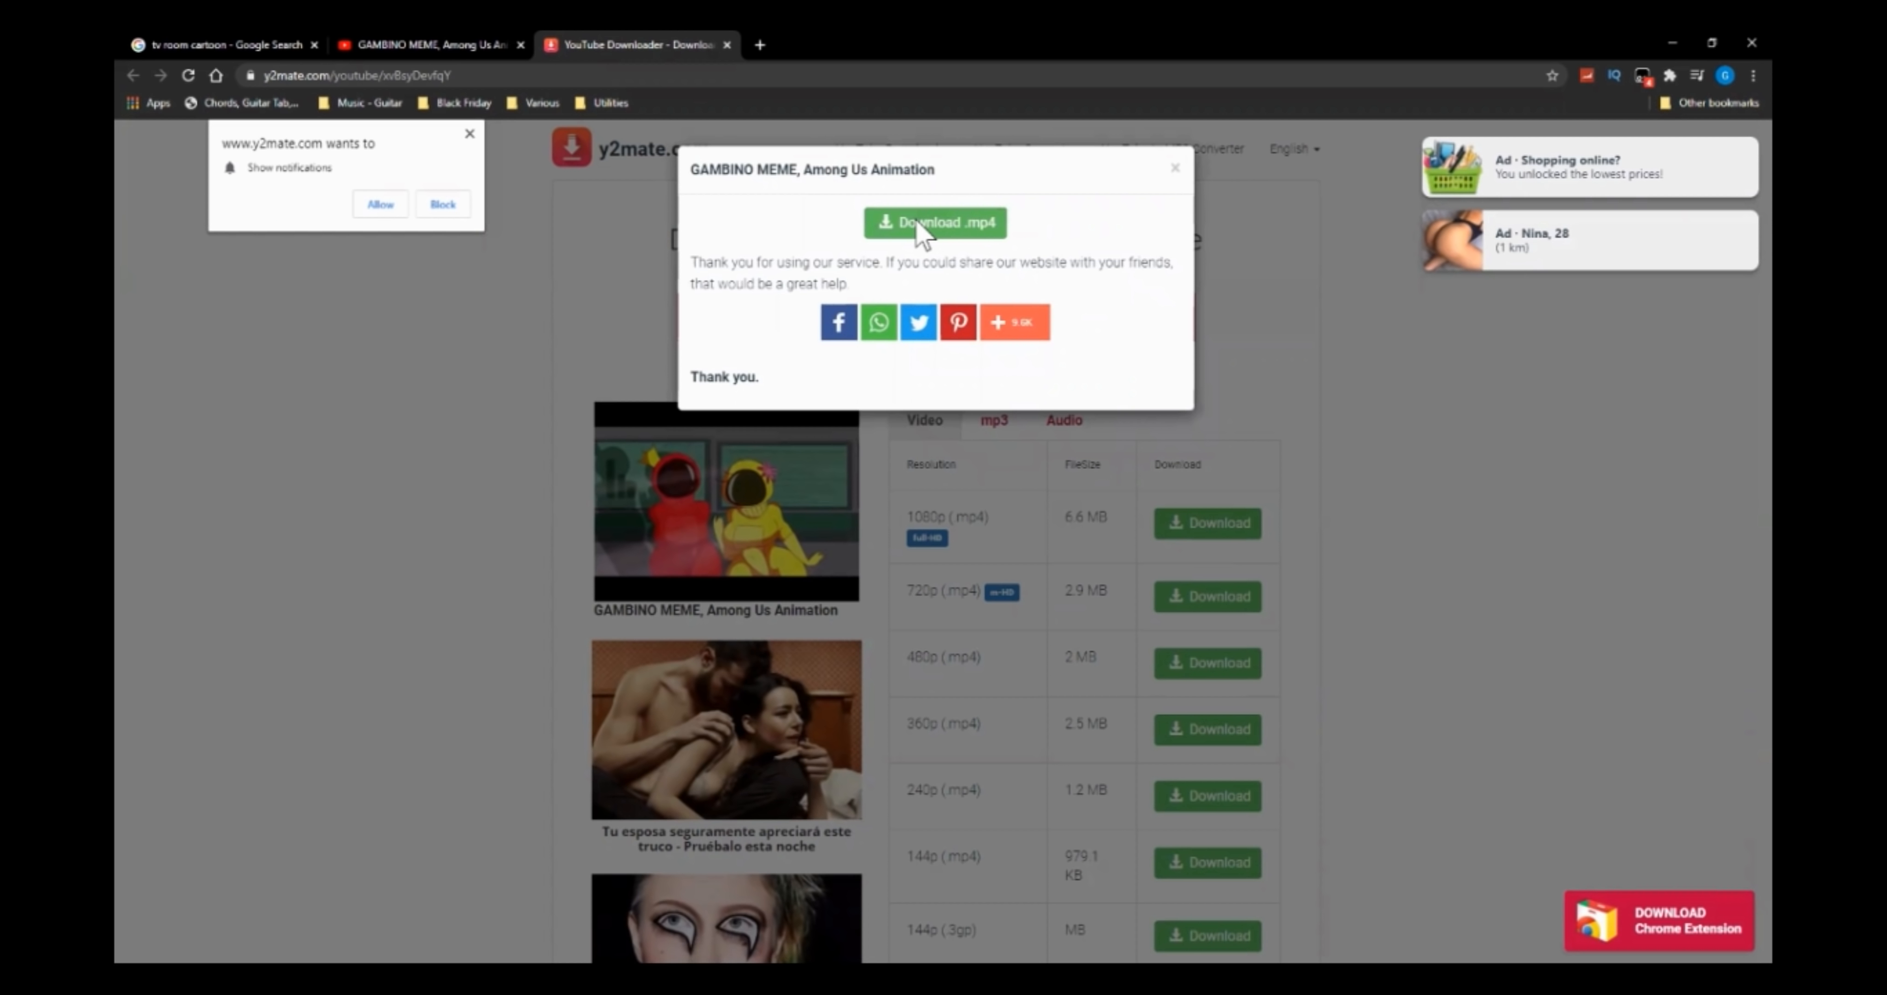
{"action": "left_click", "coordinate": [915, 224]}
{"action": "left_click", "coordinate": [935, 44]}
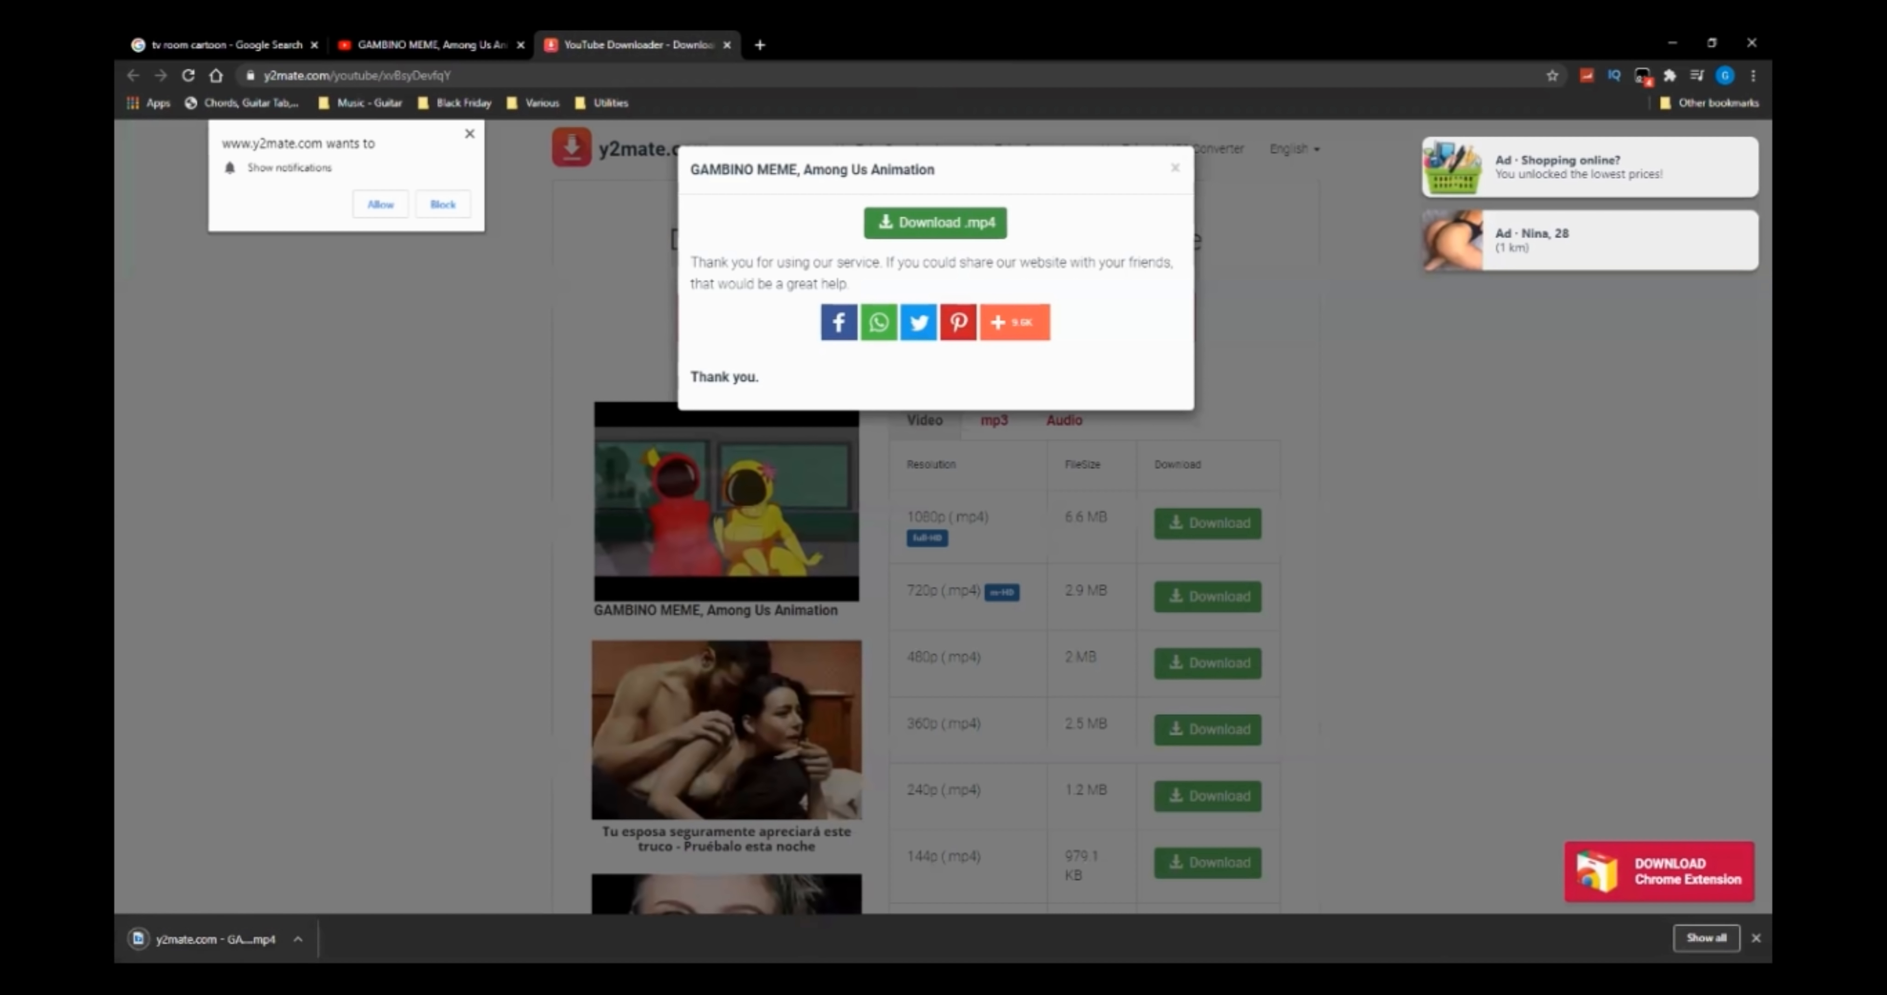
Show the downloaded video in its folder and transfer it to the training folder inside "characters for animation", widening the file name column
{"action": "left_click", "coordinate": [298, 938]}
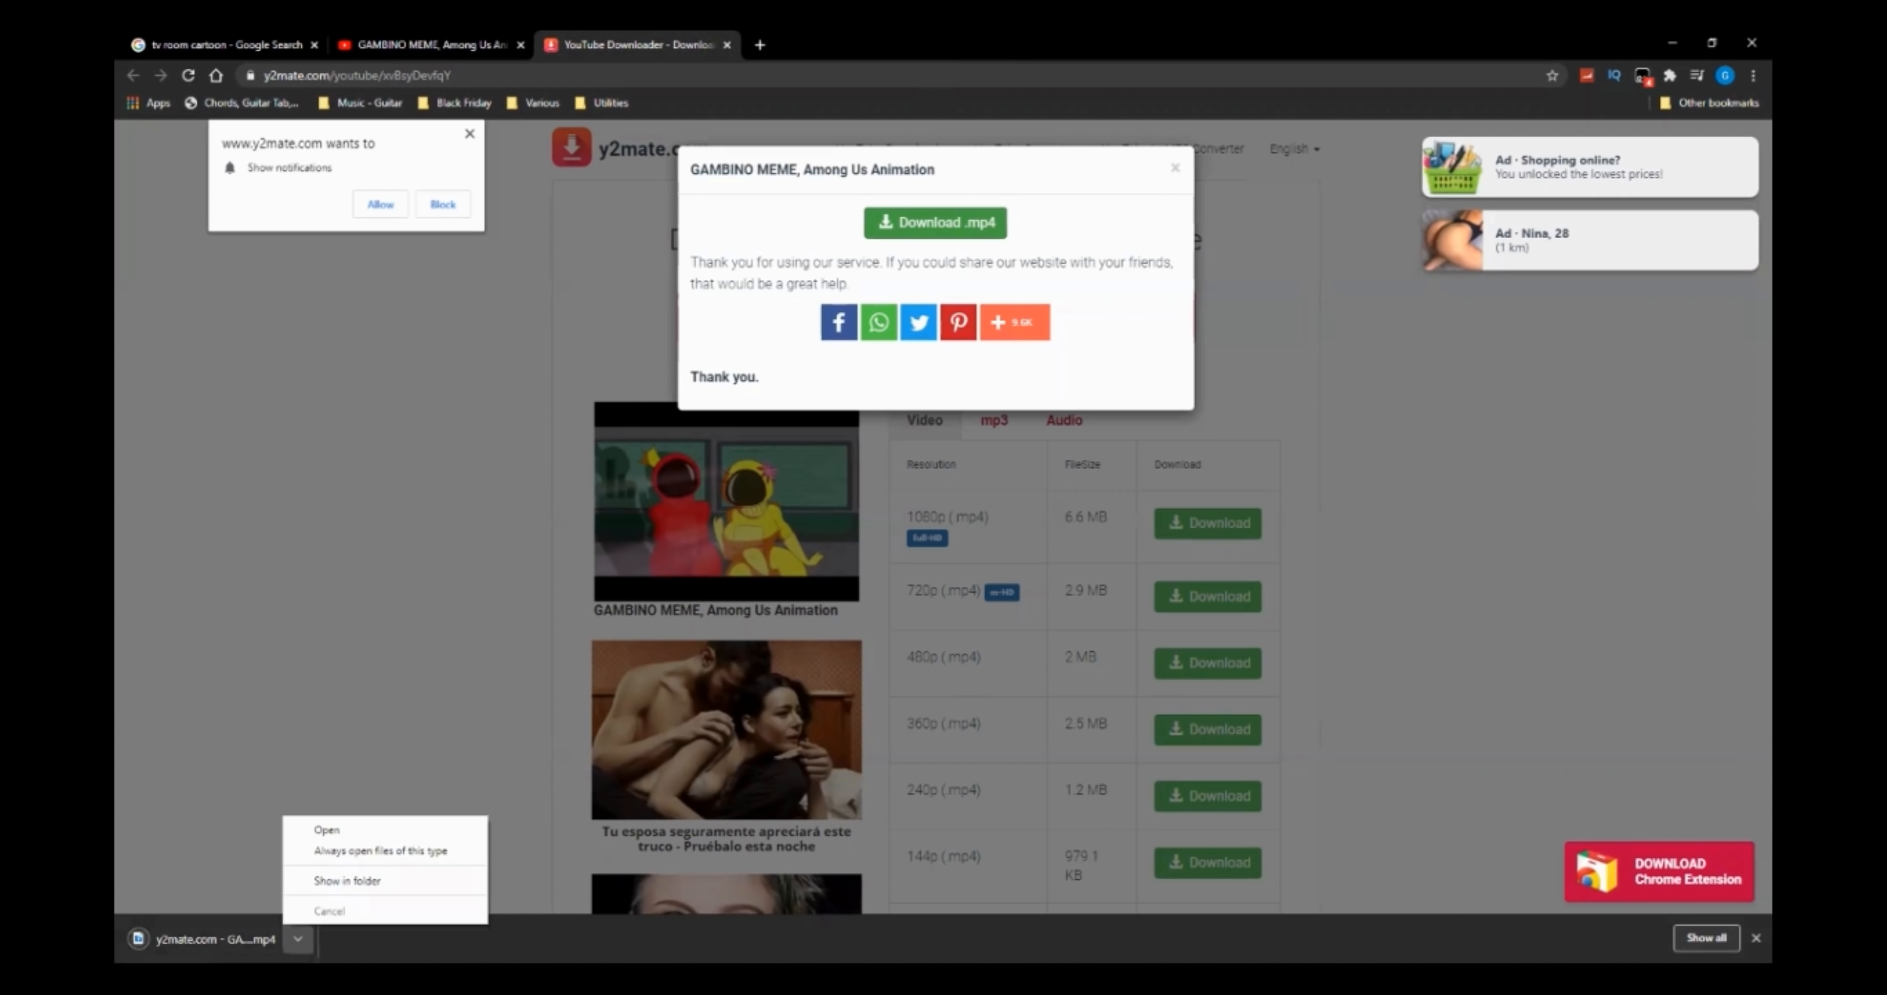
{"action": "left_click", "coordinate": [367, 886]}
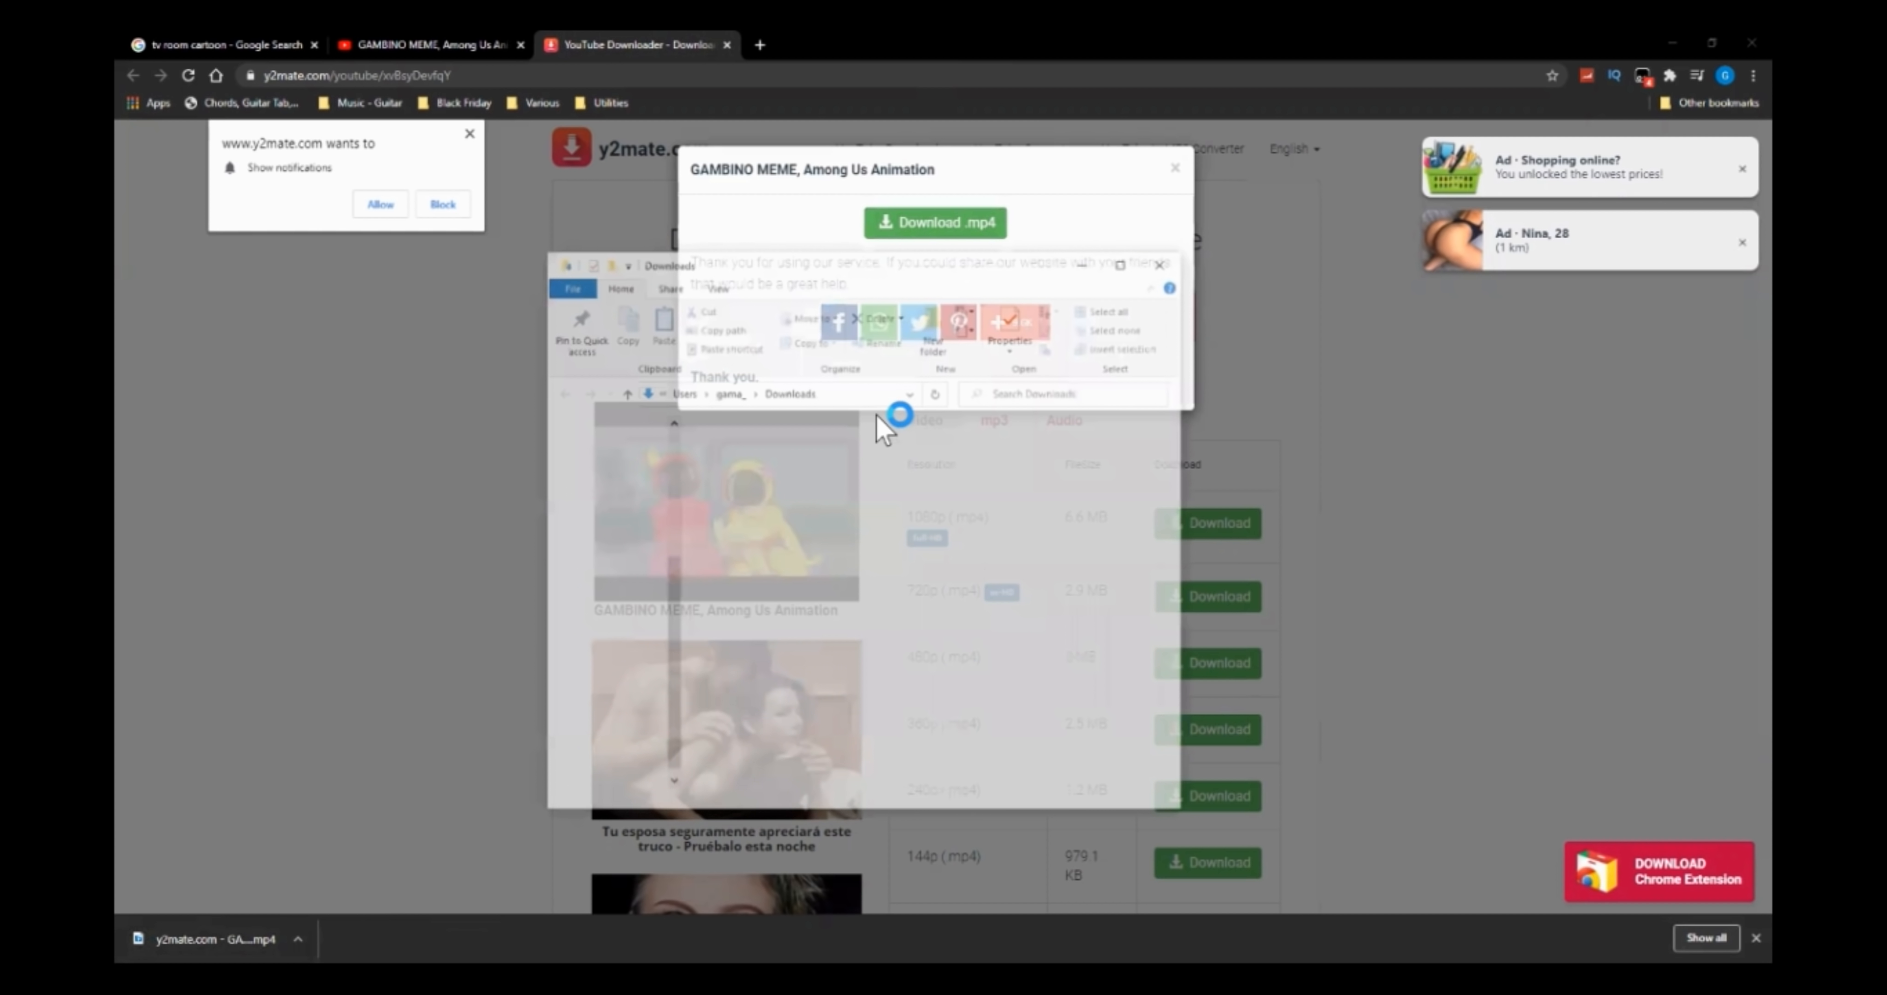
{"action": "left_click", "coordinate": [1001, 513]}
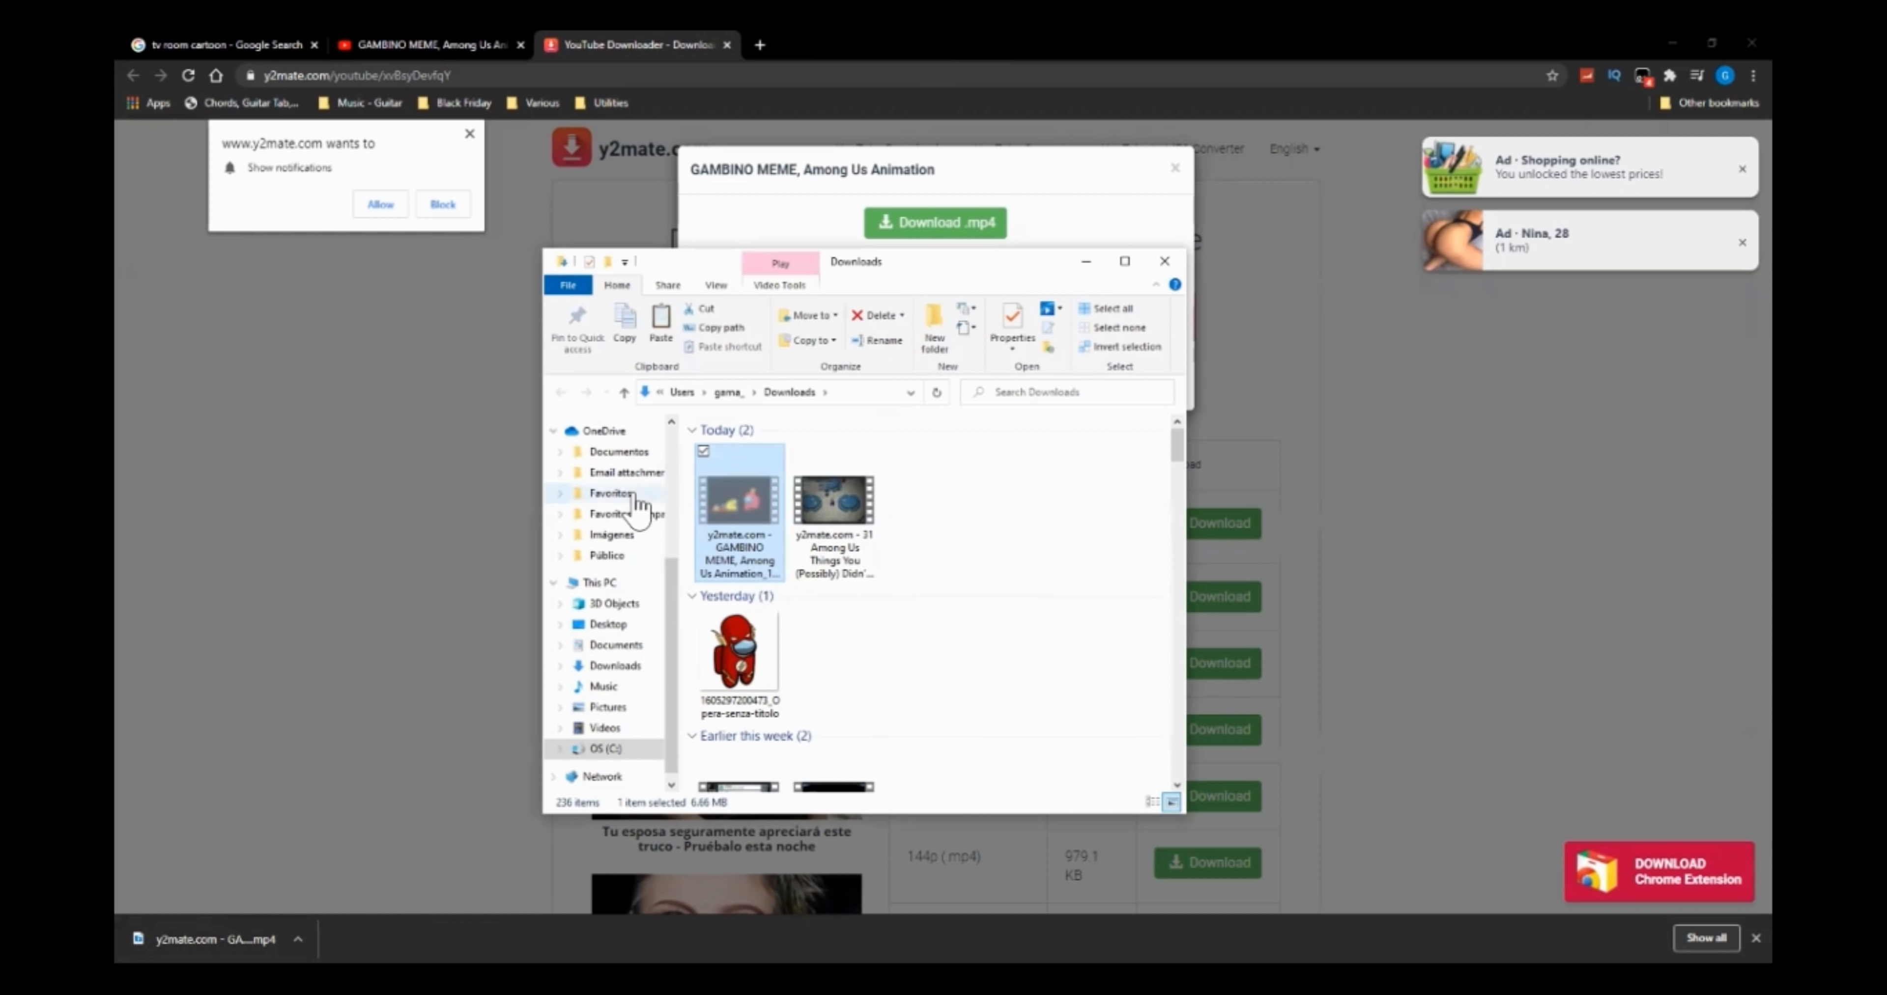
{"action": "scroll", "coordinate": [636, 502], "scroll_direction": "up", "scroll_amount": 3}
{"action": "left_click", "coordinate": [616, 444]}
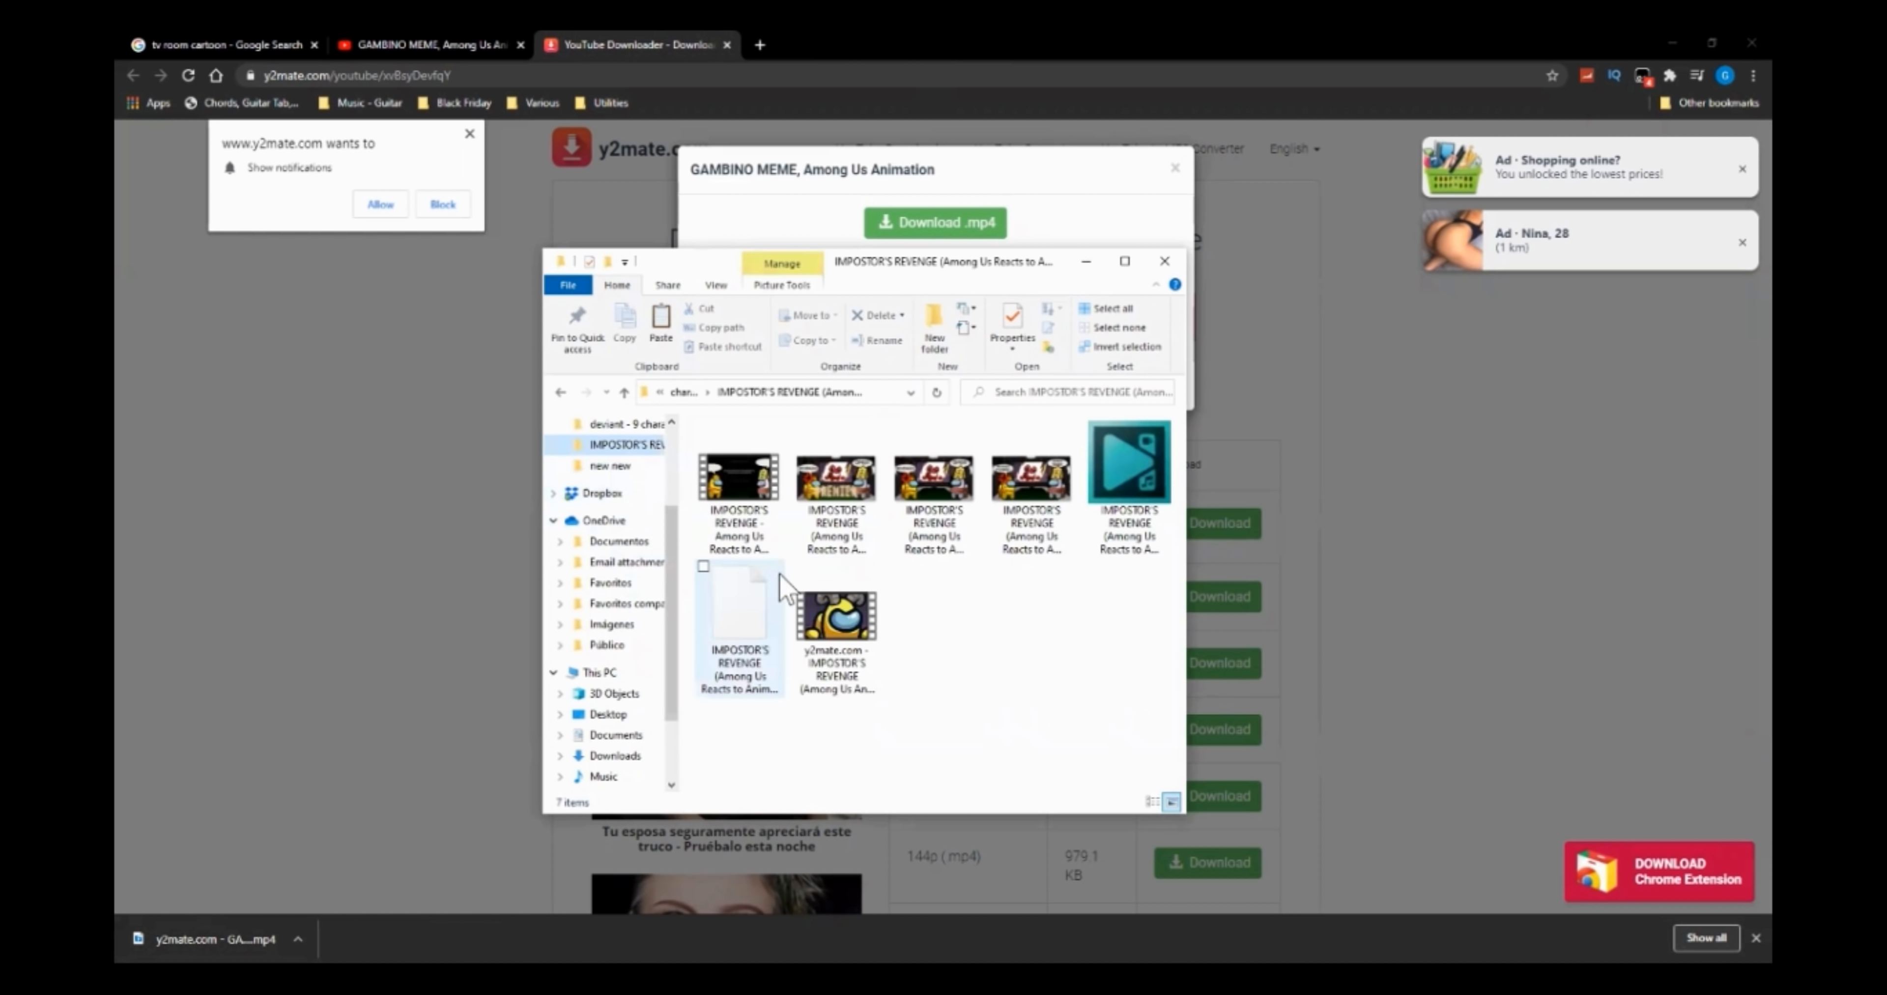
{"action": "left_click", "coordinate": [681, 394]}
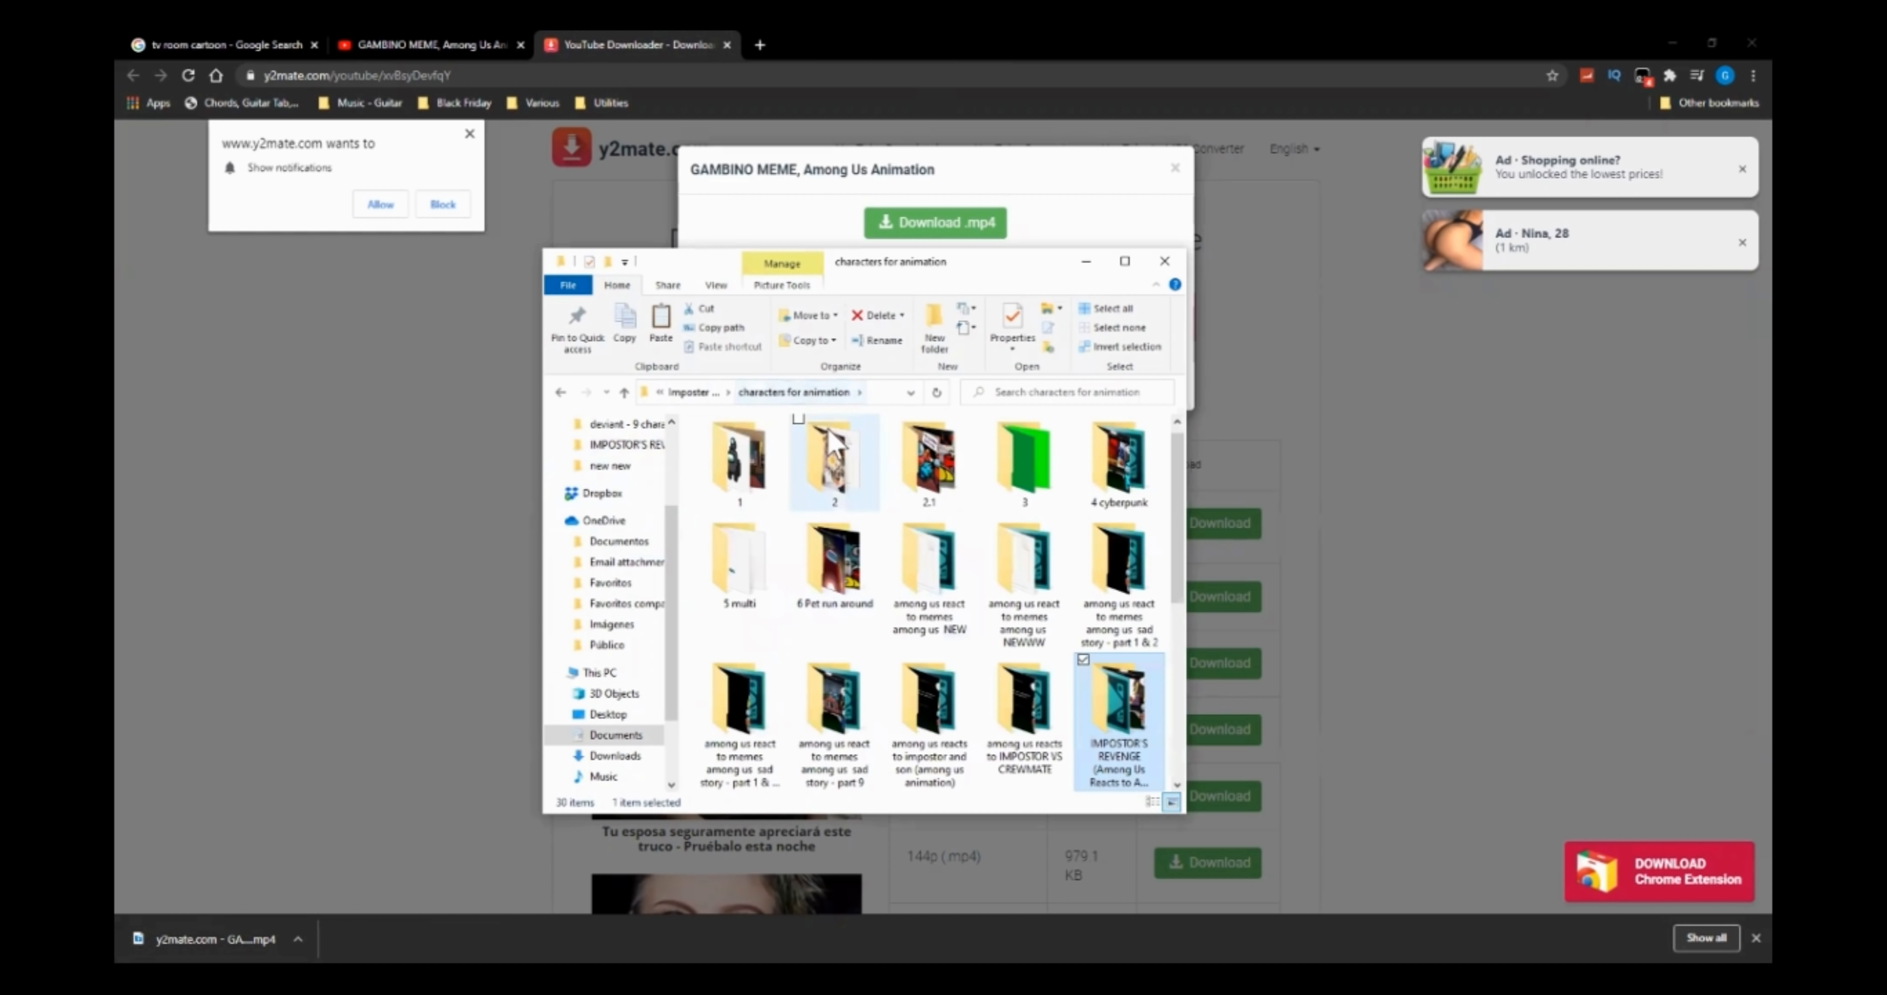
{"action": "scroll", "coordinate": [842, 618], "scroll_direction": "down", "scroll_amount": 5}
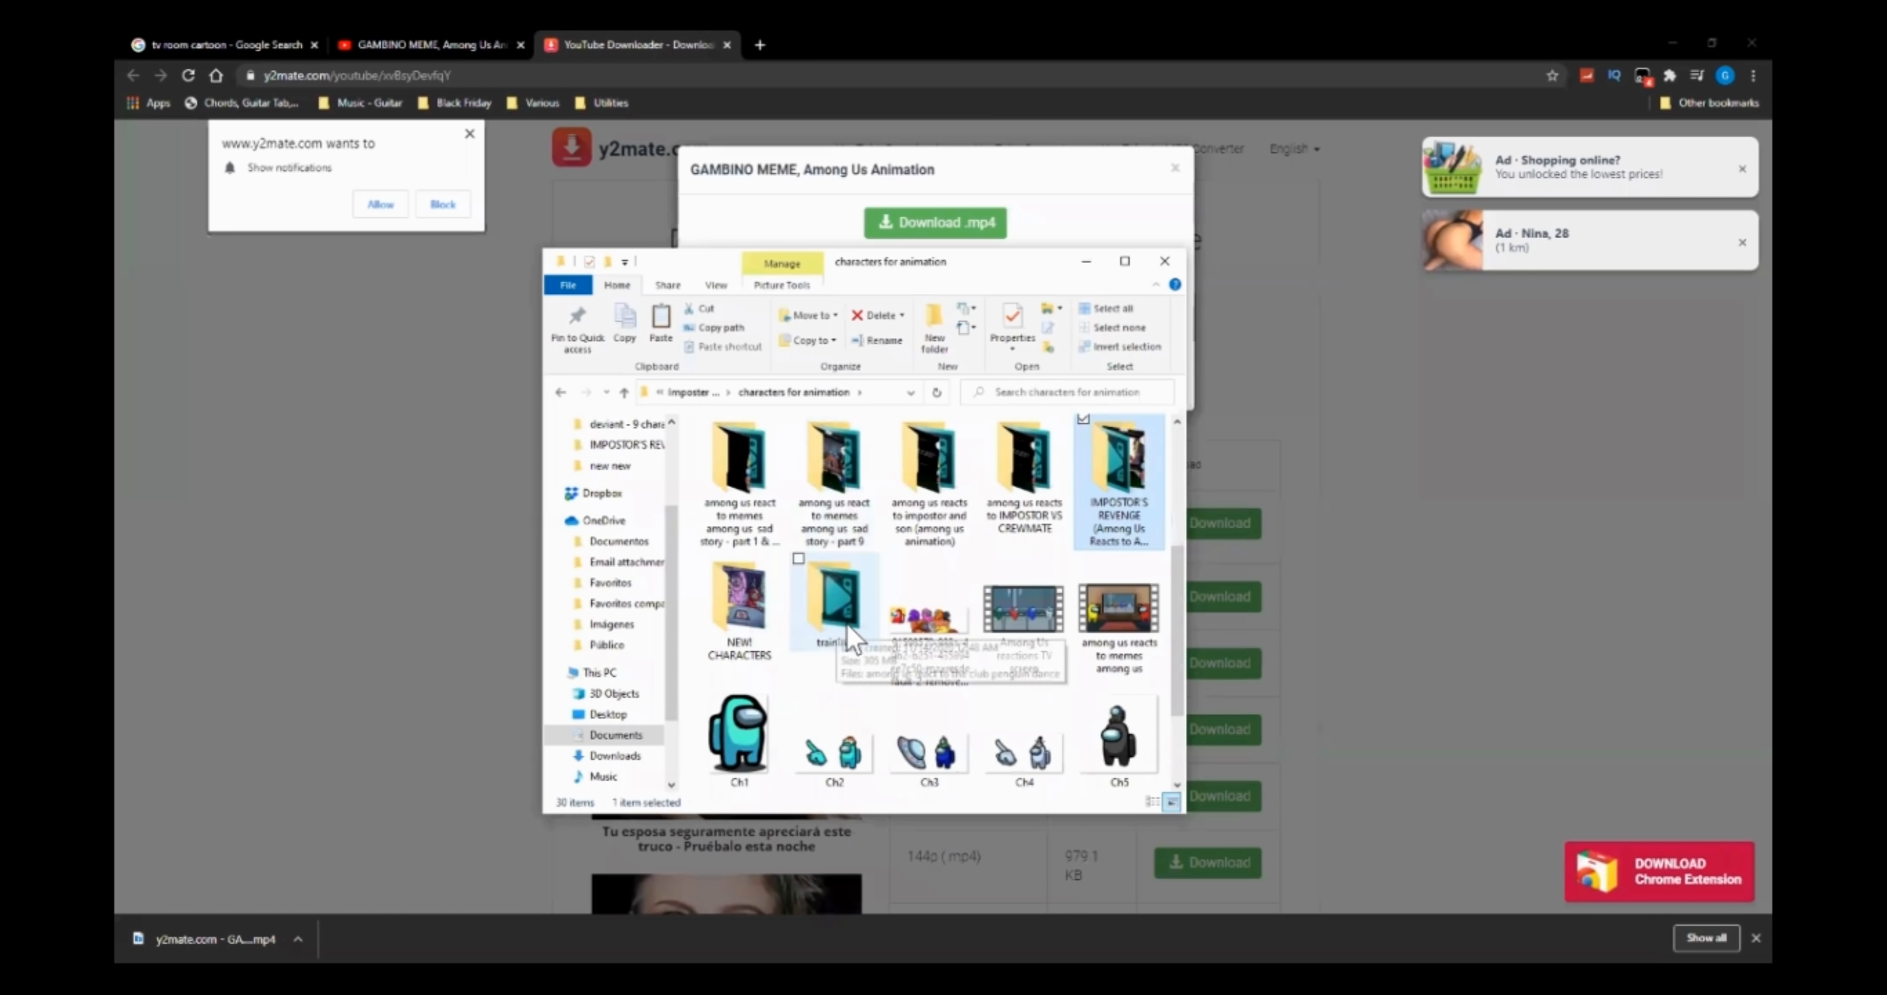
{"action": "double_click", "coordinate": [835, 502]}
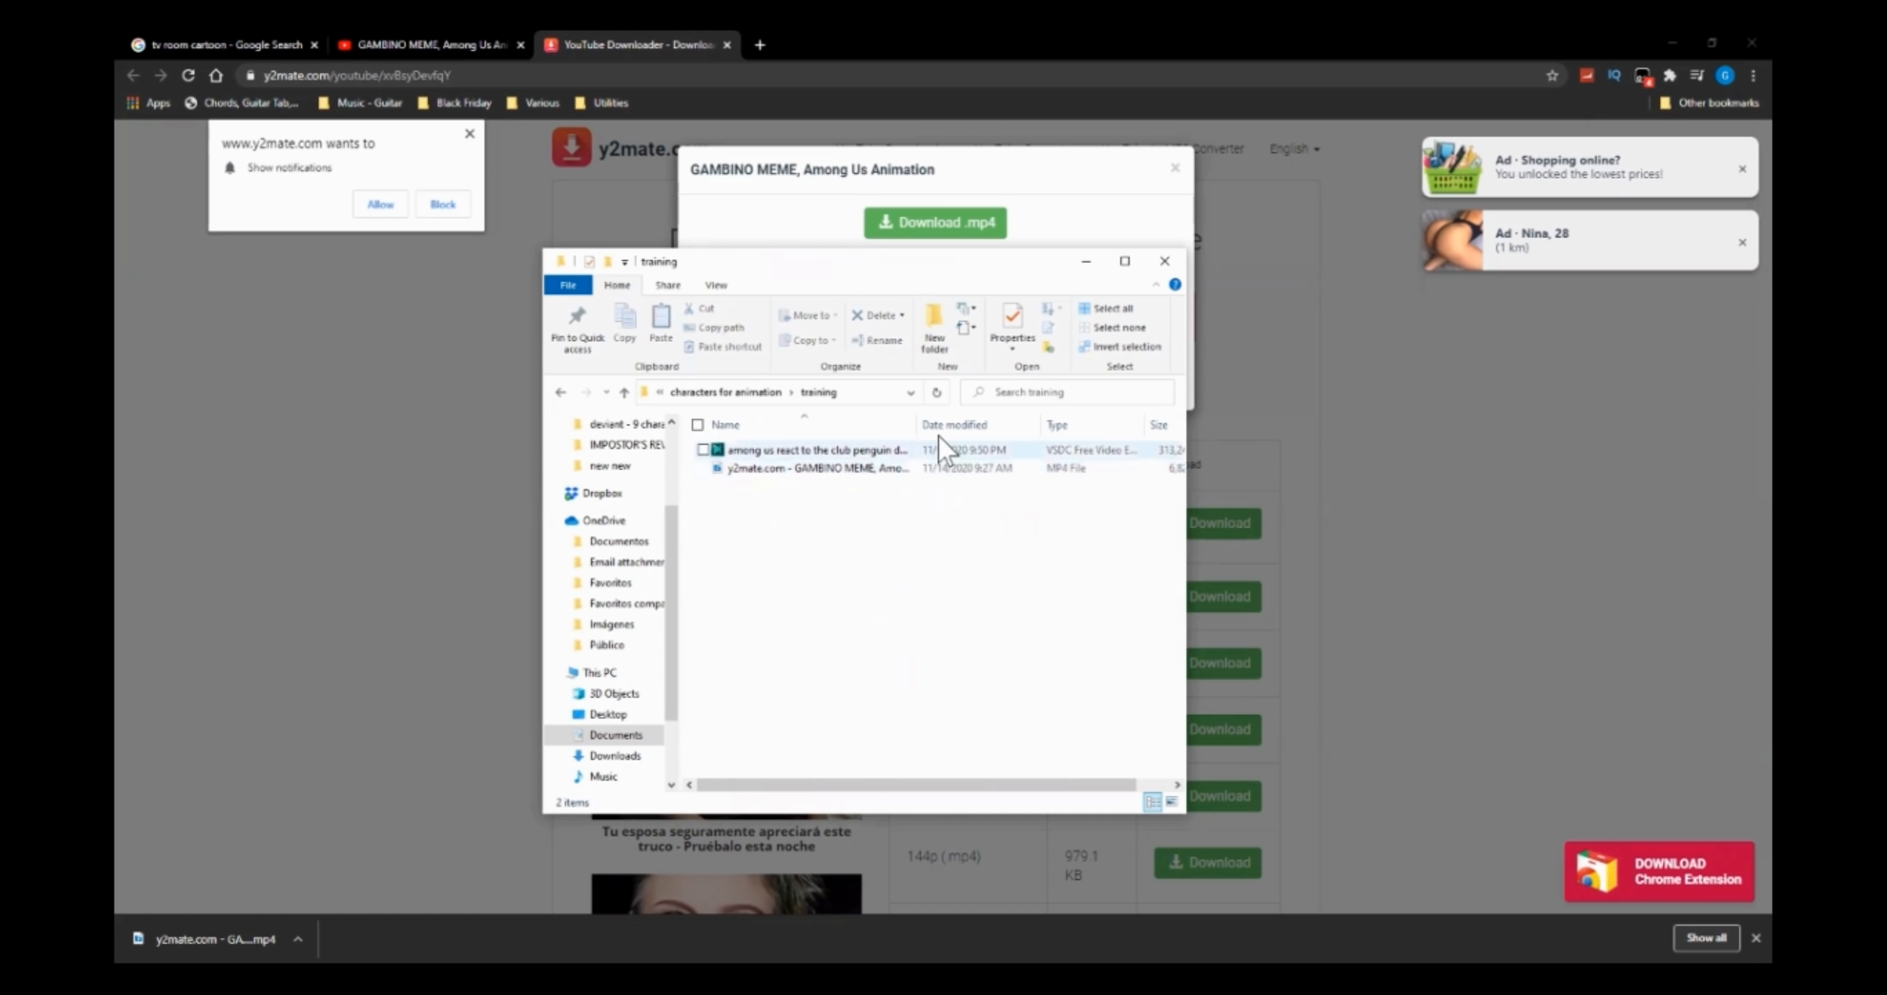
{"action": "left_click_drag", "start_coordinate": [916, 423], "coordinate": [1000, 430]}
Copy the GAMBINO MEME file from the training folder and paste it into the VSDC Video Editor timeline
{"action": "left_click", "coordinate": [857, 469]}
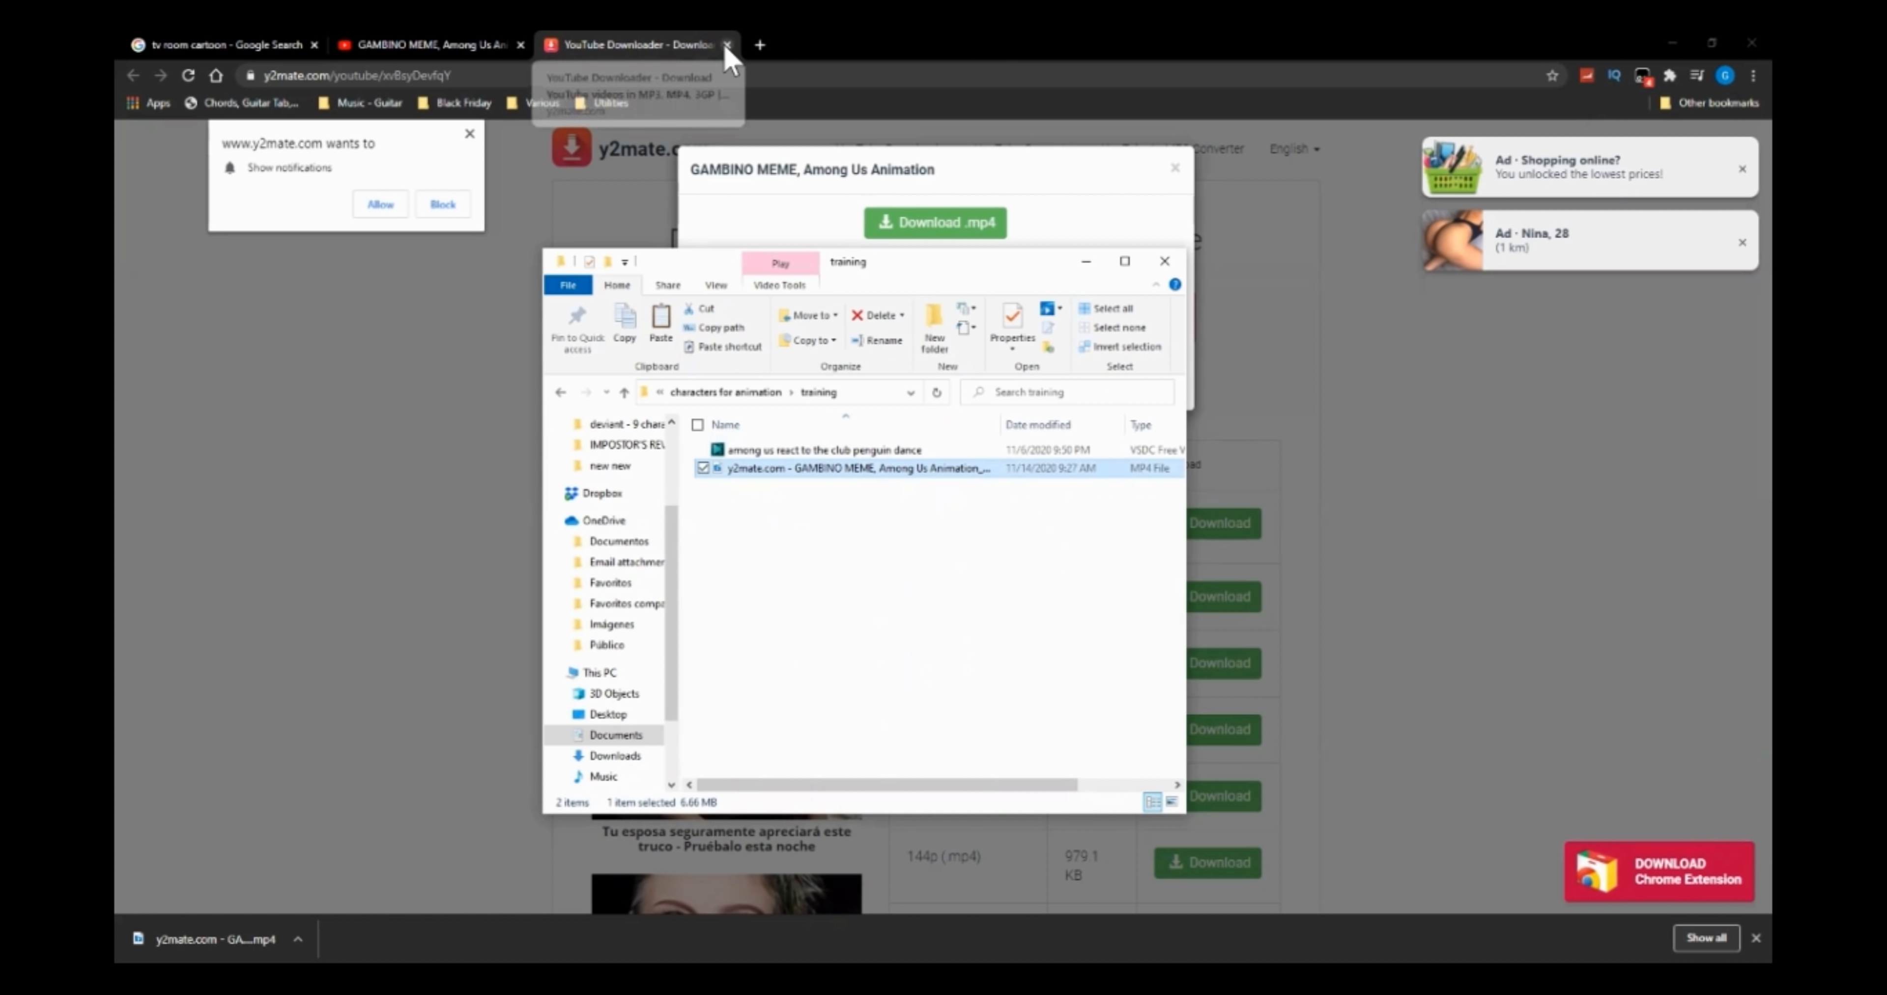
{"action": "left_click", "coordinate": [1498, 31]}
{"action": "left_click", "coordinate": [1672, 44]}
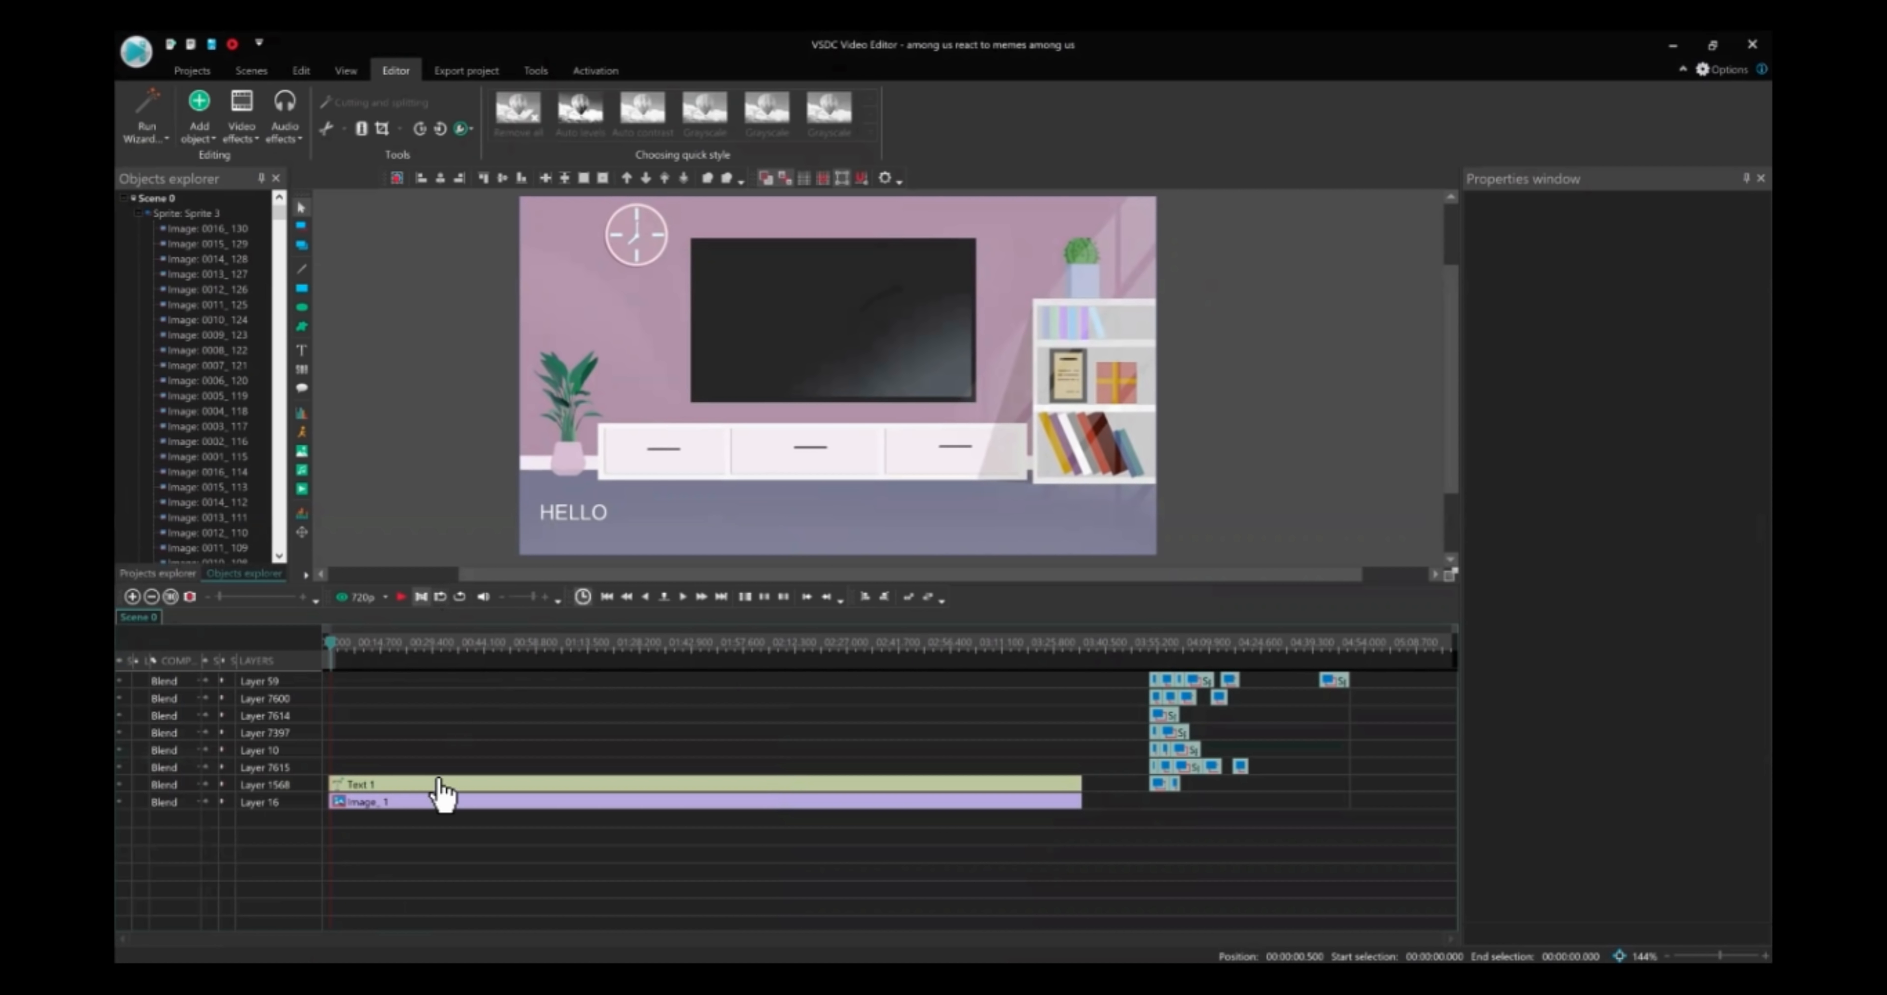
{"action": "left_click", "coordinate": [450, 756]}
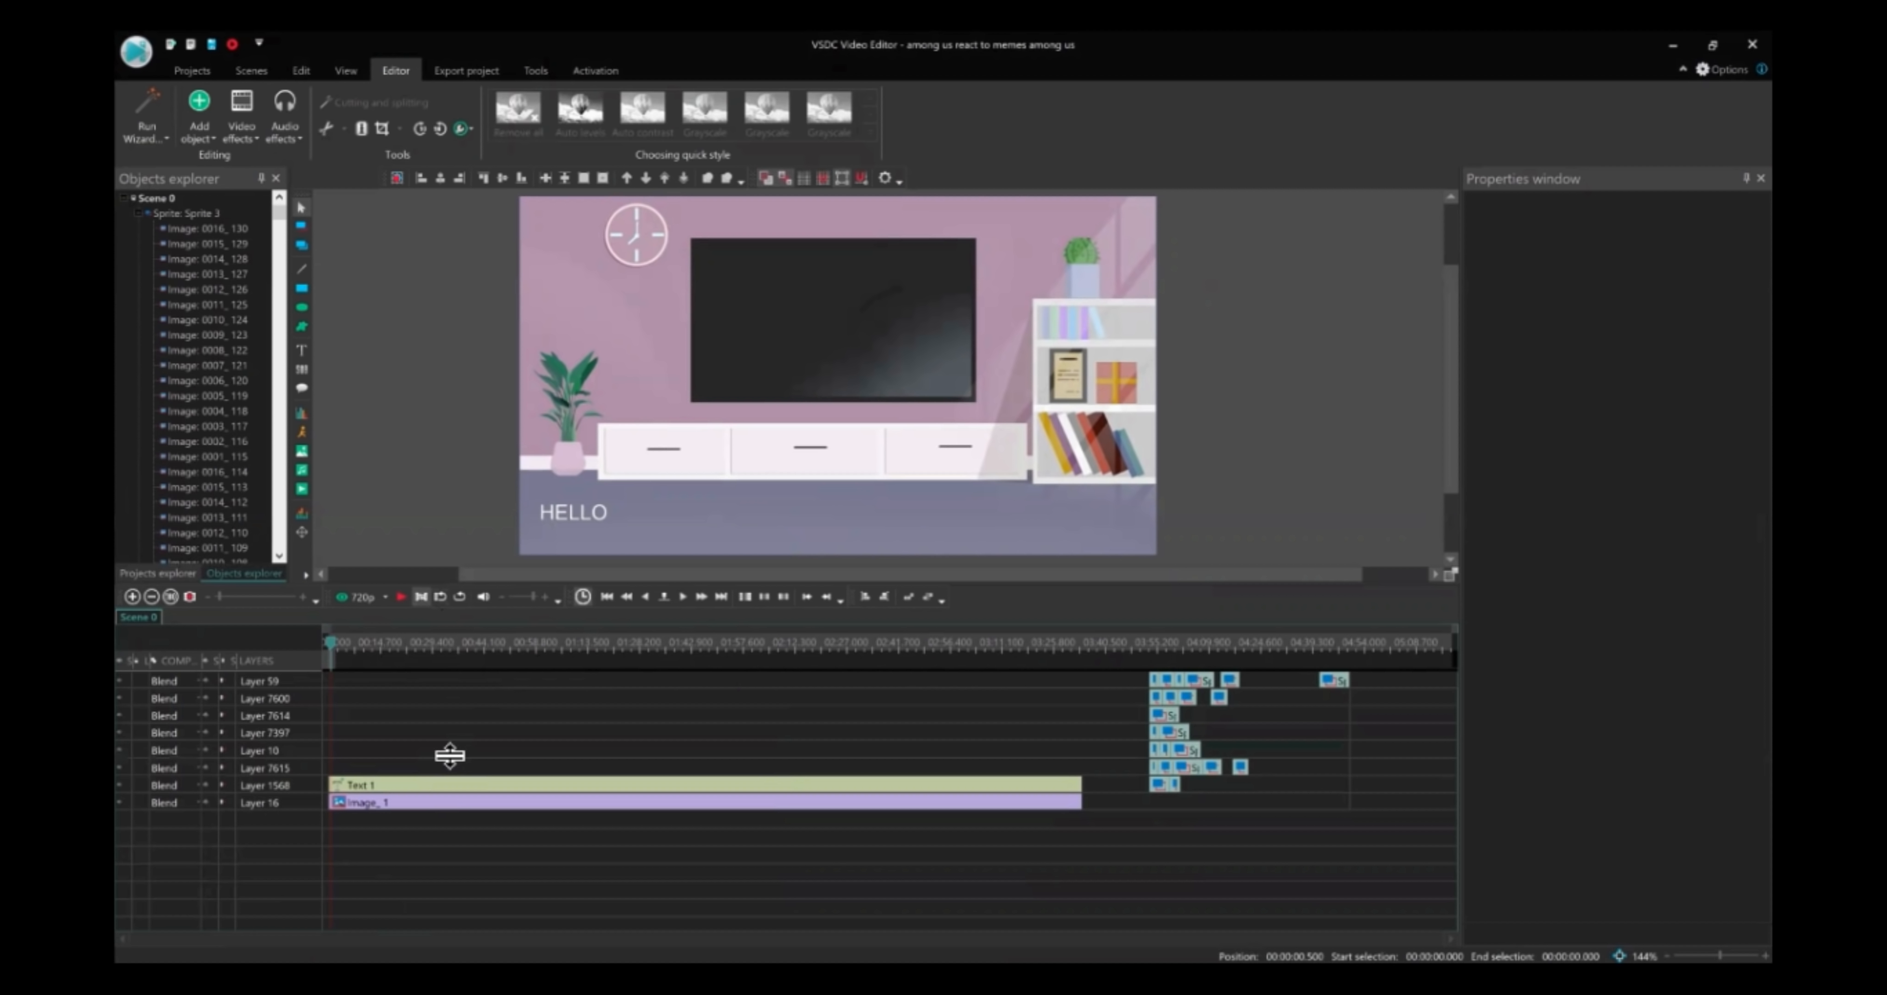
{"action": "key", "text": "ctrl+v"}
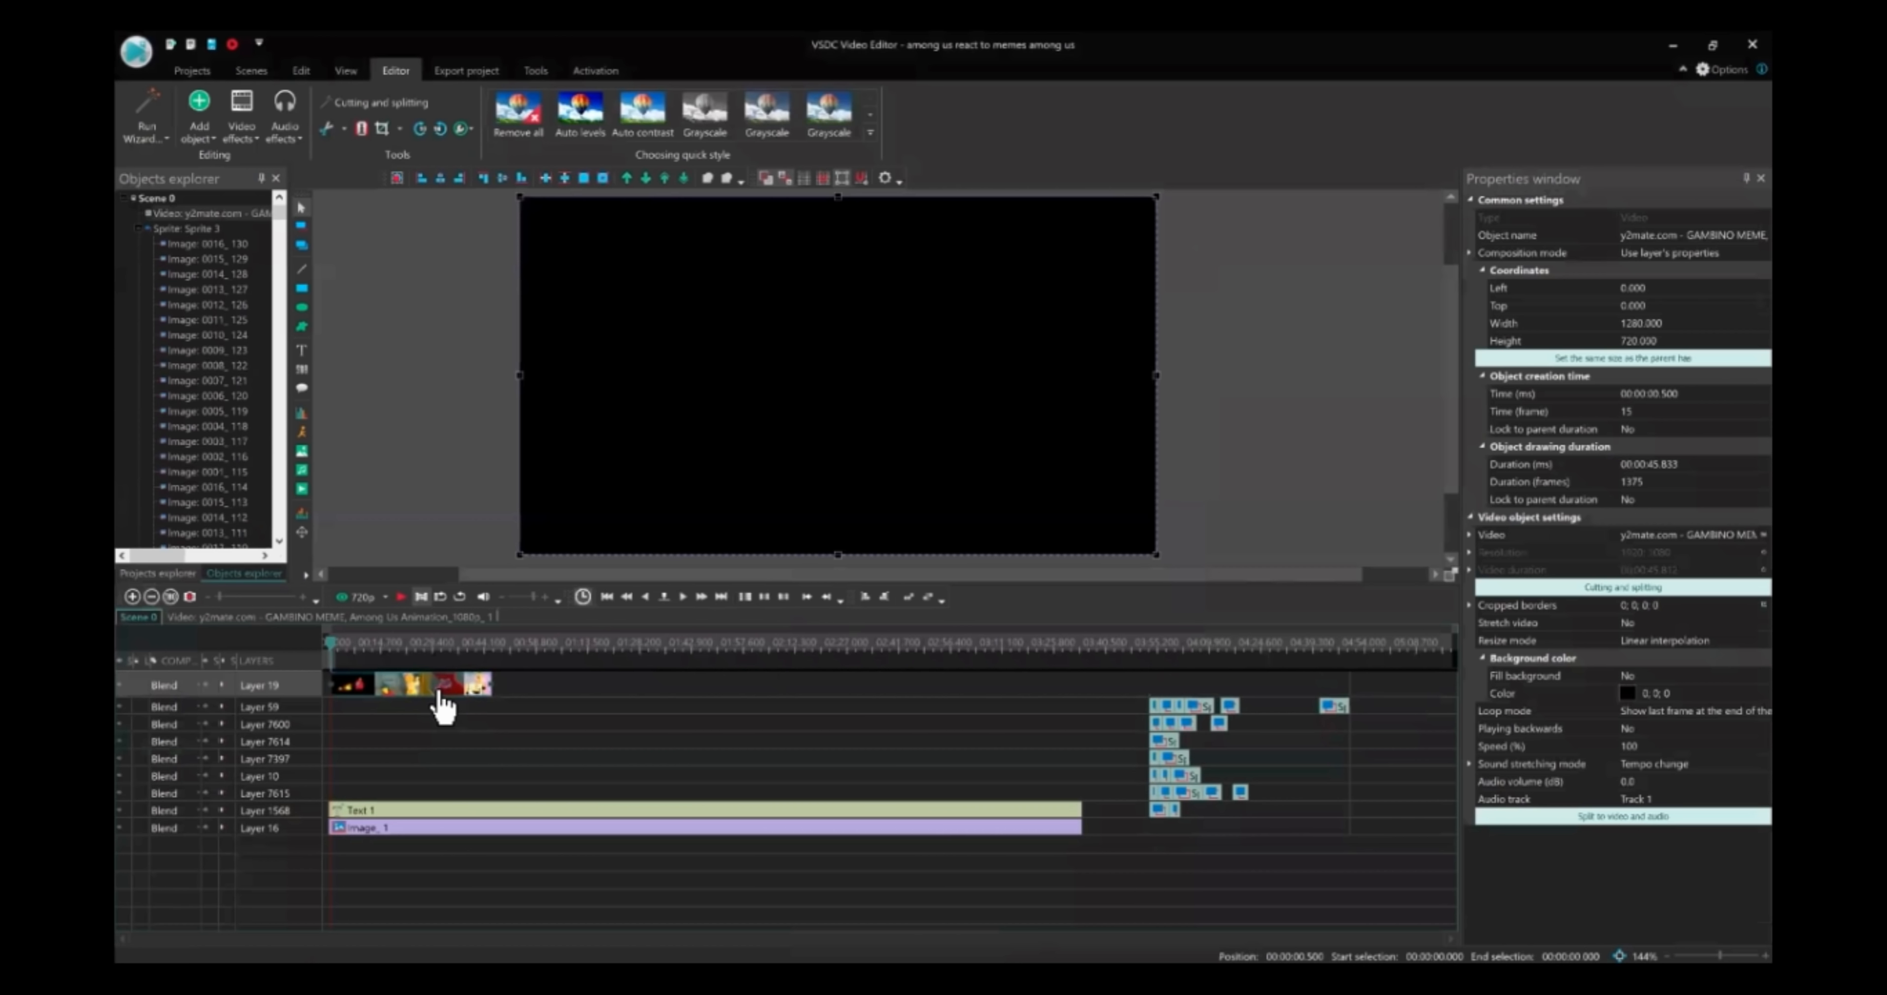
Move the video clip to Layer 7615, directly above the text layer, and preview the scene up to about 14.5 s
{"action": "left_click_drag", "start_coordinate": [418, 699], "coordinate": [410, 798]}
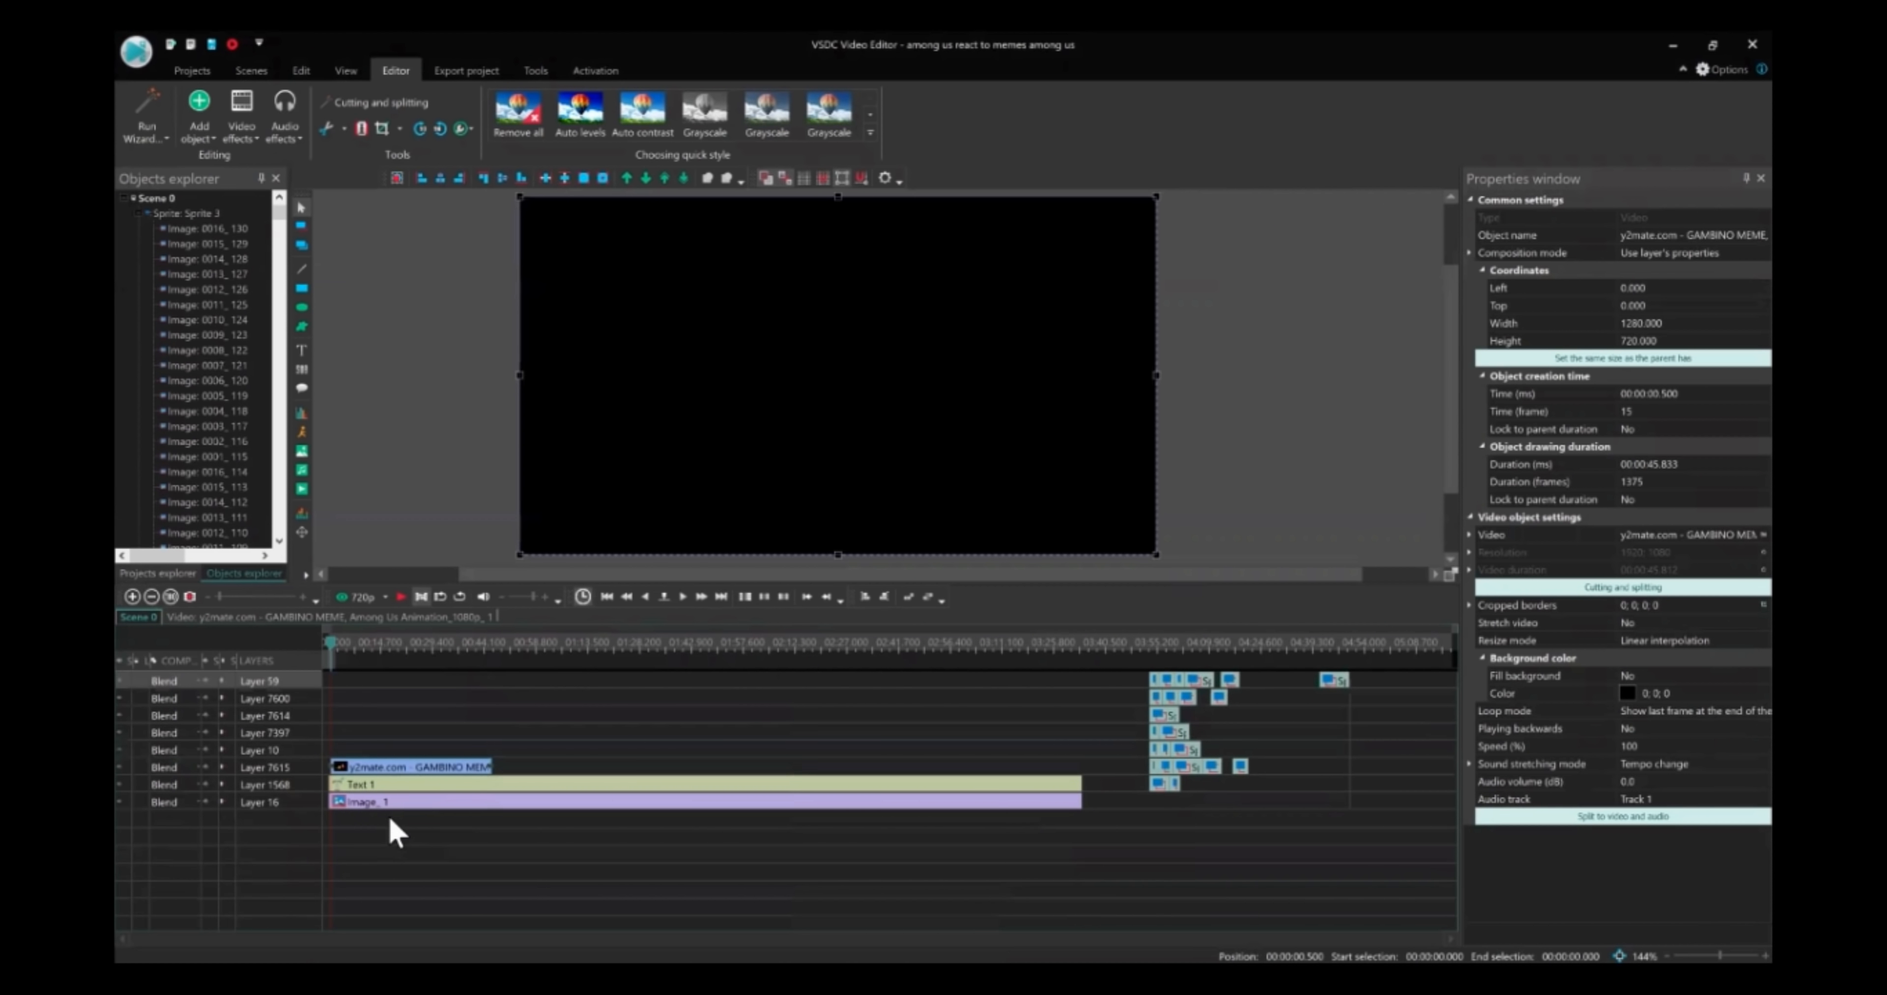
{"action": "left_click", "coordinate": [416, 821]}
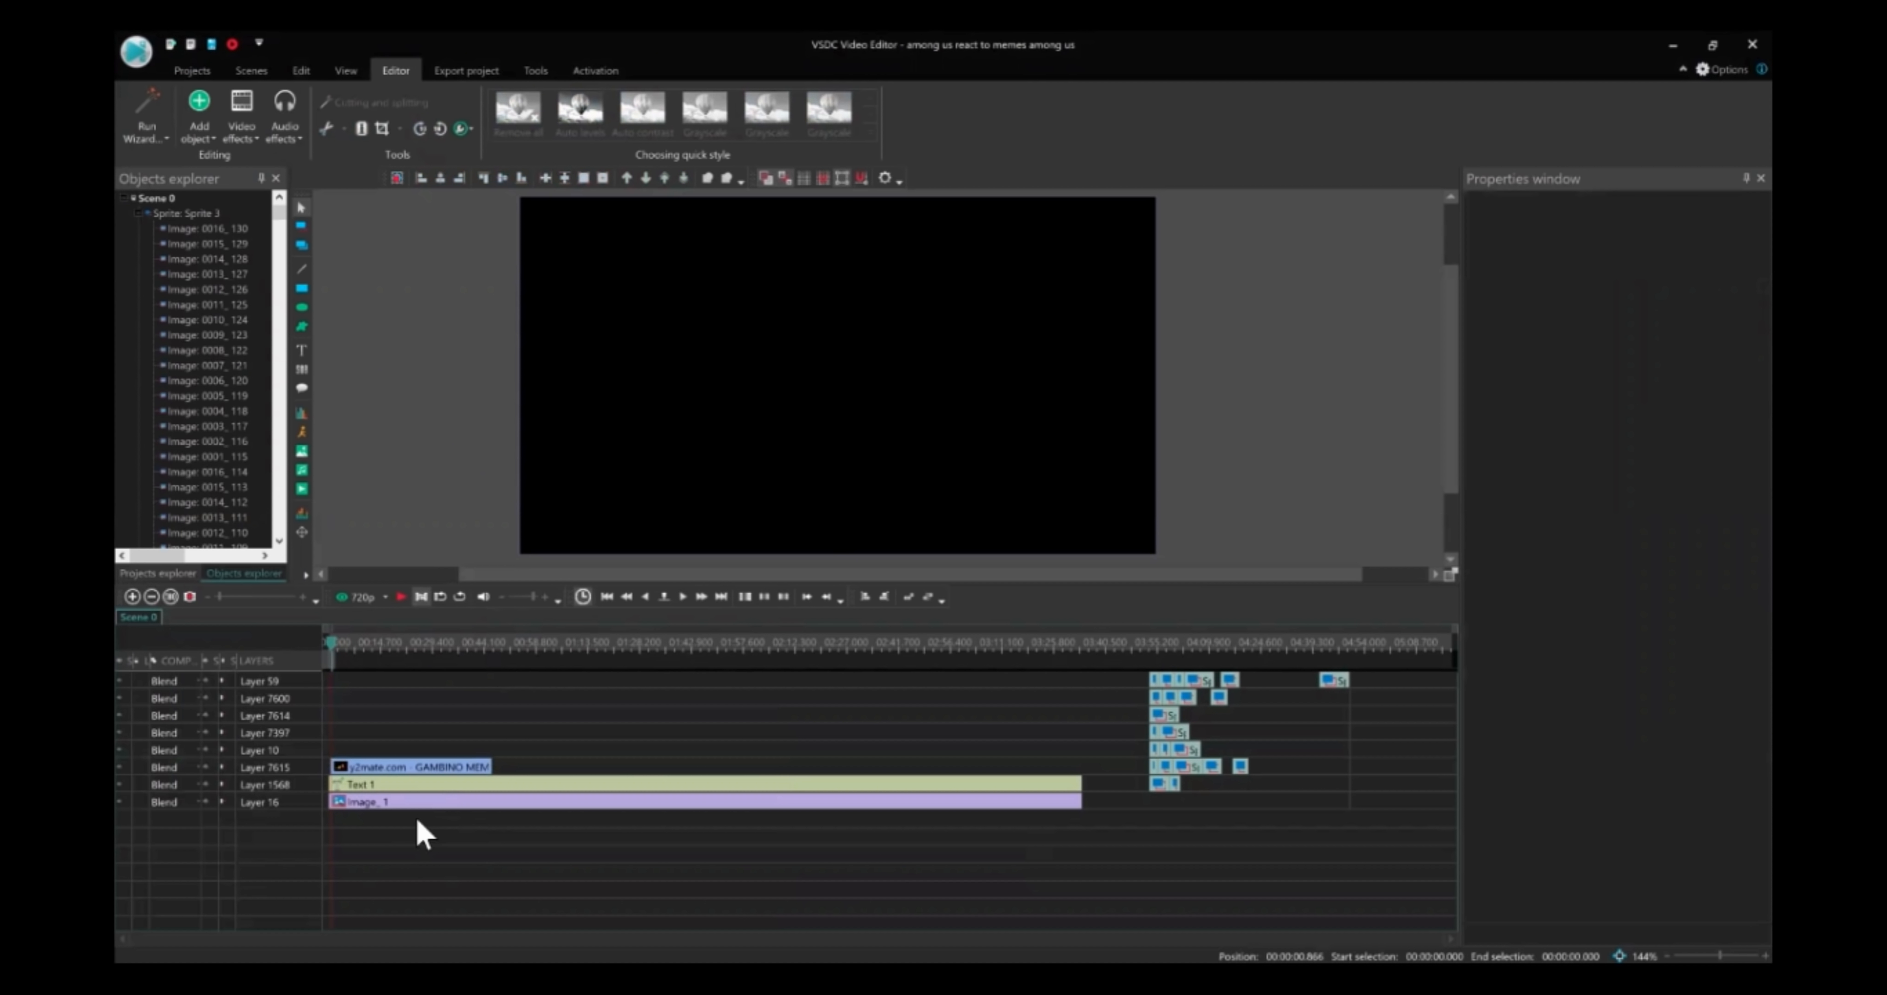
{"action": "key", "text": "space"}
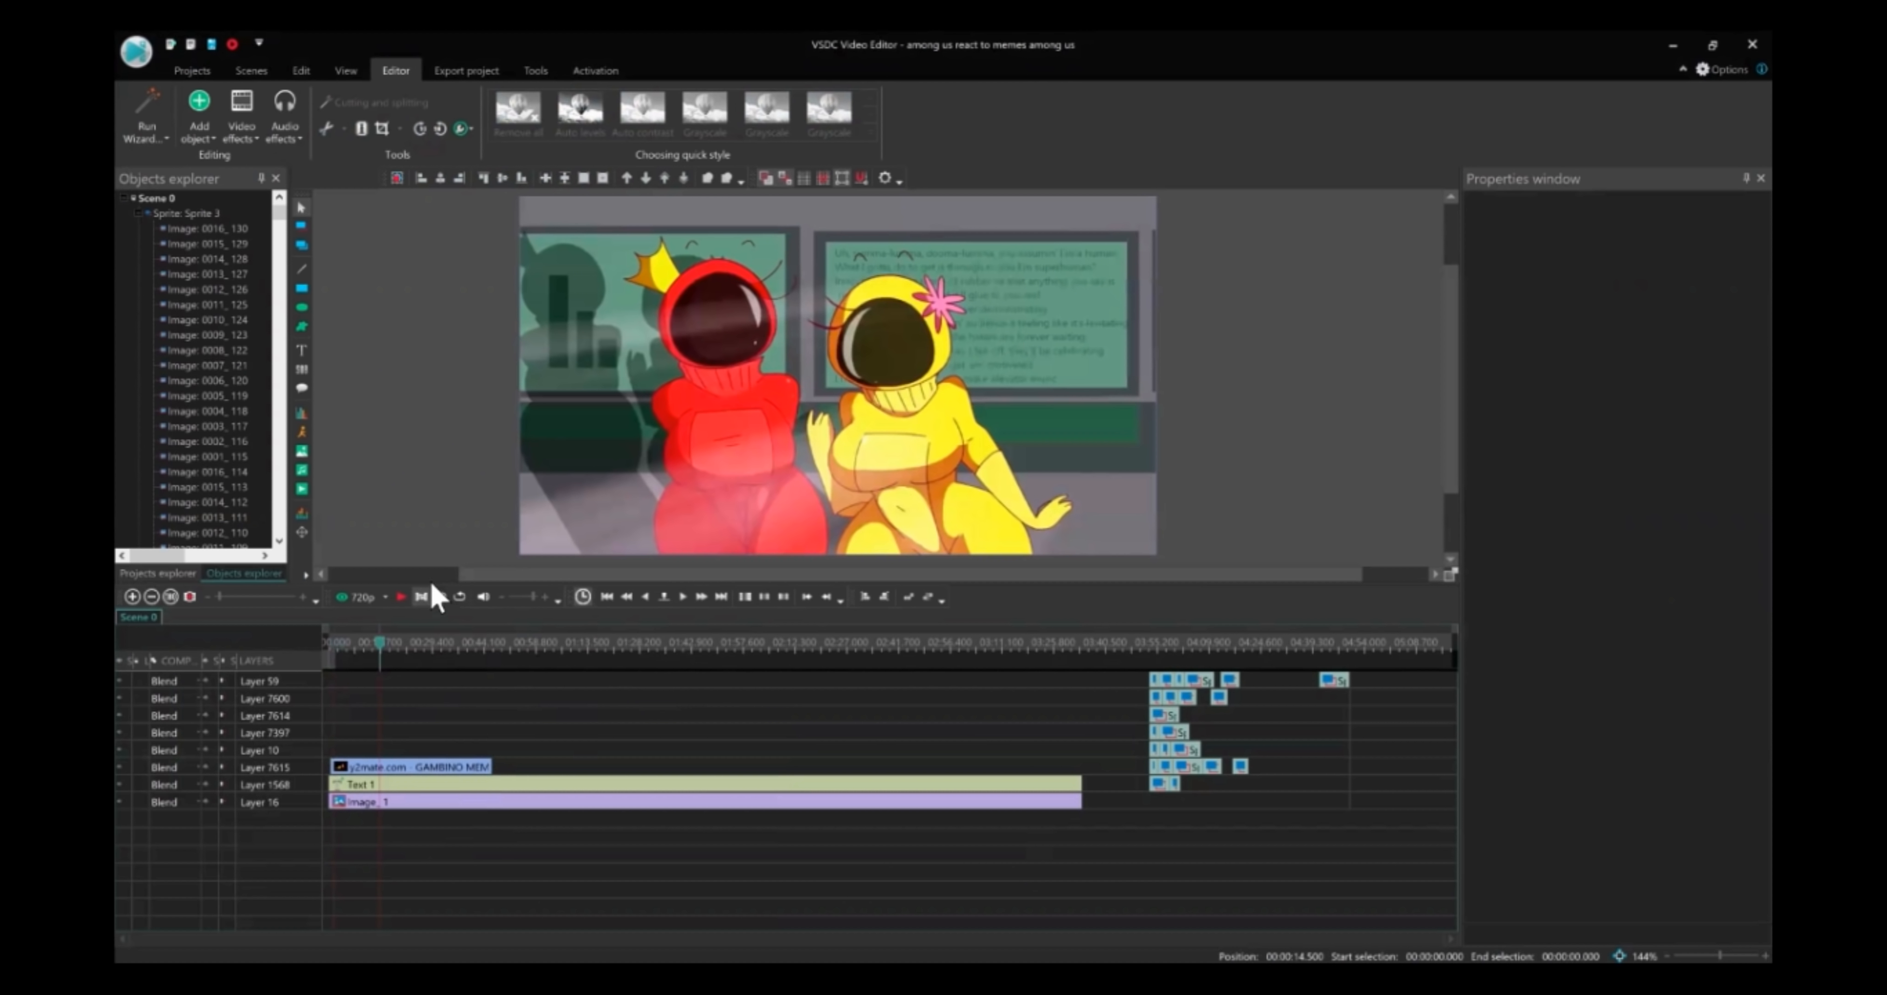
Shorten the background image to about 46.3 s and the HELLO text to about 45.8 s, ending both with the video clip
{"action": "left_click", "coordinate": [516, 800]}
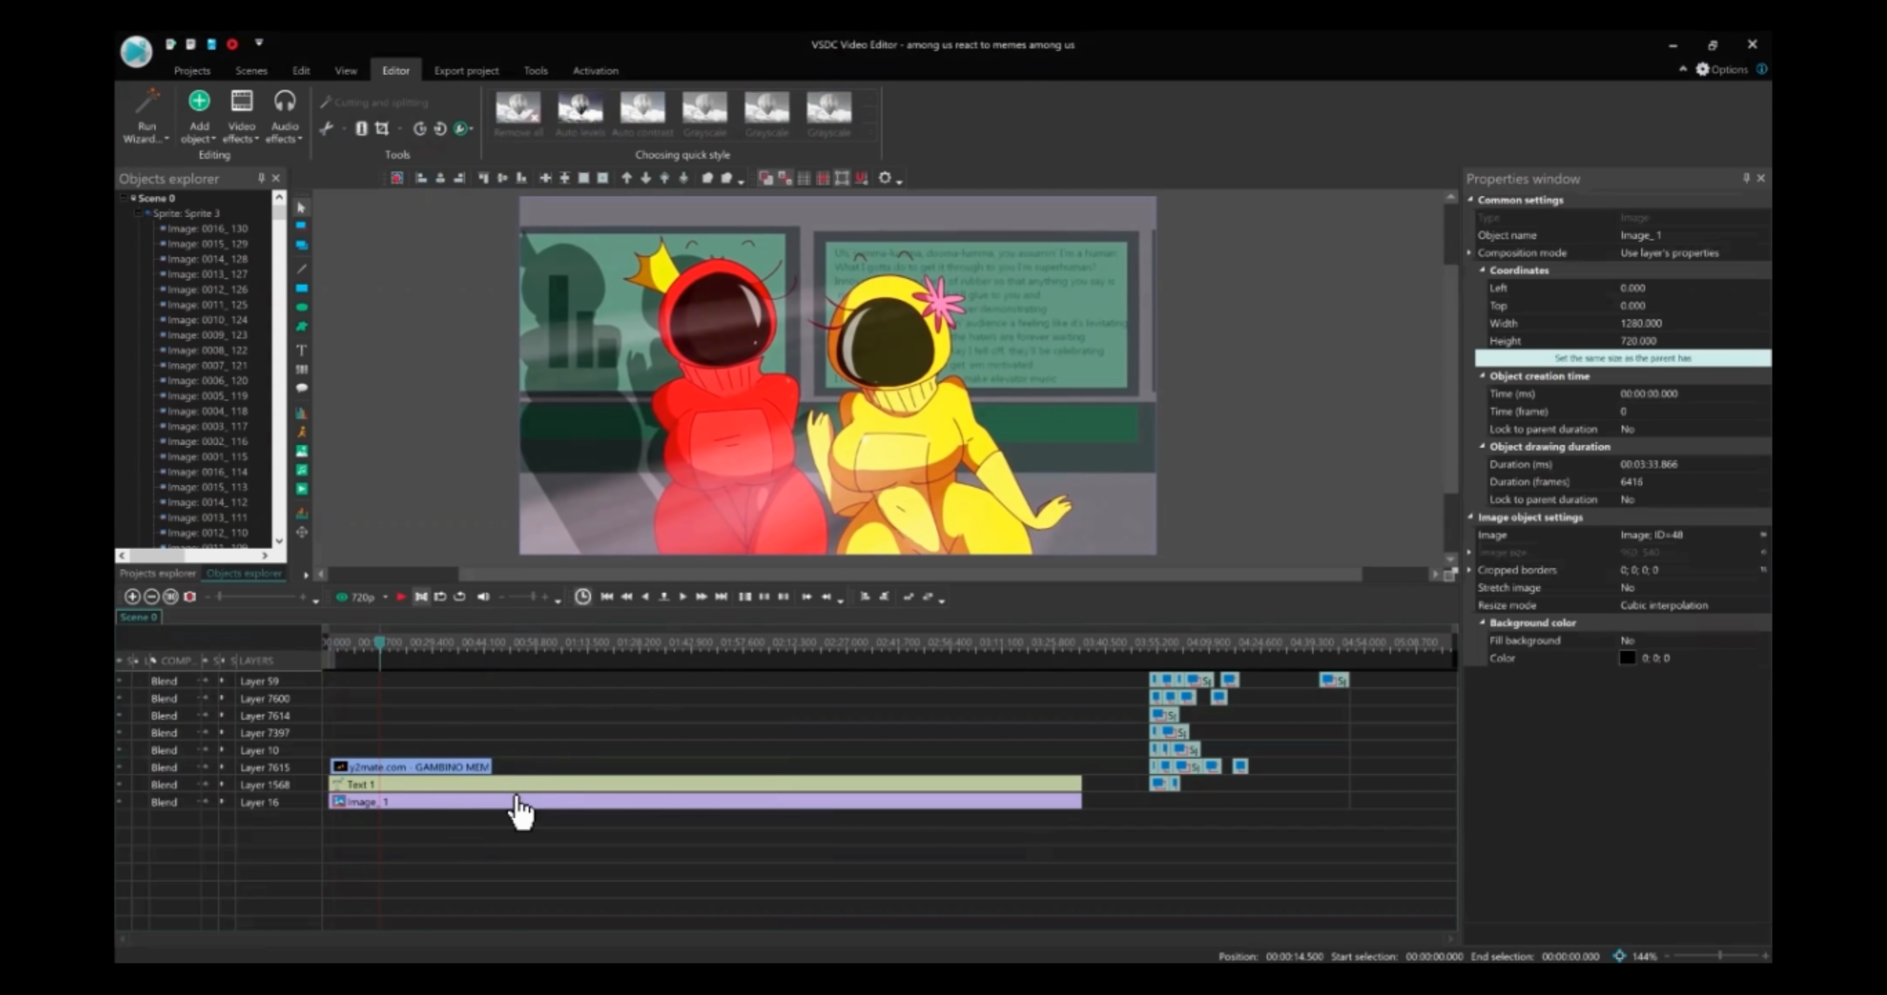
{"action": "left_click_drag", "start_coordinate": [1075, 799], "coordinate": [489, 807]}
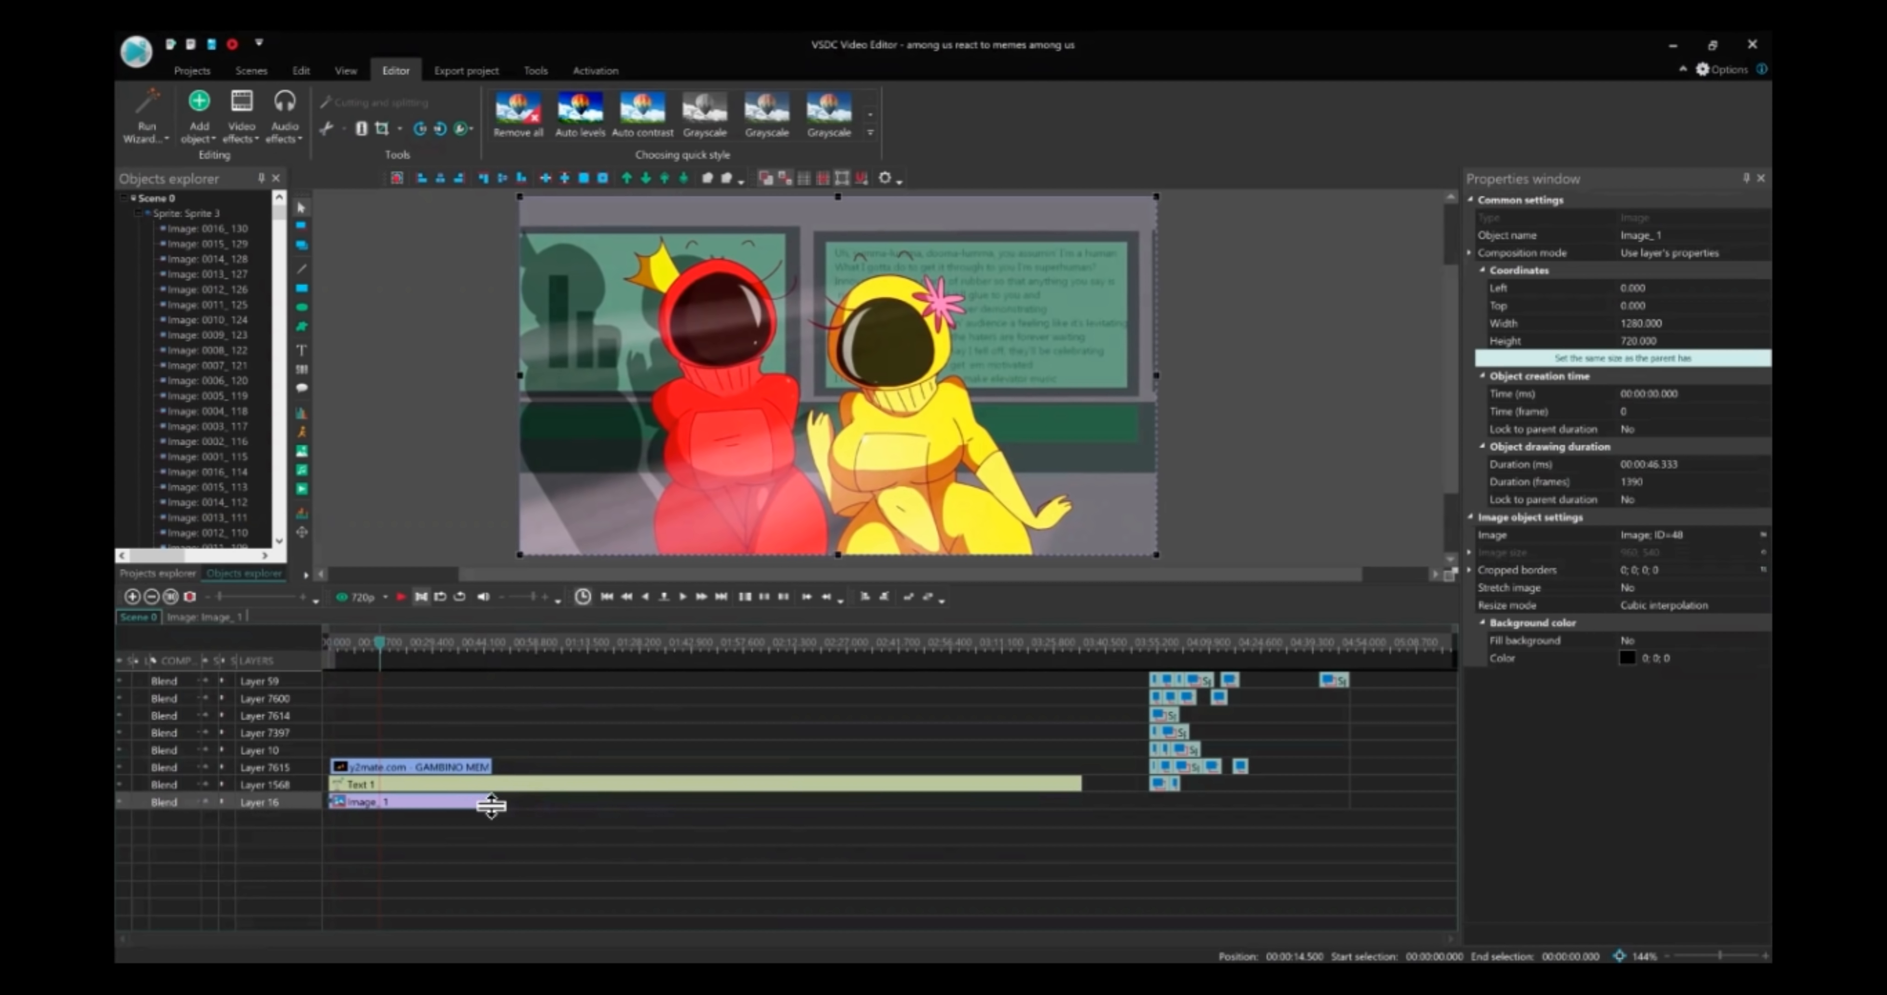
{"action": "left_click", "coordinate": [563, 787]}
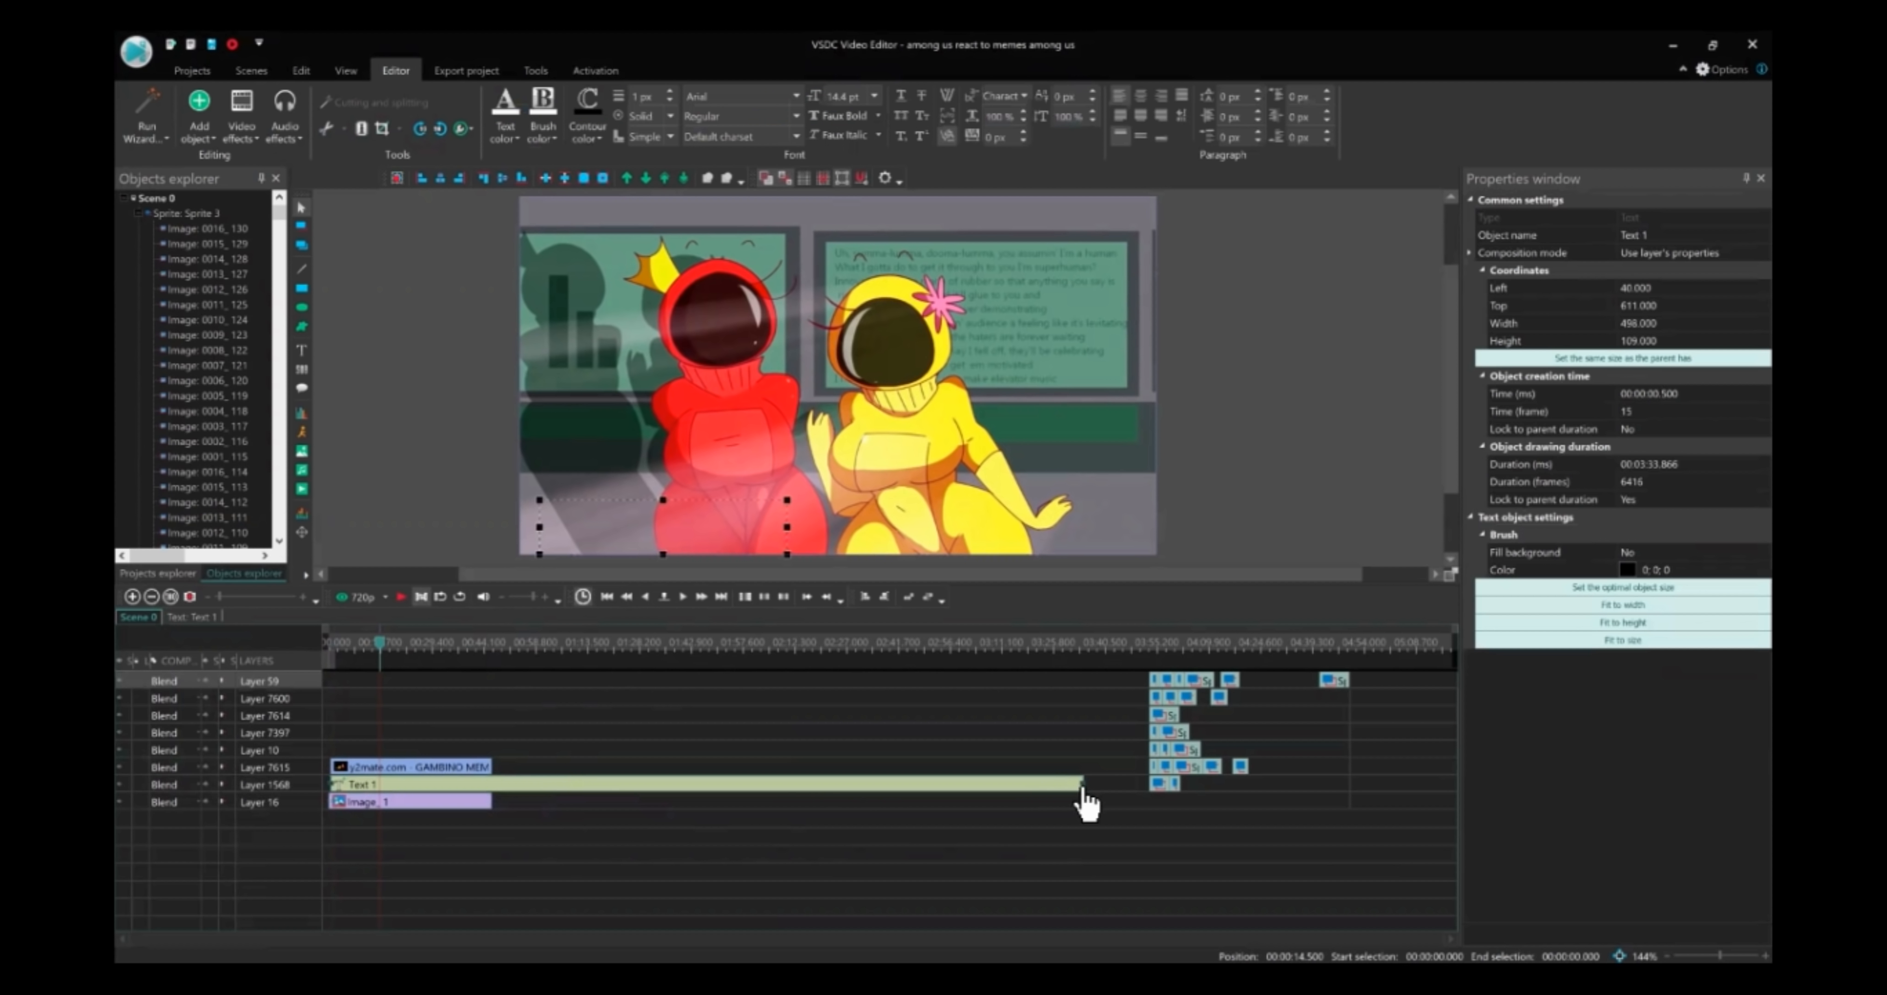
{"action": "left_click_drag", "start_coordinate": [1083, 785], "coordinate": [491, 812]}
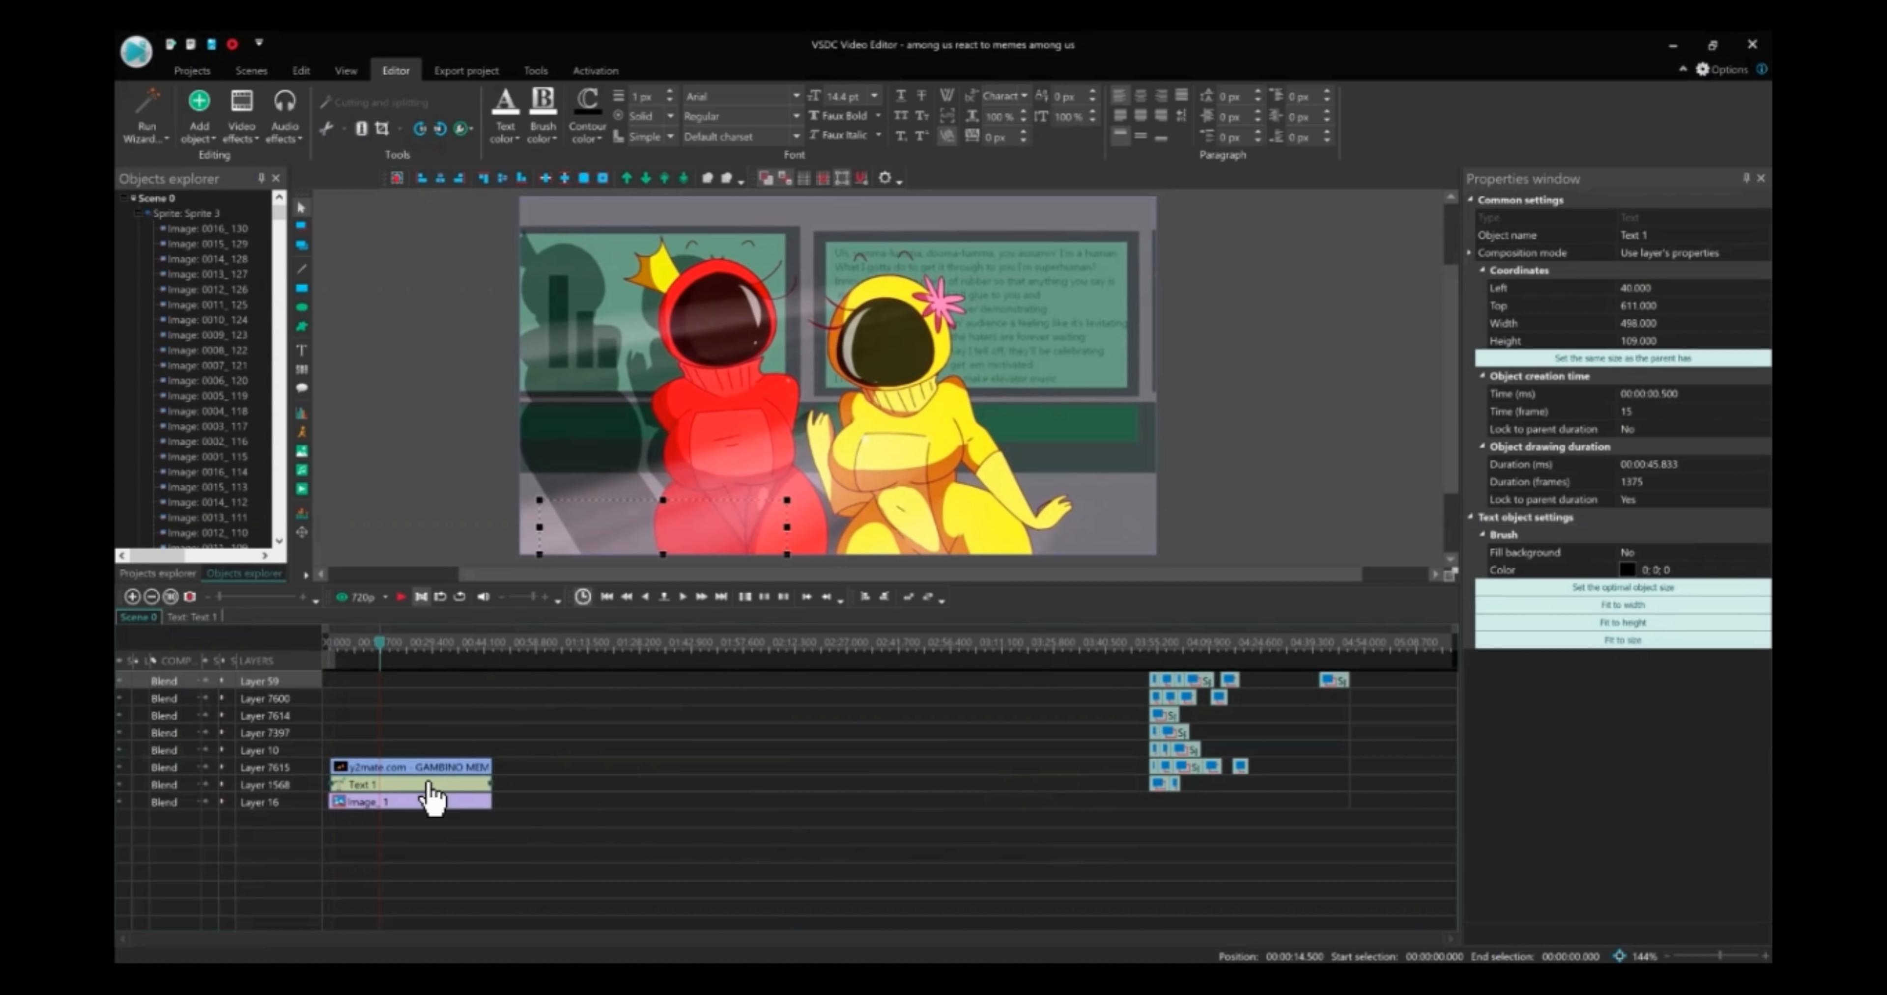
{"action": "left_click", "coordinate": [514, 779]}
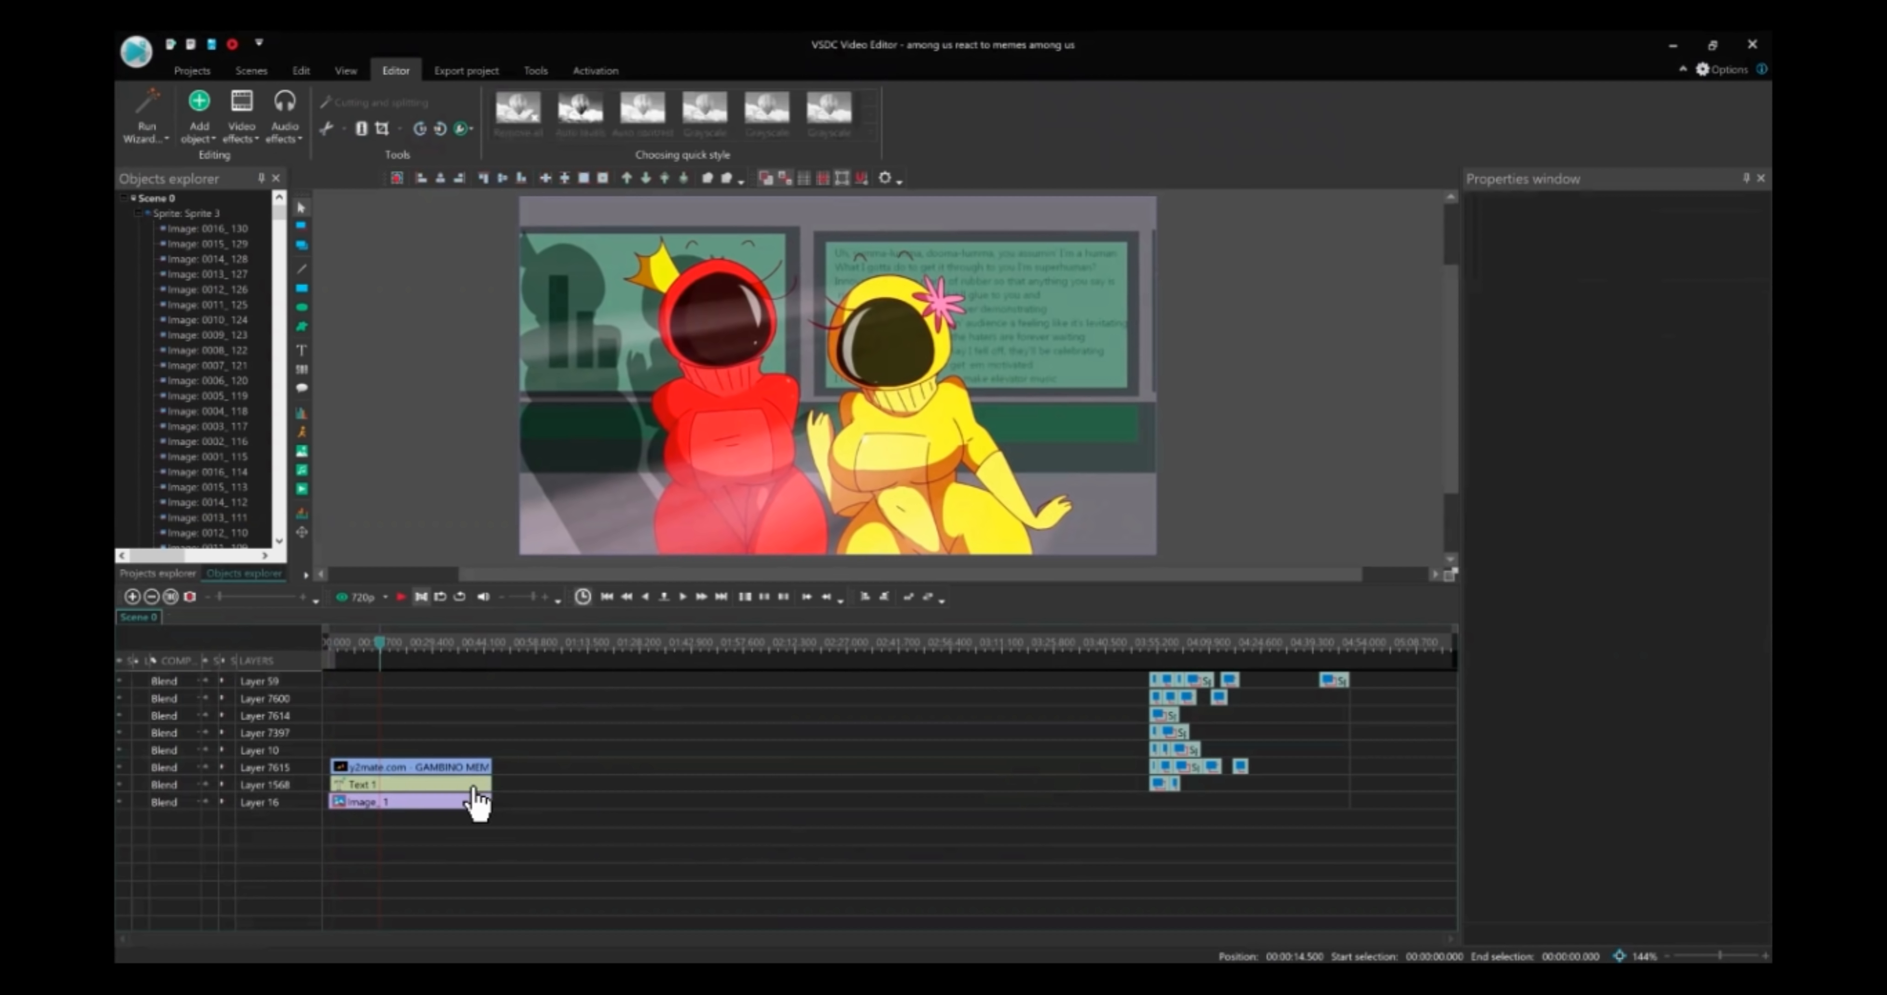
{"action": "mouse_move", "coordinate": [448, 770]}
{"action": "left_click", "coordinate": [434, 769]}
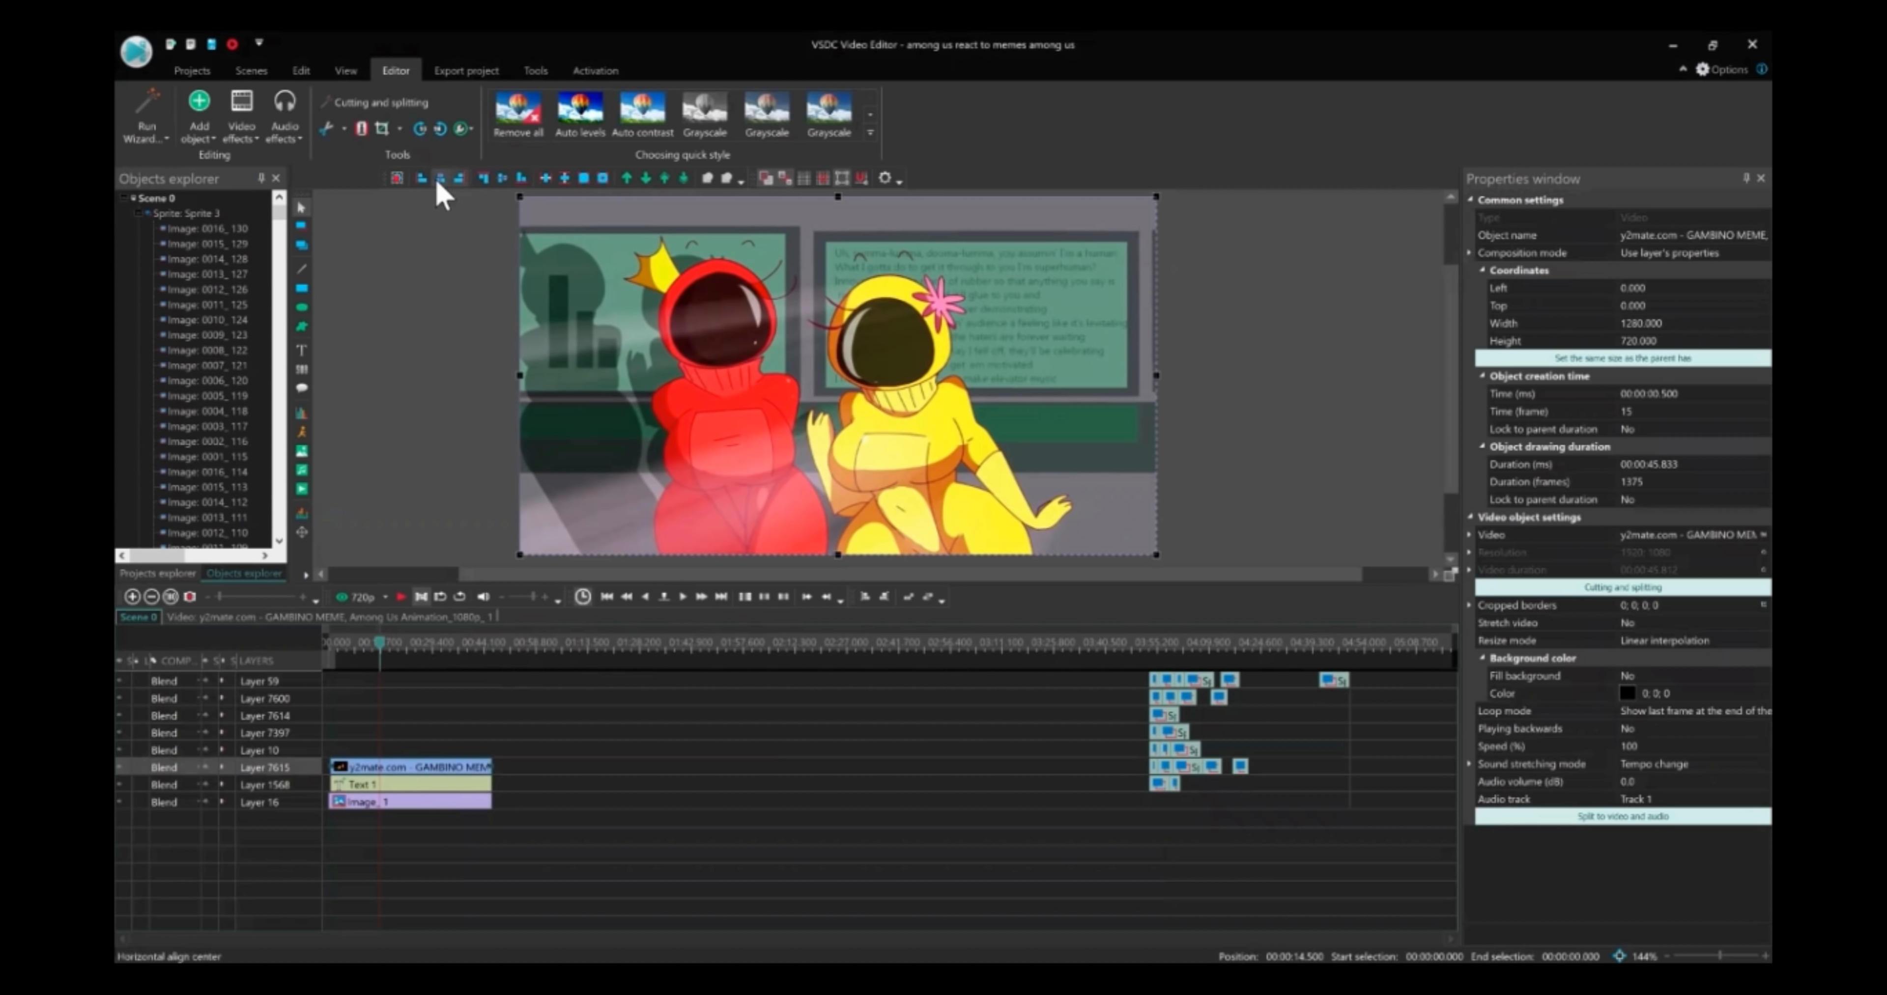
{"action": "left_click", "coordinate": [396, 131]}
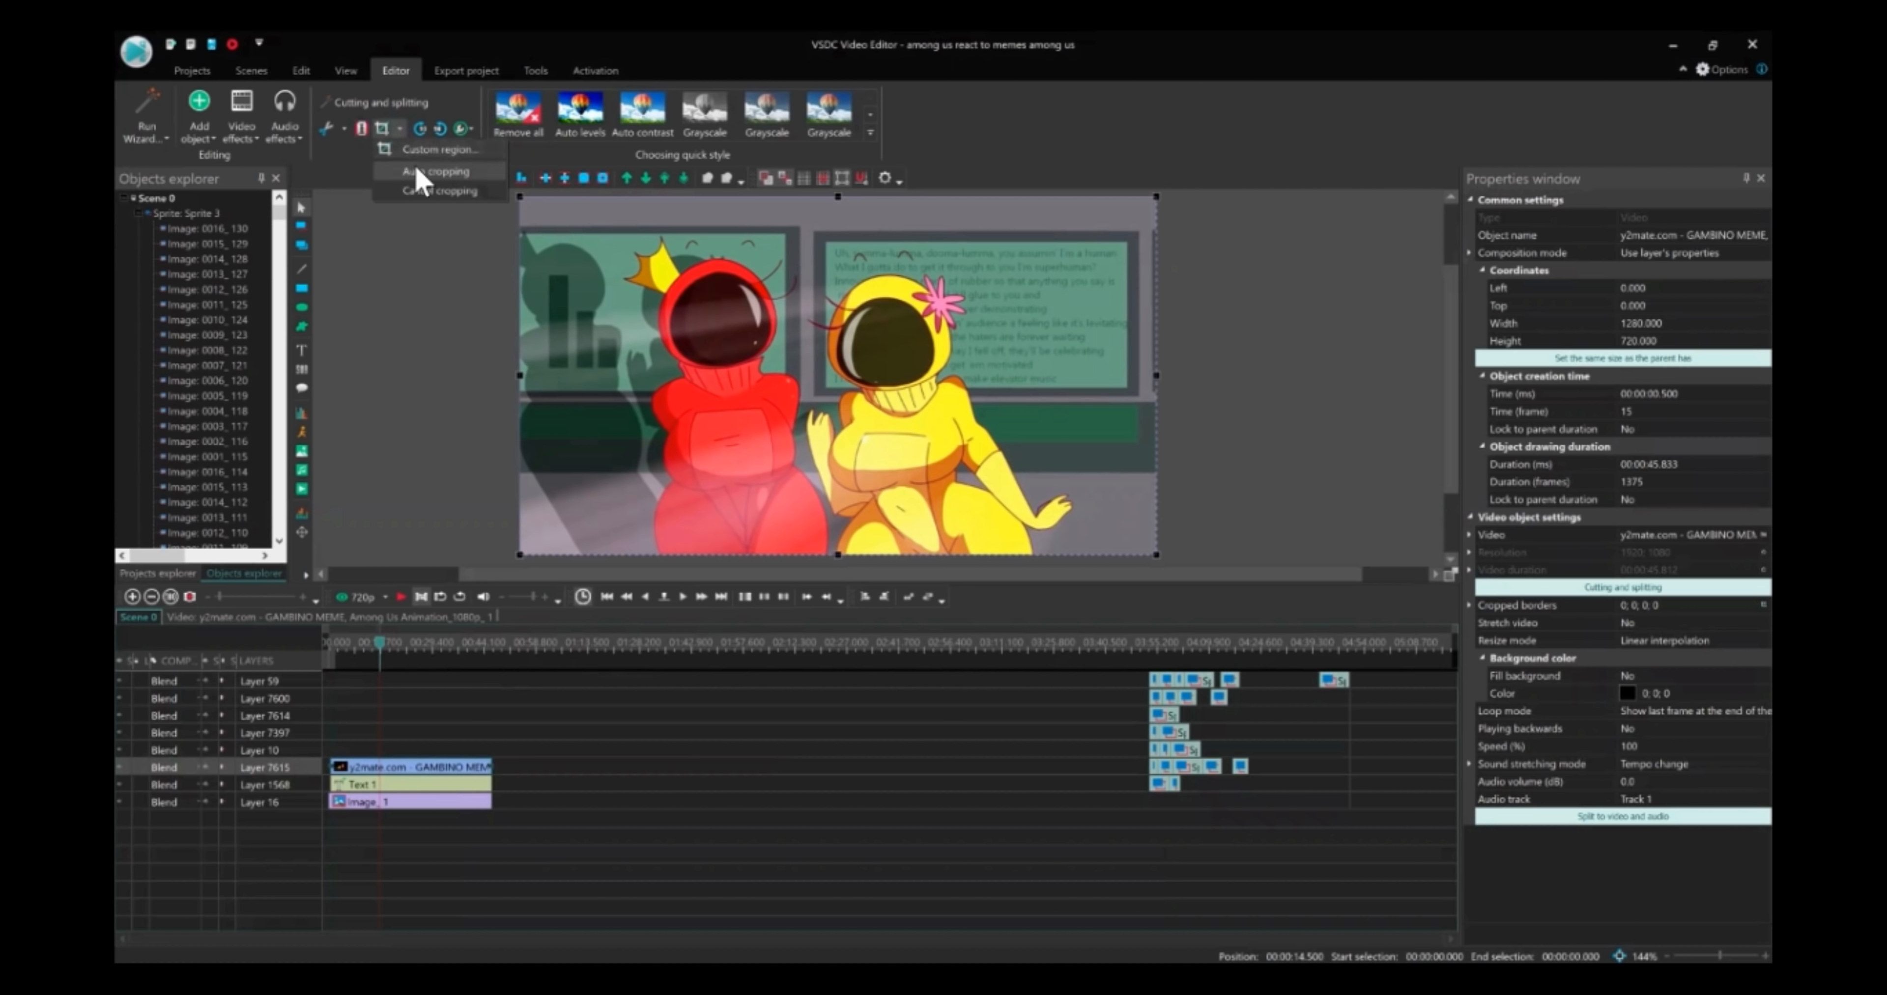
{"action": "left_click", "coordinate": [386, 130]}
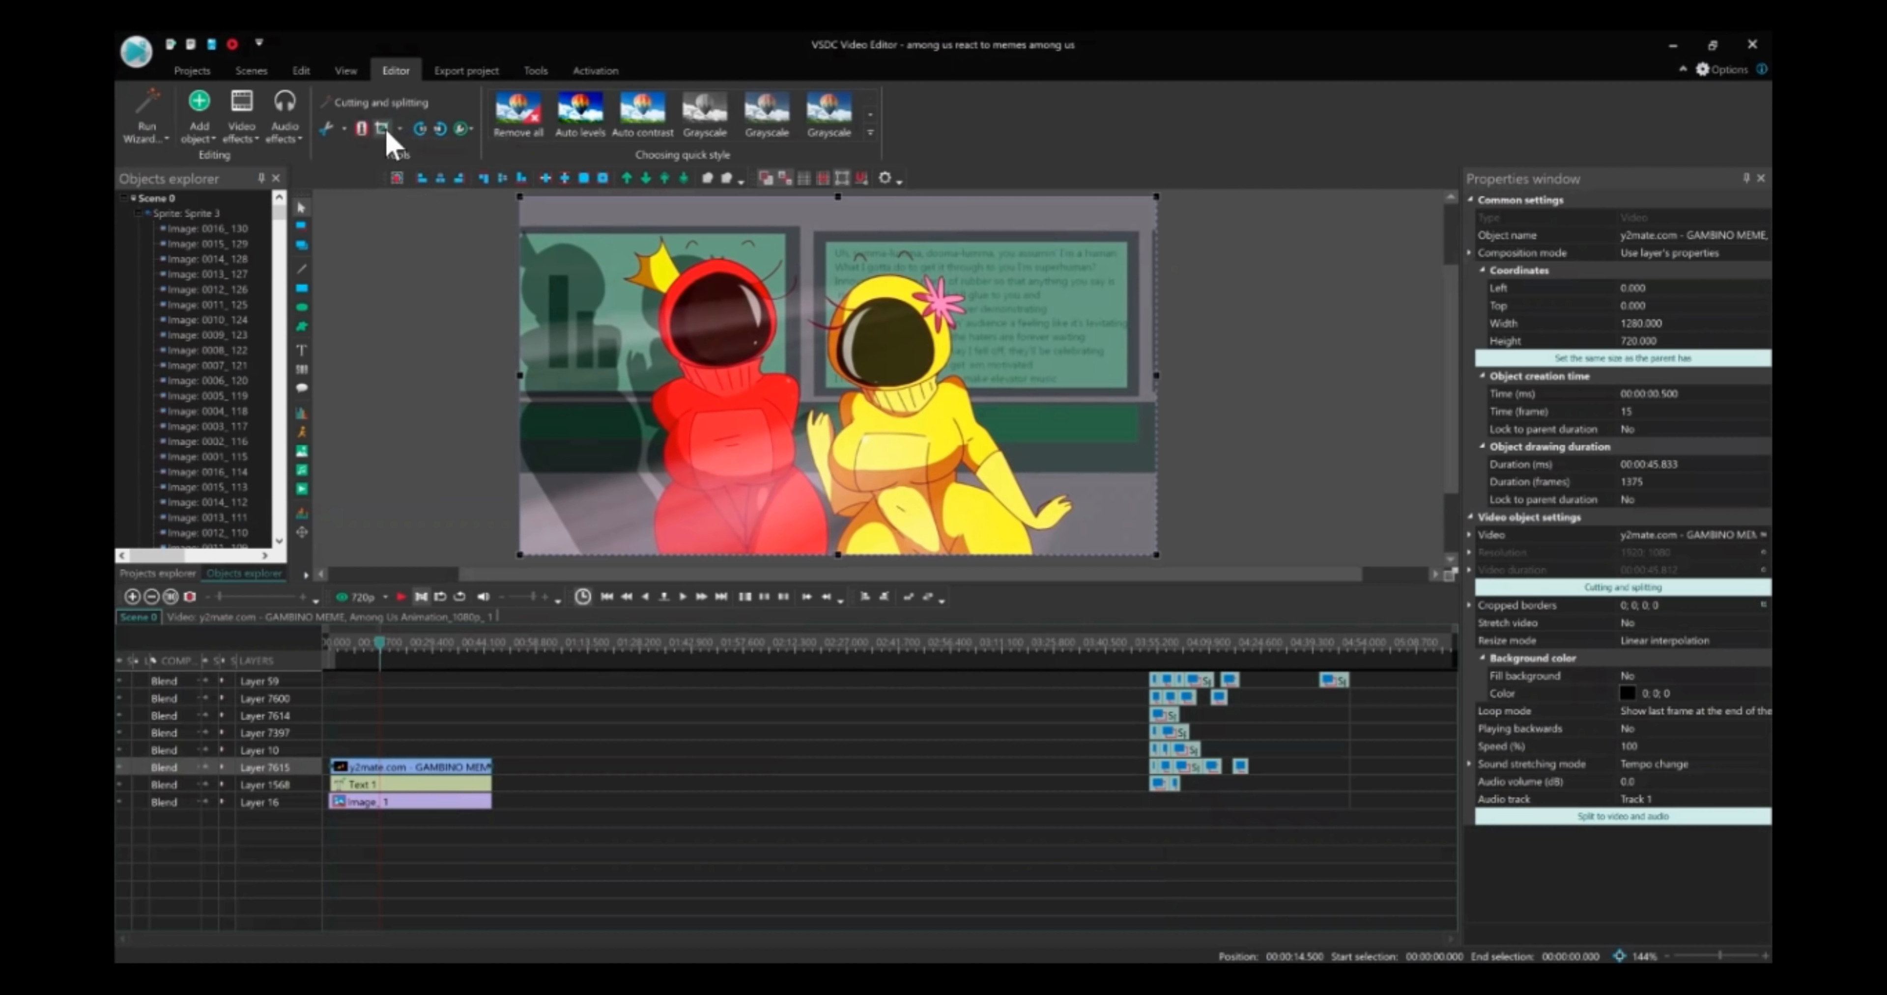
{"action": "left_click", "coordinate": [386, 130]}
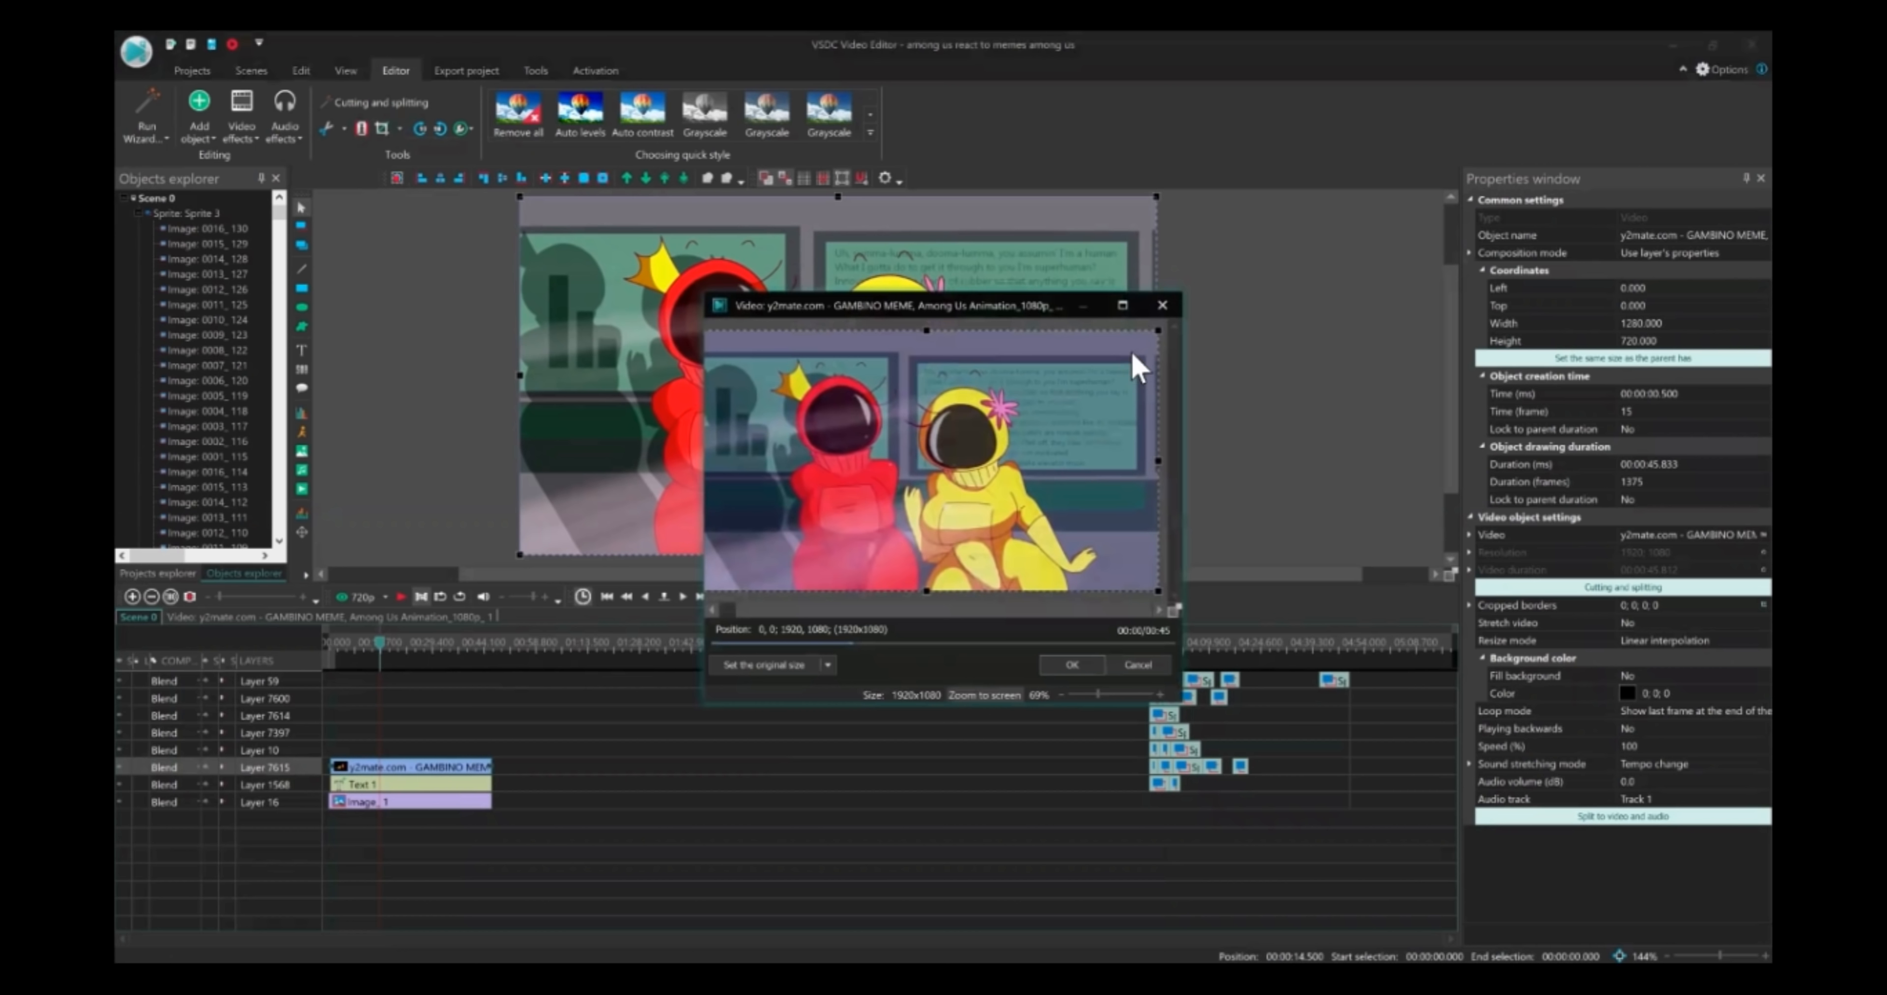
{"action": "left_click", "coordinate": [1165, 308]}
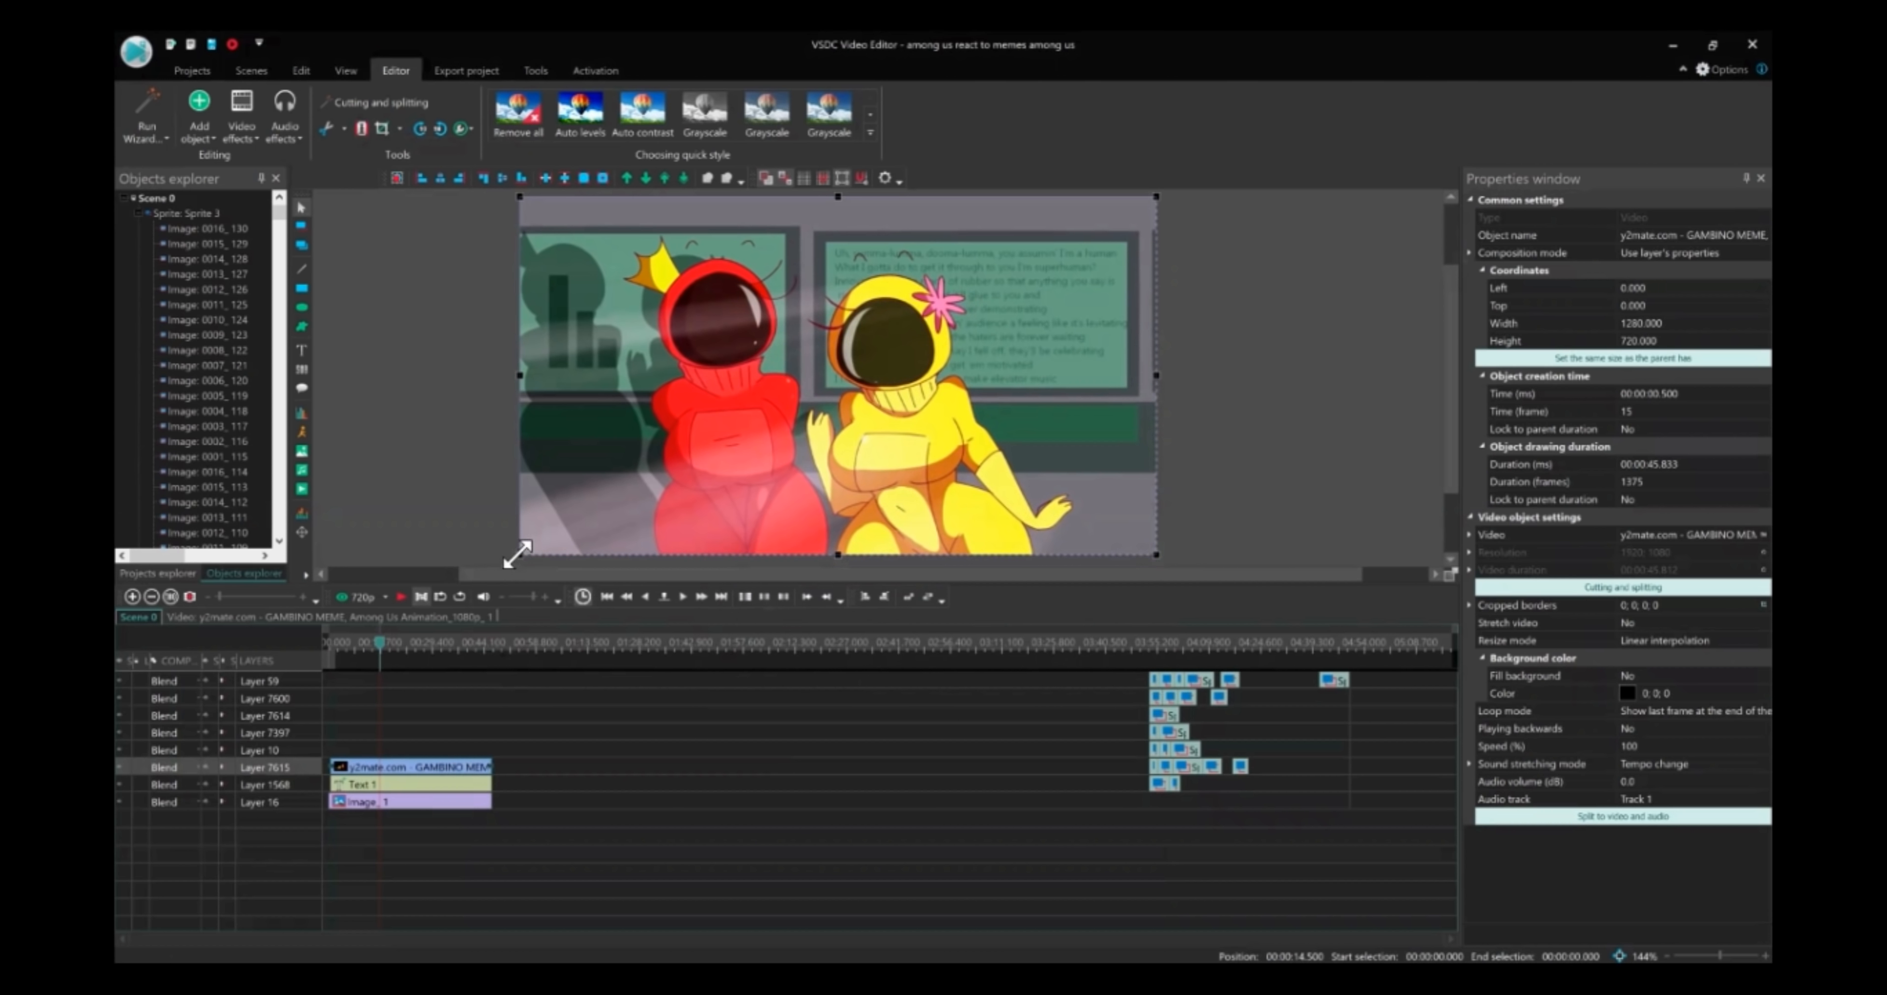
Scale the video to fit inside the TV screen, about 553 × 321 px at left 355 and top 90
{"action": "left_click_drag", "start_coordinate": [517, 555], "coordinate": [688, 402]}
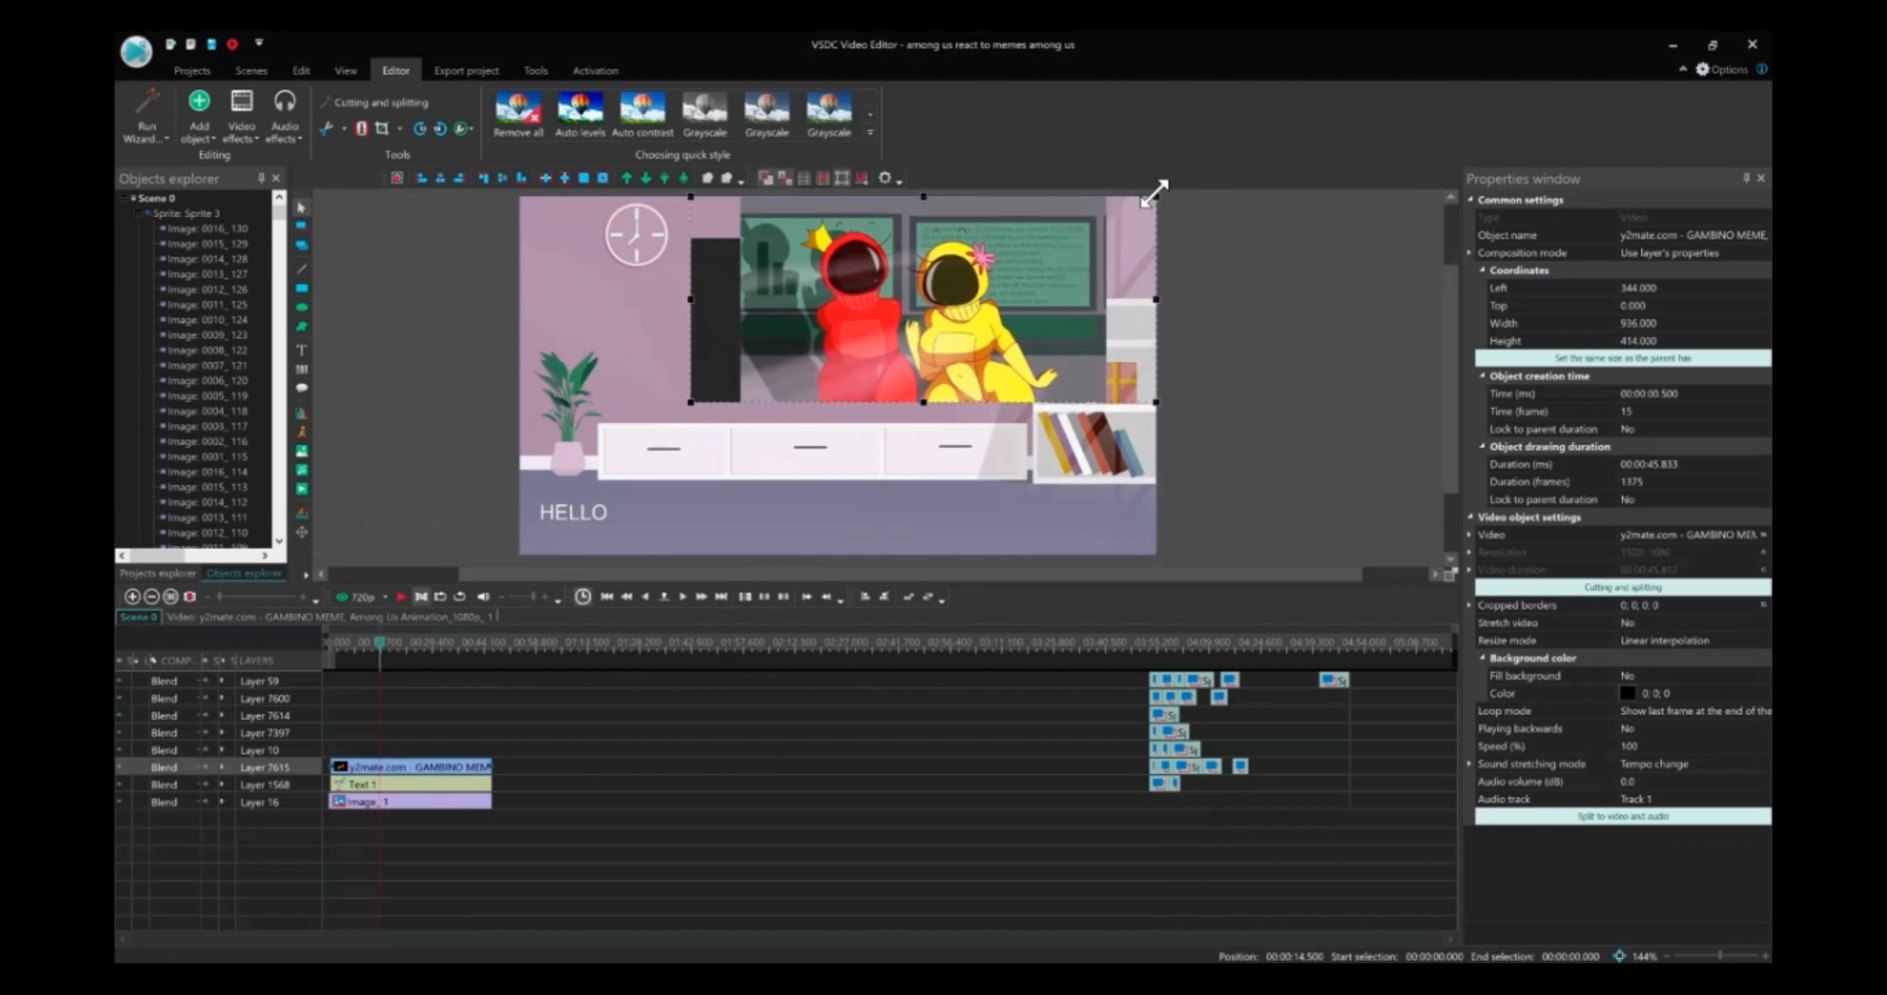
{"action": "left_click_drag", "start_coordinate": [1155, 196], "coordinate": [977, 240]}
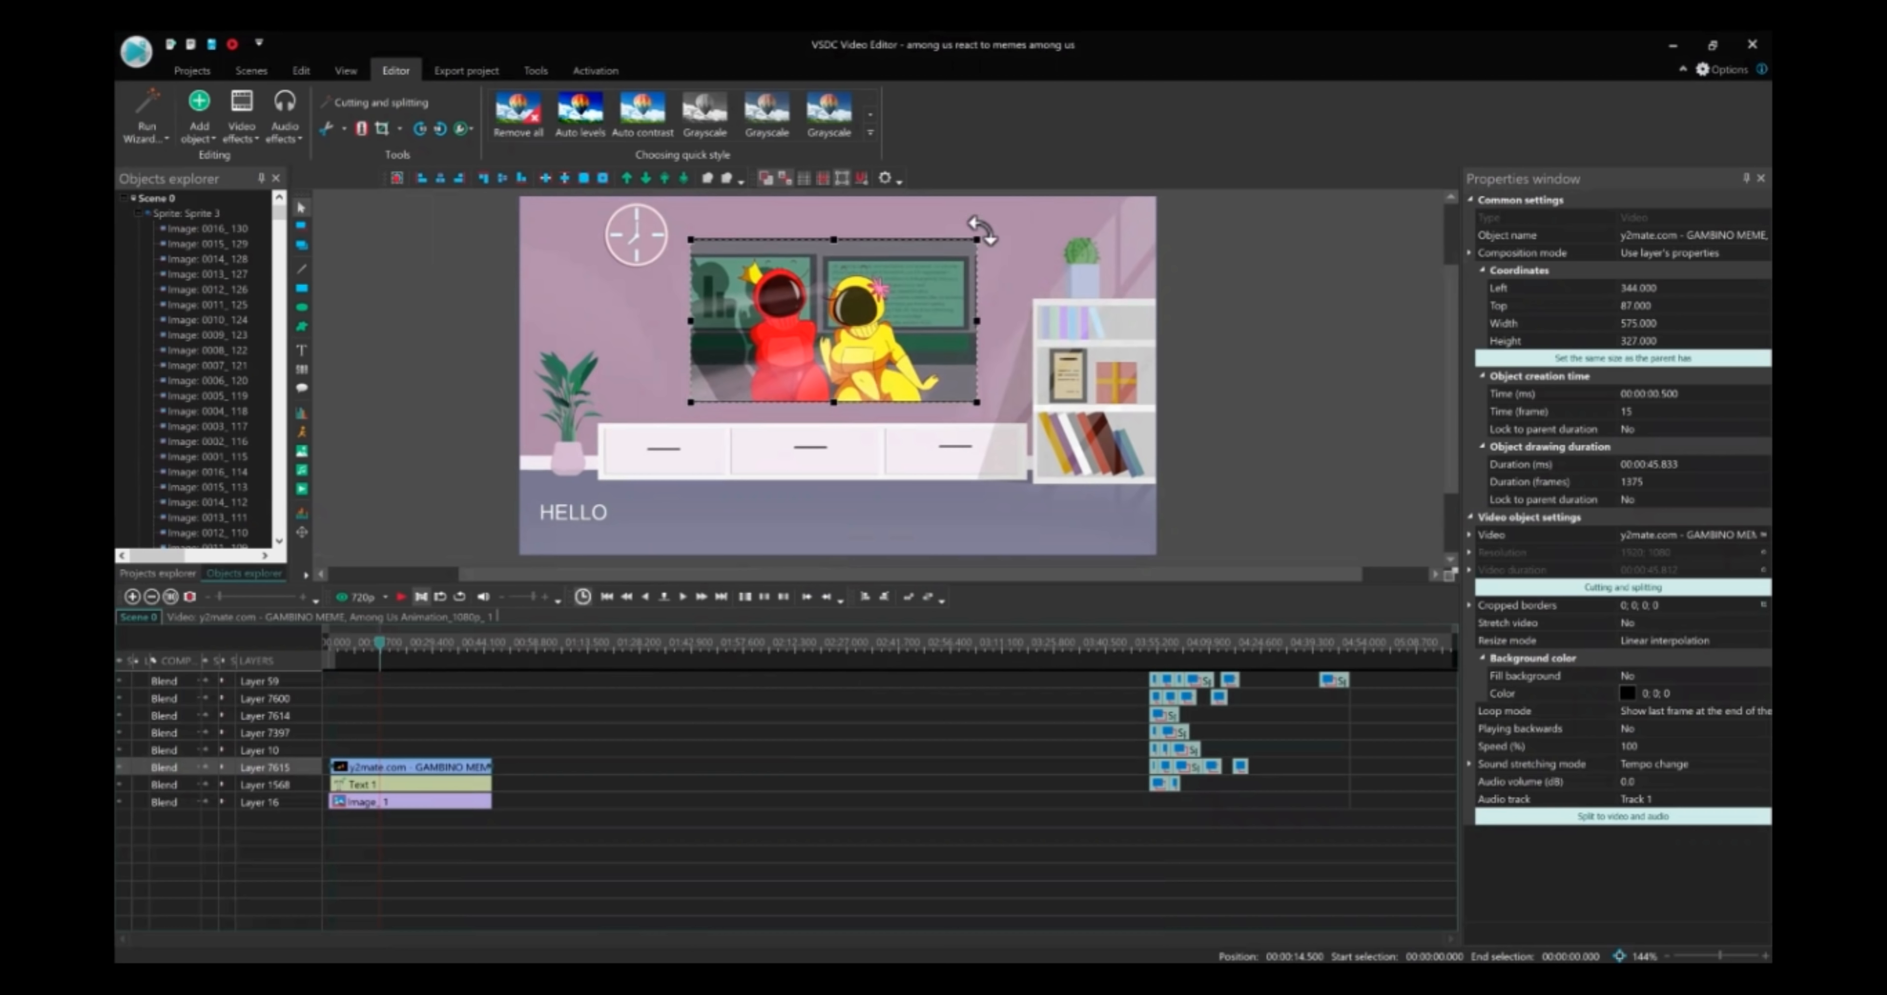
{"action": "left_click_drag", "start_coordinate": [977, 238], "coordinate": [970, 242]}
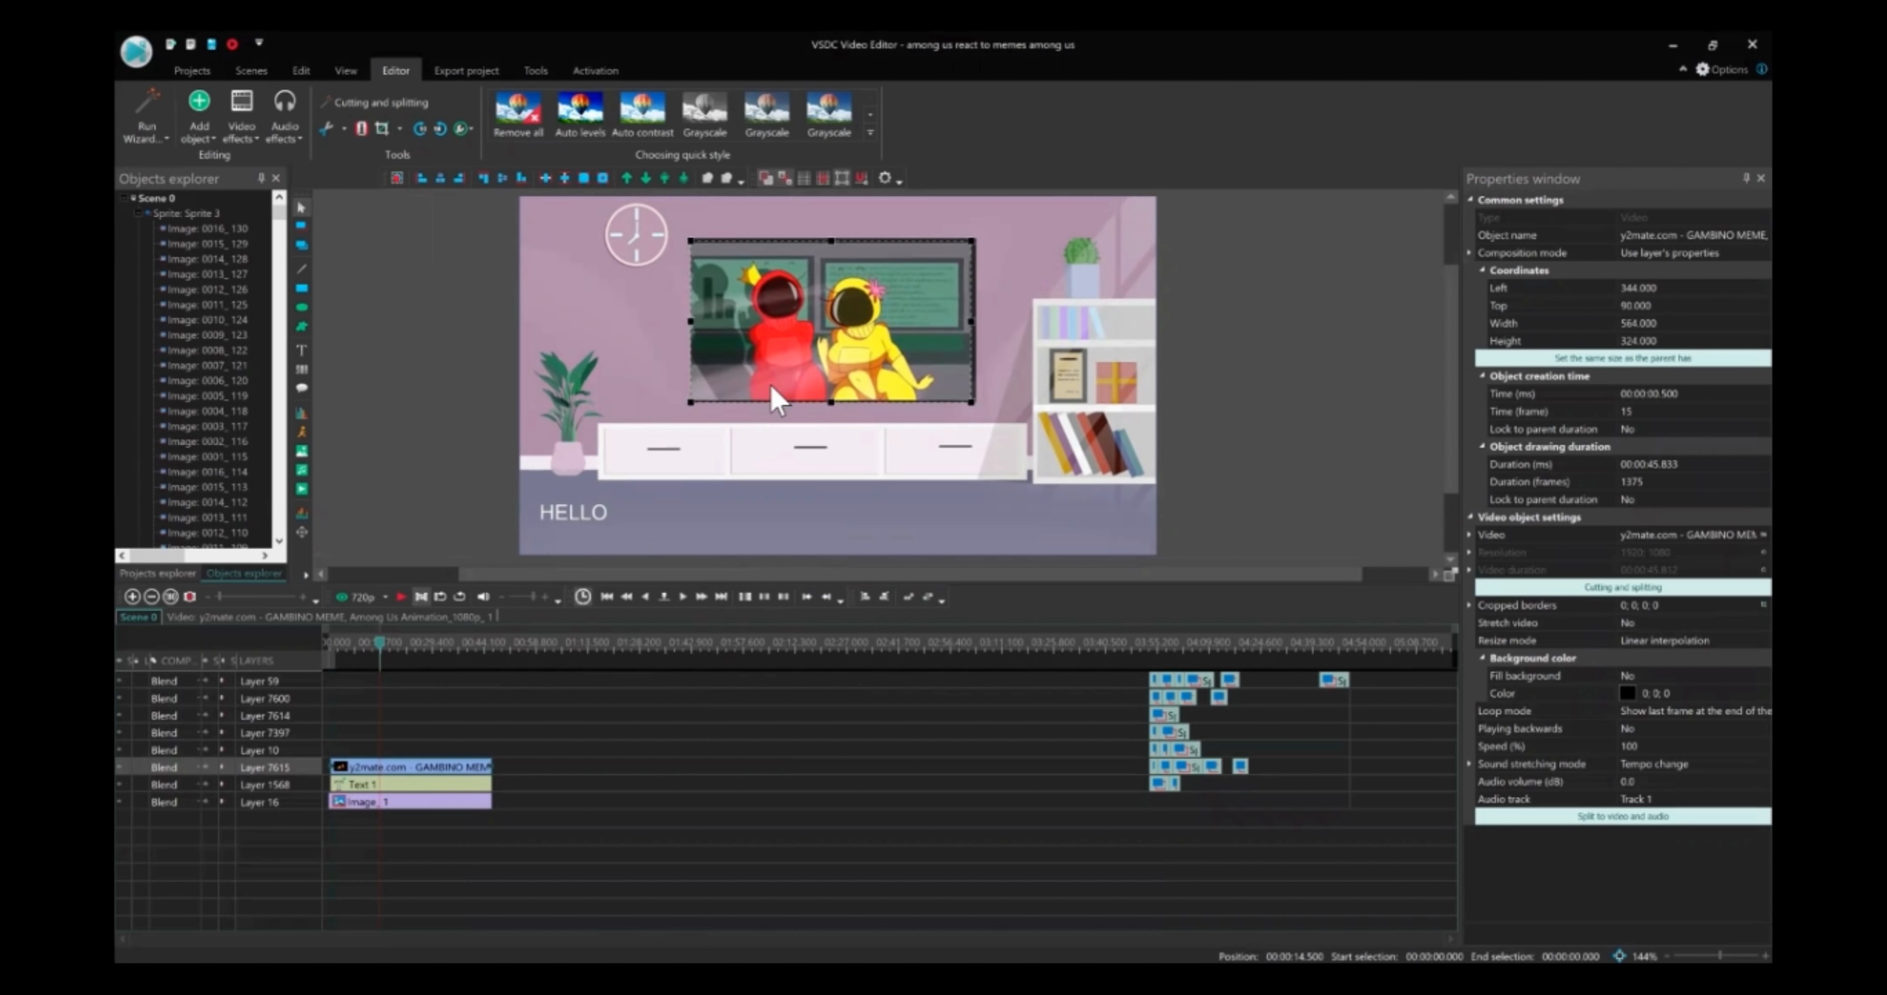
{"action": "left_click_drag", "start_coordinate": [687, 401], "coordinate": [694, 401]}
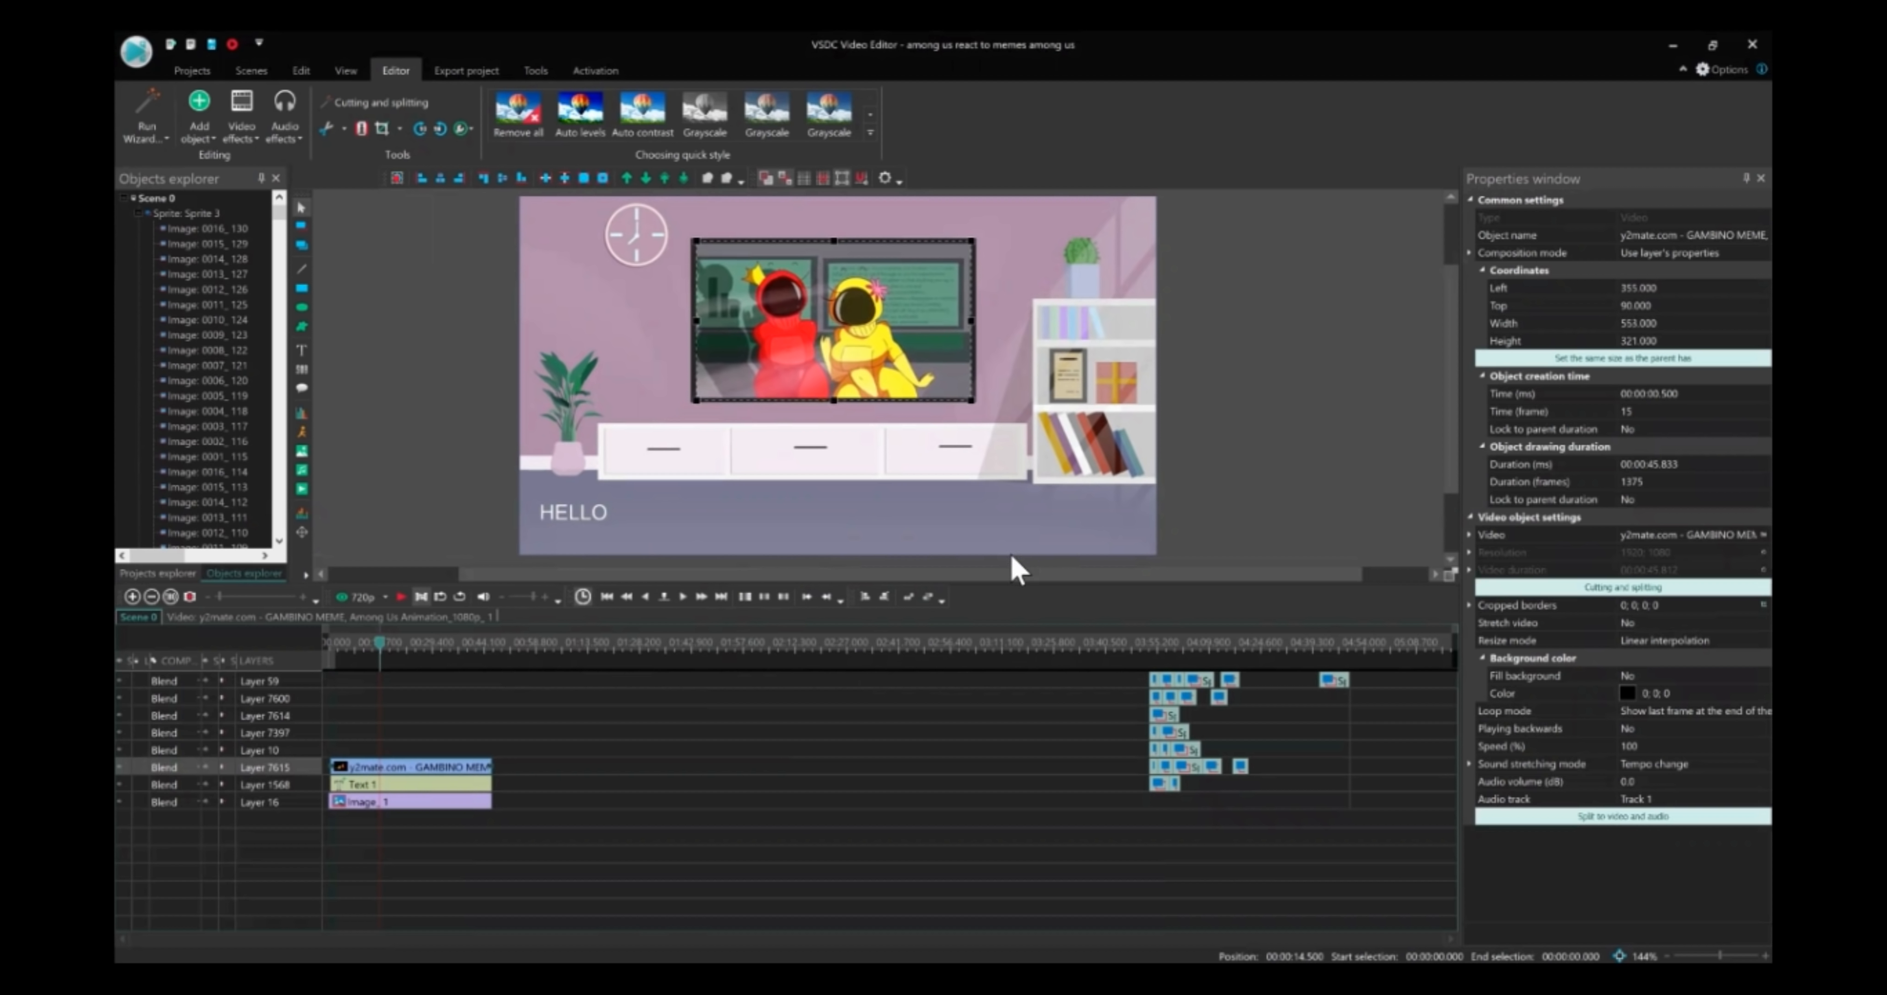
Enlarge the video slightly to cover the TV frame, about 564 × 331 px at left 348 and top 86
{"action": "left_click", "coordinate": [1207, 512]}
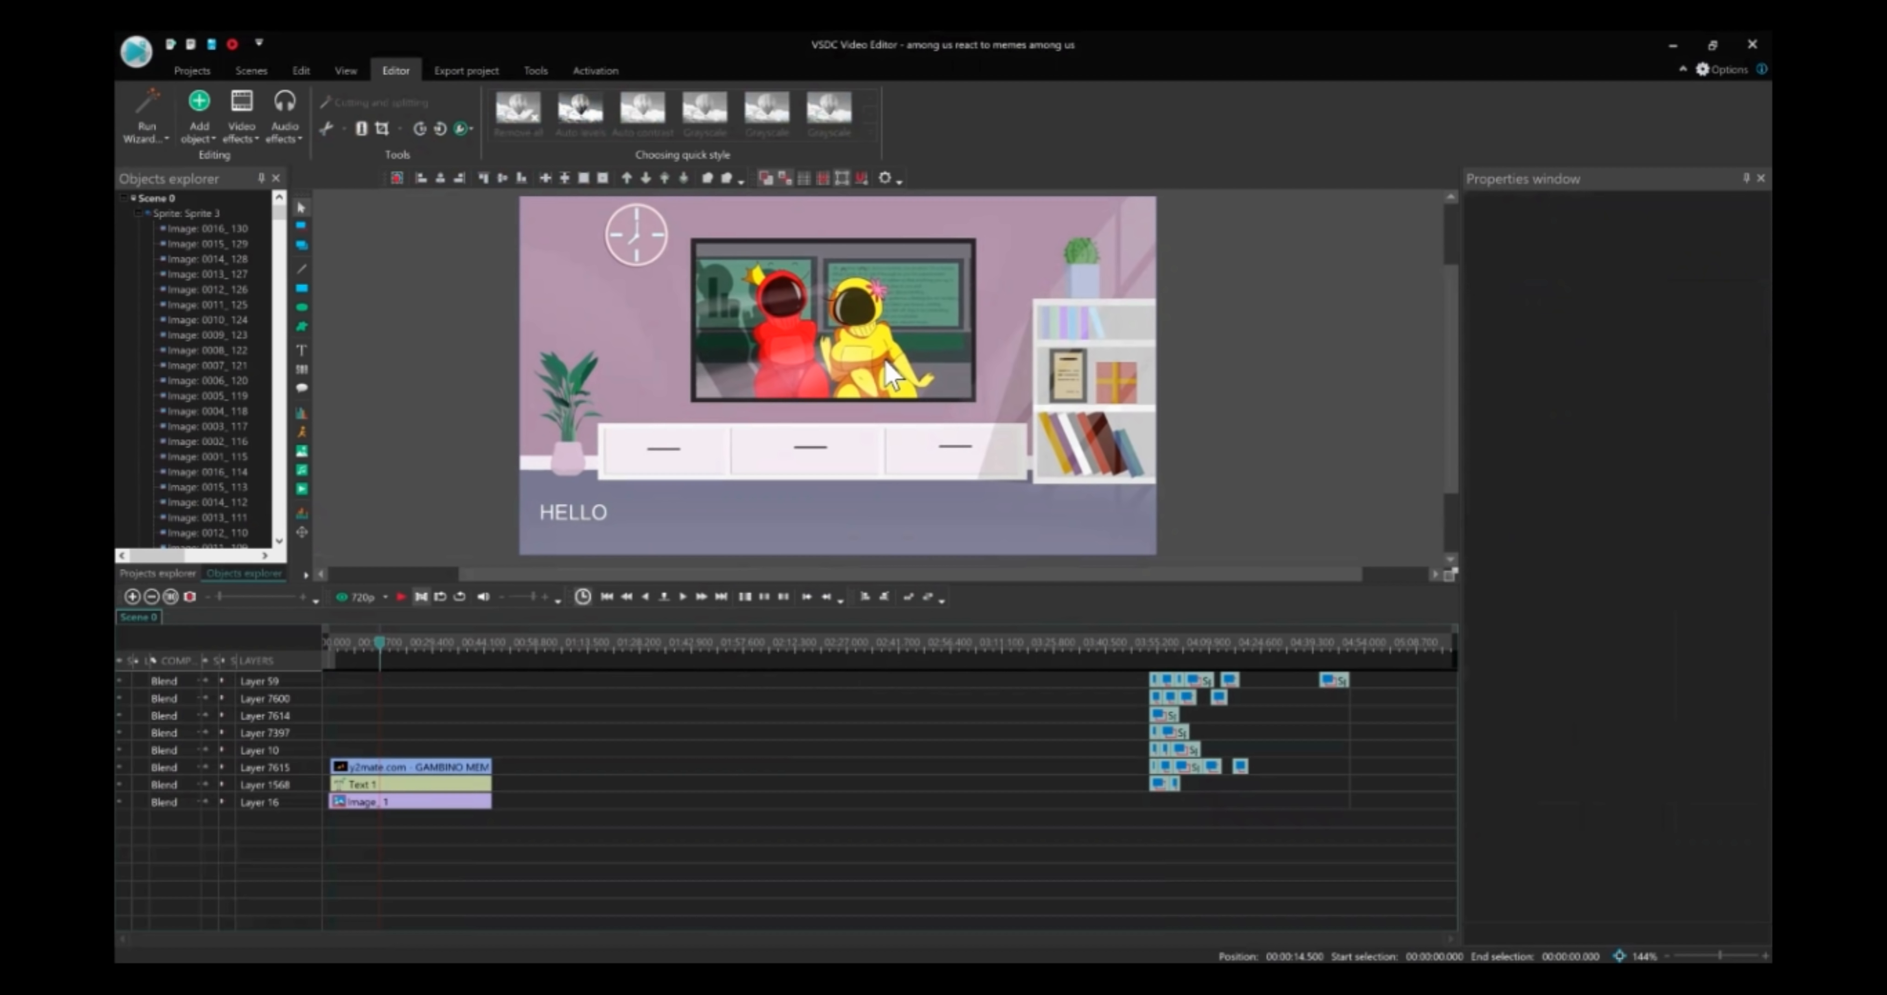
{"action": "left_click", "coordinate": [888, 375]}
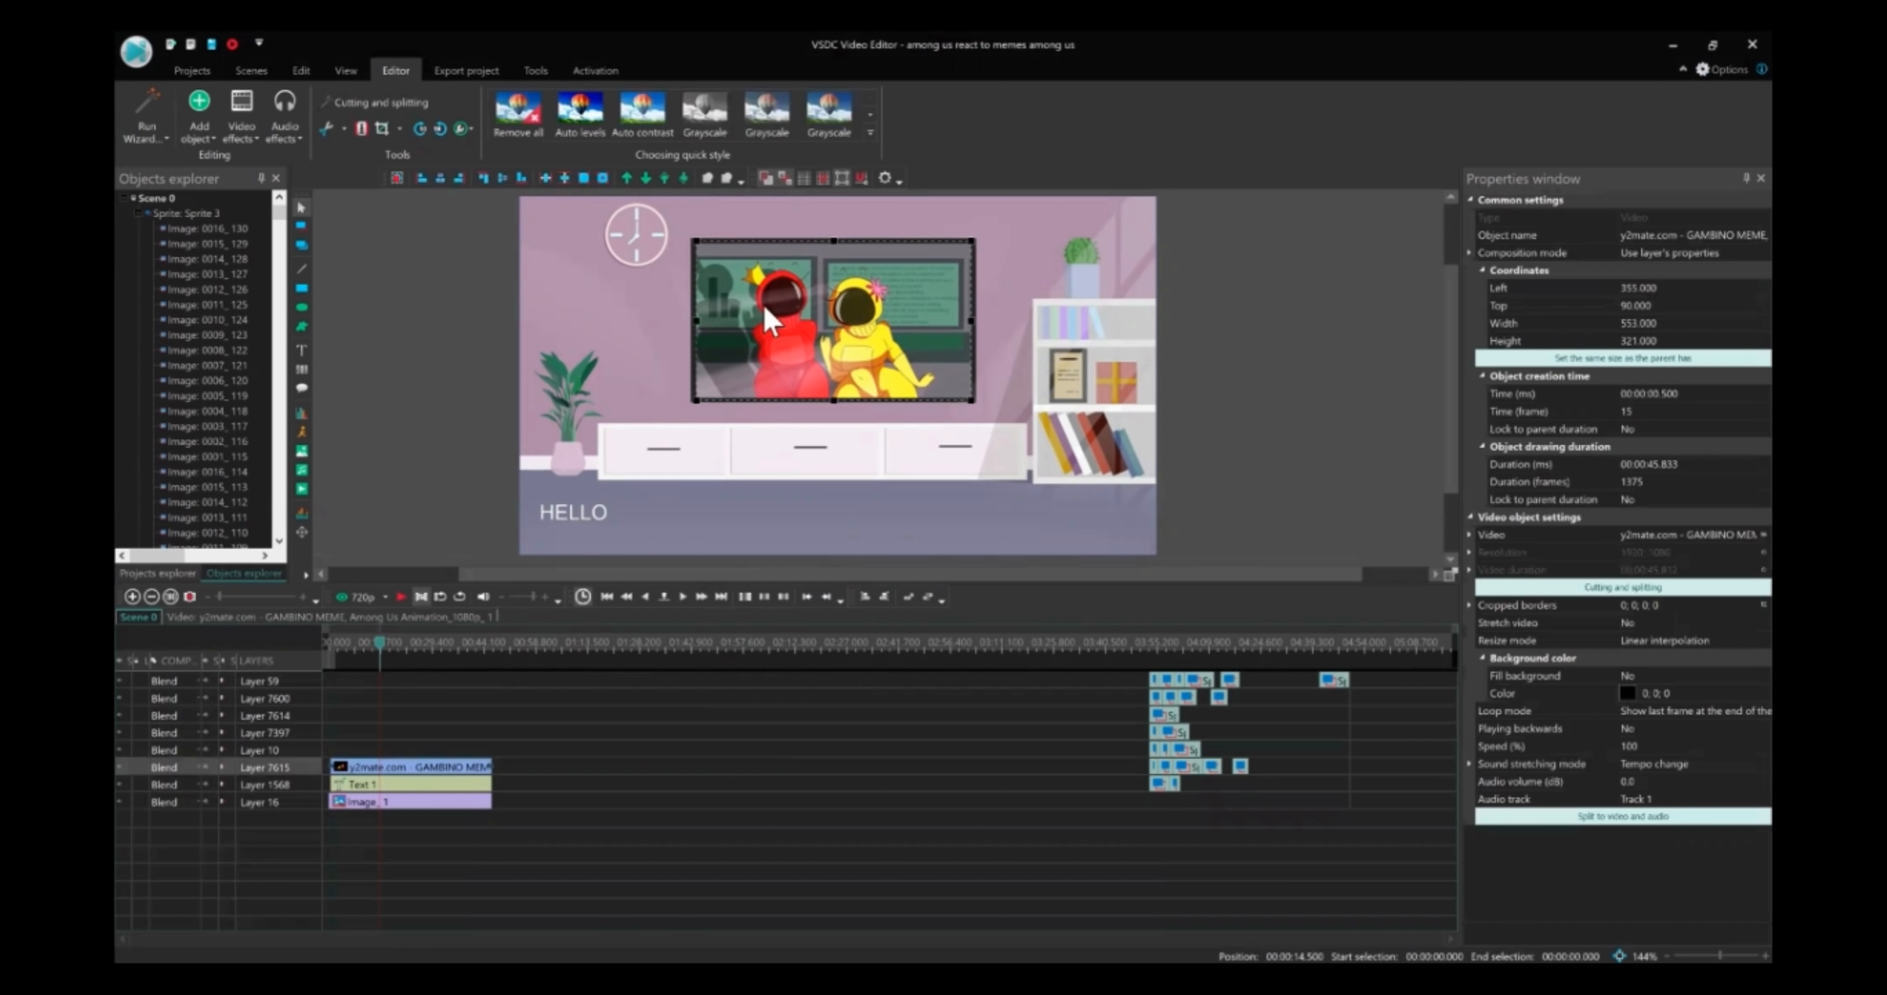
{"action": "left_click_drag", "start_coordinate": [694, 240], "coordinate": [690, 238]}
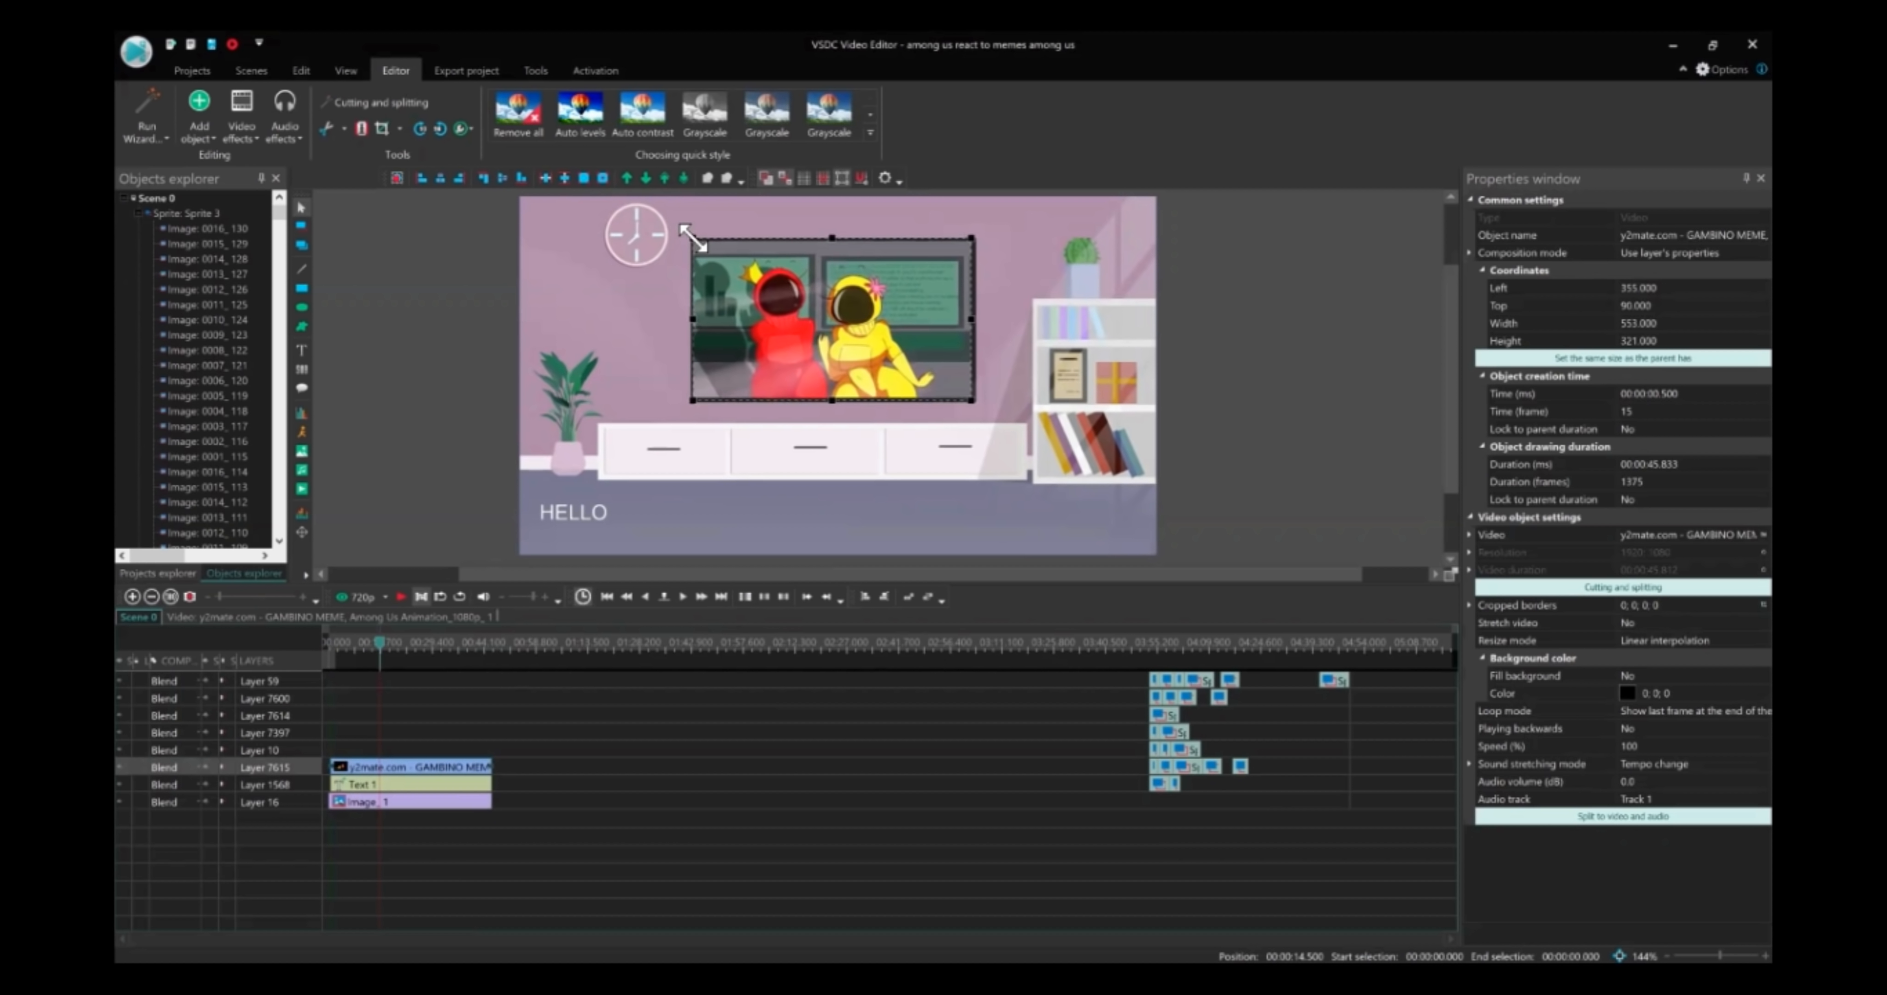
{"action": "left_click_drag", "start_coordinate": [972, 400], "coordinate": [973, 402]}
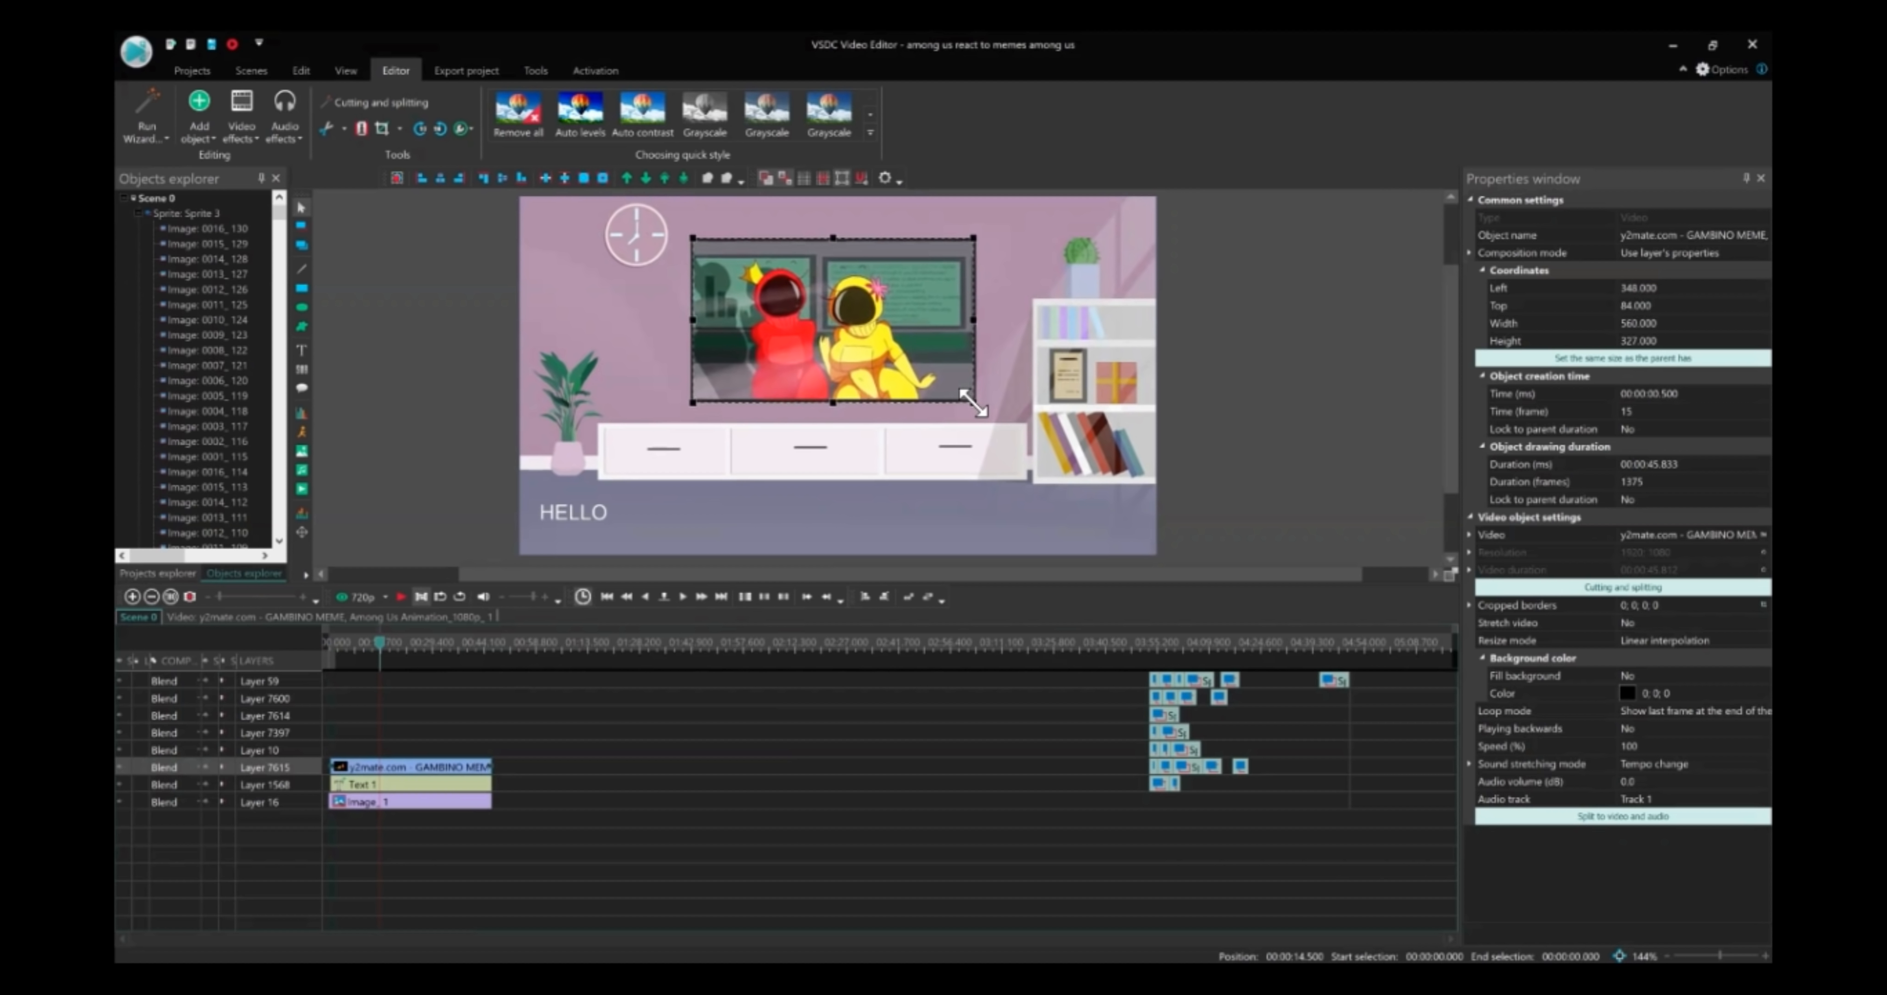
{"action": "key", "text": "Down"}
{"action": "key", "text": "Down"}
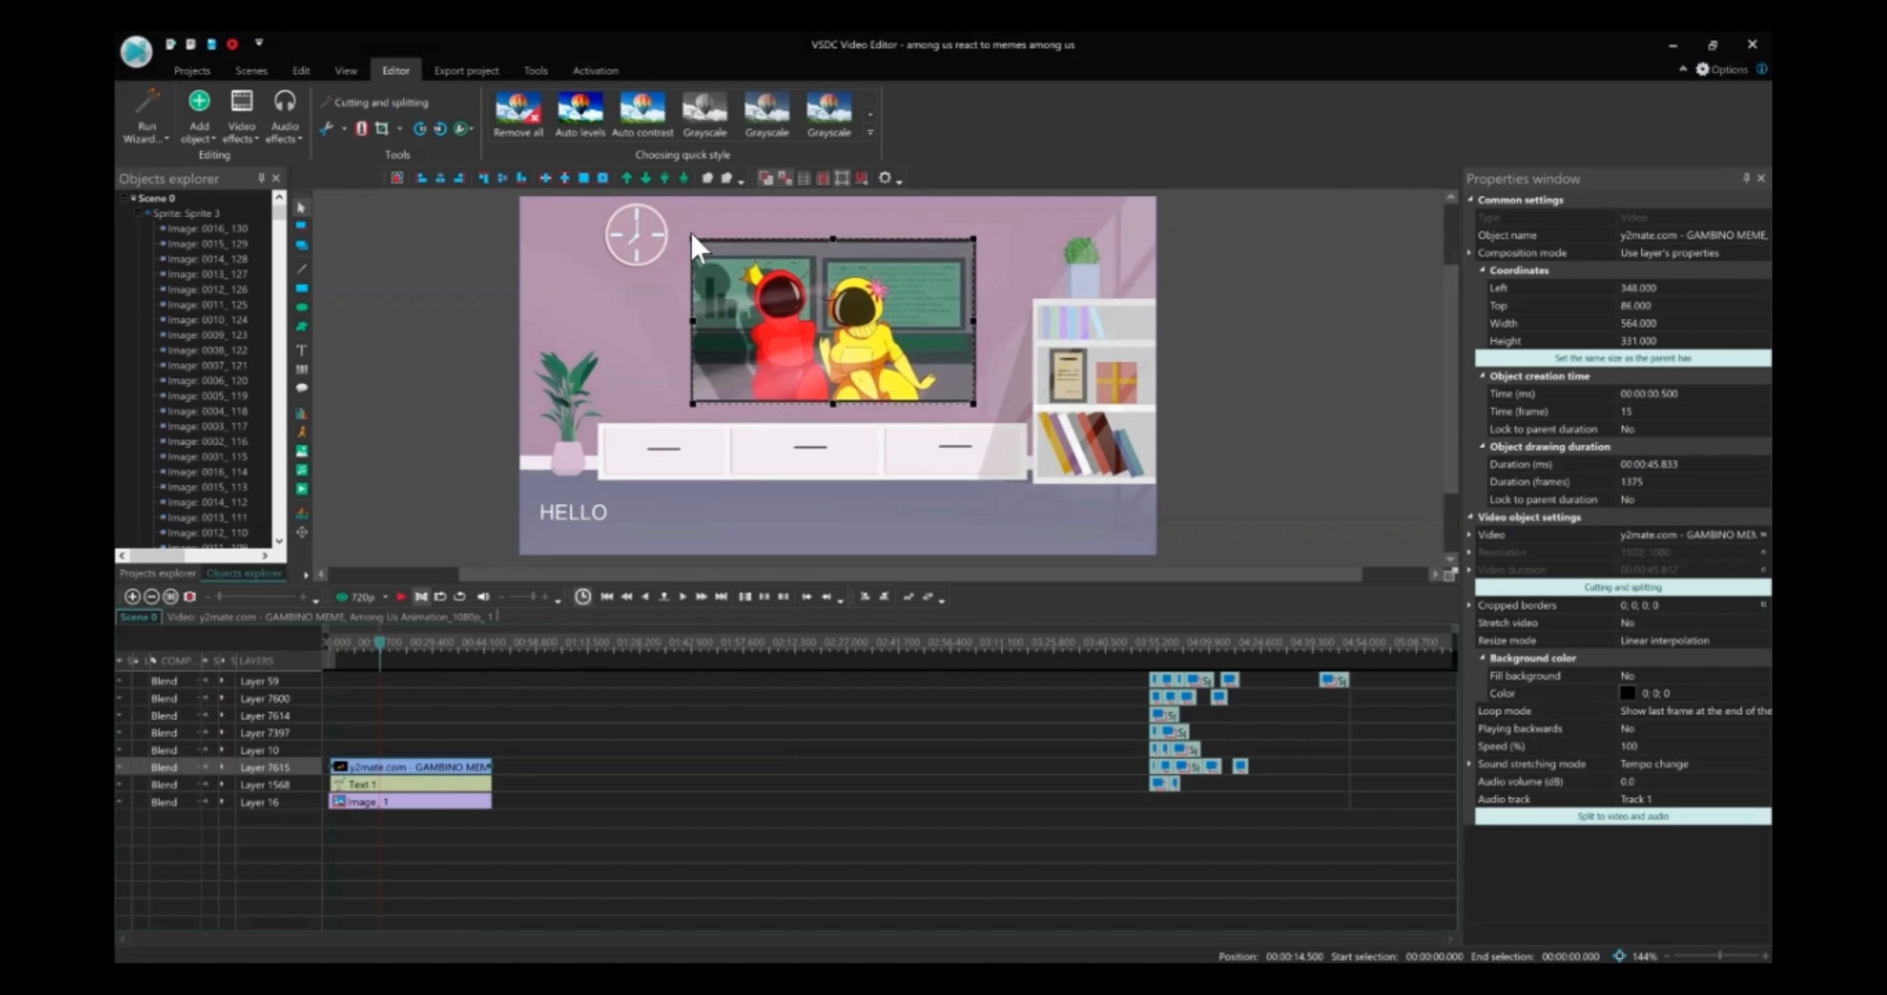
Stretch the video across the wall to about 1197 × 432 px and move it to left -14 and top 10
{"action": "left_click_drag", "start_coordinate": [682, 233], "coordinate": [508, 193]}
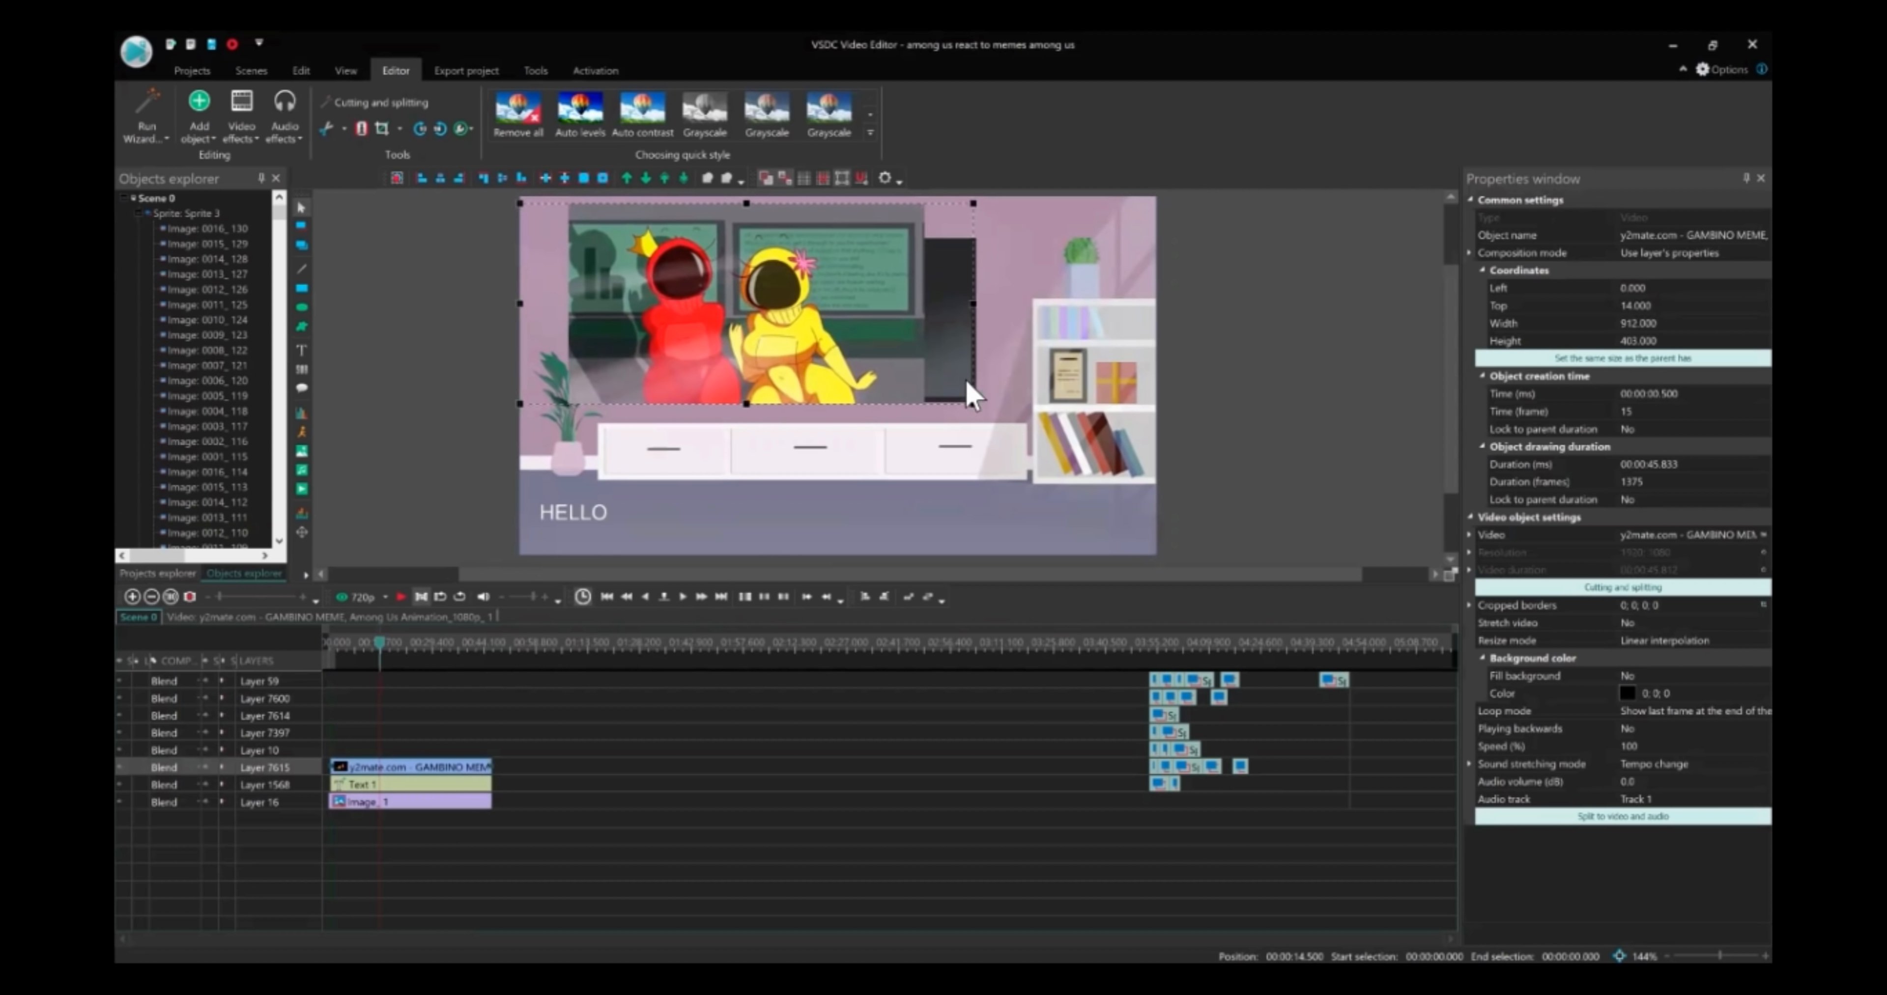
{"action": "left_click_drag", "start_coordinate": [970, 401], "coordinate": [1102, 417]}
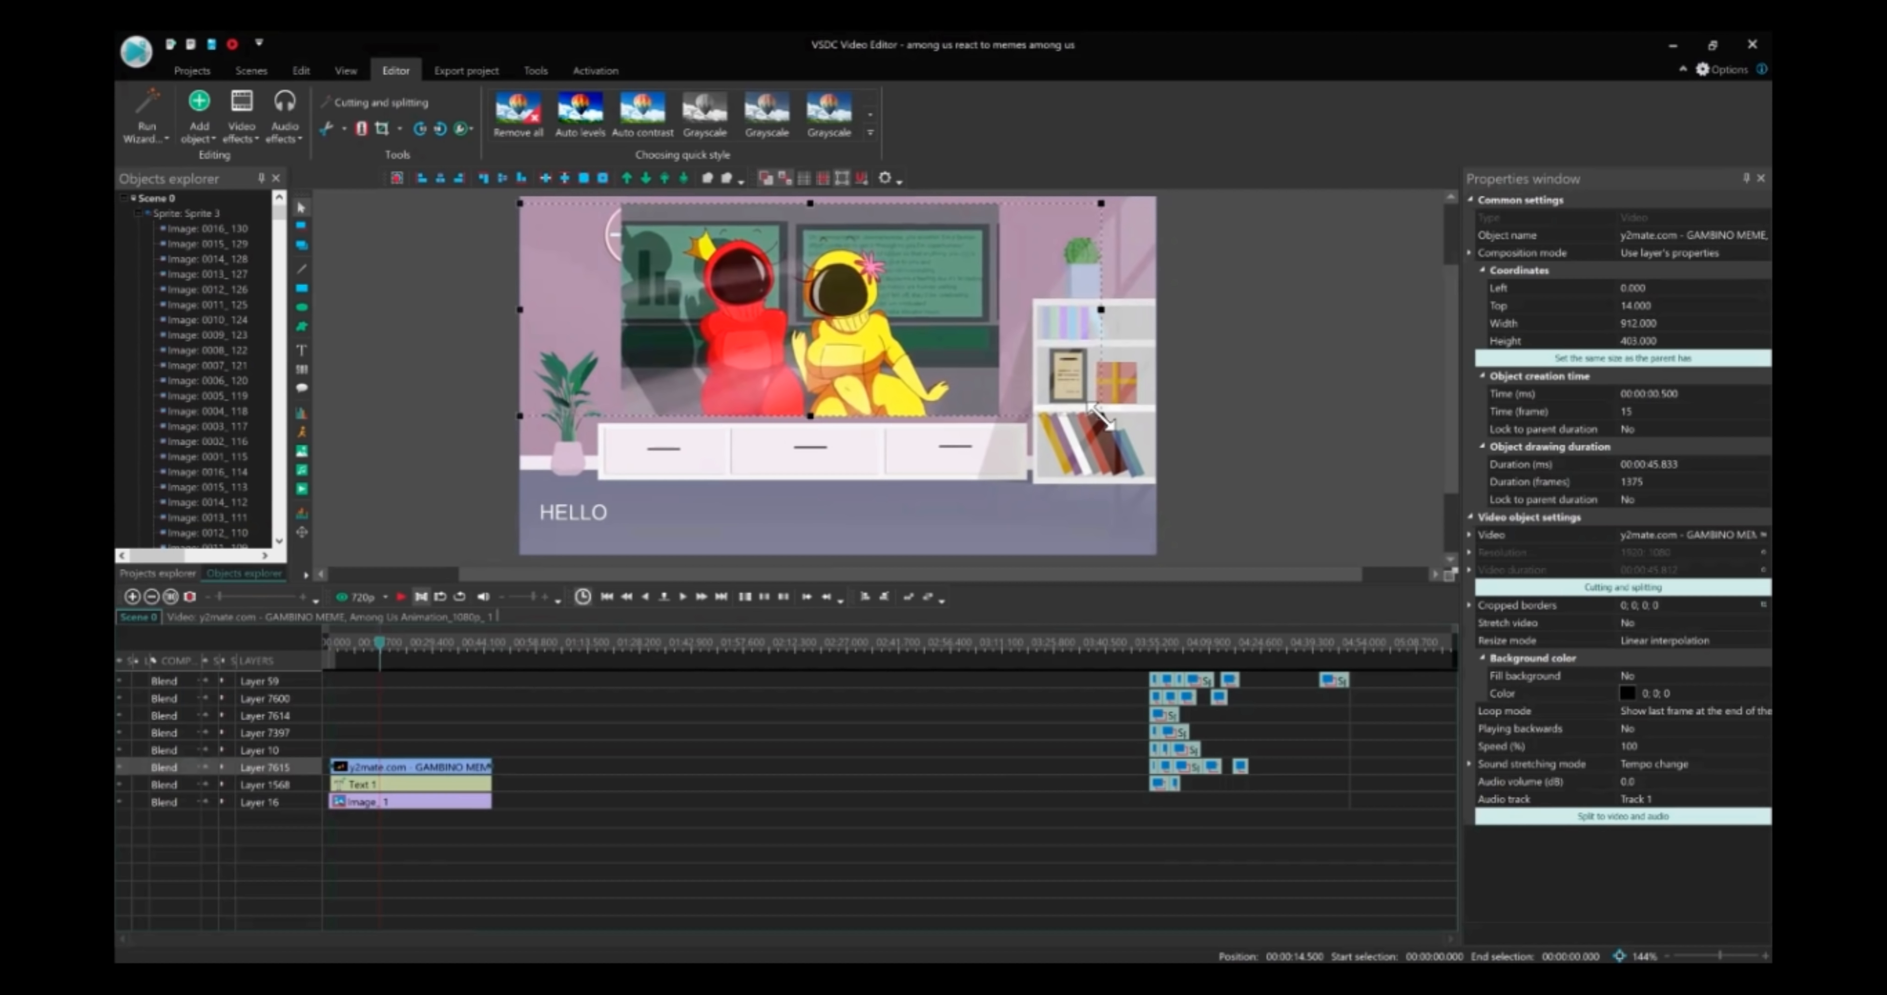
{"action": "left_click_drag", "start_coordinate": [1102, 416], "coordinate": [1114, 418]}
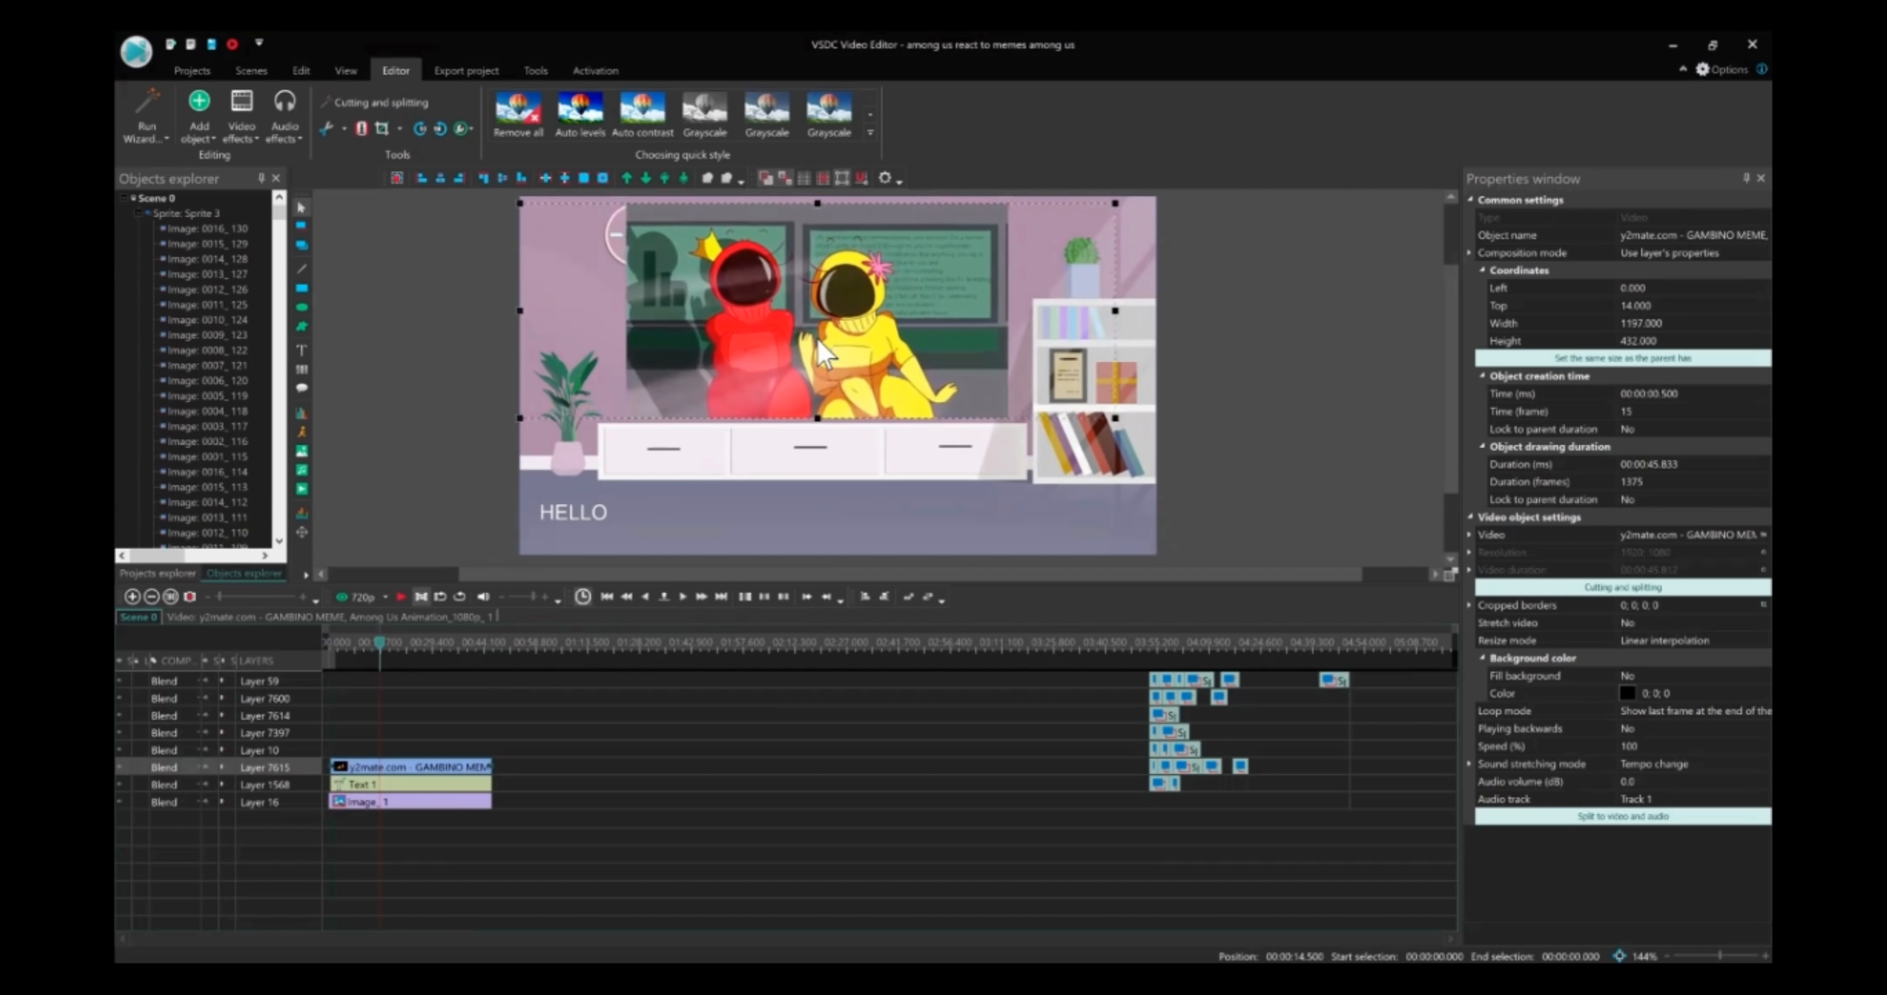
{"action": "left_click_drag", "start_coordinate": [817, 345], "coordinate": [796, 340]}
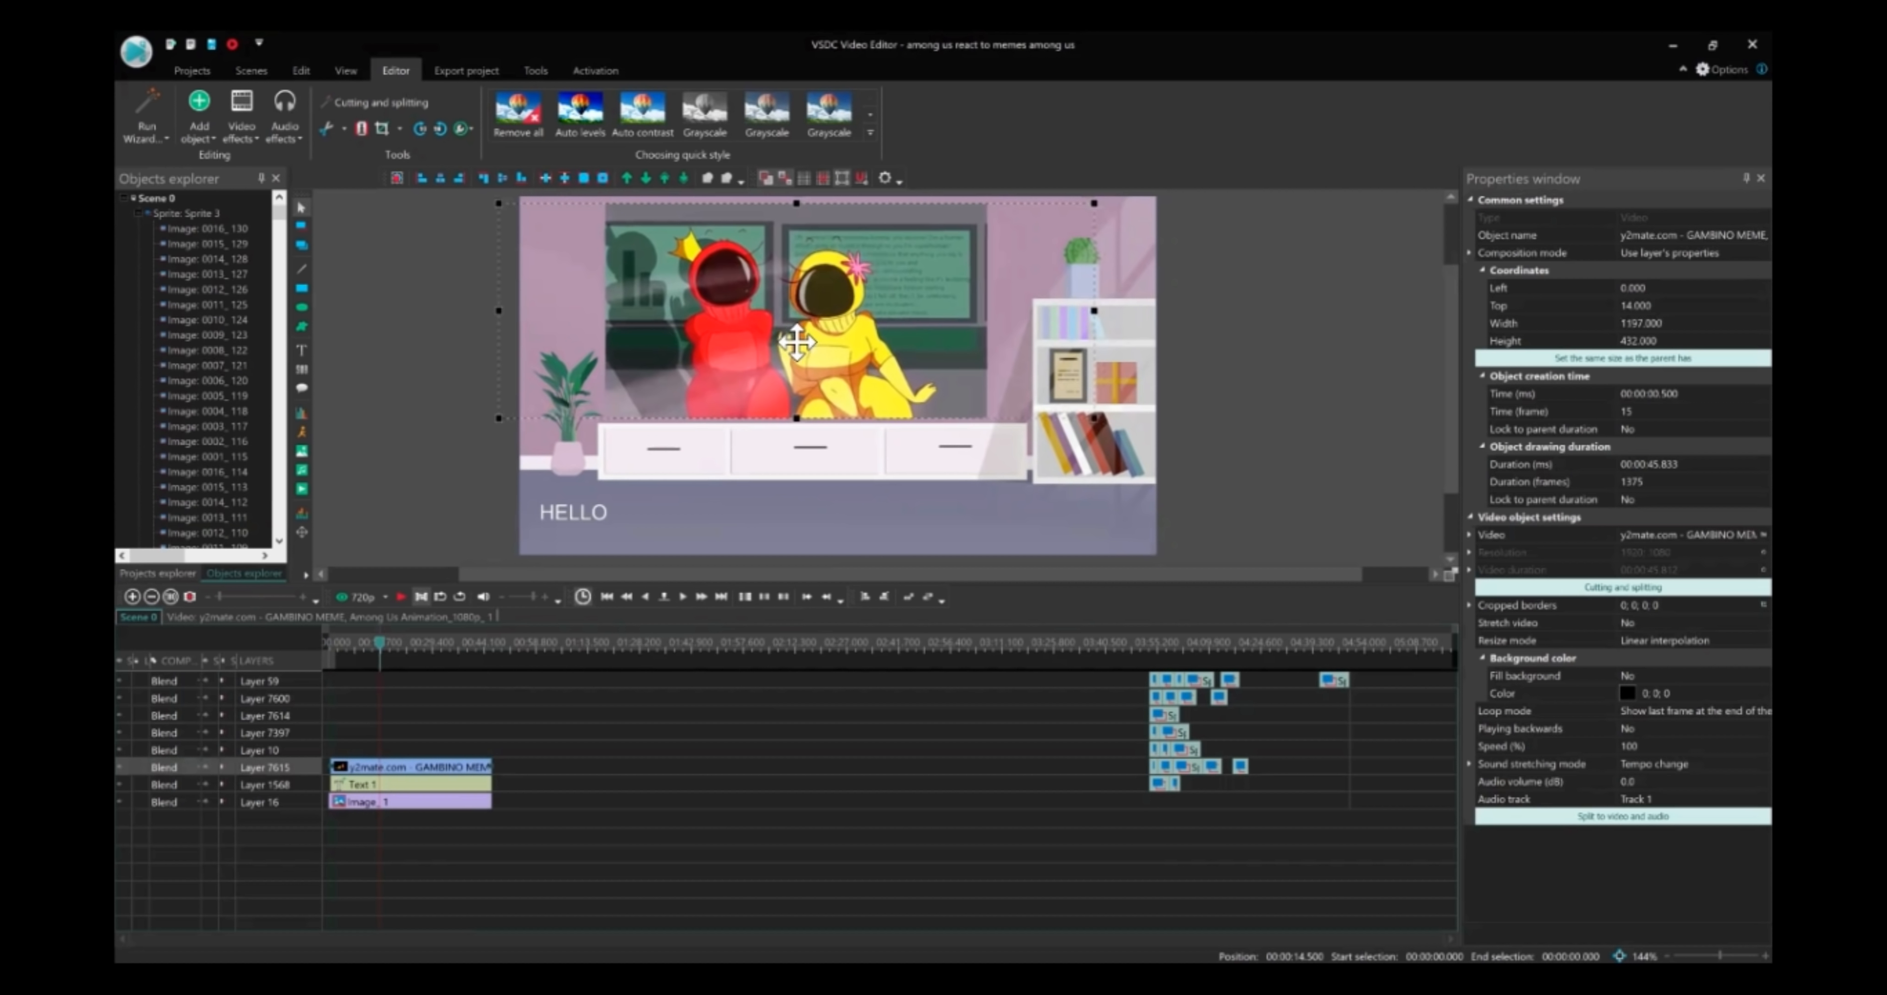
{"action": "key", "text": "ctrl+z"}
{"action": "left_click_drag", "start_coordinate": [1109, 206], "coordinate": [1106, 202]}
{"action": "key", "text": "Down"}
{"action": "key", "text": "Down"}
{"action": "key", "text": "Down"}
{"action": "key", "text": "Down"}
{"action": "key", "text": "Down"}
{"action": "key", "text": "Down"}
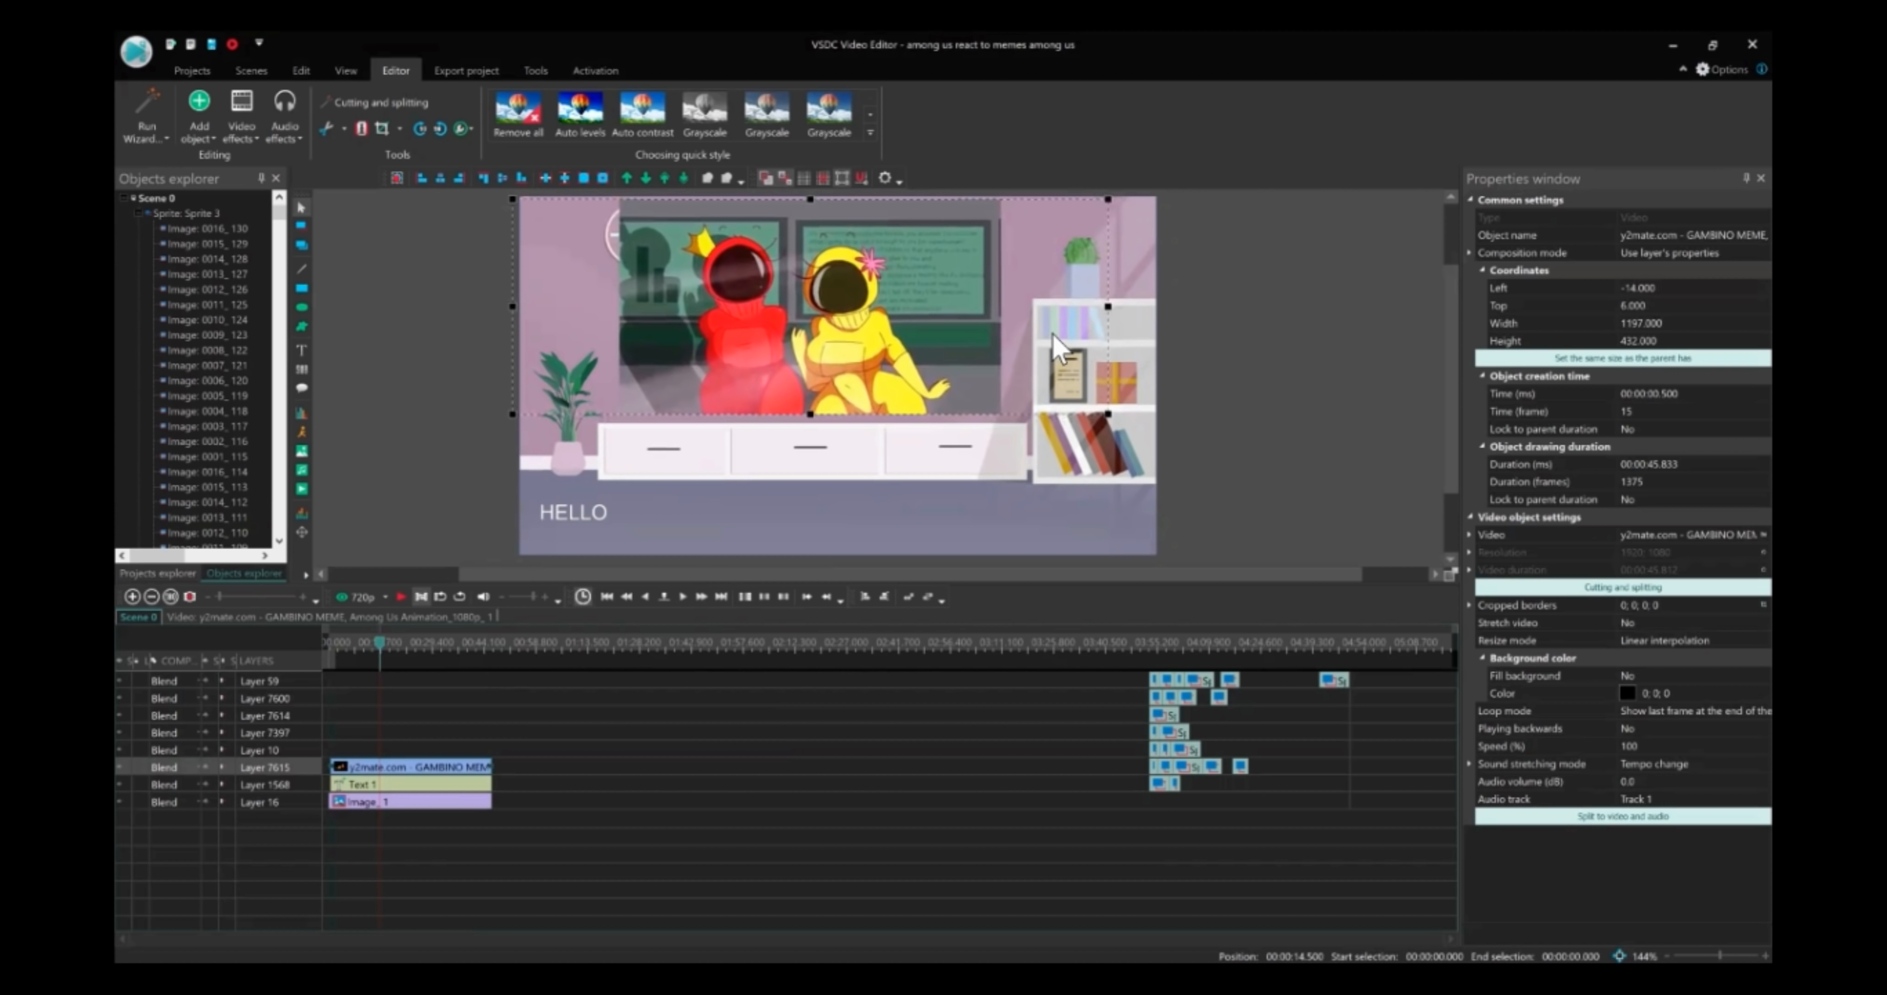
{"action": "key", "text": "Down"}
{"action": "key", "text": "Down"}
{"action": "key", "text": "Down"}
{"action": "key", "text": "Down"}
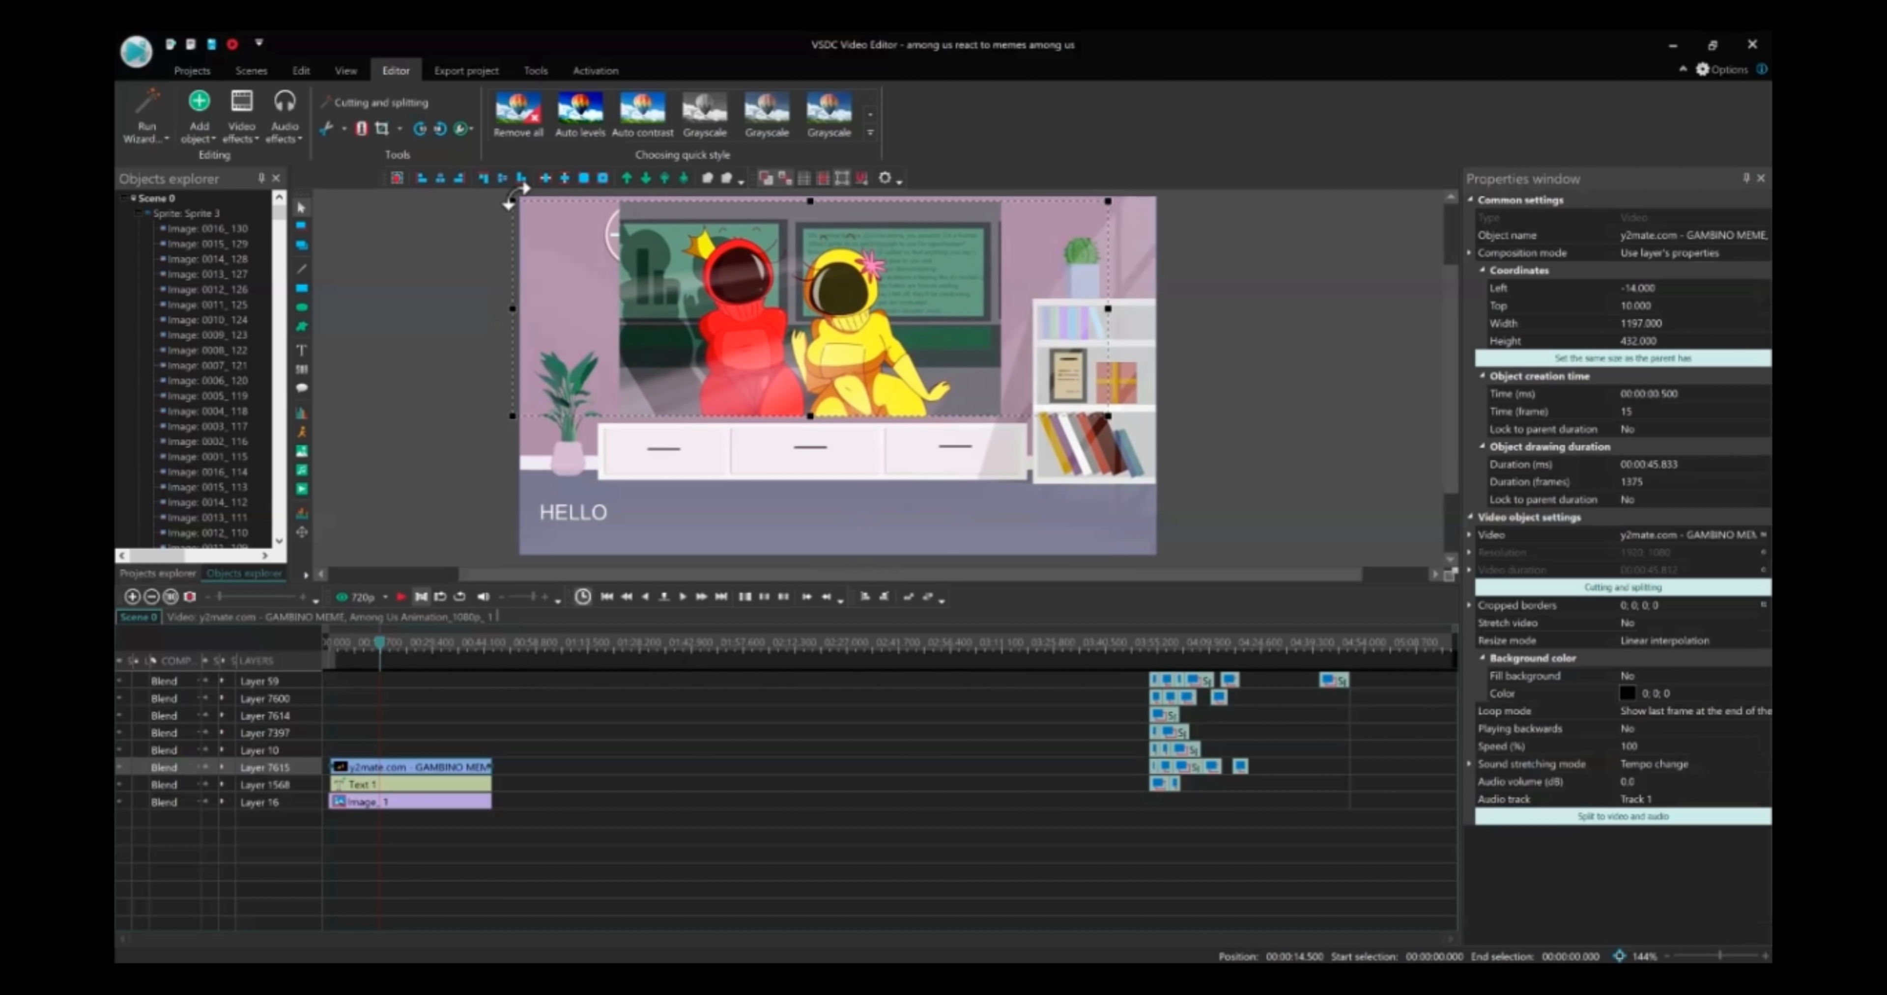
Shrink the video to the TV frame, about 574 × 330 px at left 344 and top 85, and auto-crop its borders
{"action": "left_click_drag", "start_coordinate": [509, 420], "coordinate": [692, 403]}
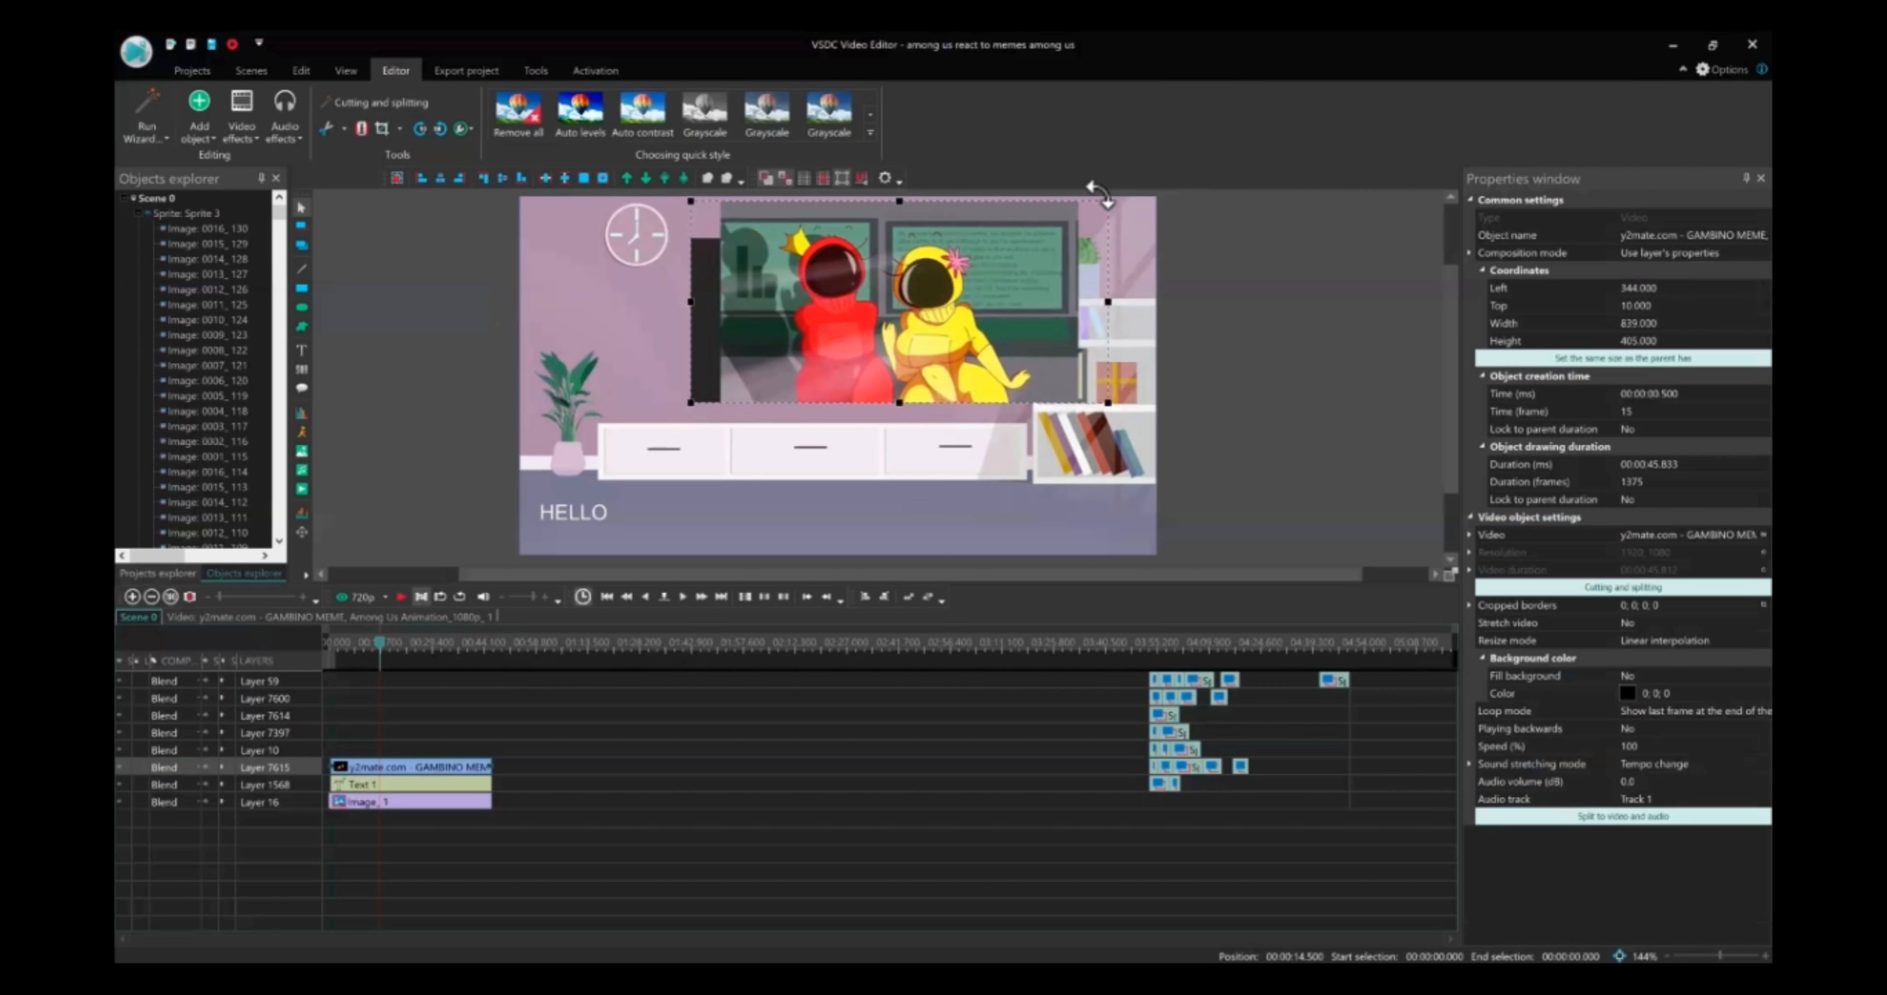
{"action": "left_click_drag", "start_coordinate": [1107, 200], "coordinate": [977, 237]}
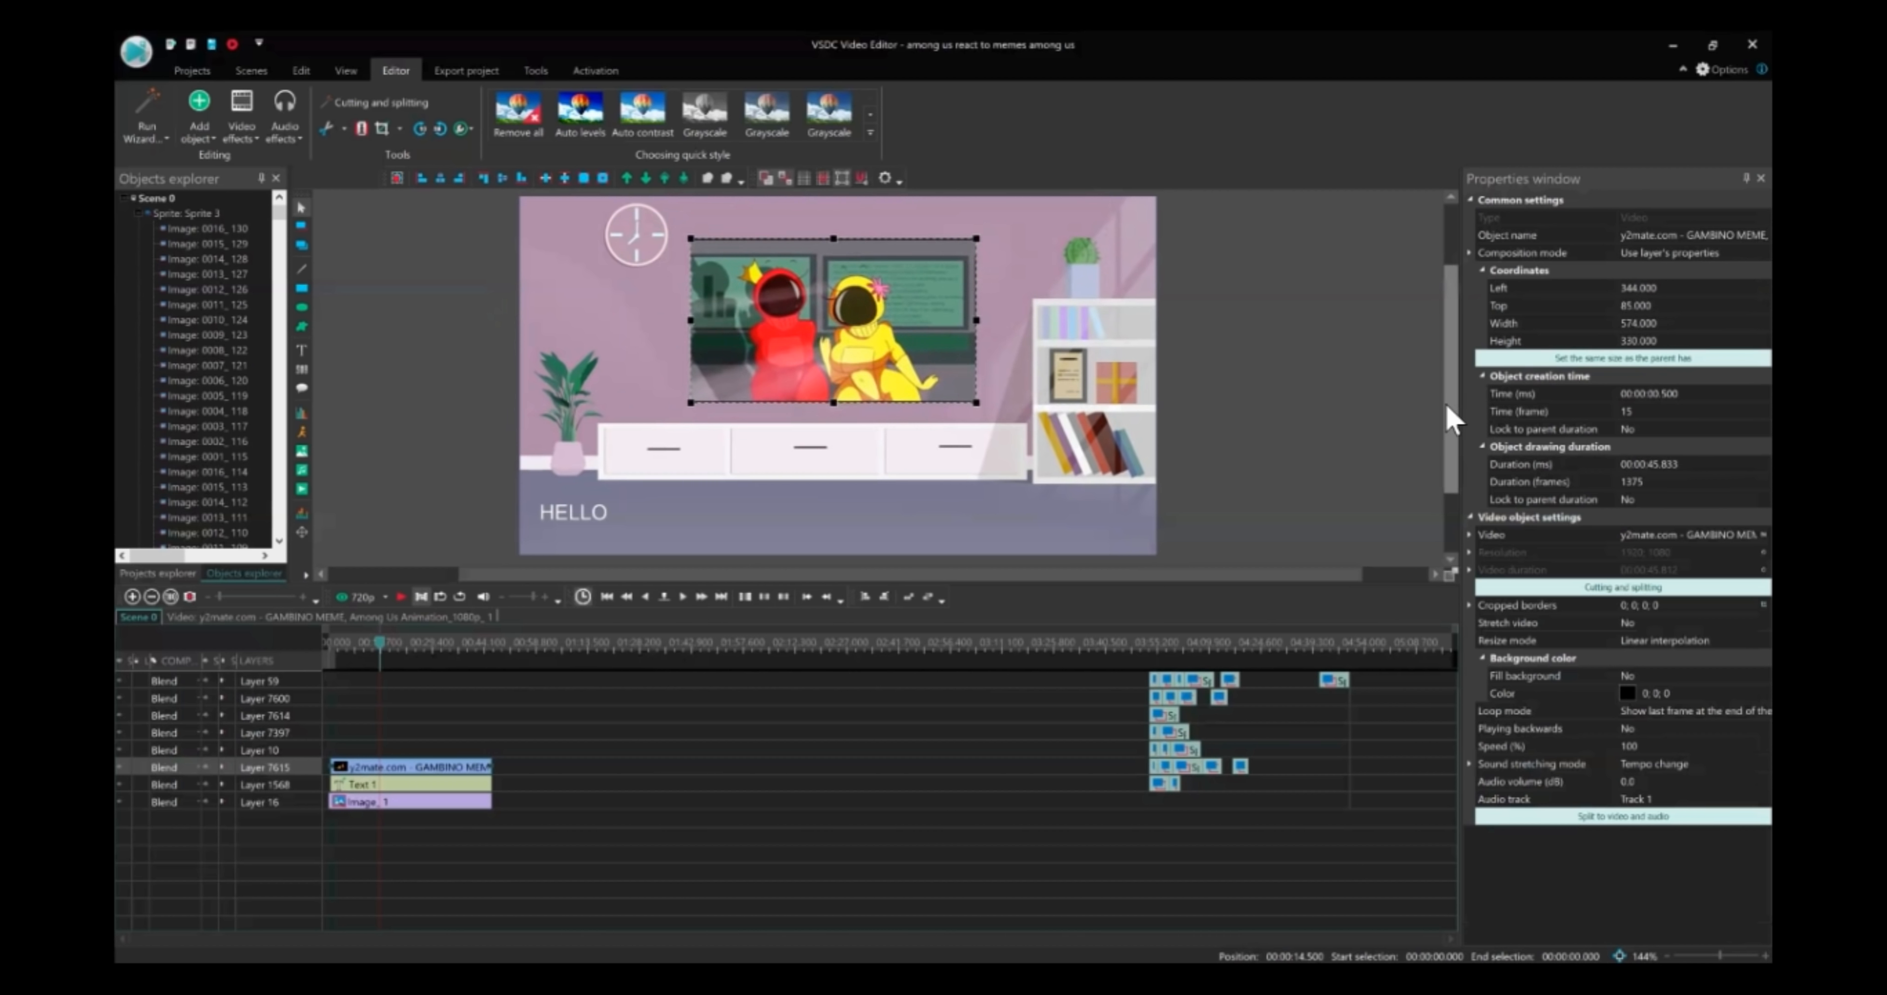
{"action": "left_click", "coordinate": [1231, 354]}
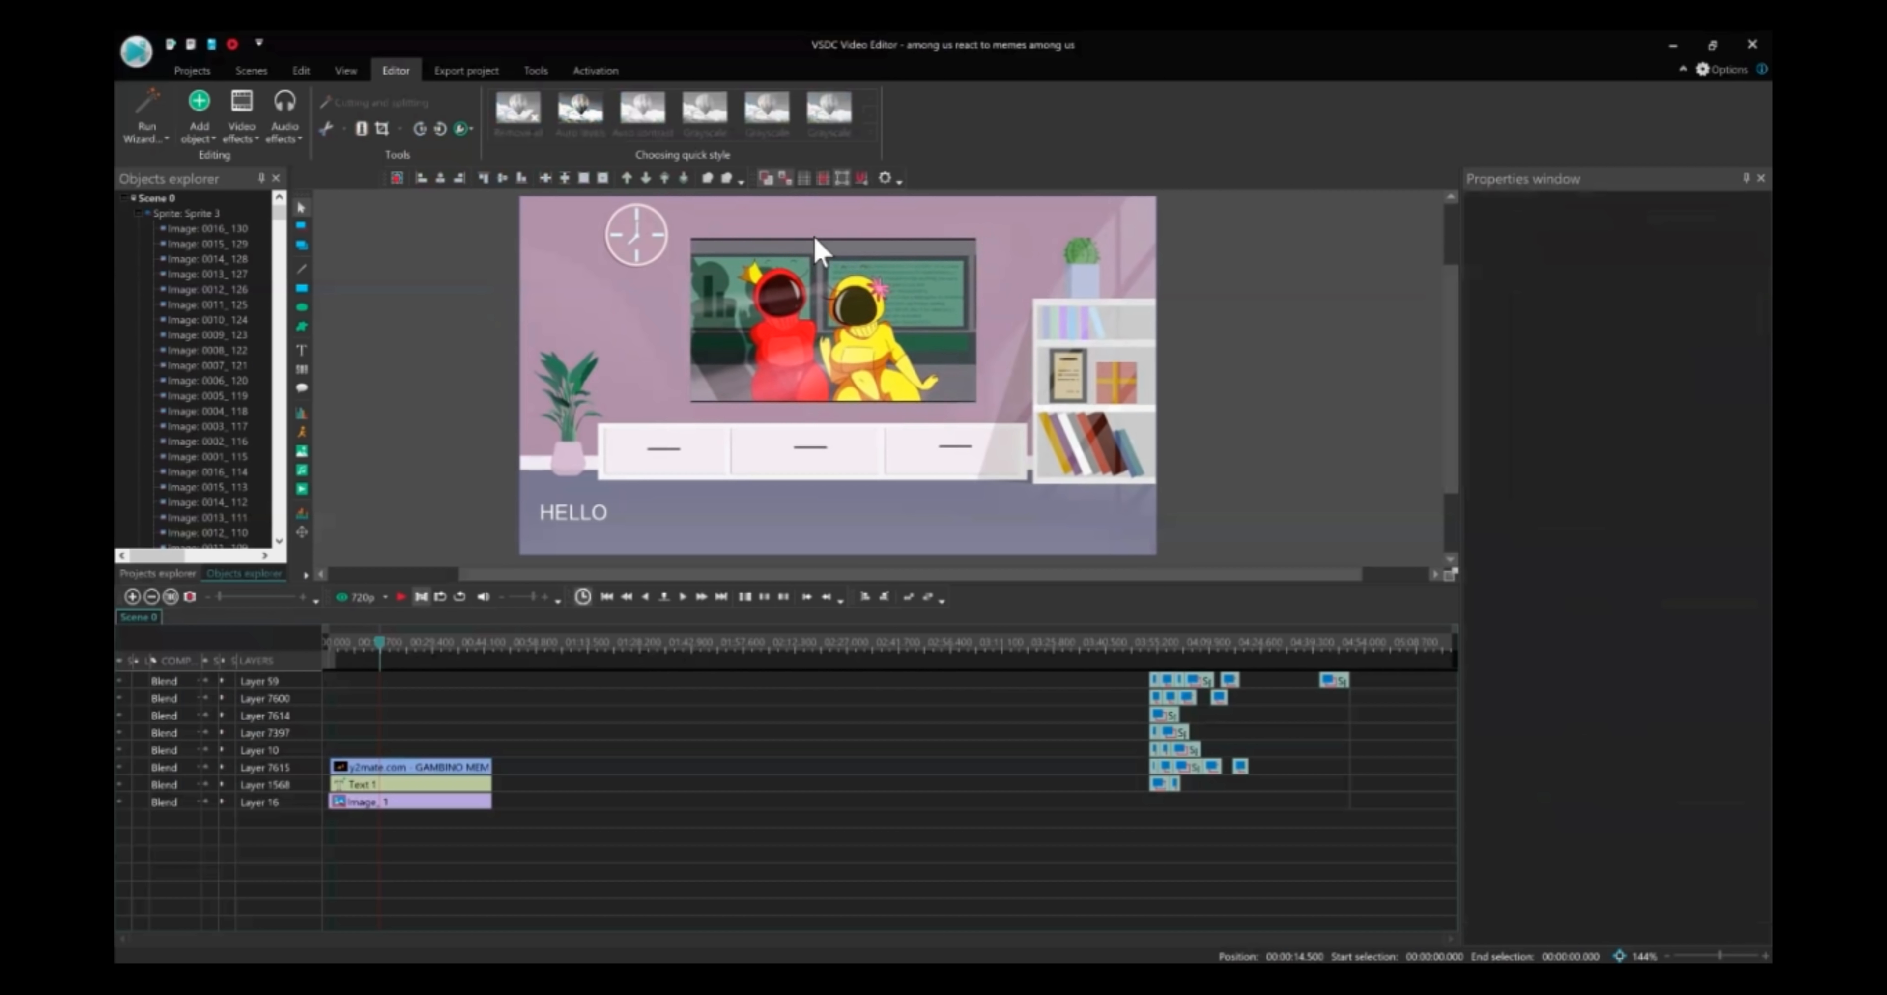
{"action": "left_click", "coordinate": [835, 311]}
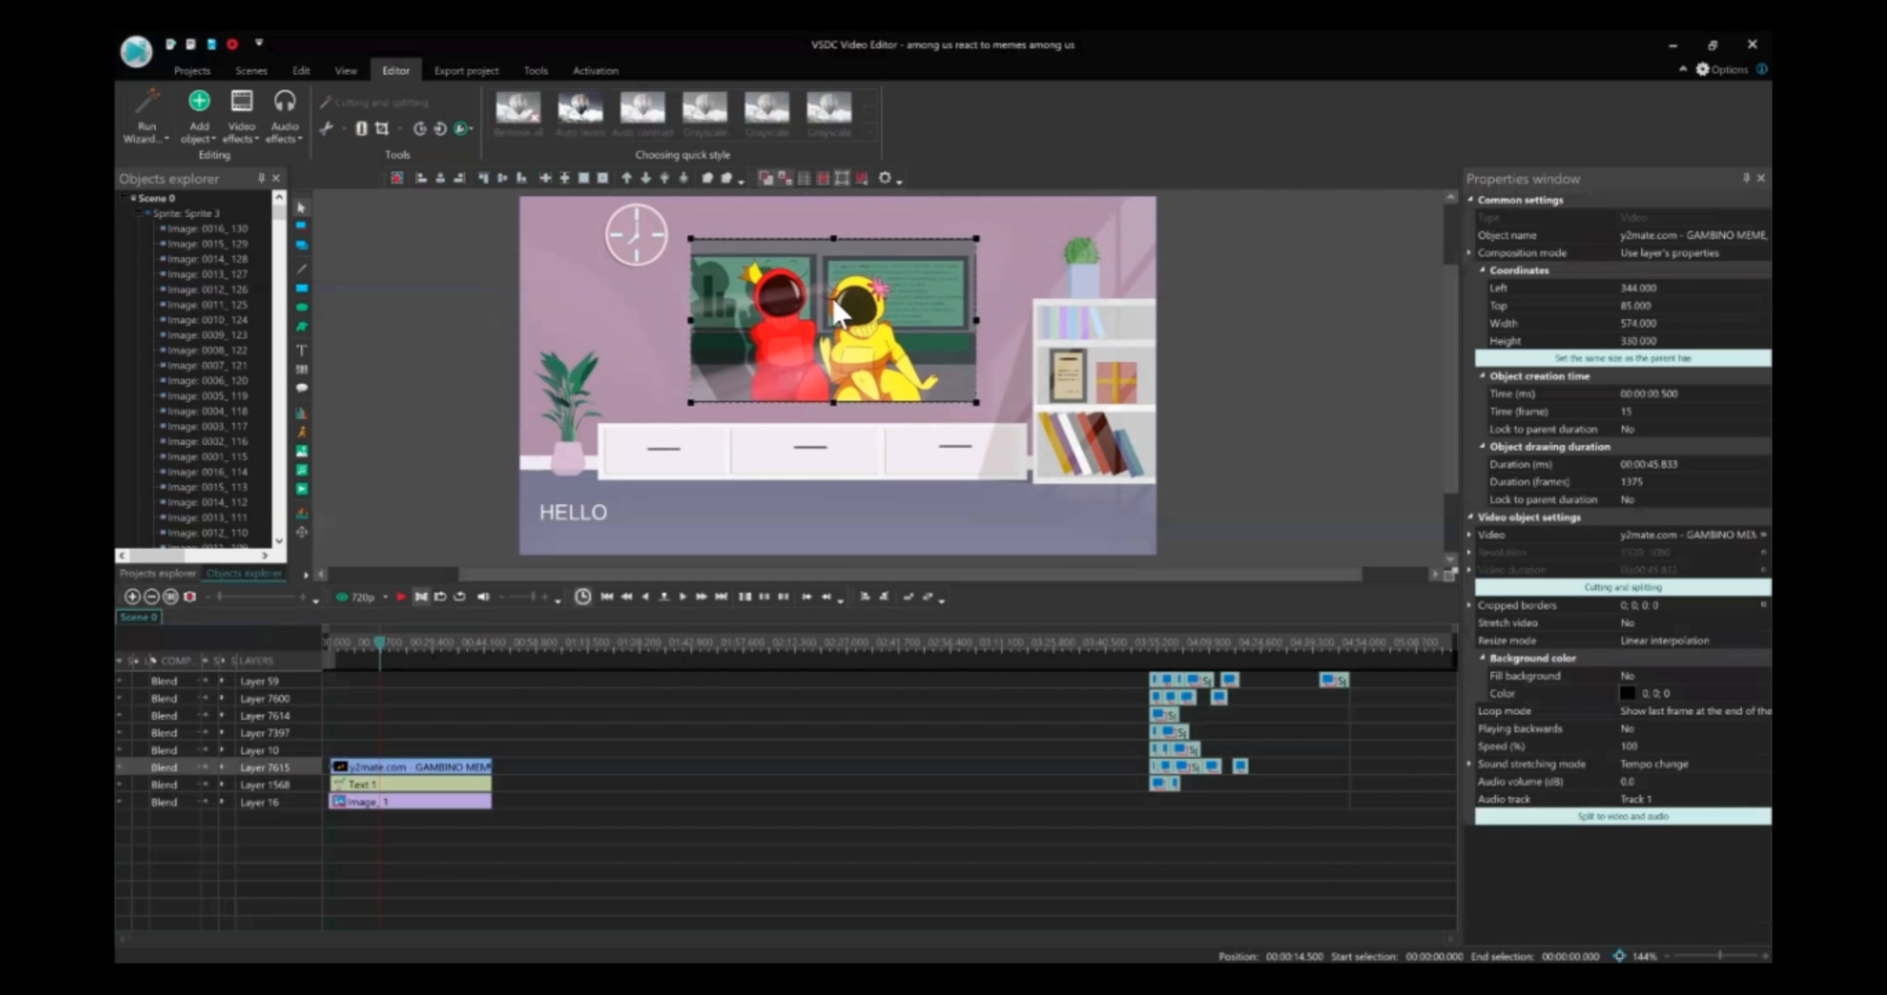
{"action": "left_click", "coordinate": [400, 130]}
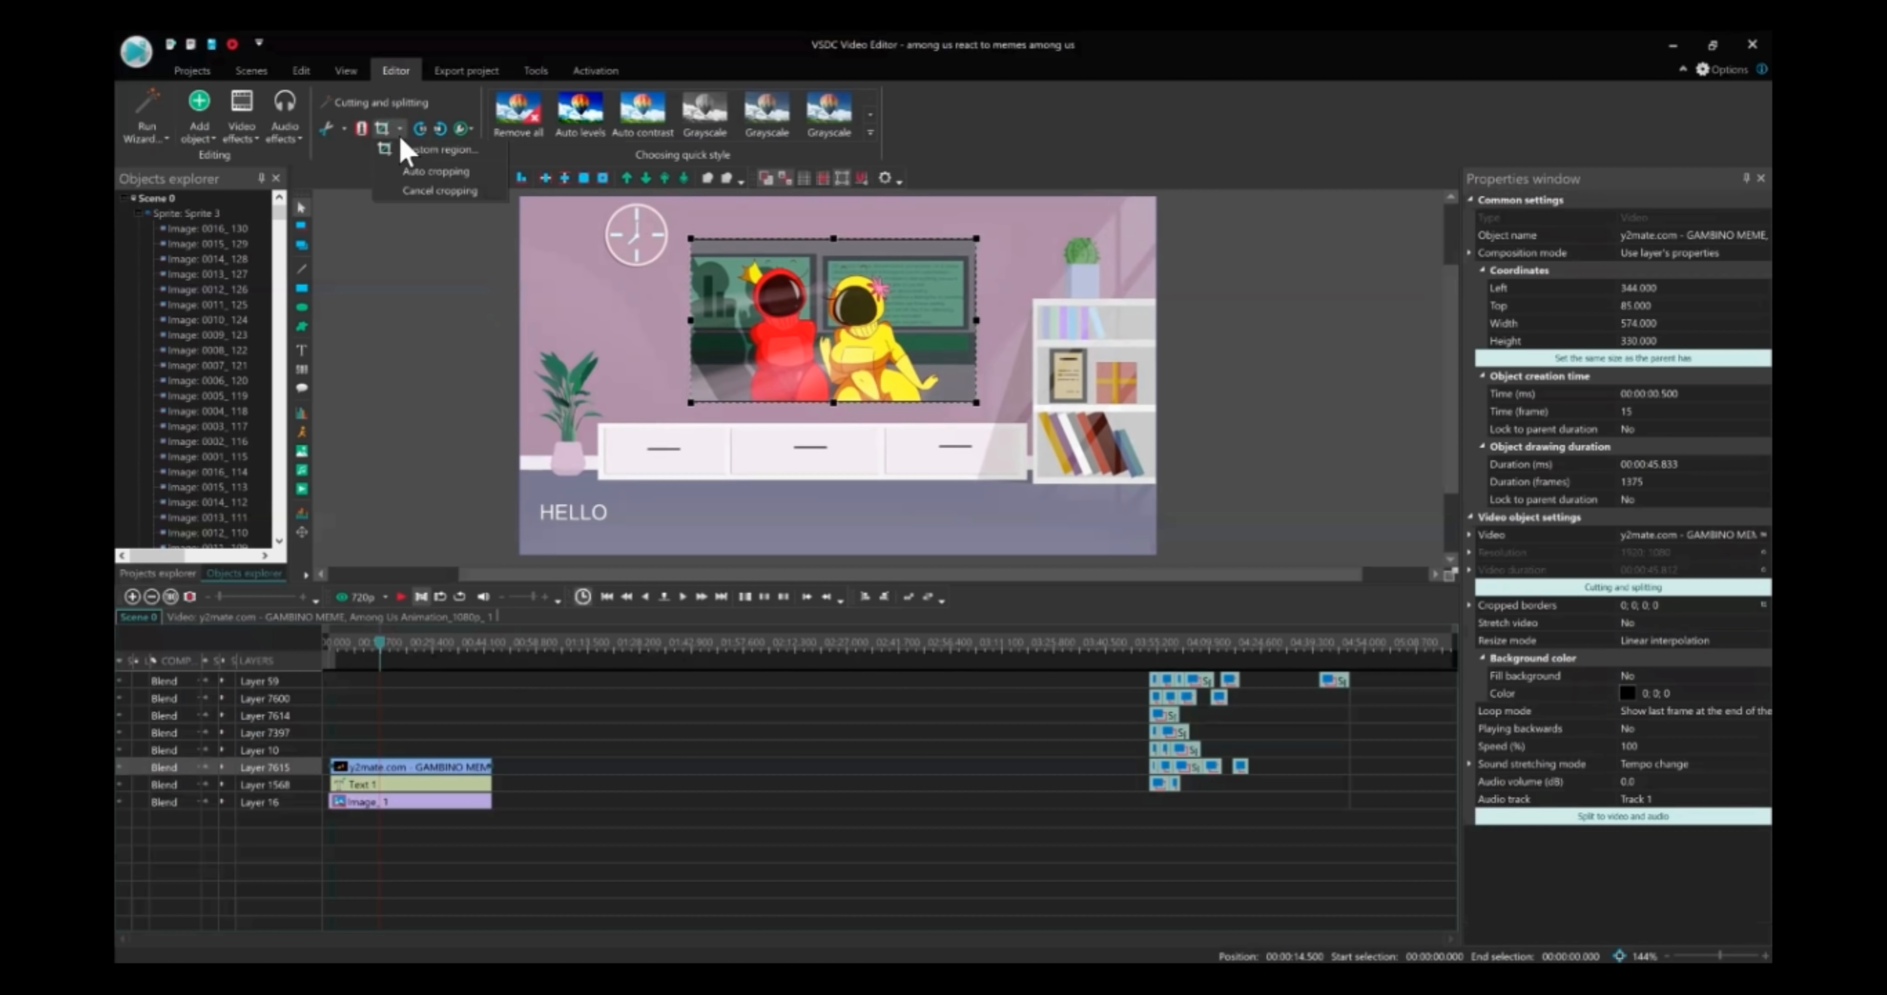
{"action": "left_click", "coordinate": [428, 172]}
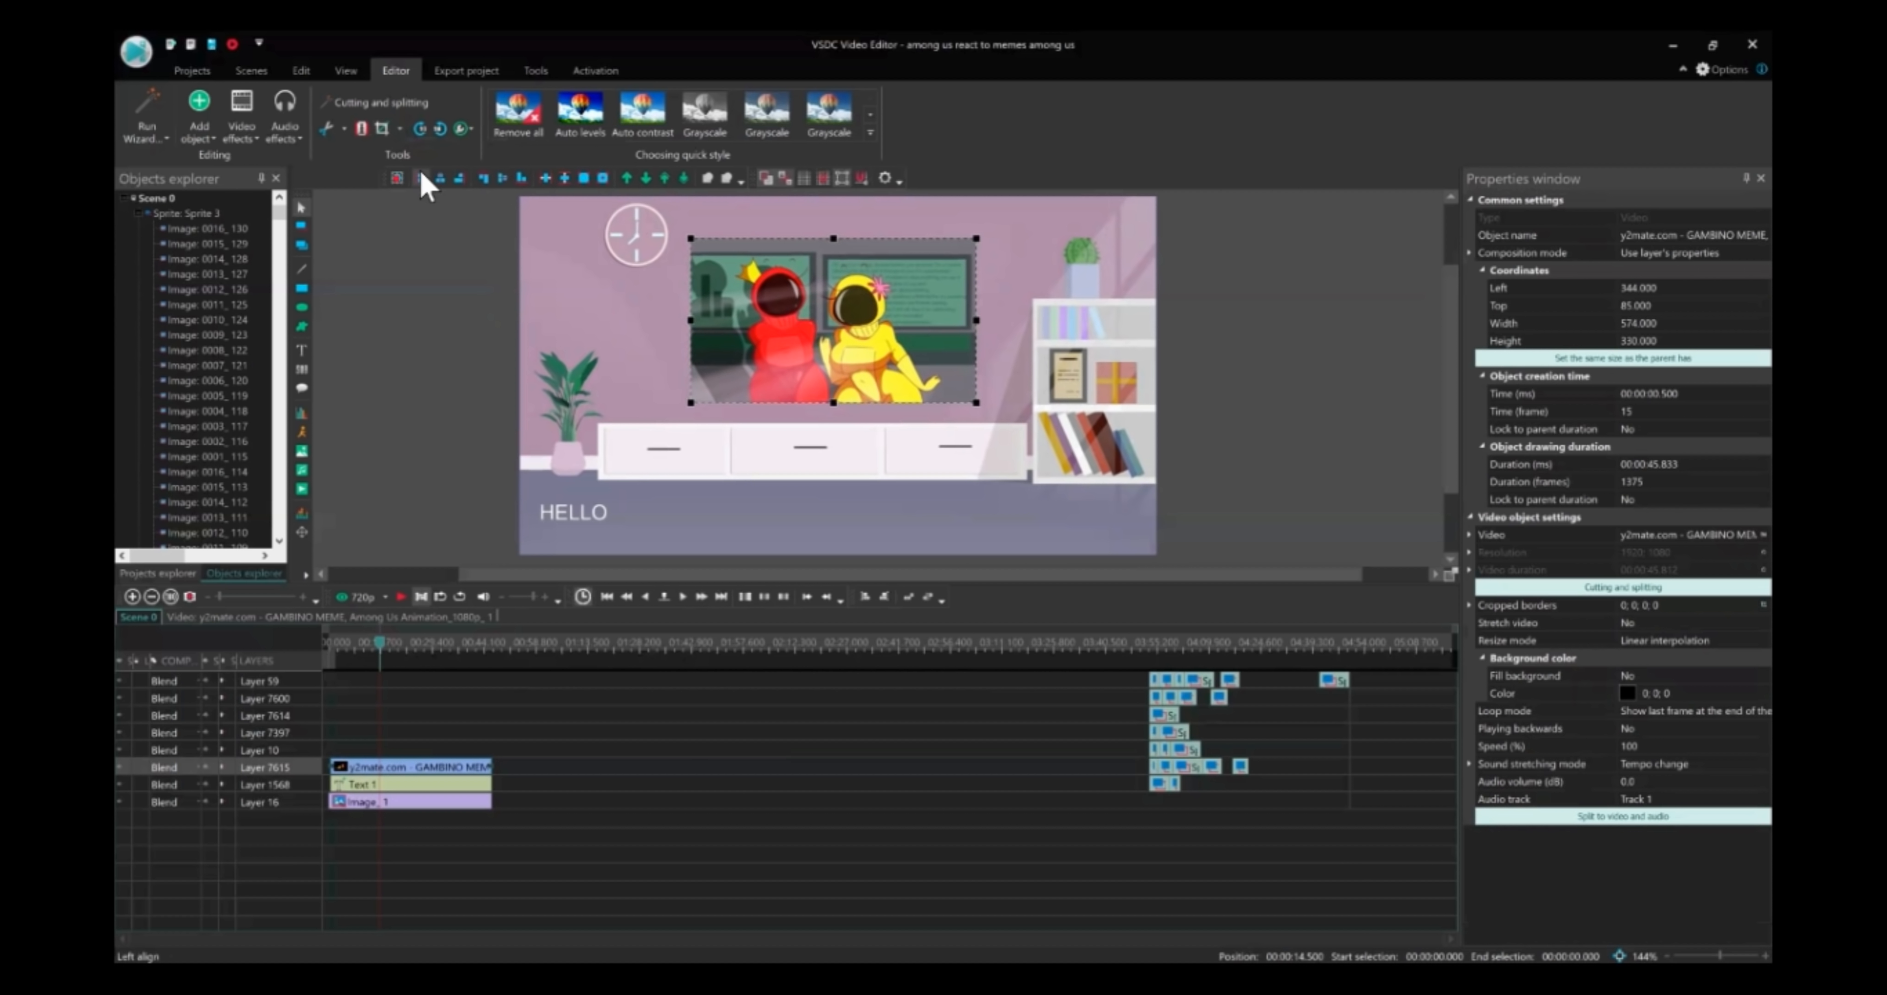
{"action": "left_click", "coordinate": [1343, 415]}
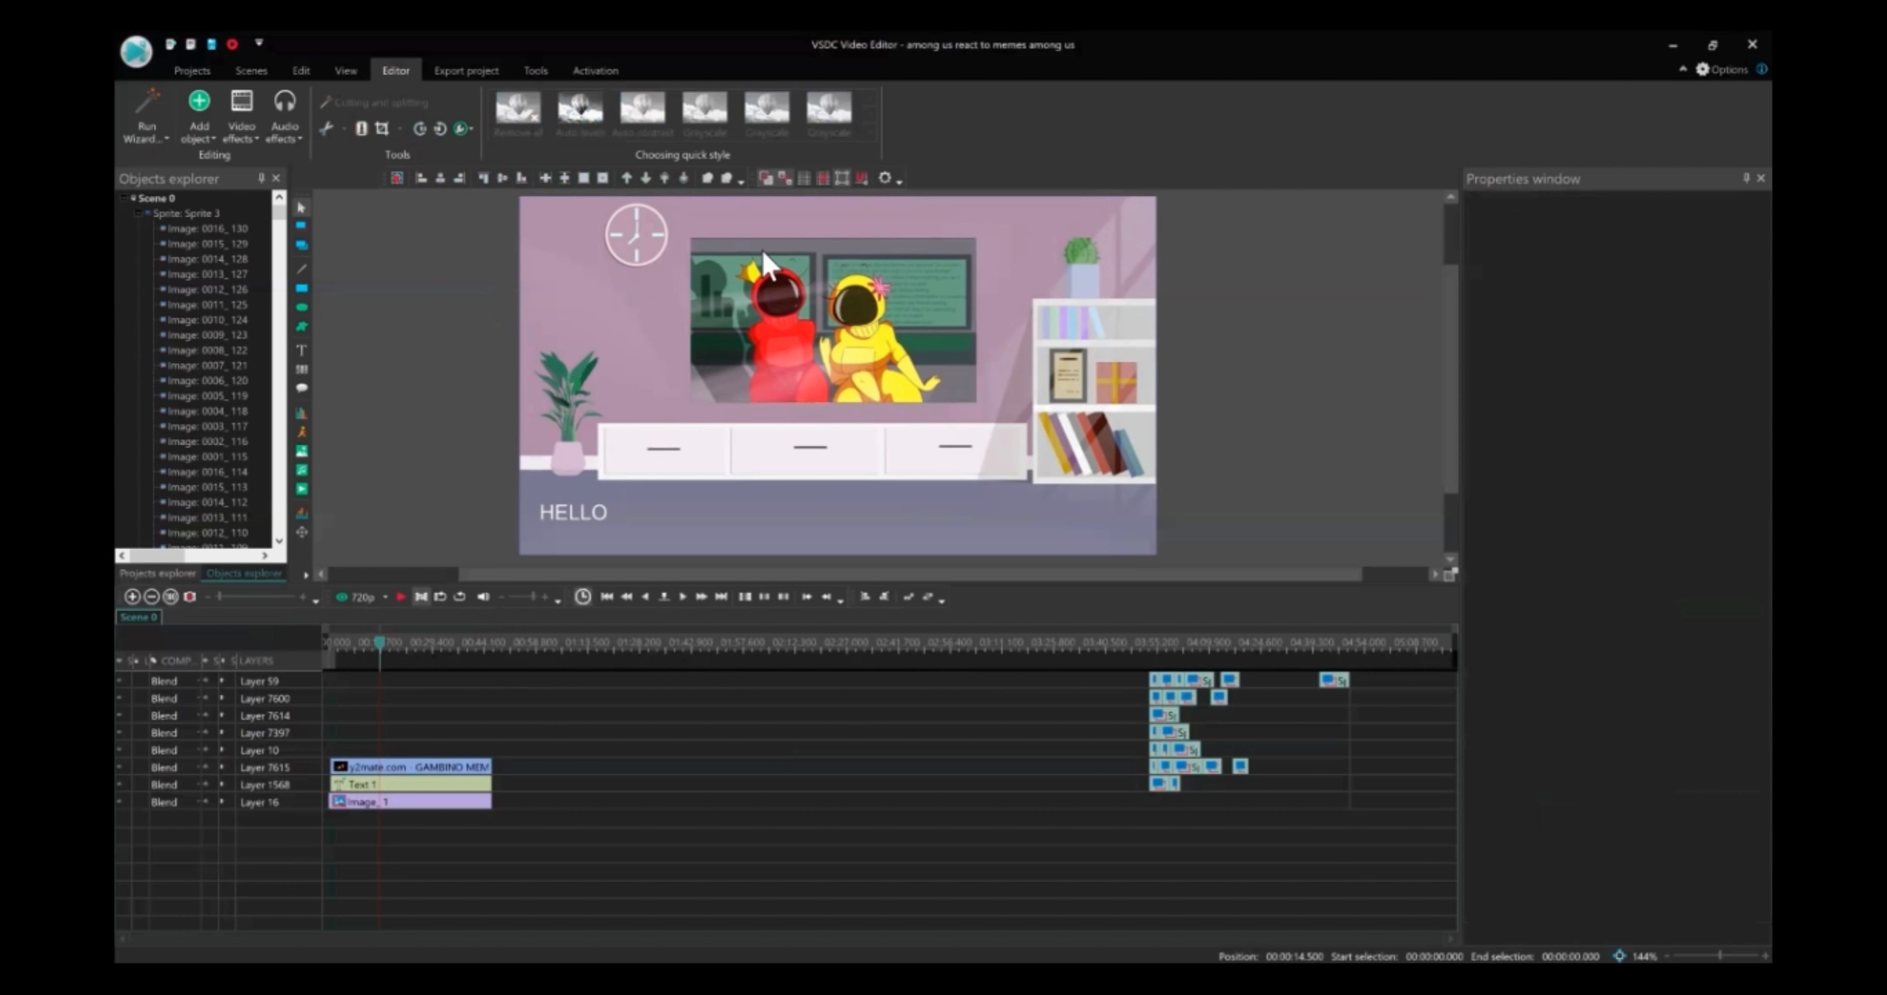
Enlarge the video beyond the TV to about 812 × 487 px and set its Fill background option to Yes
{"action": "left_click", "coordinate": [806, 300]}
{"action": "left_click_drag", "start_coordinate": [976, 402], "coordinate": [1094, 481]}
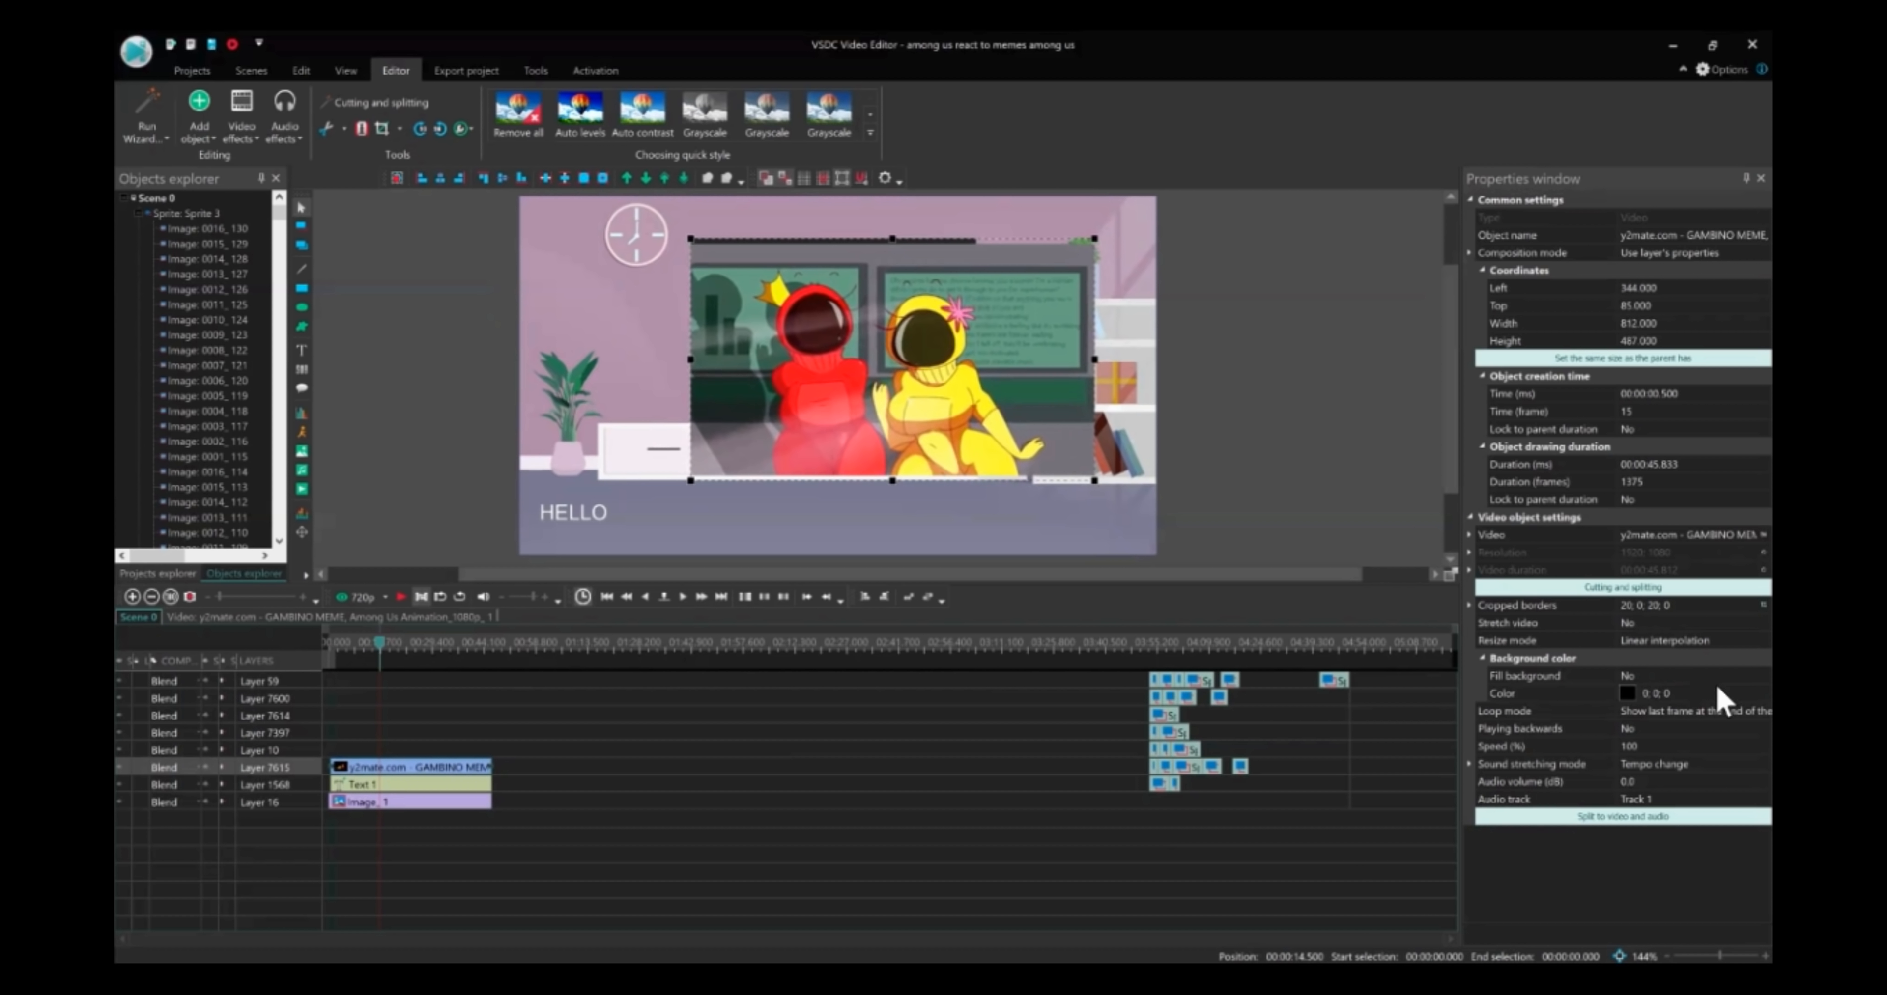
{"action": "left_click", "coordinate": [1735, 676]}
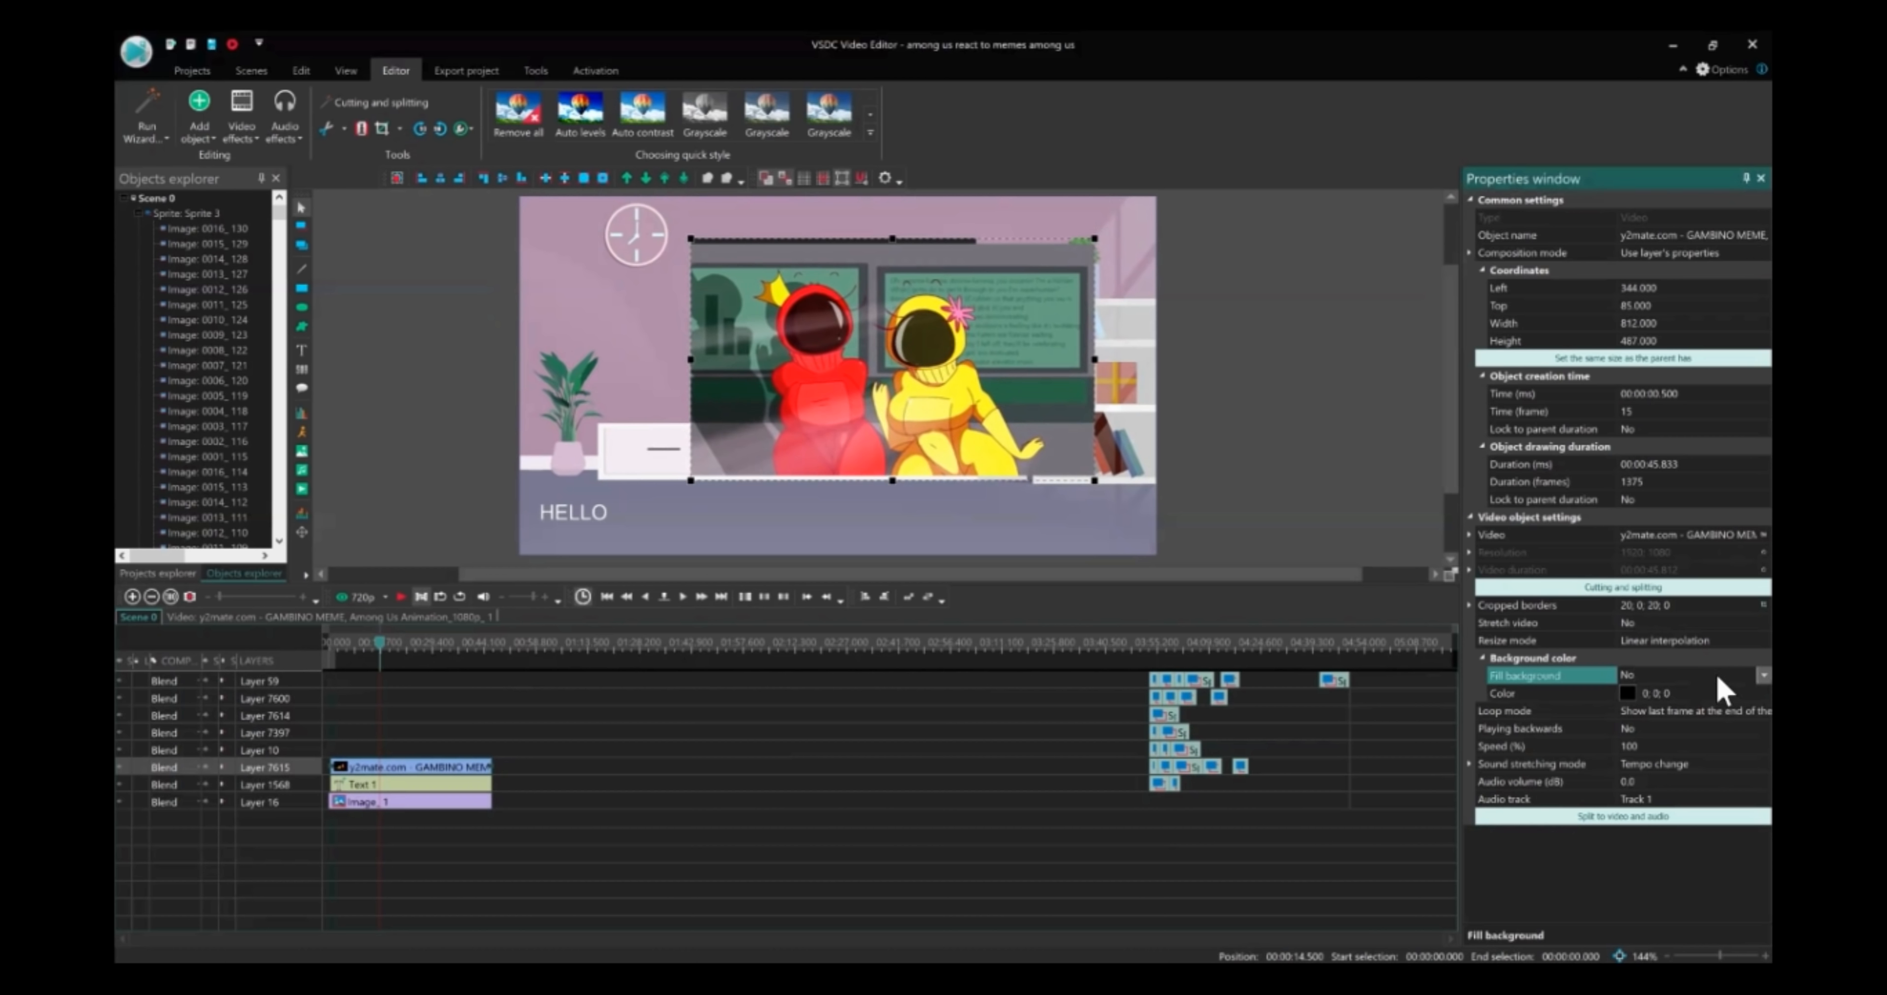
{"action": "left_click", "coordinate": [1764, 675]}
{"action": "left_click", "coordinate": [1679, 692]}
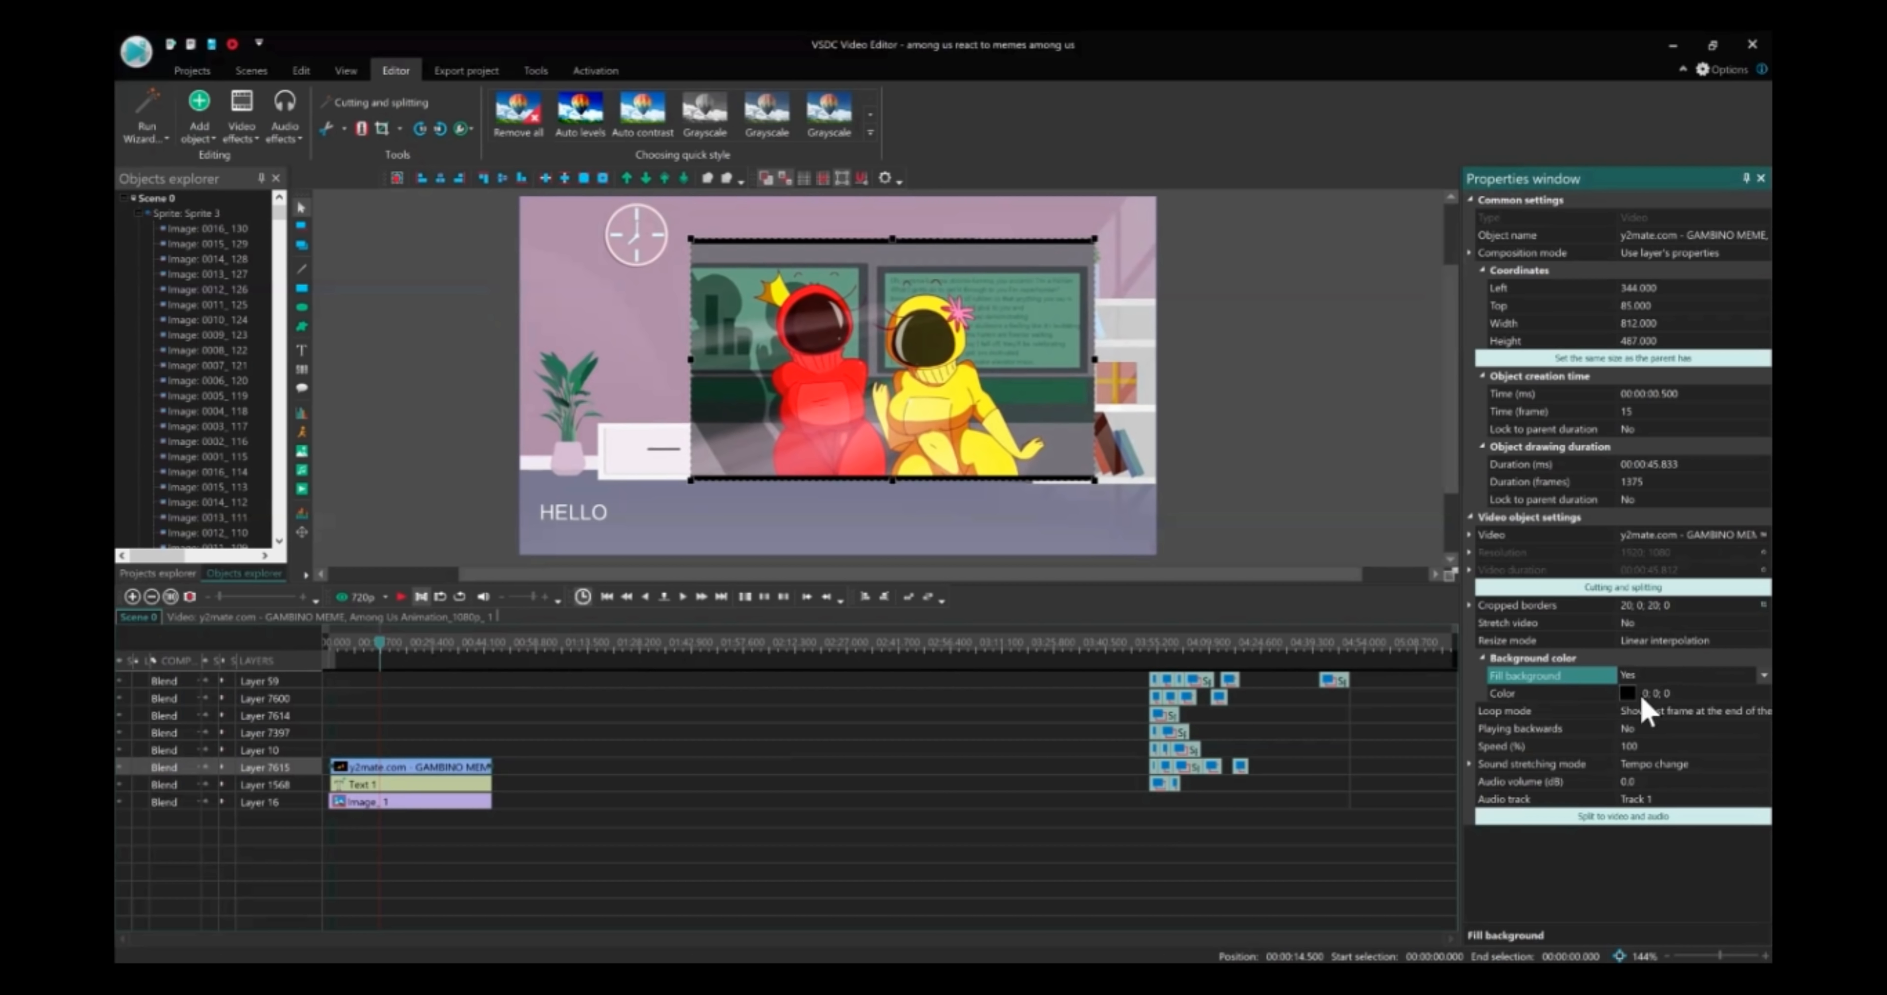
{"action": "left_click", "coordinate": [1075, 474]}
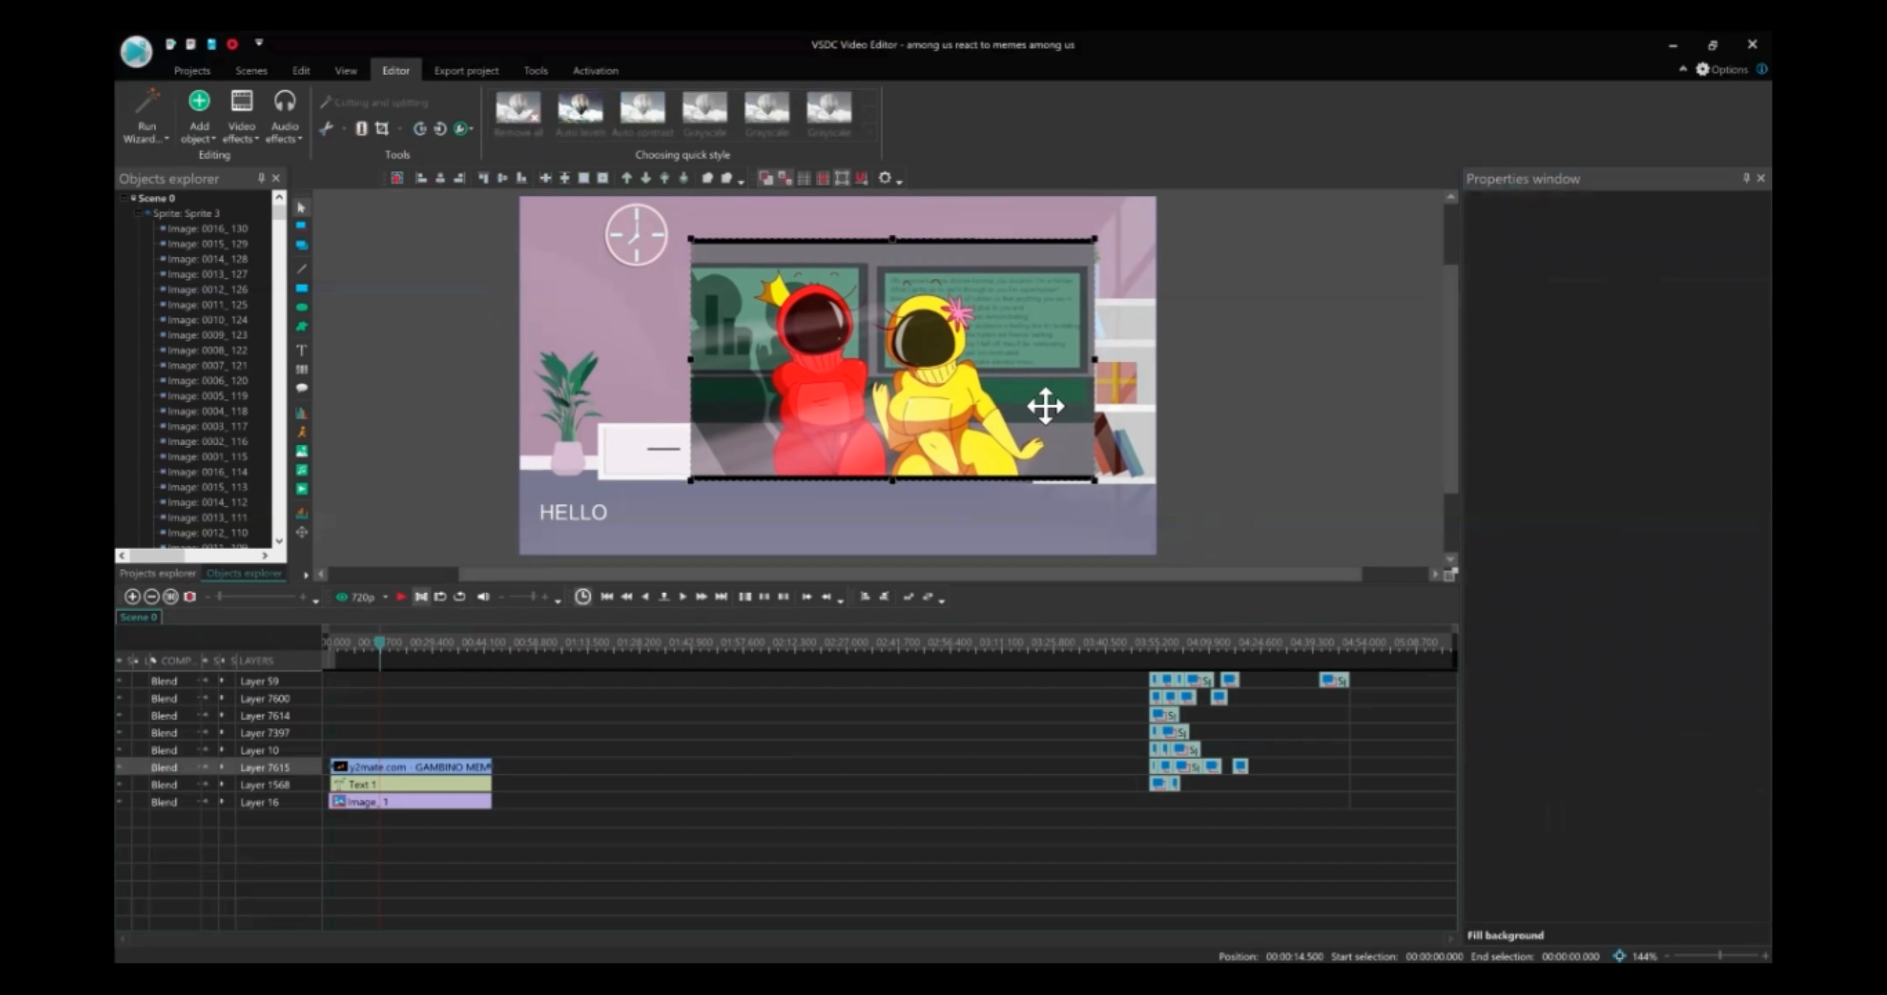
Narrow the video to about 334 × 487 px and auto-crop it to fill the frame
{"action": "left_click_drag", "start_coordinate": [1091, 482], "coordinate": [857, 481]}
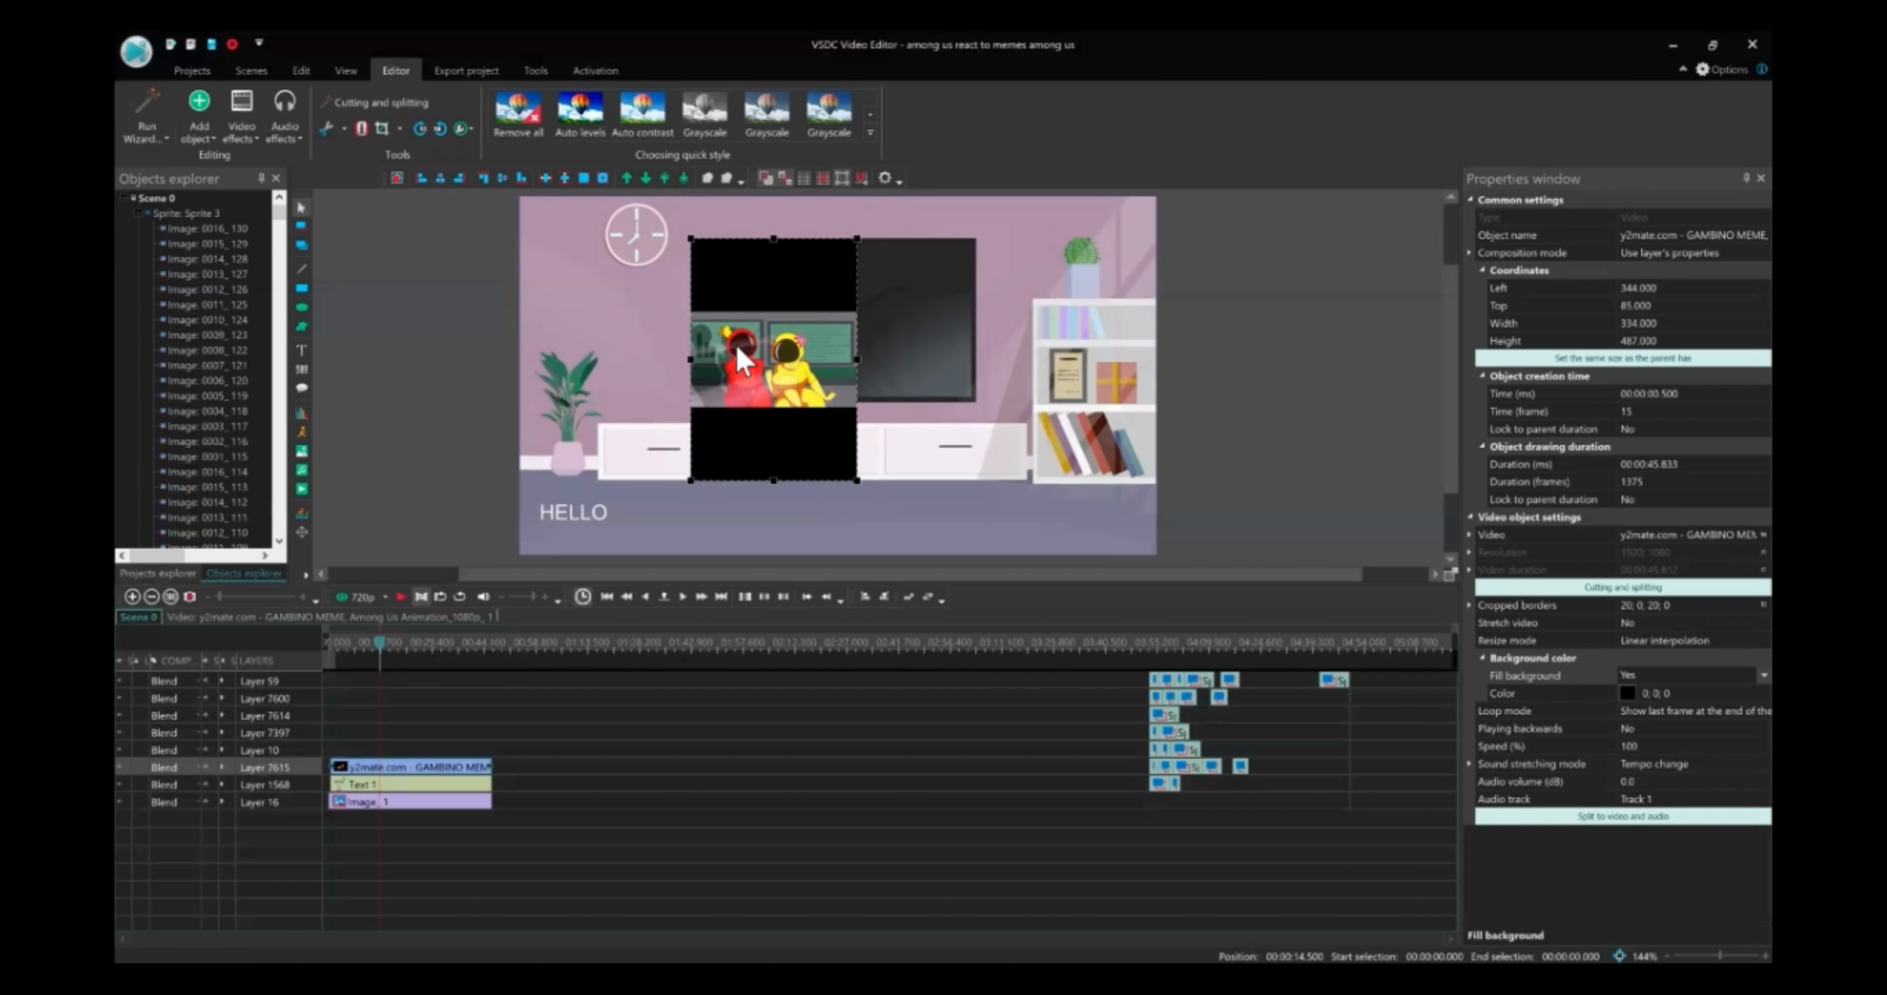
{"action": "left_click", "coordinate": [400, 129]}
{"action": "left_click", "coordinate": [409, 170]}
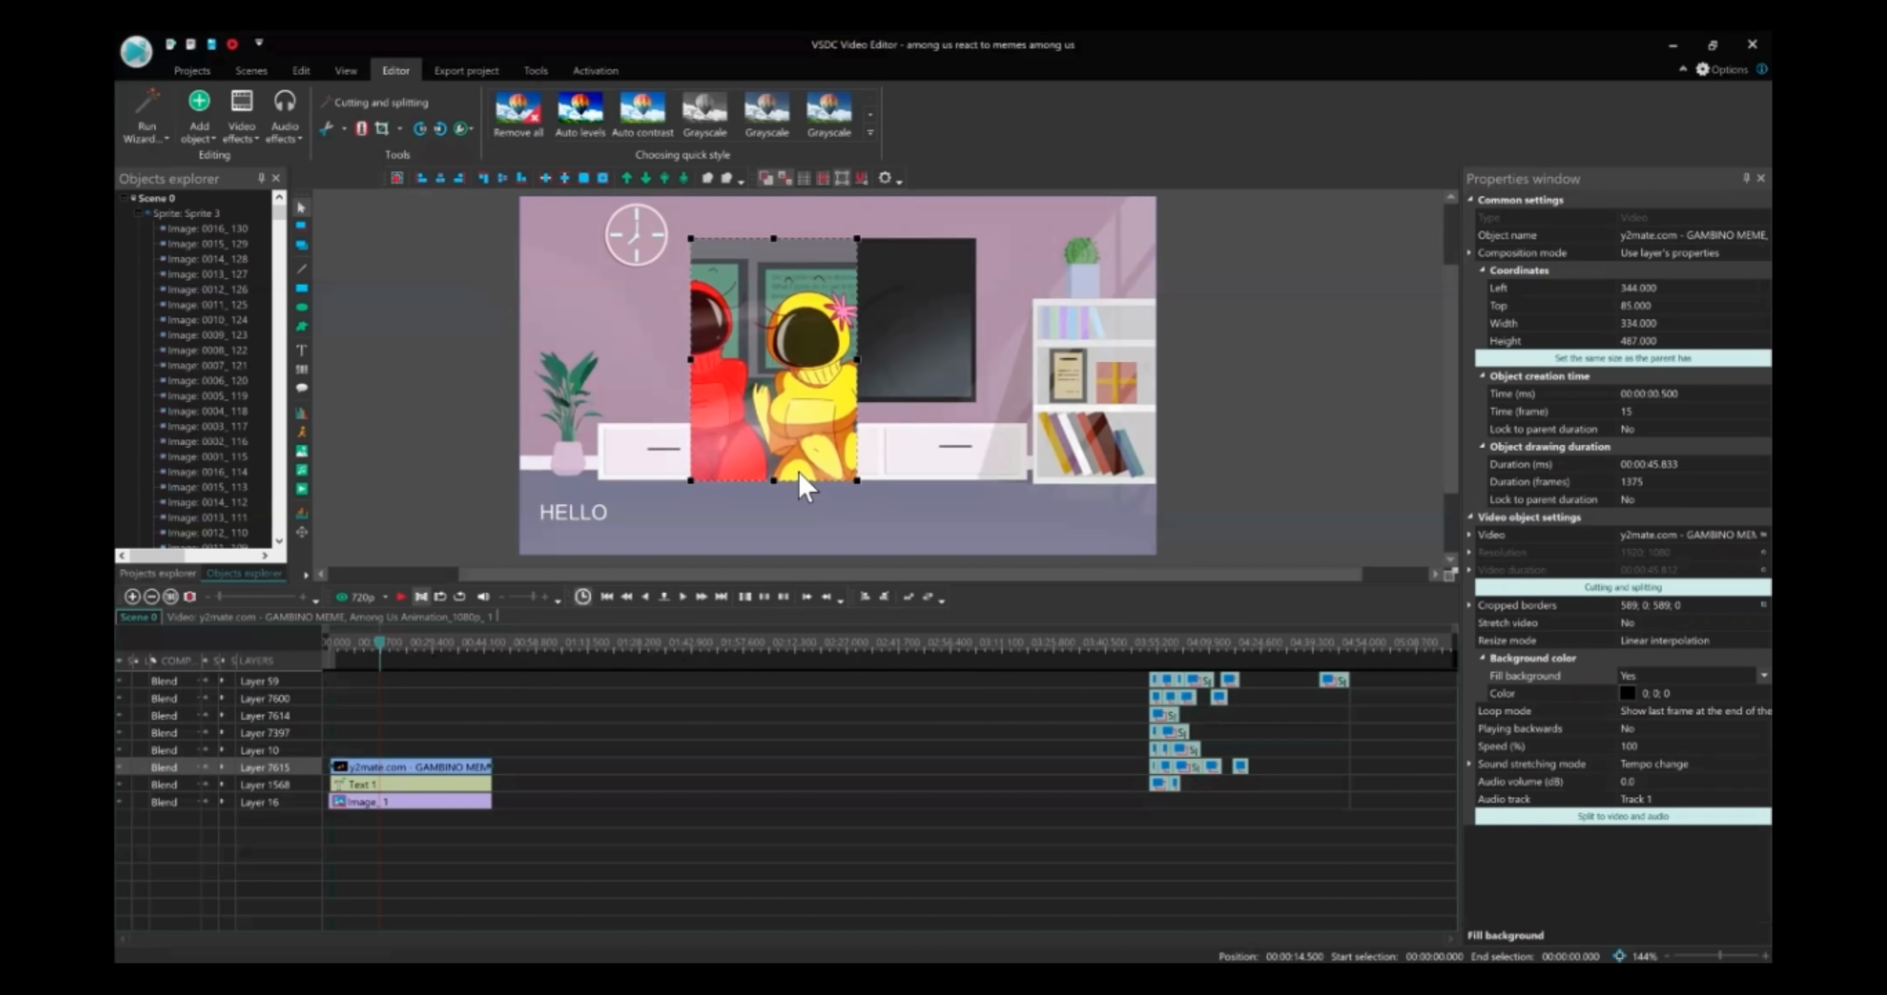
Fit the video over the TV at about 572 × 330 px, left 345 and top 86, and auto-crop its borders
{"action": "left_click_drag", "start_coordinate": [857, 239], "coordinate": [975, 240]}
{"action": "left_click_drag", "start_coordinate": [691, 480], "coordinate": [692, 401]}
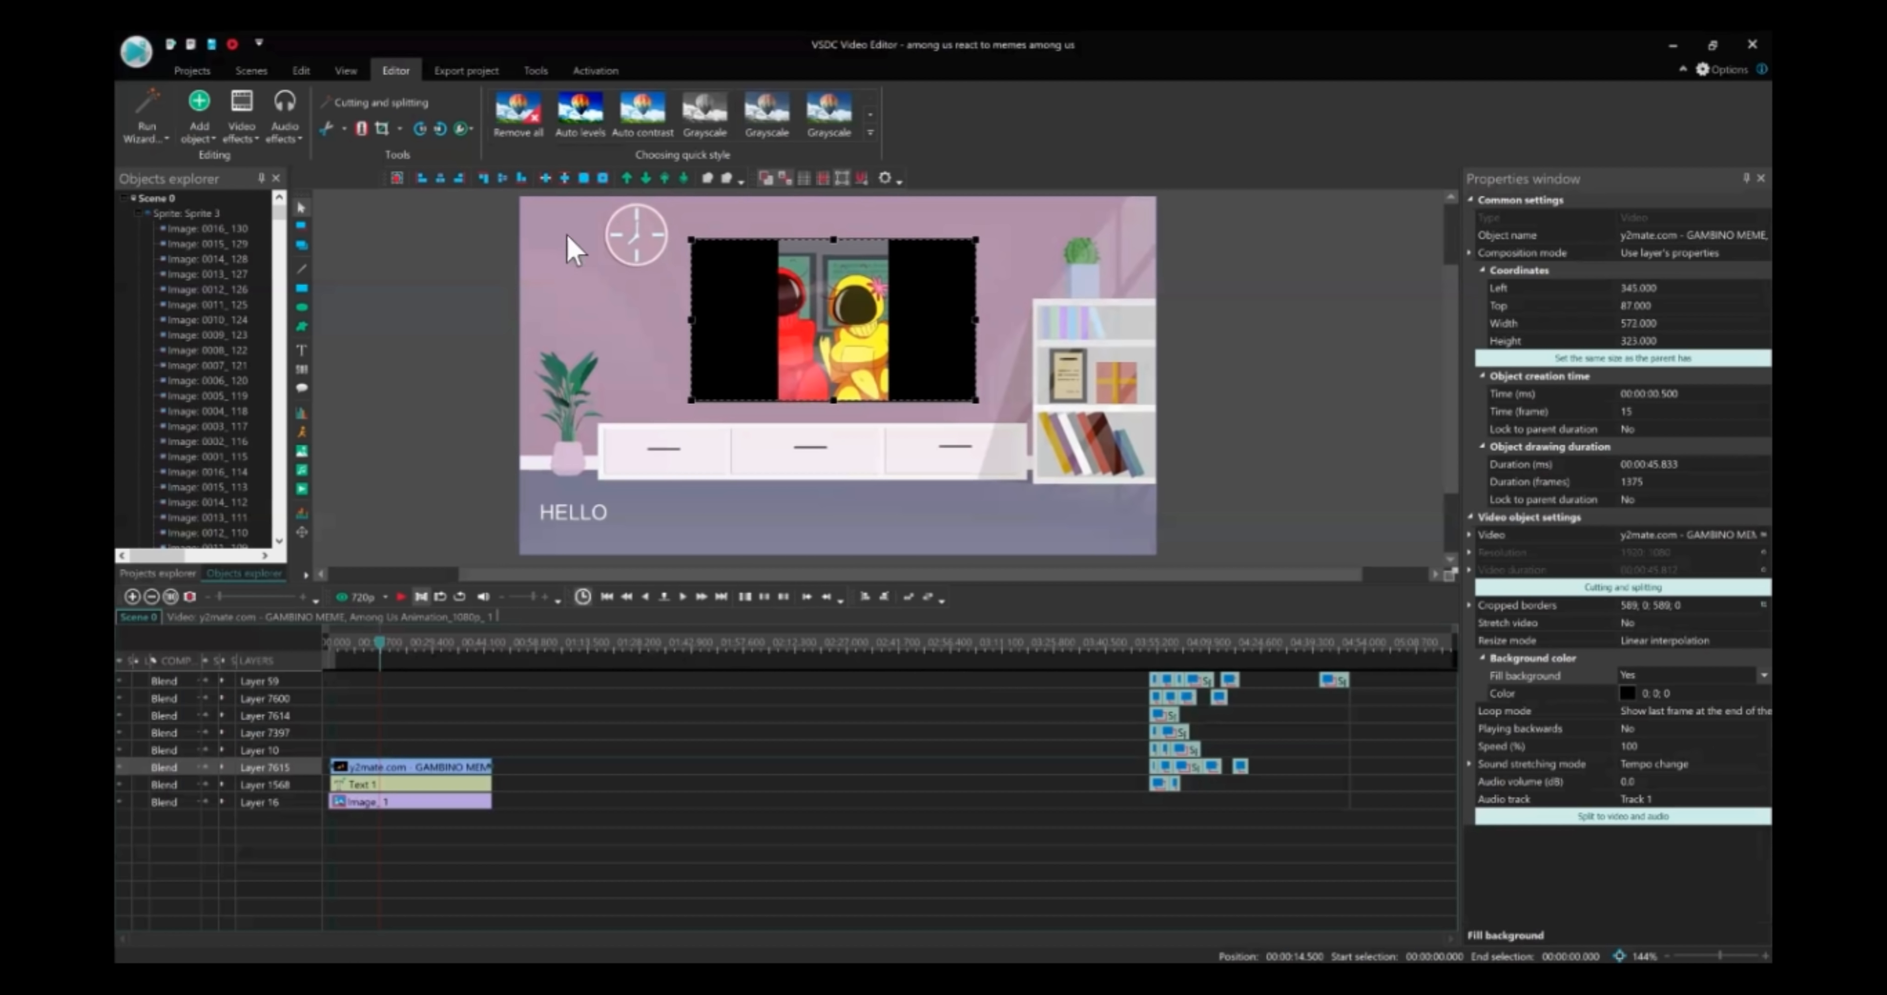
{"action": "left_click", "coordinate": [399, 130]}
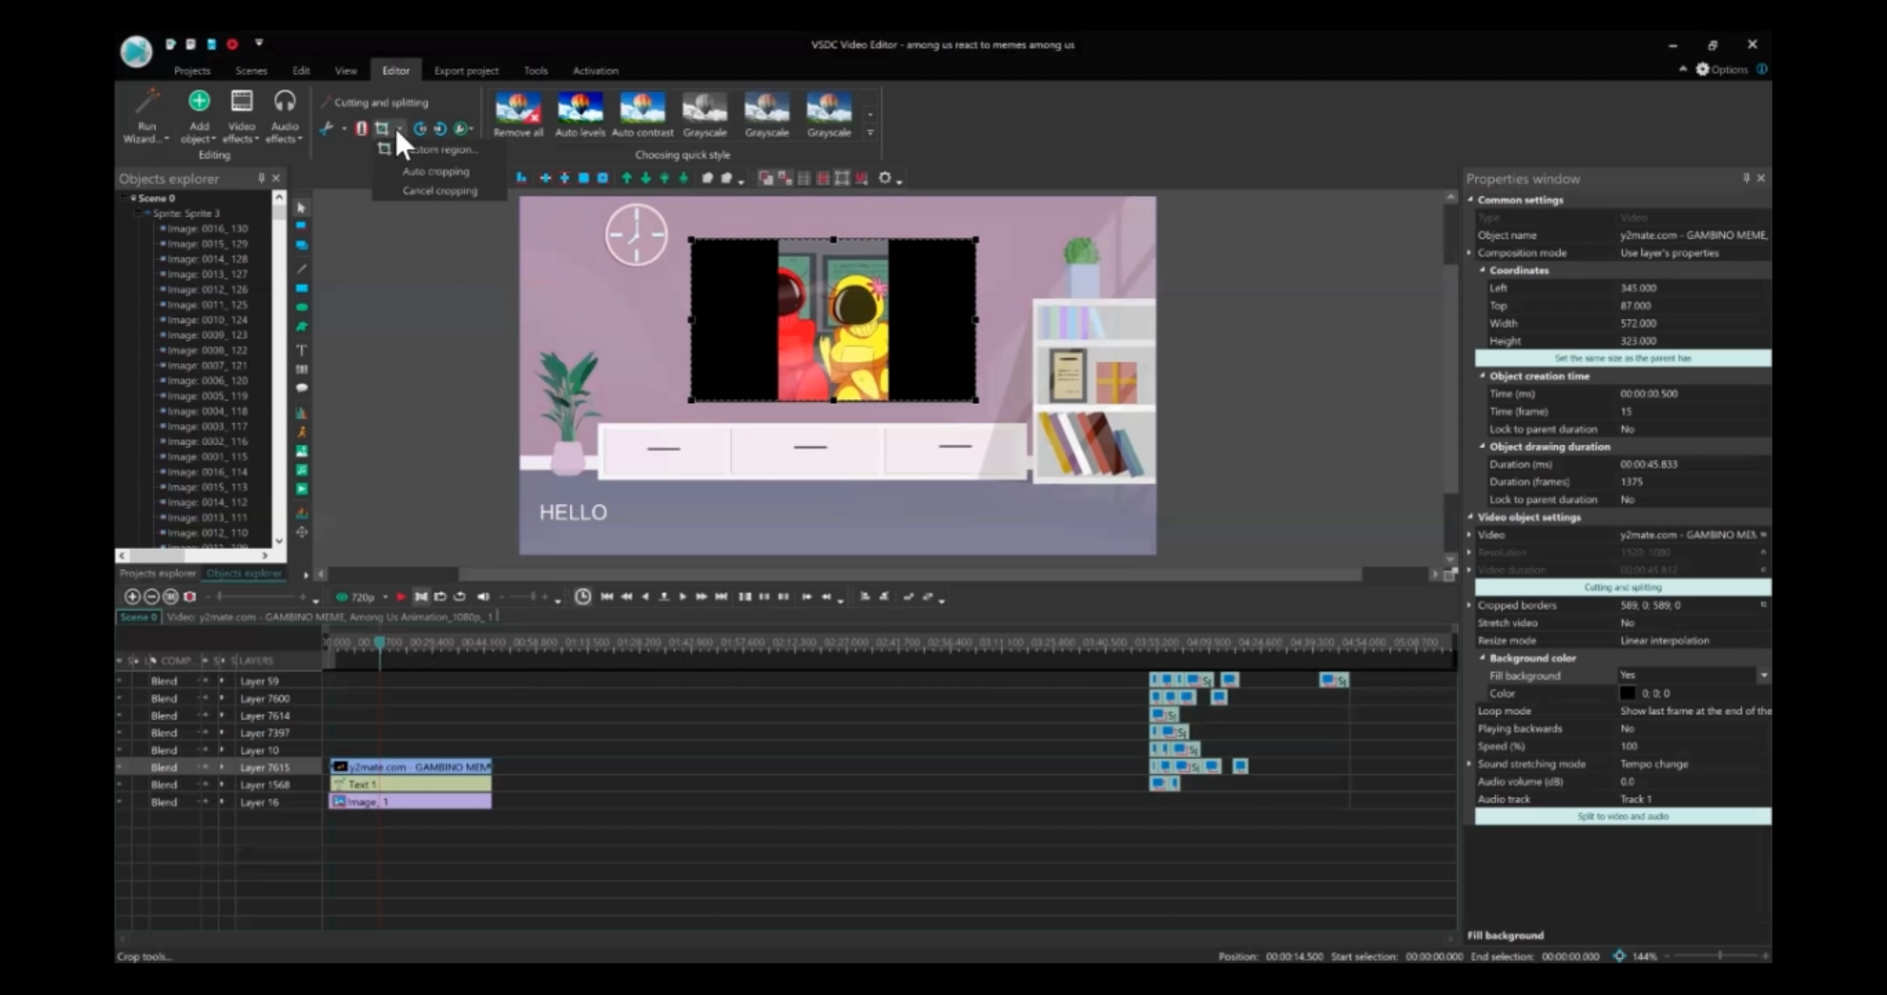
{"action": "left_click", "coordinate": [436, 171]}
{"action": "left_click_drag", "start_coordinate": [832, 400], "coordinate": [832, 404]}
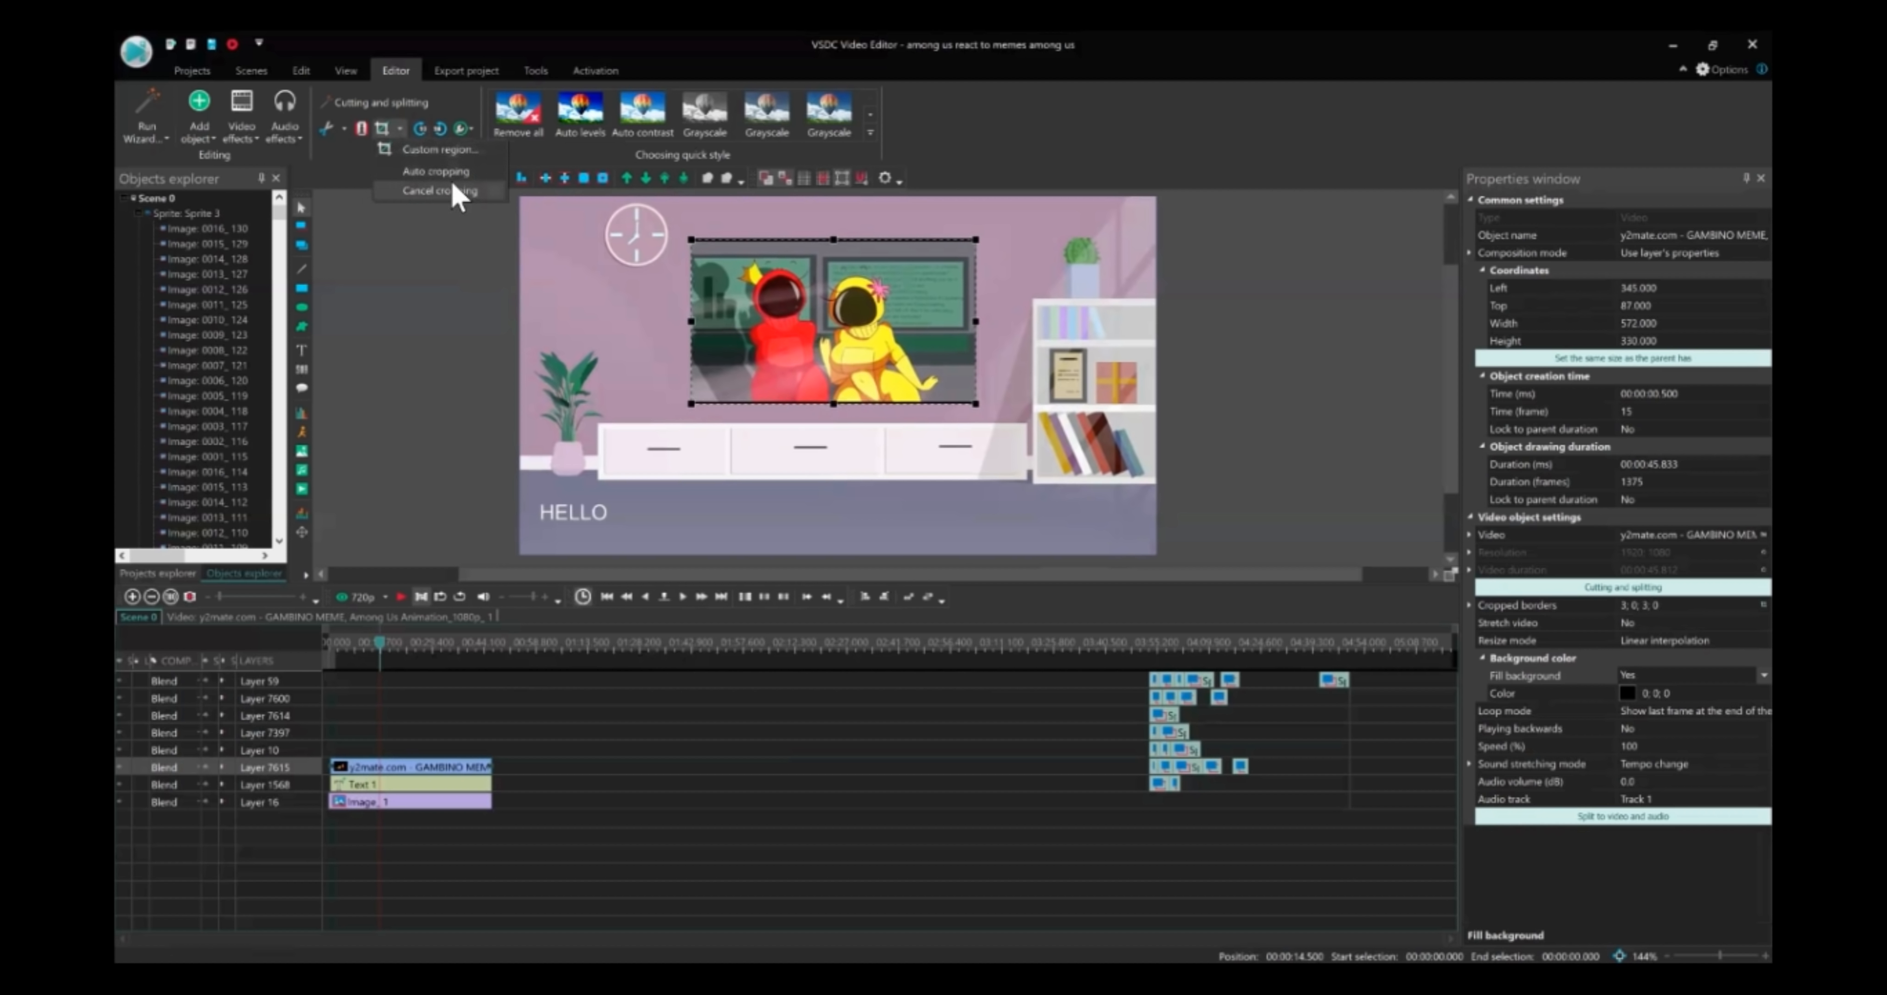
{"action": "left_click", "coordinate": [1305, 446]}
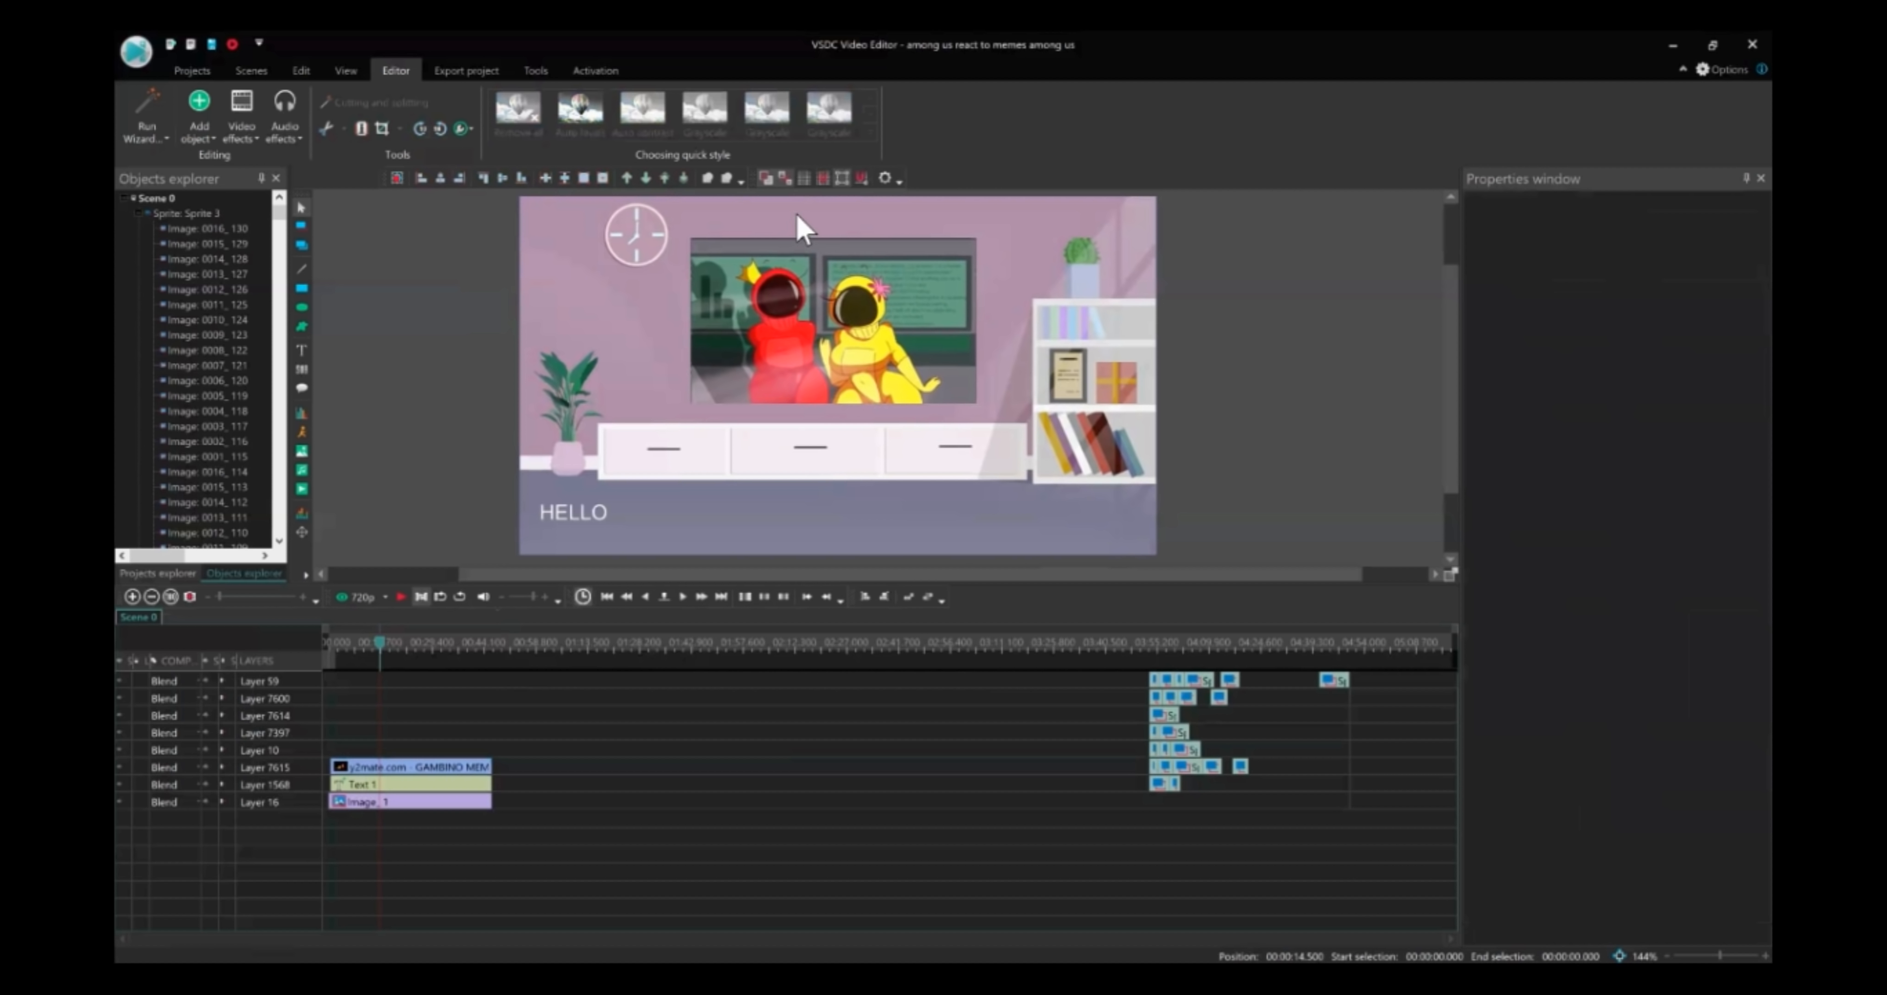
{"action": "left_click", "coordinate": [824, 274]}
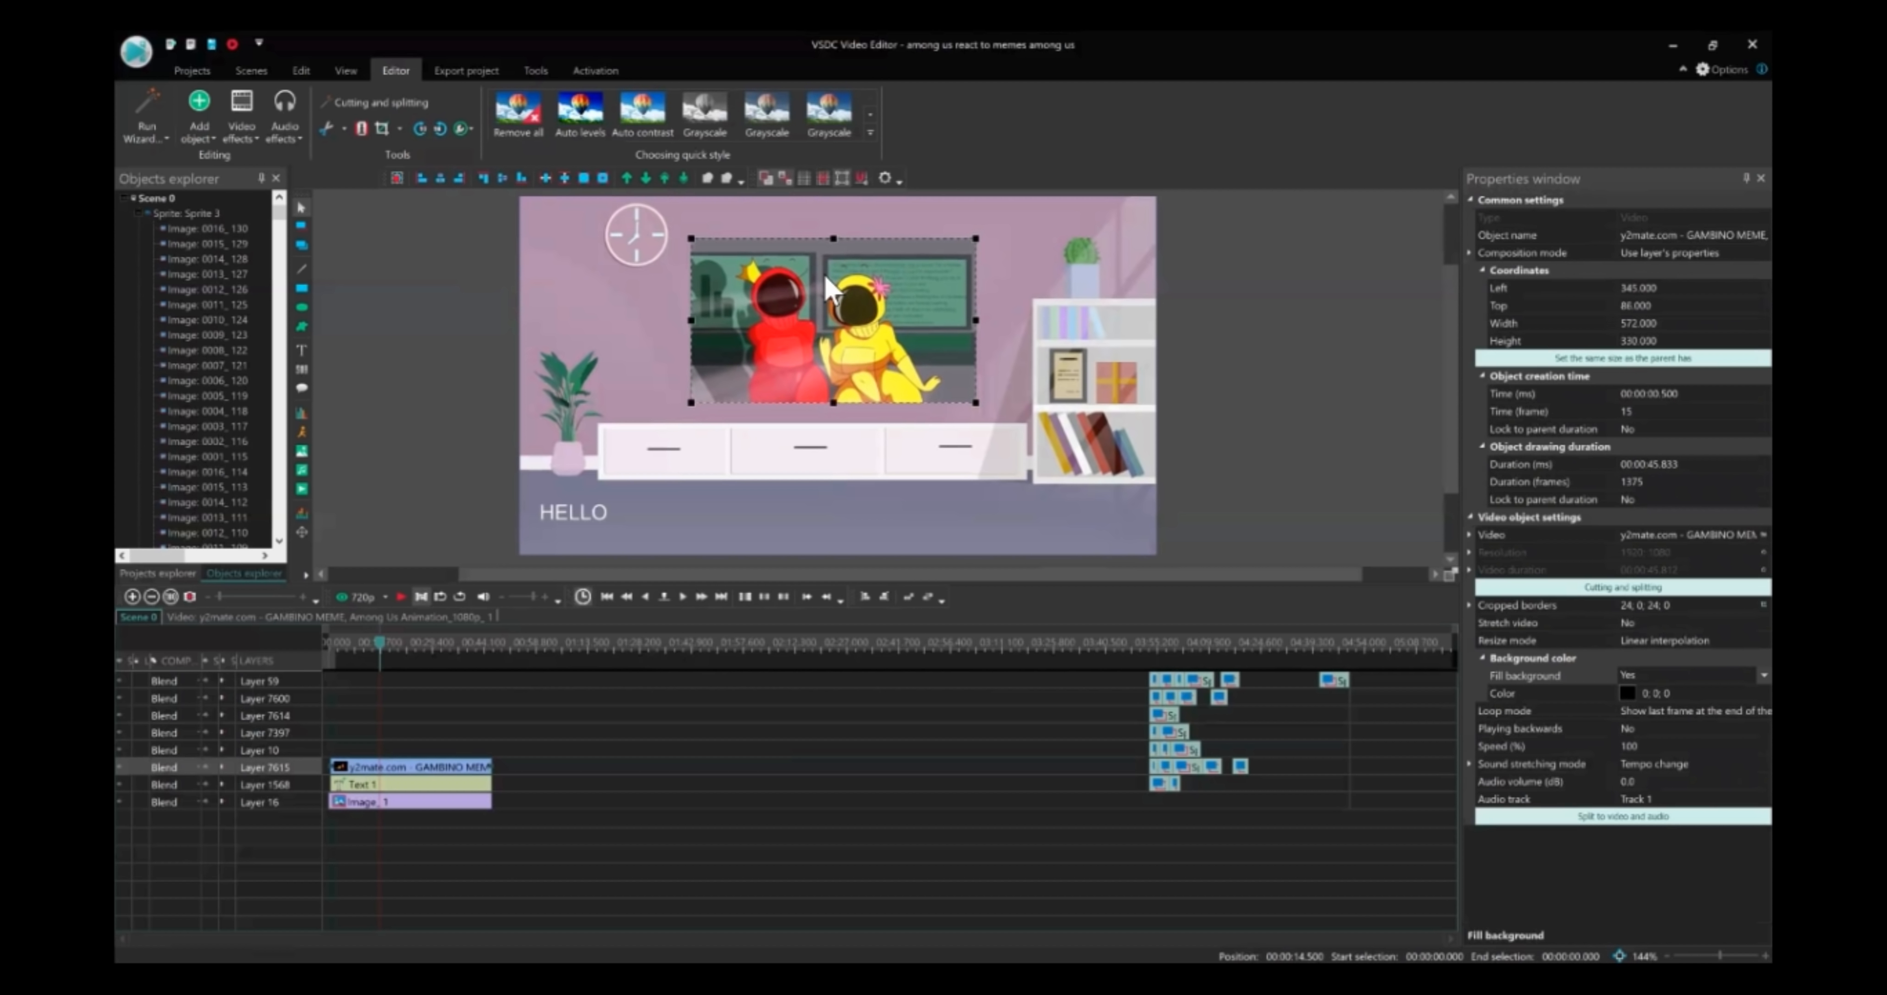
Preview the fitted video in the scene up to about 13.2 s and return to about 1 s
{"action": "left_click", "coordinate": [1257, 424]}
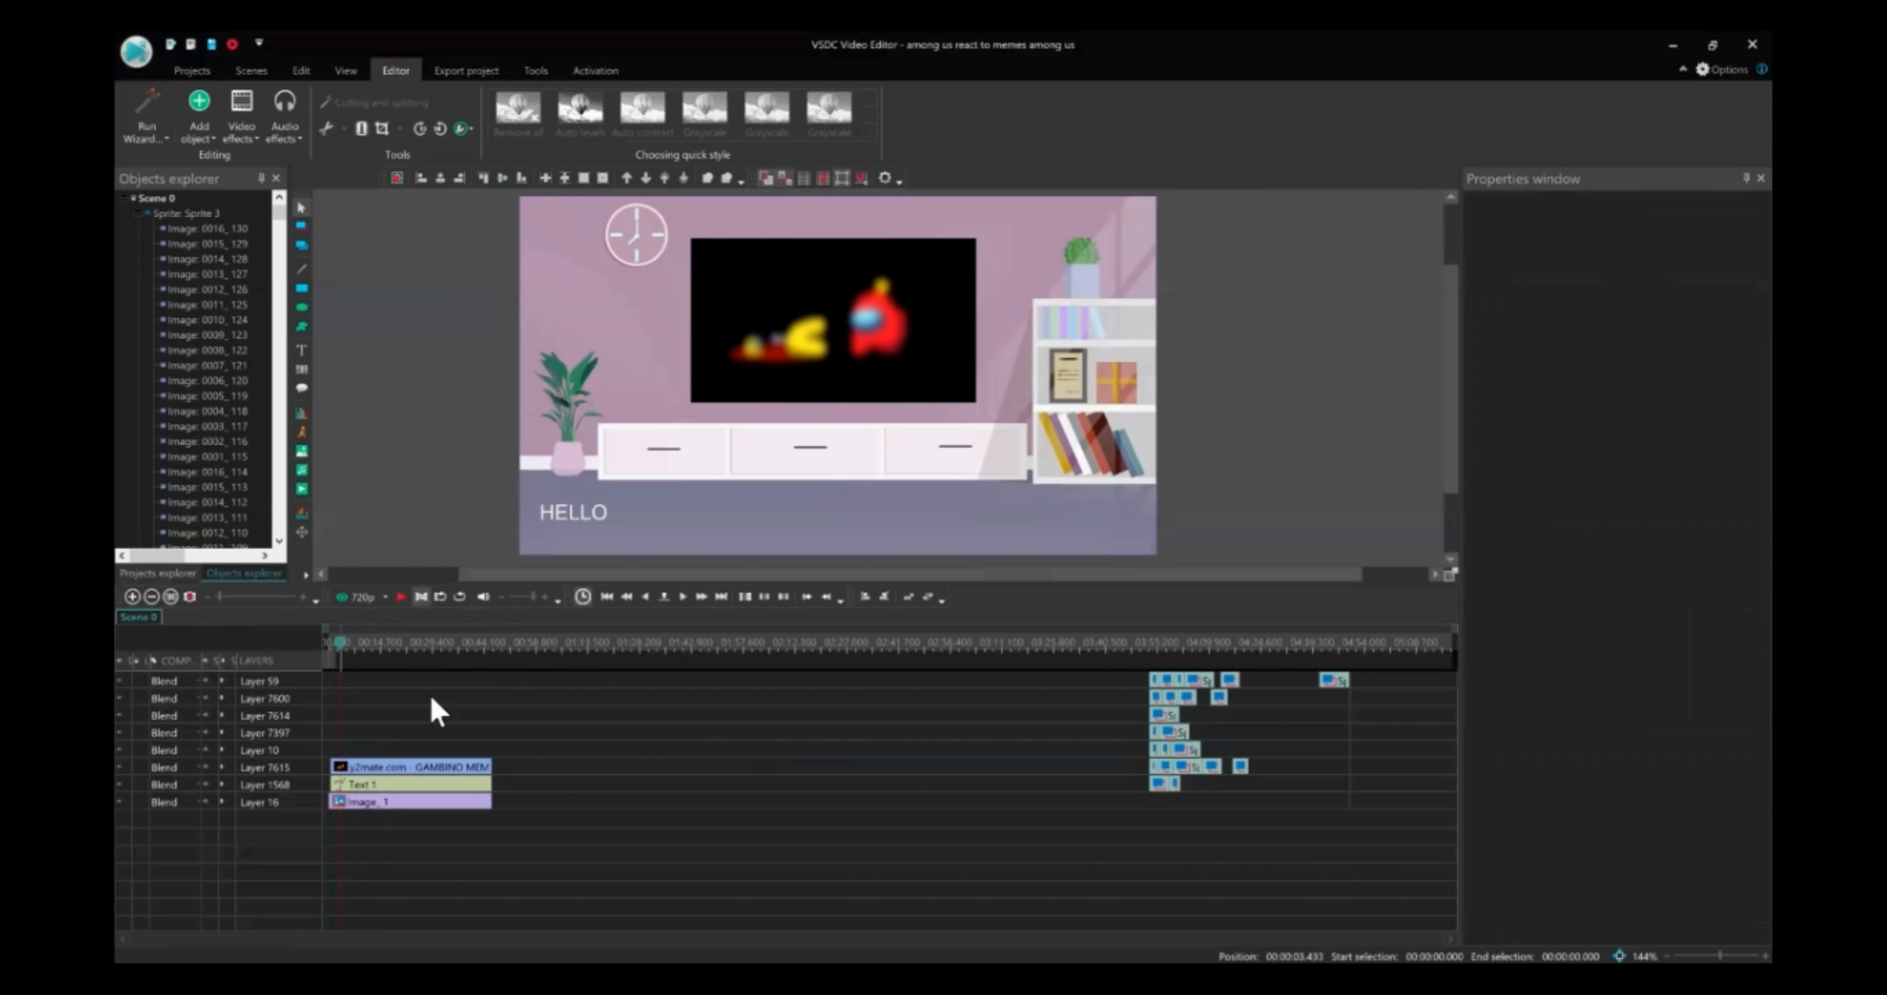
{"action": "left_click", "coordinate": [387, 643]}
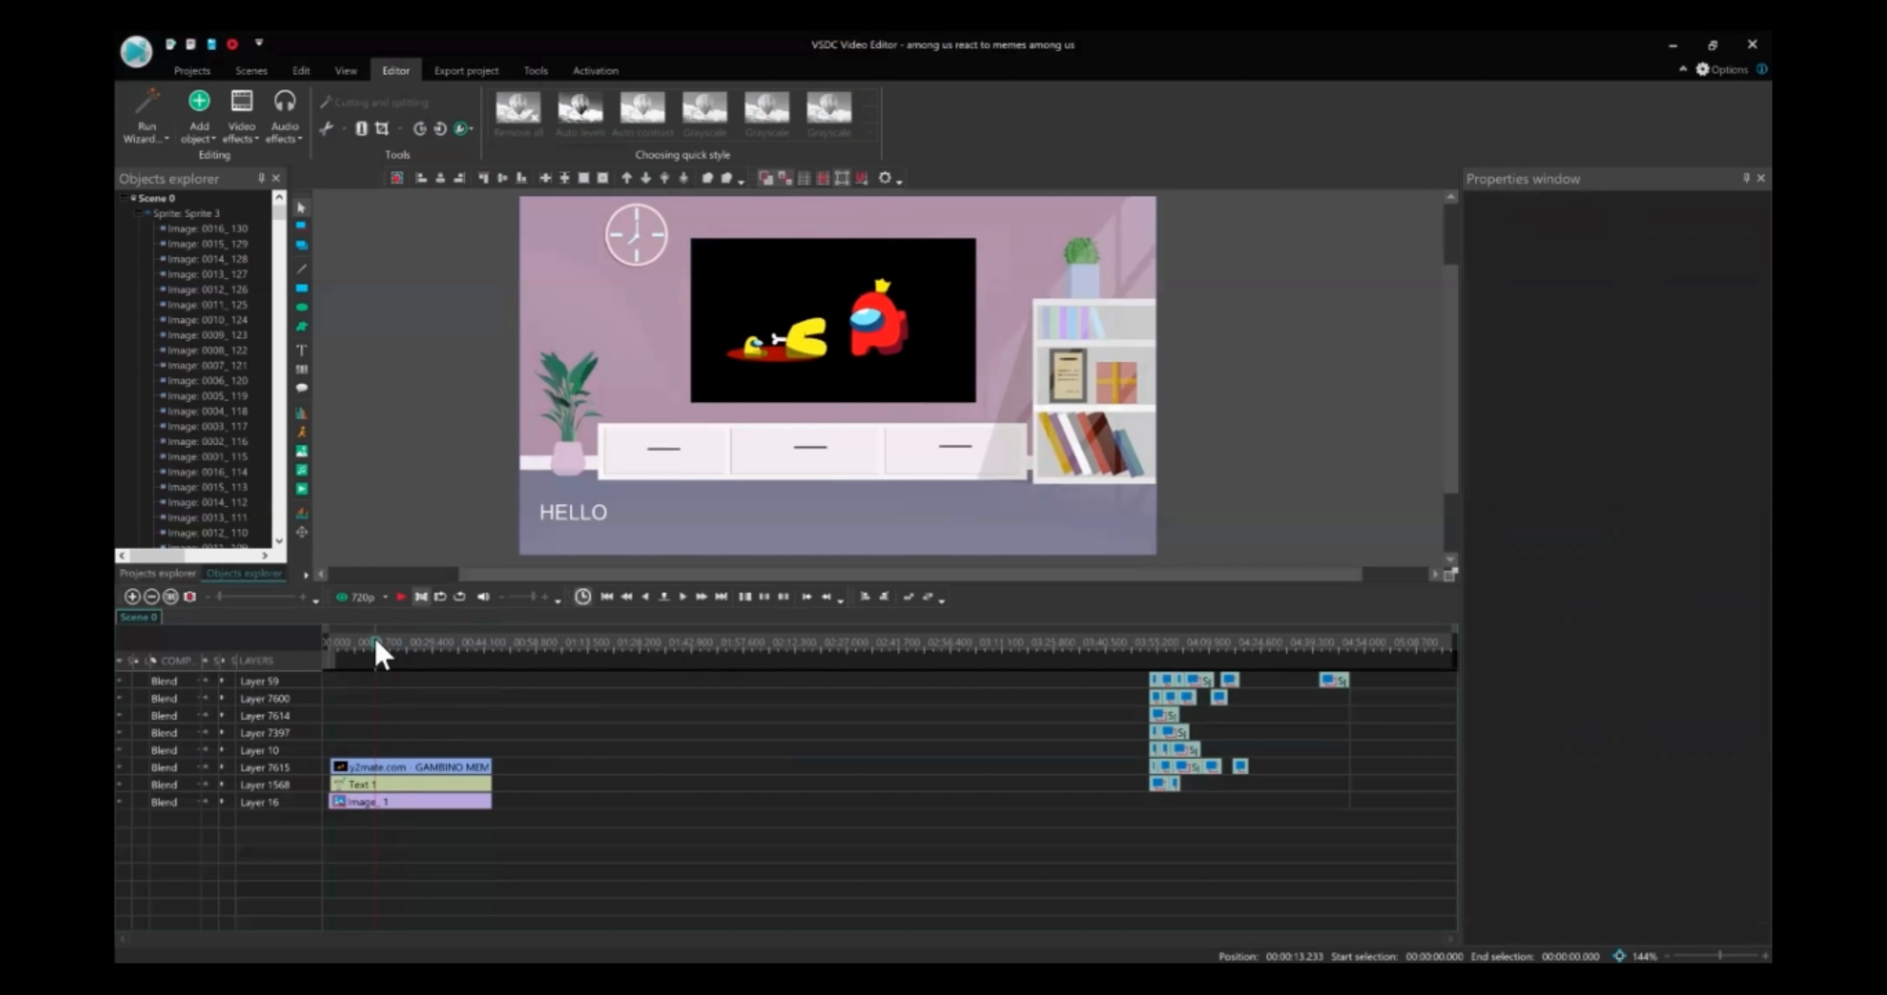
{"action": "left_click", "coordinate": [333, 647]}
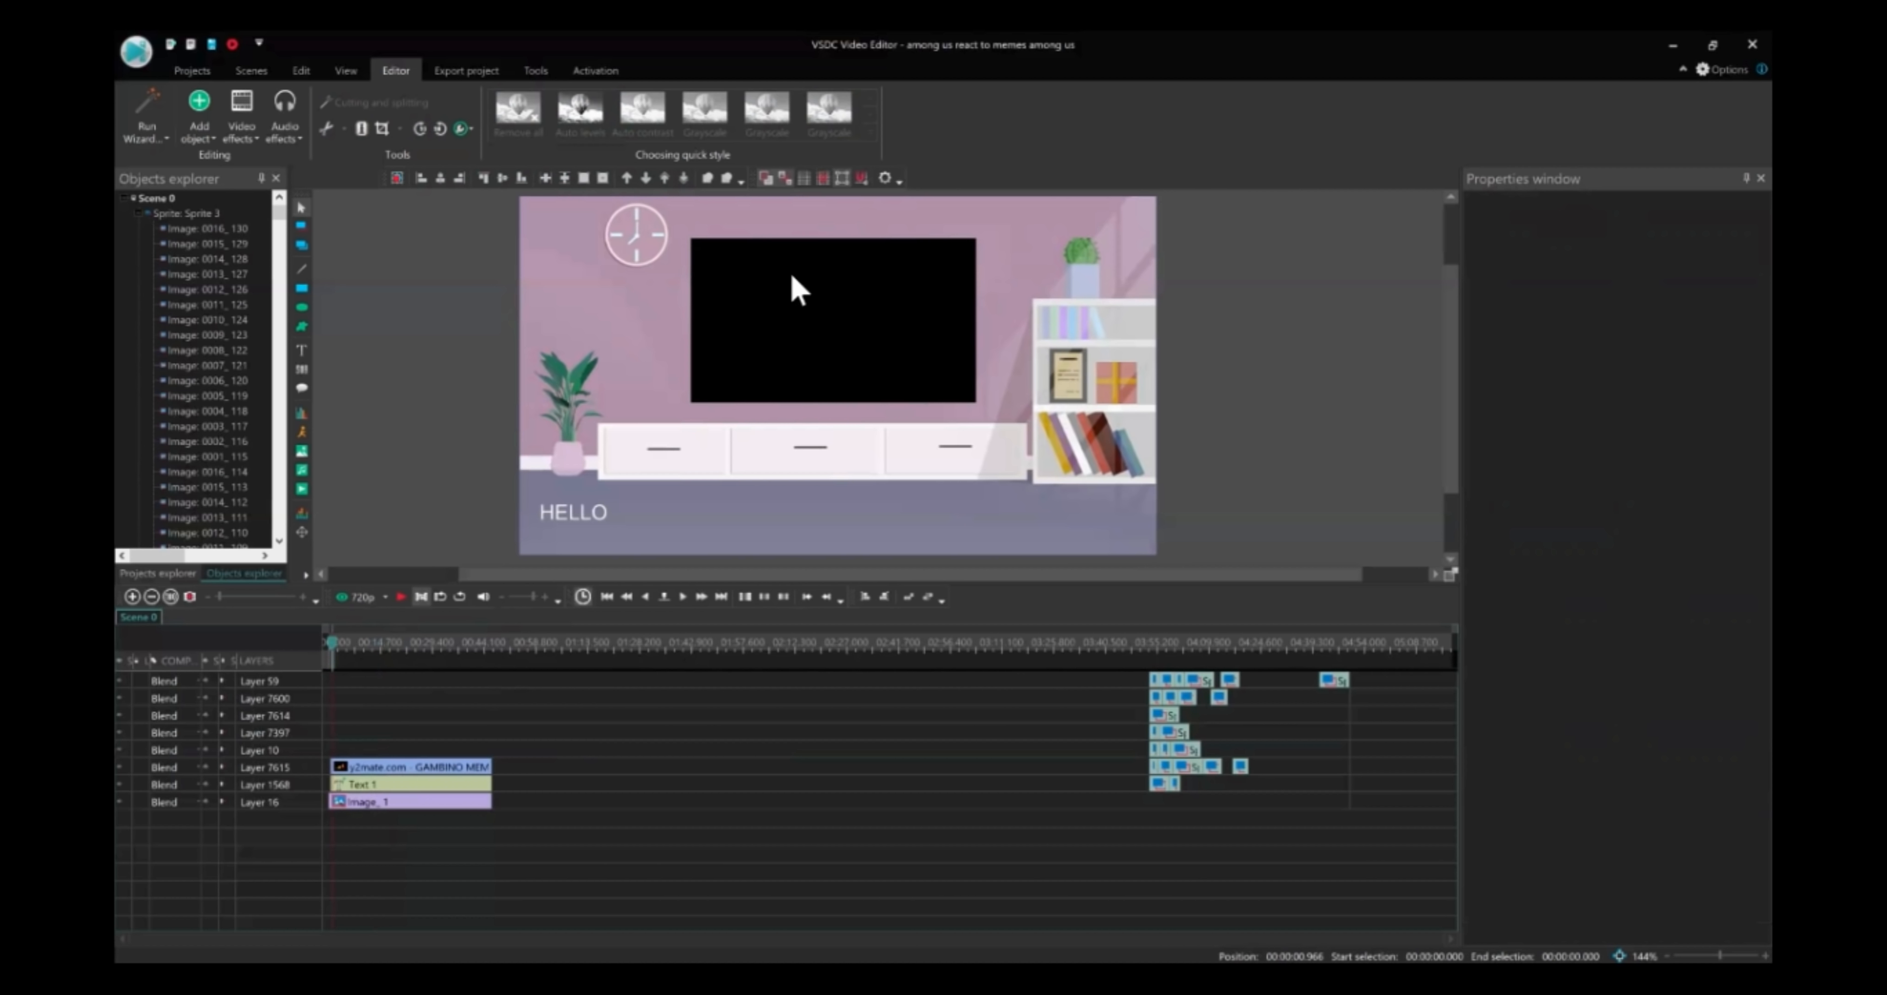
Add an ellipse for the whole parent duration on a new layer, about 294 × 121 px at left 34 and top 185
{"action": "left_click", "coordinate": [301, 308]}
{"action": "left_click", "coordinate": [751, 512]}
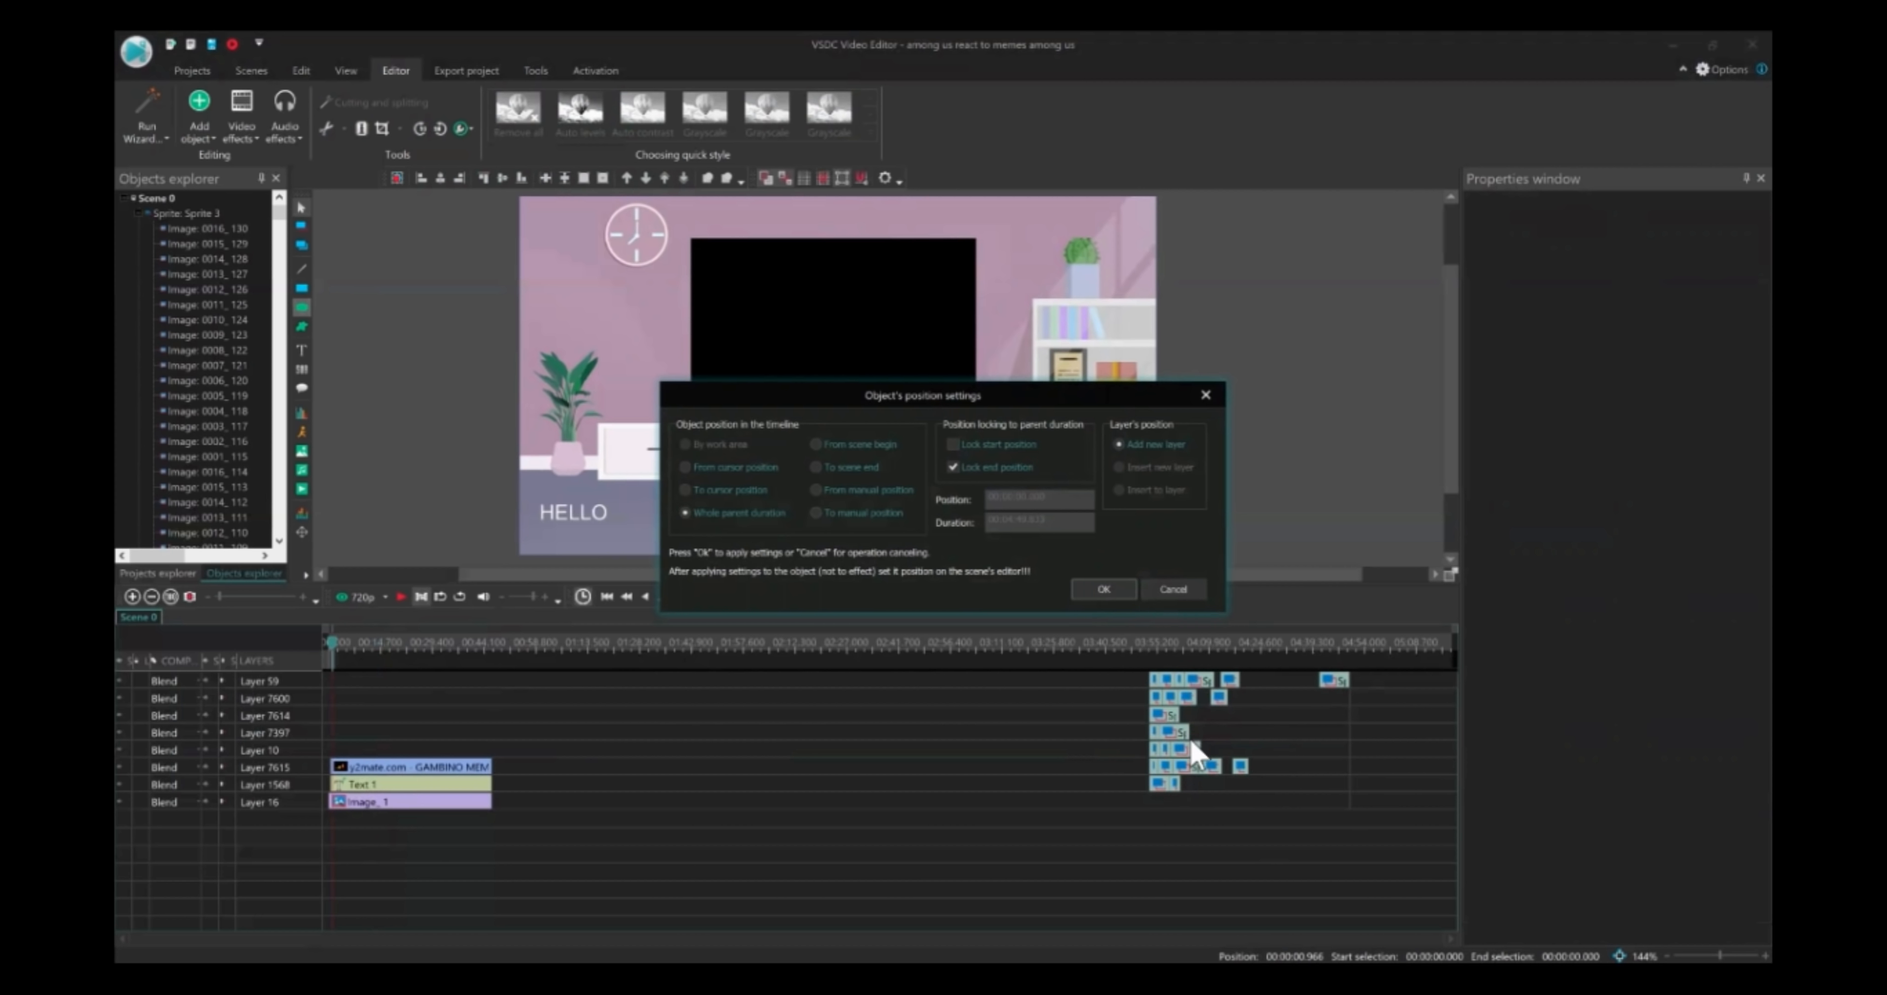
{"action": "left_click", "coordinate": [1102, 590]}
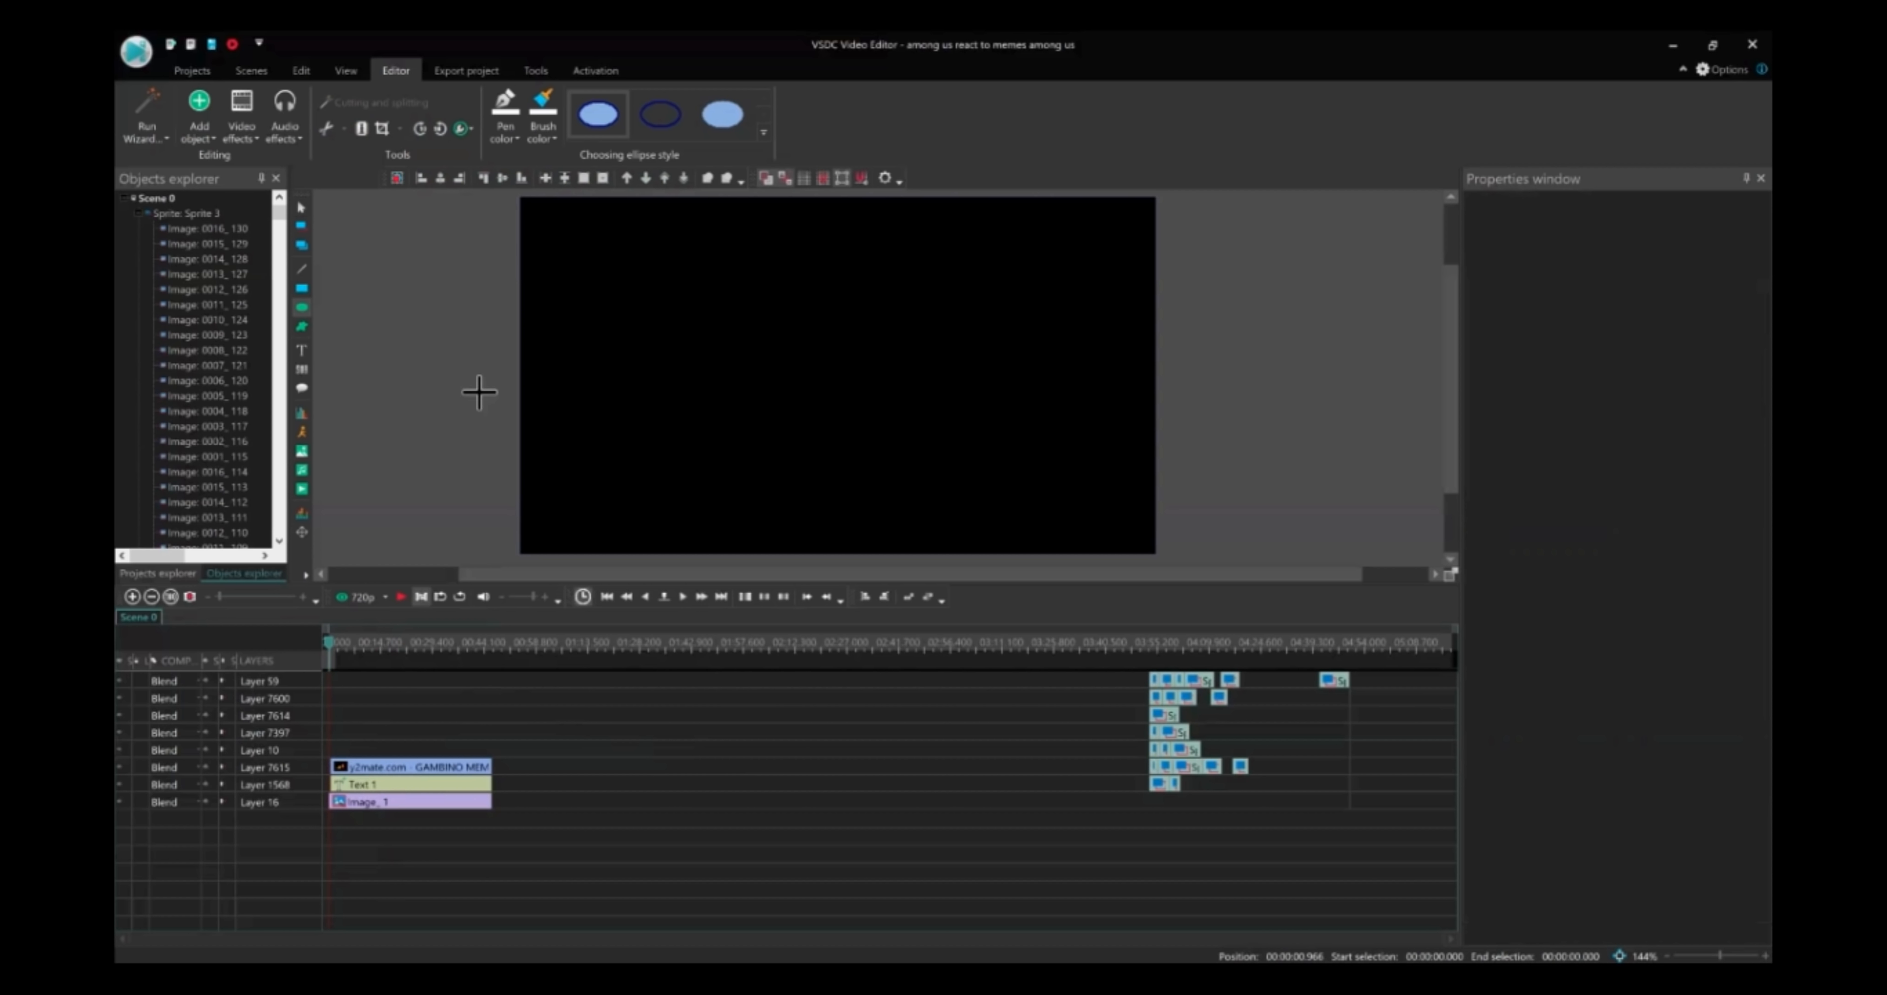
{"action": "left_click", "coordinate": [536, 288]}
{"action": "left_click_drag", "start_coordinate": [686, 341], "coordinate": [681, 350]}
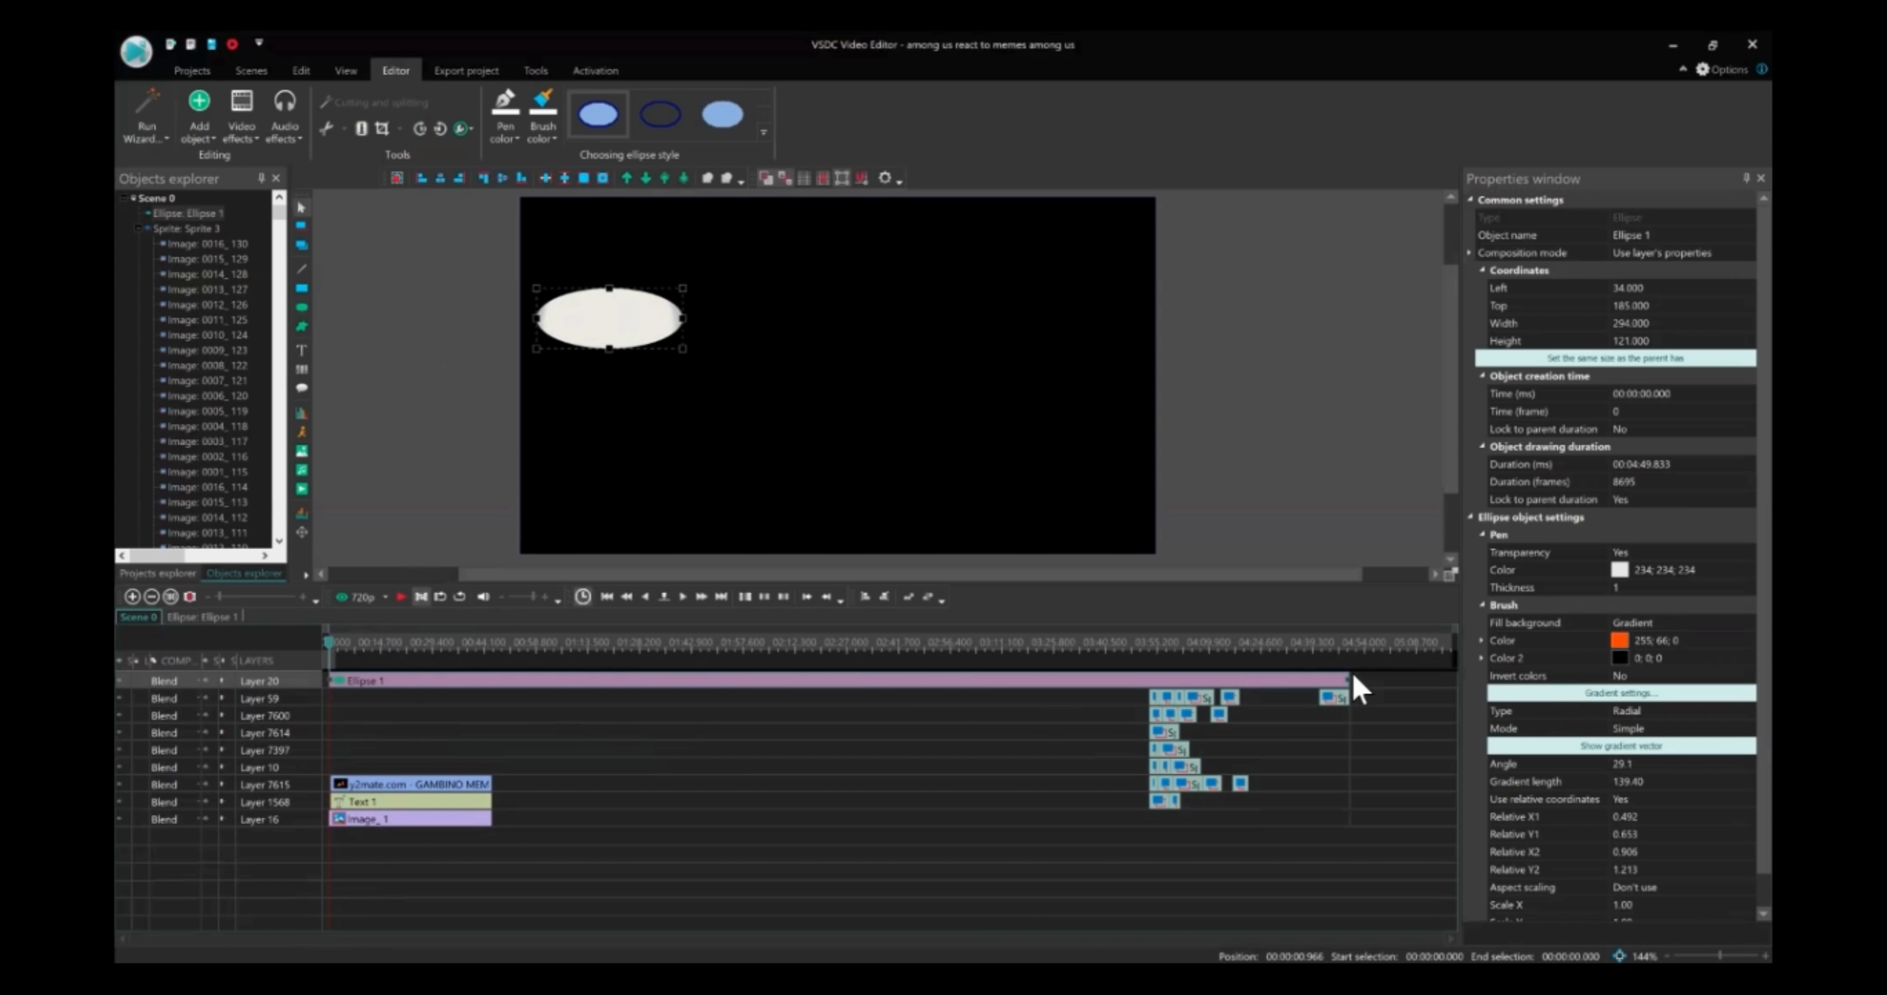
Shorten the ellipse's timeline block and align its end with the end of the GAMBINO MEME video at 46.333 s
{"action": "left_click_drag", "start_coordinate": [1346, 679], "coordinate": [484, 698]}
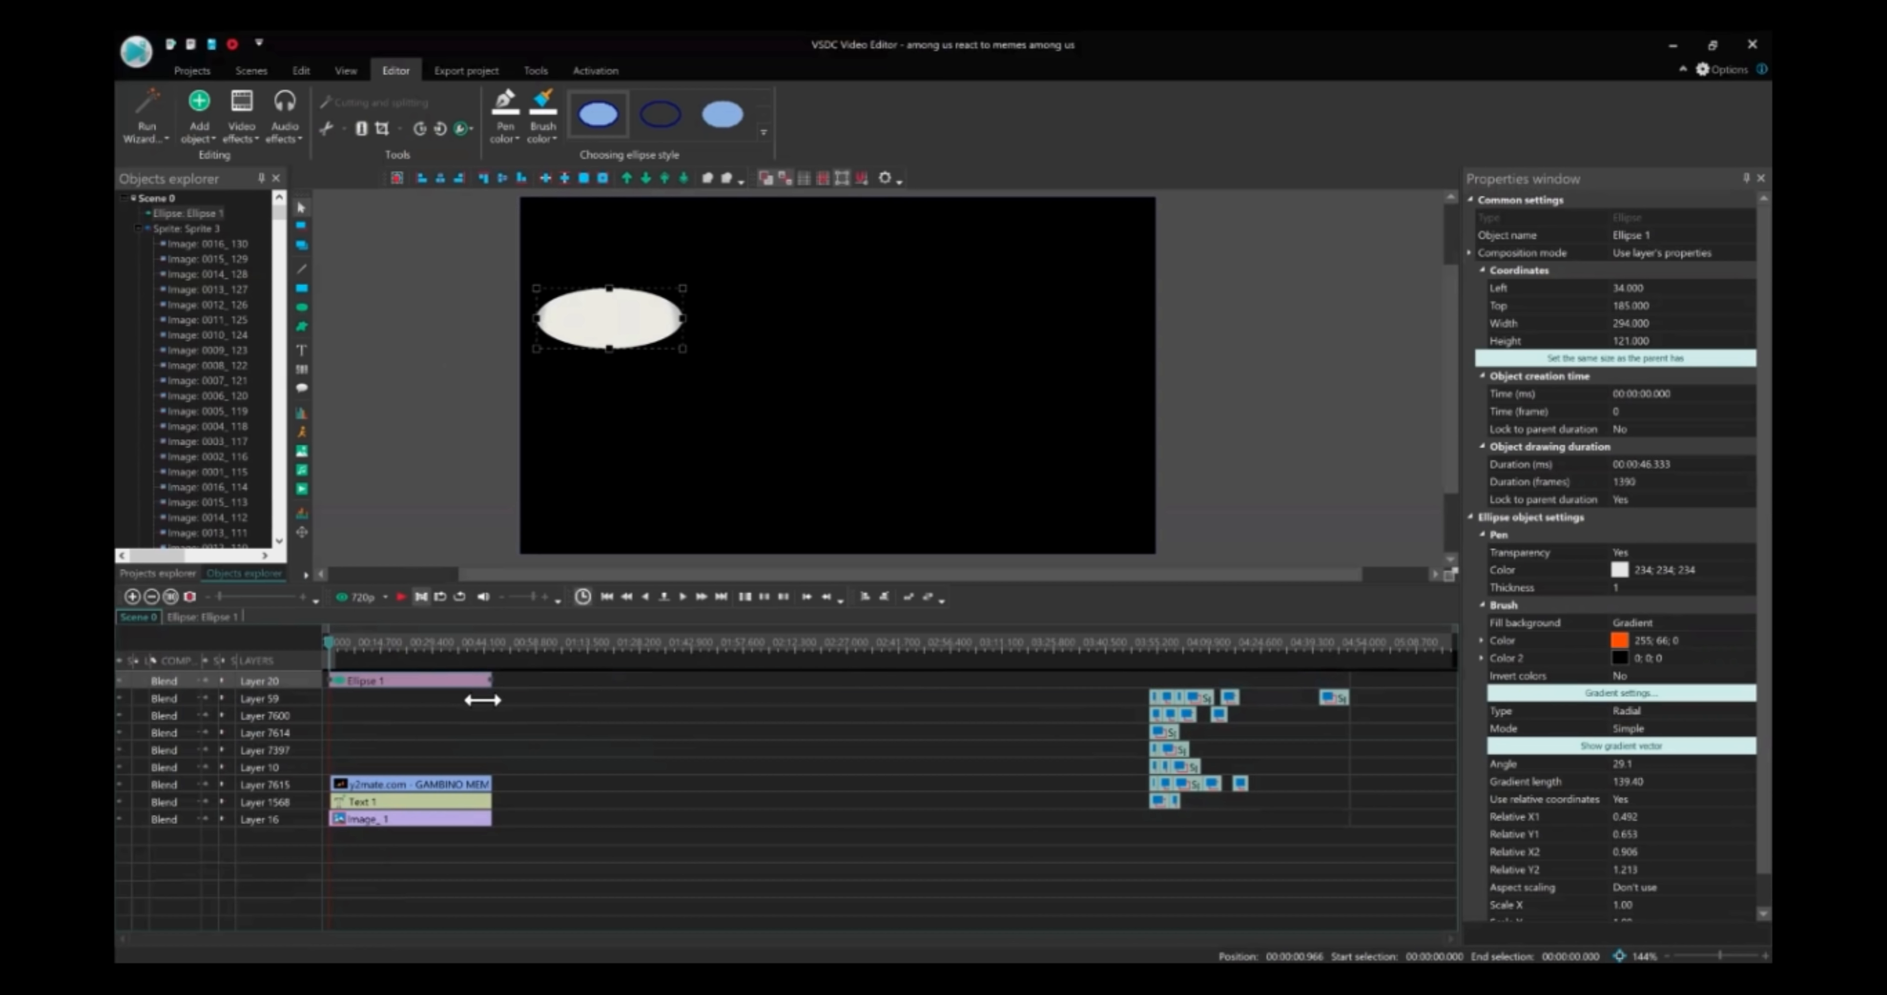
{"action": "left_click", "coordinate": [458, 785]}
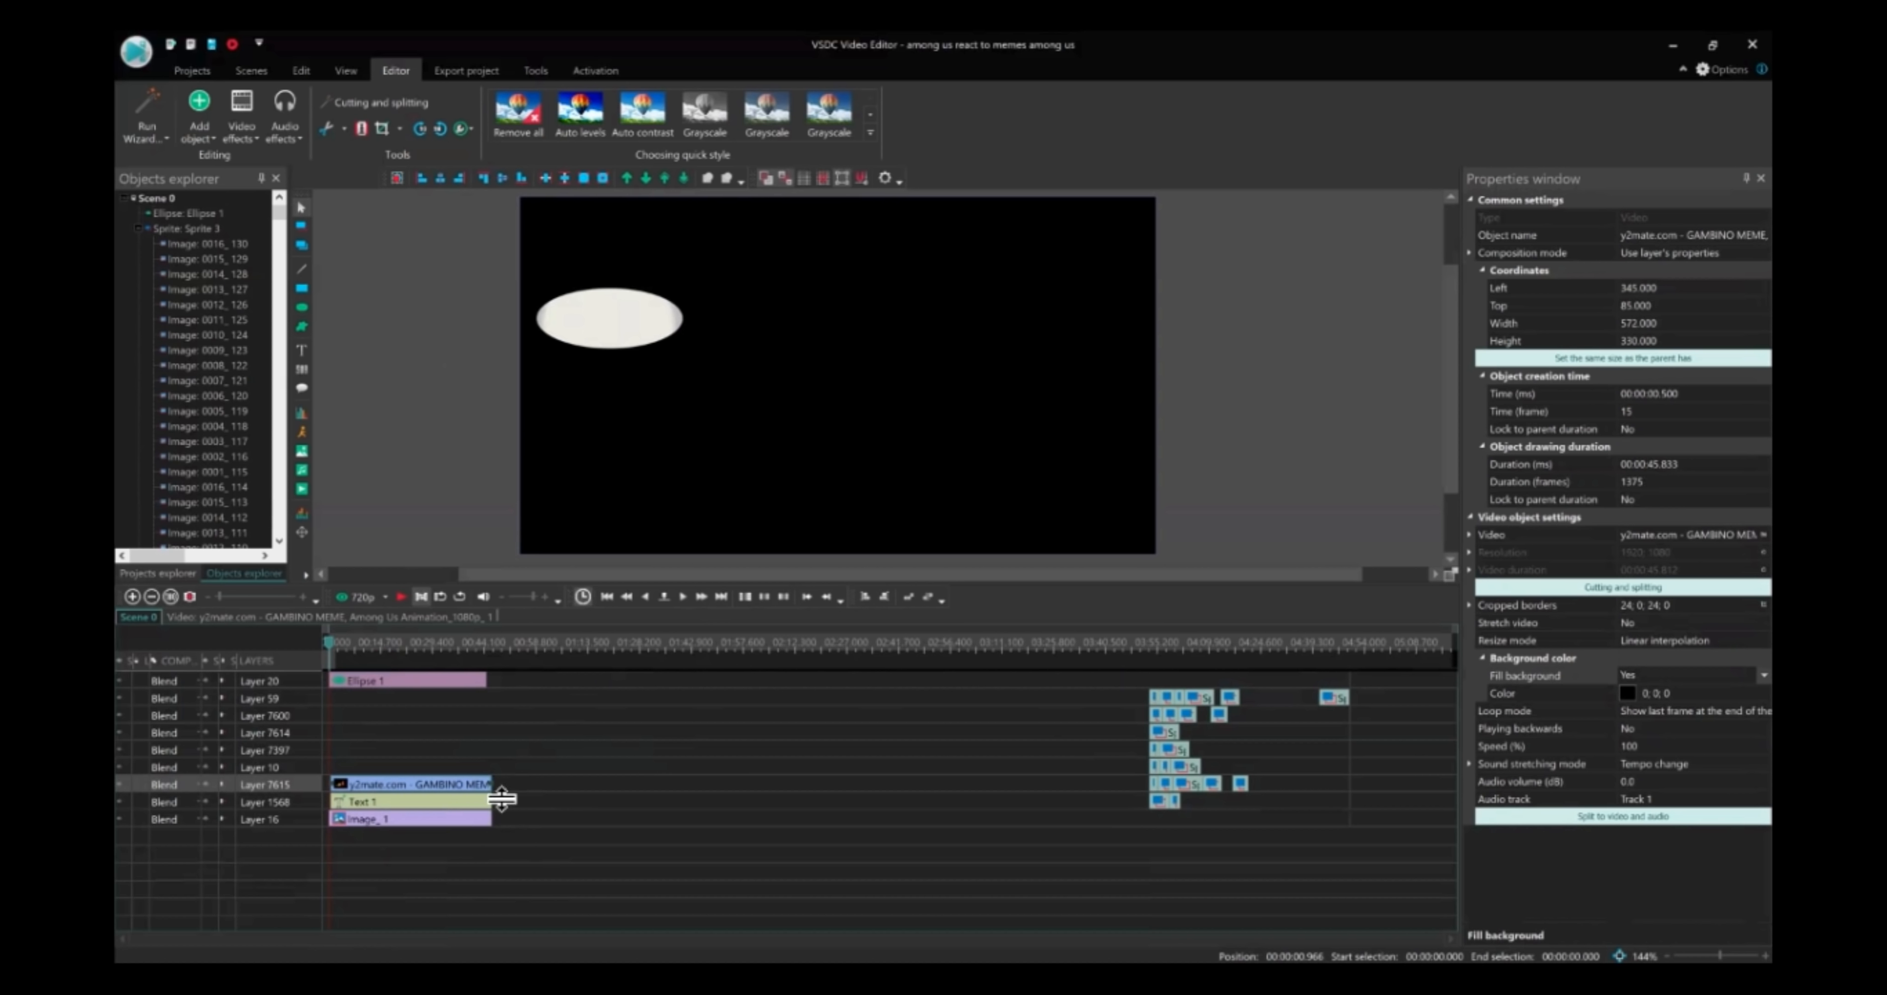
{"action": "right_click", "coordinate": [462, 793]}
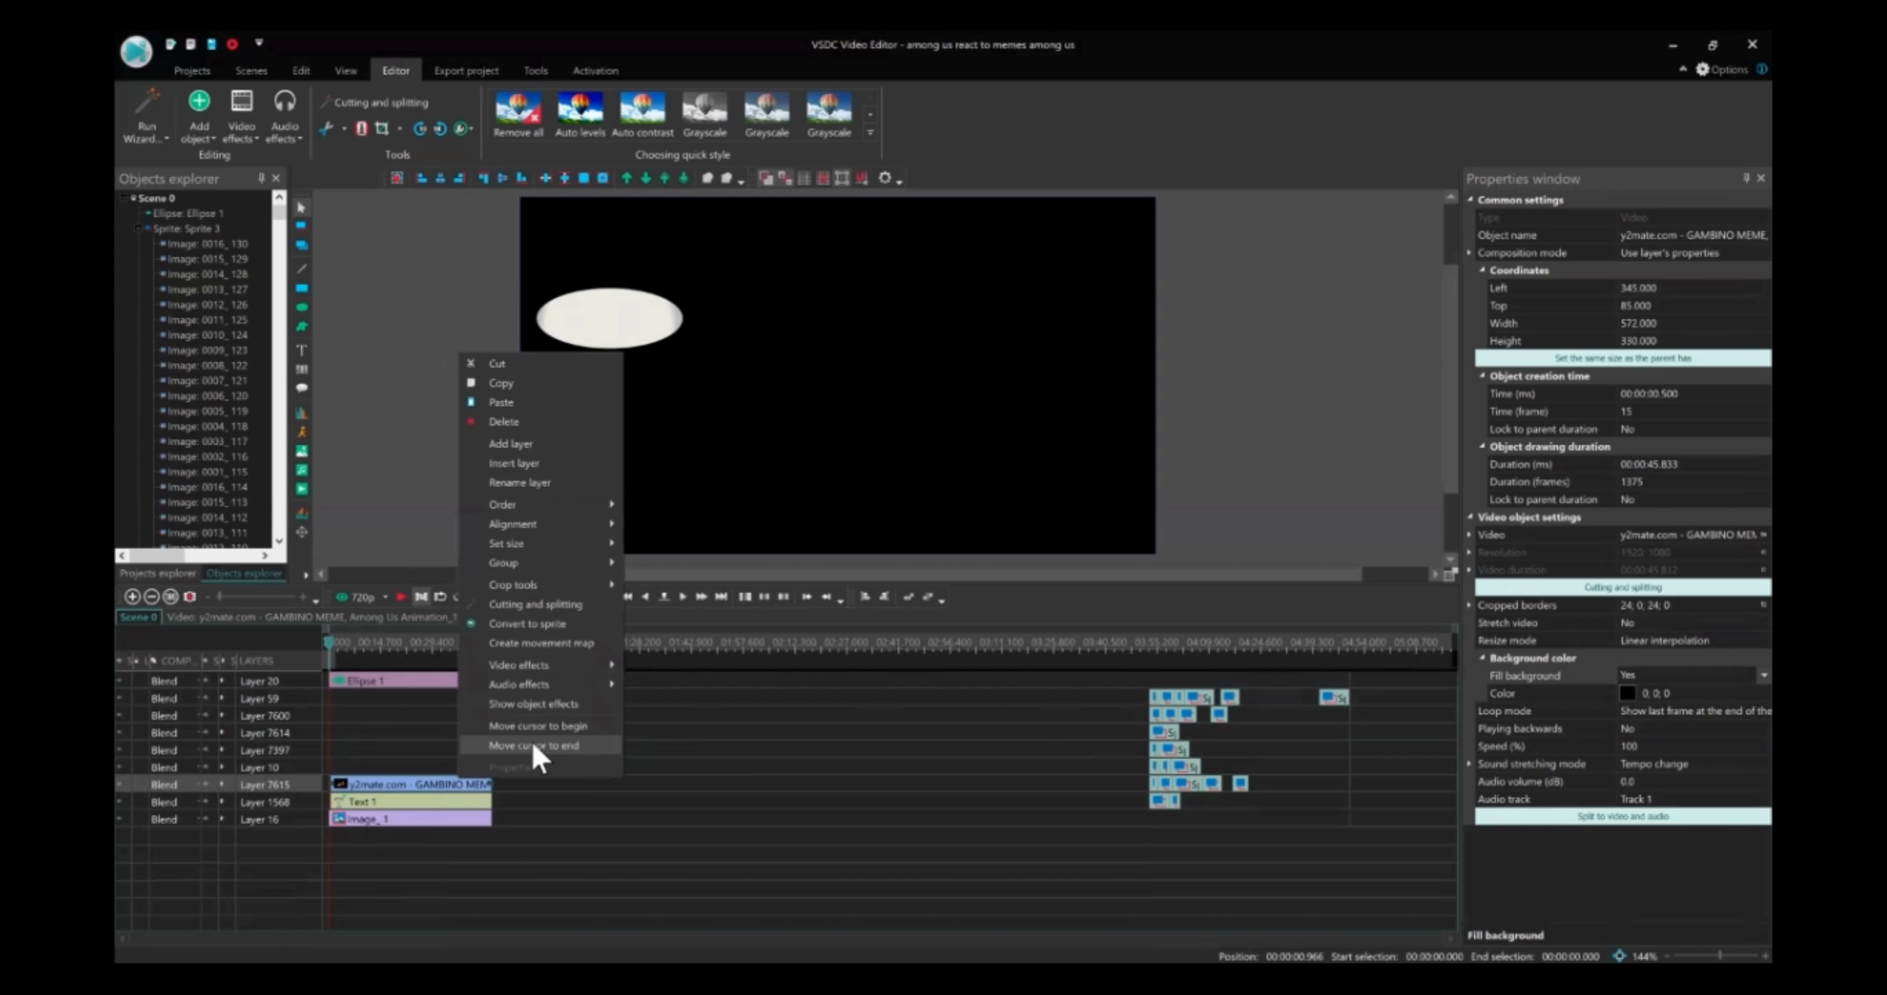
{"action": "left_click", "coordinate": [579, 747]}
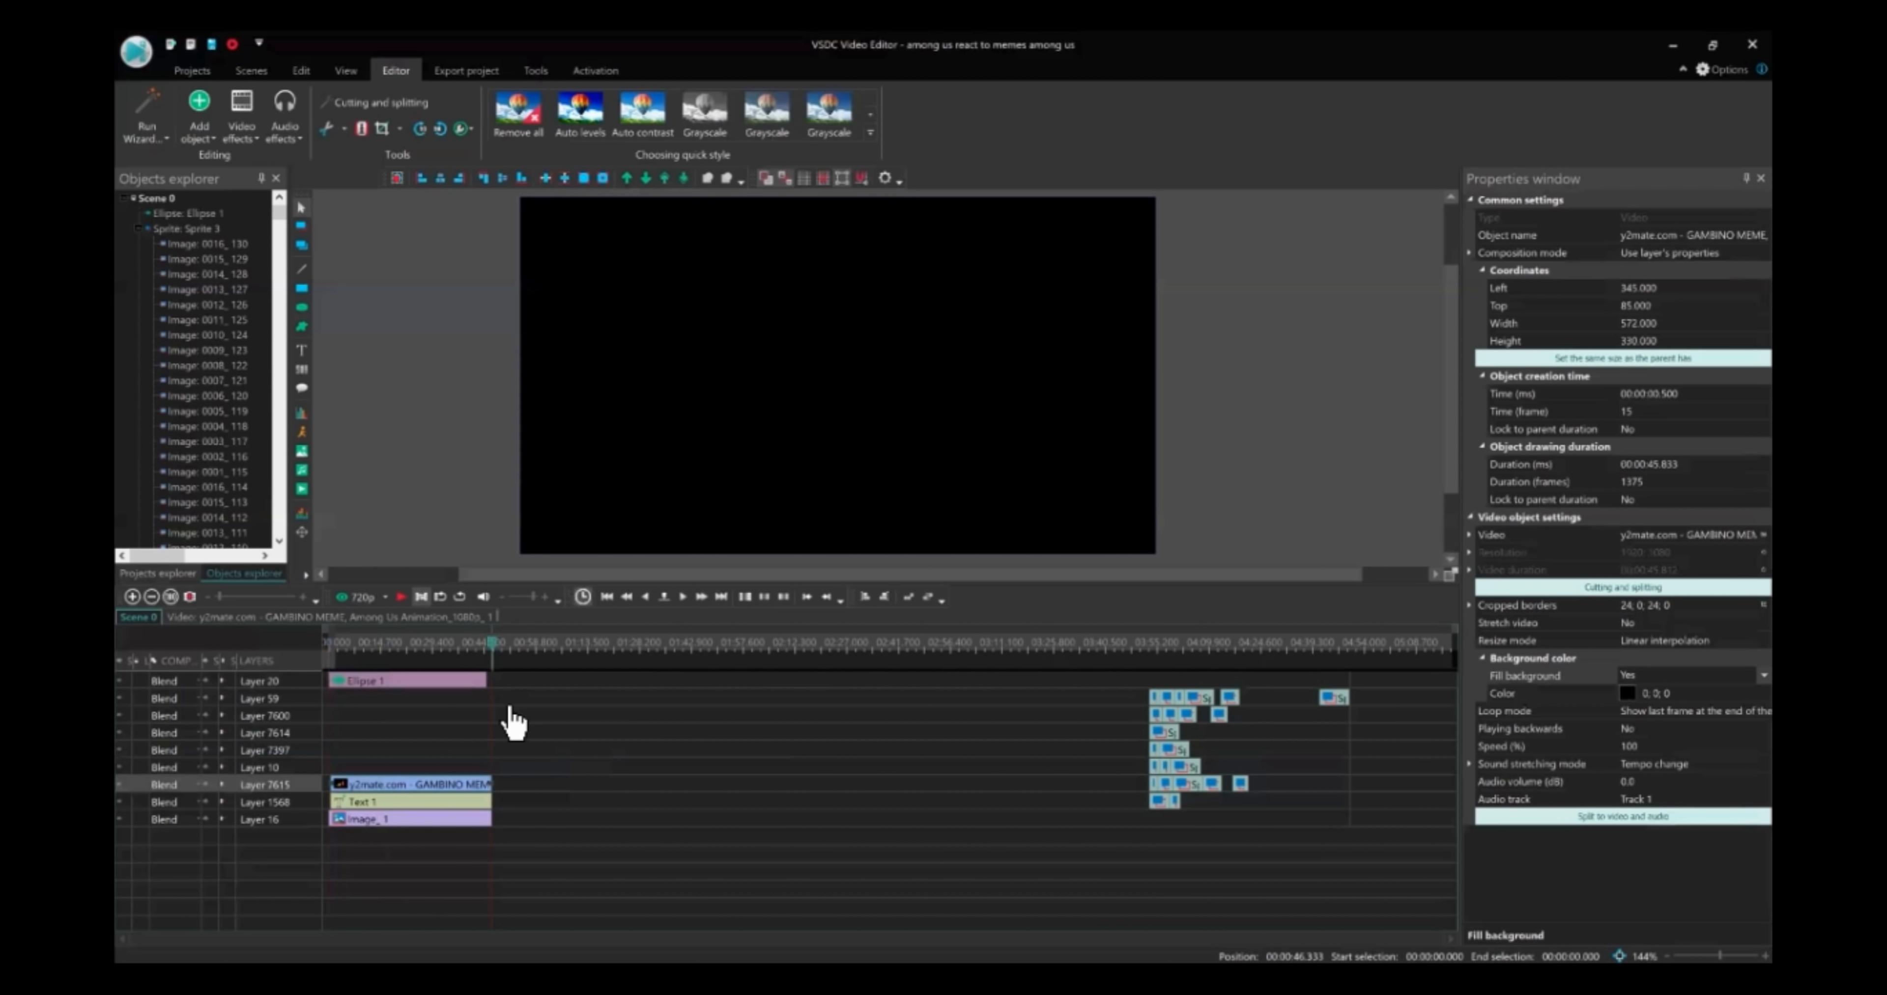
{"action": "left_click", "coordinate": [456, 681]}
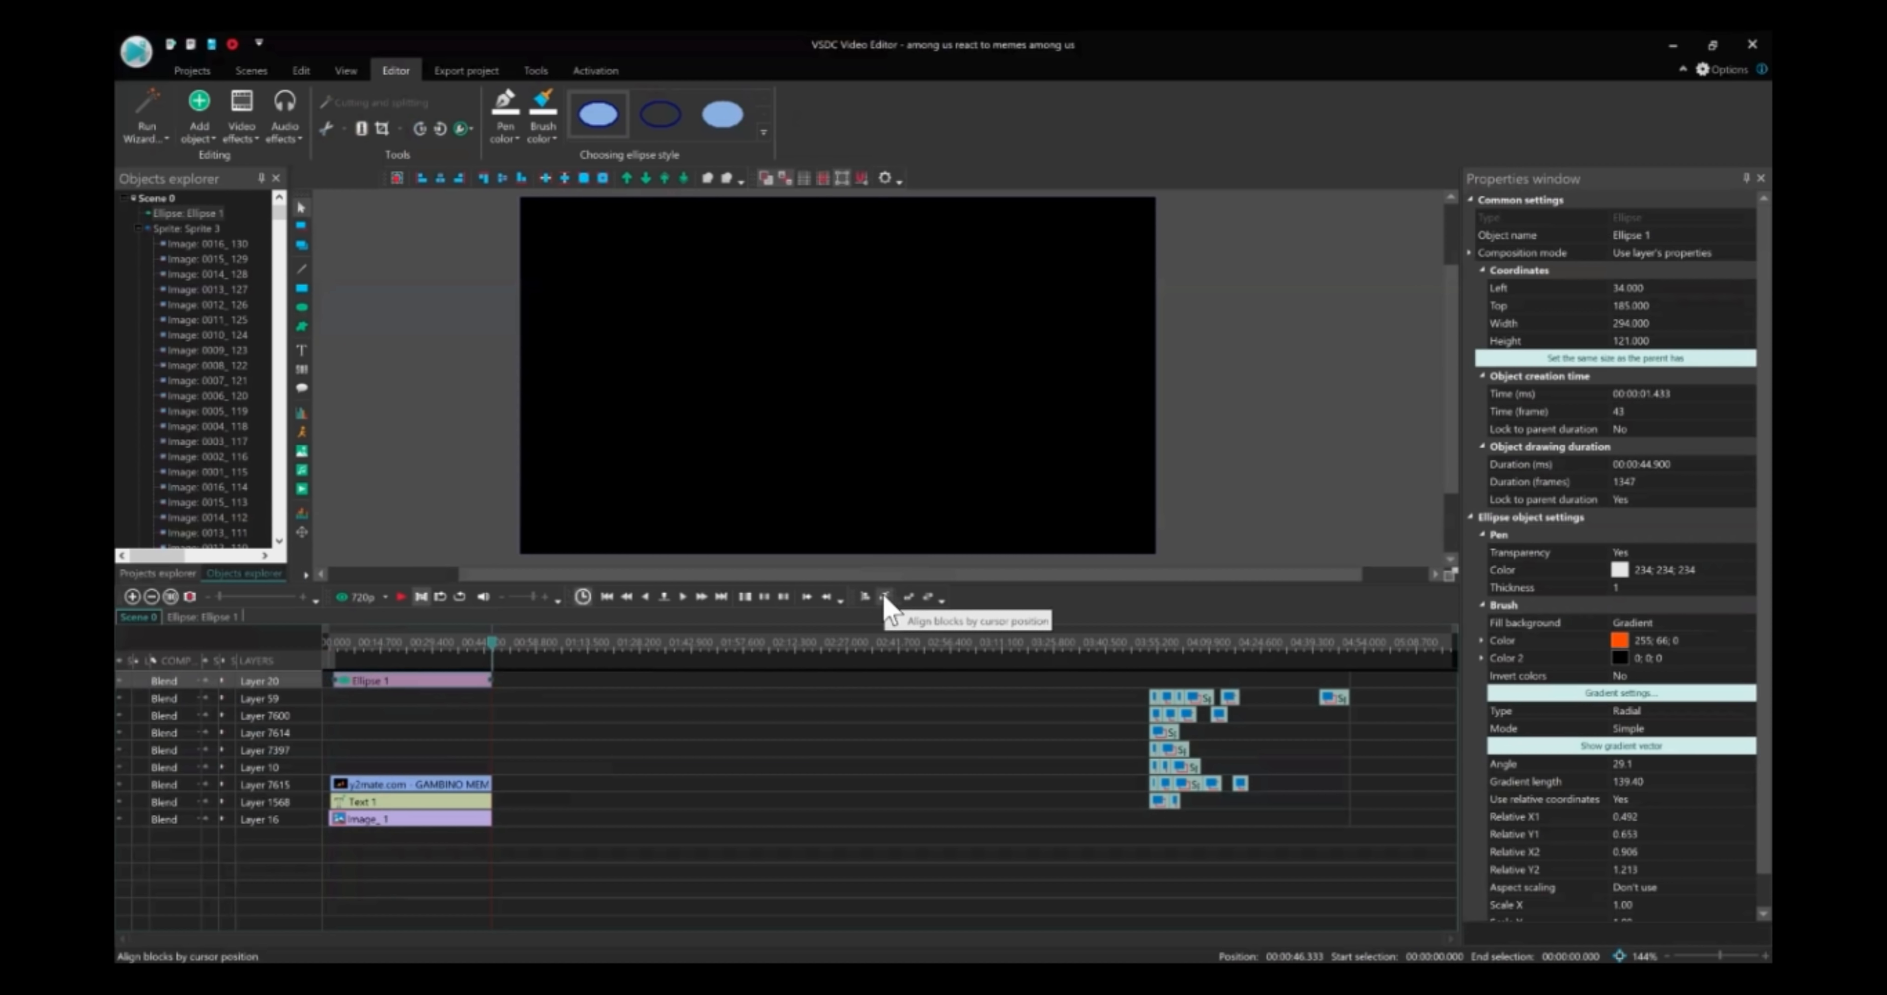
{"action": "mouse_move", "coordinate": [491, 681]}
{"action": "left_mouse_down"}
{"action": "mouse_move", "coordinate": [848, 685]}
{"action": "mouse_move", "coordinate": [418, 686]}
{"action": "mouse_move", "coordinate": [489, 685]}
{"action": "left_mouse_up"}
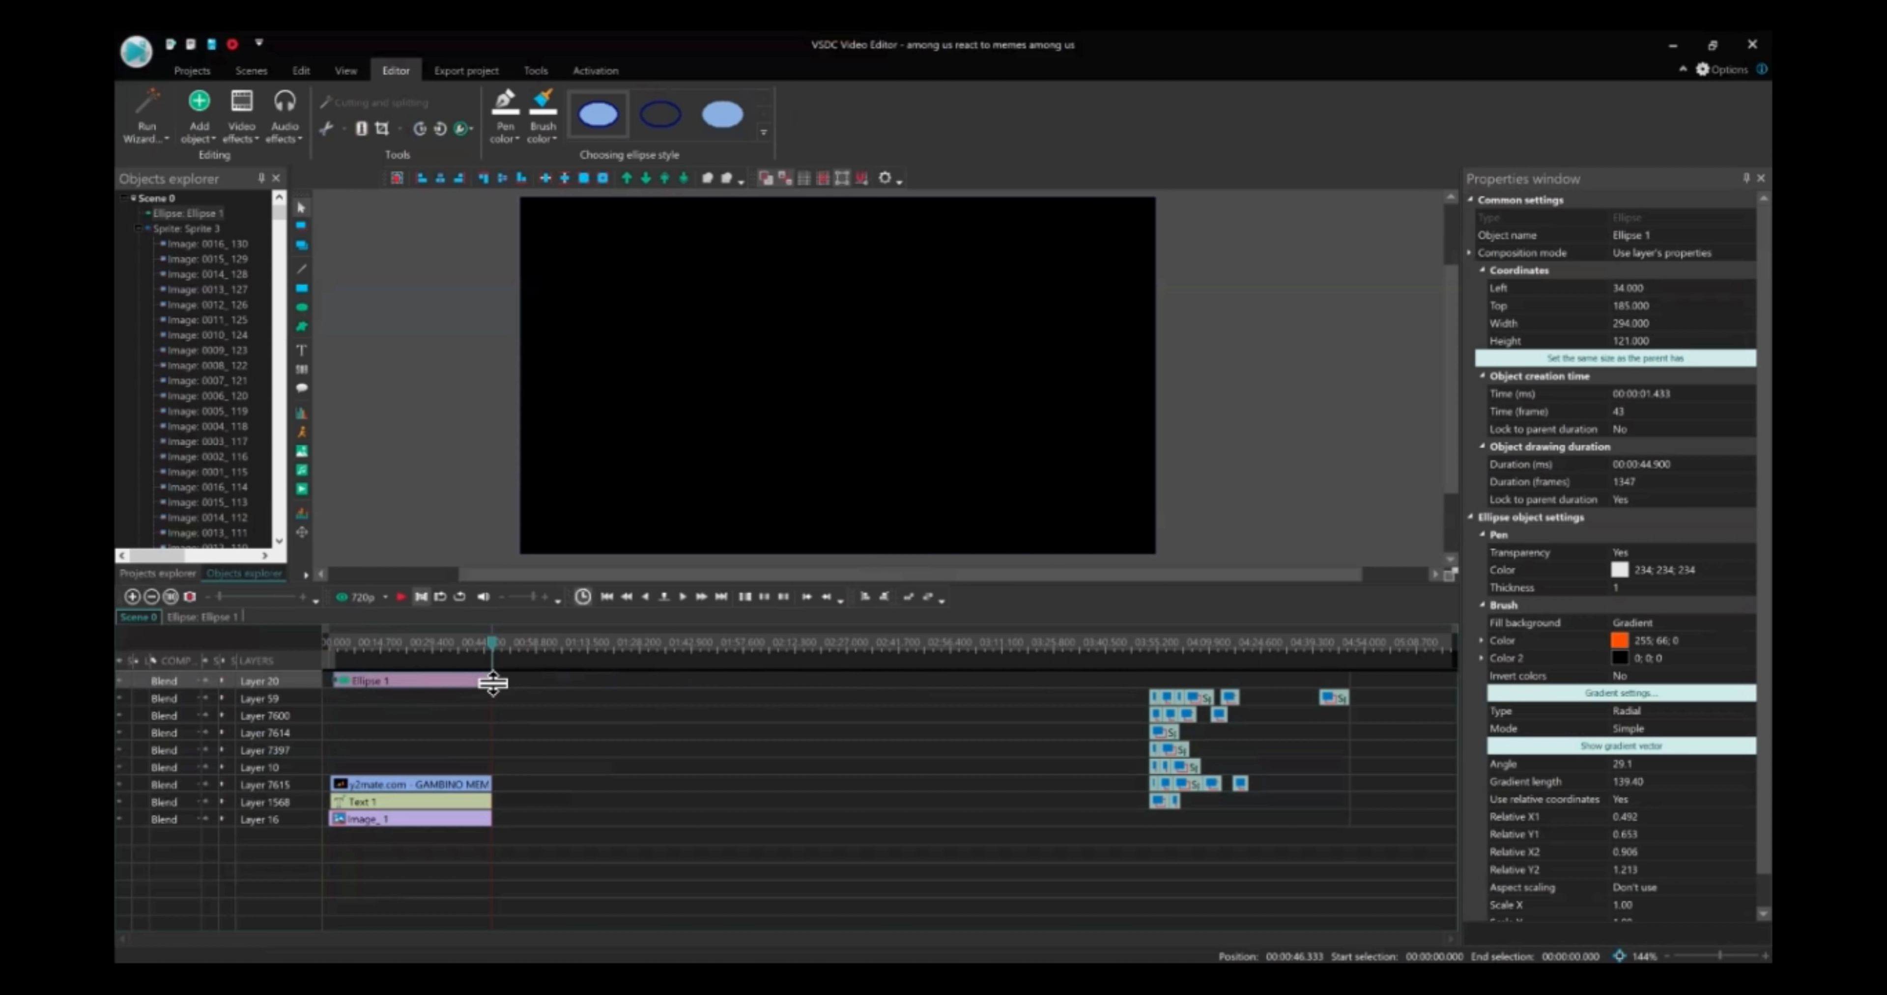
Extend the ellipse's start back to the beginning of the GAMBINO MEME video at 0.5 s
{"action": "left_click", "coordinate": [366, 789]}
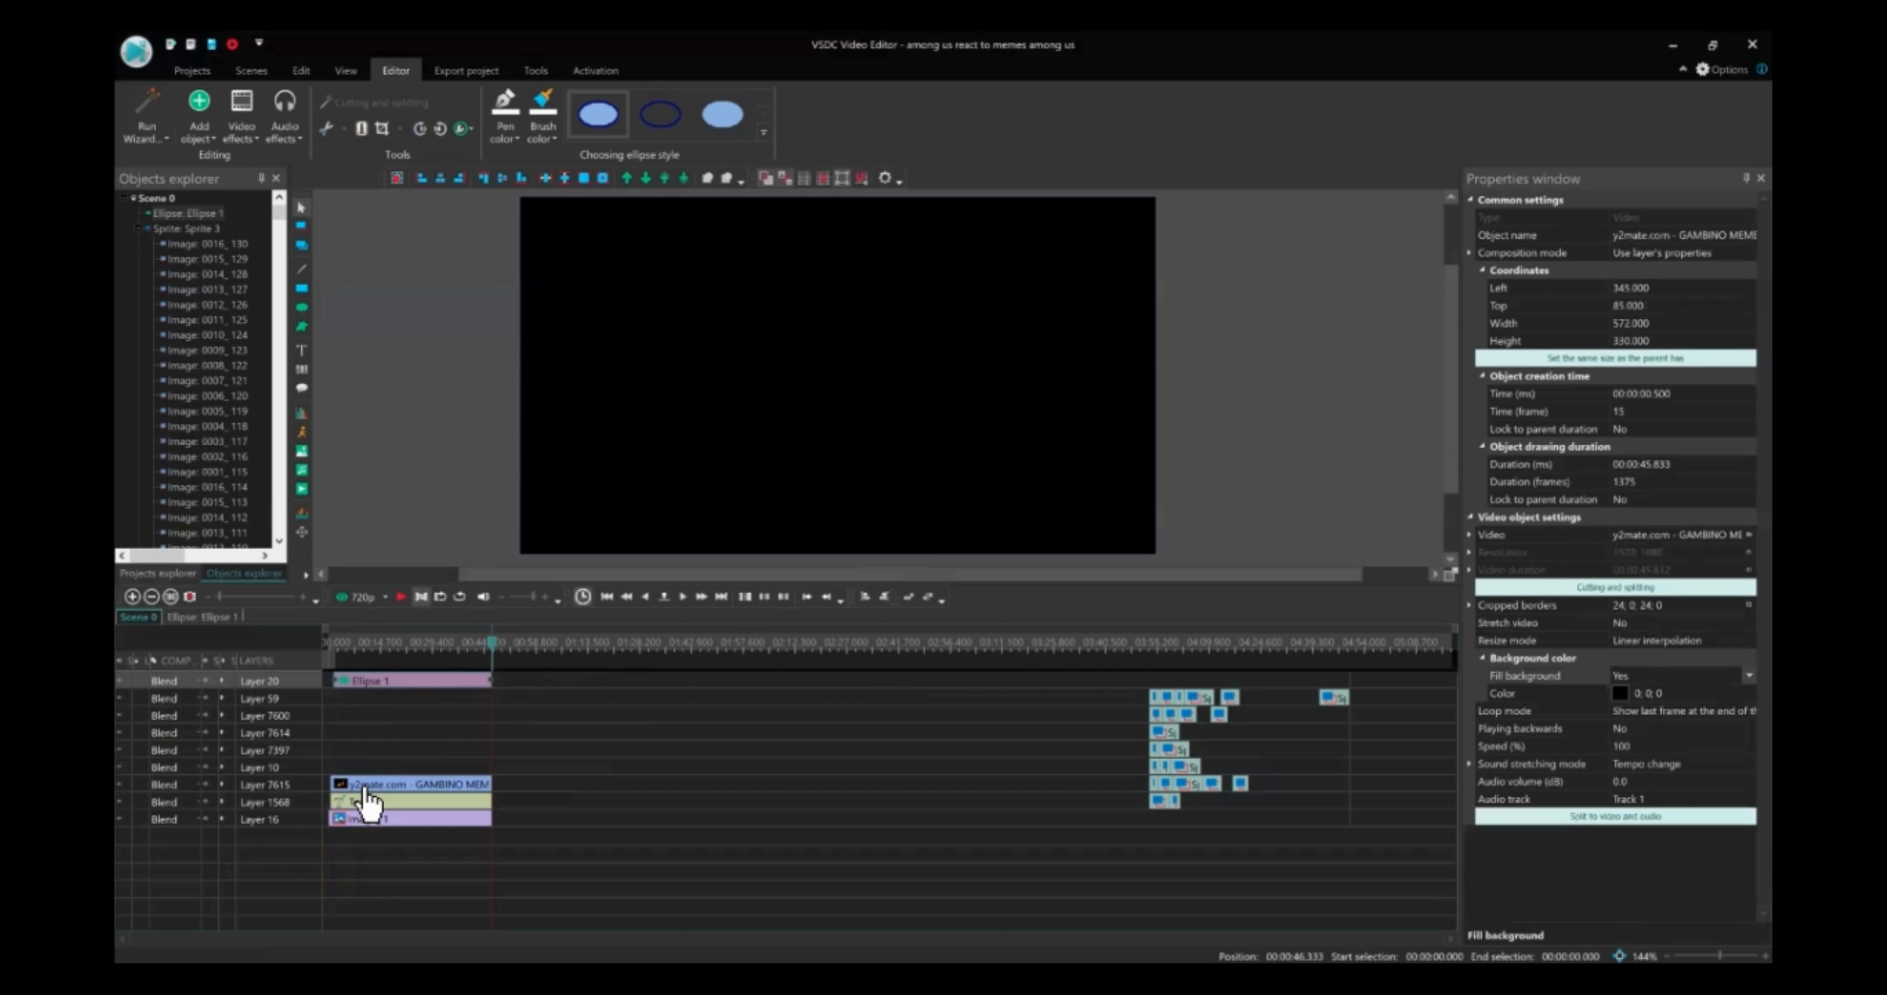
{"action": "right_click", "coordinate": [365, 789]}
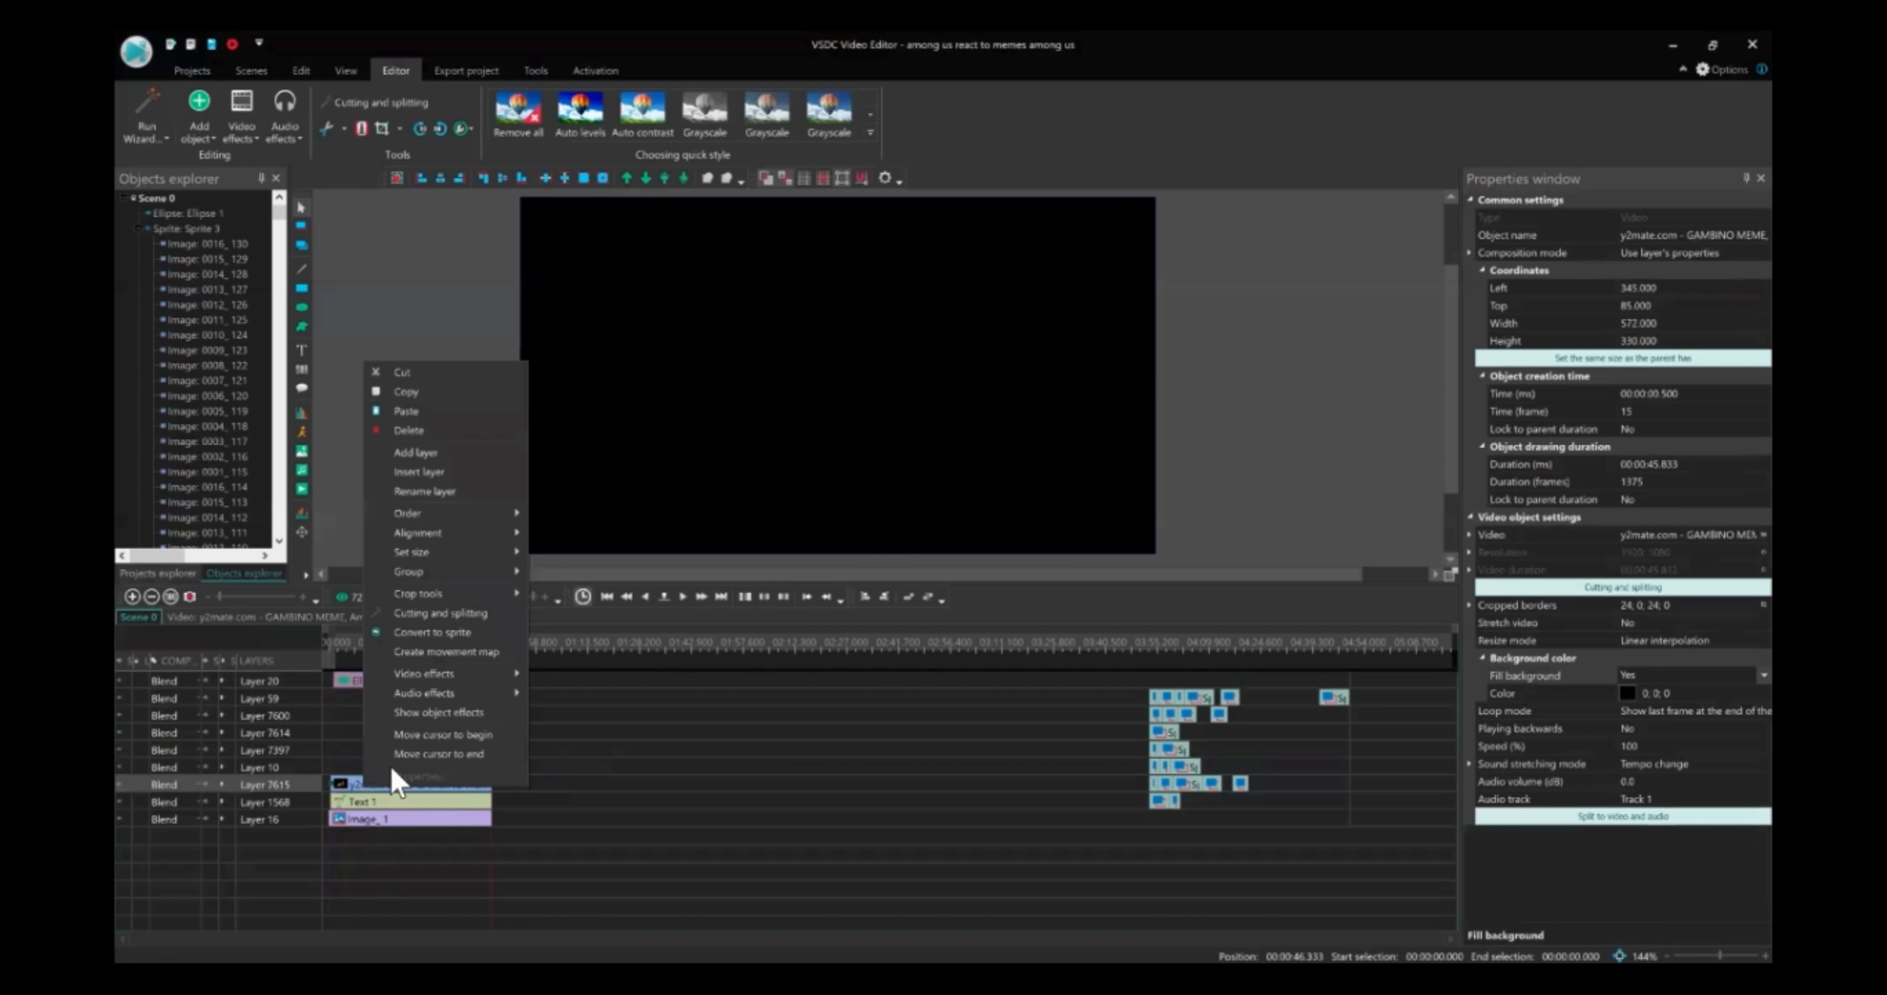
{"action": "left_click", "coordinate": [449, 736]}
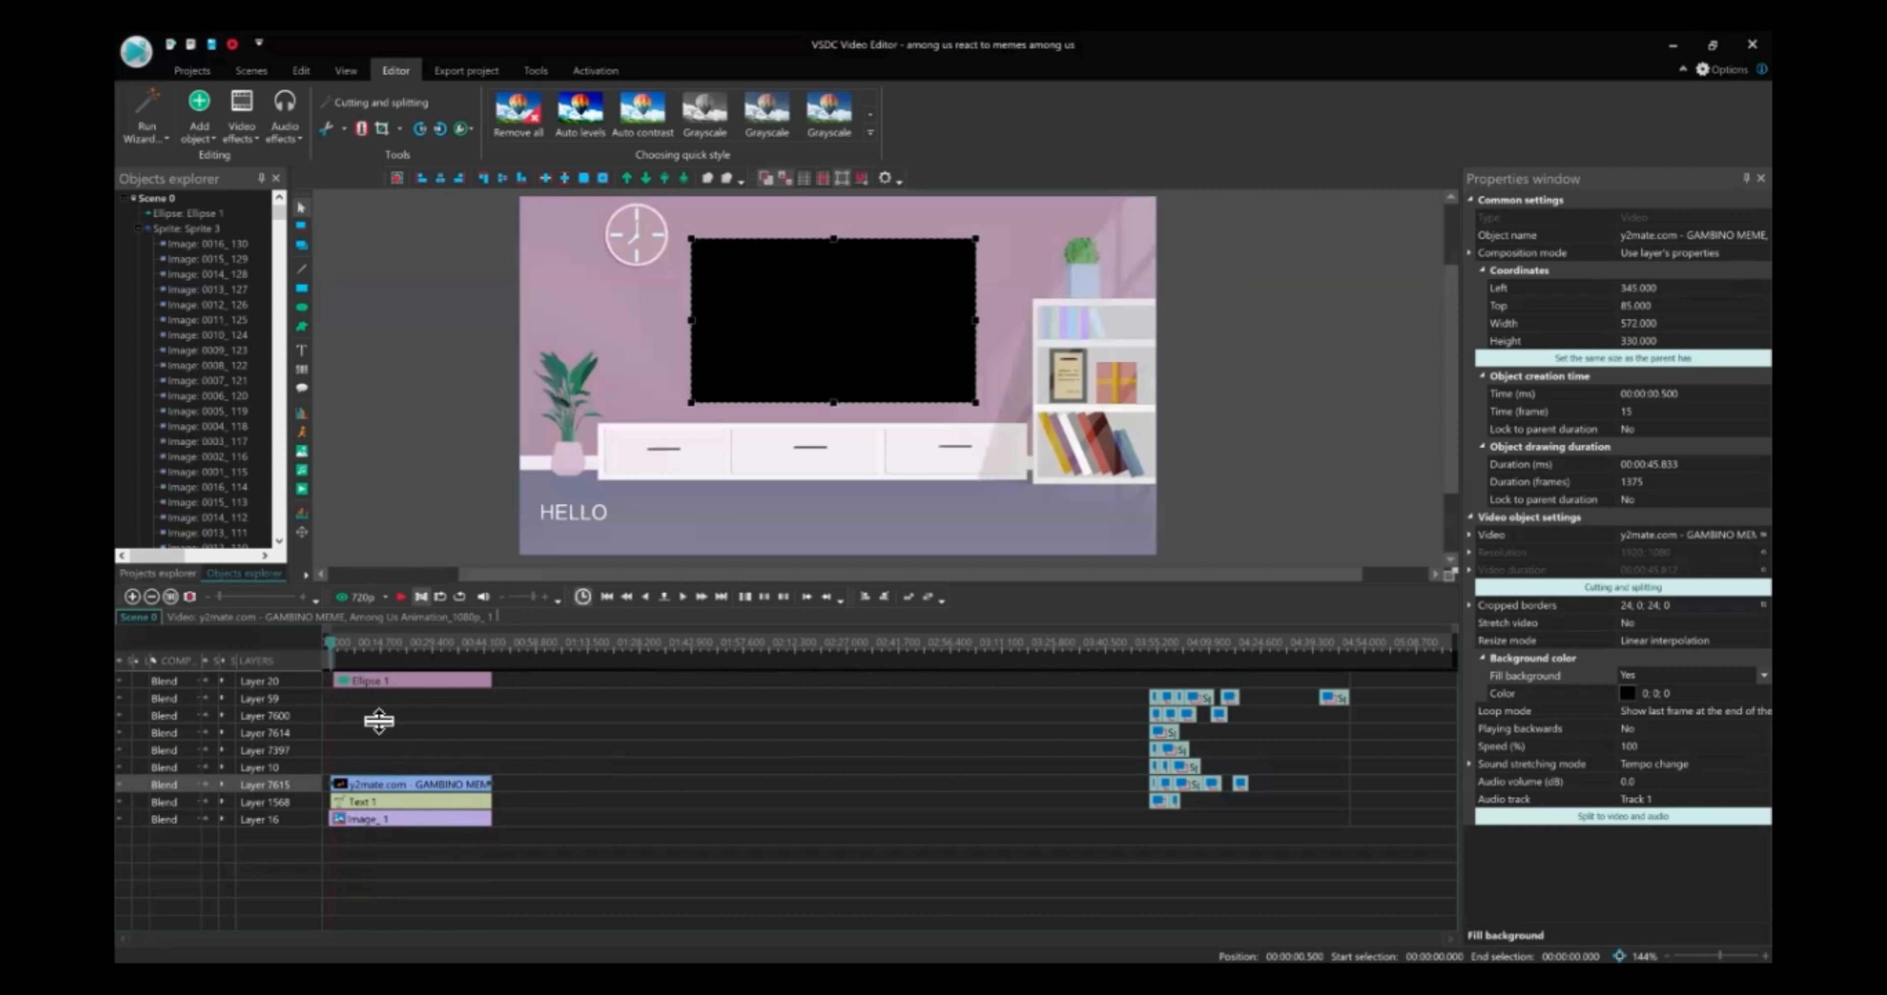
{"action": "left_click", "coordinate": [364, 682]}
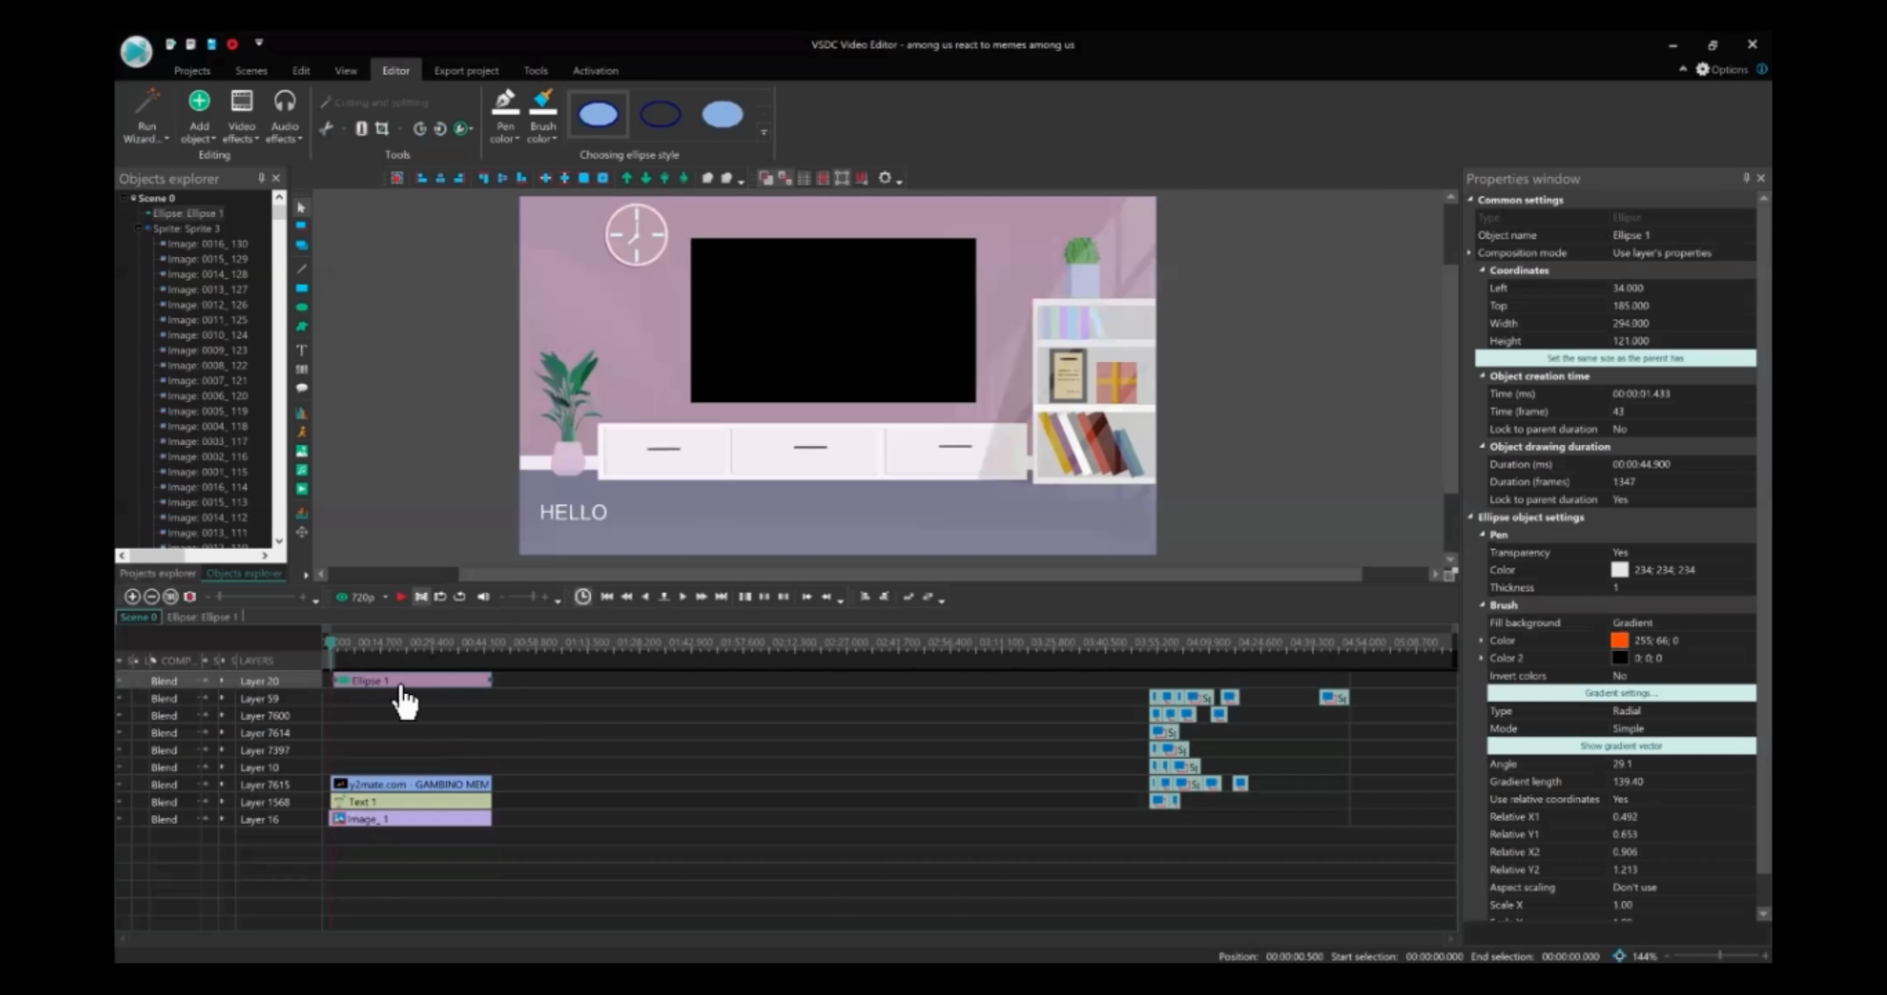
{"action": "mouse_move", "coordinate": [335, 681]}
{"action": "left_mouse_down"}
{"action": "mouse_move", "coordinate": [363, 680]}
{"action": "mouse_move", "coordinate": [334, 680]}
{"action": "left_mouse_up"}
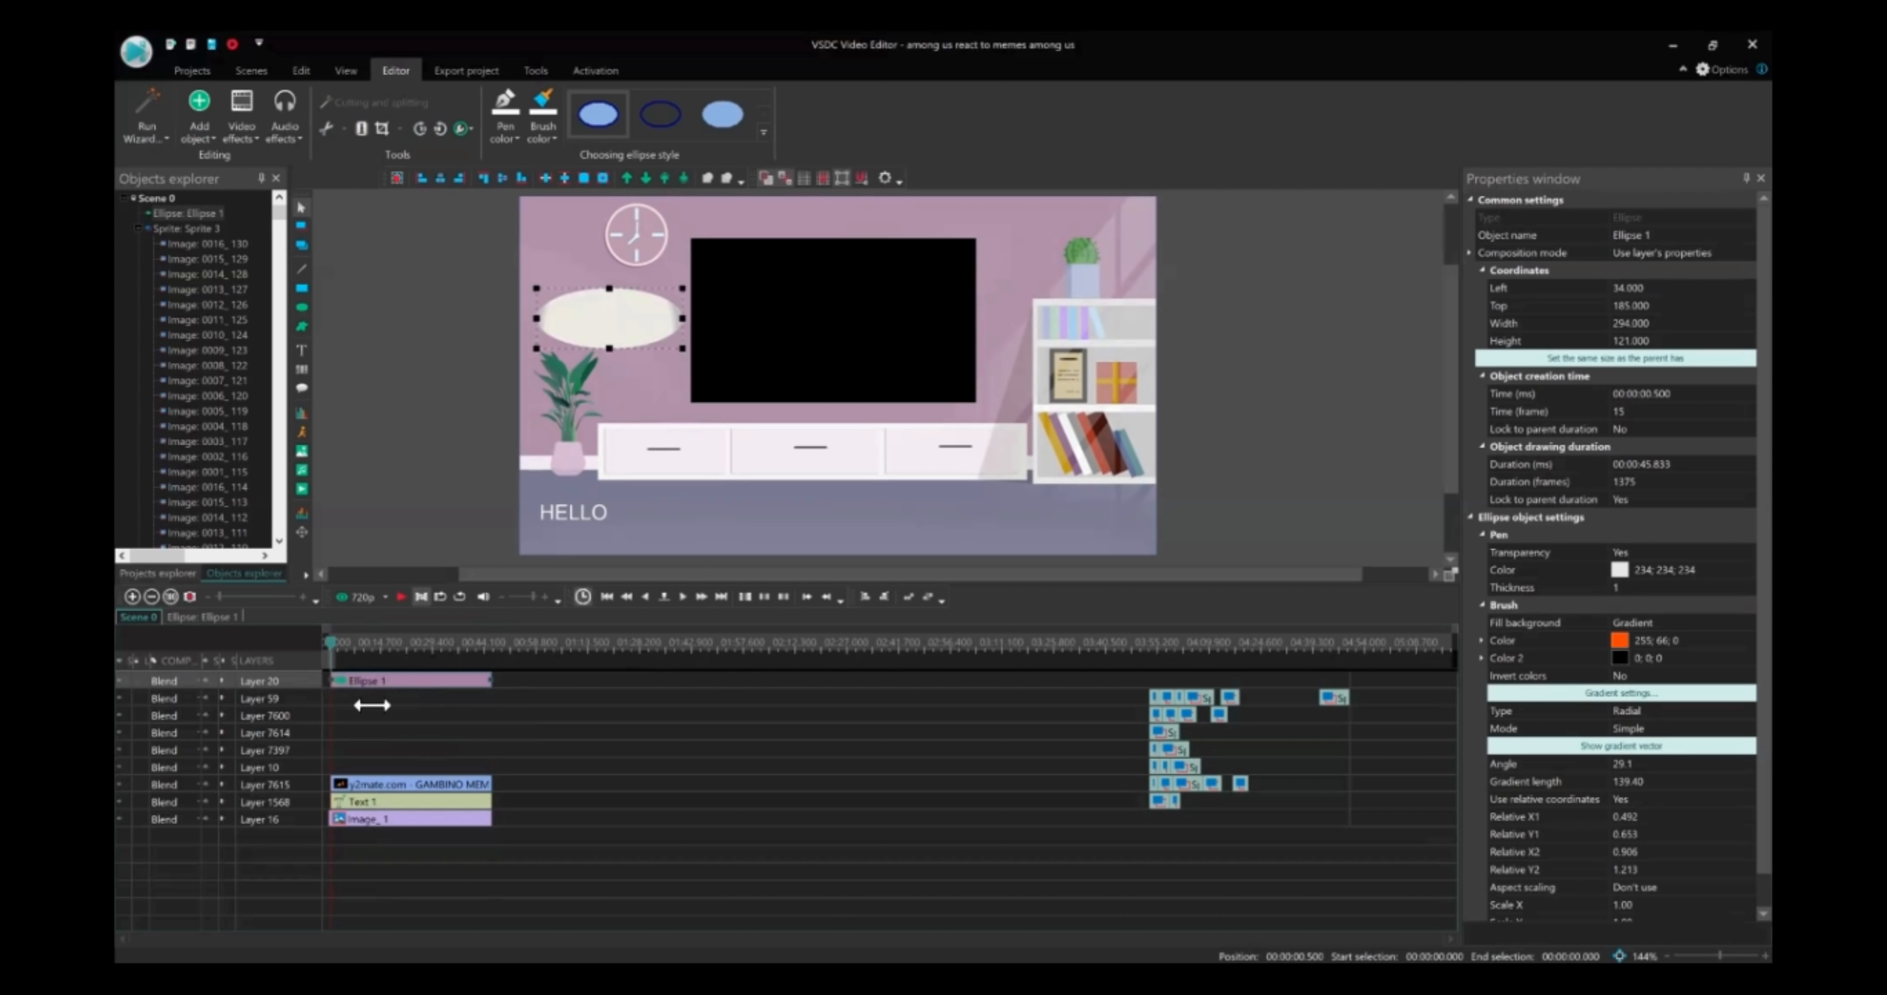
{"action": "left_click", "coordinate": [398, 698]}
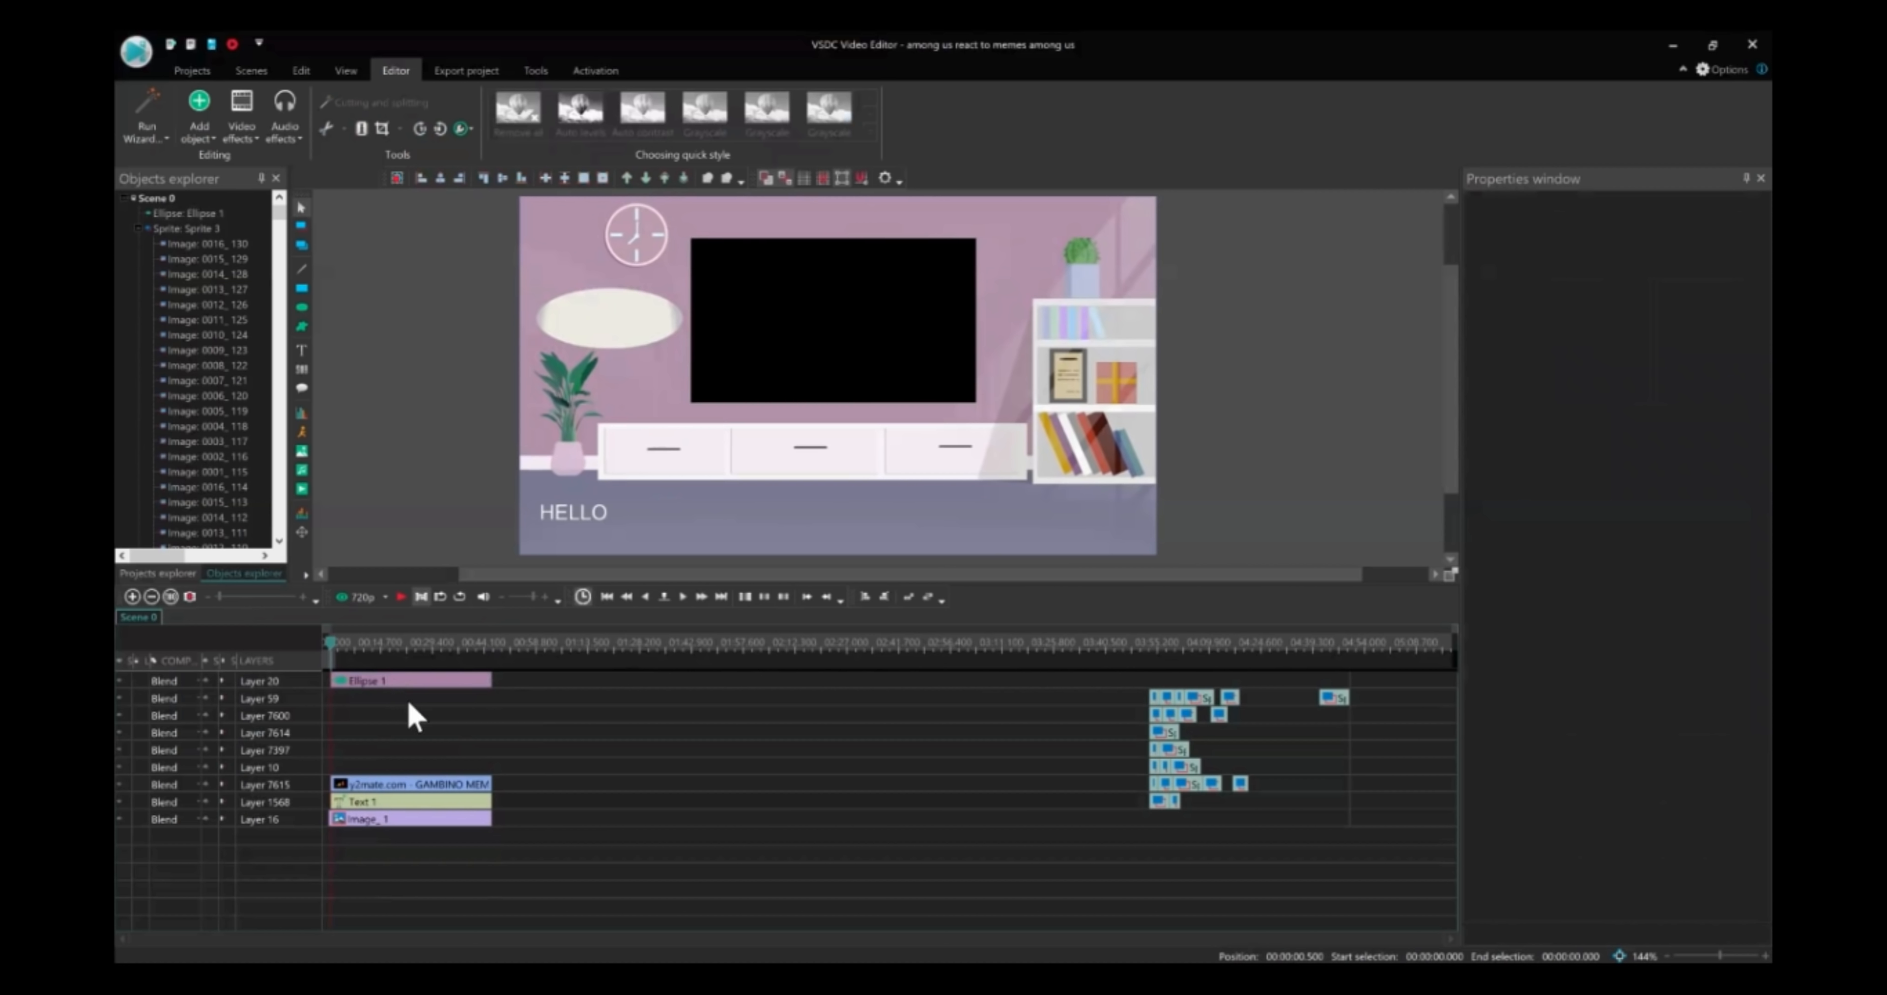
Set the ellipse's brush fill background to Solid
{"action": "left_click", "coordinate": [619, 319]}
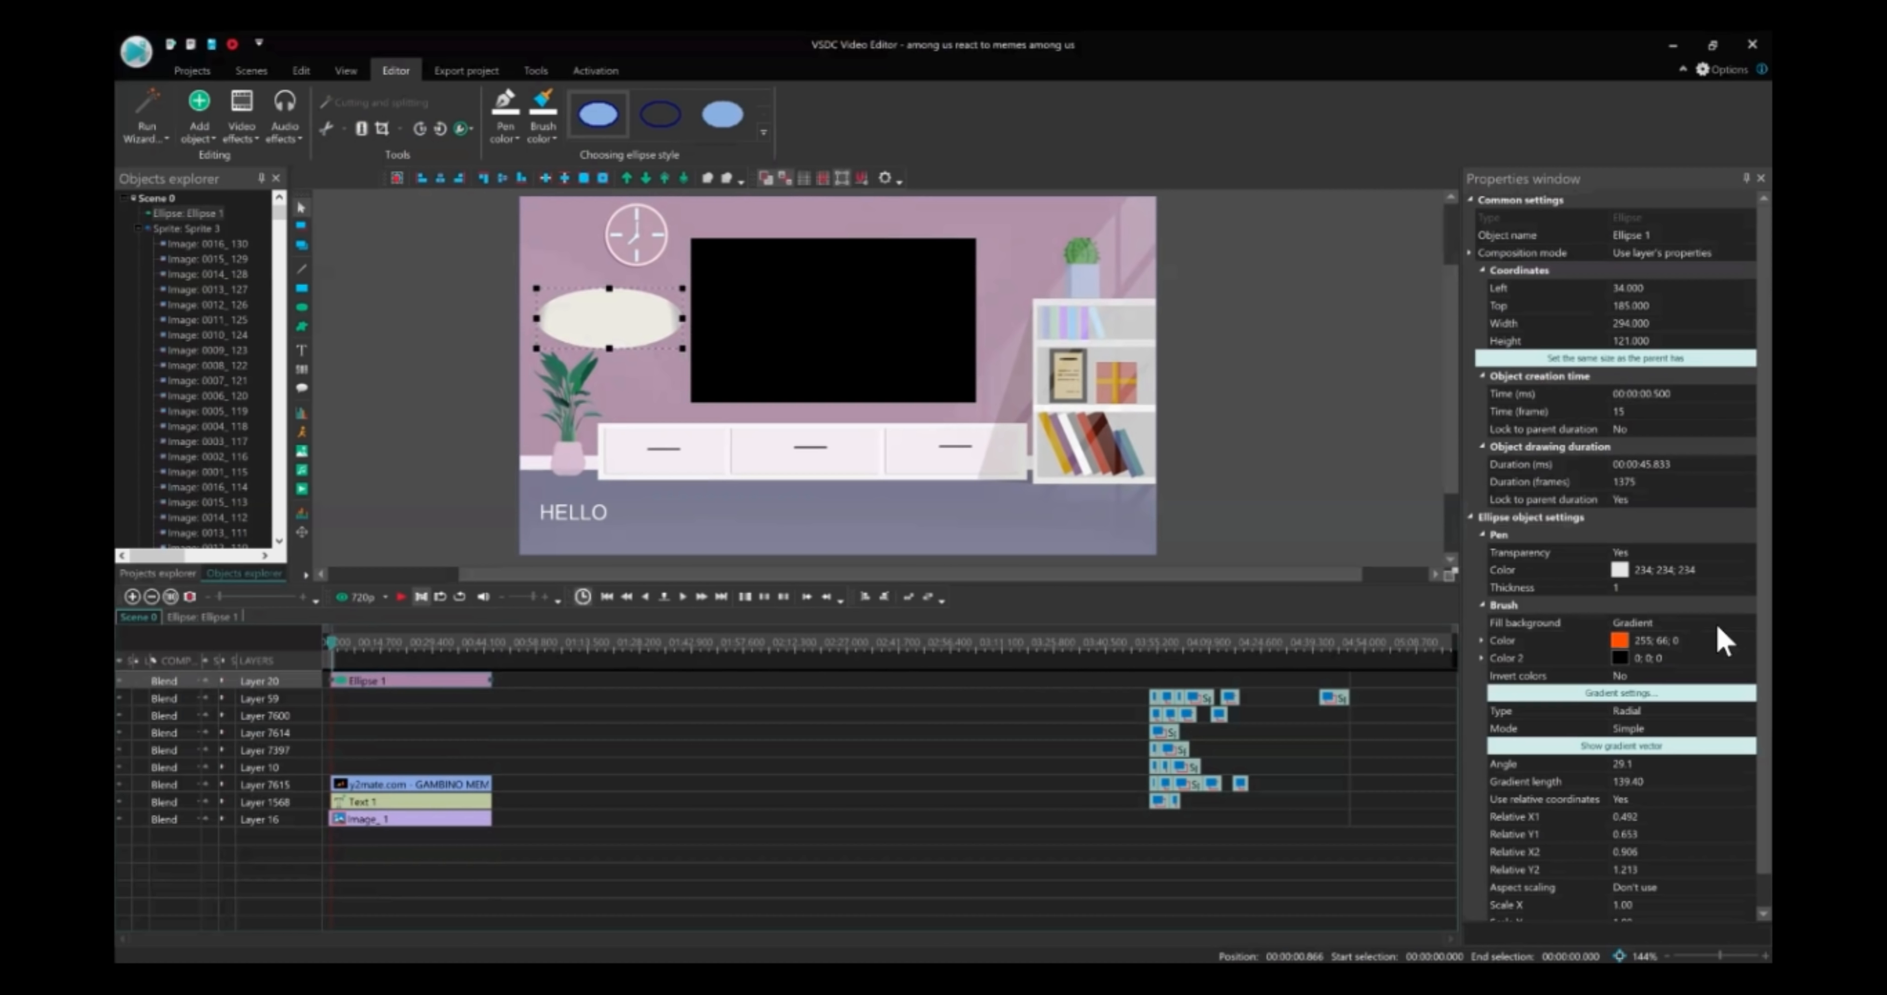
{"action": "left_click", "coordinate": [1716, 621]}
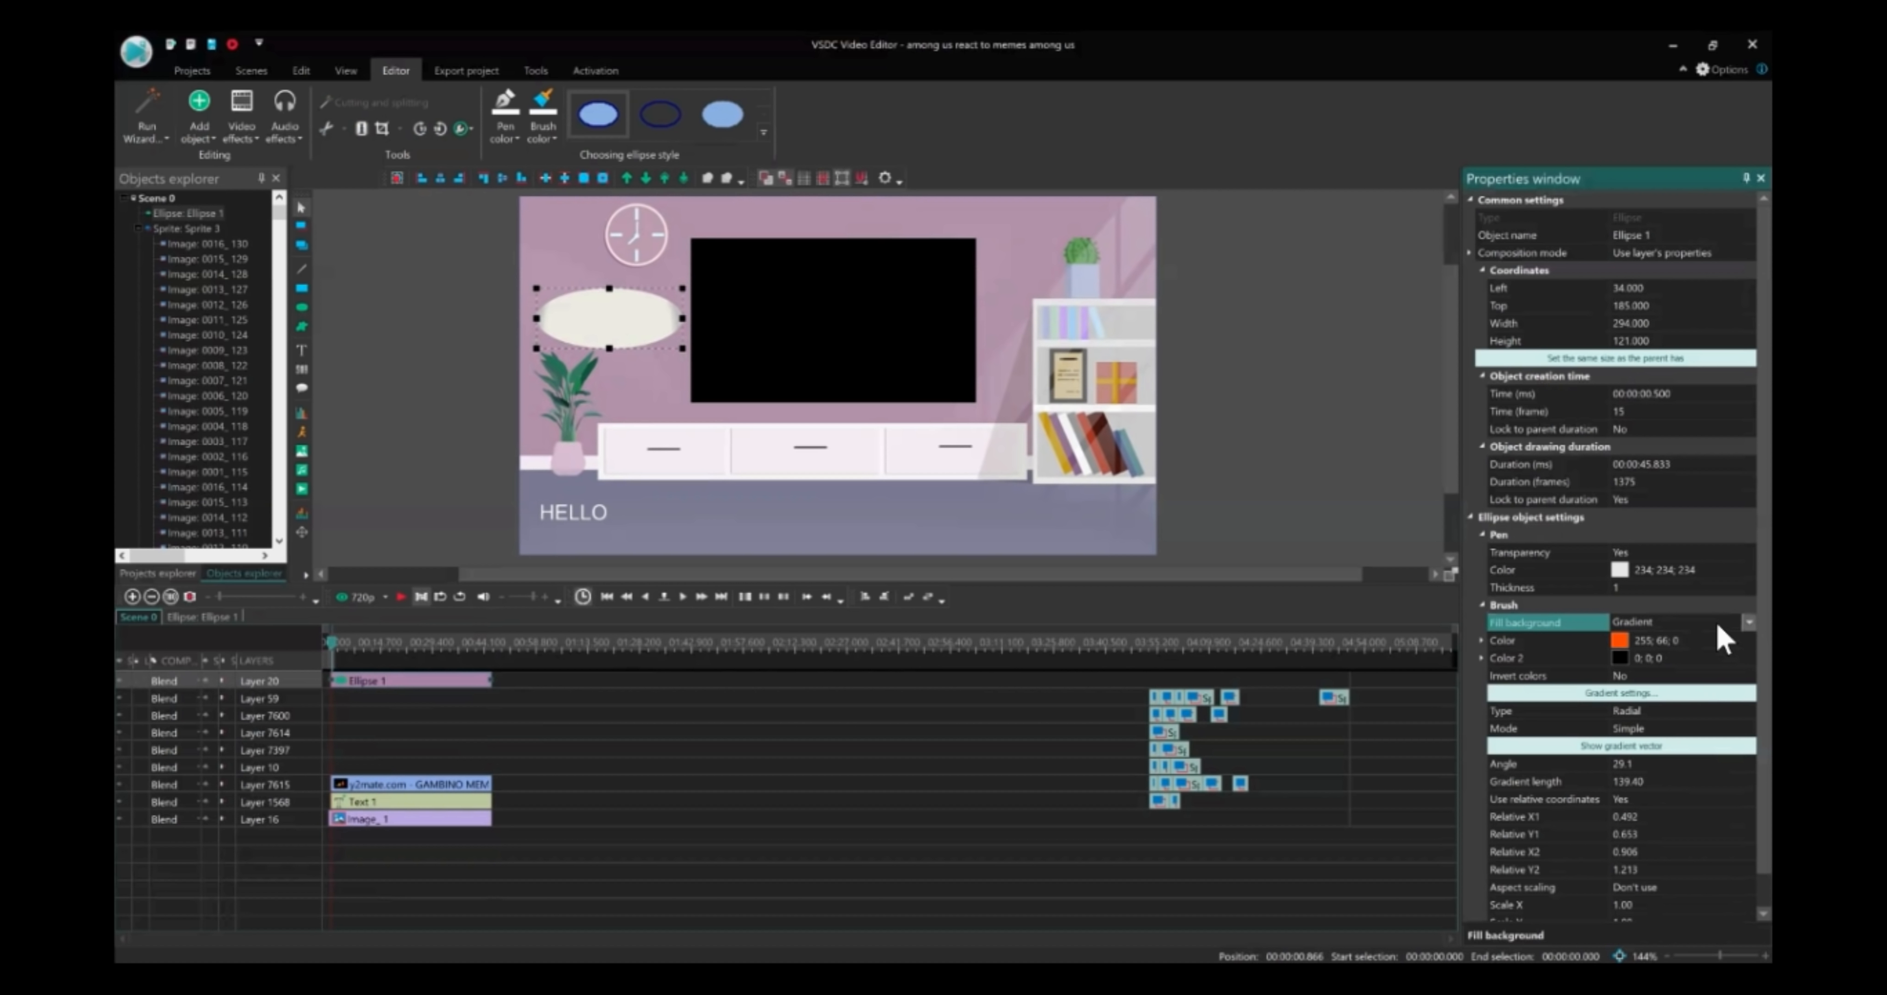
{"action": "left_click", "coordinate": [1716, 621]}
{"action": "left_click", "coordinate": [1648, 655]}
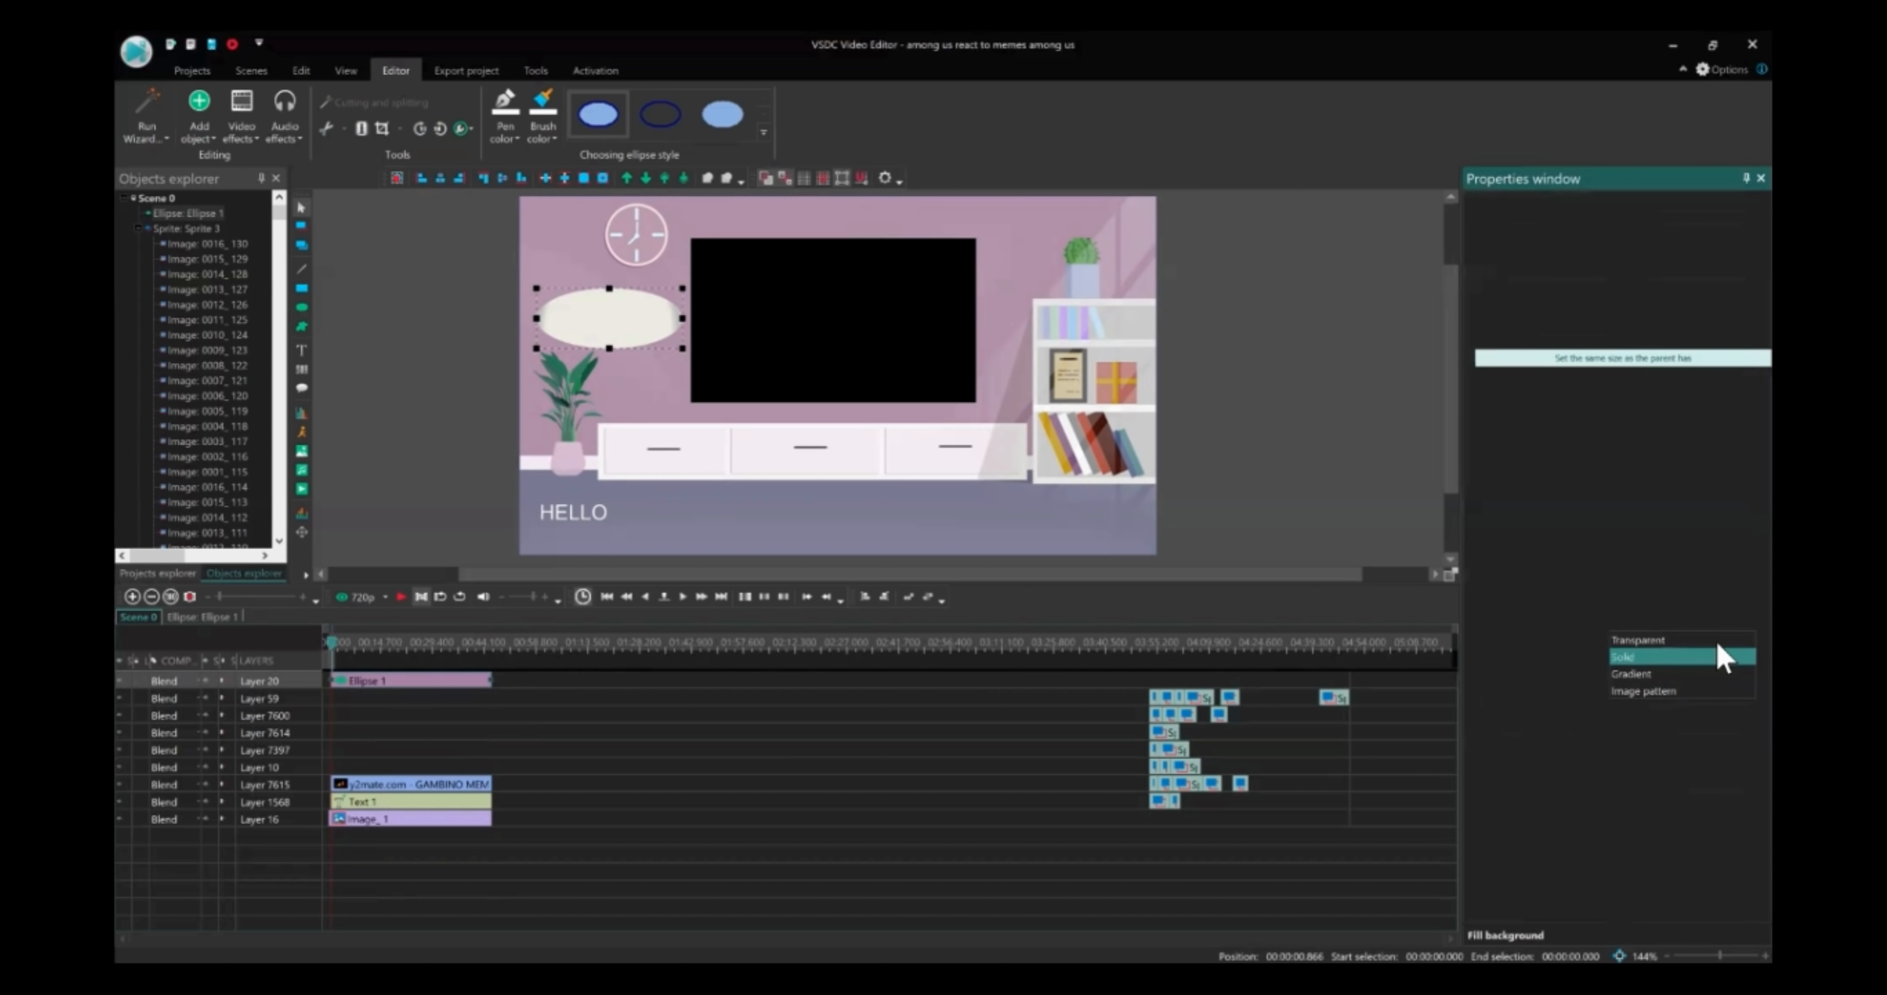
Set the ellipse's solid fill color to black
{"action": "left_click", "coordinate": [1718, 641]}
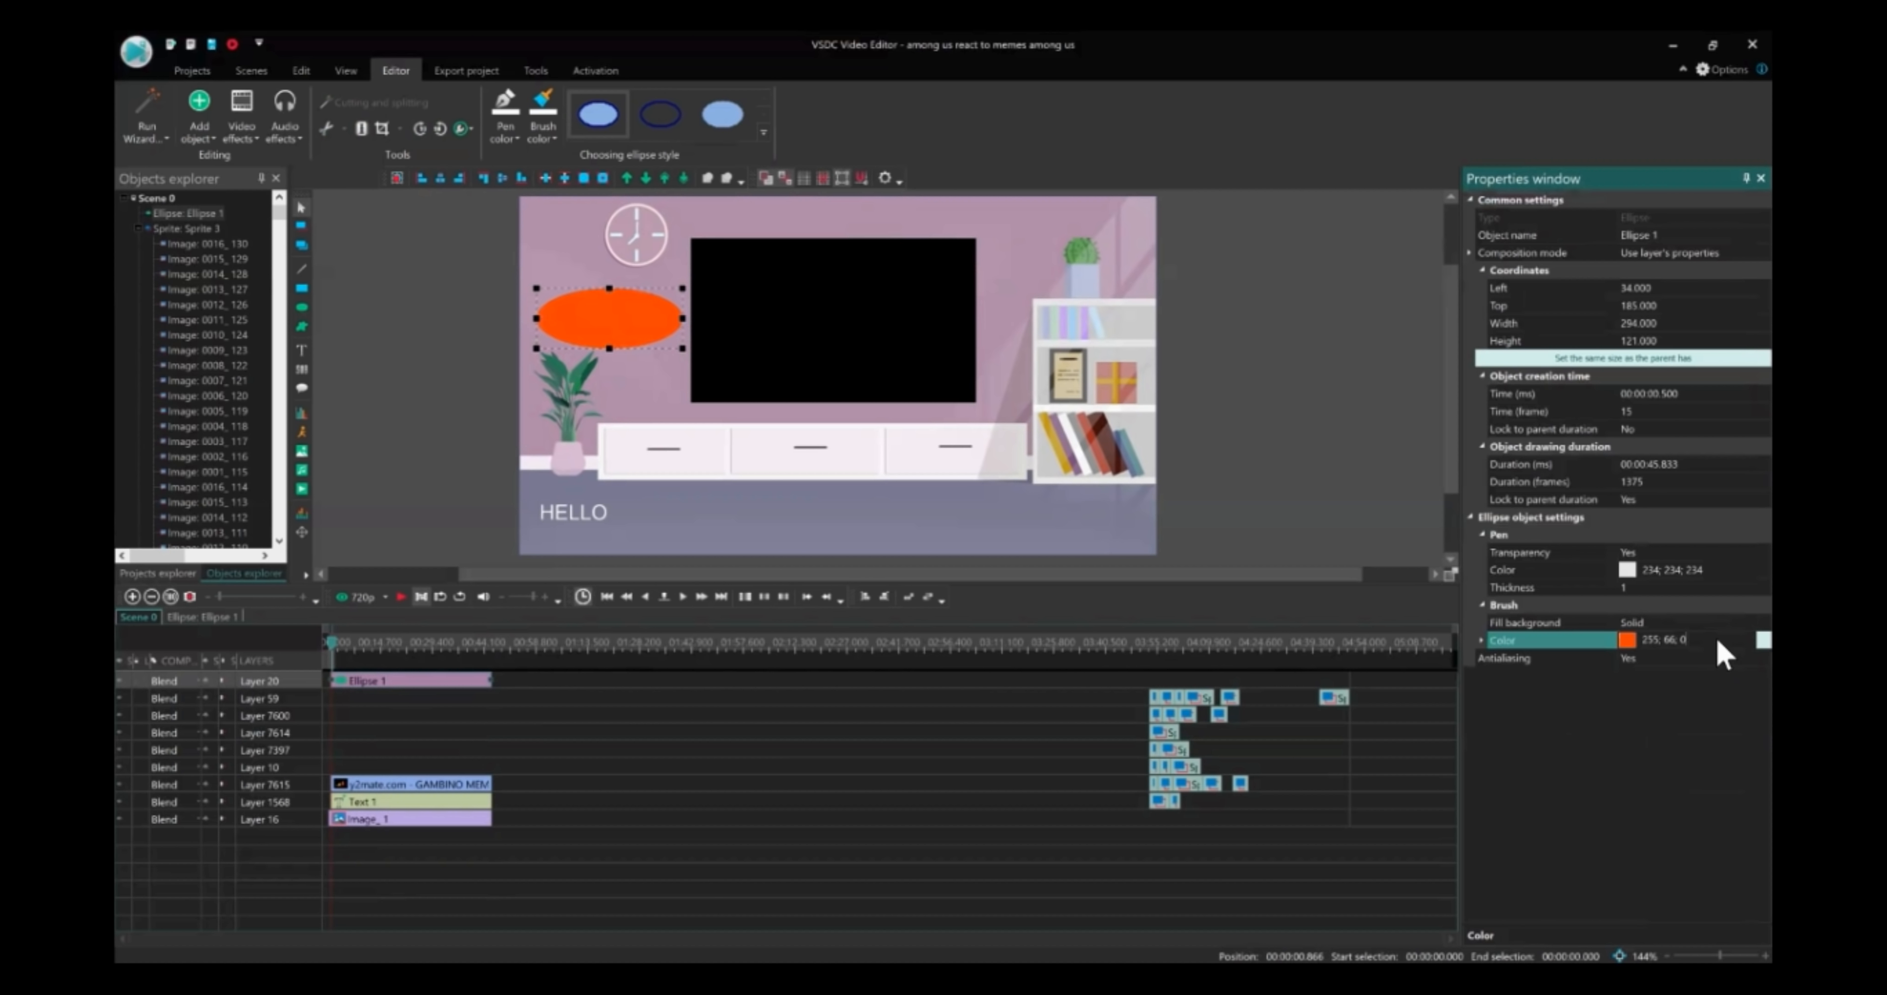
{"action": "left_click", "coordinate": [1717, 639]}
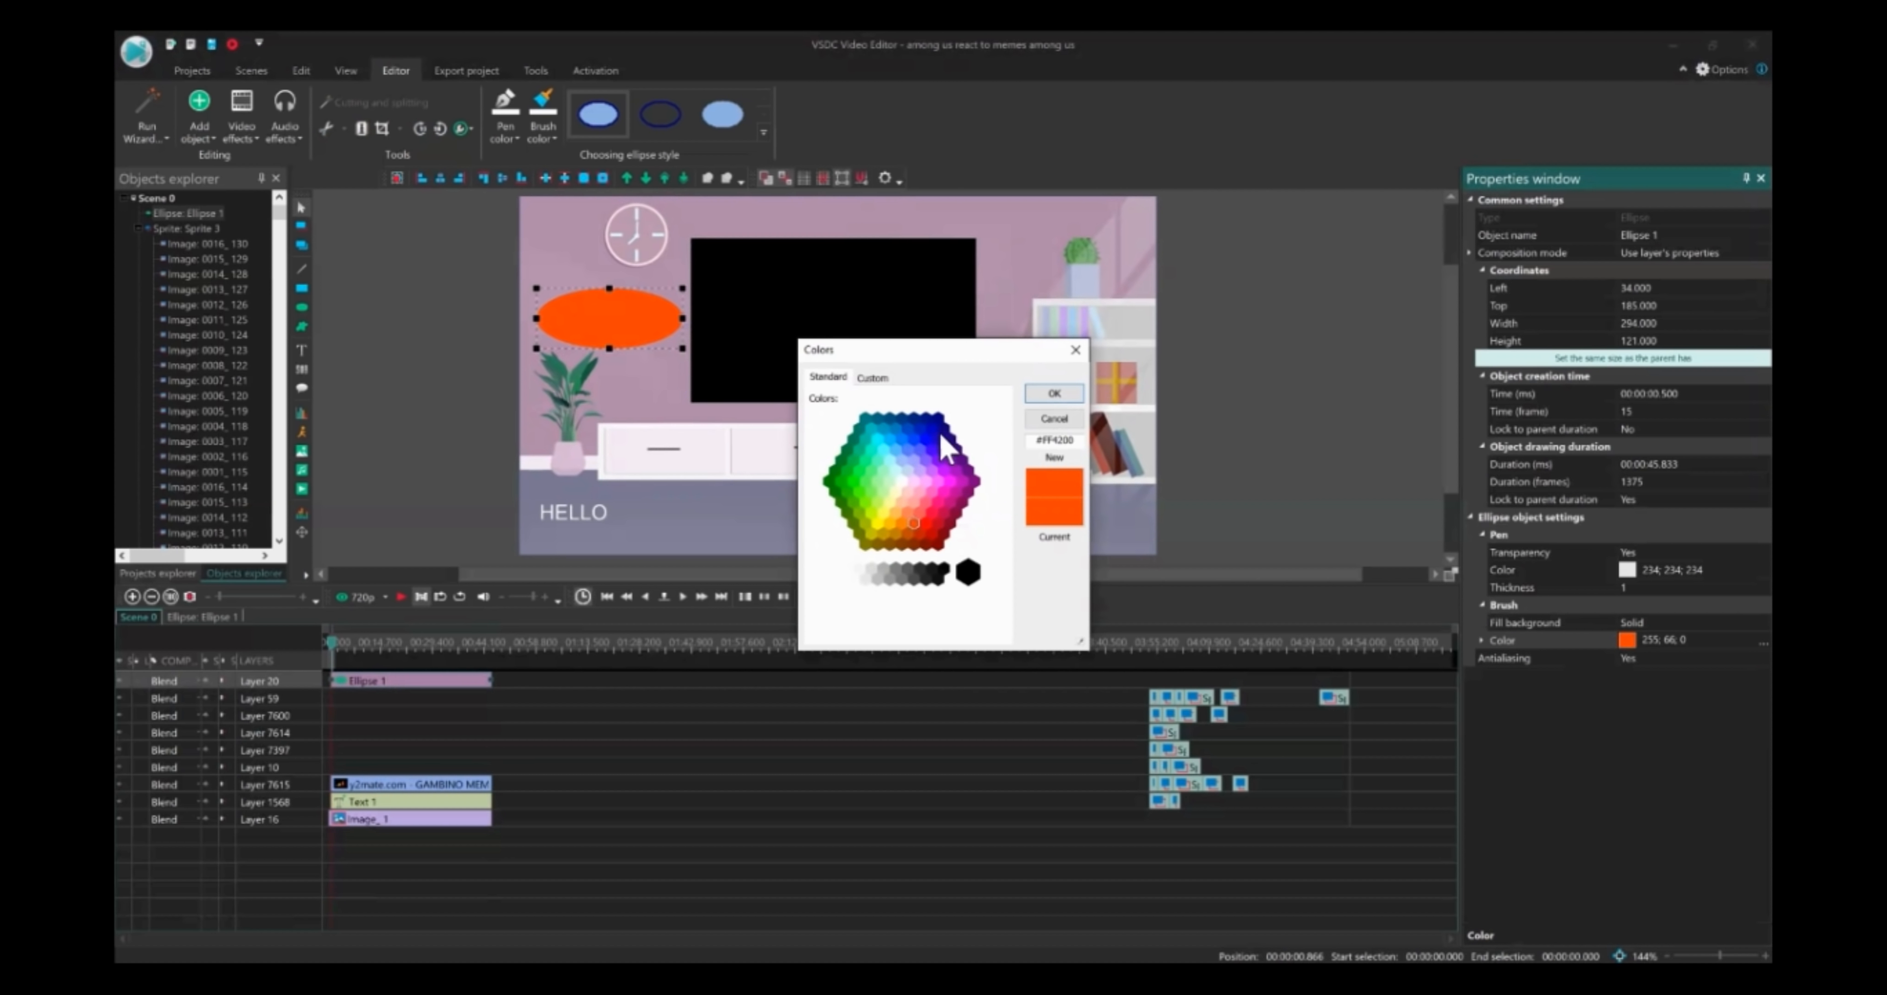
{"action": "left_click", "coordinate": [967, 571]}
{"action": "left_click", "coordinate": [1053, 394]}
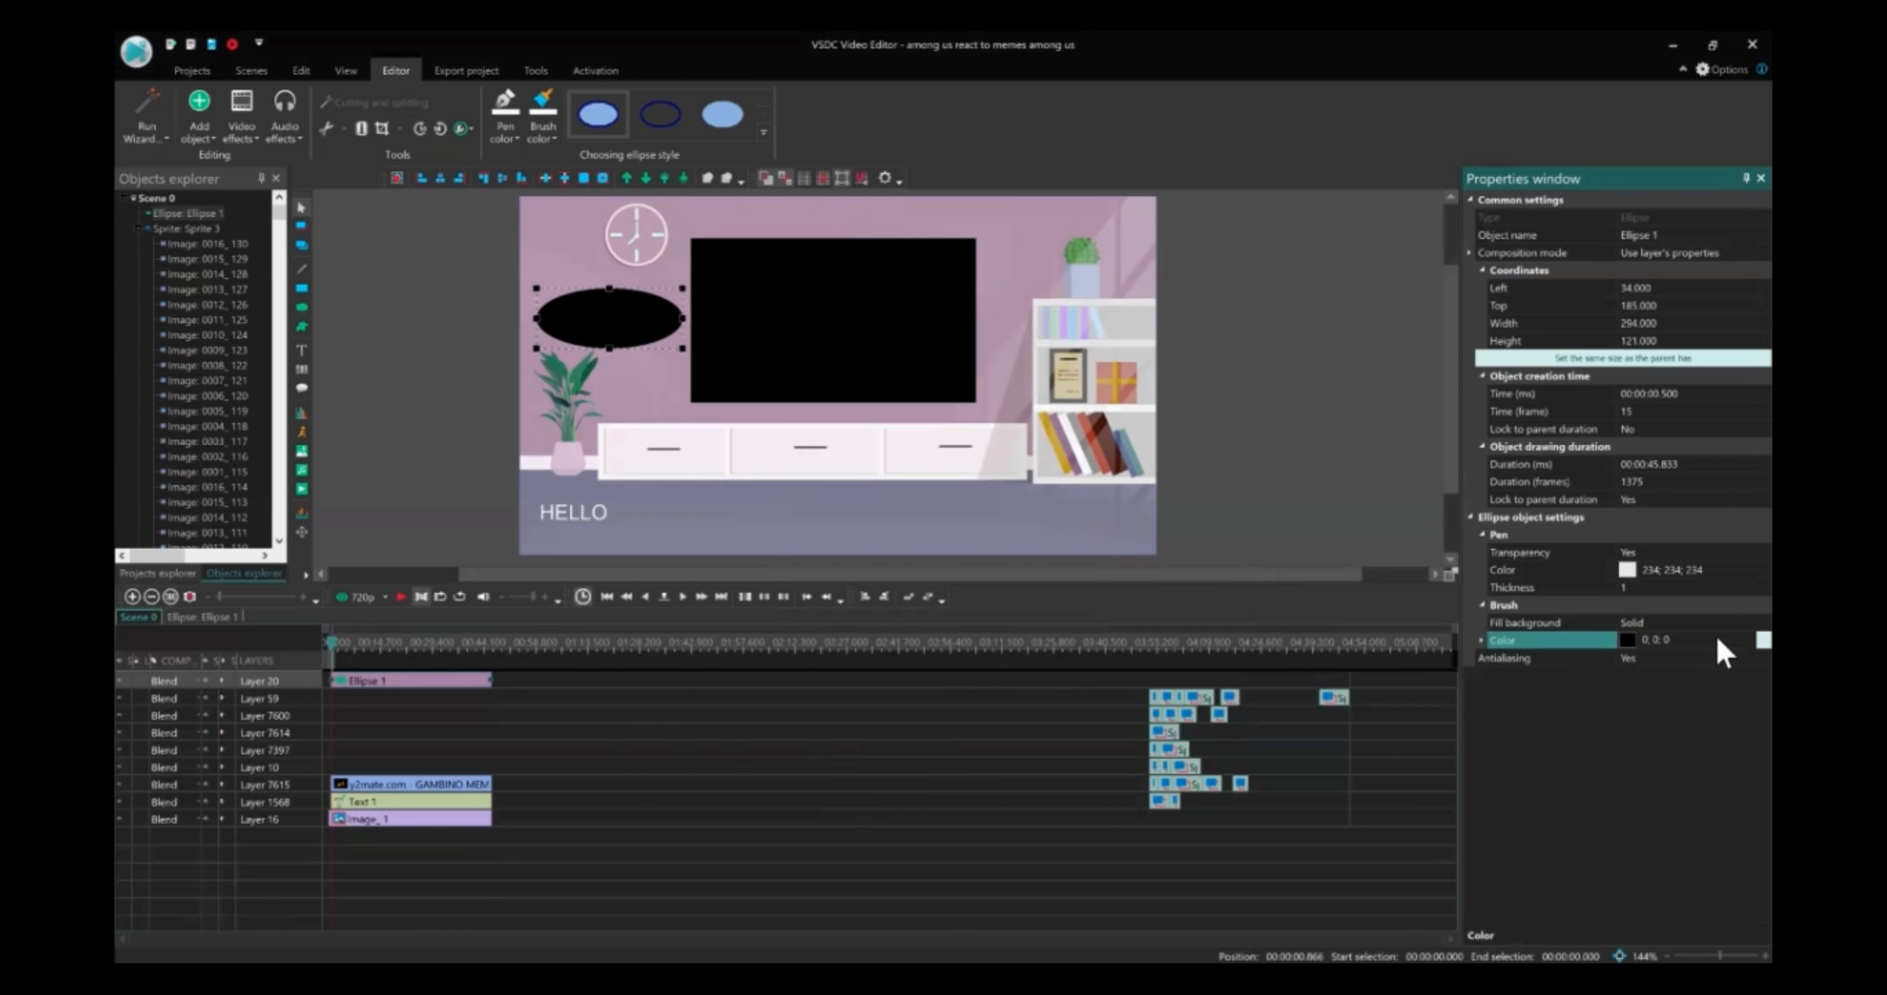
Set the ellipse's solid fill color to white (255; 255; 255) and deselect the ellipse
{"action": "left_click", "coordinate": [1763, 640]}
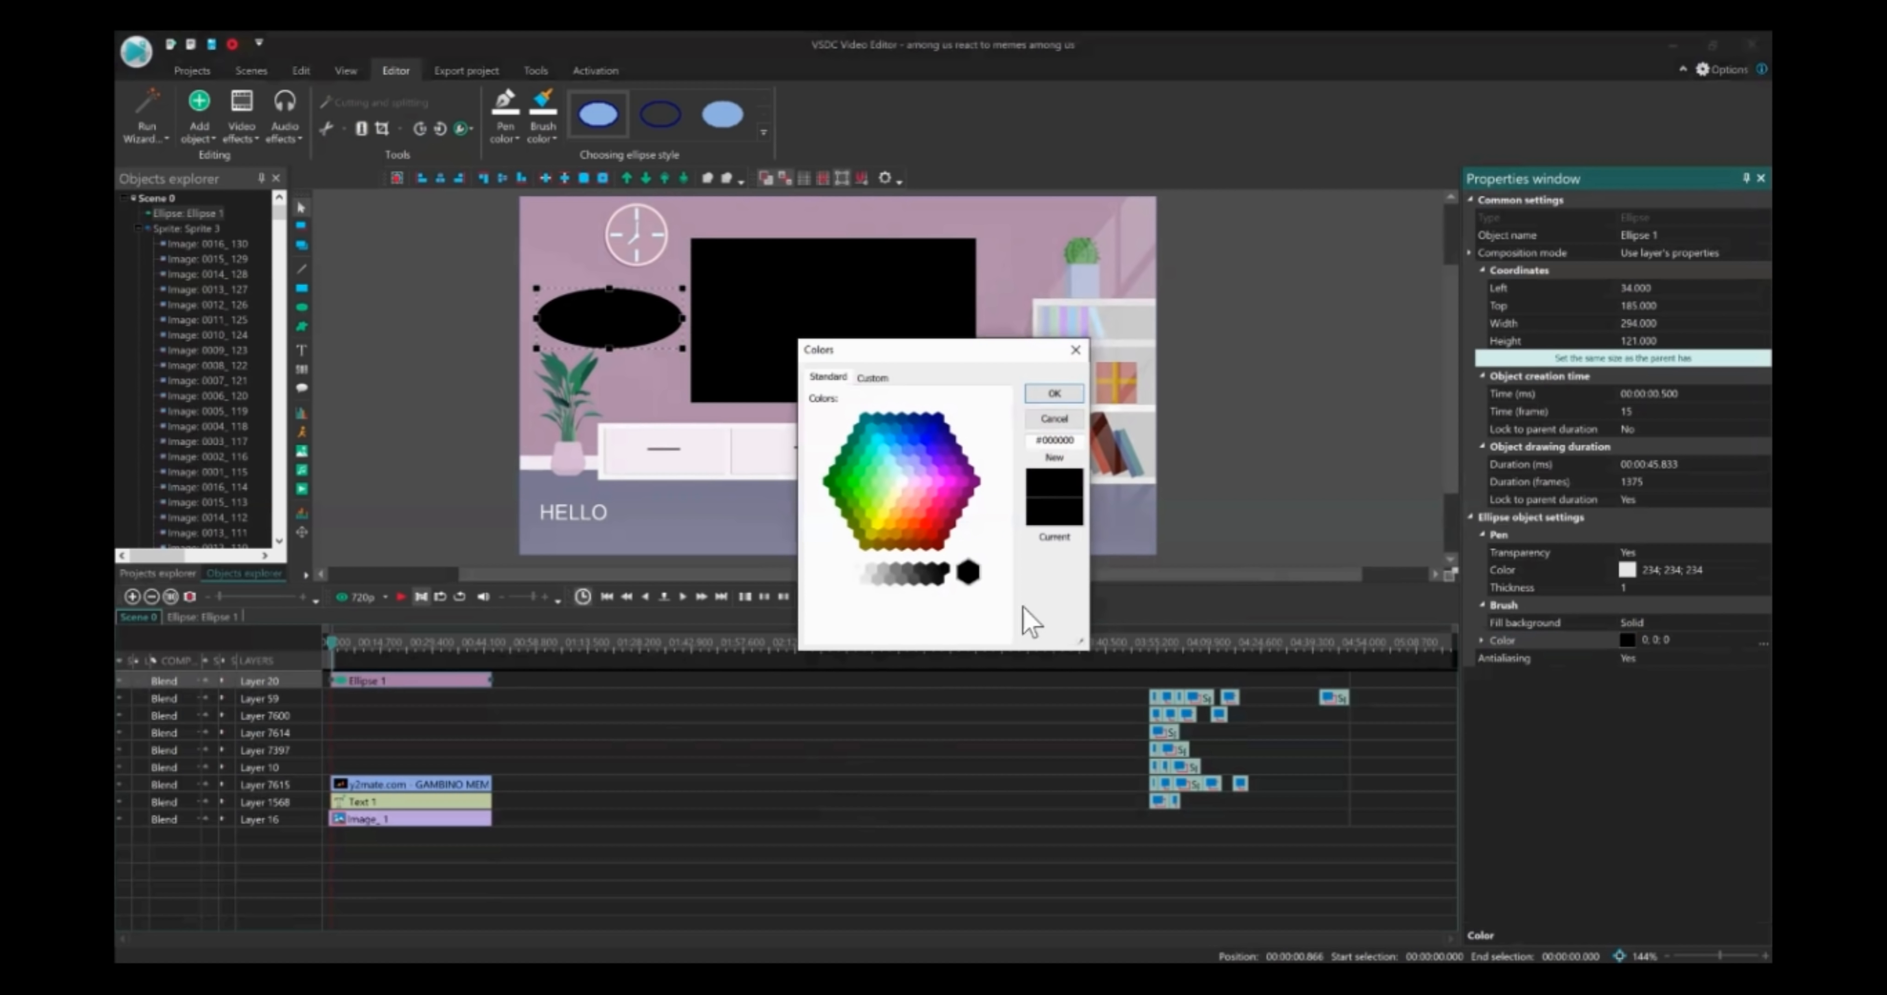
{"action": "left_click", "coordinate": [902, 481]}
{"action": "left_click", "coordinate": [1053, 393]}
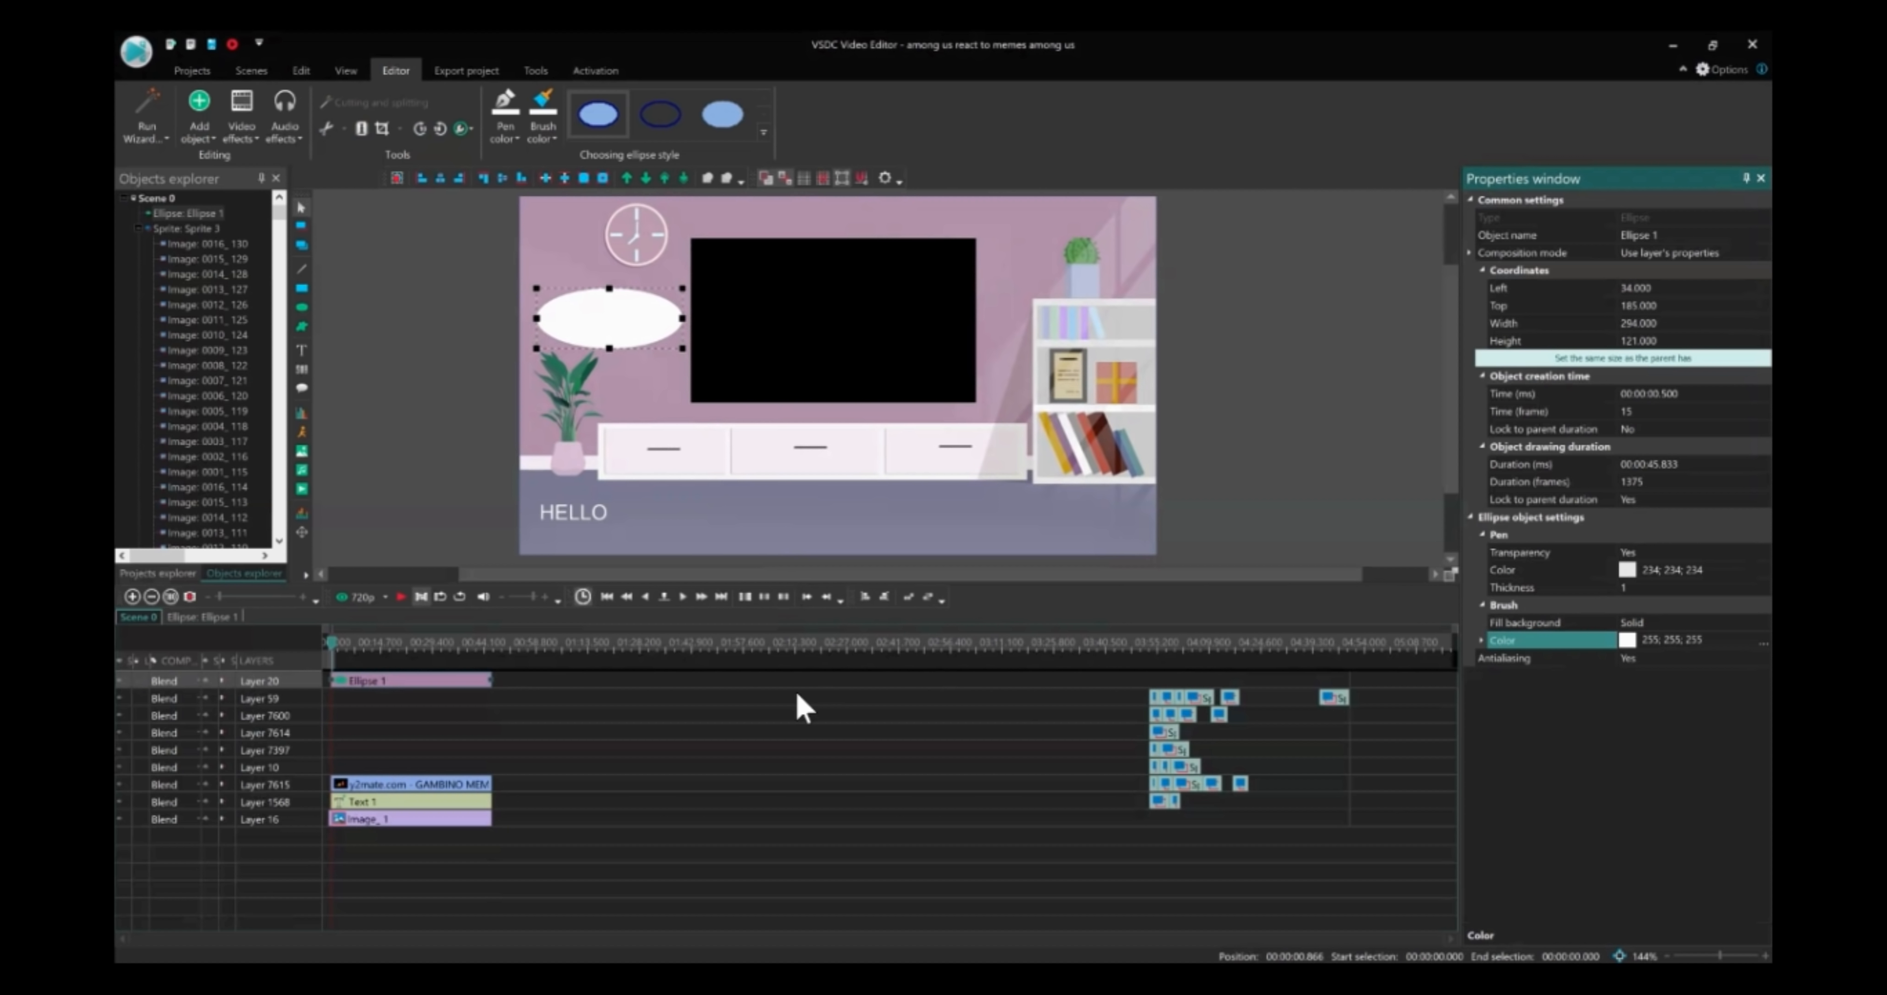
{"action": "left_click", "coordinate": [669, 701]}
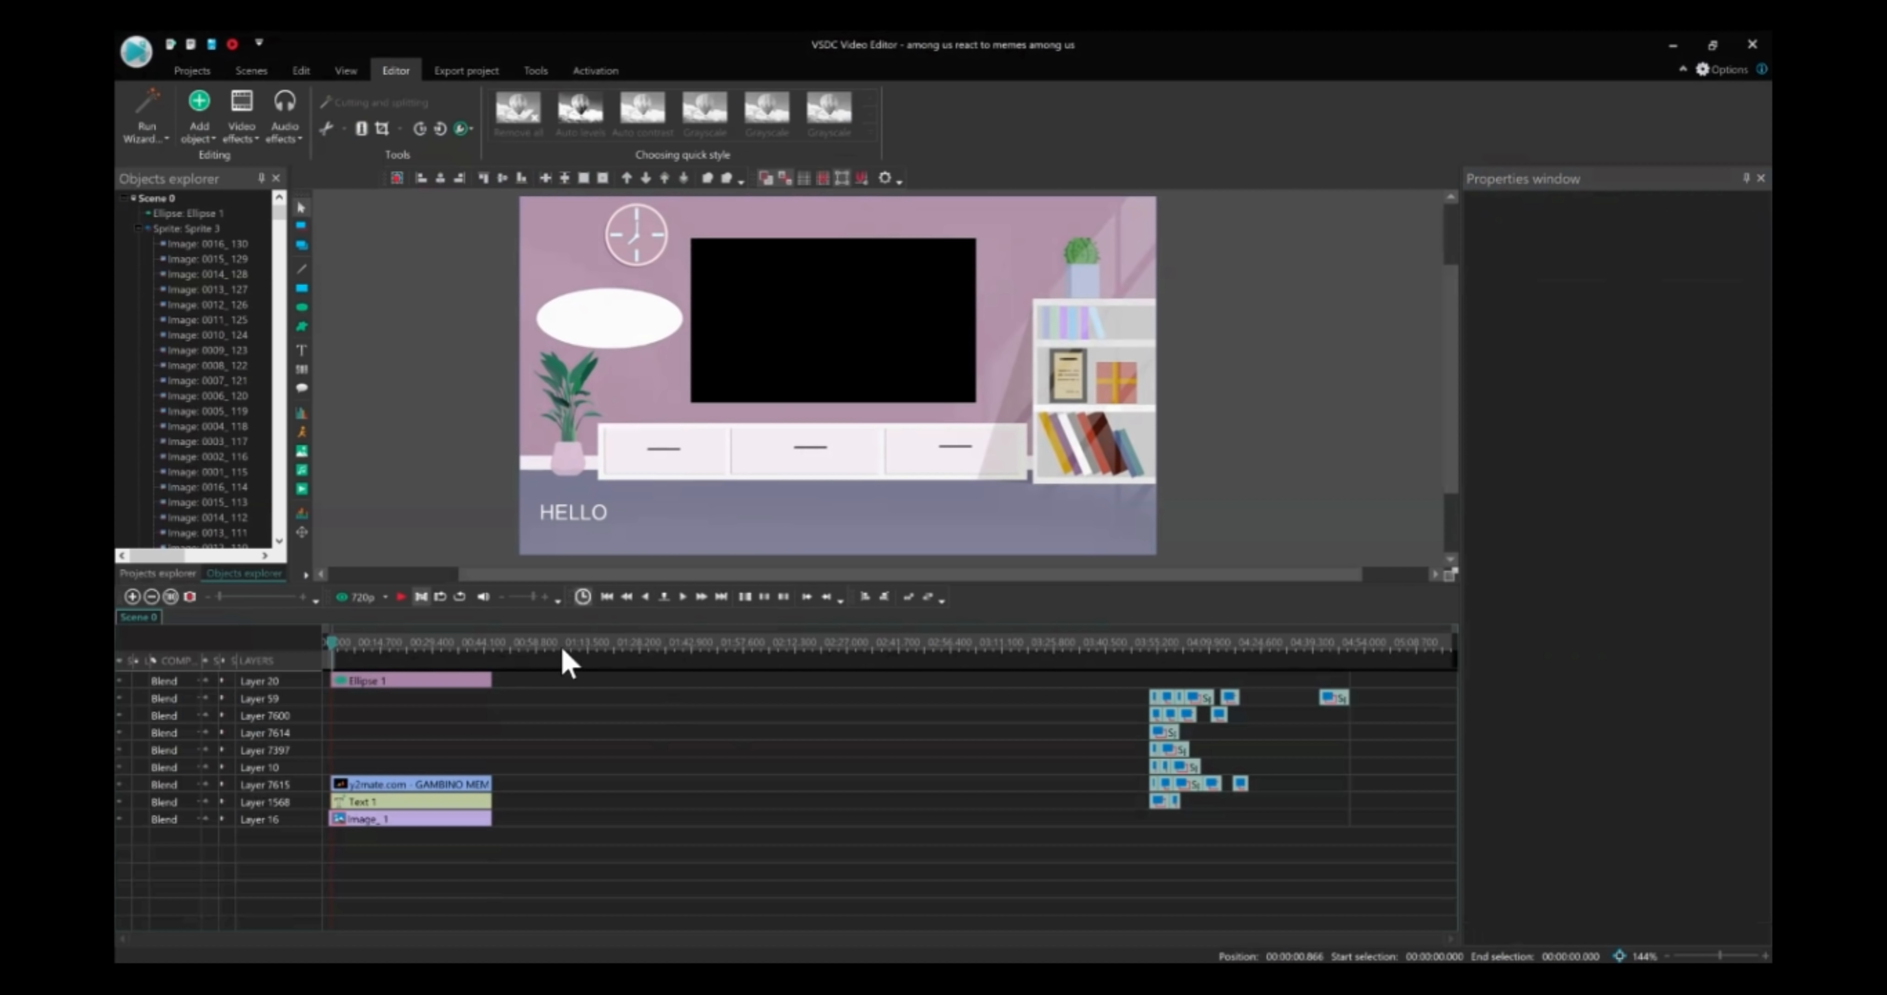
Try a copy of the ellipse over the bookshelf at about left 949 and top 215, and delete the copy
{"action": "left_click", "coordinate": [433, 681]}
{"action": "key", "text": "ctrl+v"}
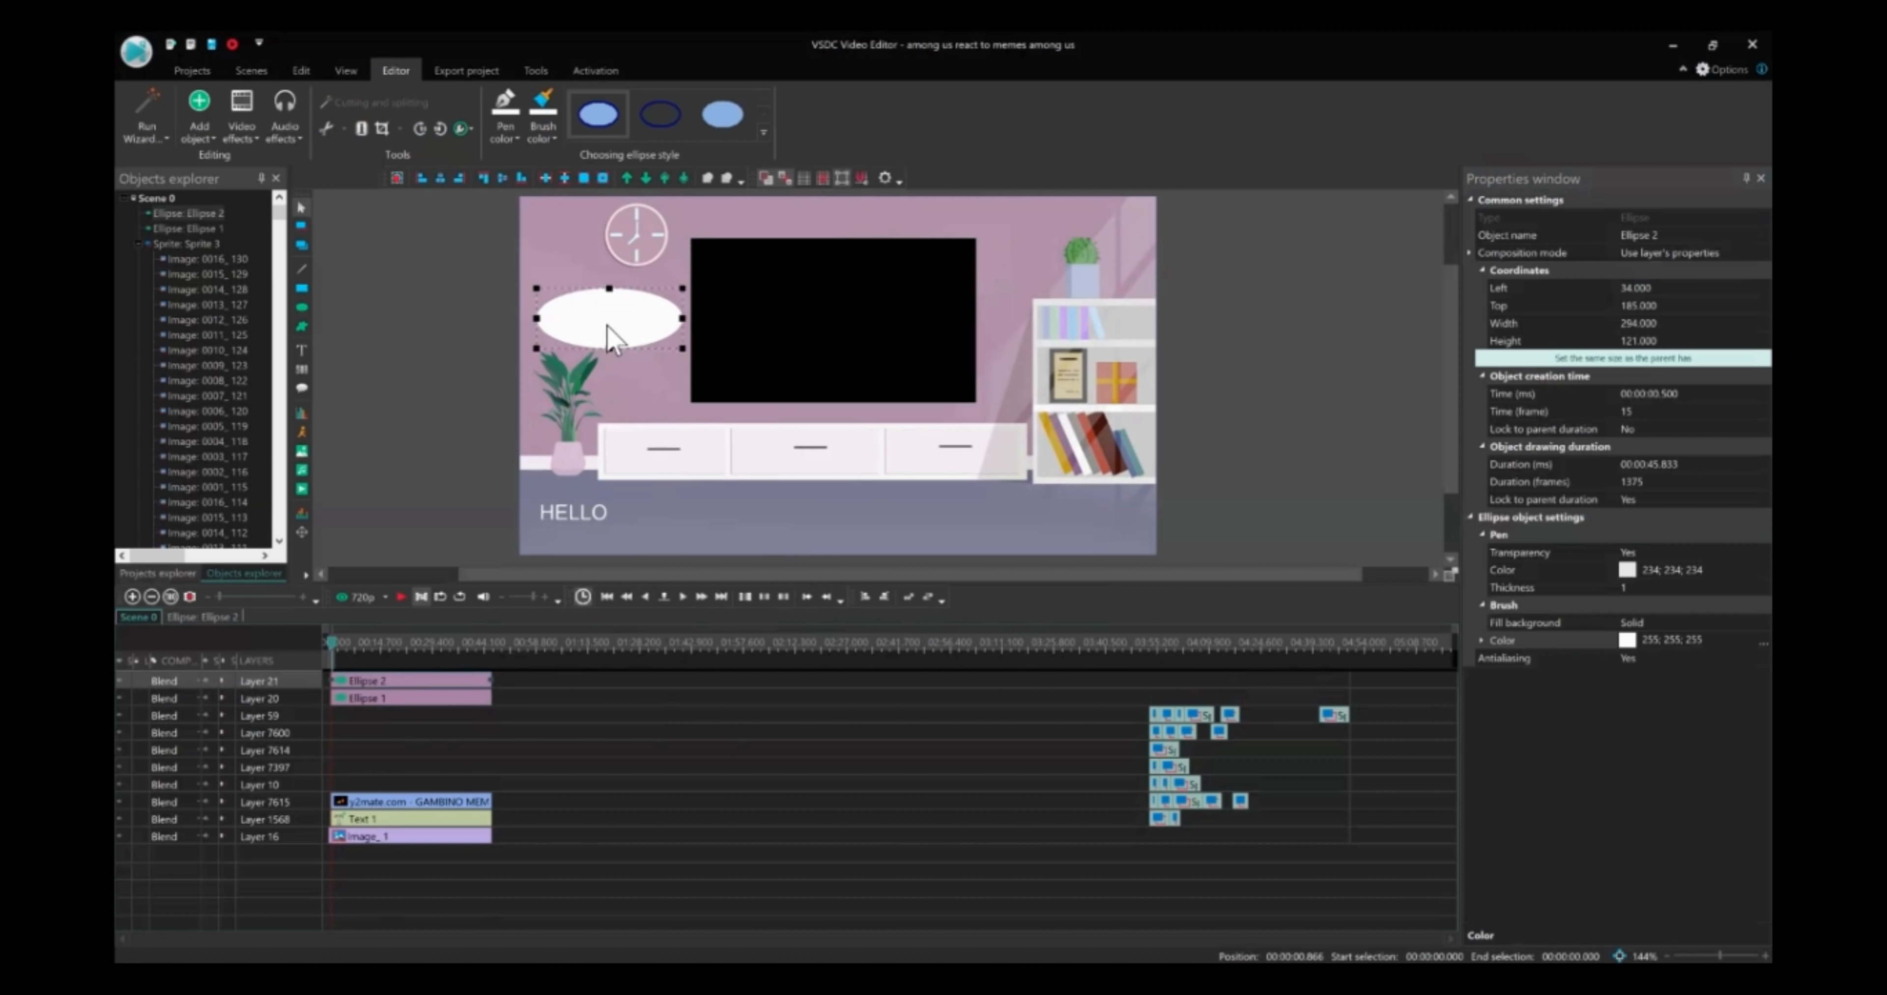
{"action": "left_click_drag", "start_coordinate": [608, 321], "coordinate": [1065, 336]}
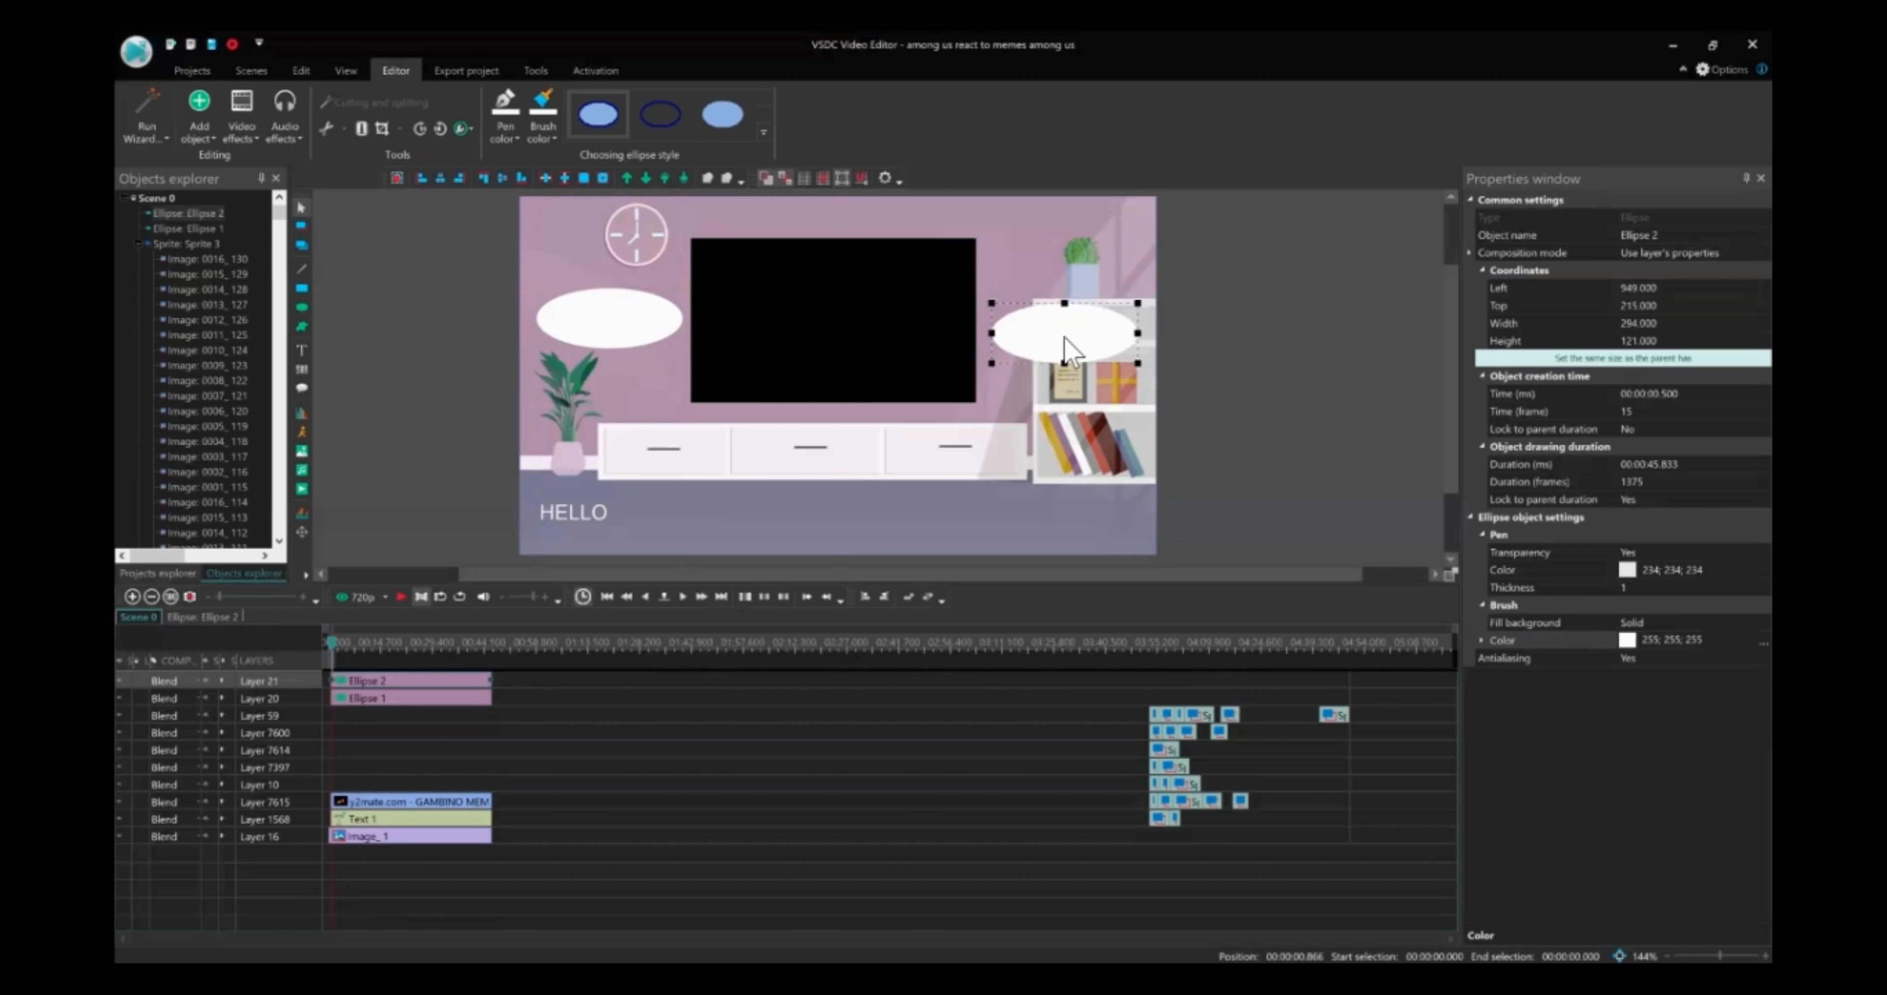
{"action": "key", "text": "Delete"}
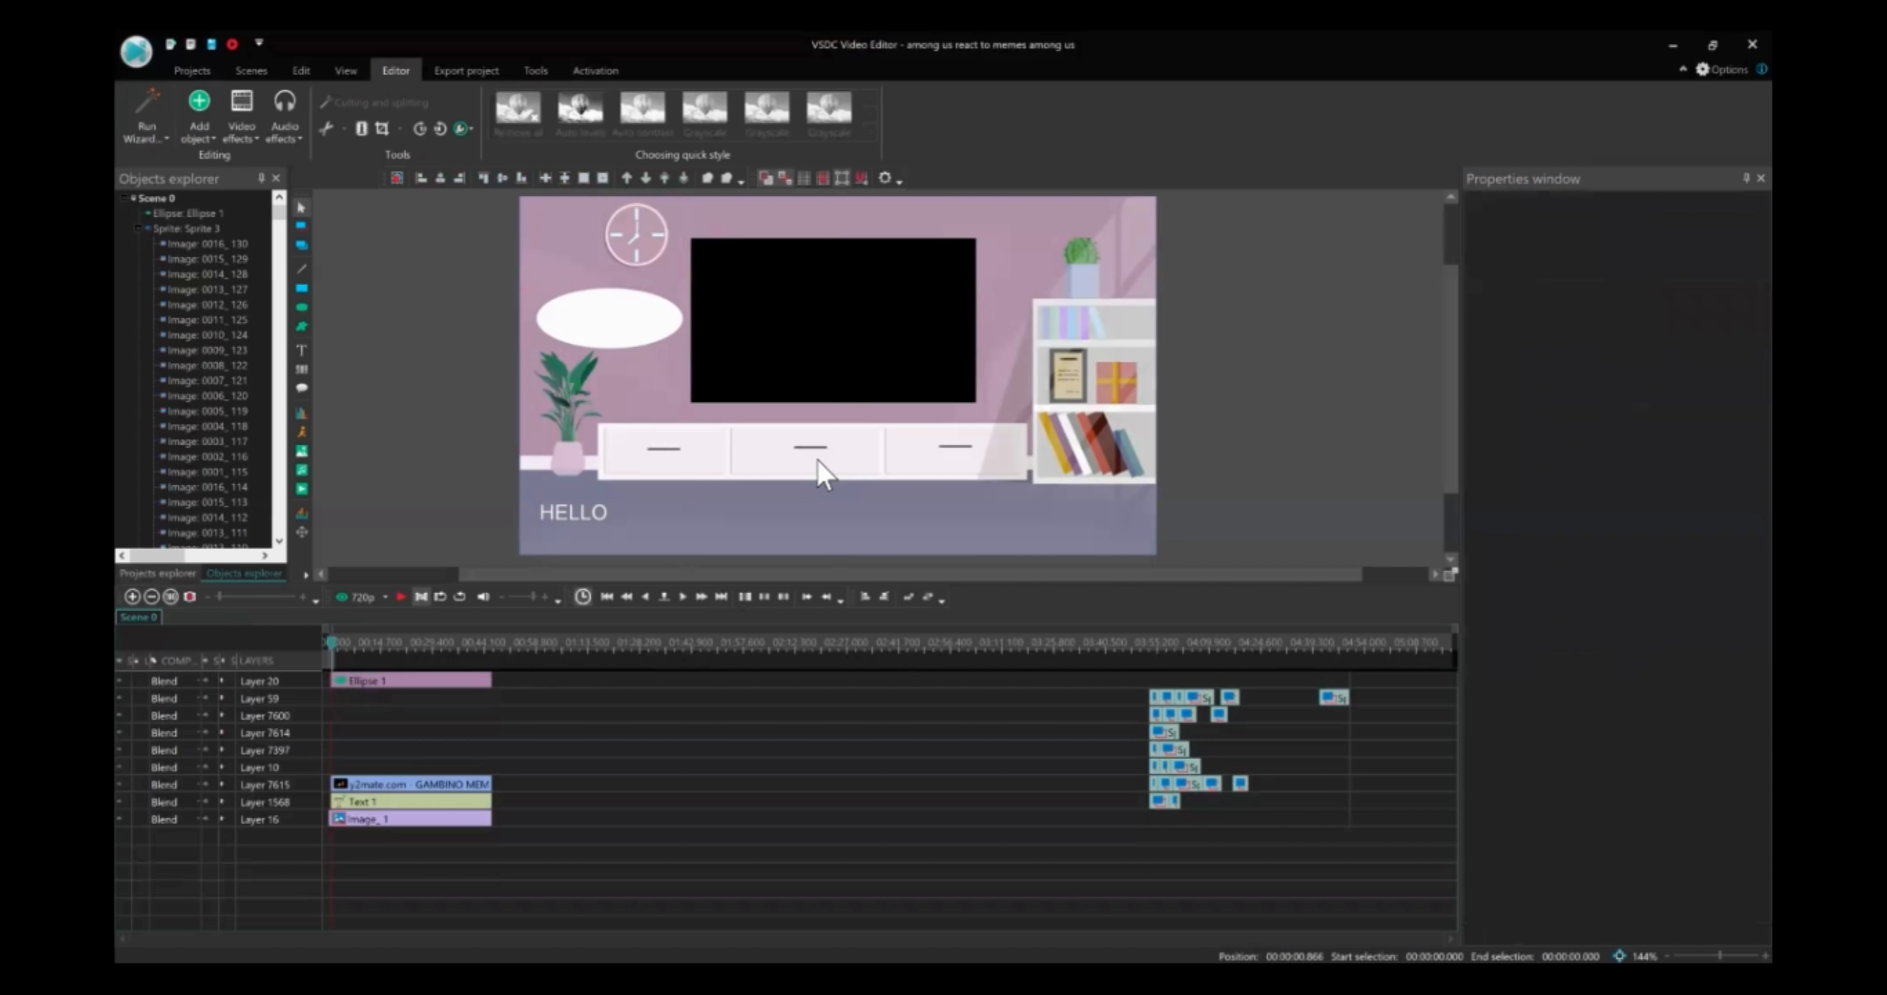
Move the ellipse below the TV to about left 458 and top 429, and enlarge it to about 342 × 148 px
{"action": "left_click", "coordinate": [610, 323]}
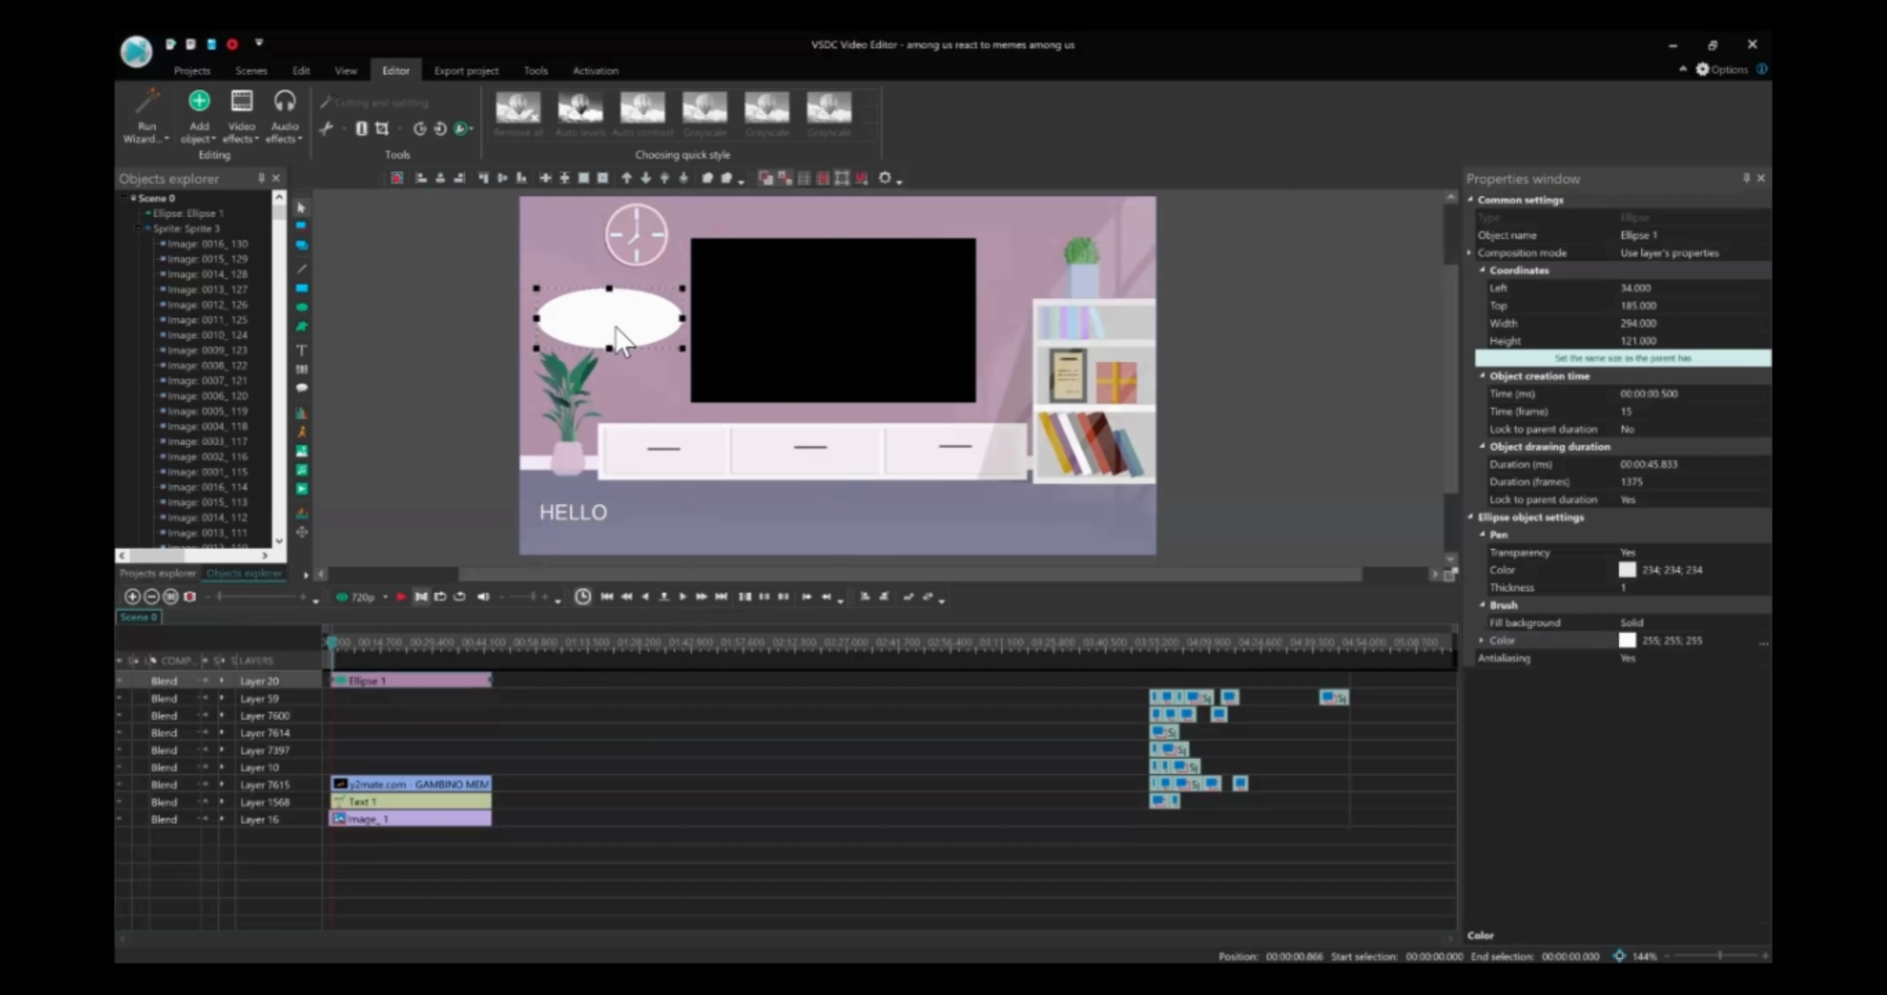
{"action": "left_click_drag", "start_coordinate": [610, 323], "coordinate": [889, 501]}
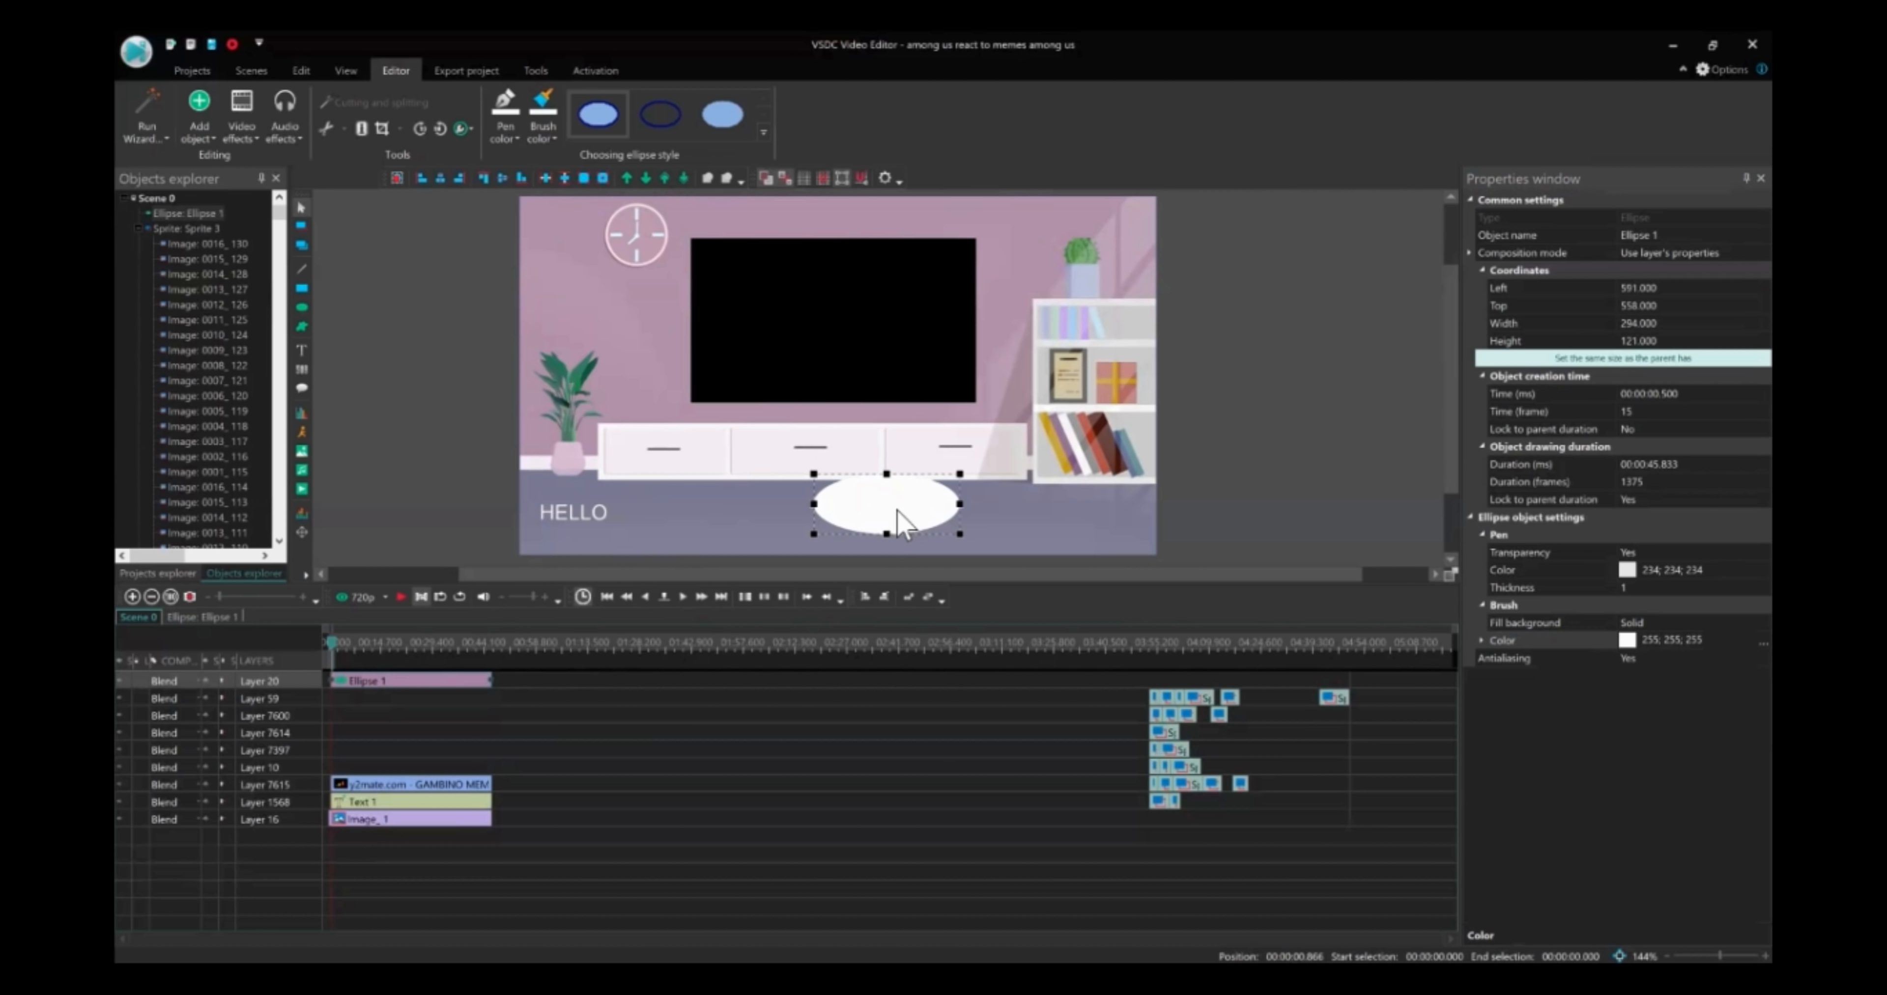
{"action": "left_click_drag", "start_coordinate": [897, 508], "coordinate": [613, 290]}
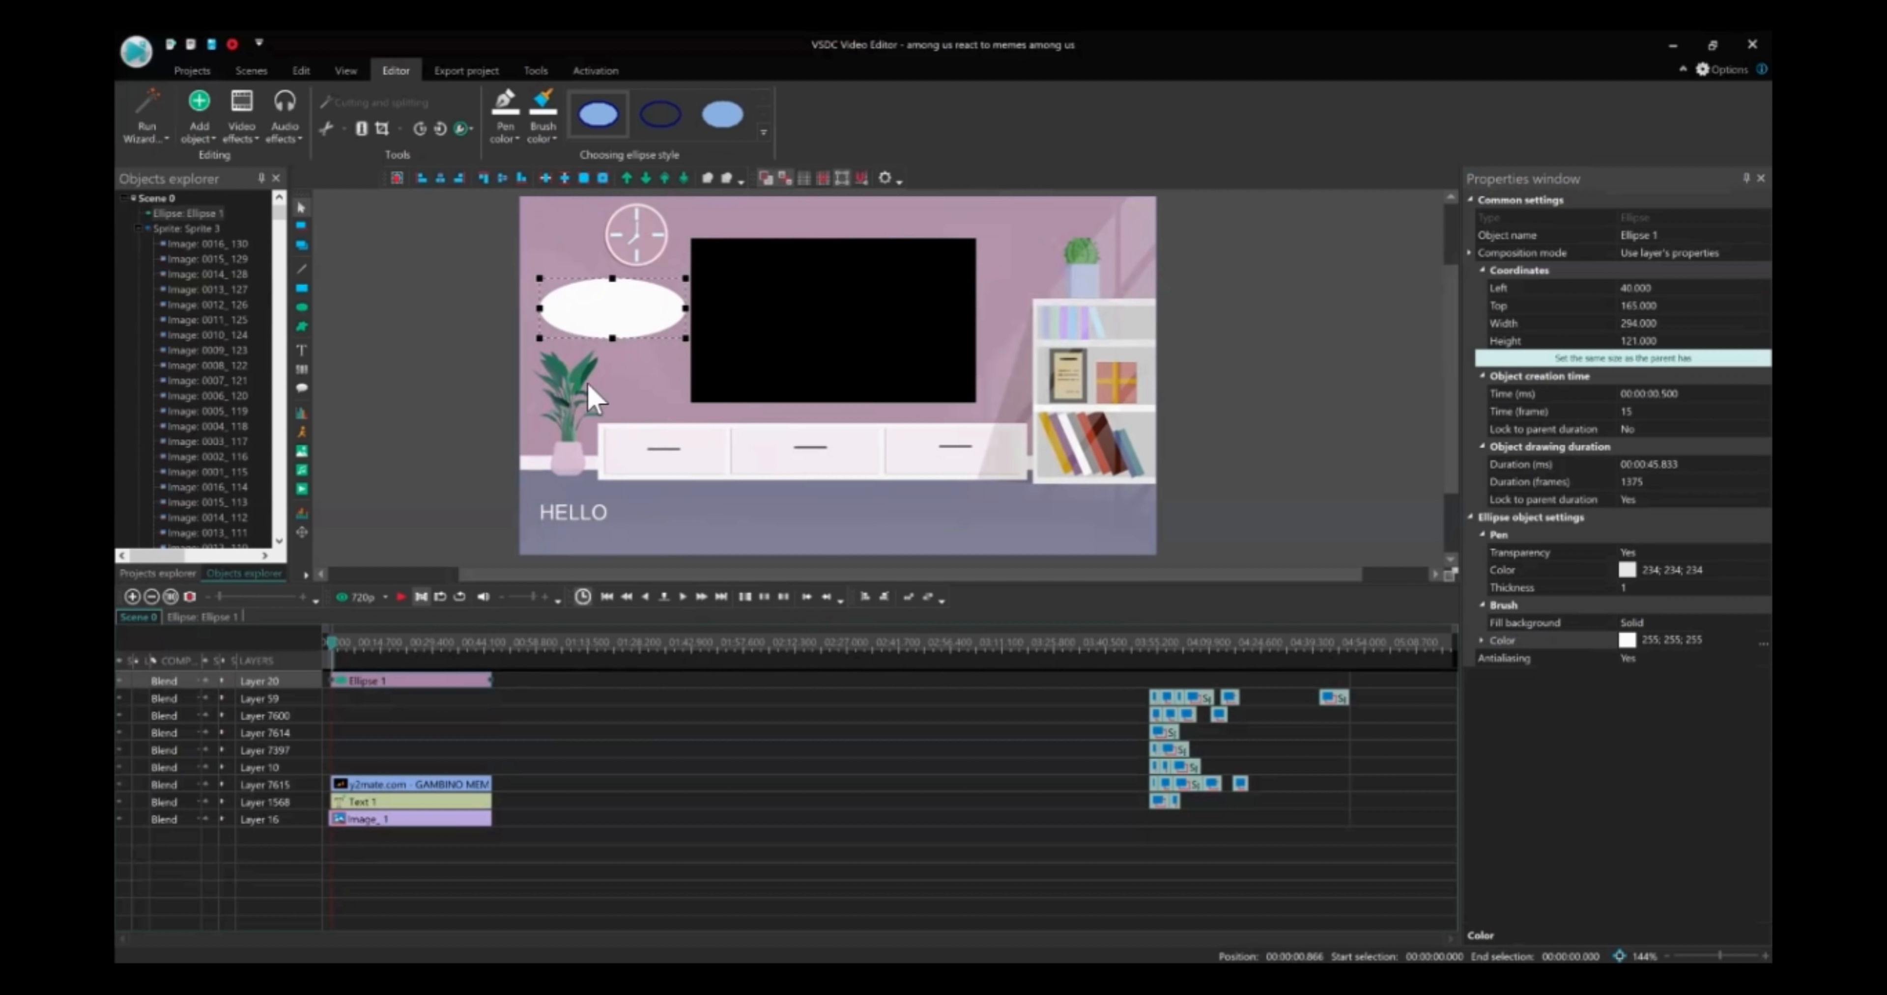
{"action": "left_click_drag", "start_coordinate": [616, 306], "coordinate": [918, 481]}
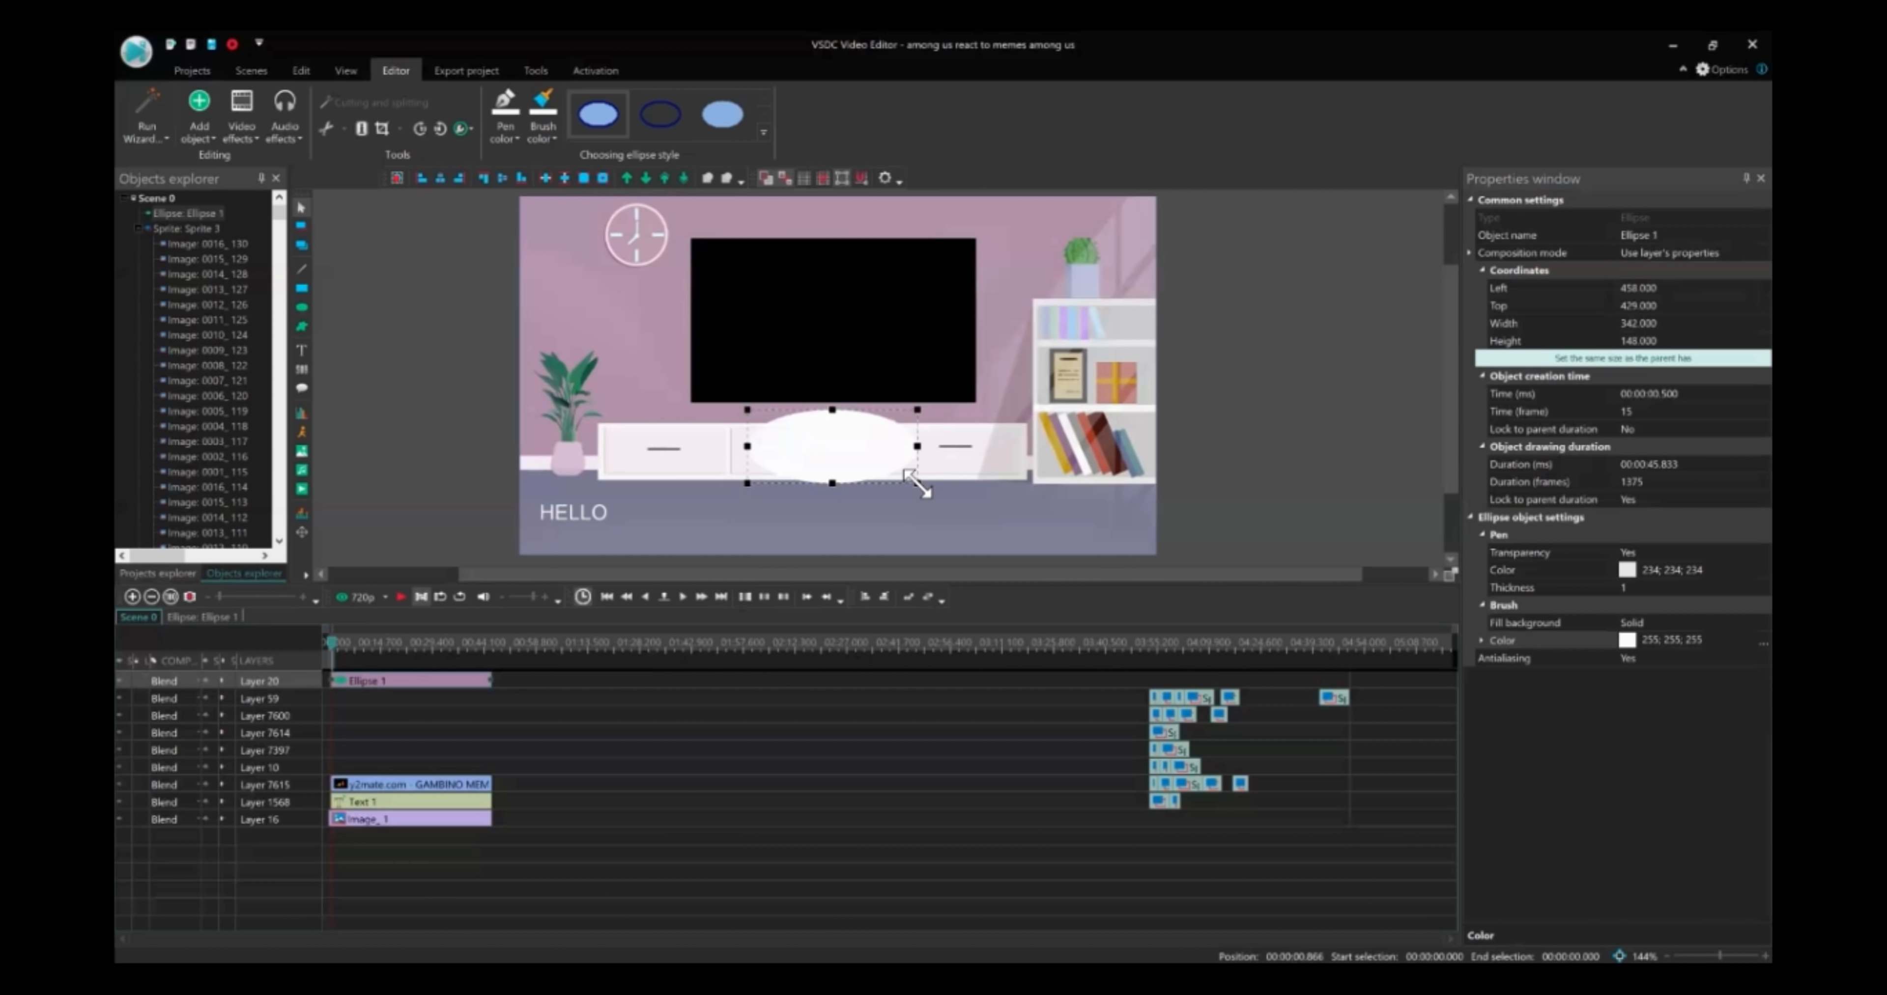
Set the ellipse's pen color to gray (178; 178; 178)
{"action": "double_click", "coordinate": [1714, 569]}
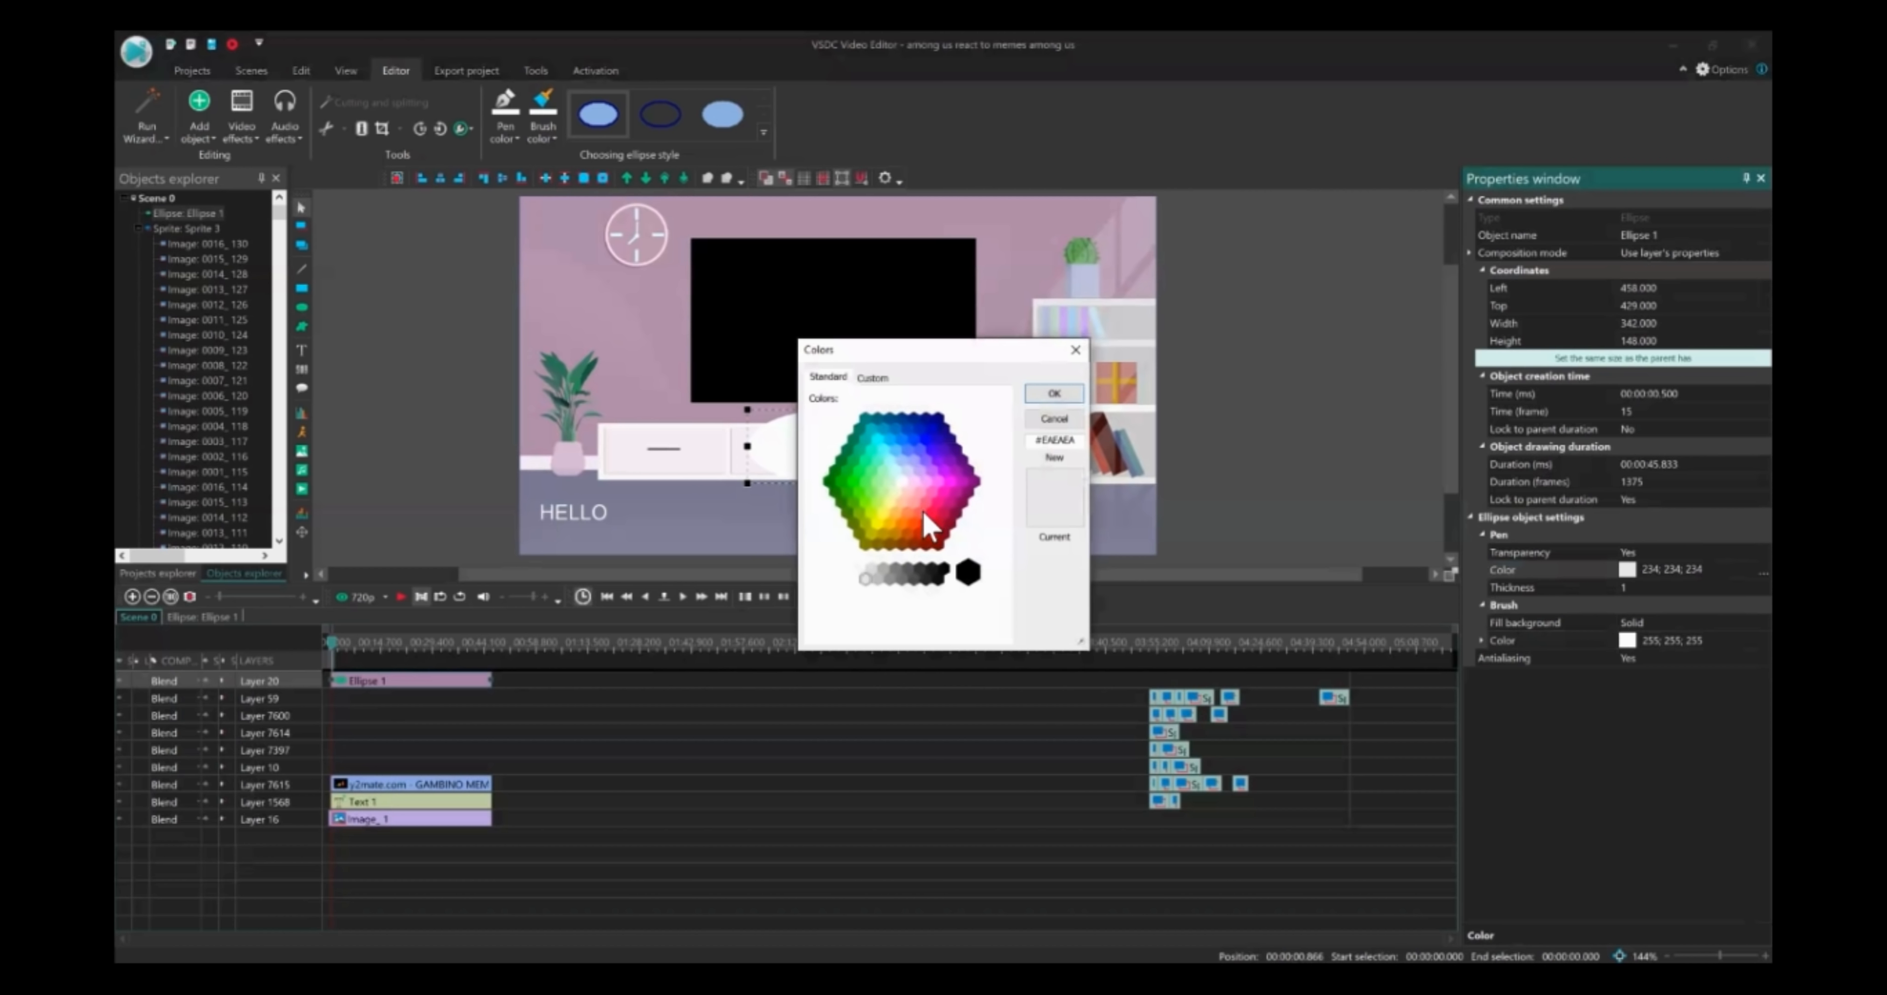
{"action": "left_click", "coordinate": [885, 580]}
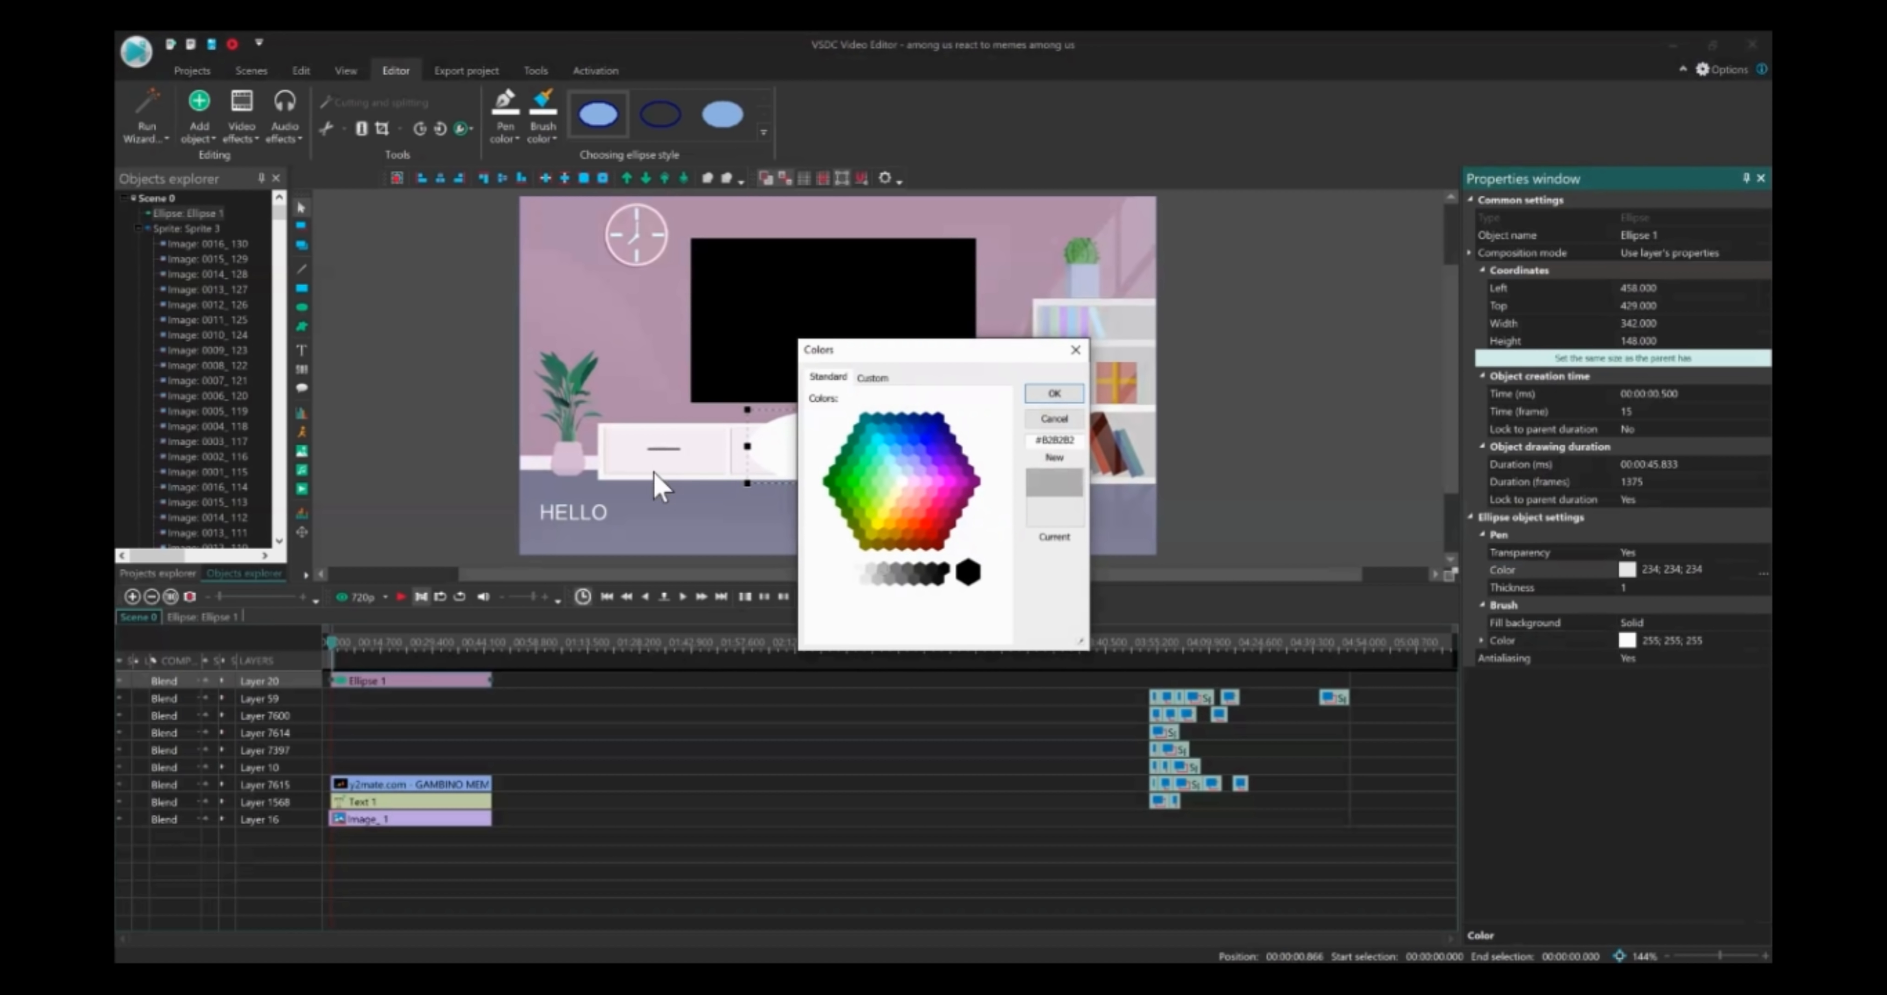
{"action": "left_click", "coordinate": [1059, 390]}
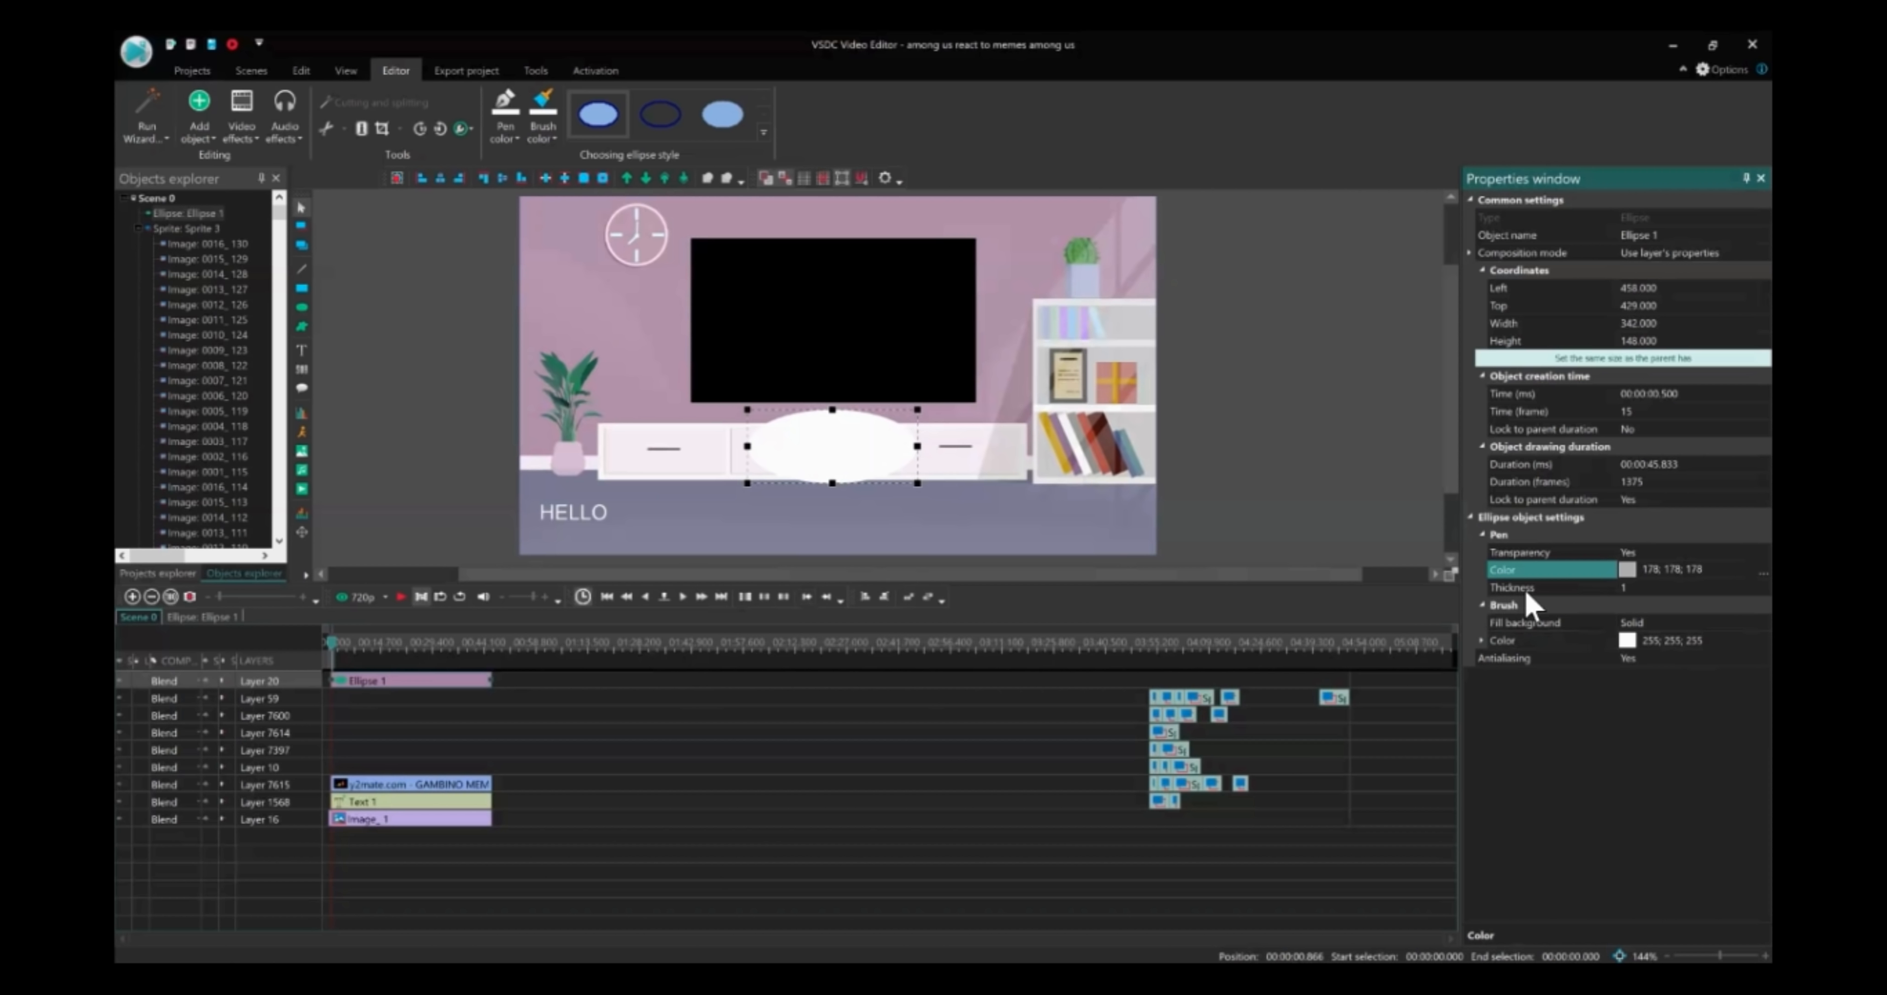
Set the ellipse's pen transparency to No and select its fill background property
{"action": "left_click", "coordinate": [1717, 555]}
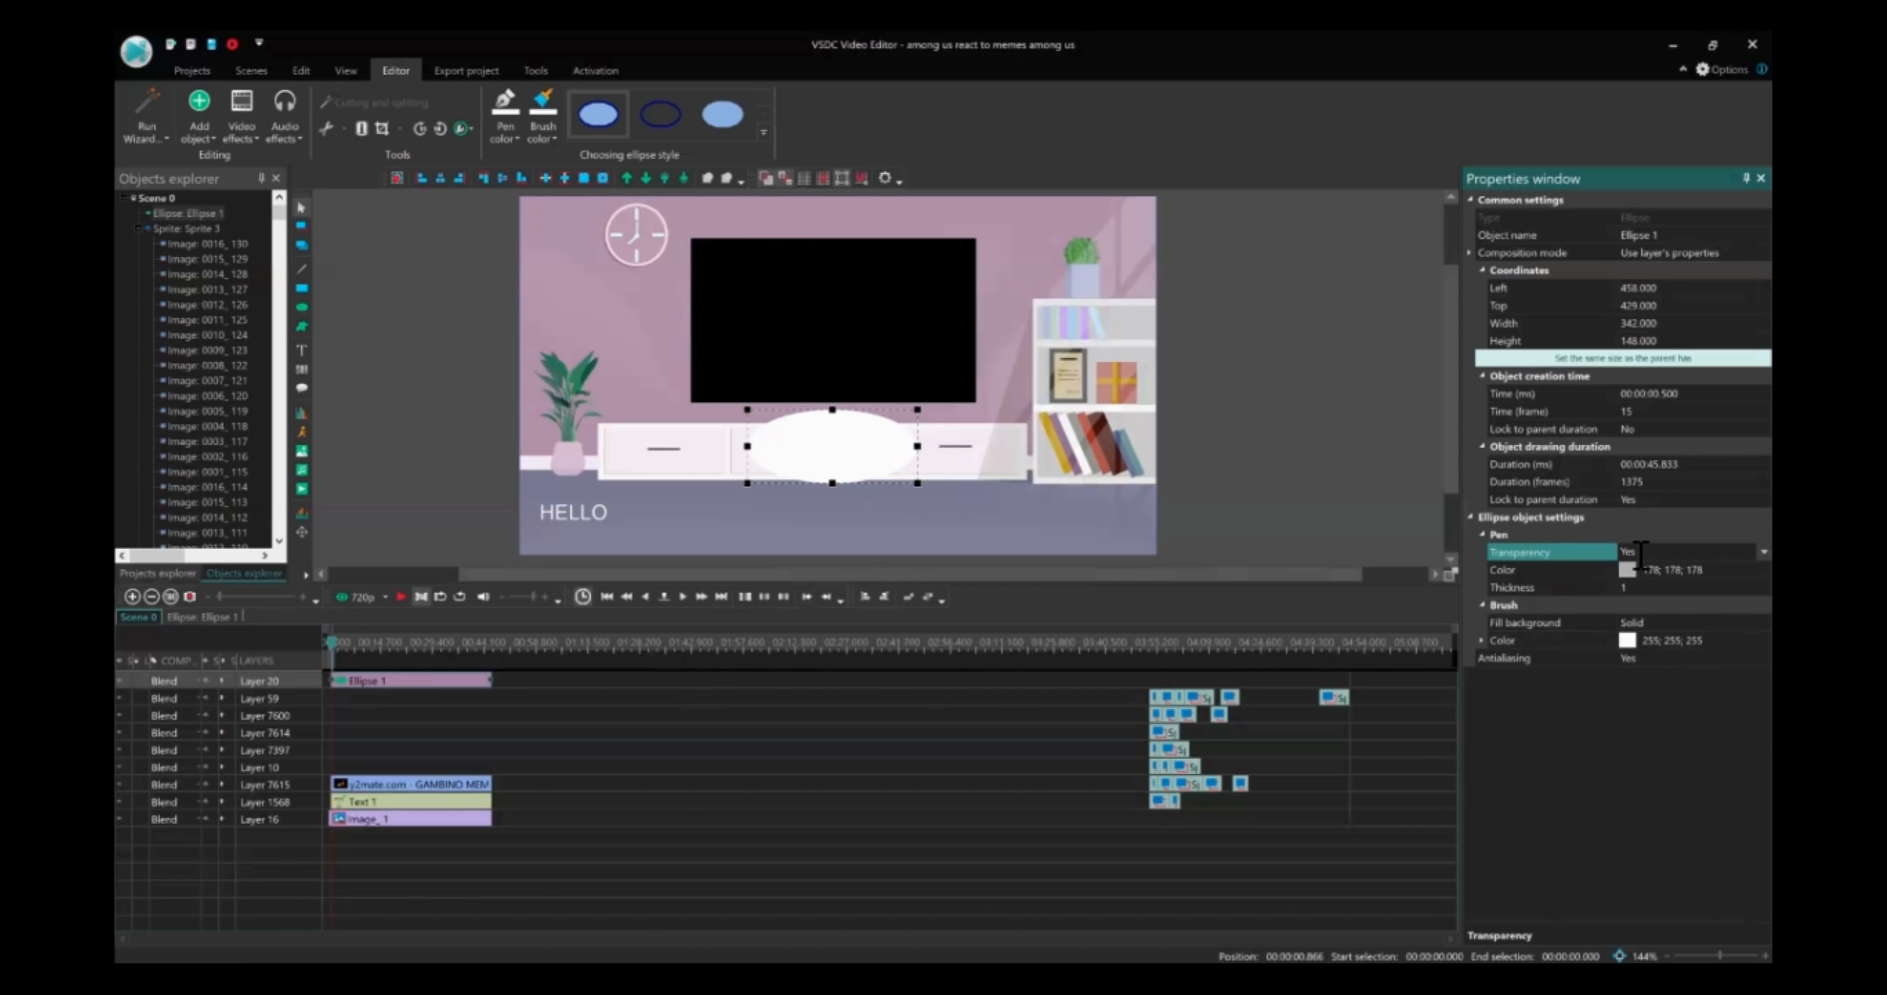
{"action": "left_click", "coordinate": [1717, 552]}
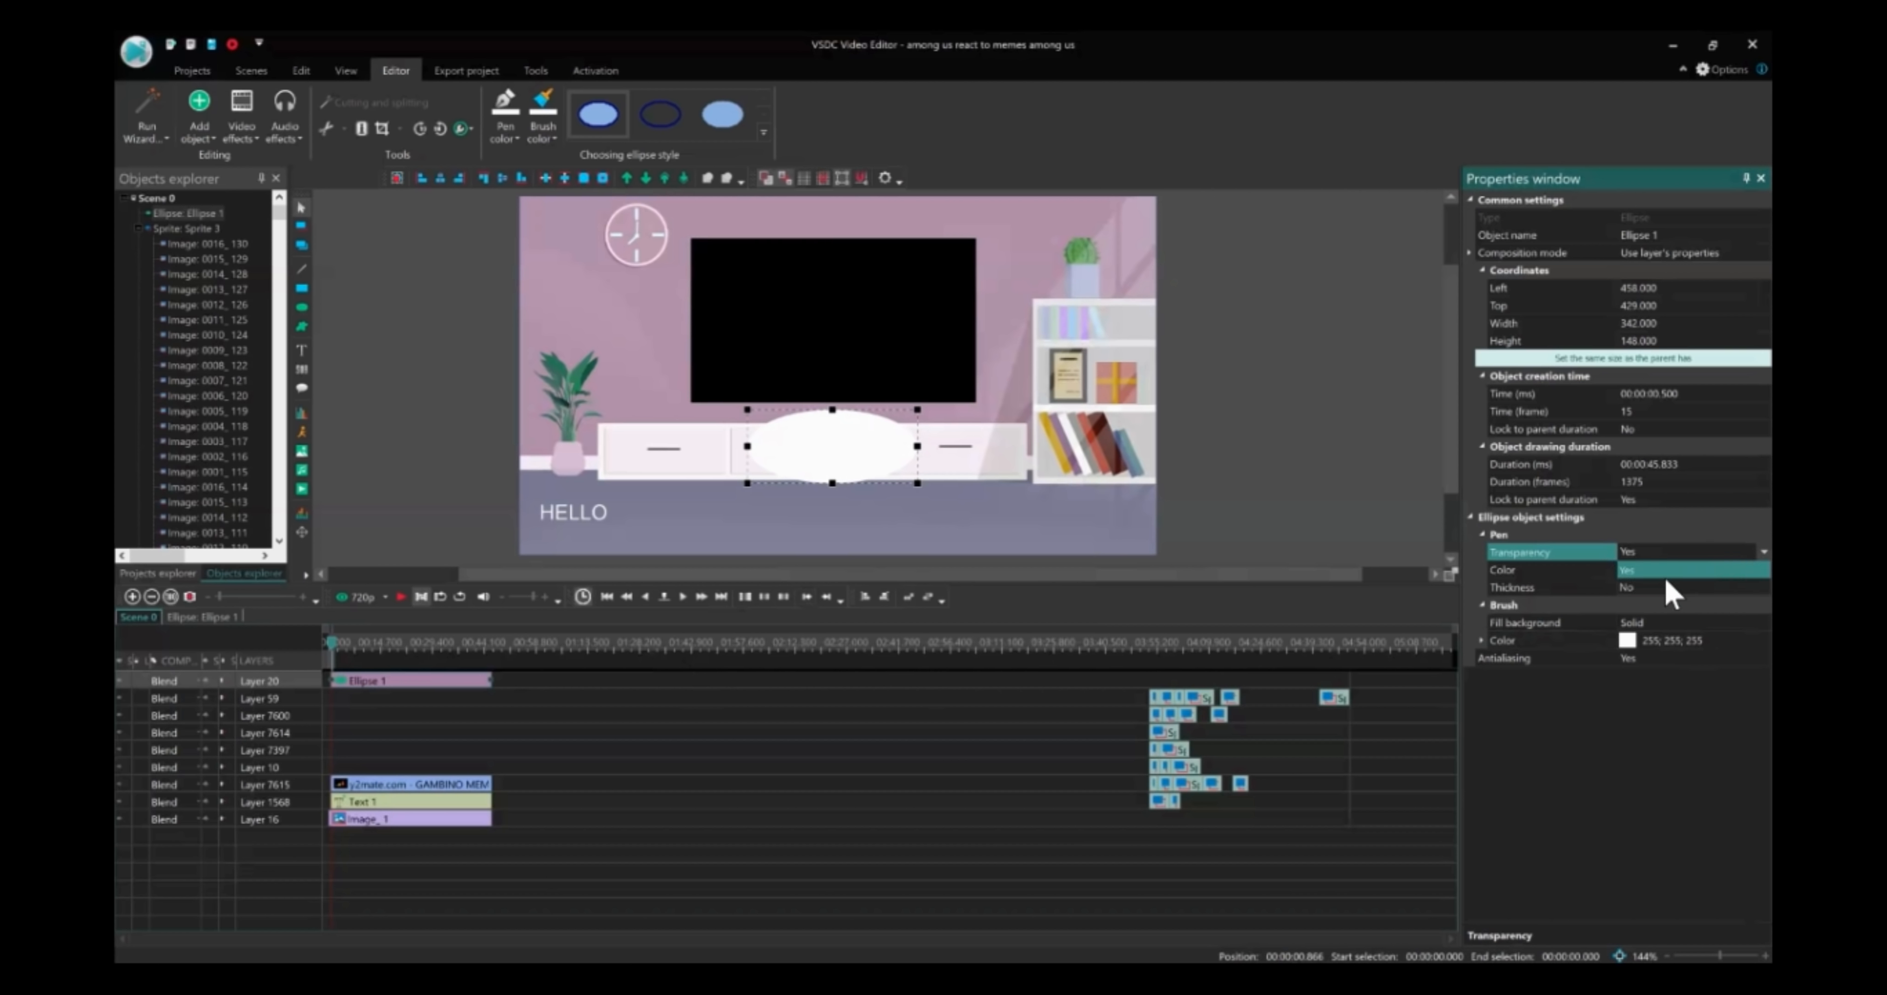
{"action": "left_click", "coordinate": [1655, 588]}
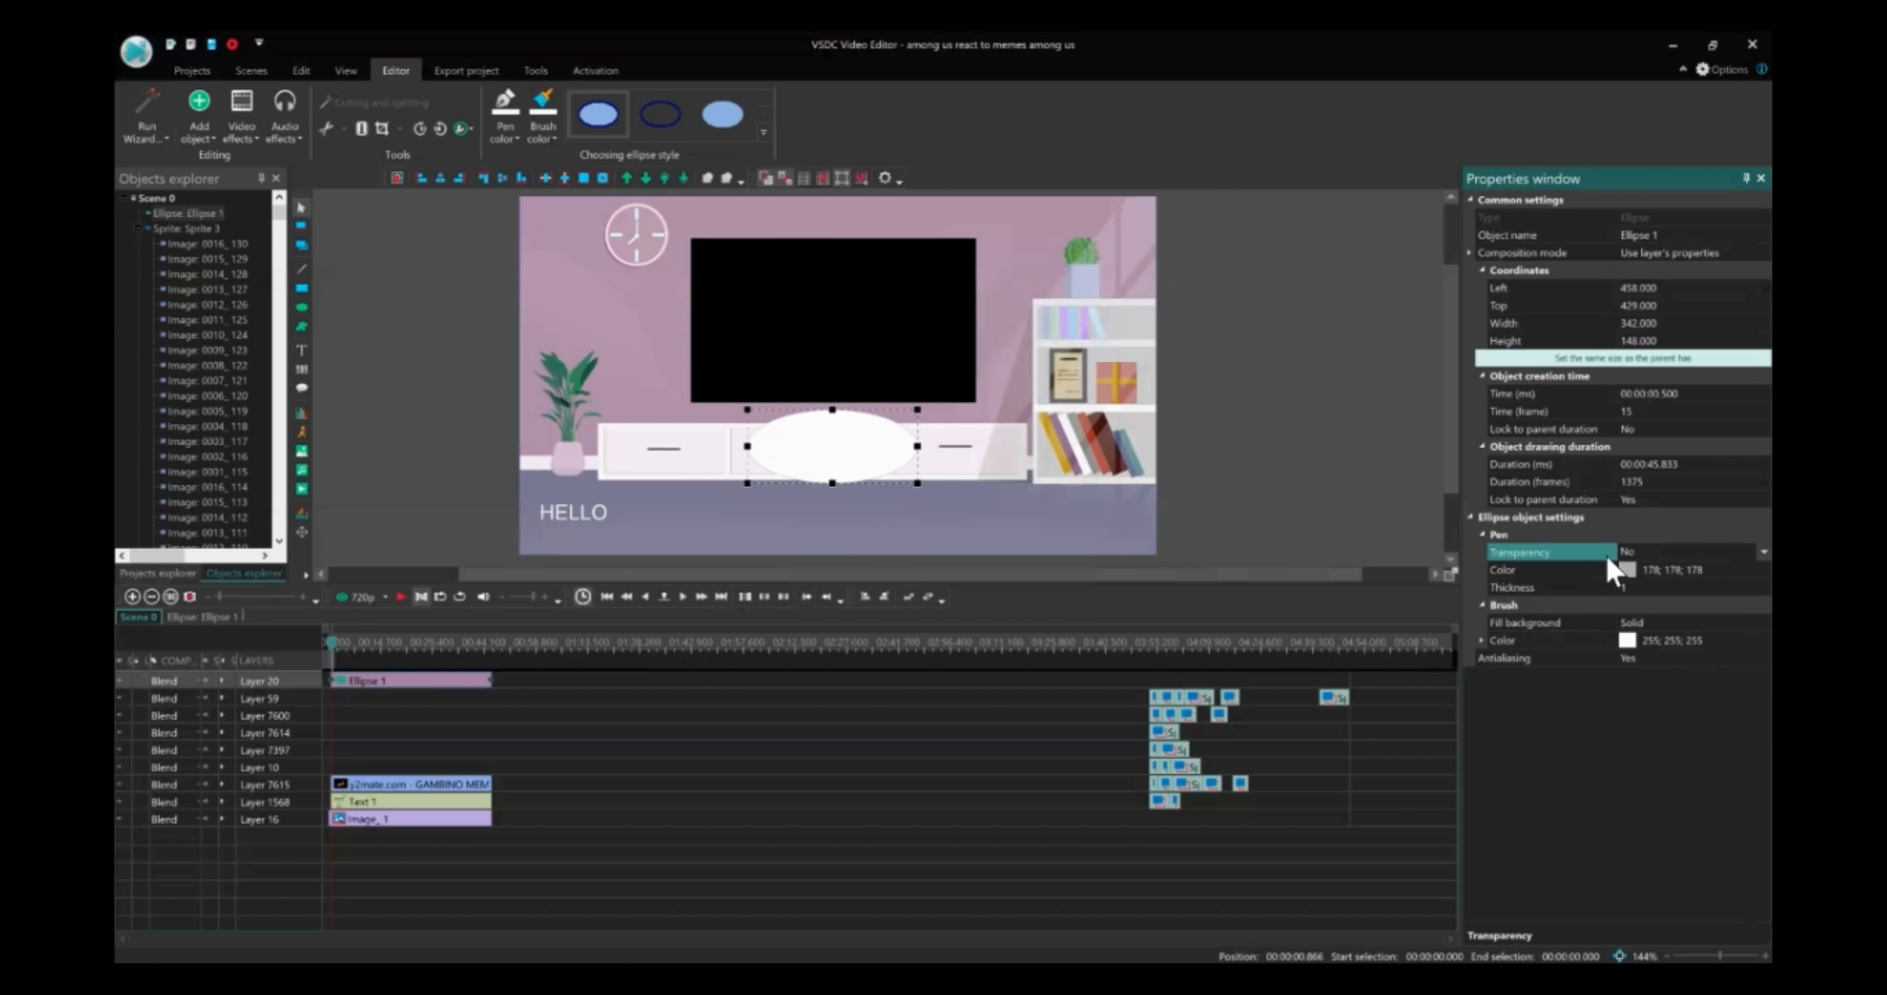
{"action": "left_click", "coordinate": [1675, 639]}
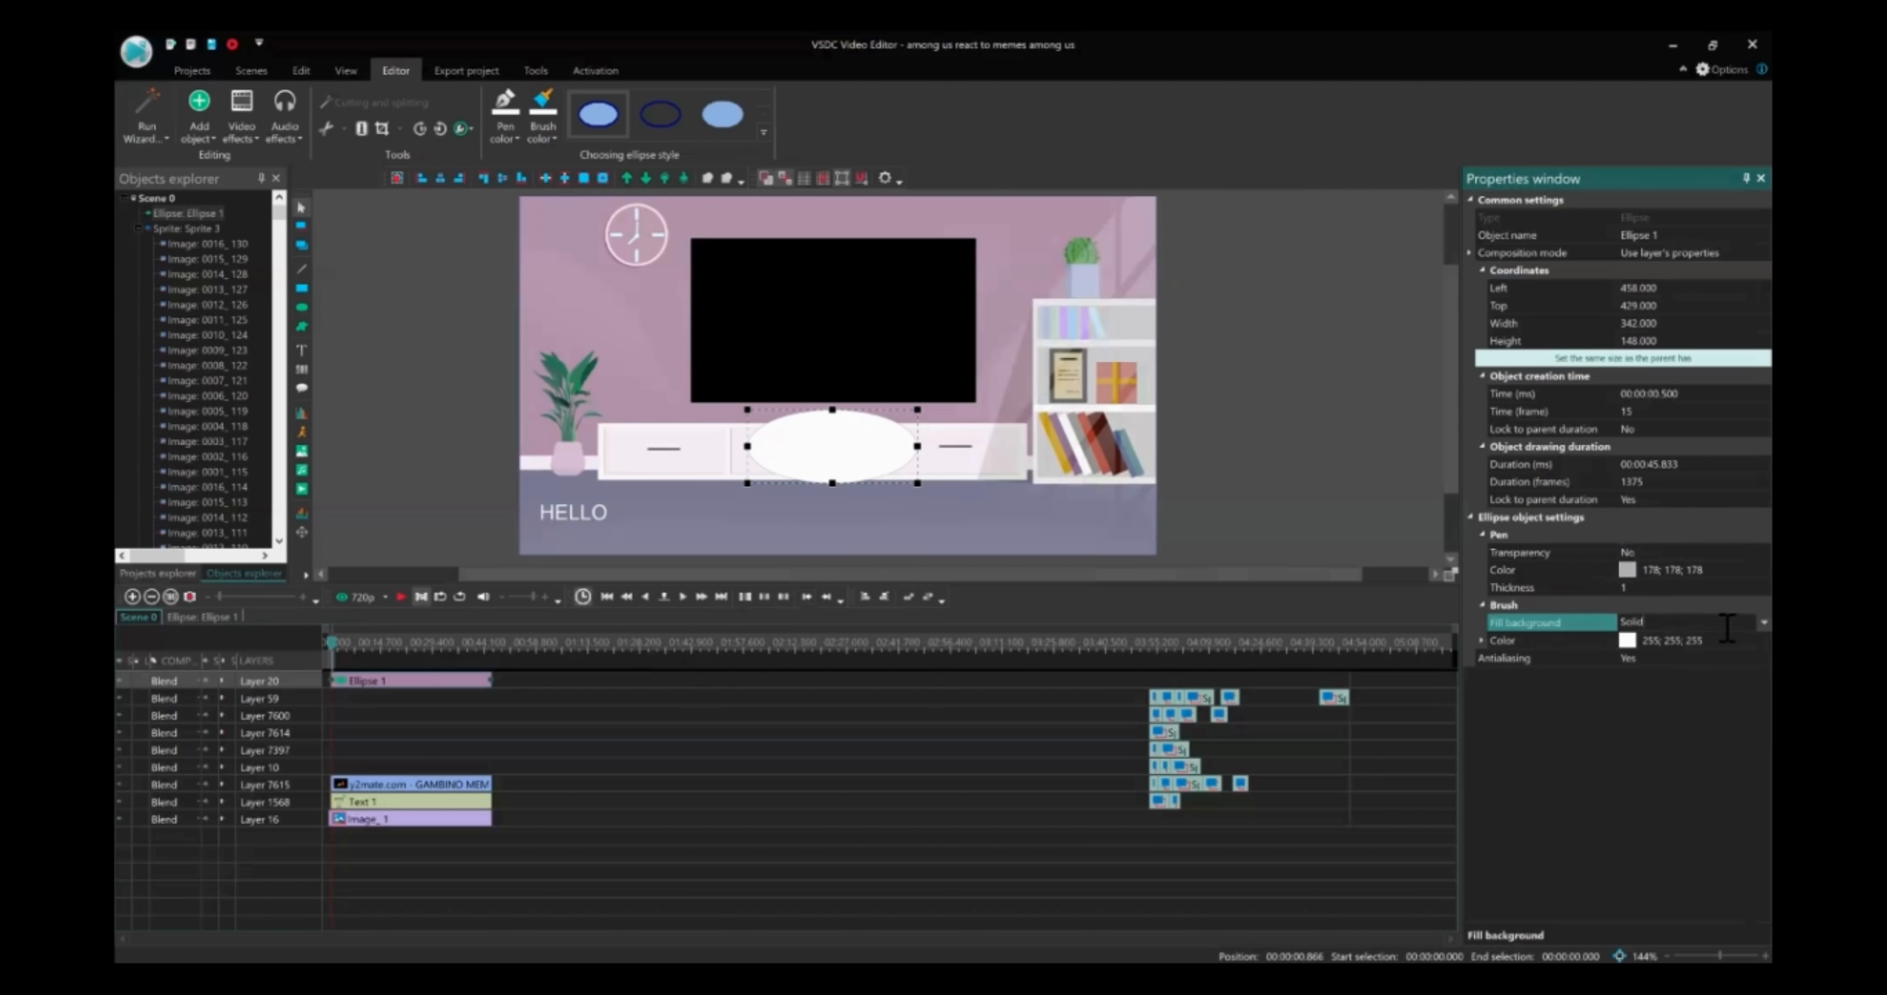
Set the ellipse's brush color to gray (178; 178; 178)
{"action": "left_click", "coordinate": [1763, 639]}
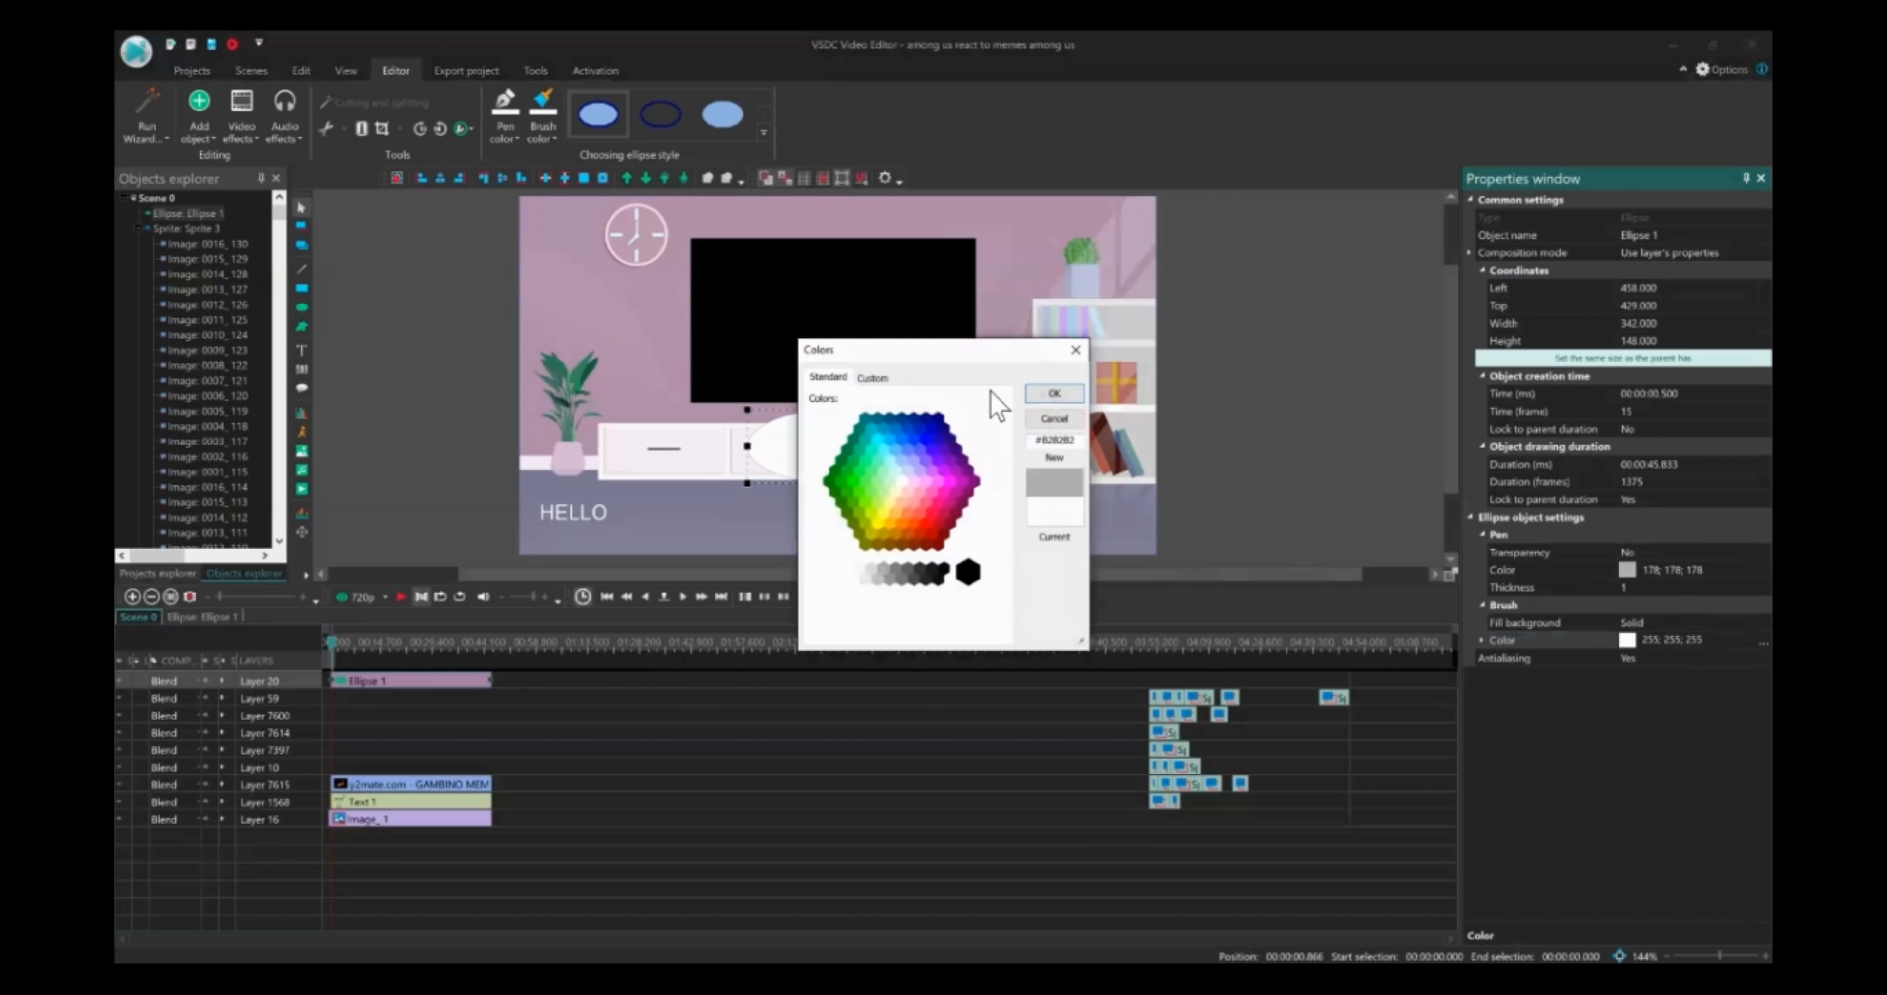
{"action": "left_click", "coordinate": [1052, 395]}
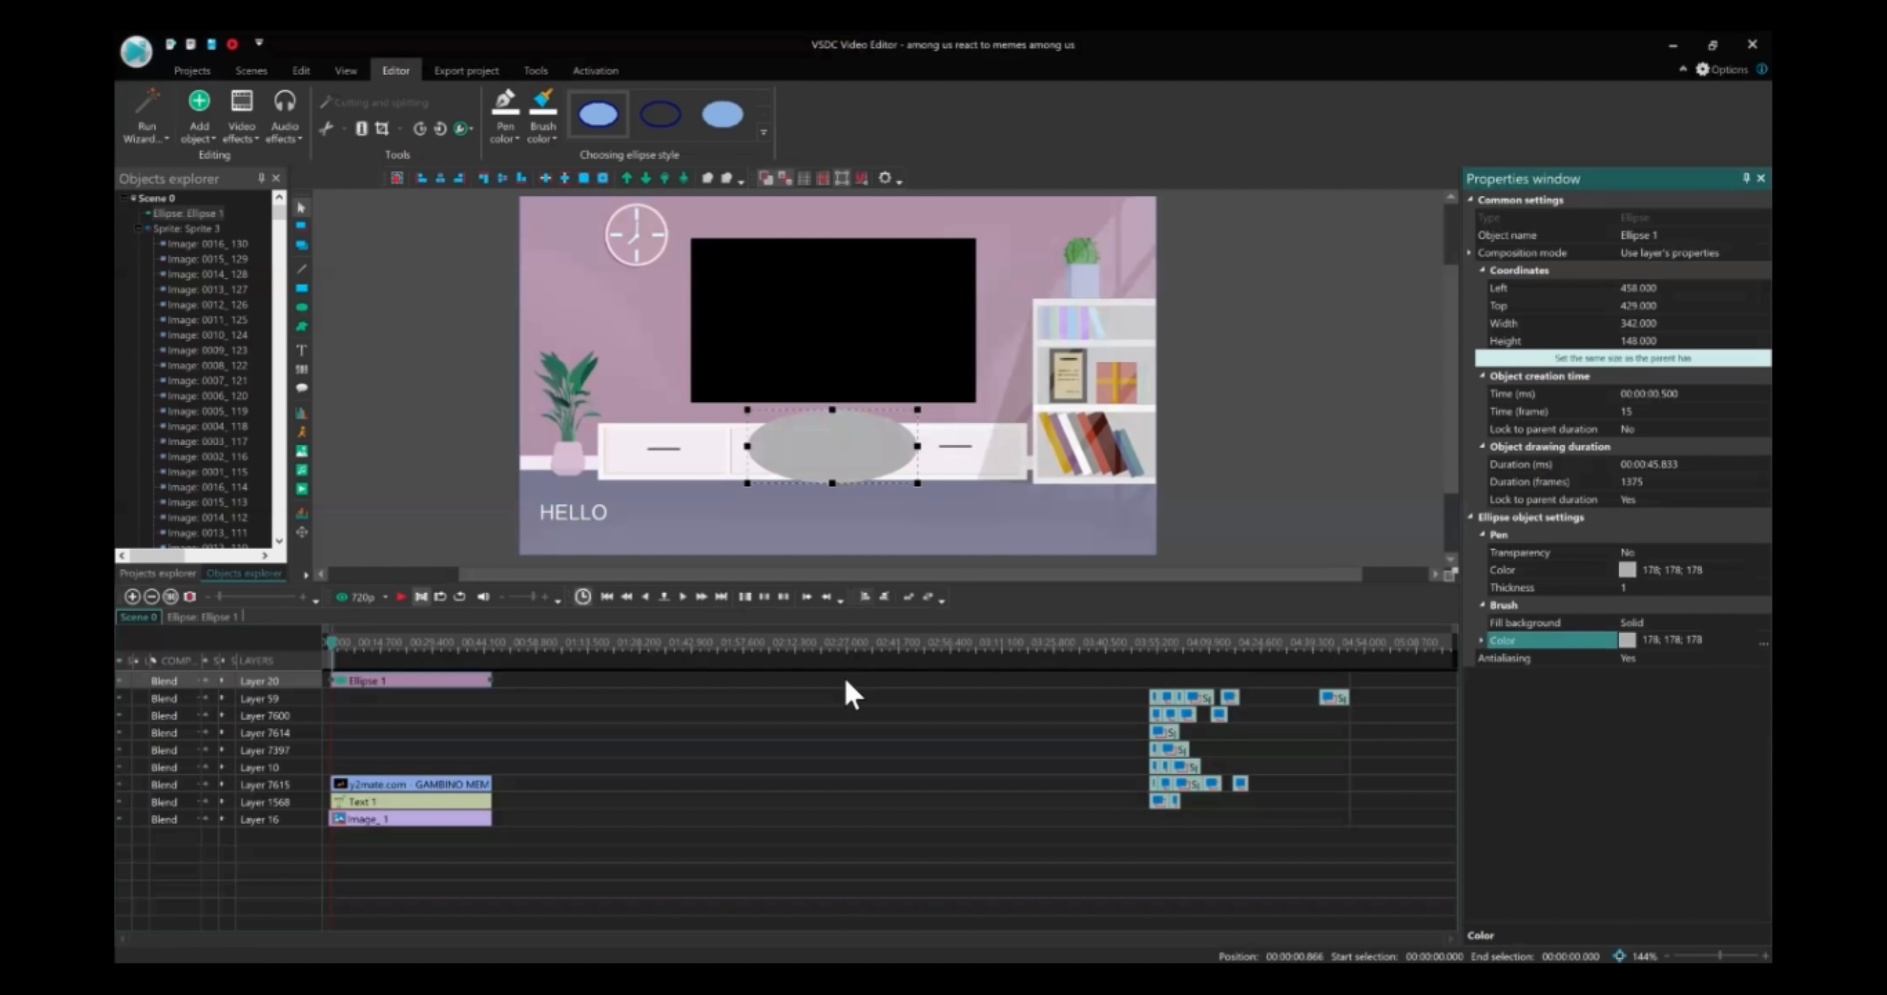
{"action": "left_click", "coordinate": [845, 679]}
{"action": "left_click", "coordinate": [801, 425]}
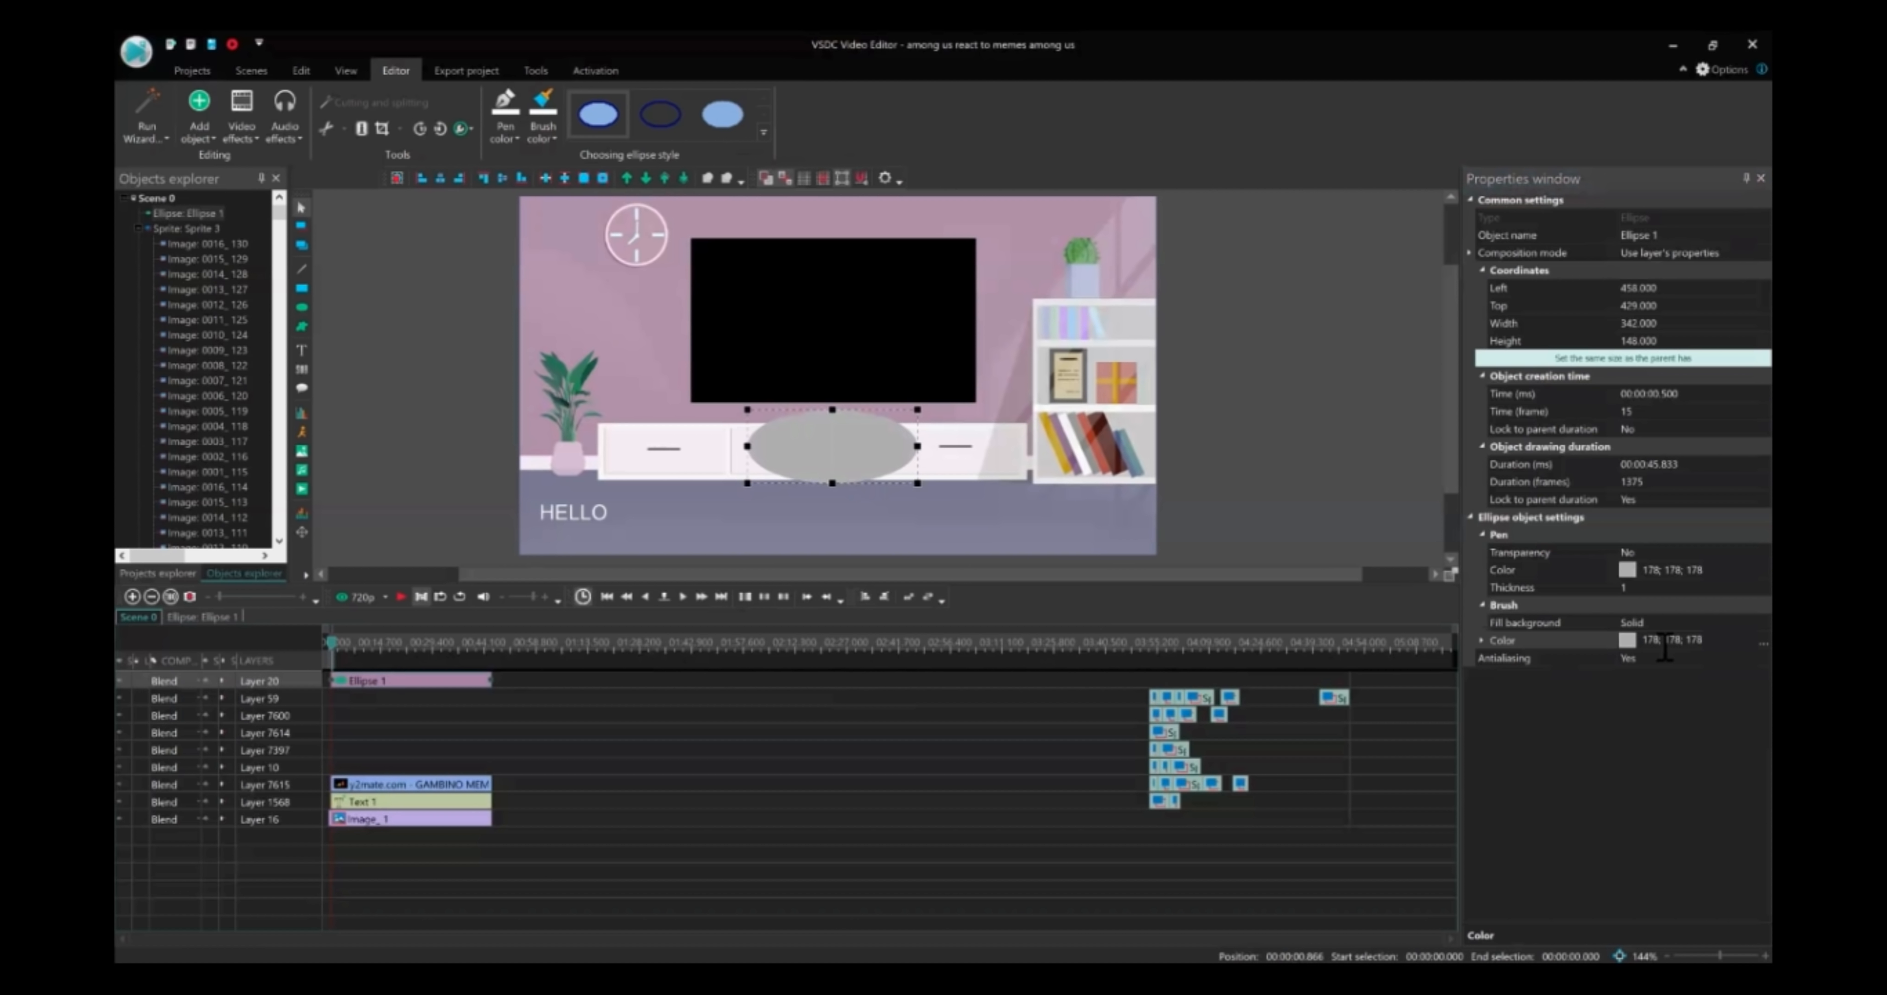
Set the ellipse's brush color to yellow (255; 255; 0)
{"action": "left_click", "coordinate": [1718, 641]}
{"action": "left_click", "coordinate": [1763, 640]}
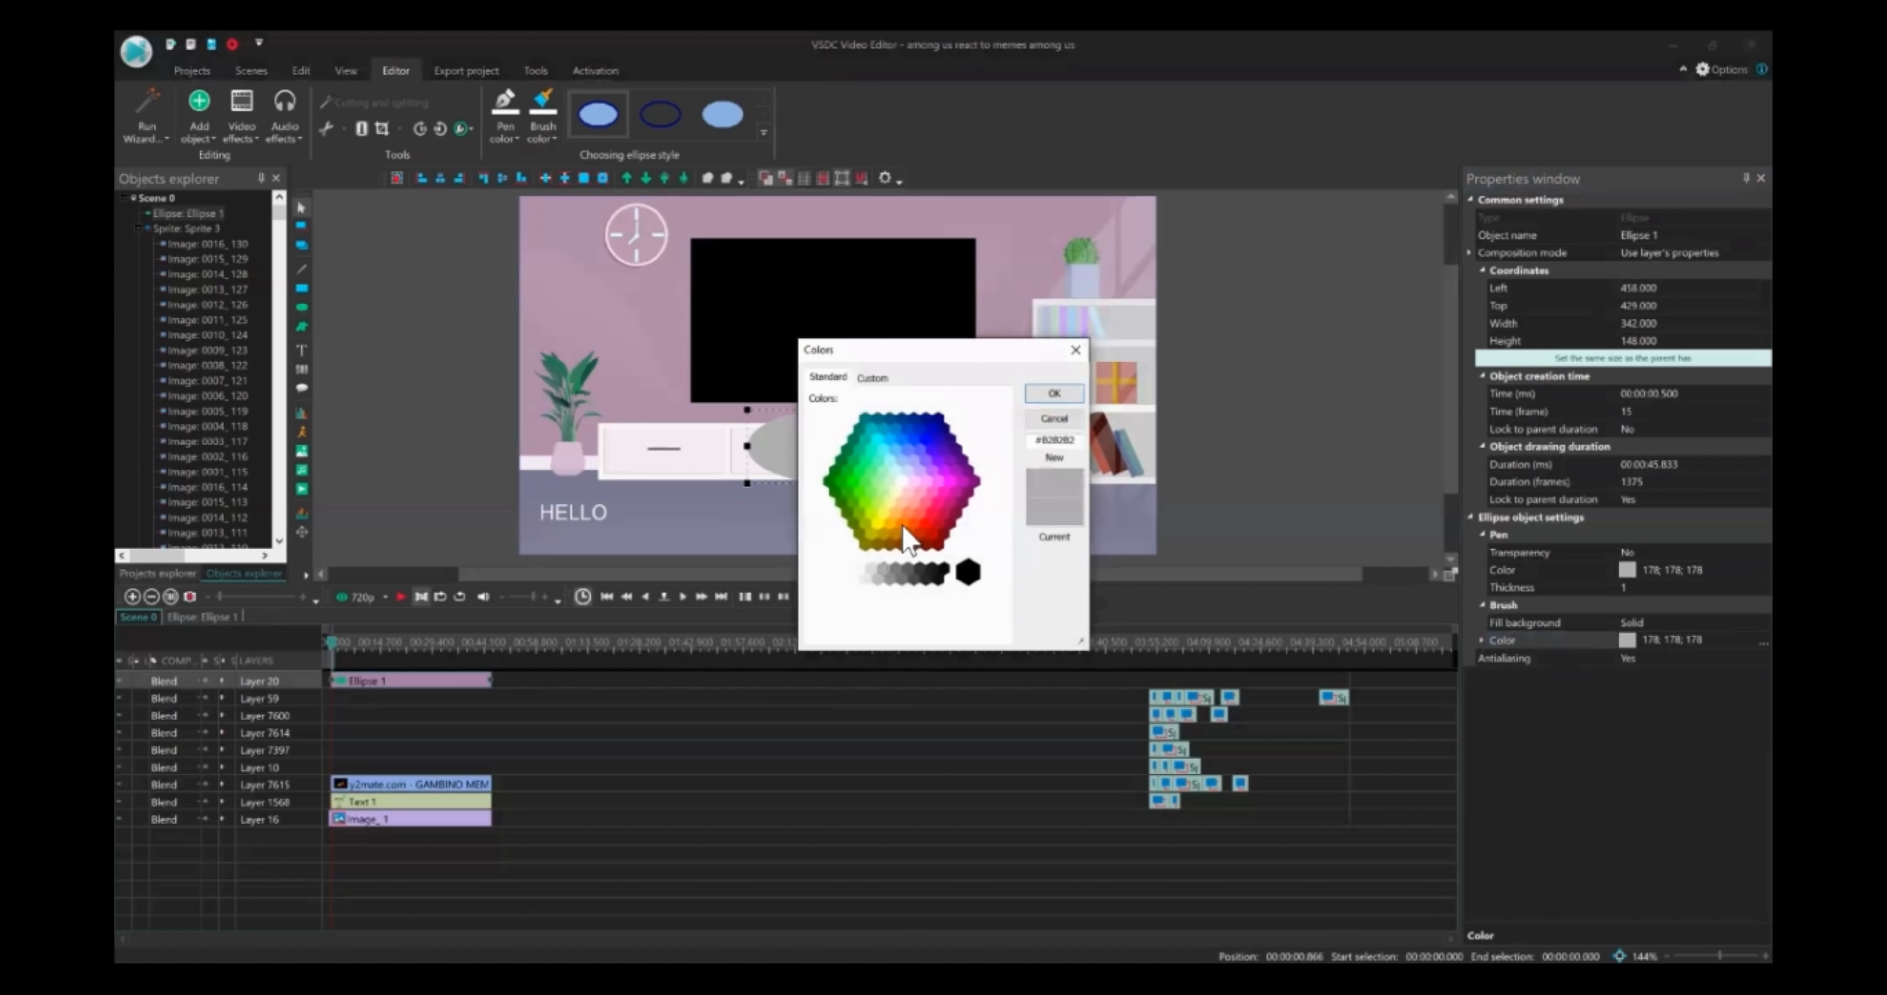
{"action": "left_click", "coordinate": [879, 521]}
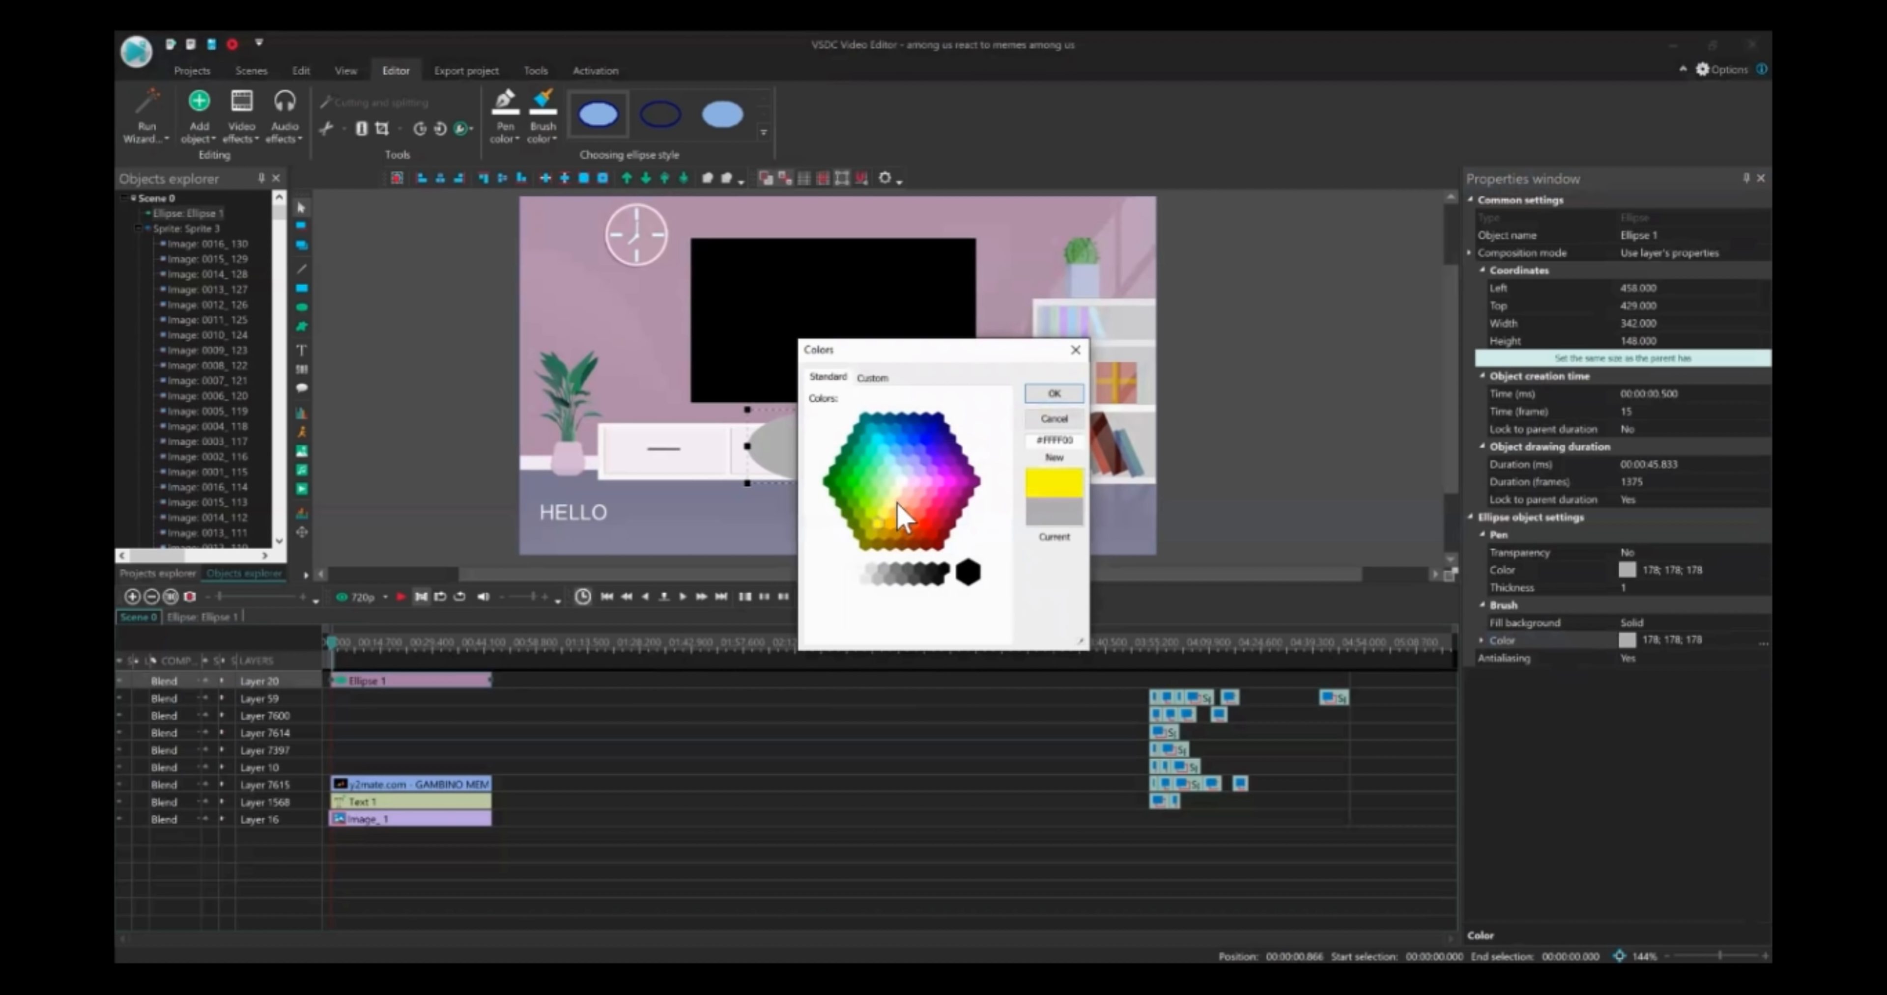
{"action": "left_click", "coordinate": [1053, 396]}
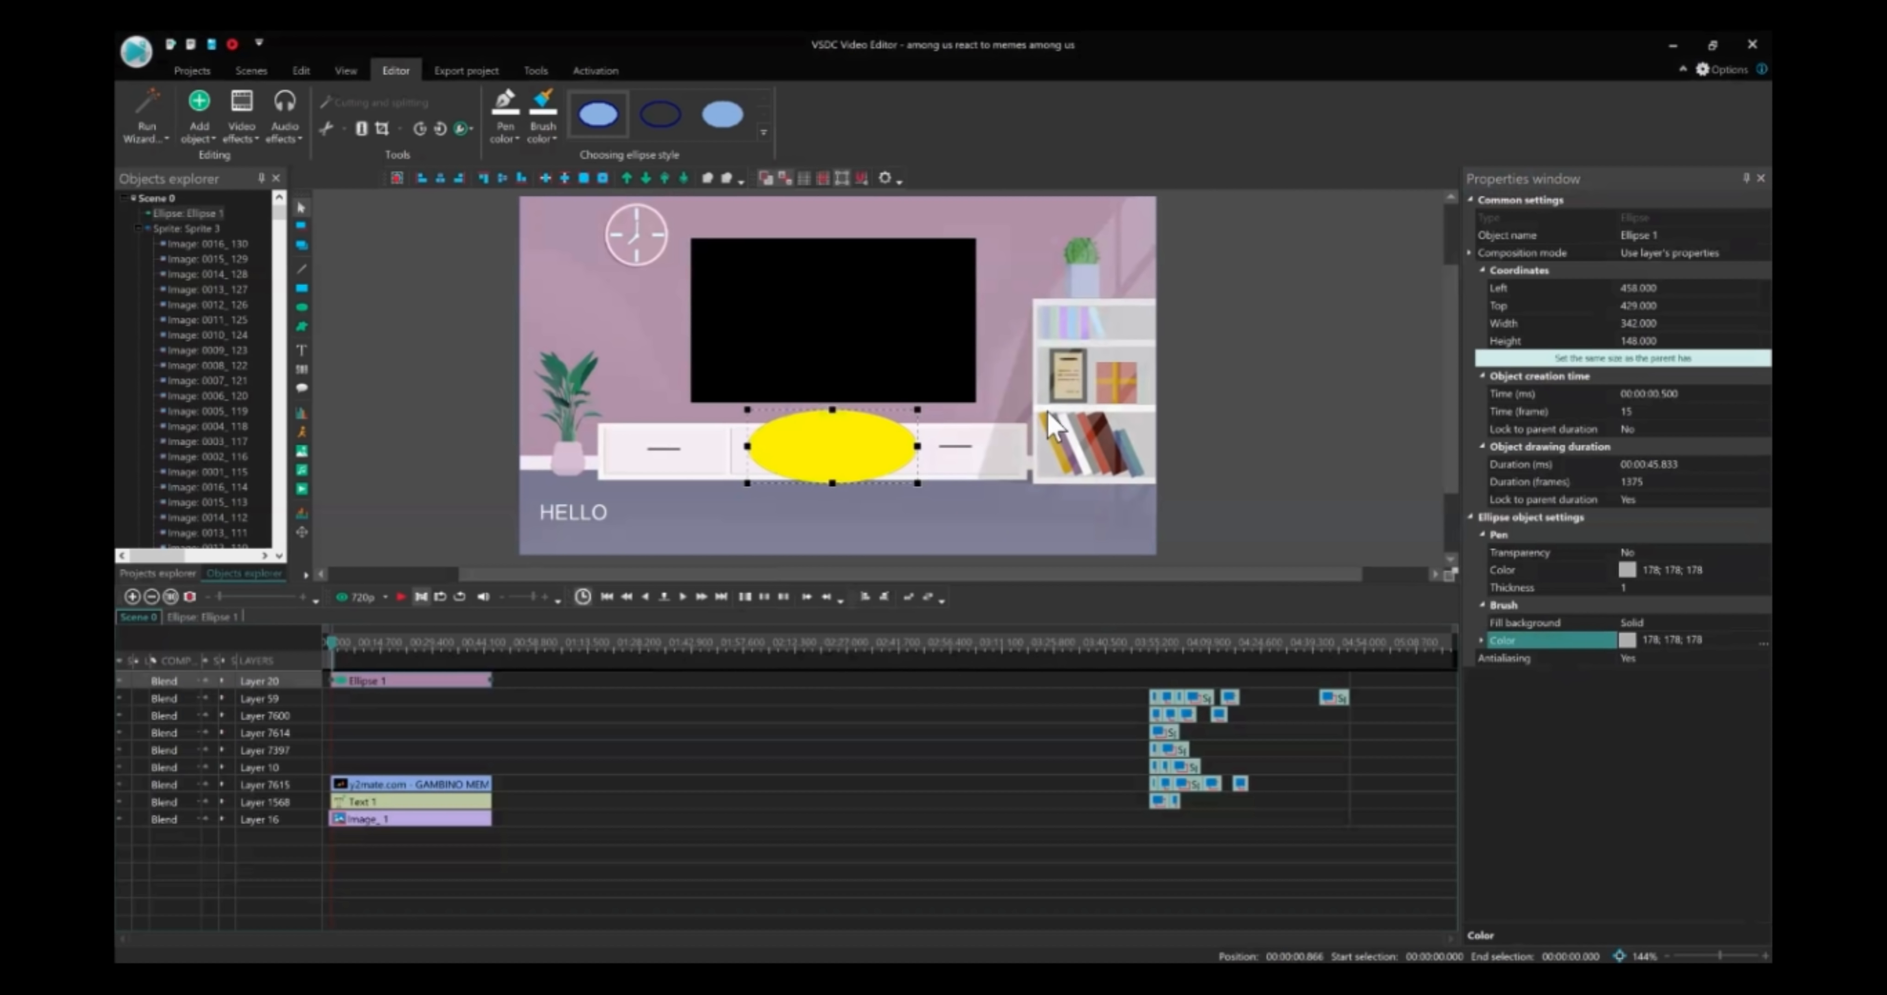
{"action": "left_click", "coordinate": [872, 701]}
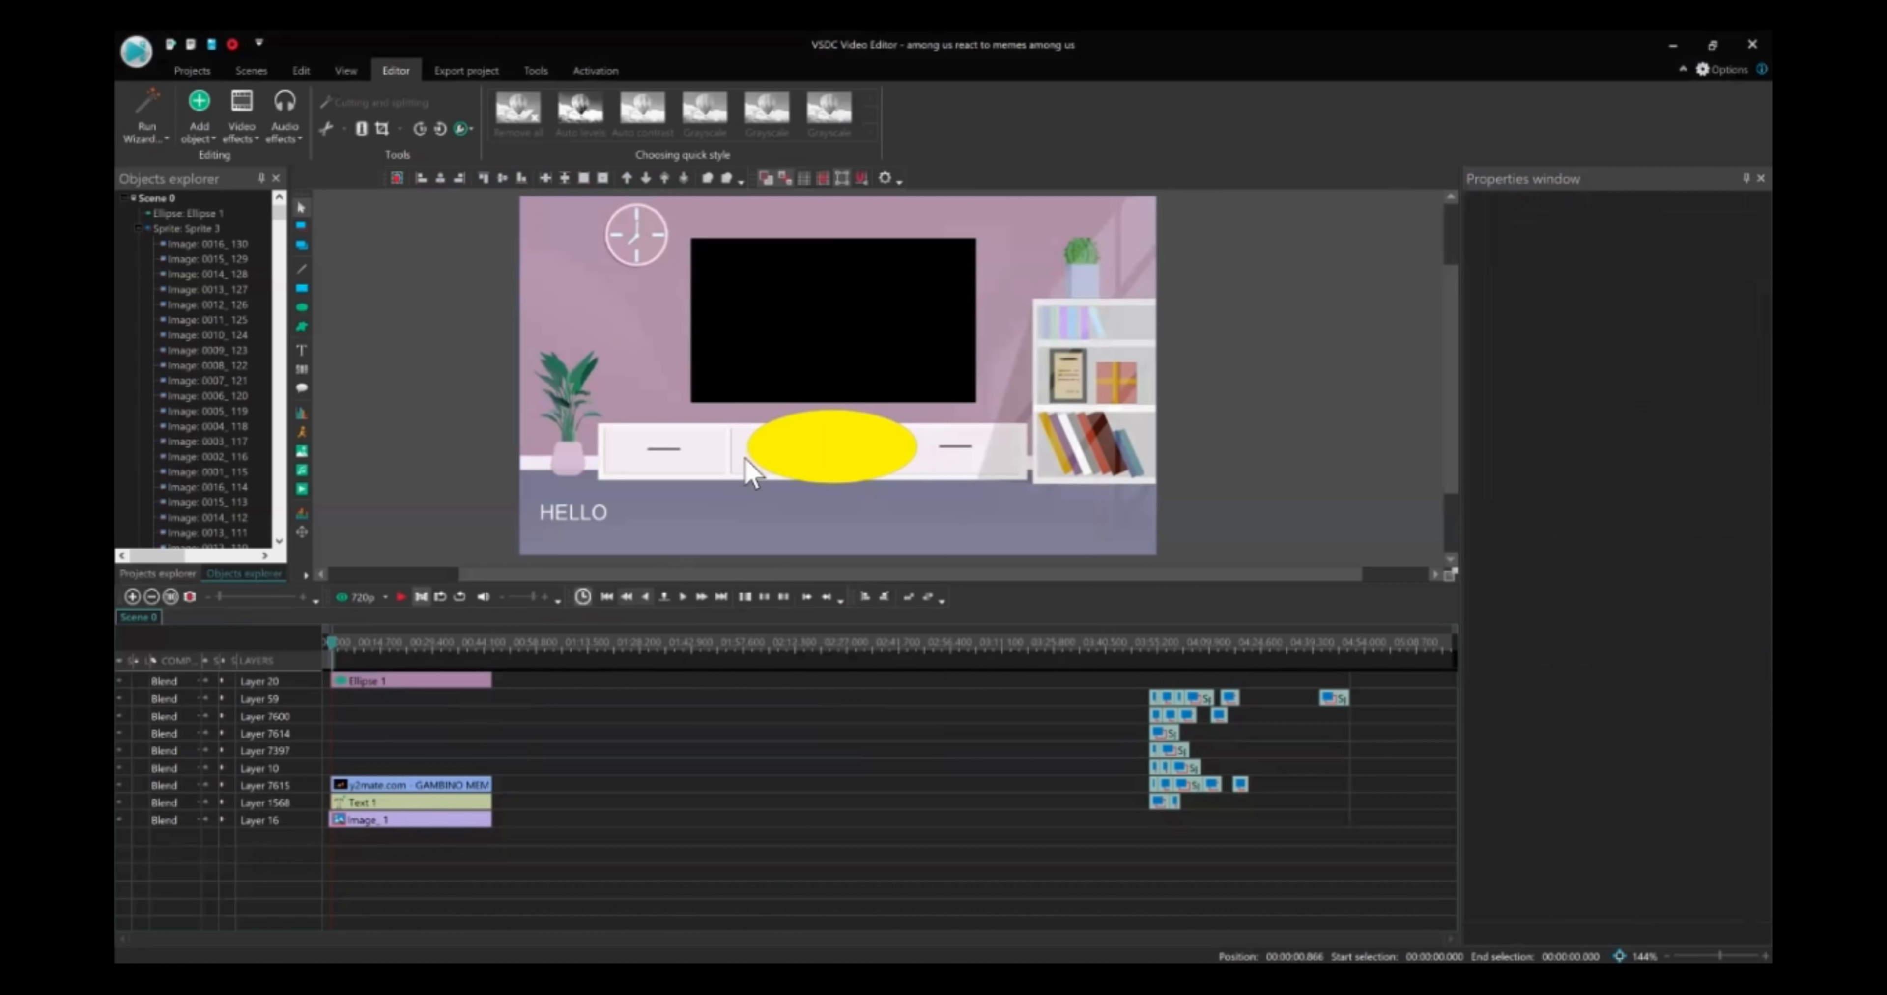
{"action": "left_click", "coordinate": [797, 449]}
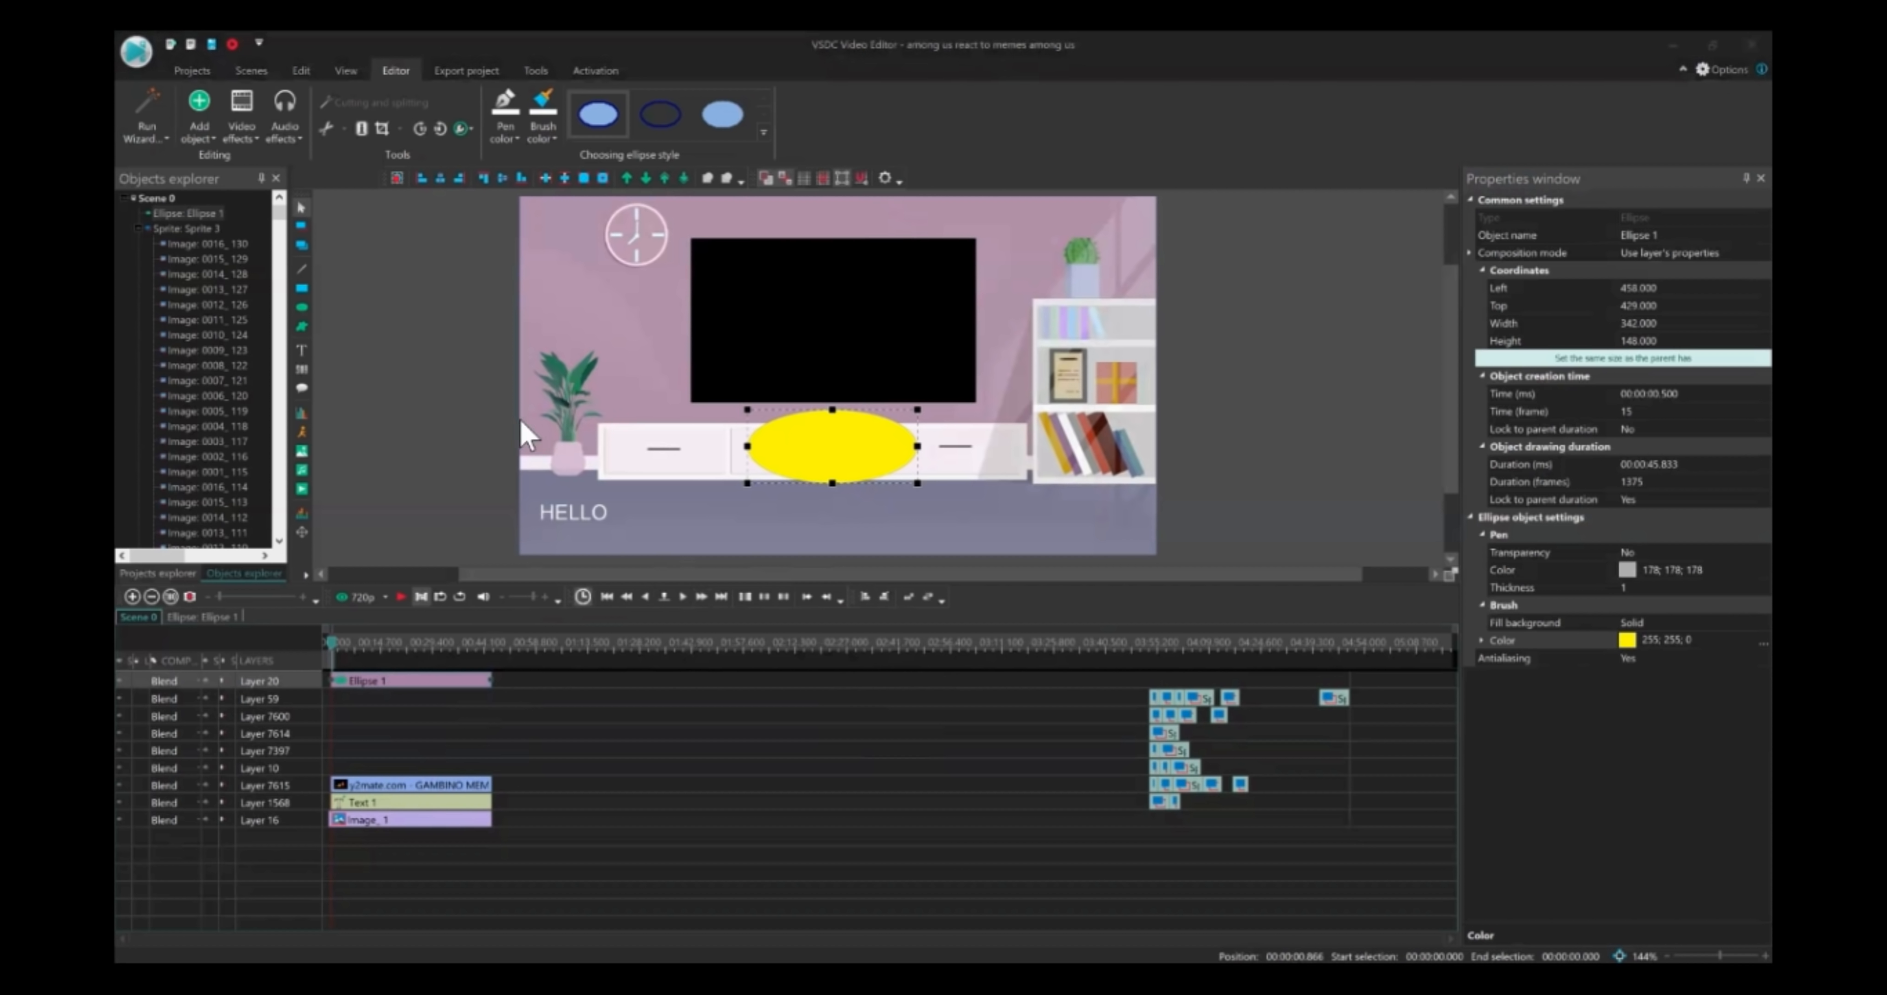
{"action": "left_click", "coordinate": [570, 693]}
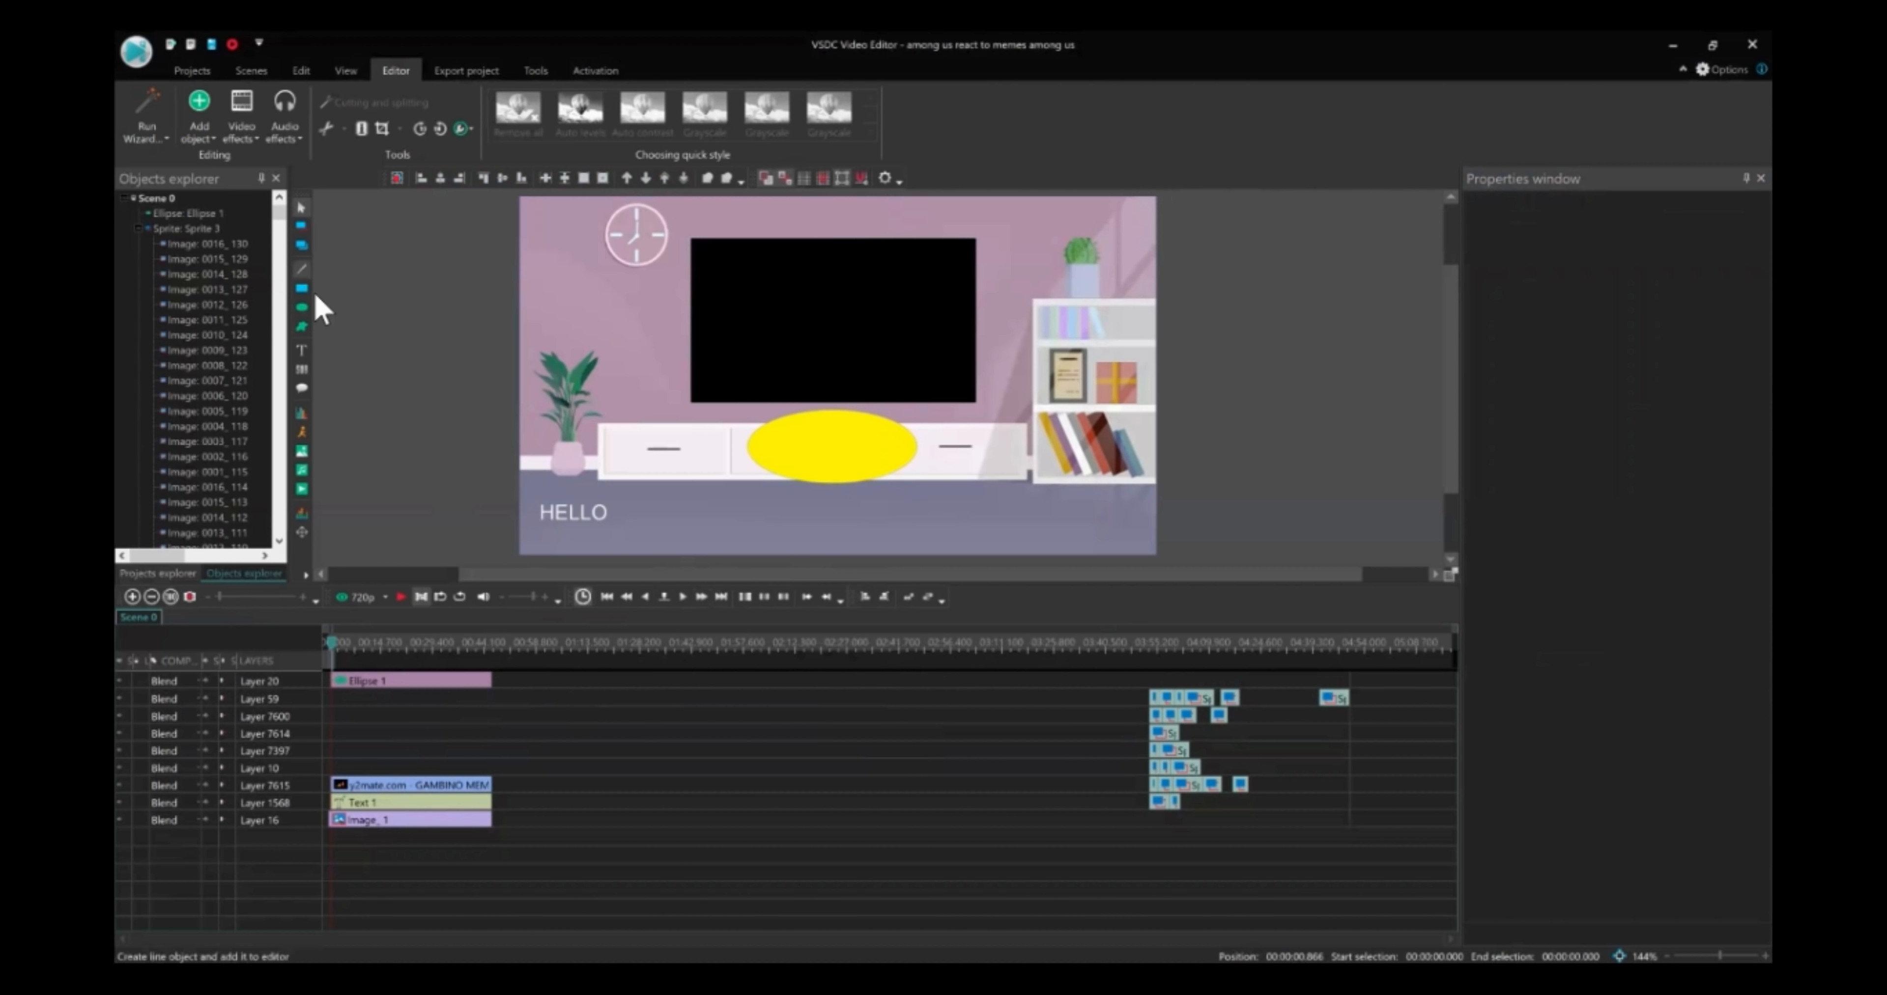
Try a tooltip about 342 × 178 px over the TV screen, starting from the cursor position, and delete it
{"action": "left_click", "coordinate": [301, 328]}
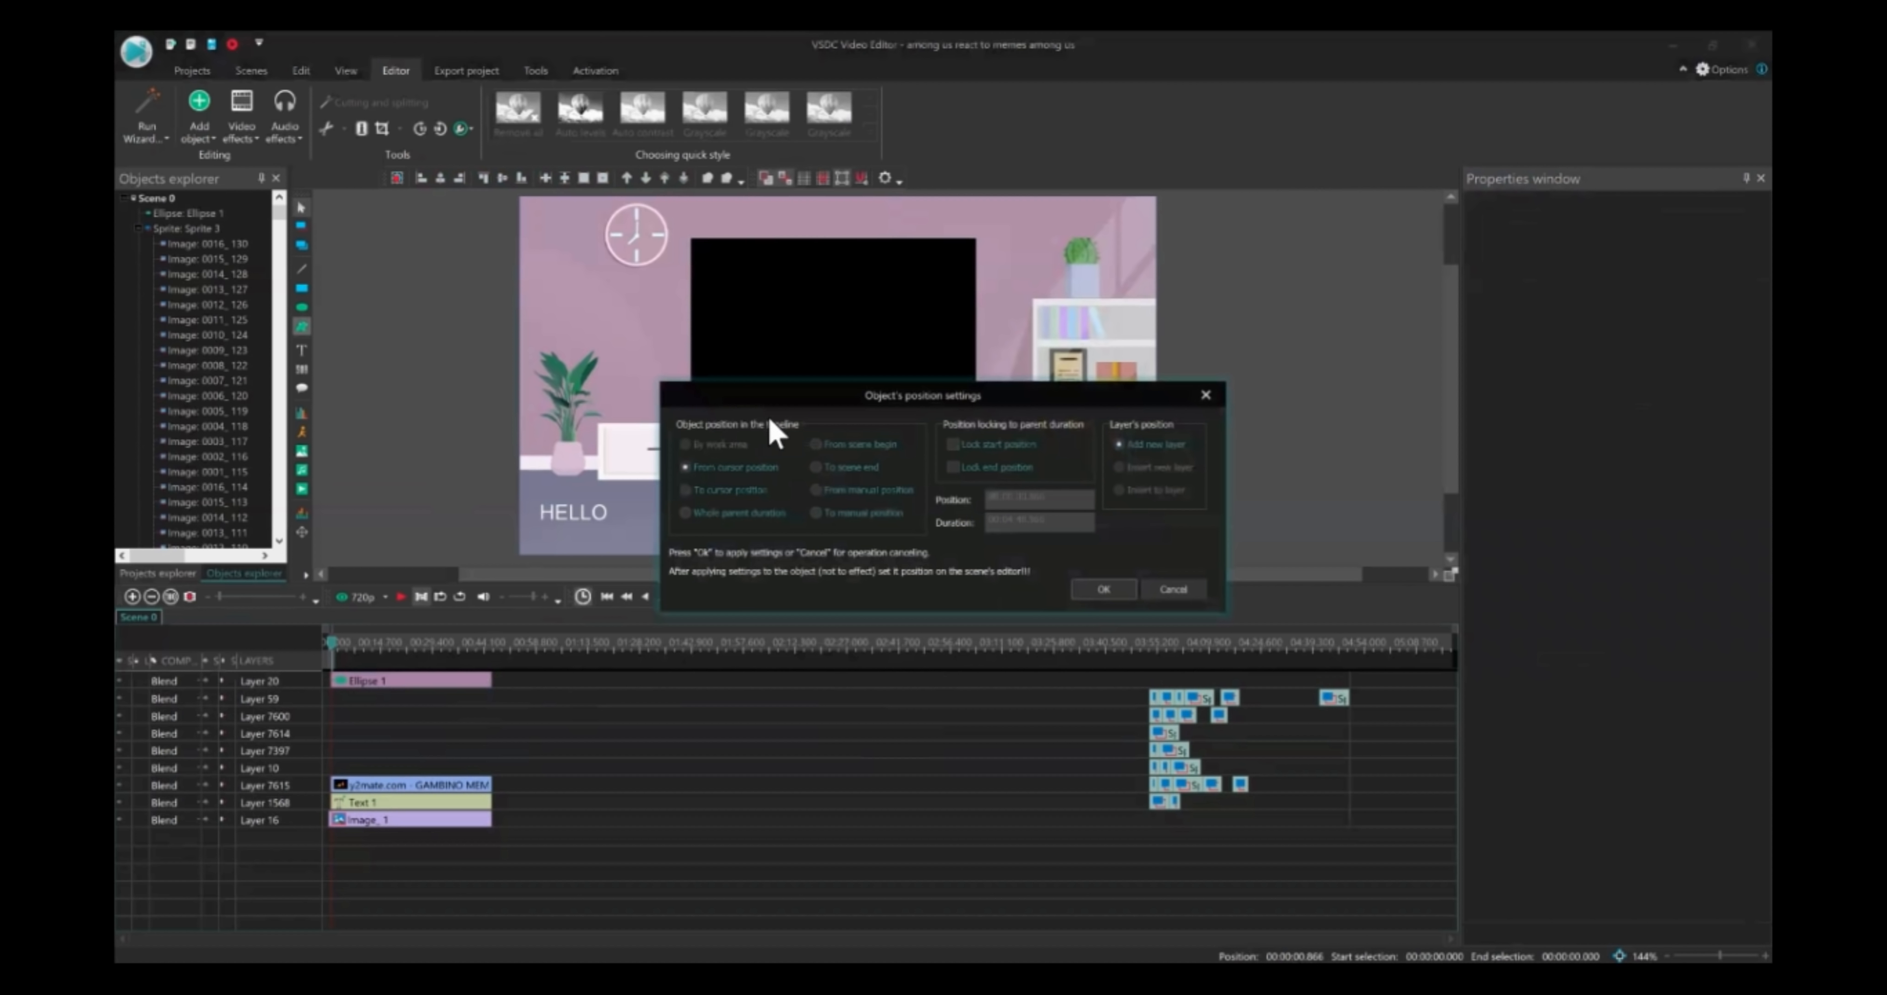
{"action": "left_click", "coordinate": [1205, 396]}
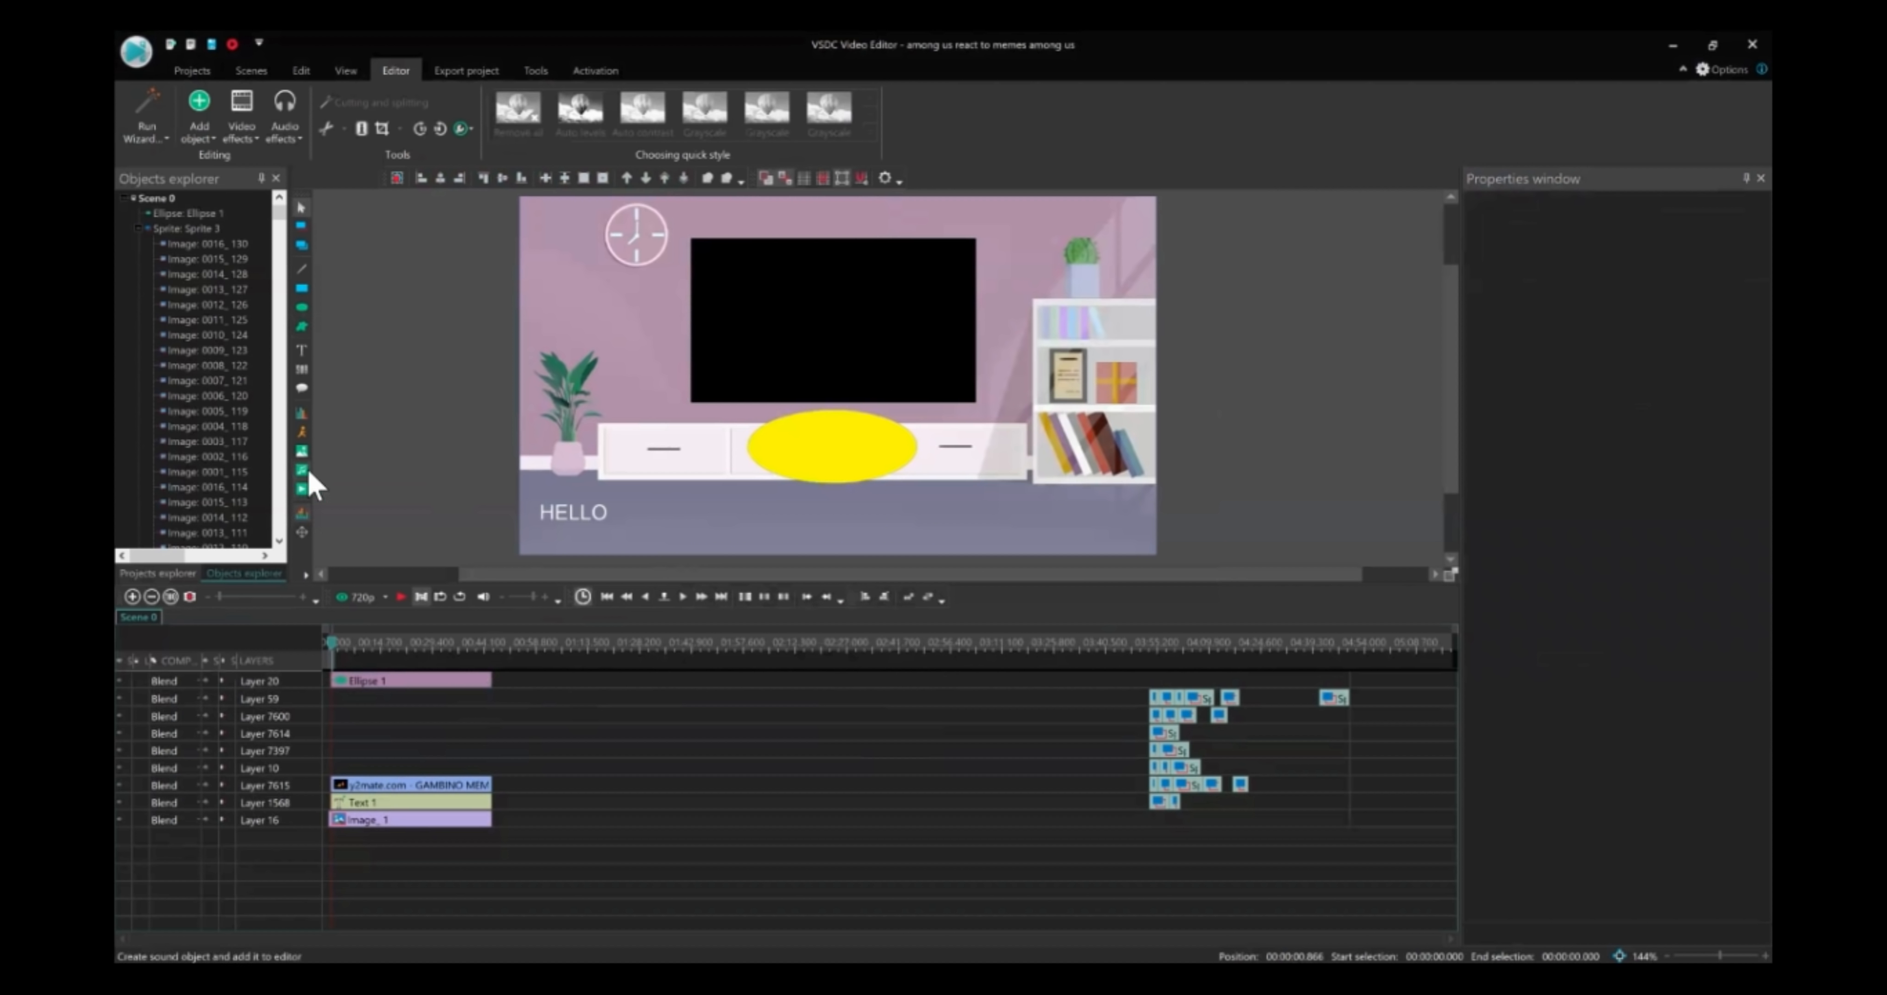
{"action": "left_click", "coordinate": [303, 388]}
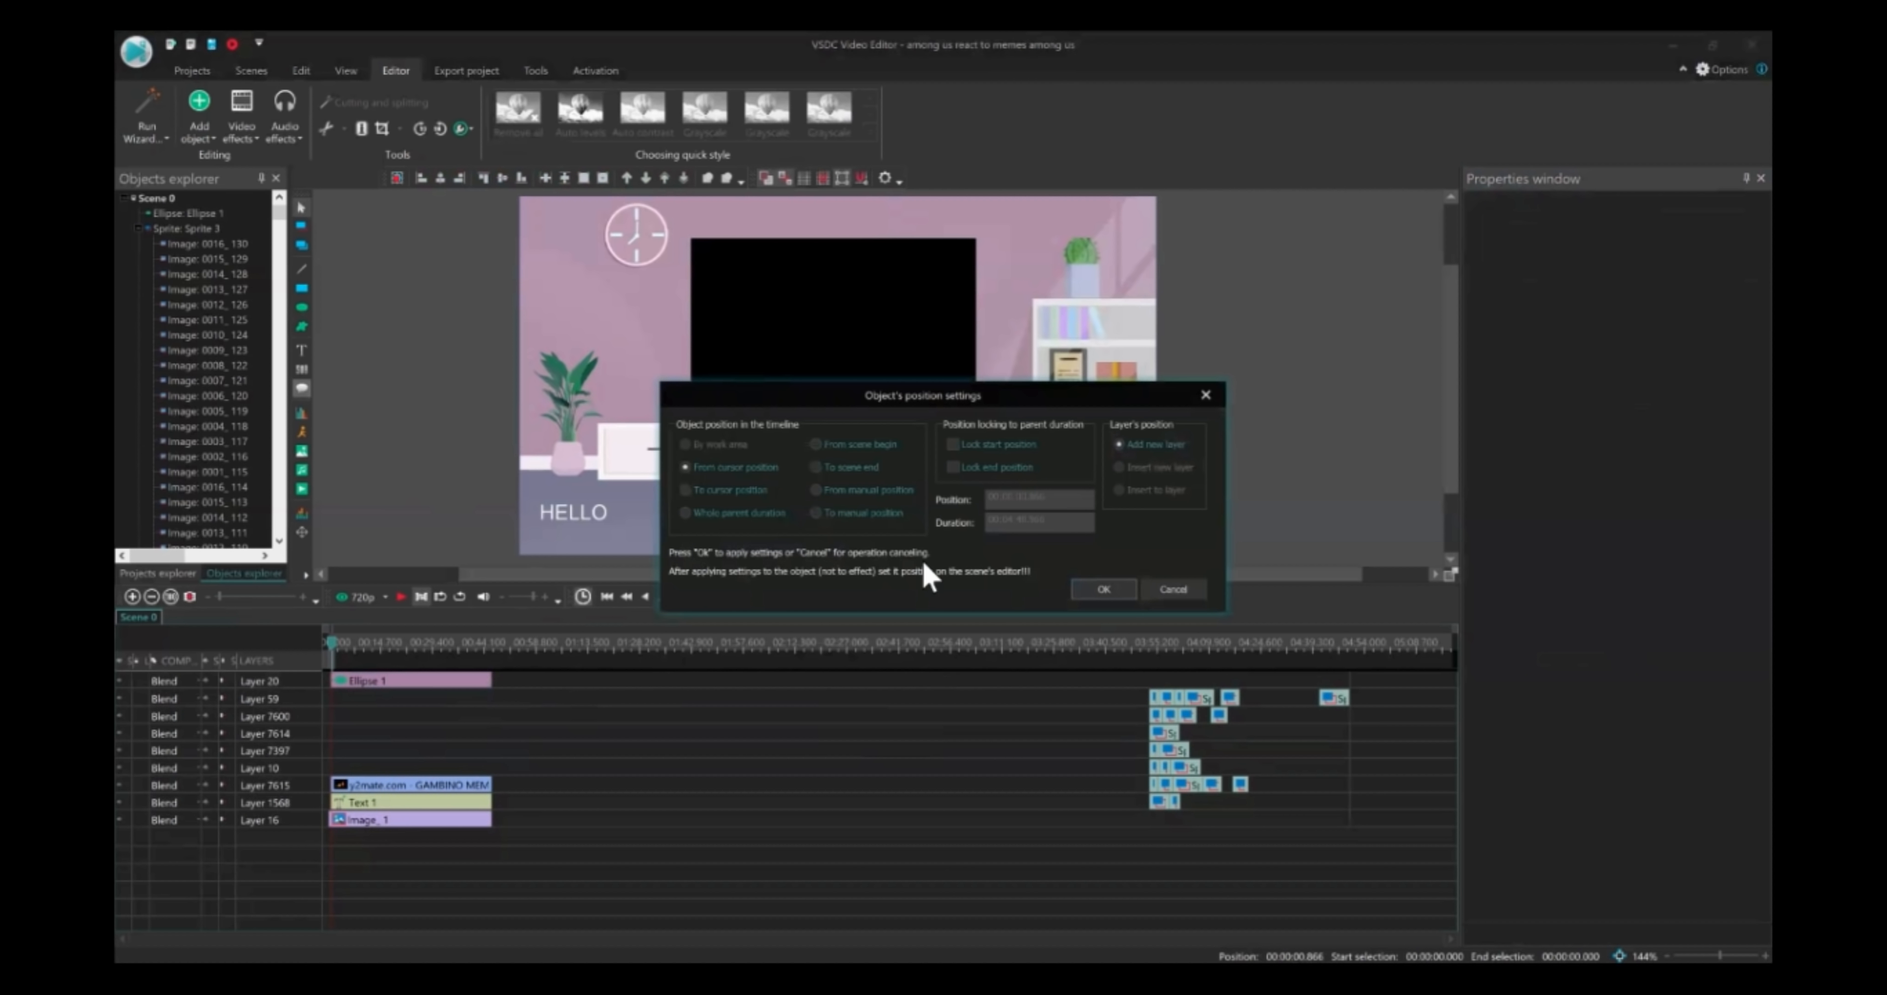
{"action": "left_click", "coordinate": [1098, 589]}
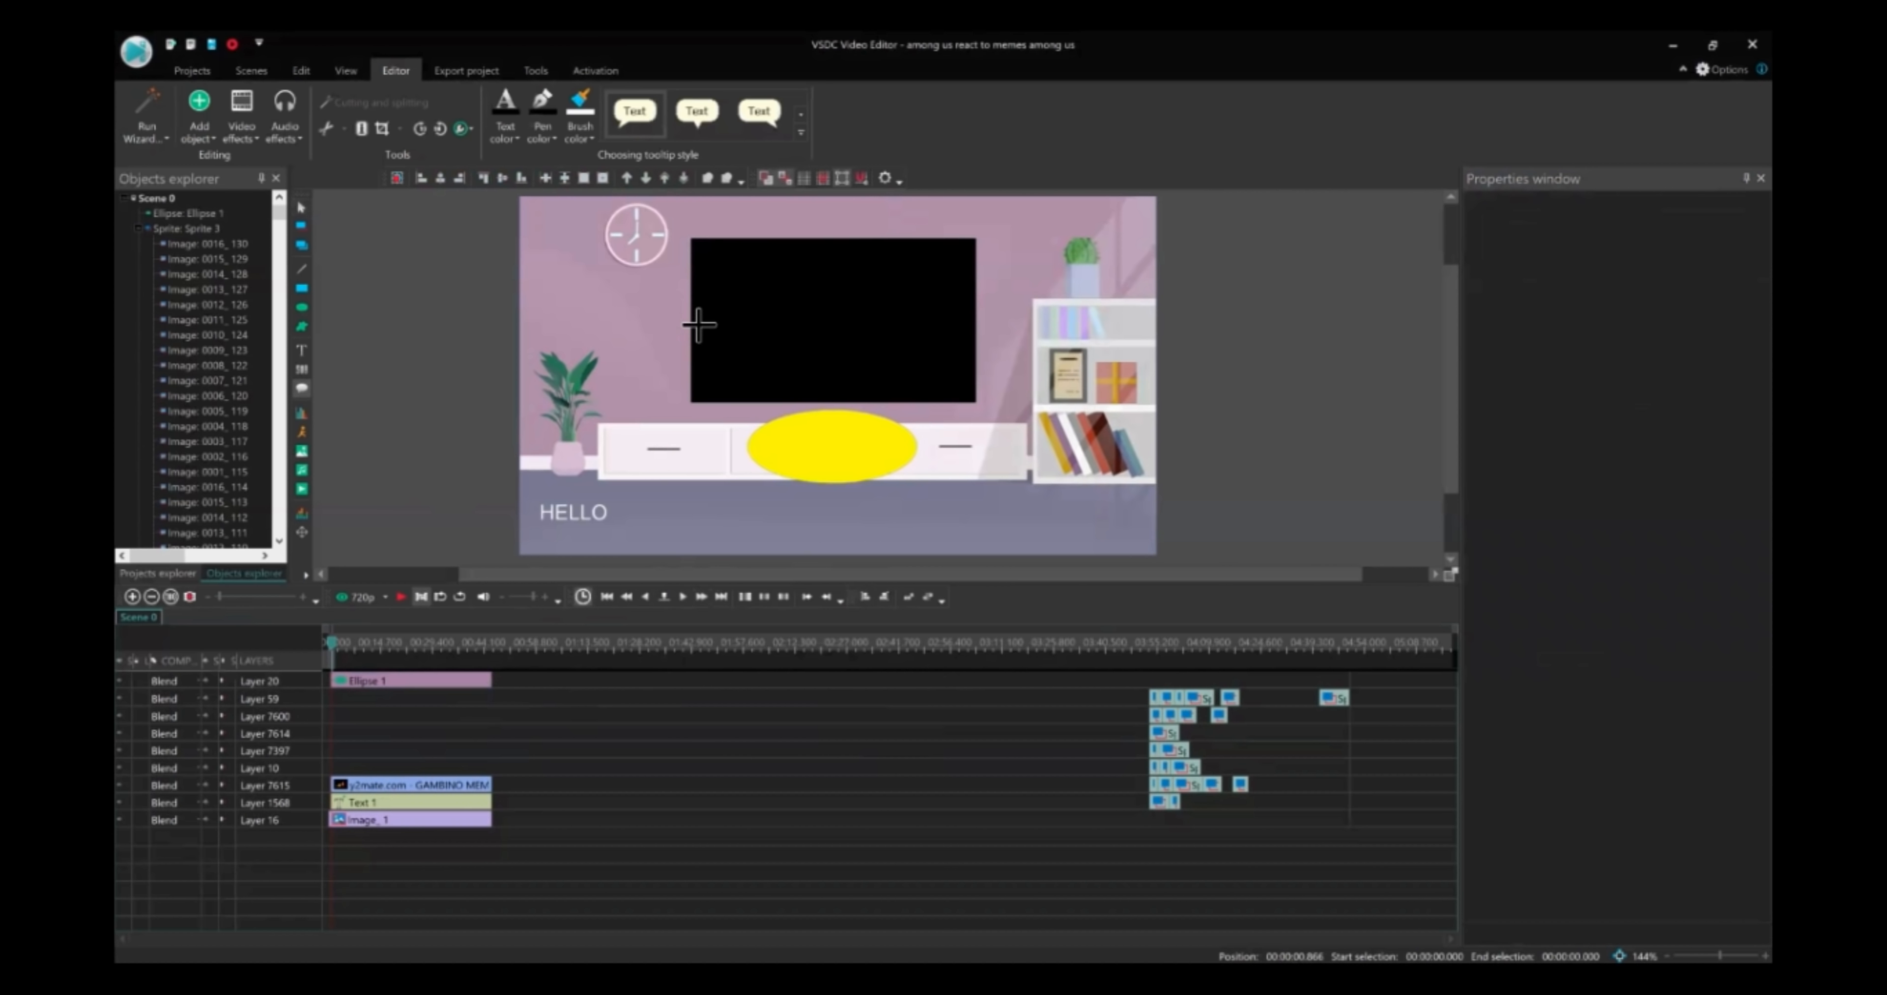
{"action": "left_click_drag", "start_coordinate": [758, 269], "coordinate": [929, 358]}
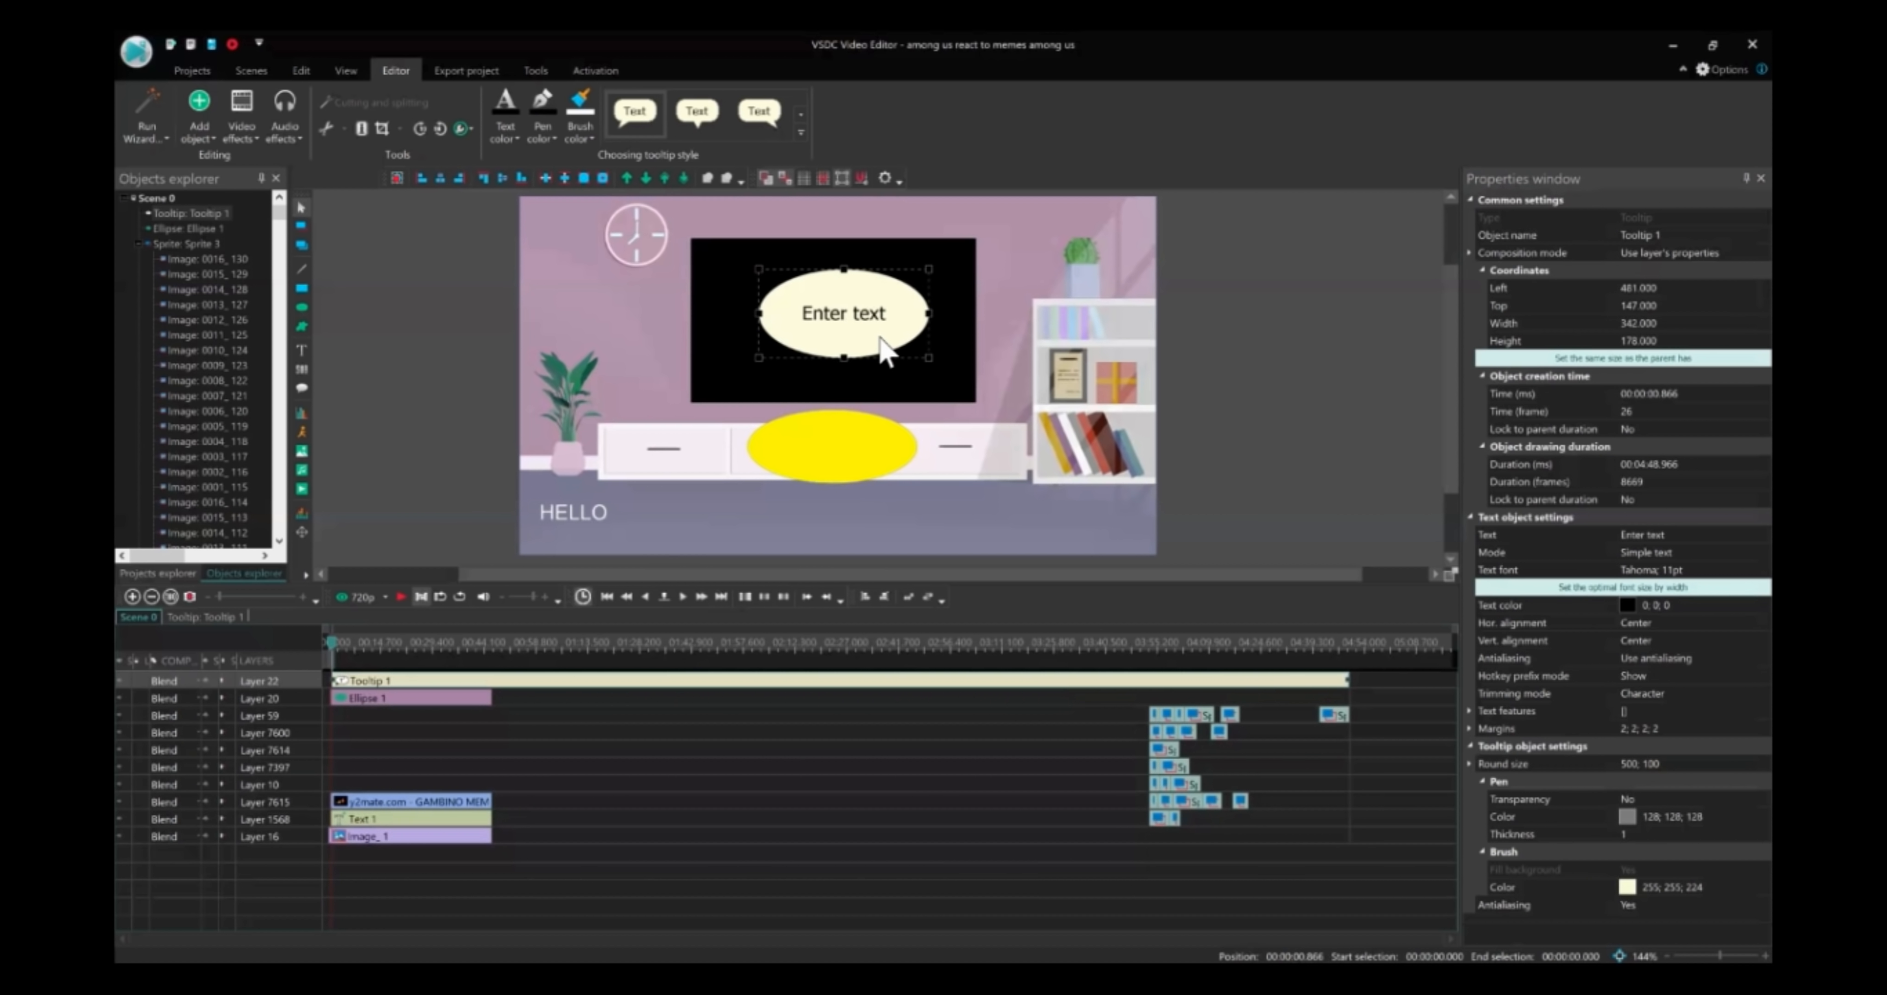
{"action": "key", "text": "Delete"}
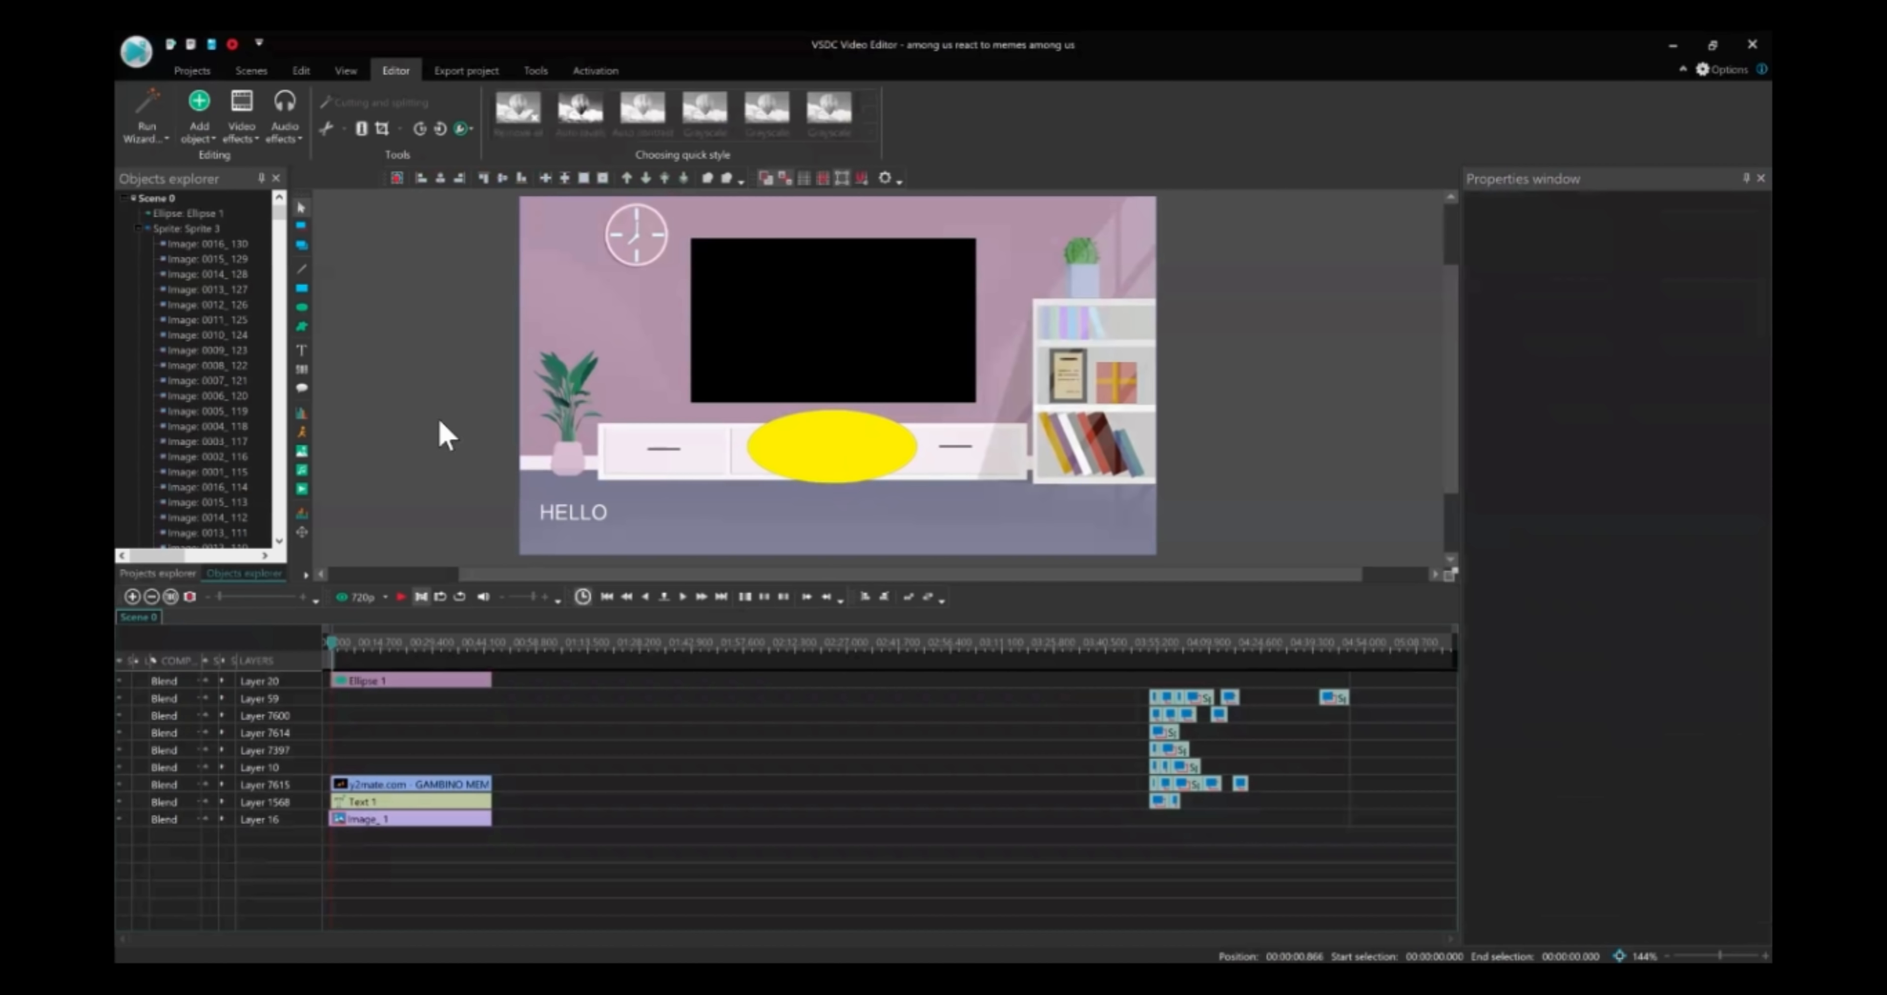
Set the yellow ellipse's pen transparency to Yes
{"action": "left_click", "coordinate": [863, 452]}
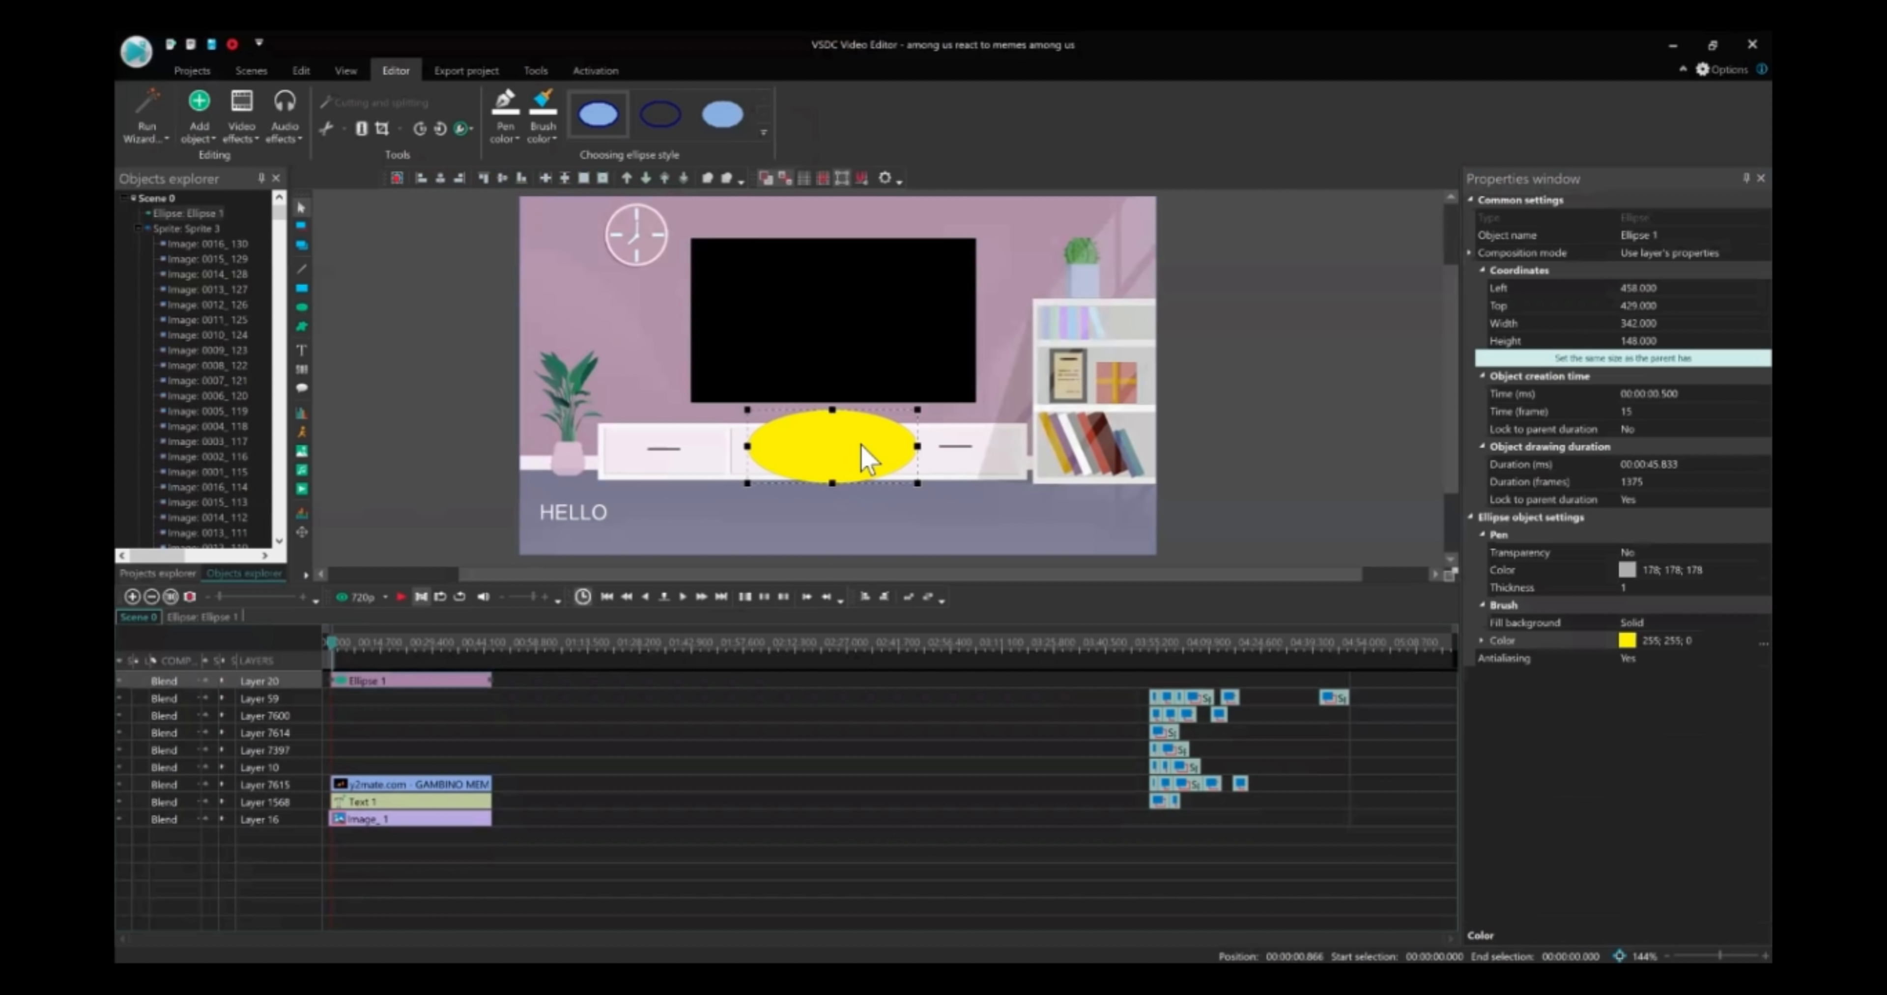
{"action": "left_click", "coordinate": [1718, 553]}
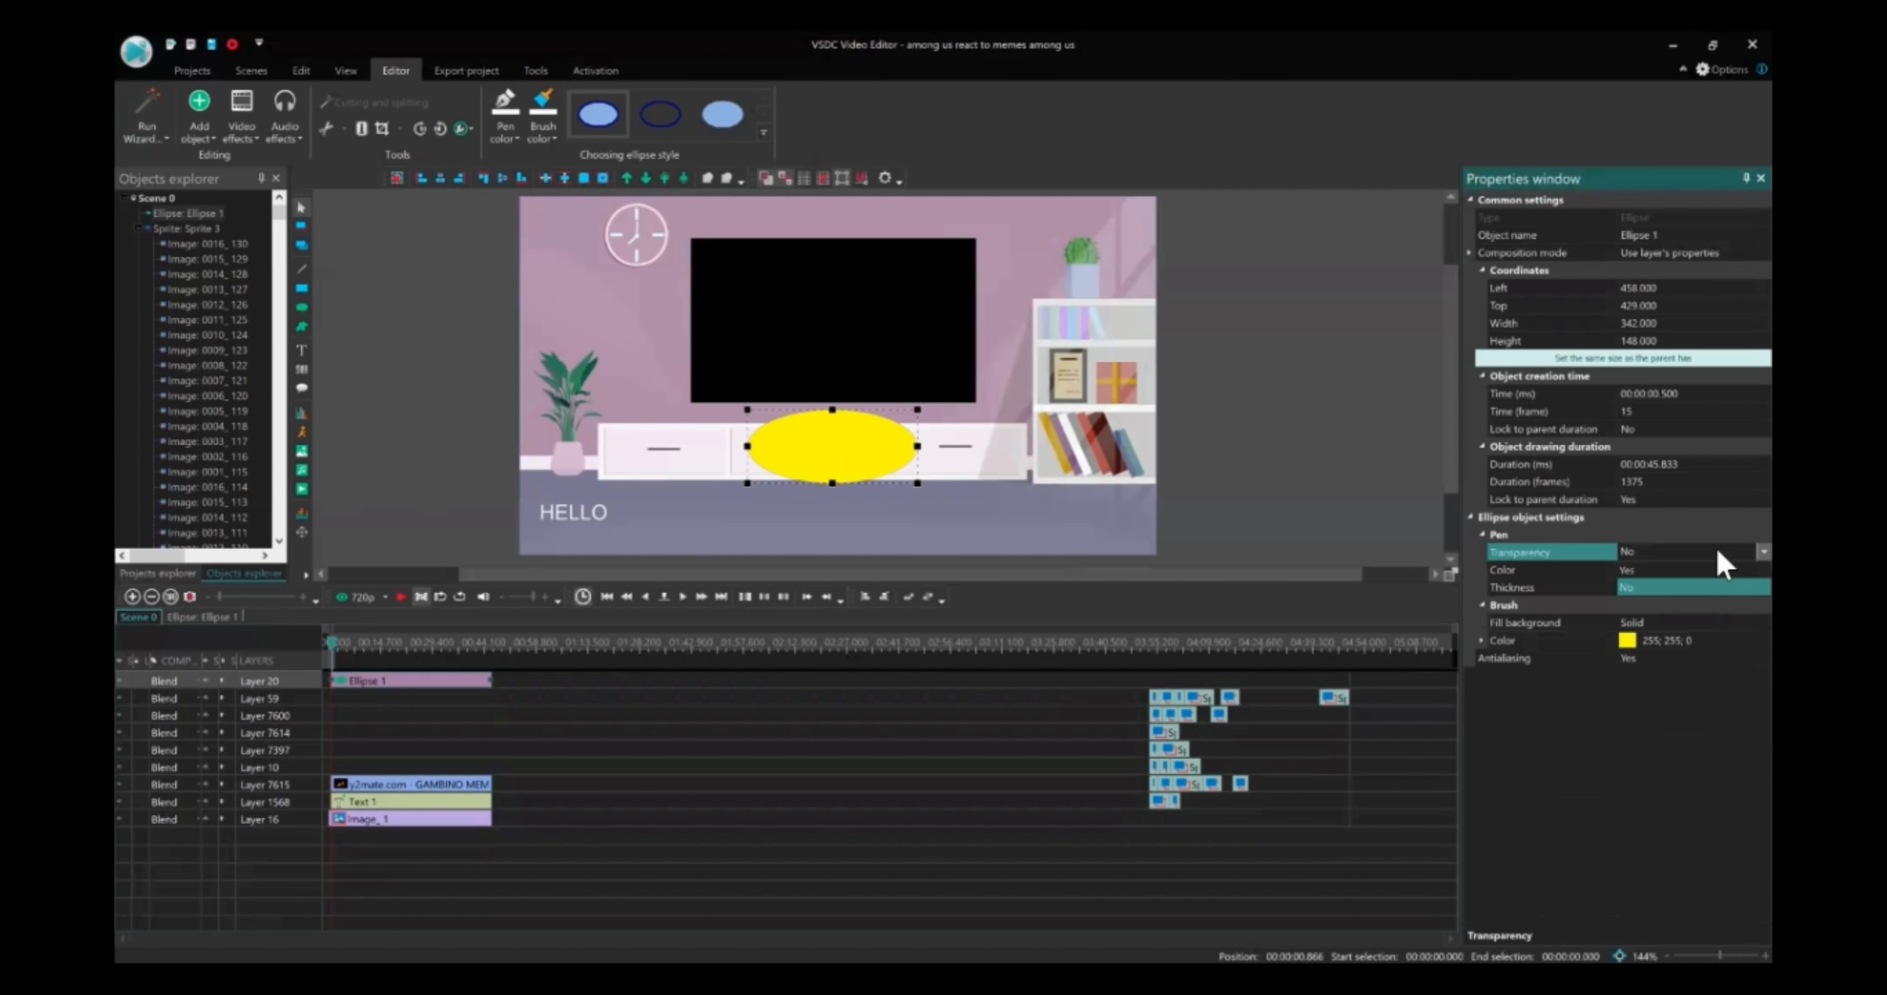
{"action": "left_click", "coordinate": [1678, 570]}
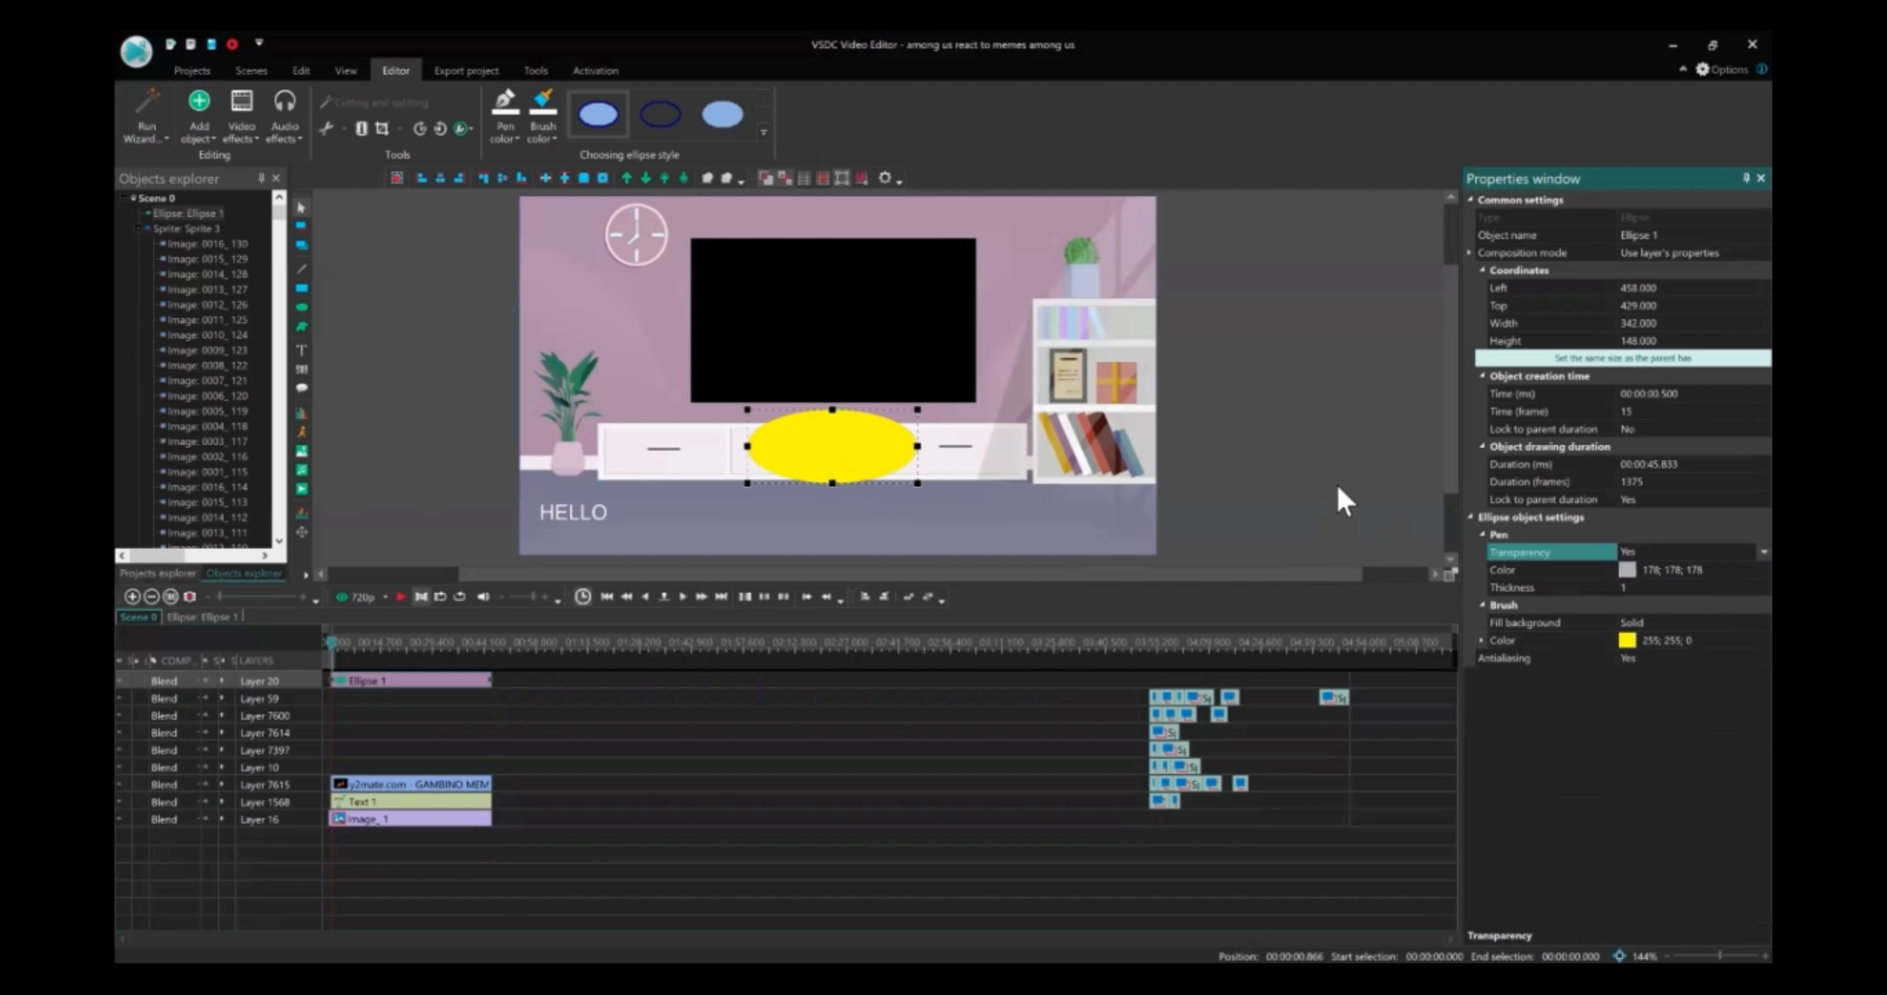
{"action": "left_click", "coordinate": [1183, 435]}
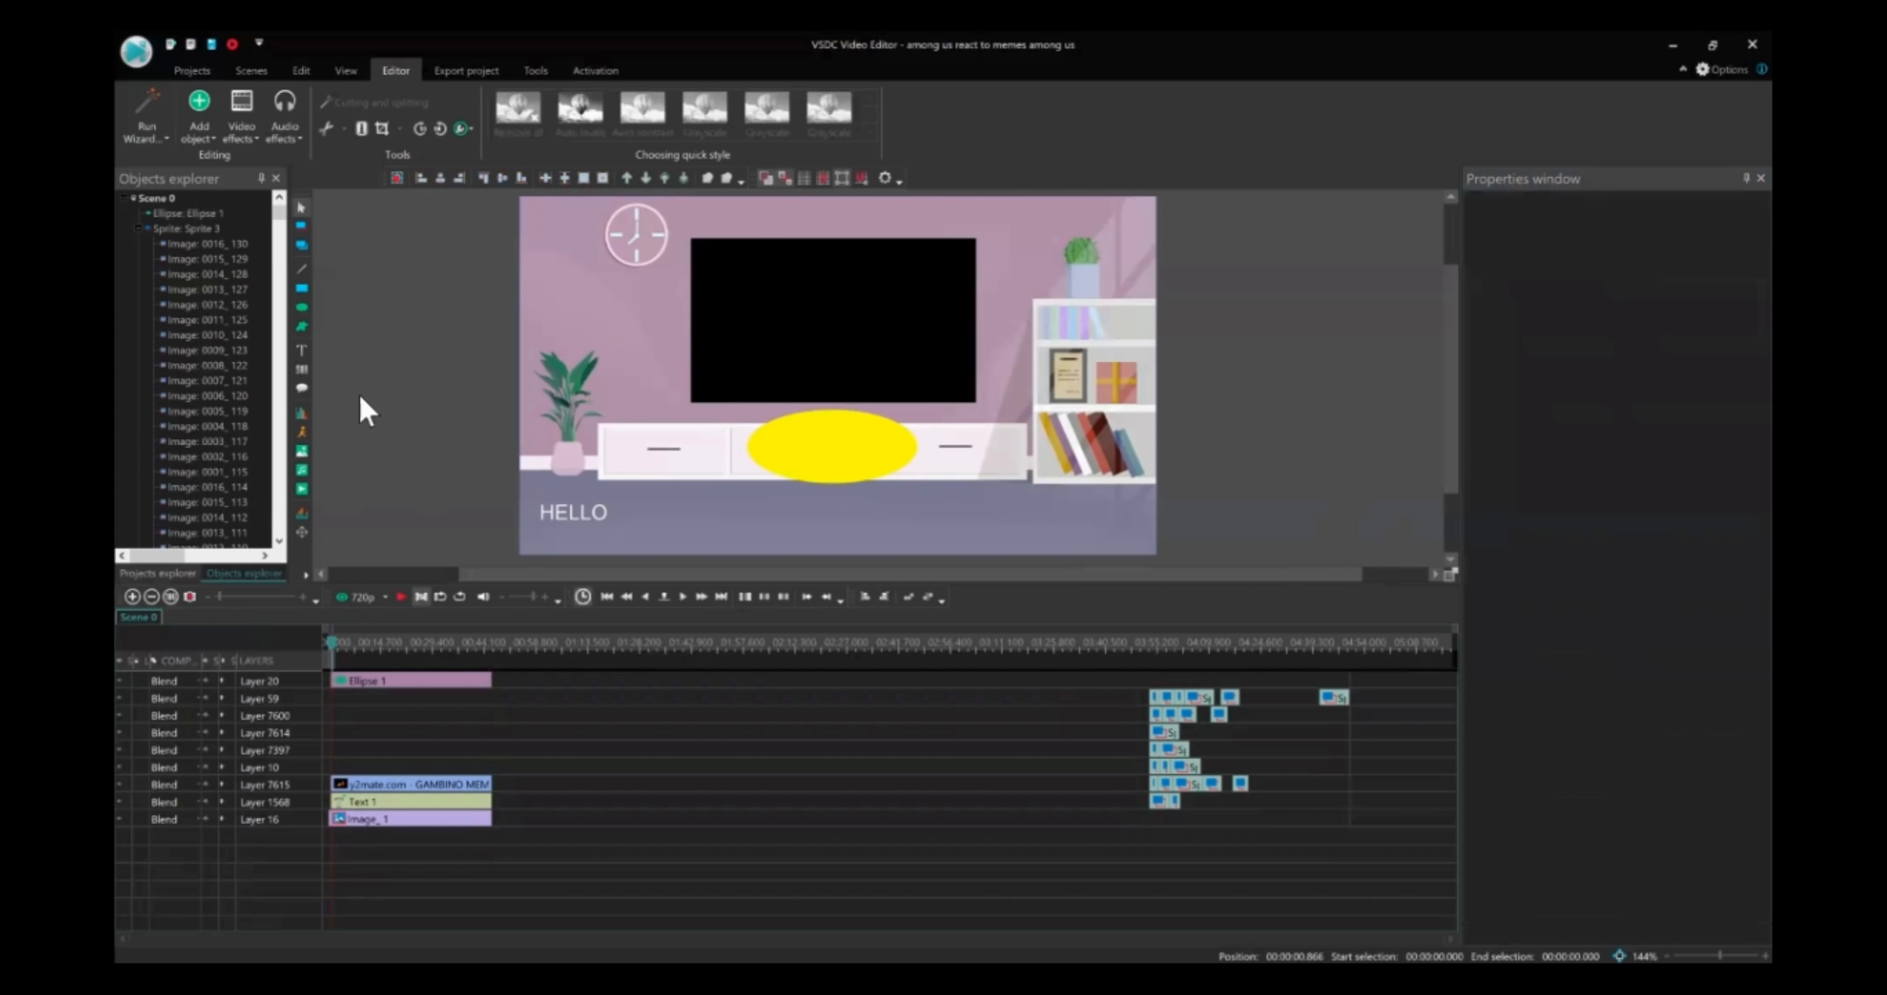
Add a free shape about 147 × 98 px for the whole parent duration, just below the TV at about left 430 and top 424
{"action": "left_click", "coordinate": [302, 326]}
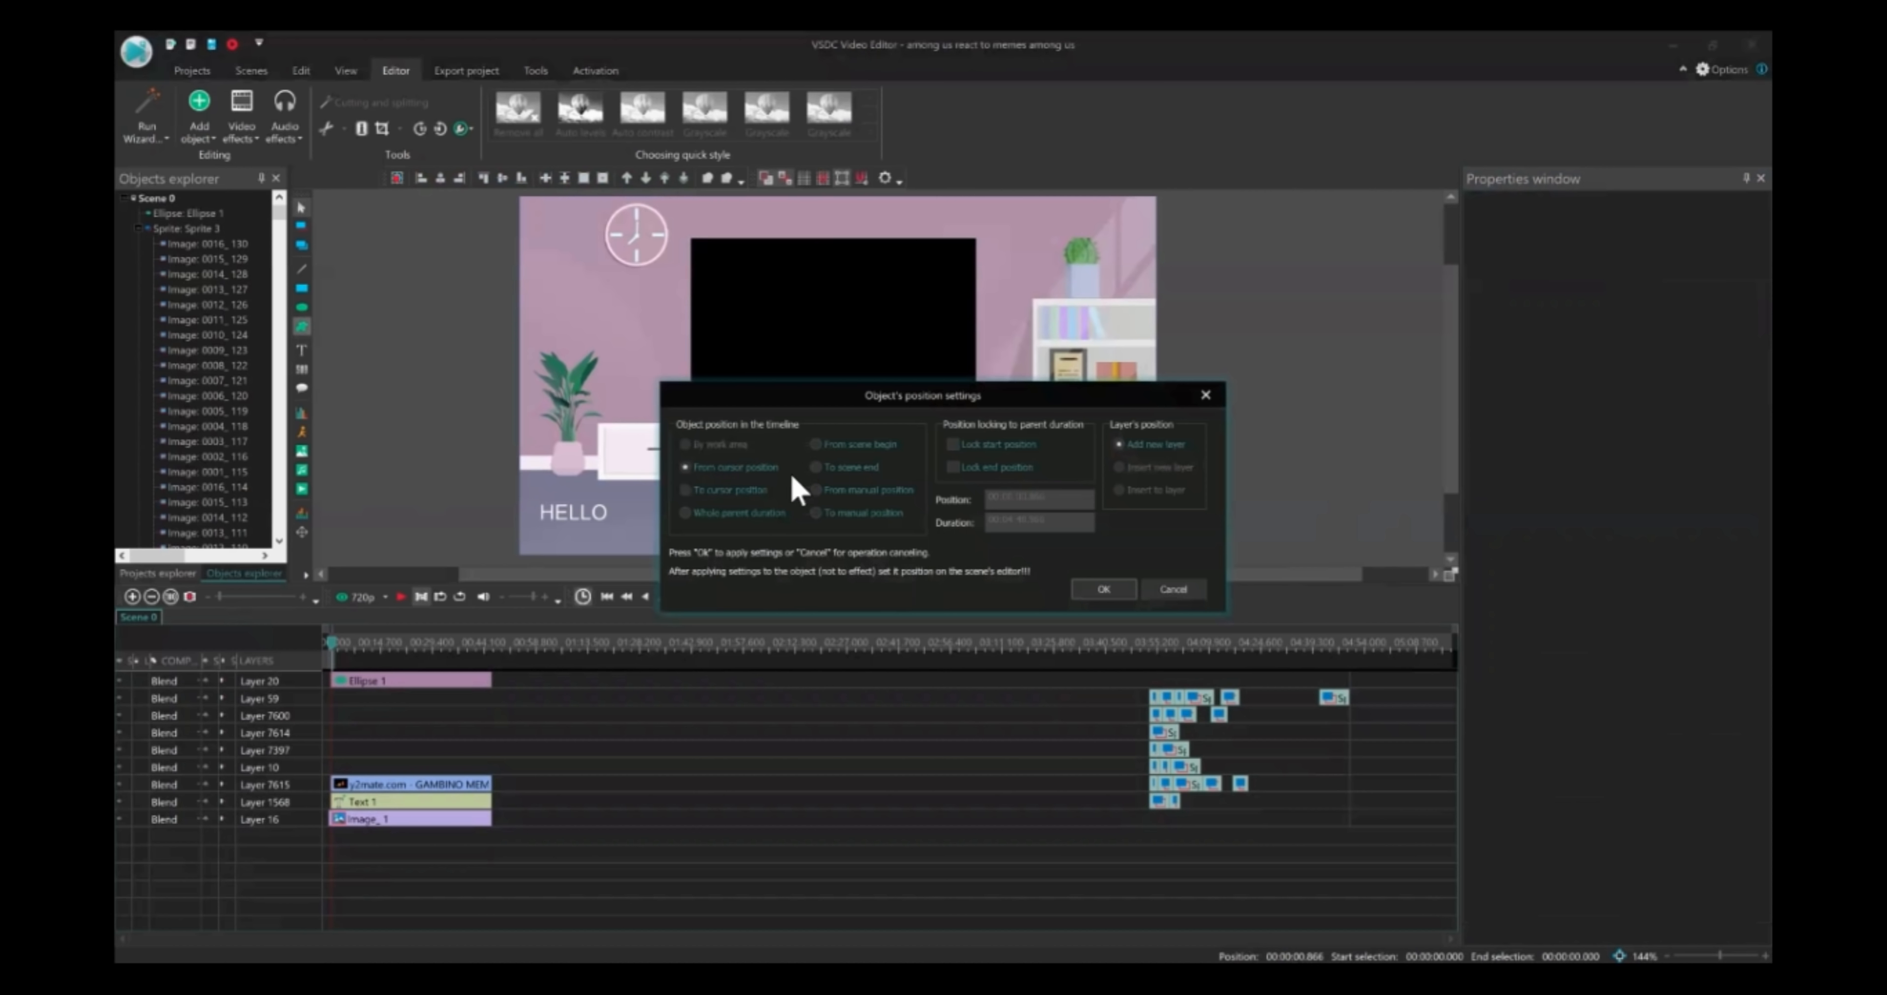
{"action": "left_click", "coordinate": [762, 512]}
{"action": "left_click", "coordinate": [1104, 589]}
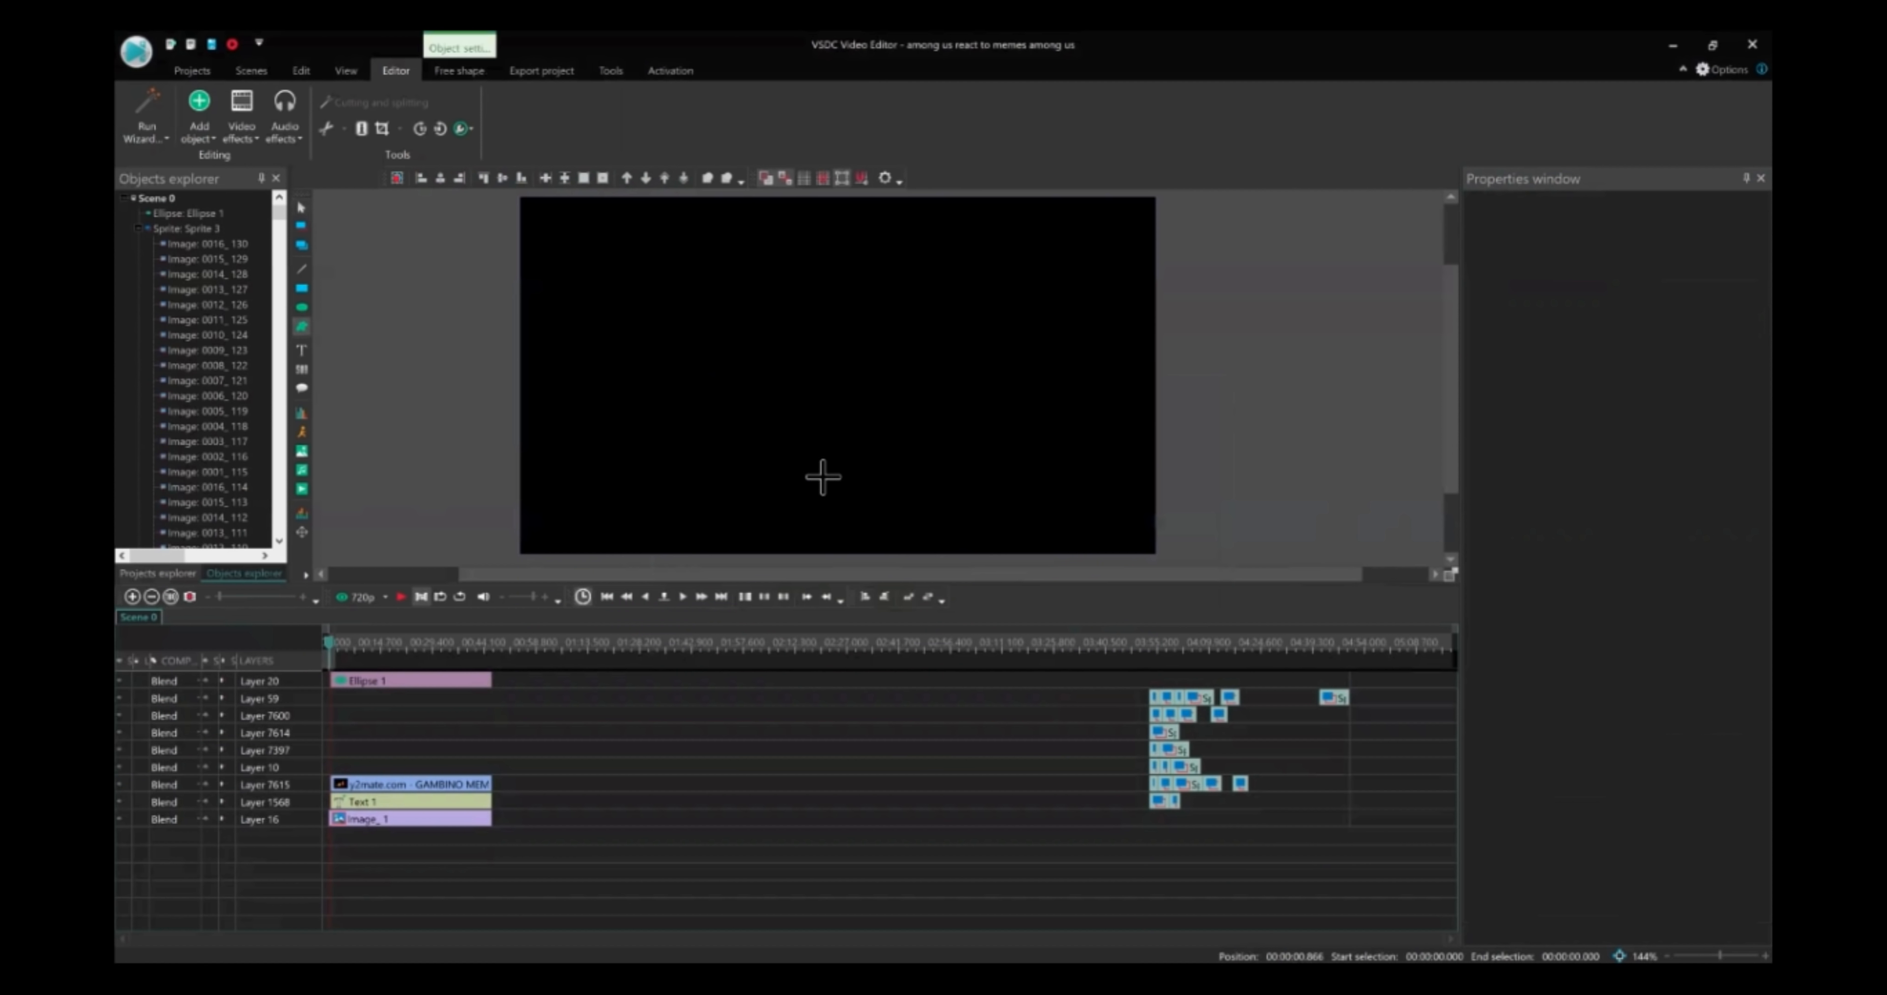
{"action": "left_click", "coordinate": [794, 460]}
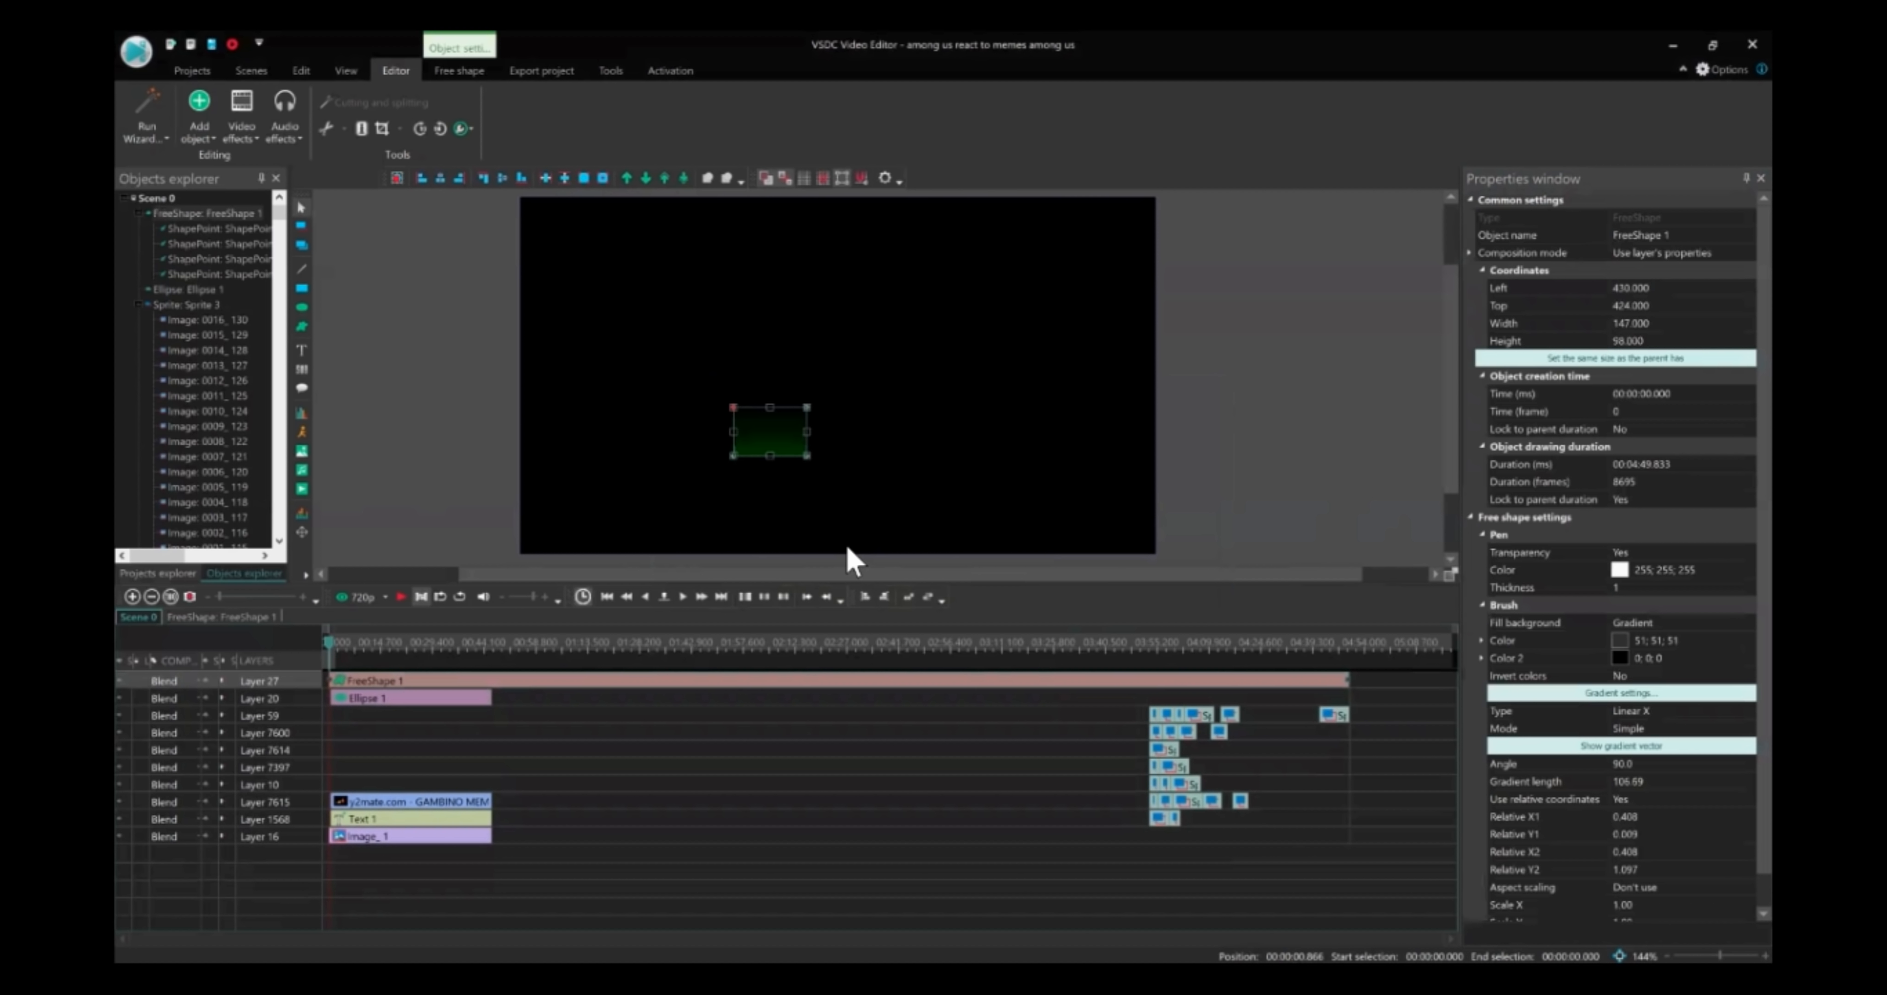
{"action": "left_click", "coordinate": [405, 737]}
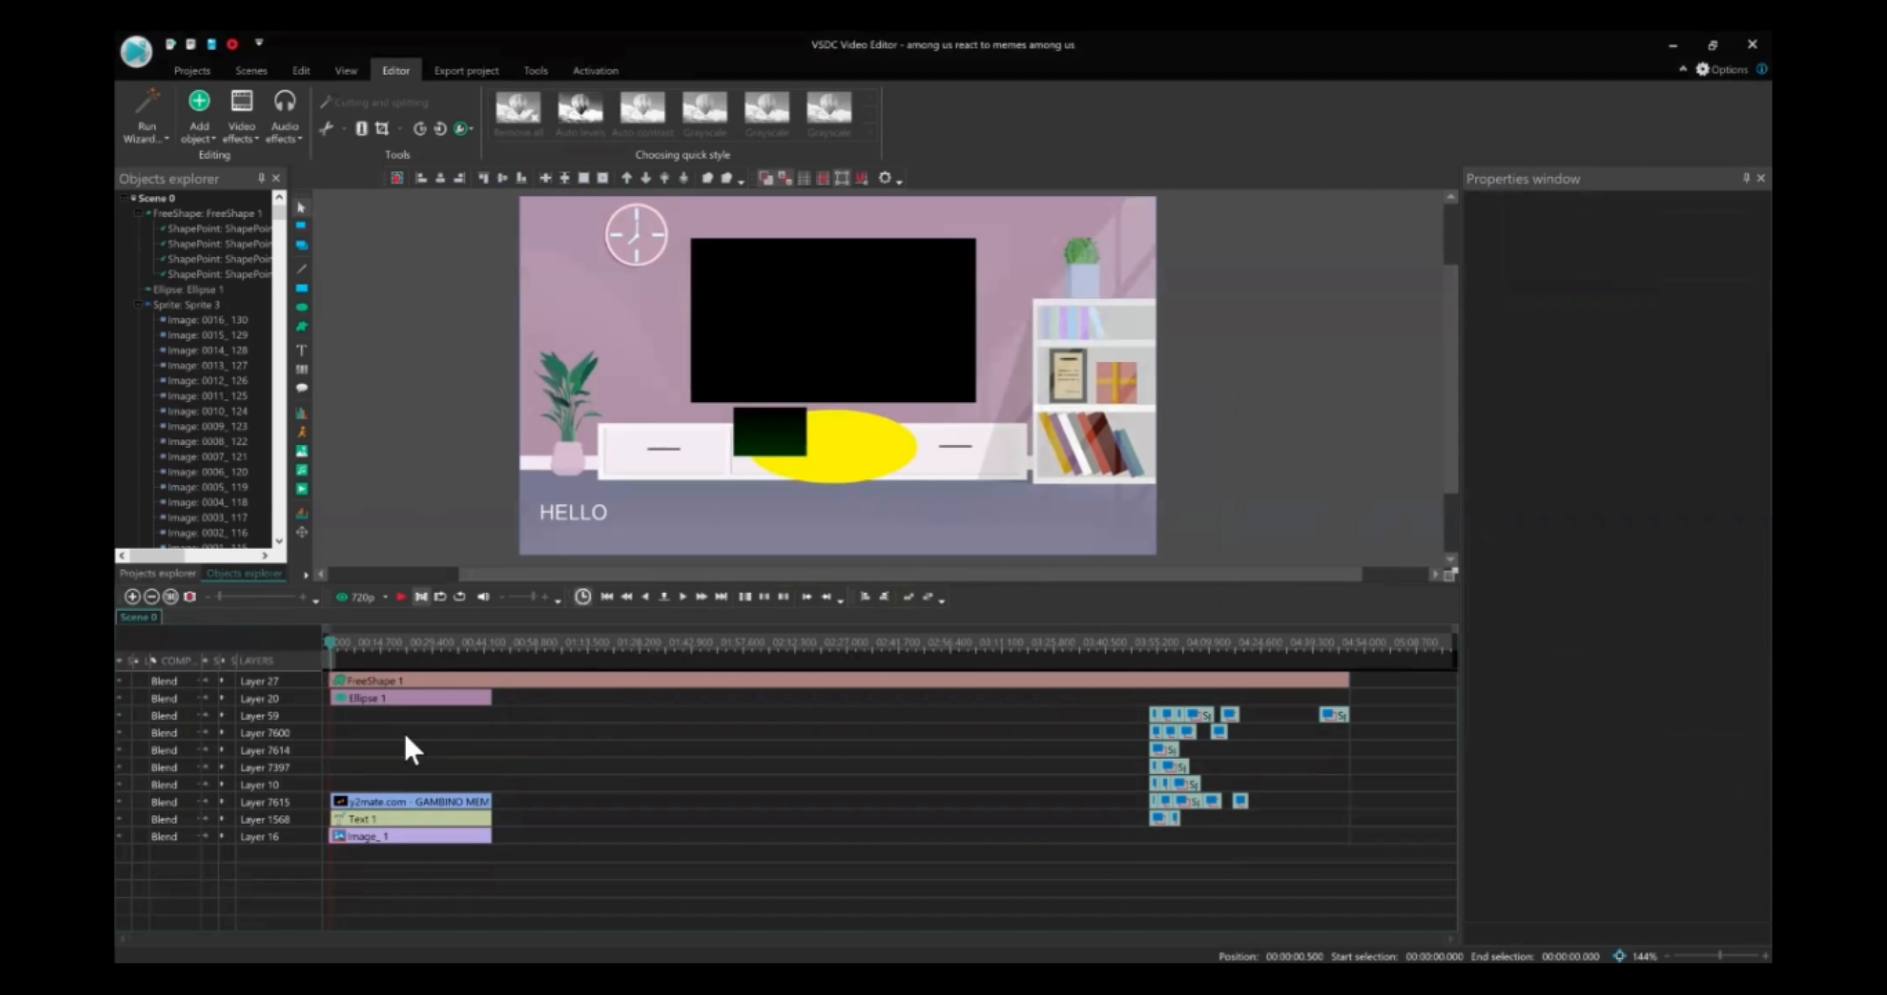
Open the free shape's points and reshape it by moving ShapePoint 4 inward and ShapePoint 2 down to about X 577, Y 468
{"action": "left_click", "coordinate": [753, 439]}
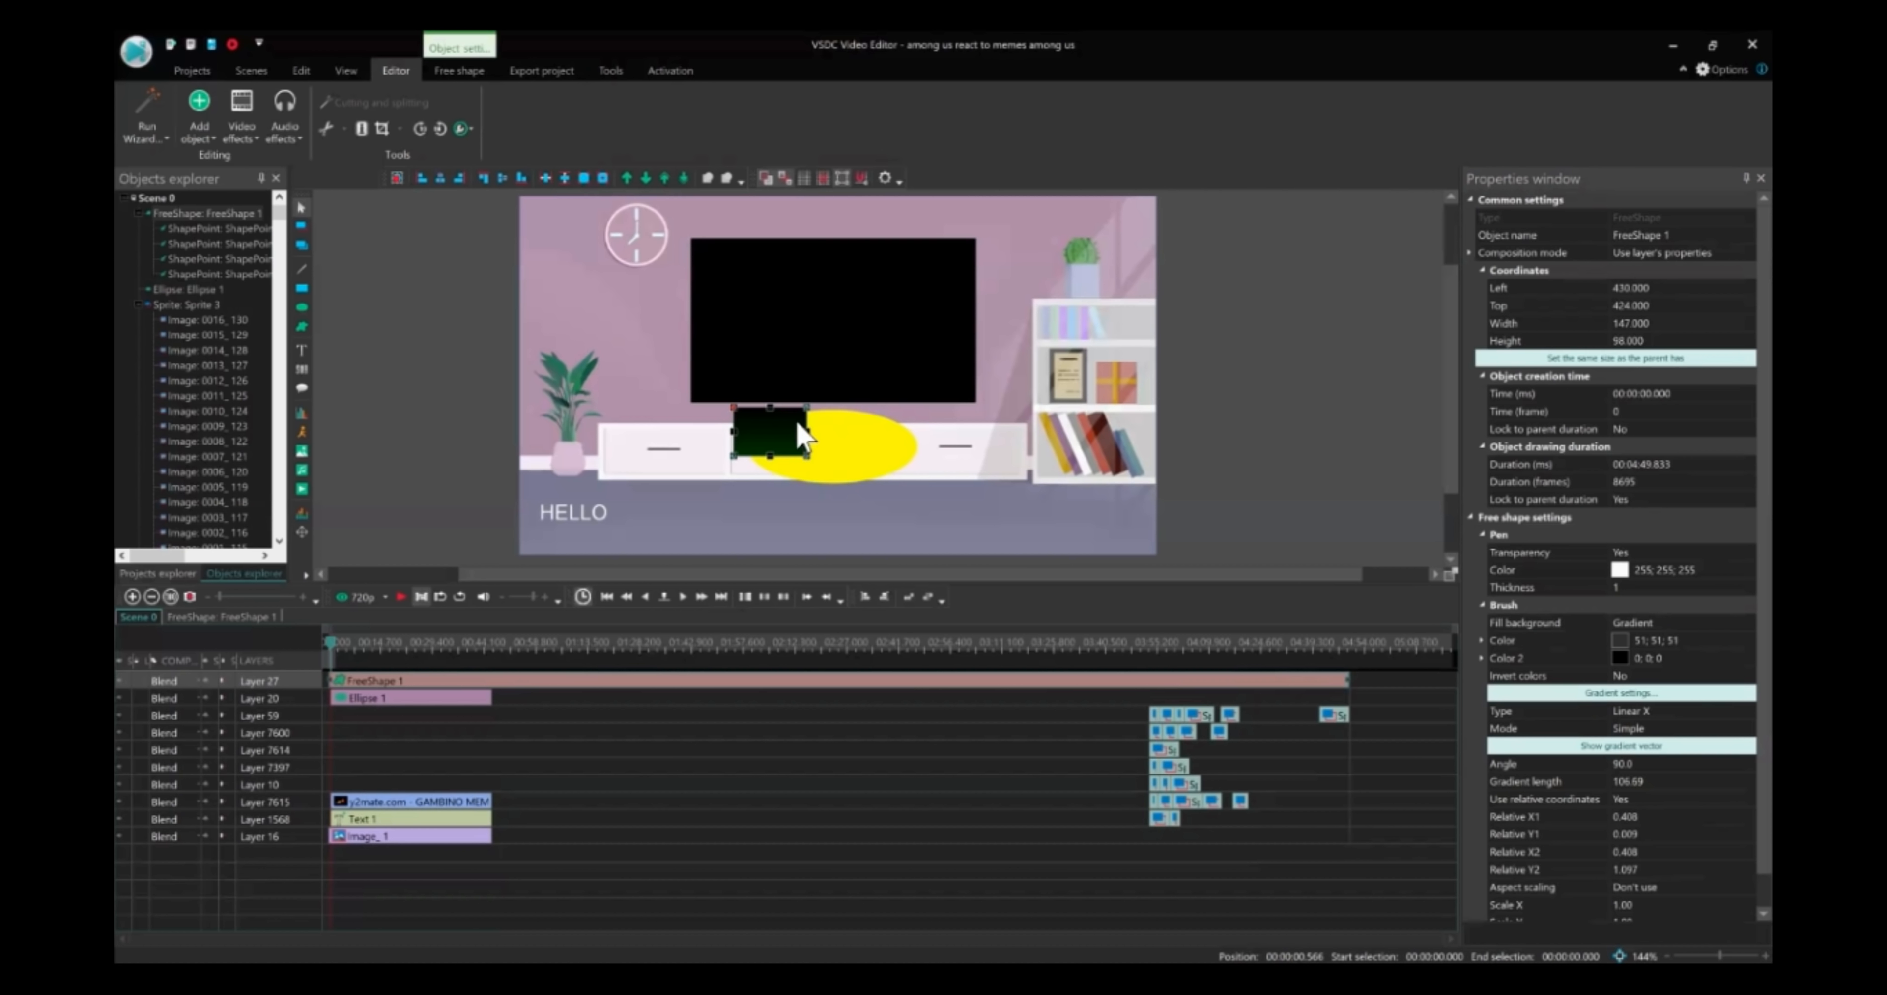
{"action": "double_click", "coordinate": [773, 439]}
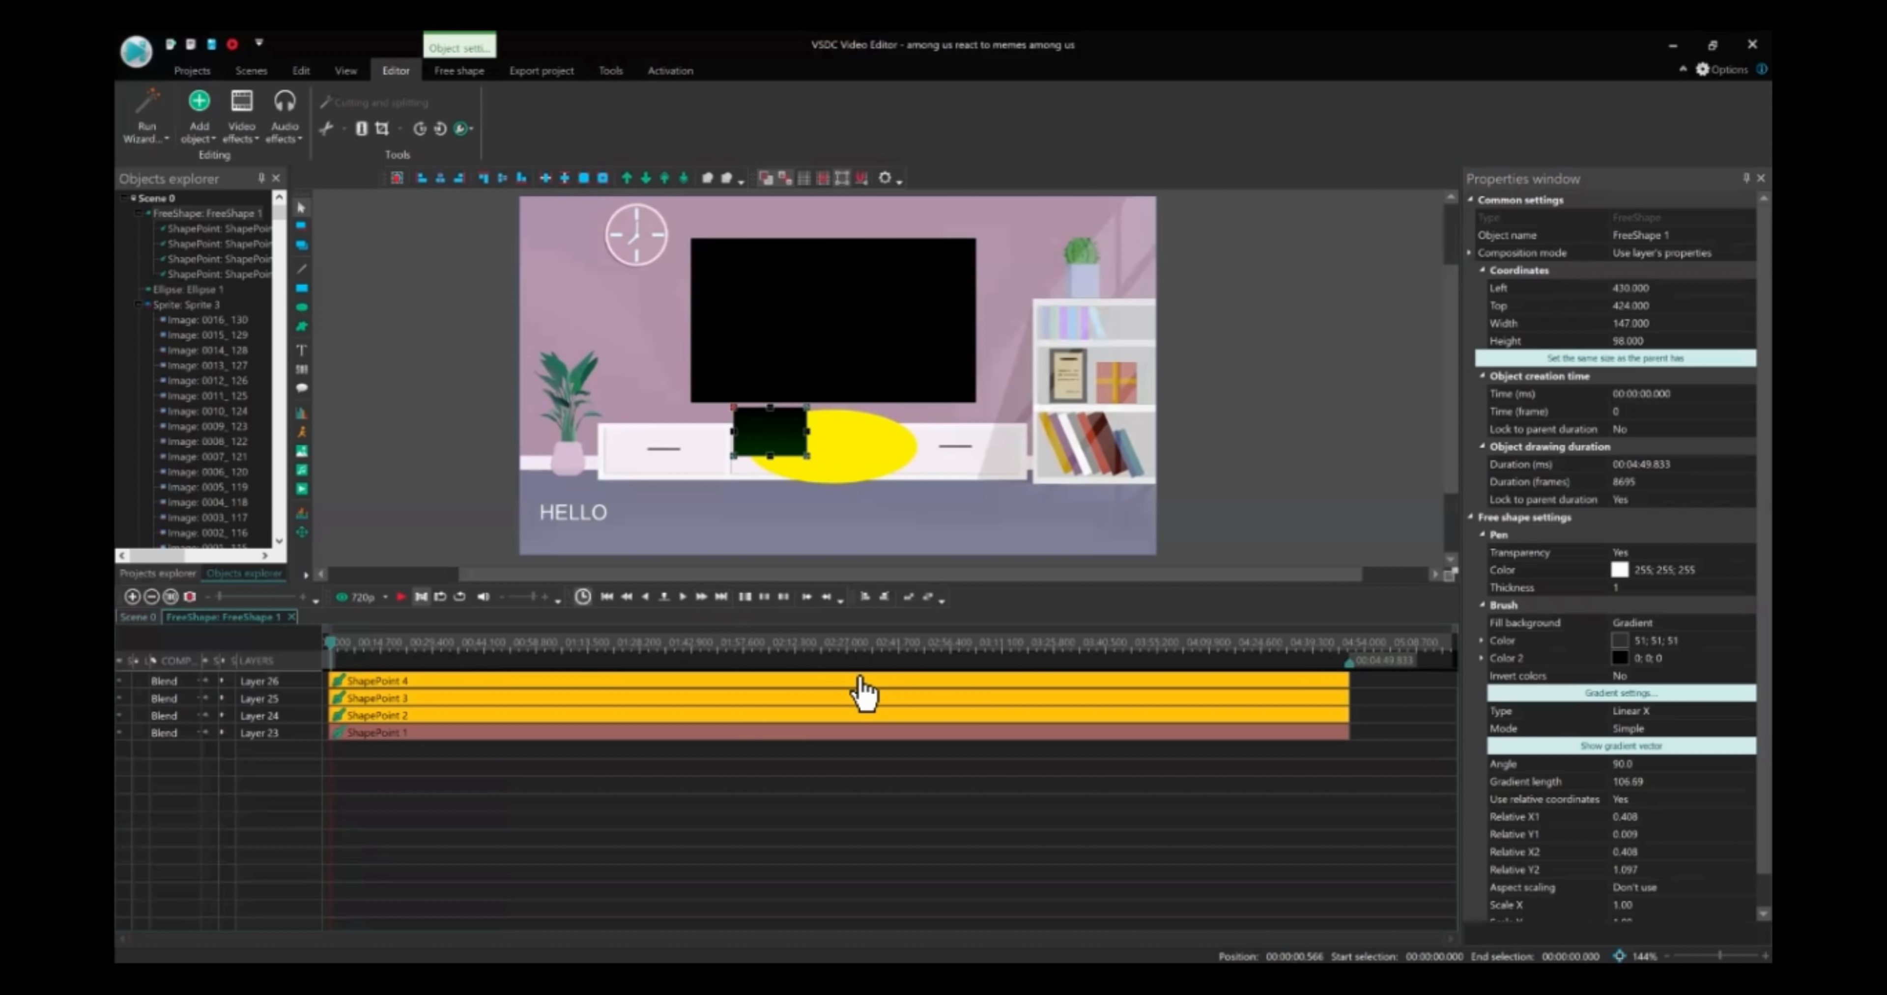
{"action": "left_click", "coordinate": [828, 683]}
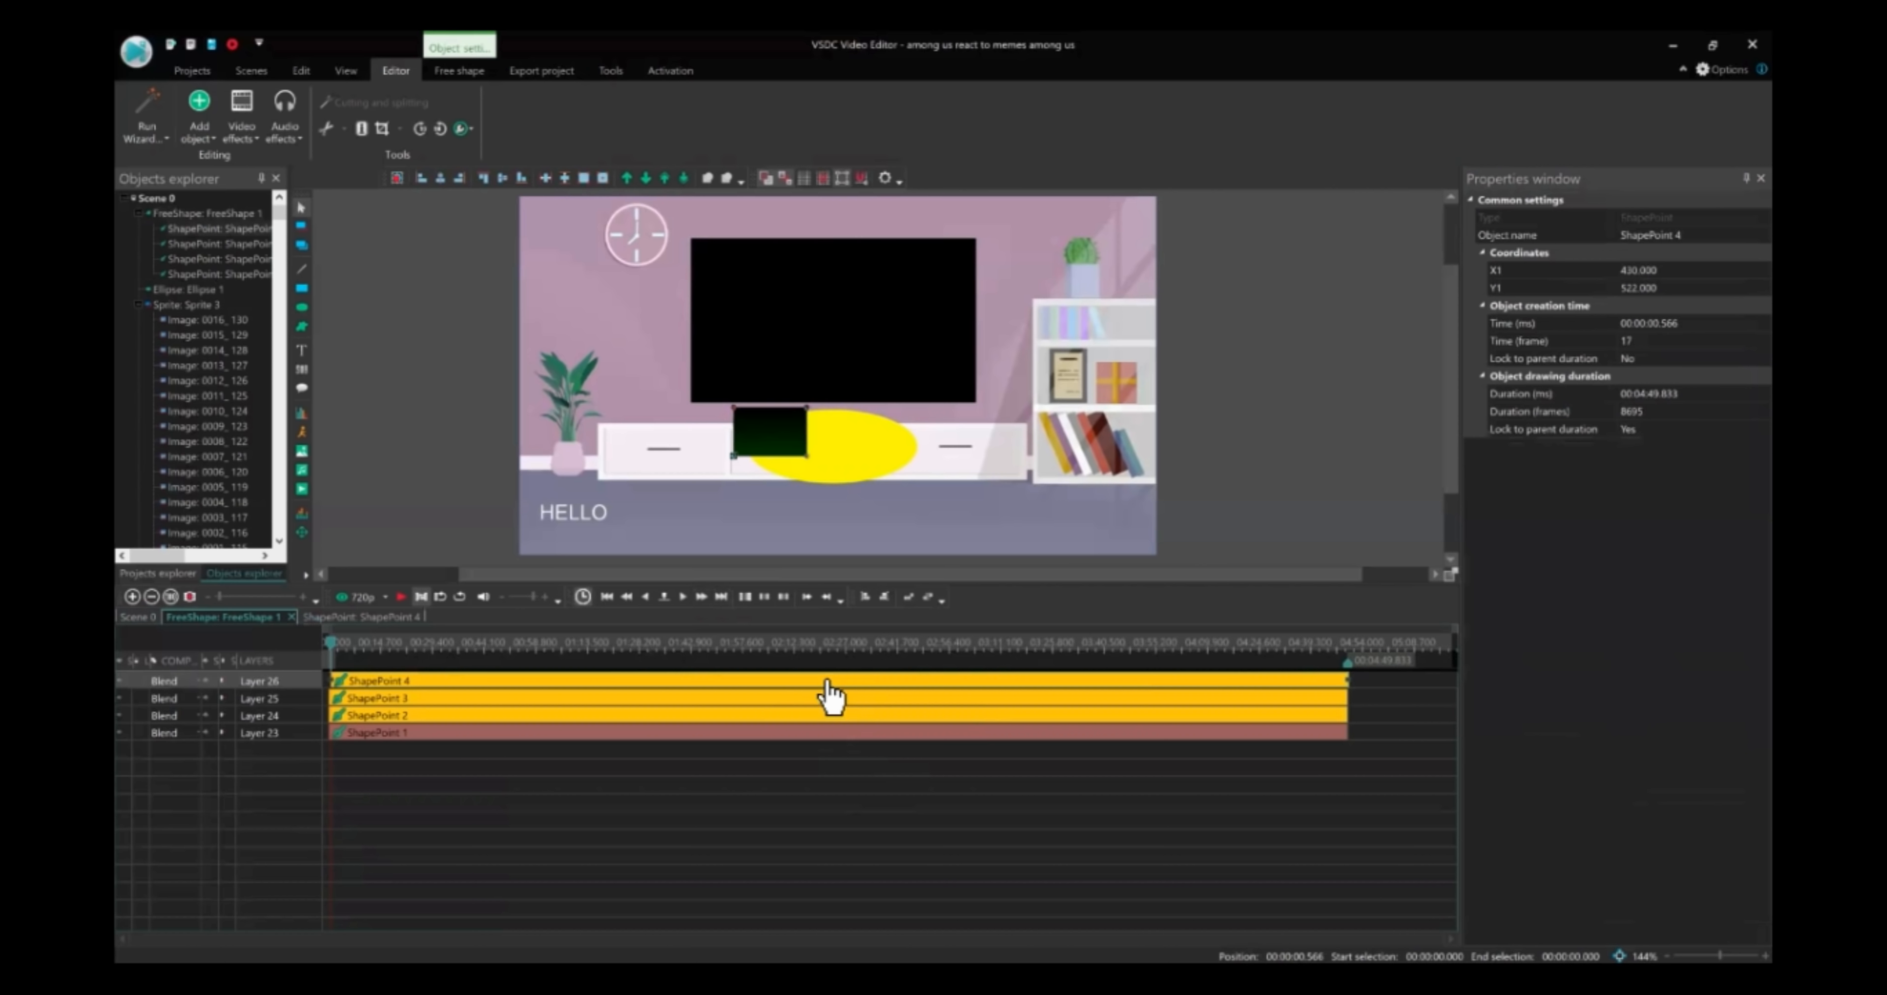
{"action": "left_click", "coordinate": [776, 700]}
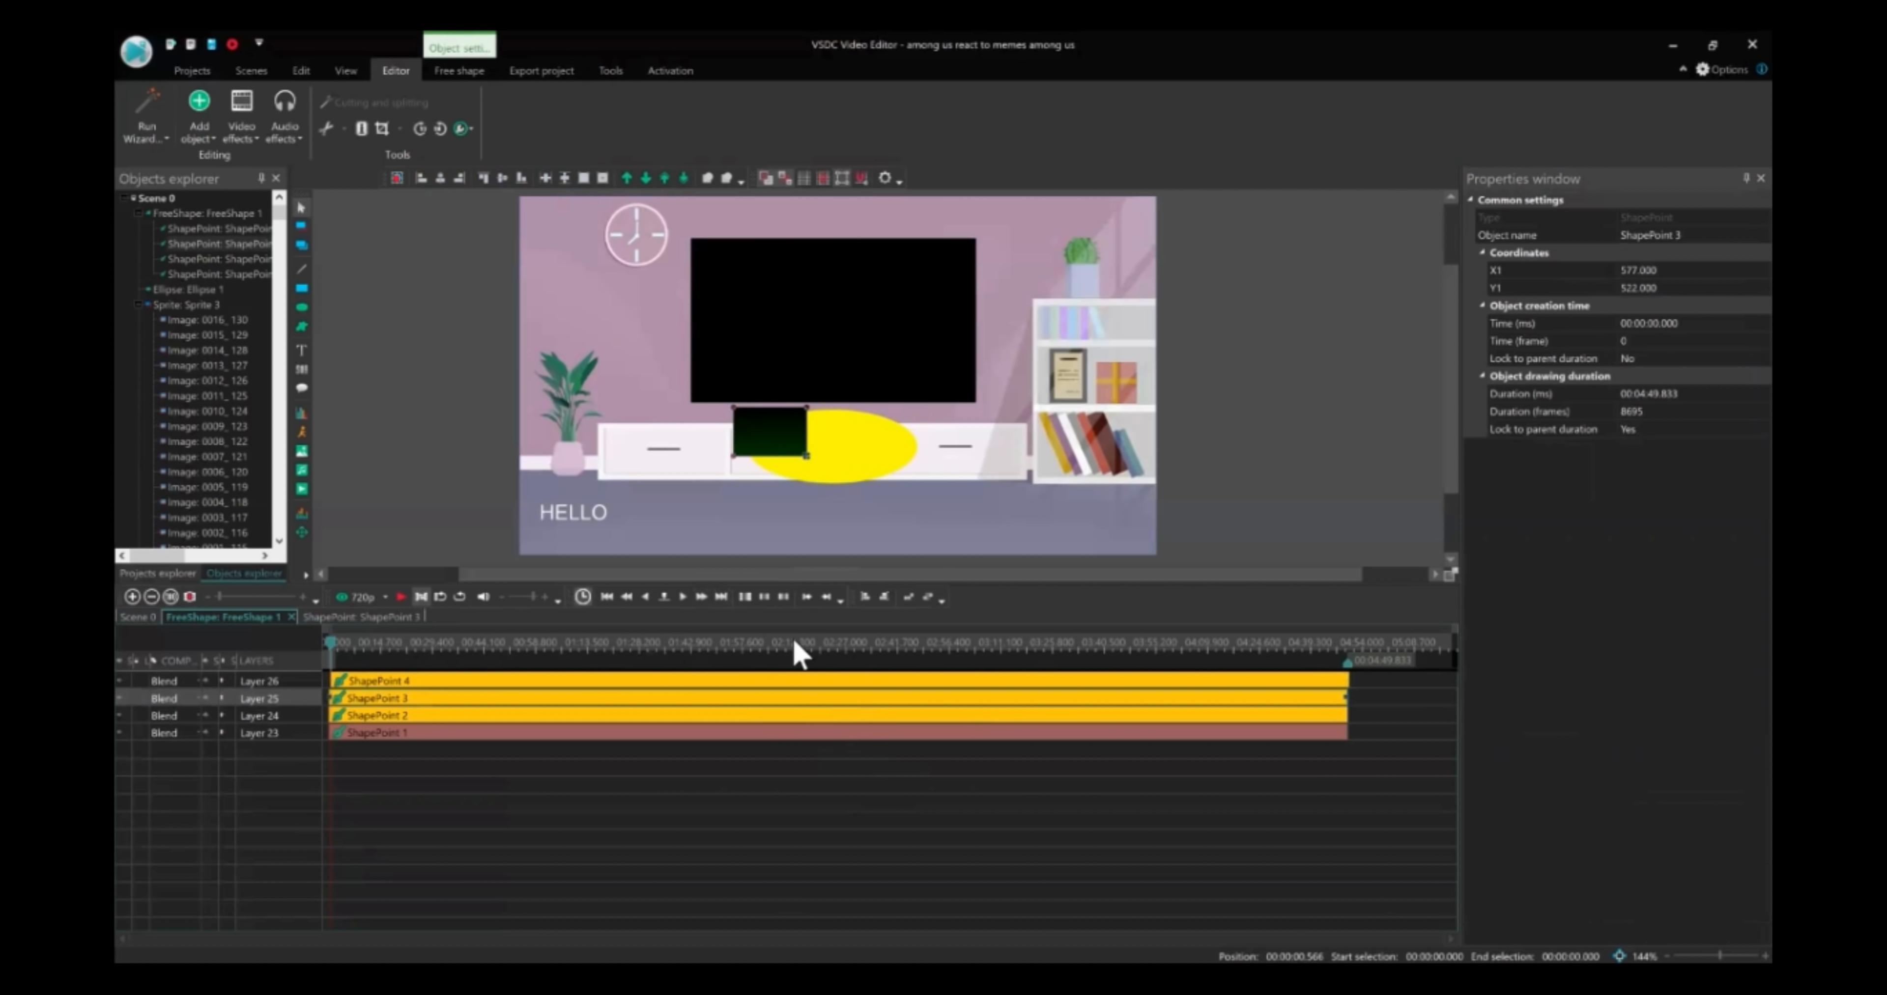
{"action": "left_click", "coordinate": [792, 715]}
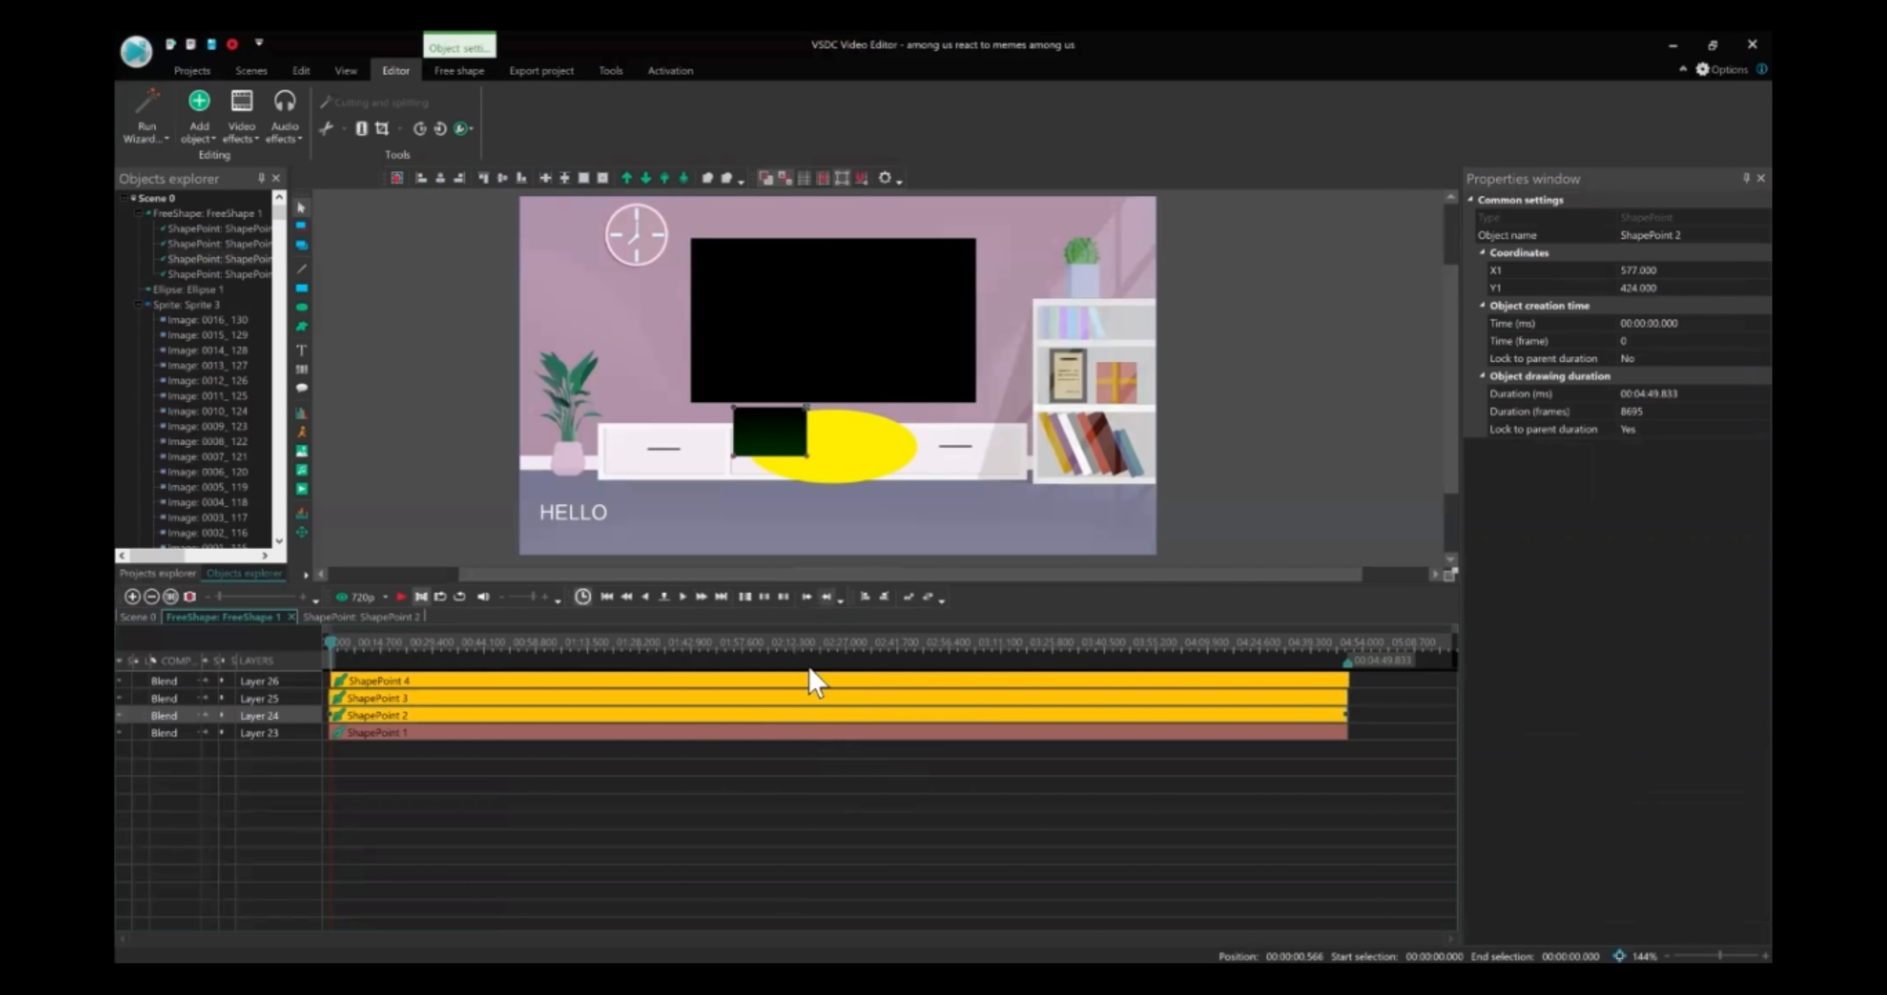
{"action": "left_click", "coordinate": [803, 732]}
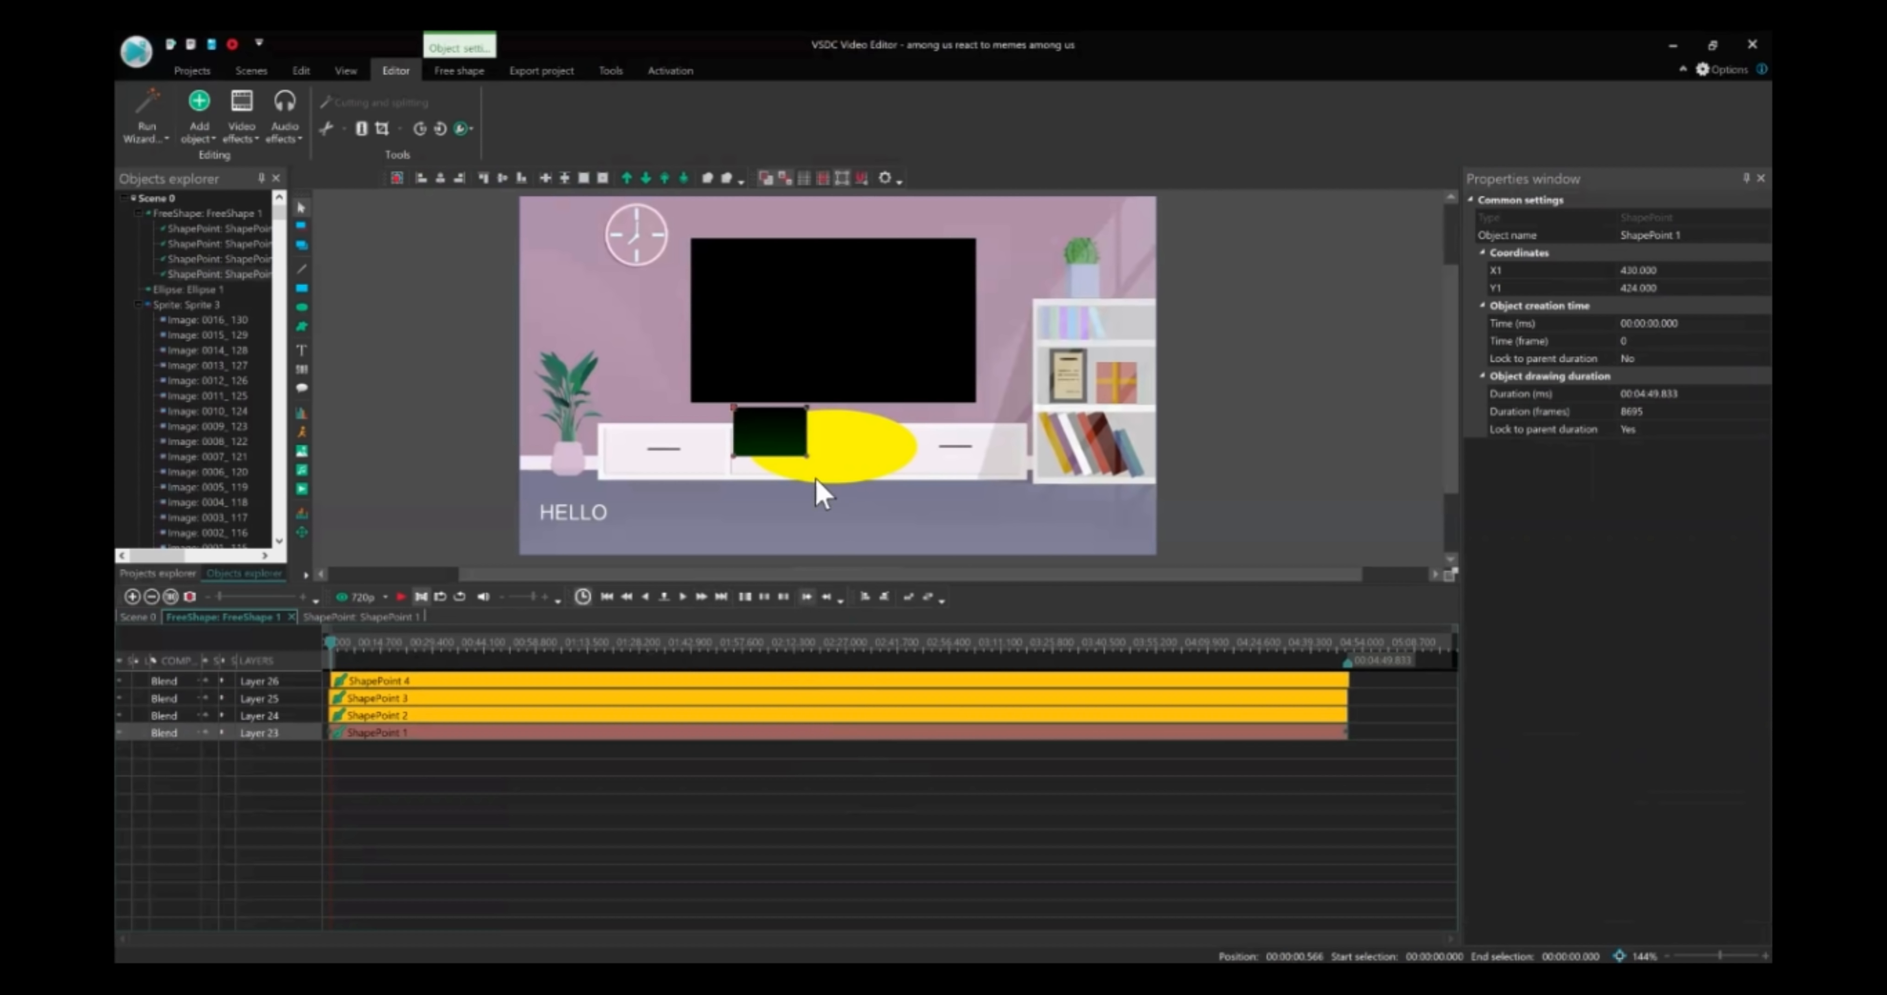
{"action": "left_click", "coordinate": [782, 680]}
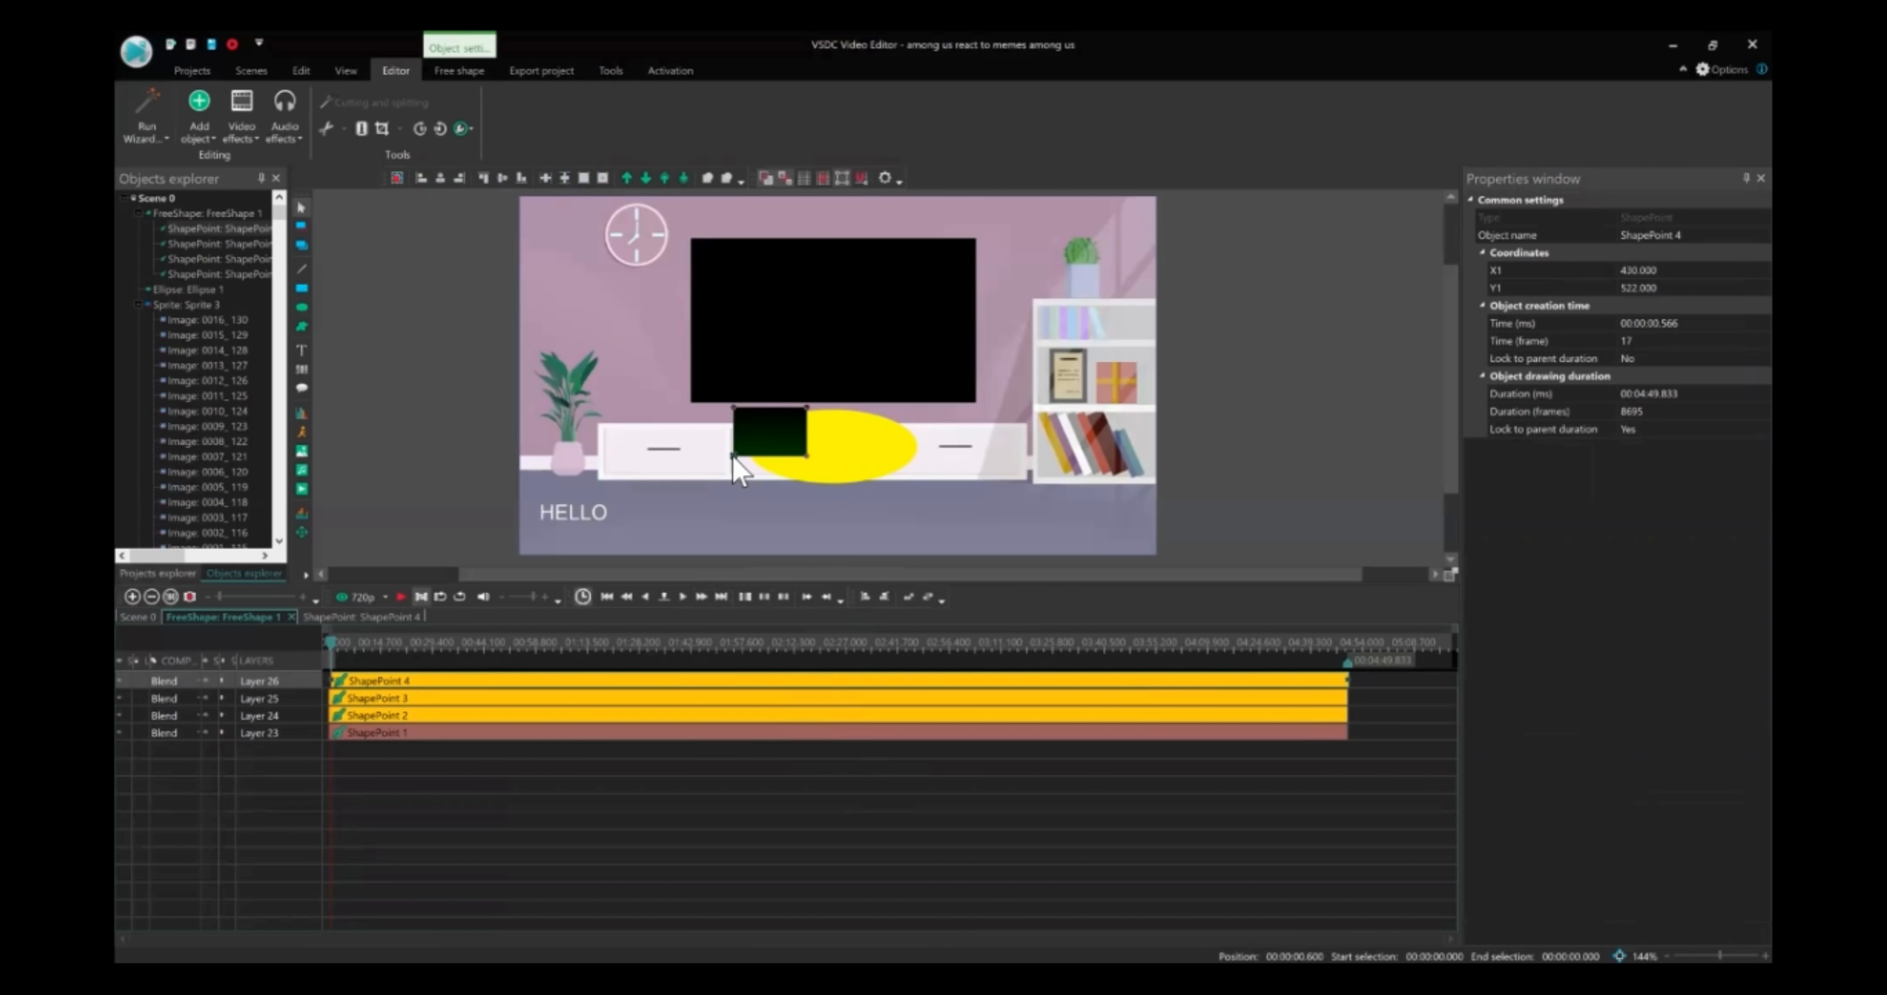
{"action": "left_click_drag", "start_coordinate": [733, 455], "coordinate": [806, 431]}
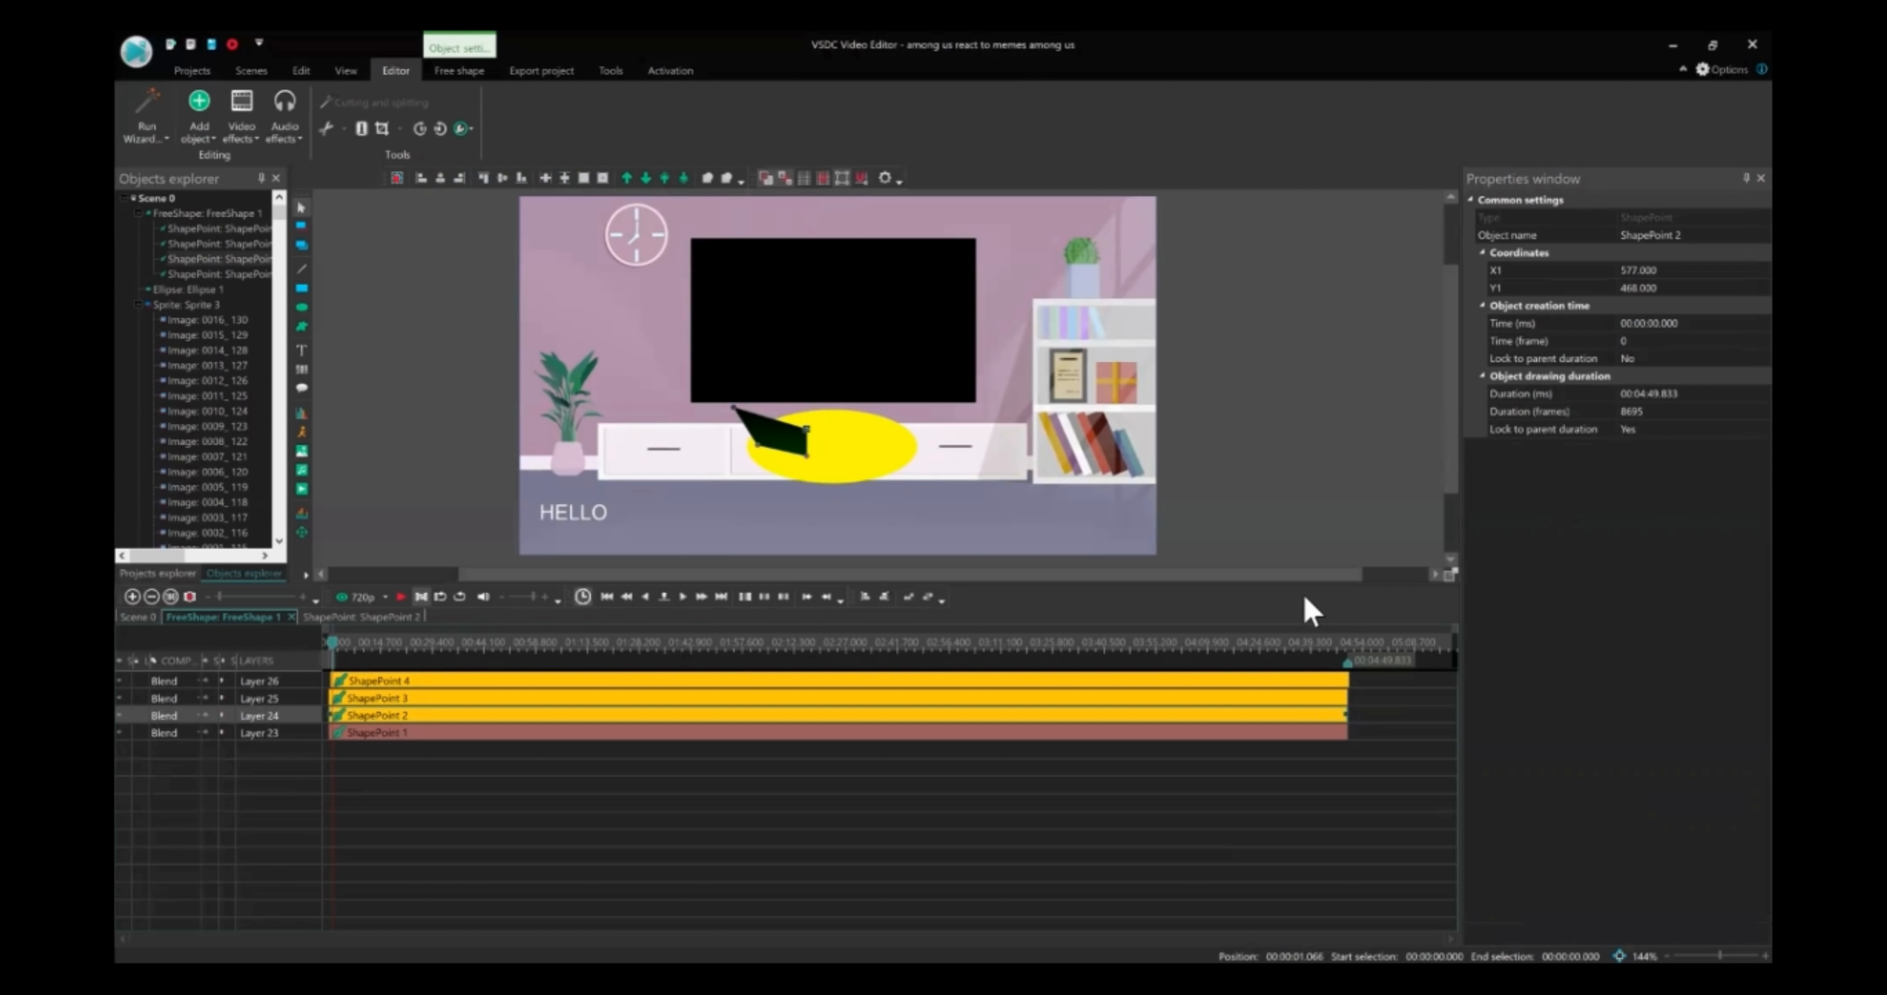
Return to Scene 0 and trim the free shape's clip to start at 00:00:00.500 and last 00:00:45.833
{"action": "left_click", "coordinate": [142, 617]}
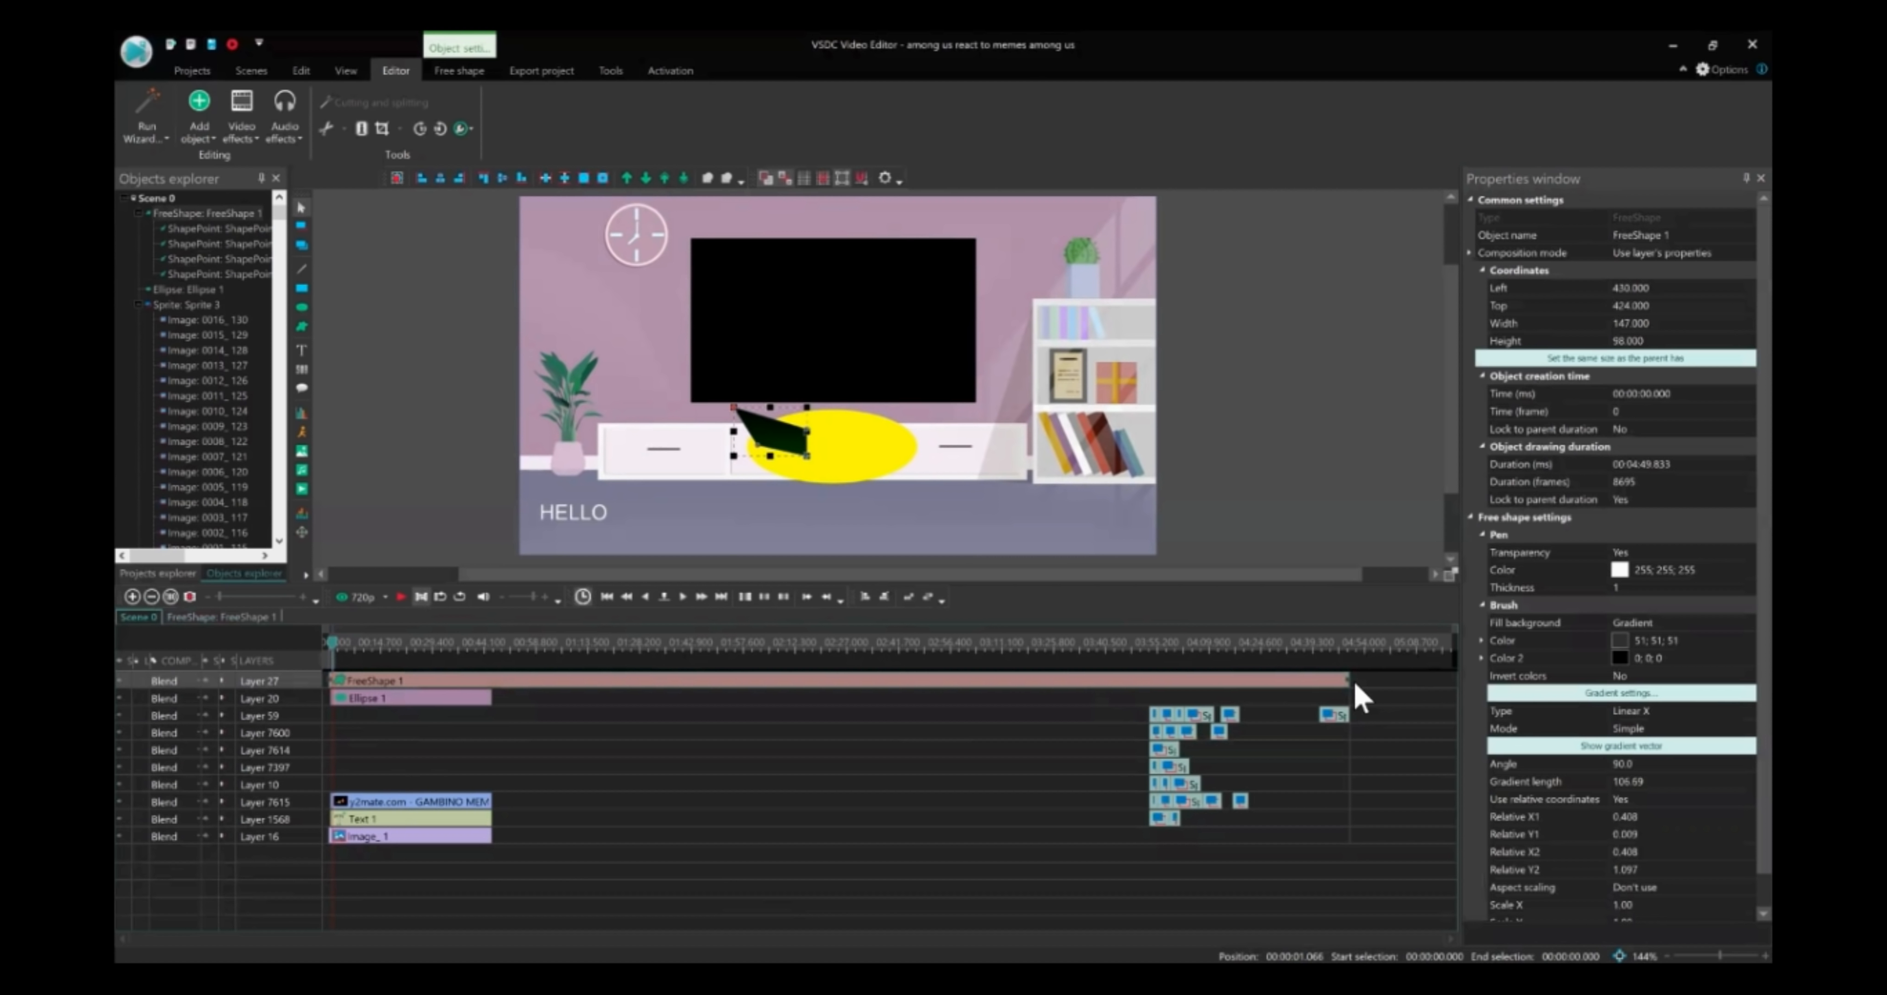
{"action": "left_click_drag", "start_coordinate": [1341, 677], "coordinate": [486, 696]}
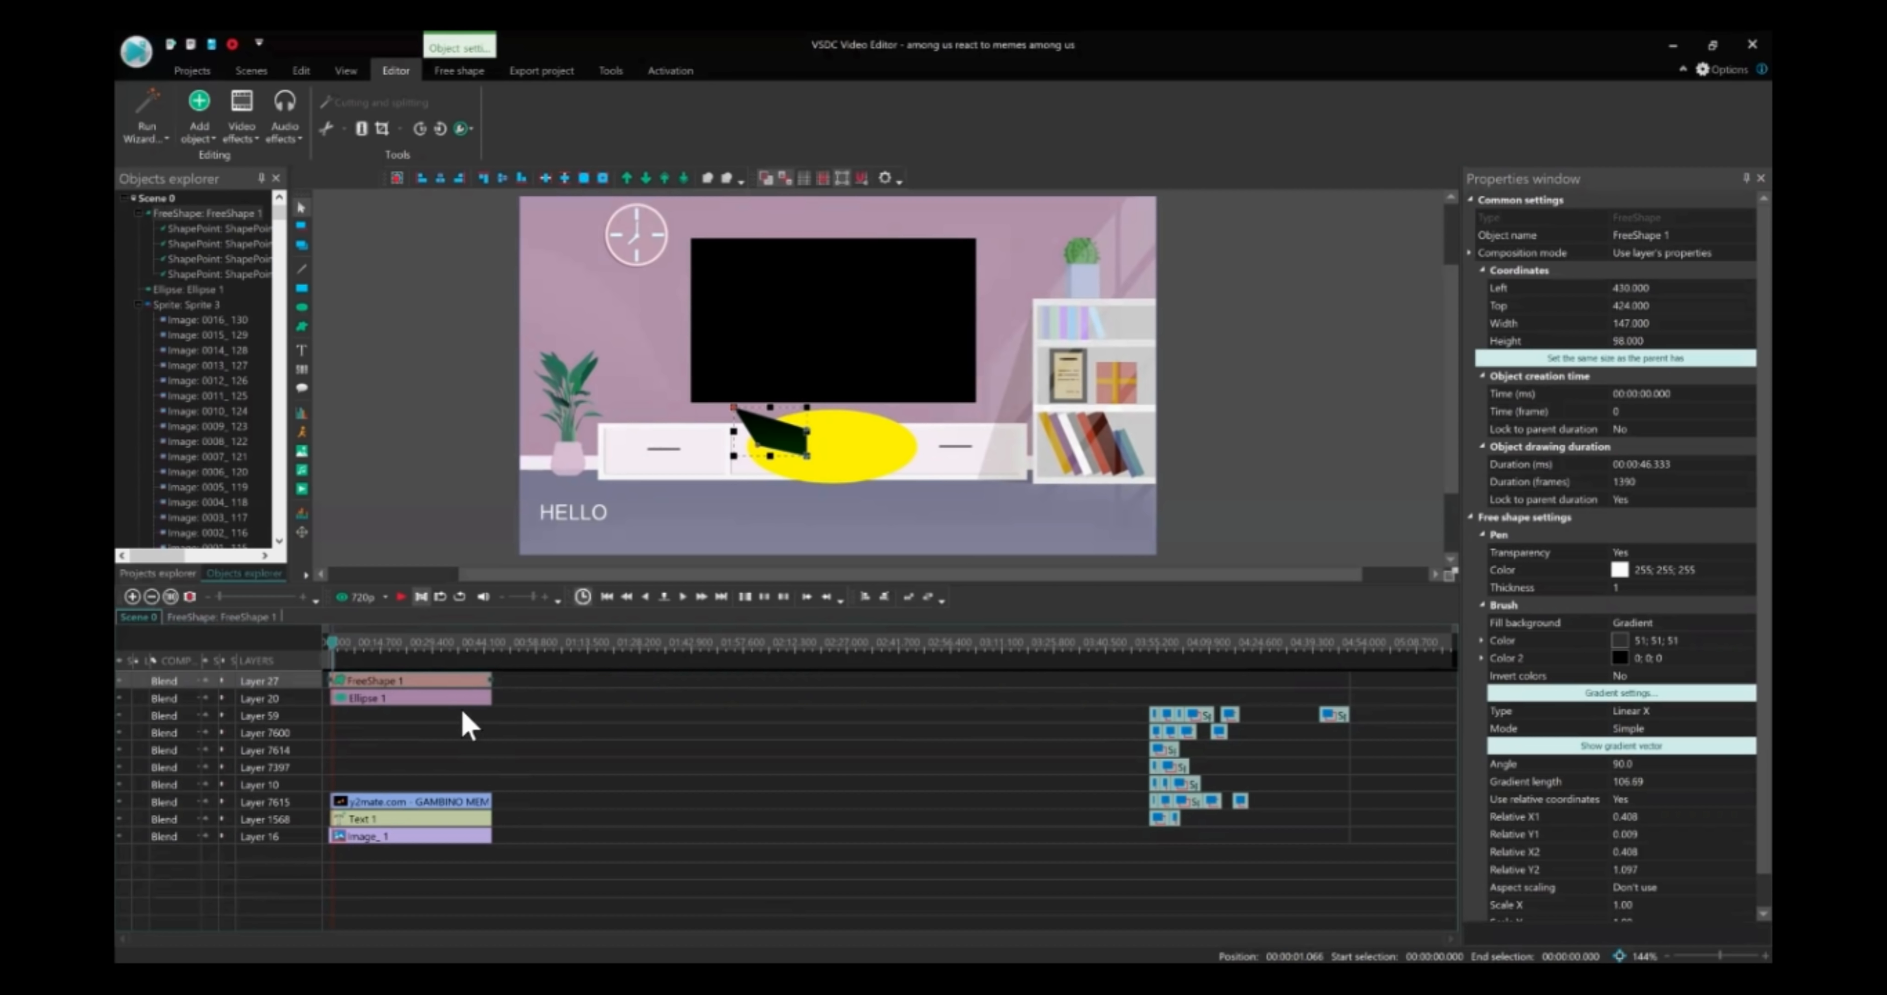
{"action": "left_click_drag", "start_coordinate": [333, 678], "coordinate": [325, 679]}
Set the free shape's fill background to Solid
{"action": "left_click", "coordinate": [1718, 622]}
{"action": "left_click", "coordinate": [1715, 616]}
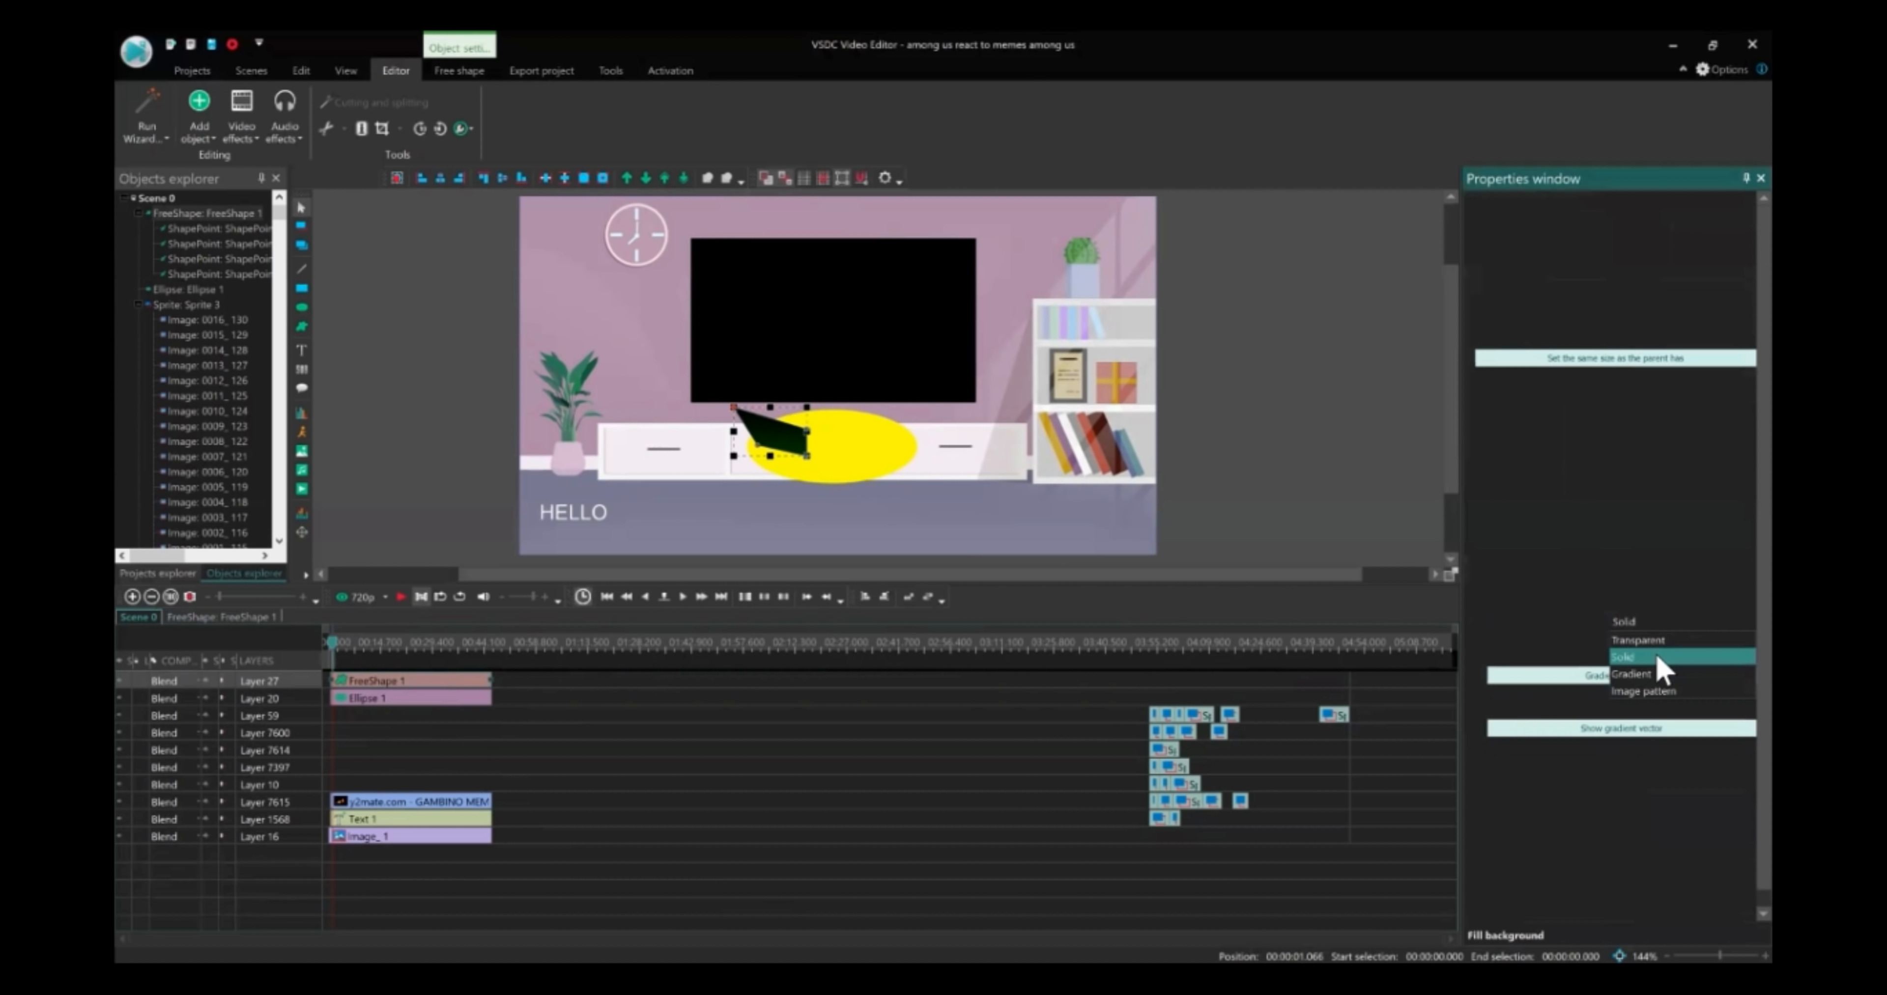
{"action": "left_click", "coordinate": [1682, 653]}
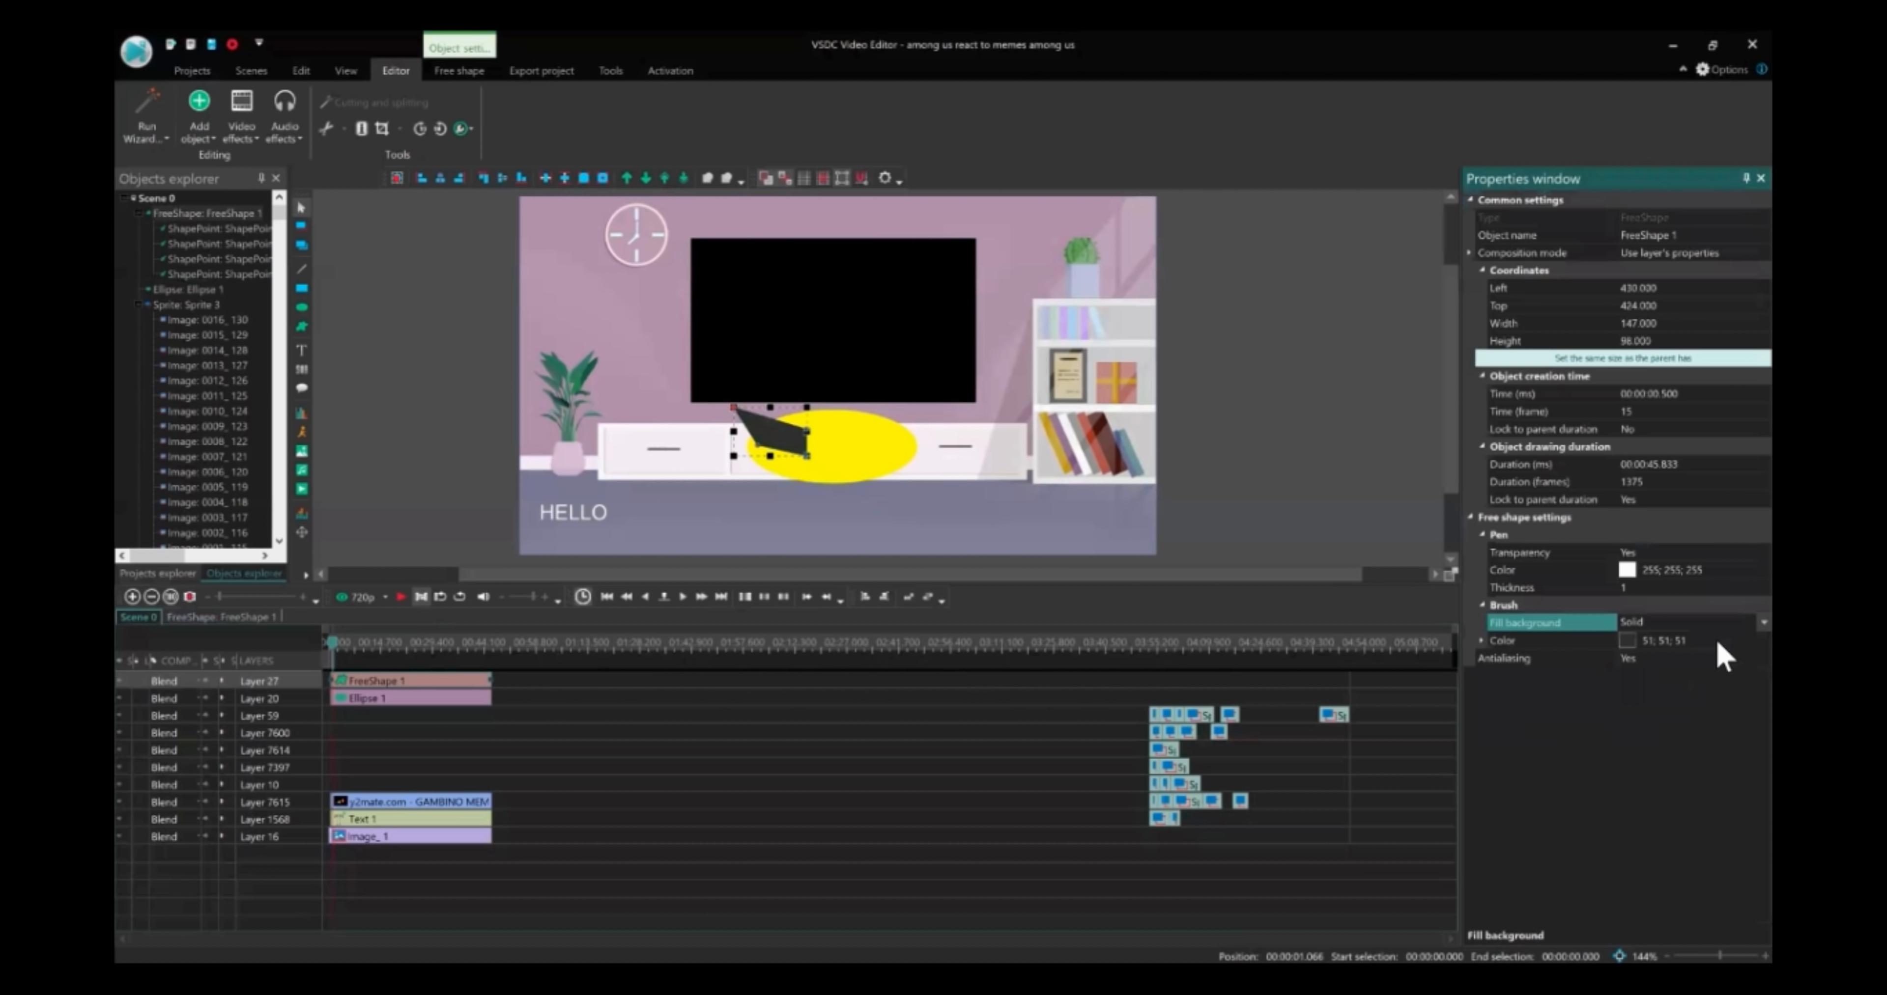
Set the free shape's brush color to yellow (255; 255; 0)
{"action": "double_click", "coordinate": [1716, 638]}
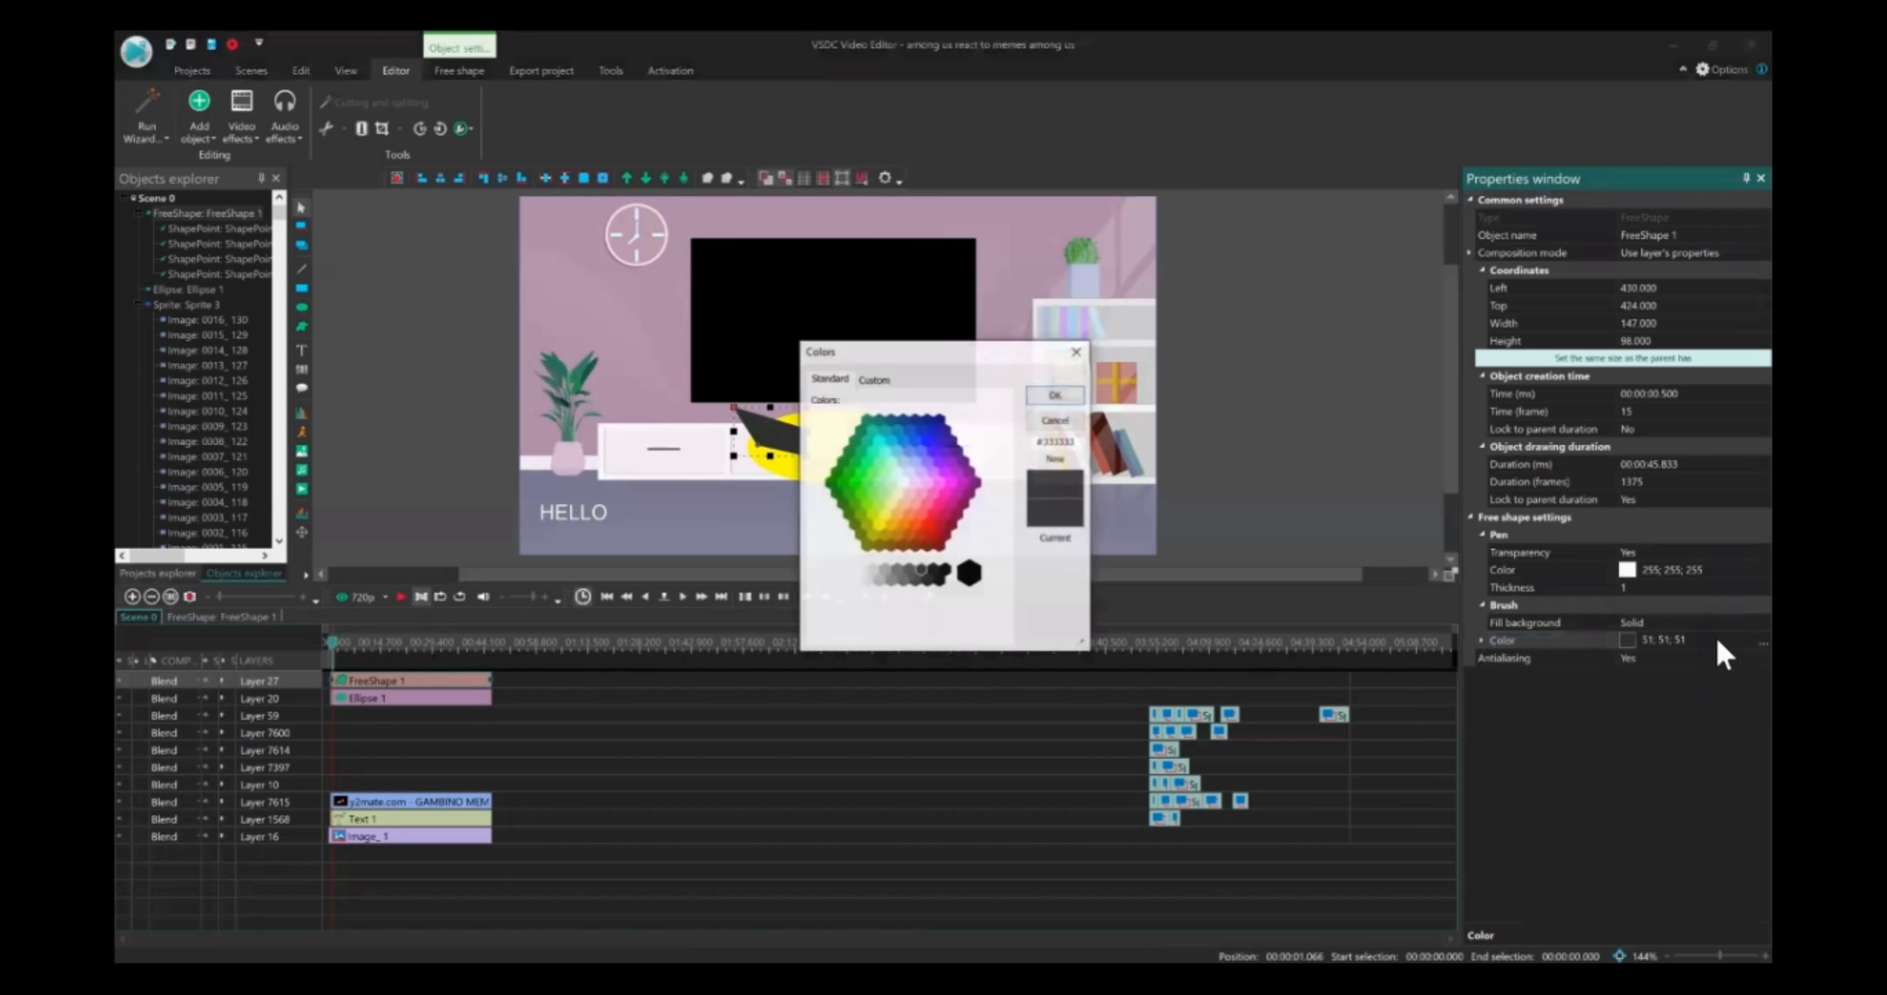
{"action": "left_click", "coordinate": [877, 523]}
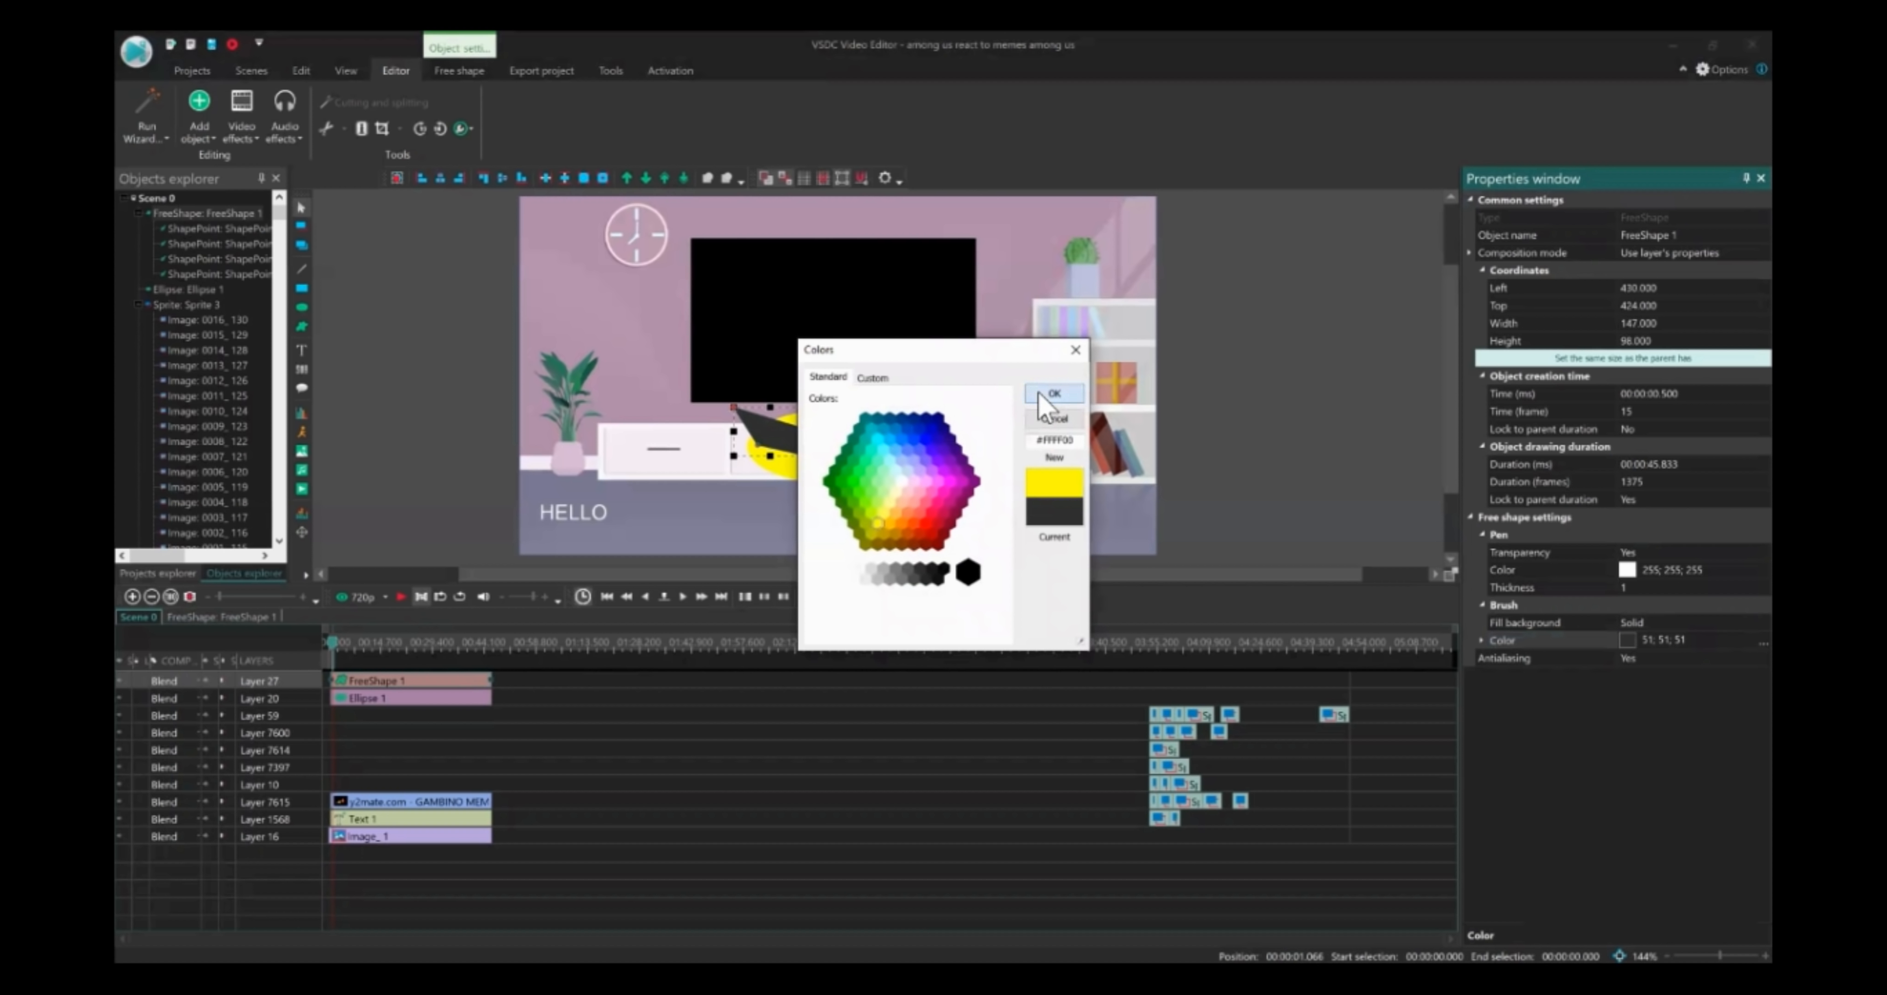
{"action": "left_click", "coordinate": [1054, 393]}
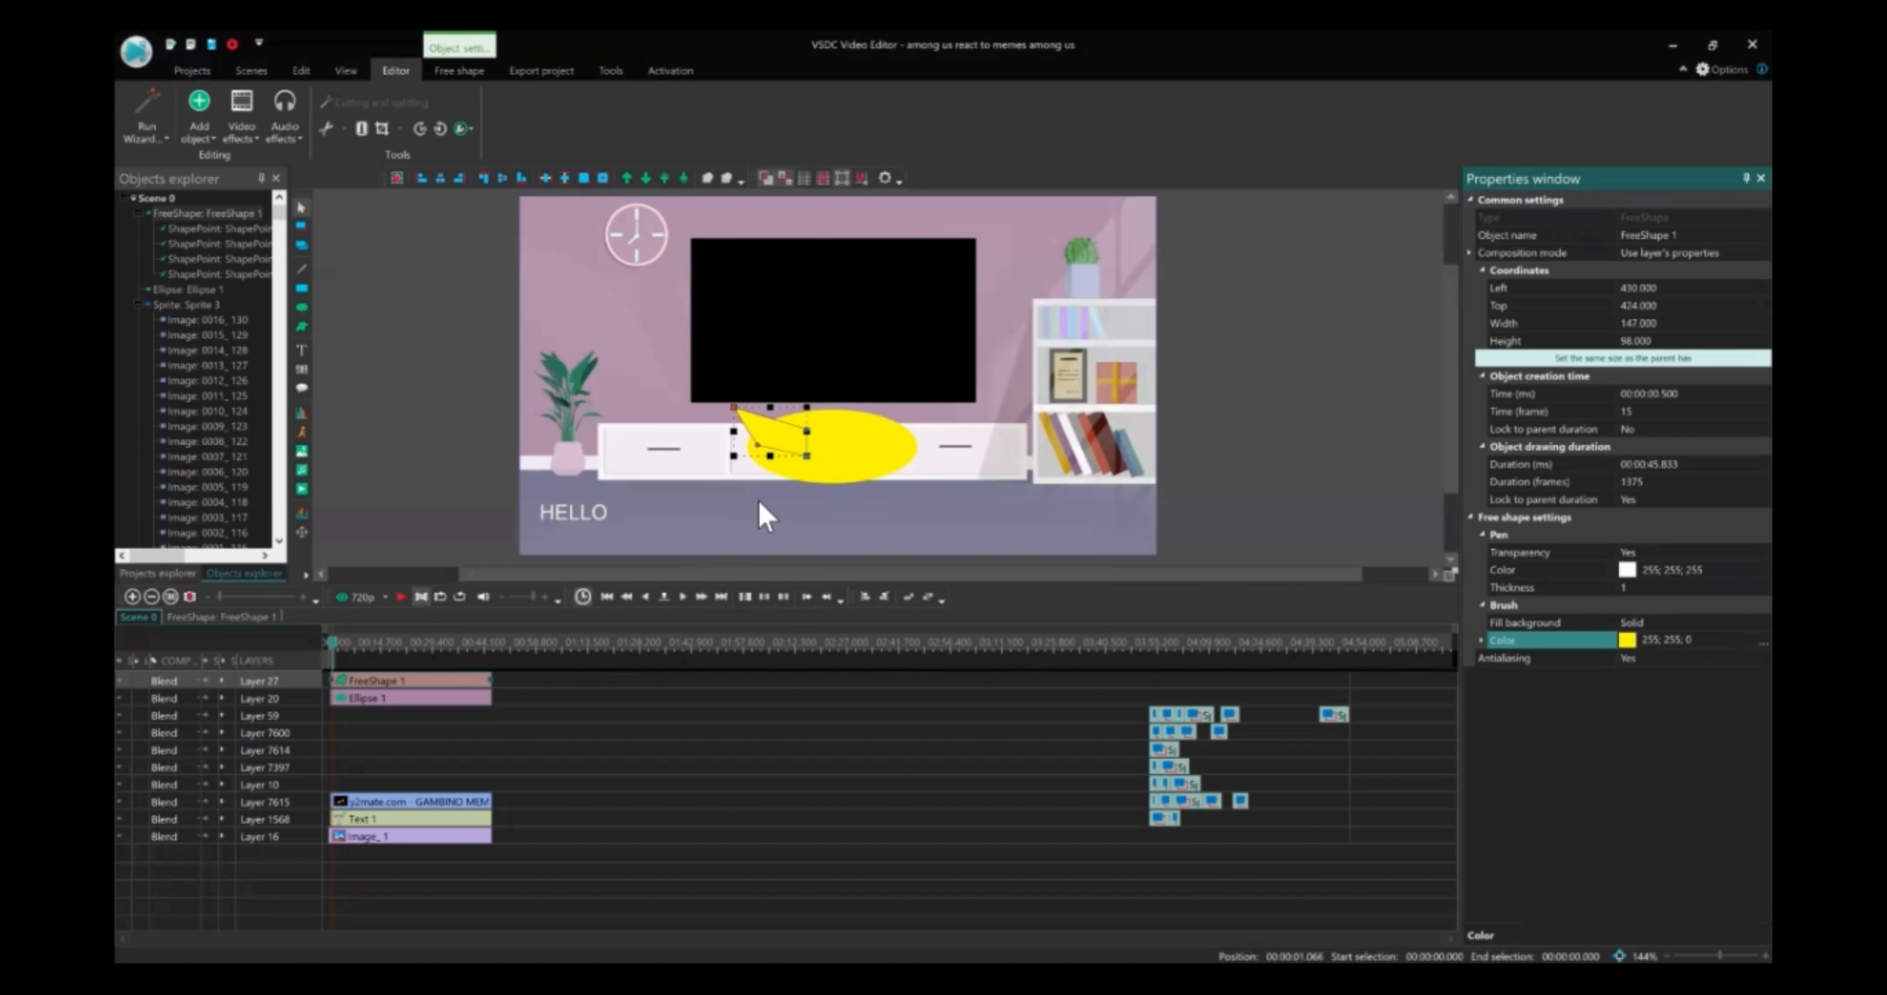
{"action": "left_click", "coordinate": [517, 694]}
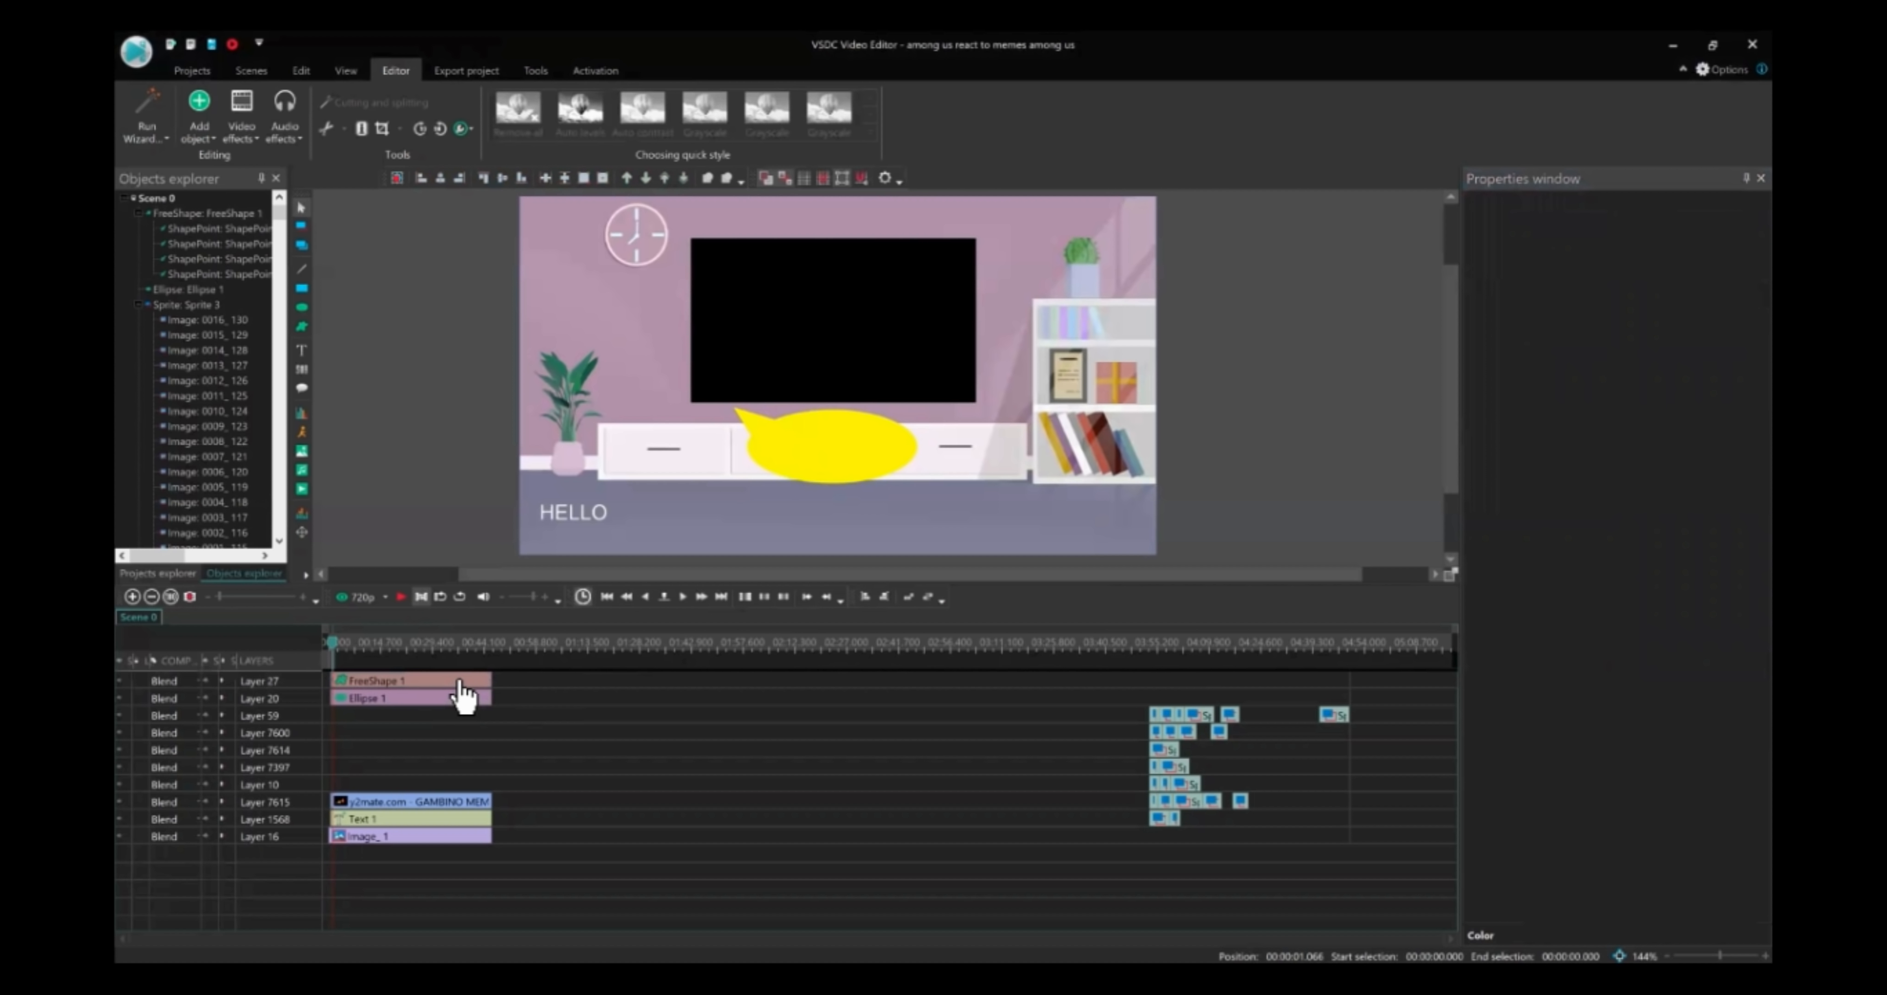
Move the free shape one layer down so it lies beneath the ellipse
{"action": "left_click", "coordinate": [460, 682]}
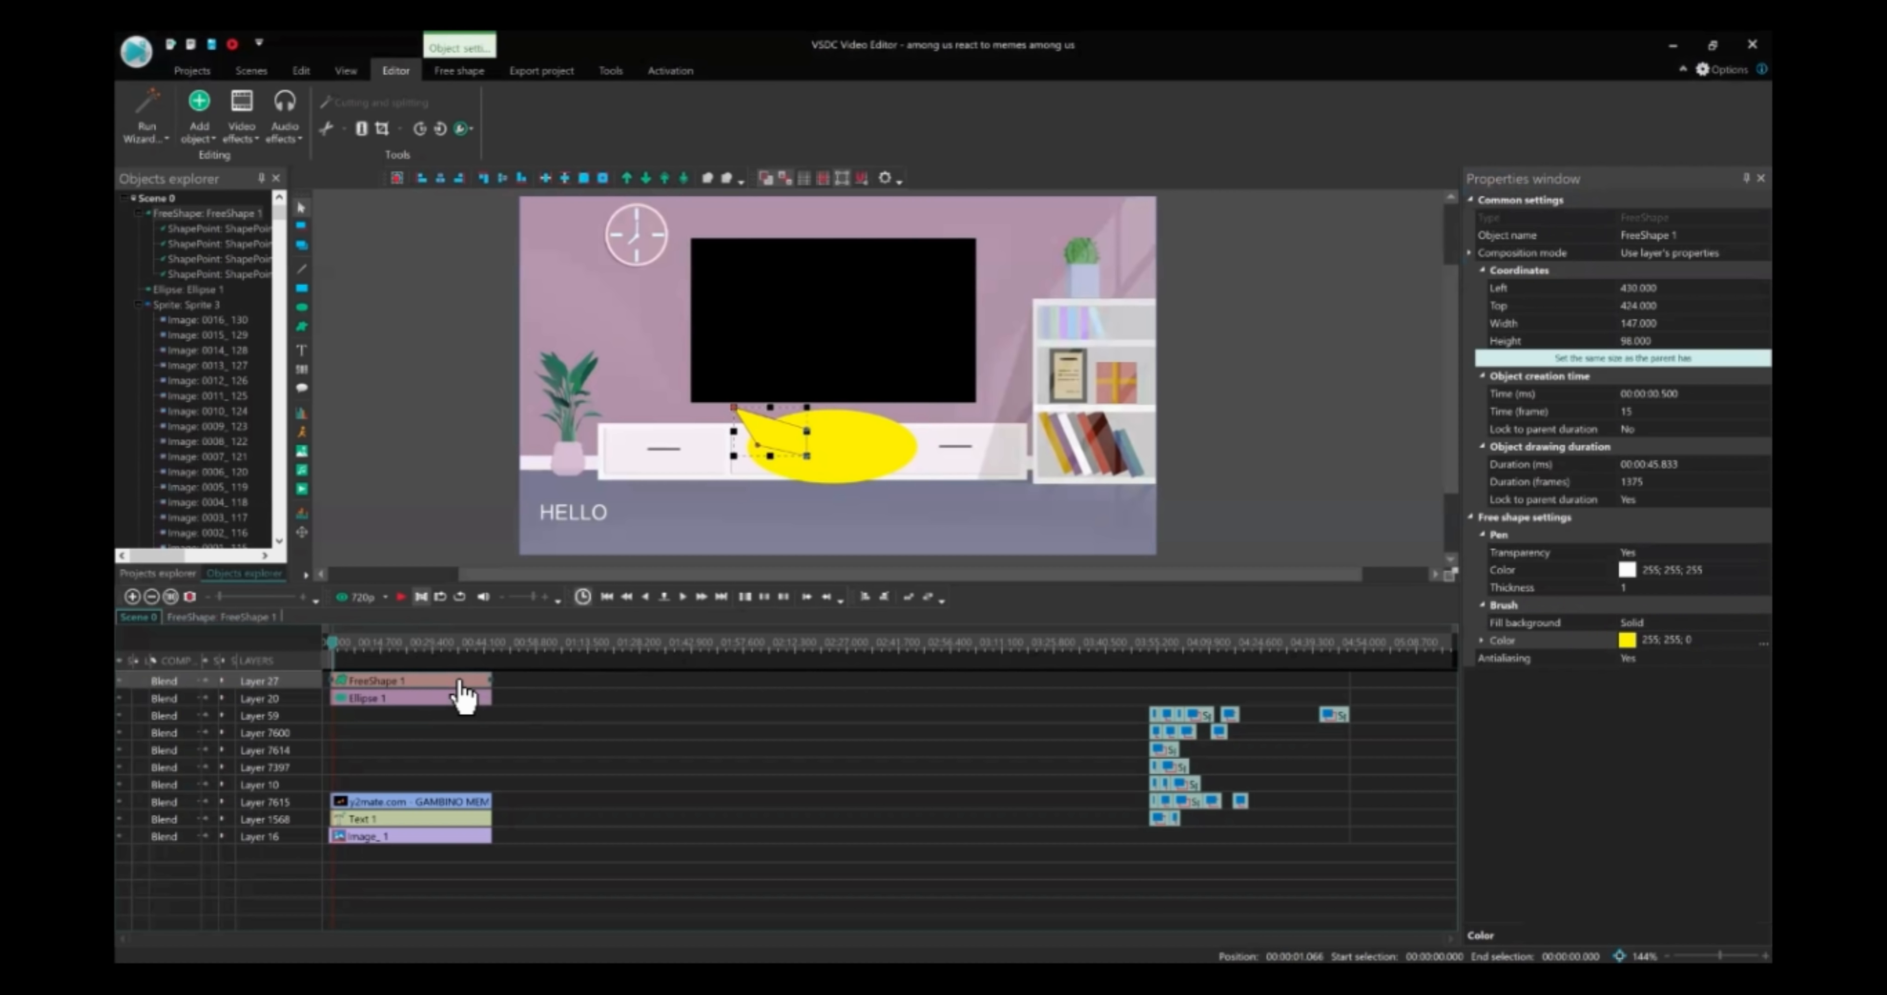
{"action": "left_click", "coordinate": [533, 708]}
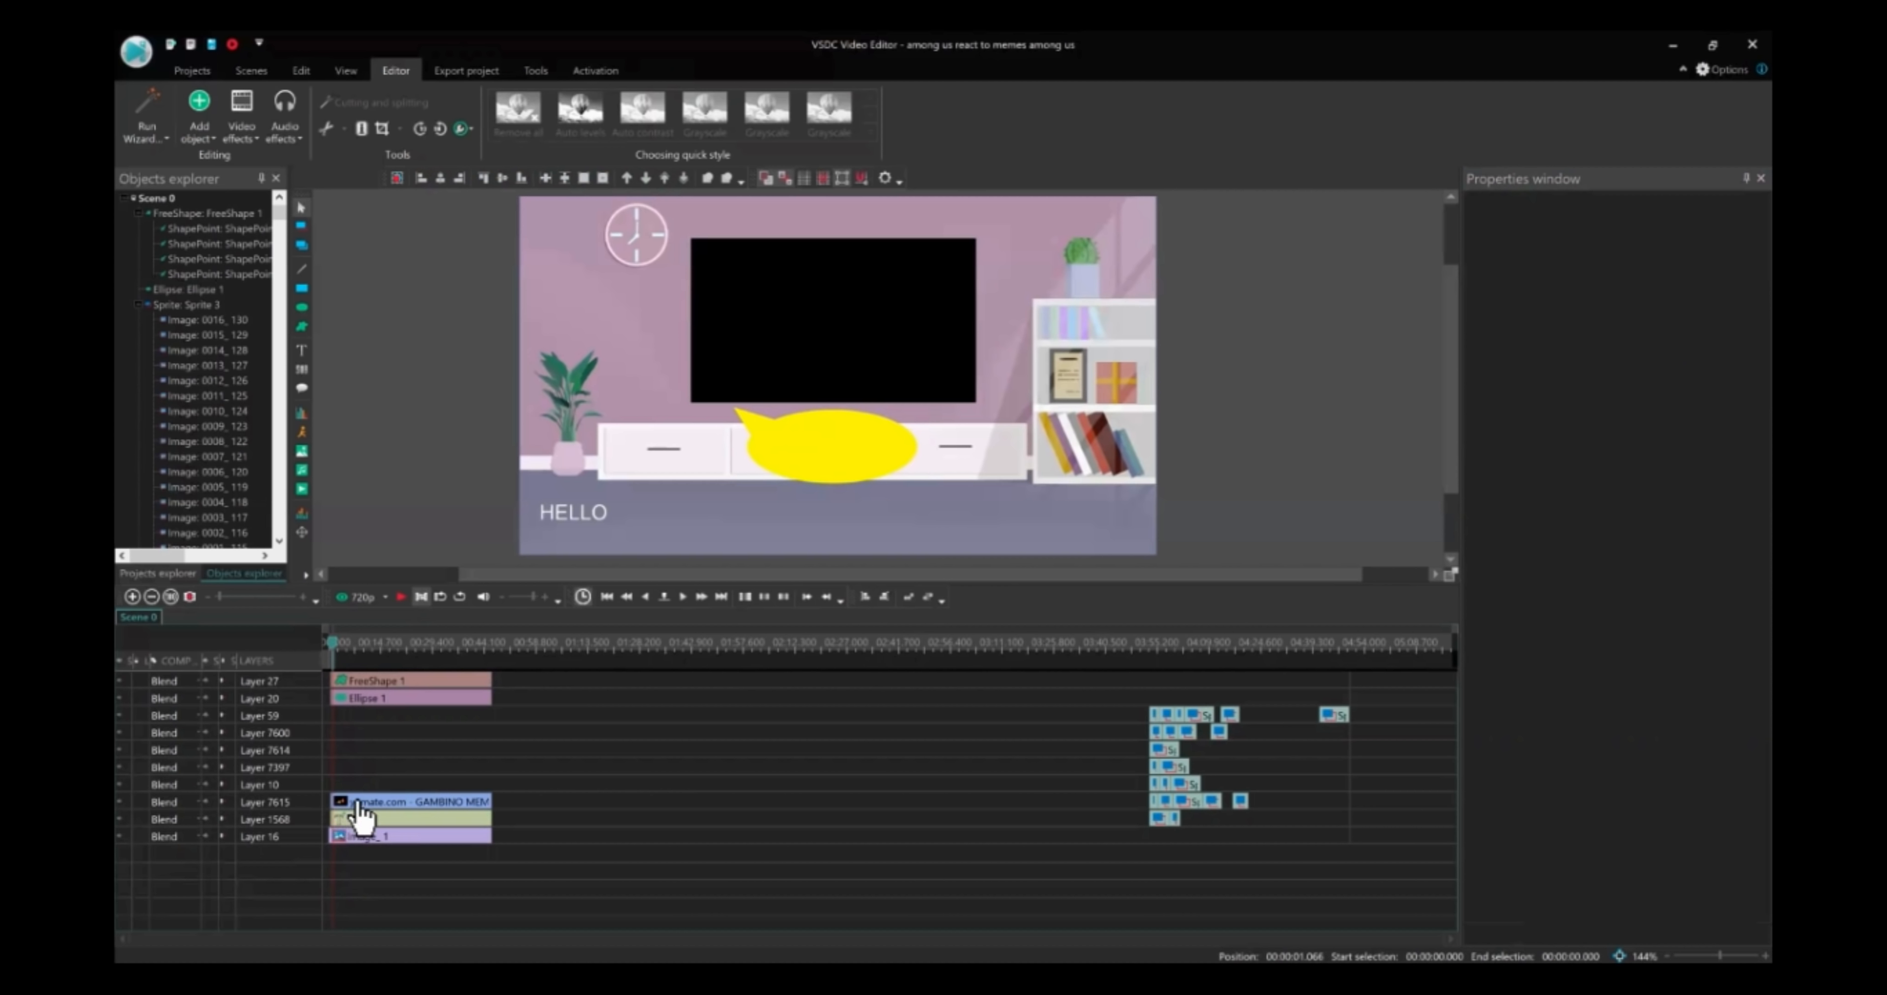
{"action": "left_click", "coordinate": [424, 840]}
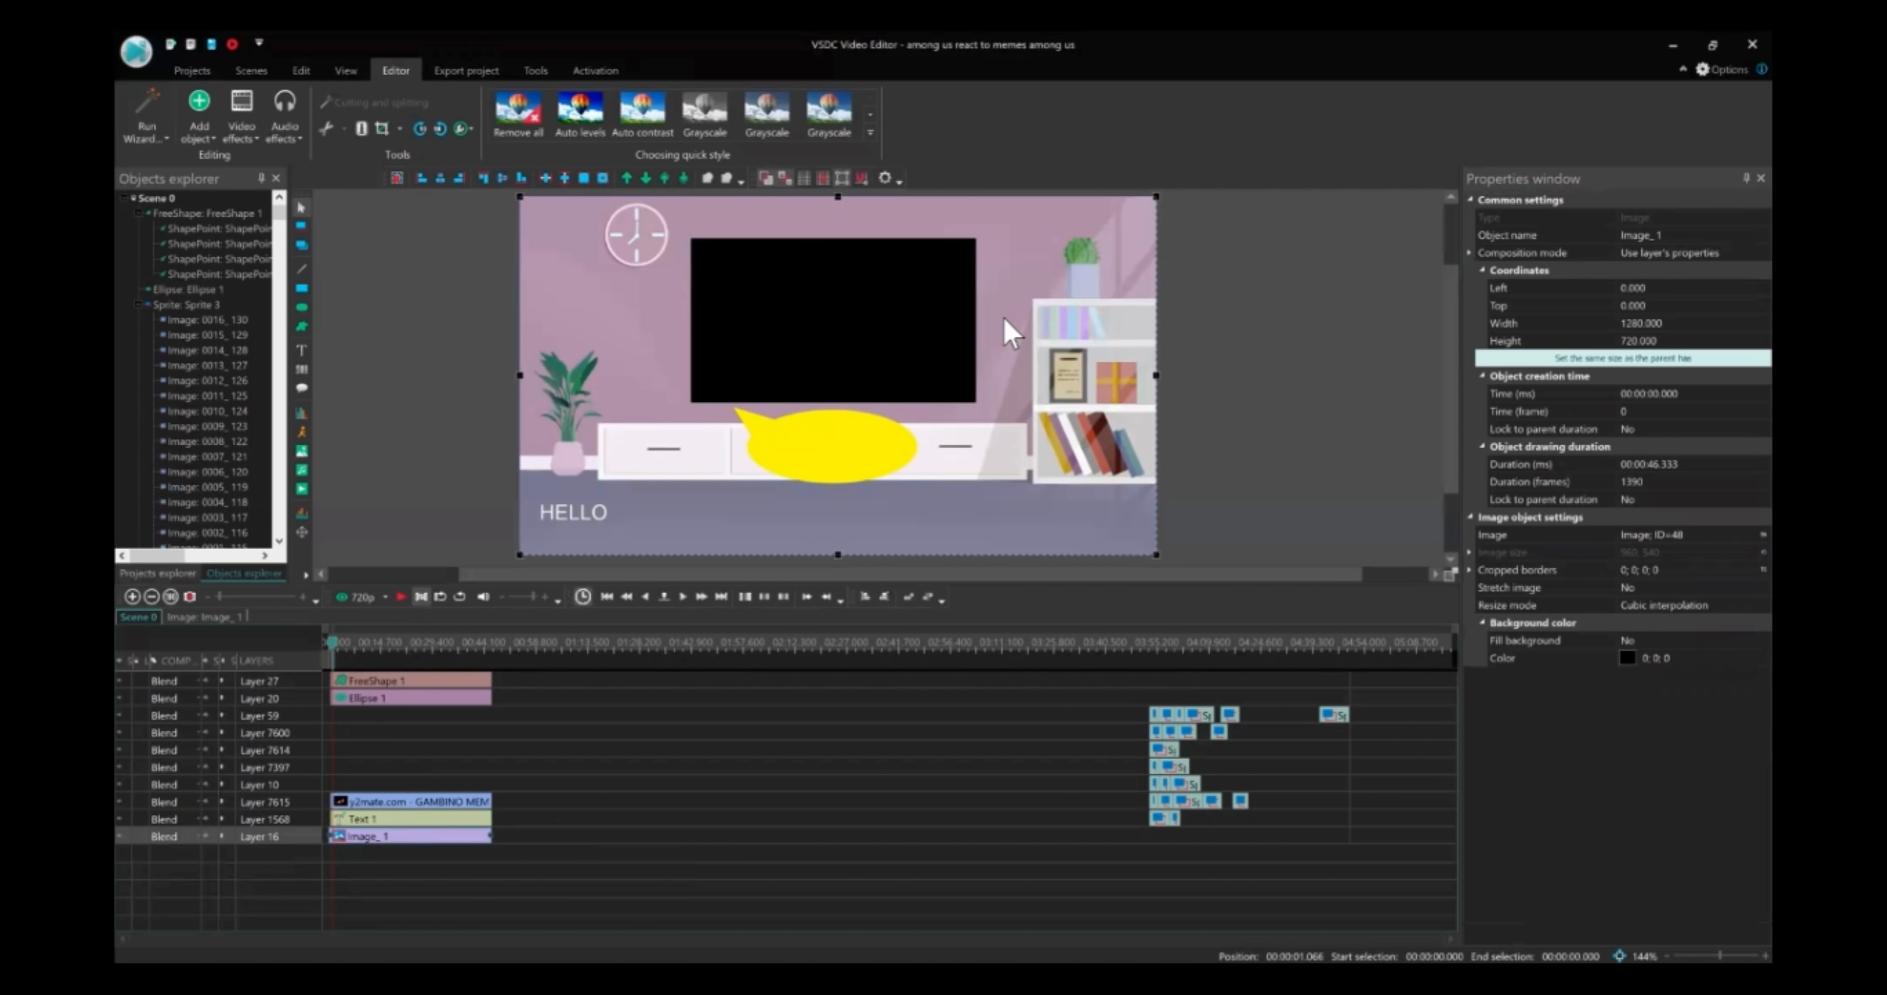
{"action": "left_click", "coordinate": [430, 682]}
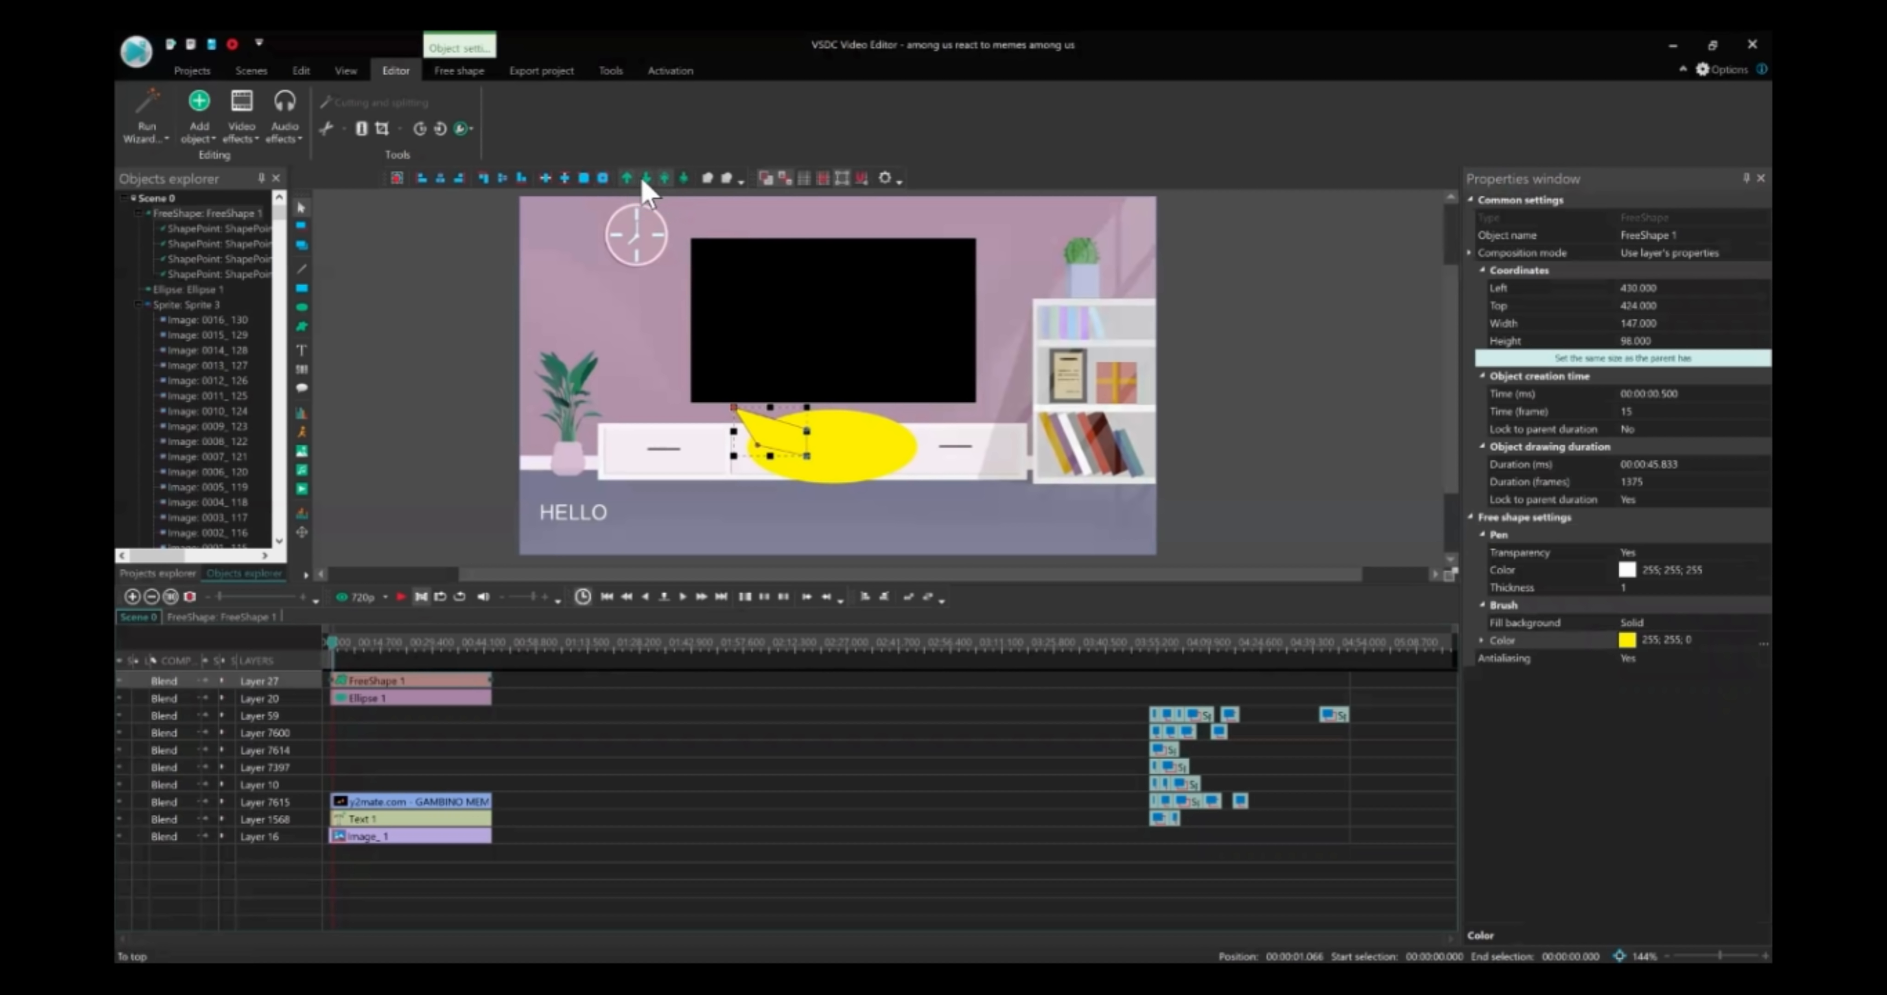
{"action": "left_click", "coordinate": [523, 676]}
{"action": "left_click", "coordinate": [485, 683]}
{"action": "left_click", "coordinate": [645, 178]}
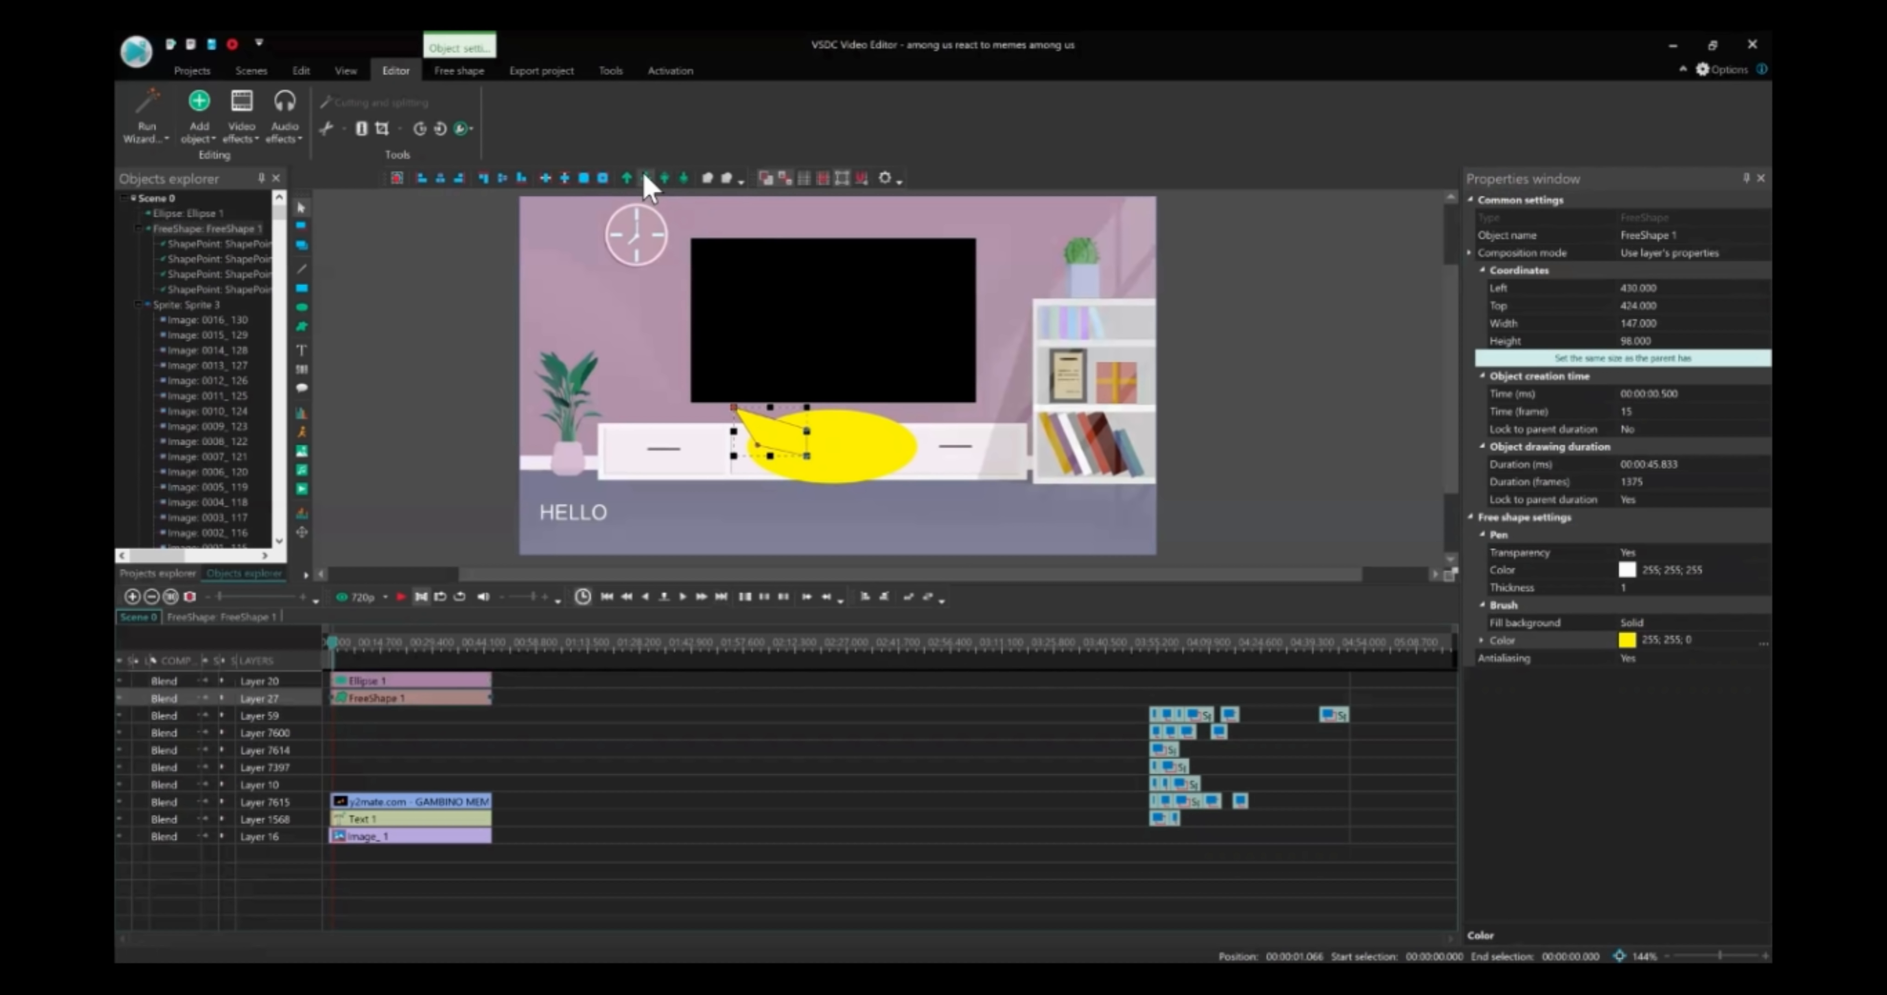
{"action": "left_click", "coordinate": [529, 711]}
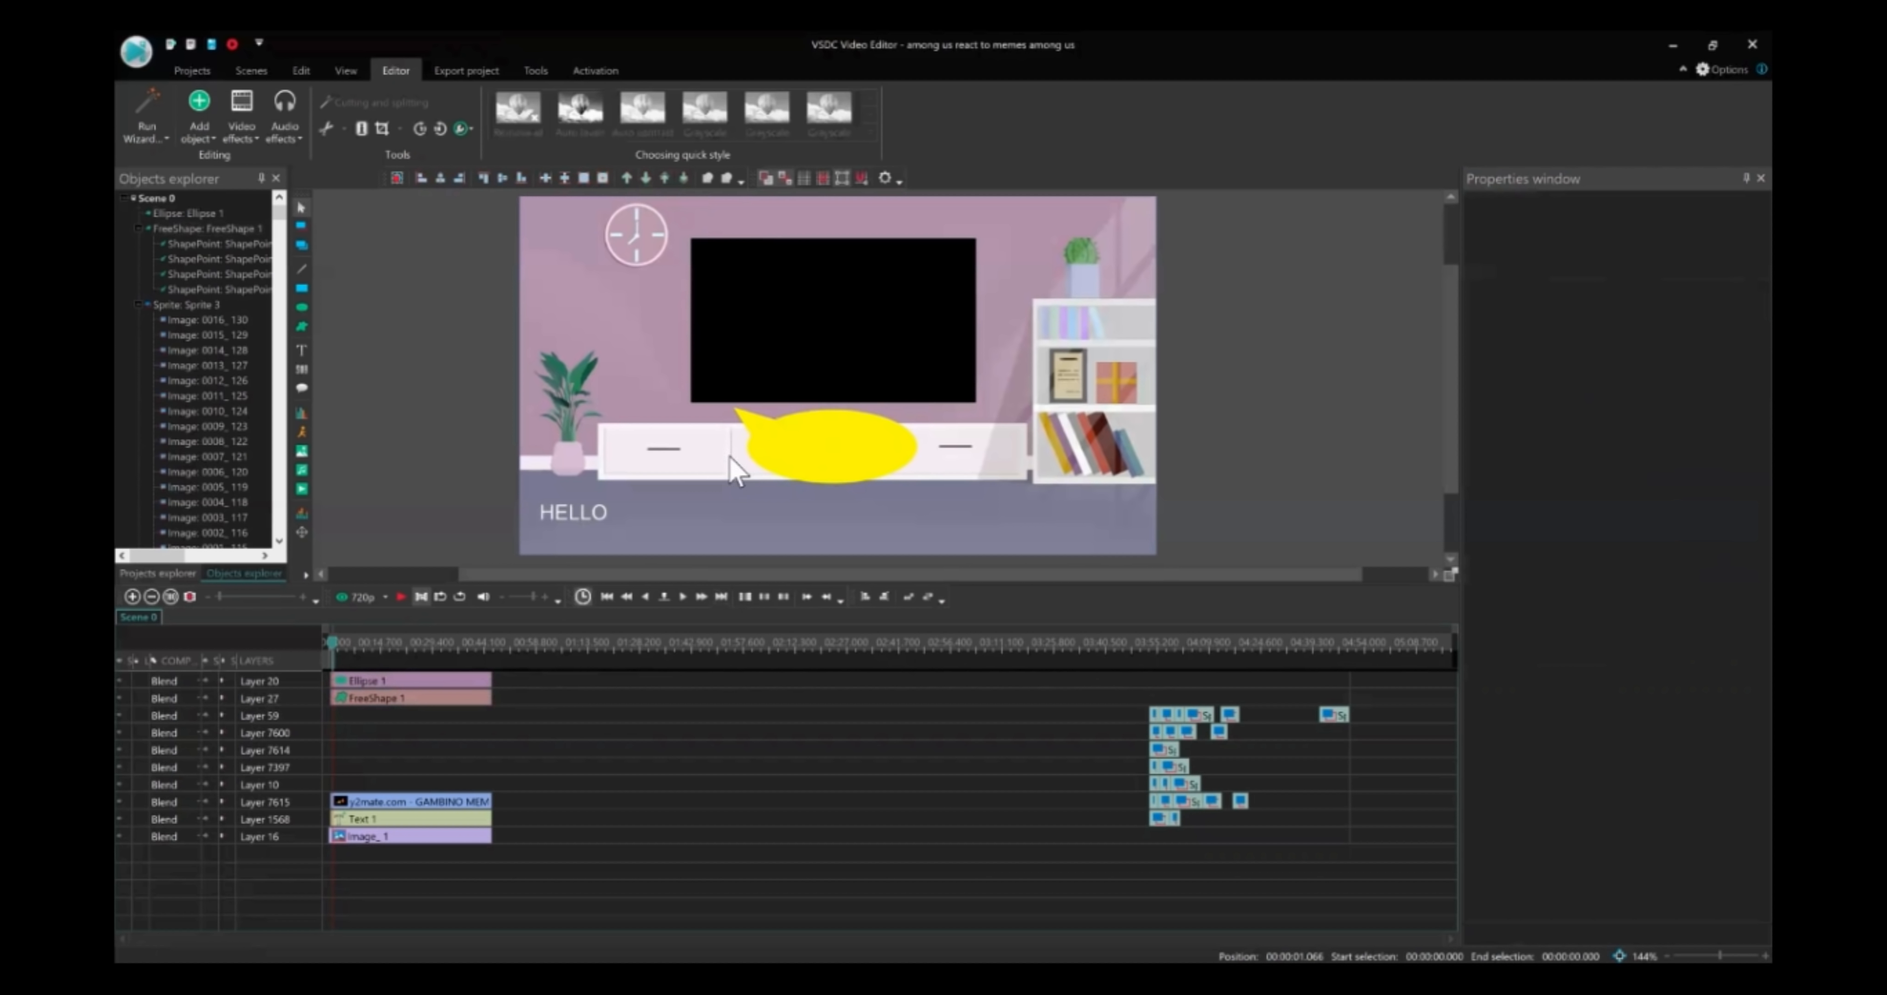
{"action": "left_click", "coordinate": [775, 444]}
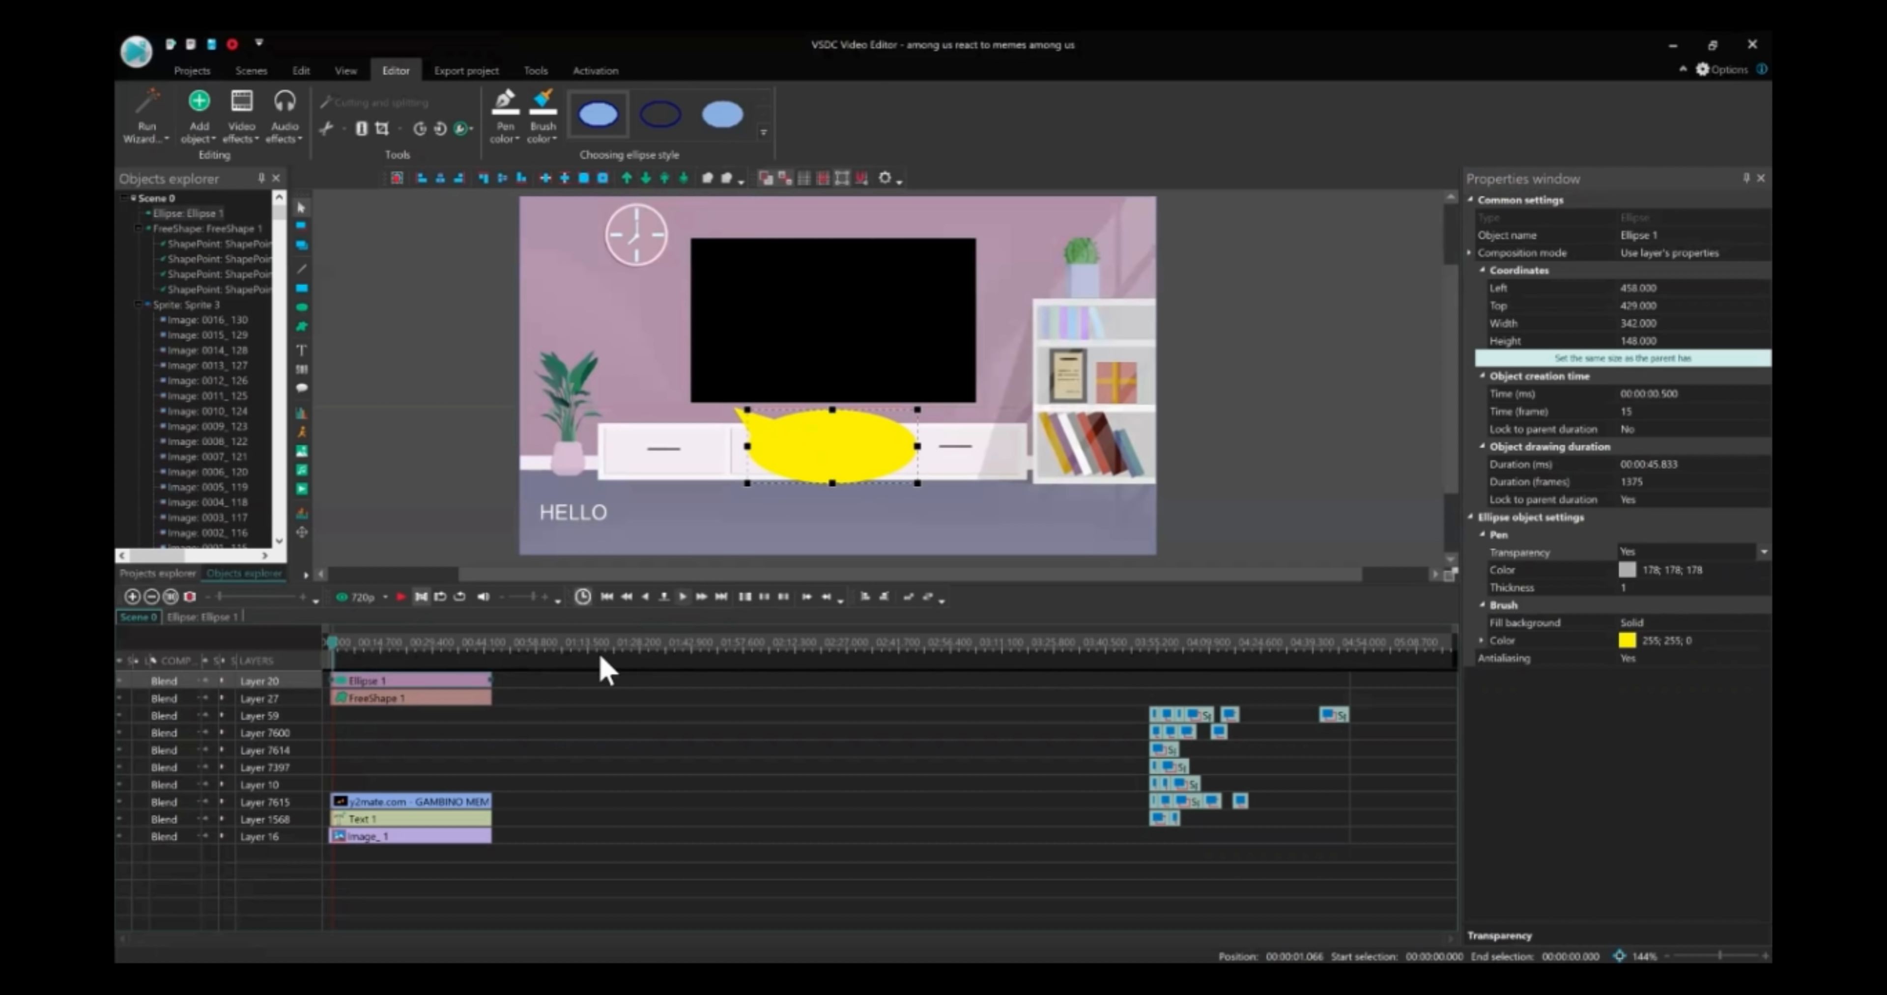
{"action": "left_click", "coordinate": [522, 686]}
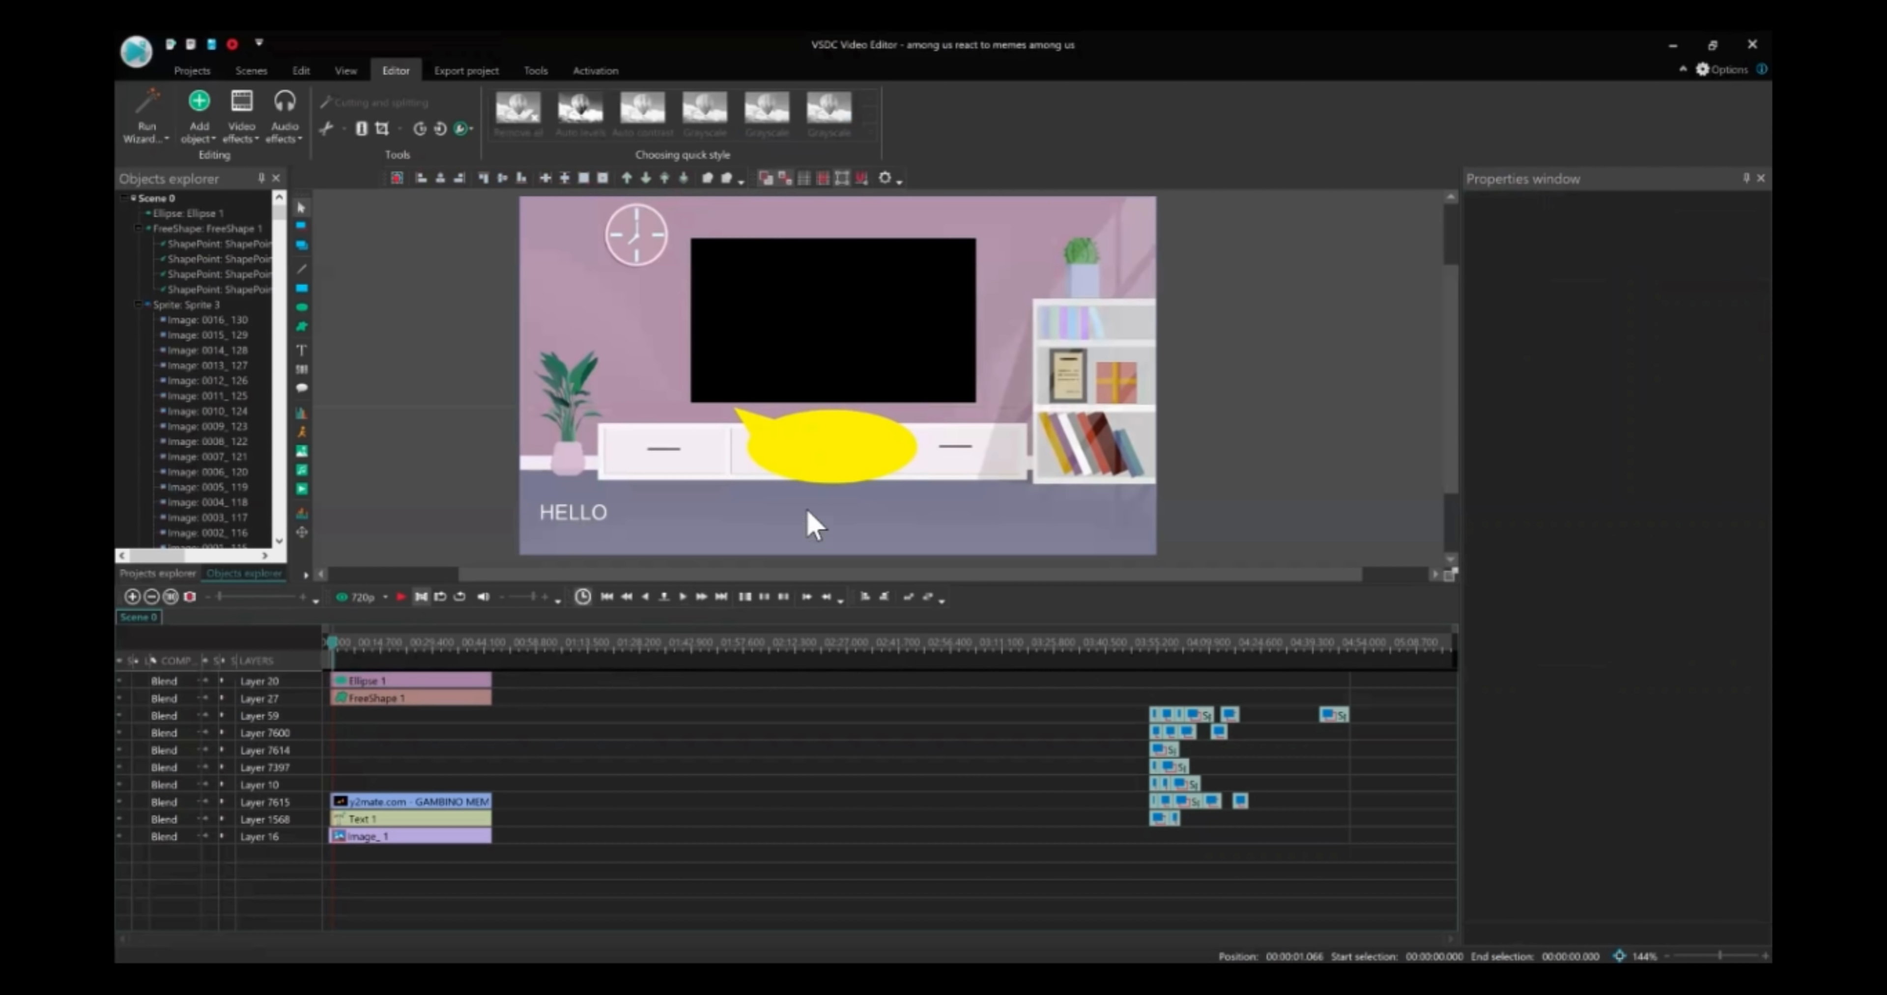
{"action": "left_click", "coordinate": [450, 707]}
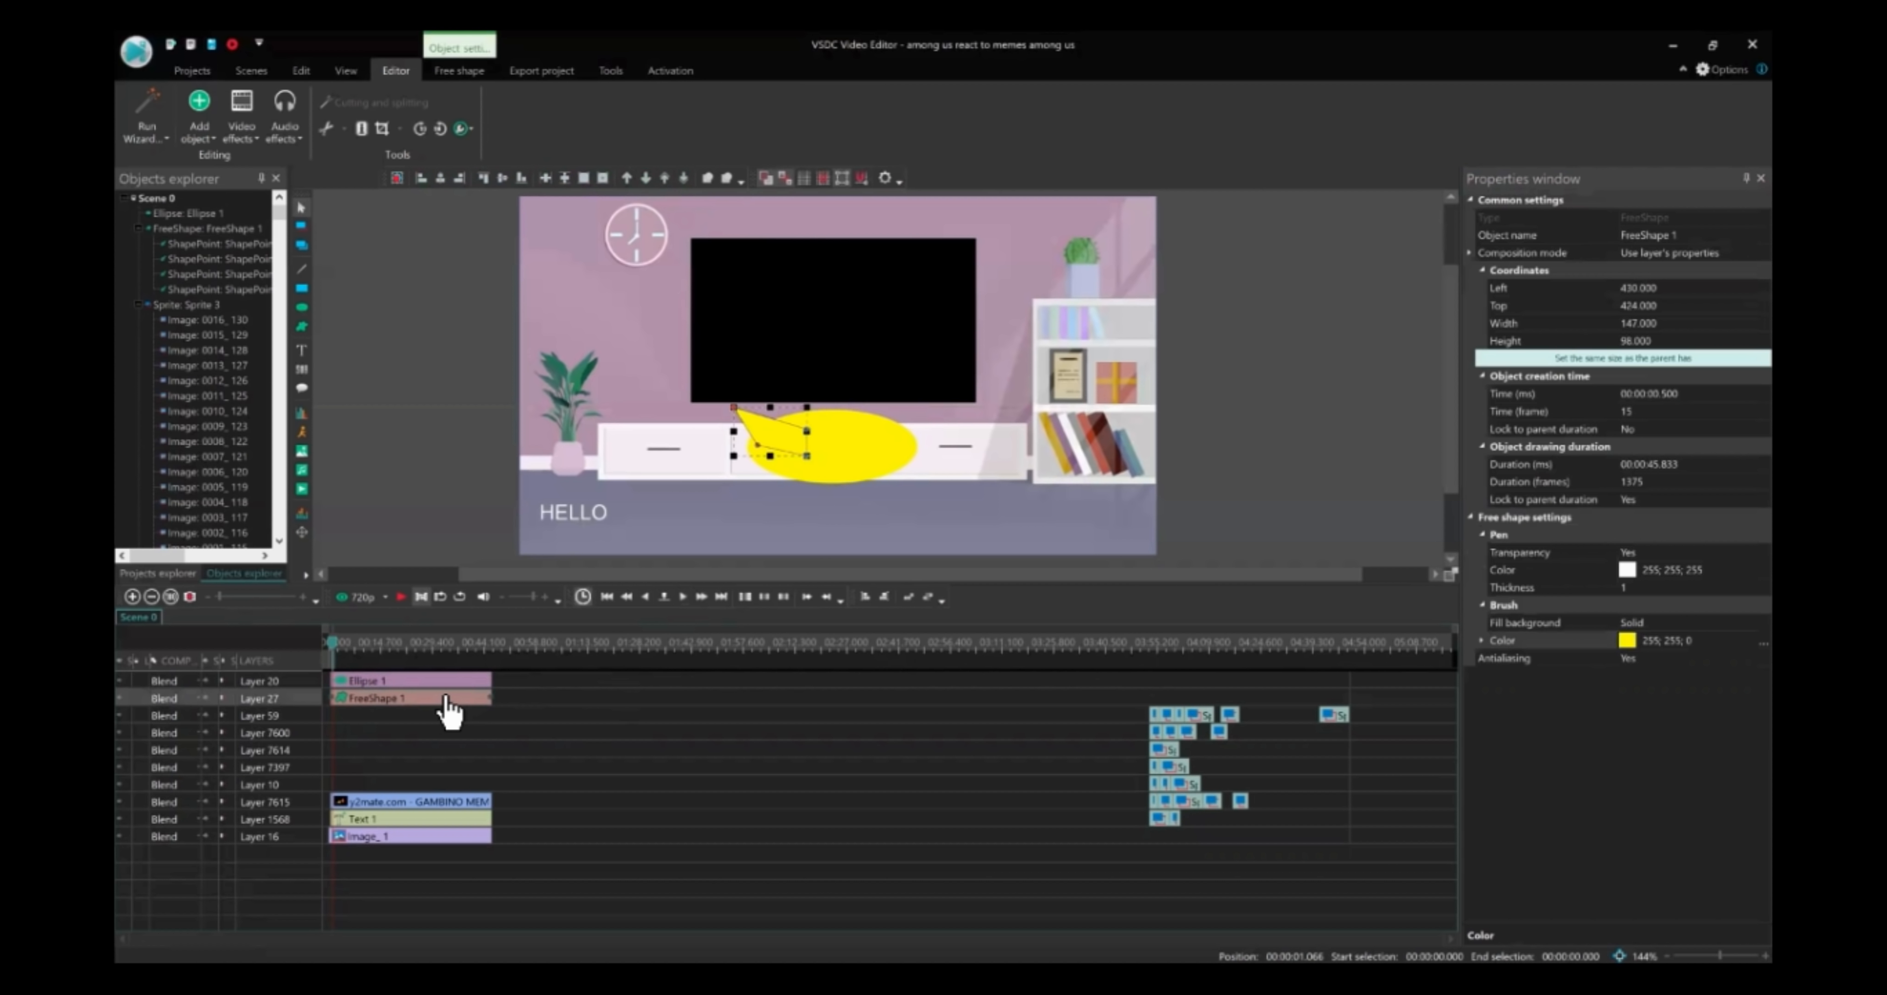
{"action": "left_click", "coordinate": [661, 691]}
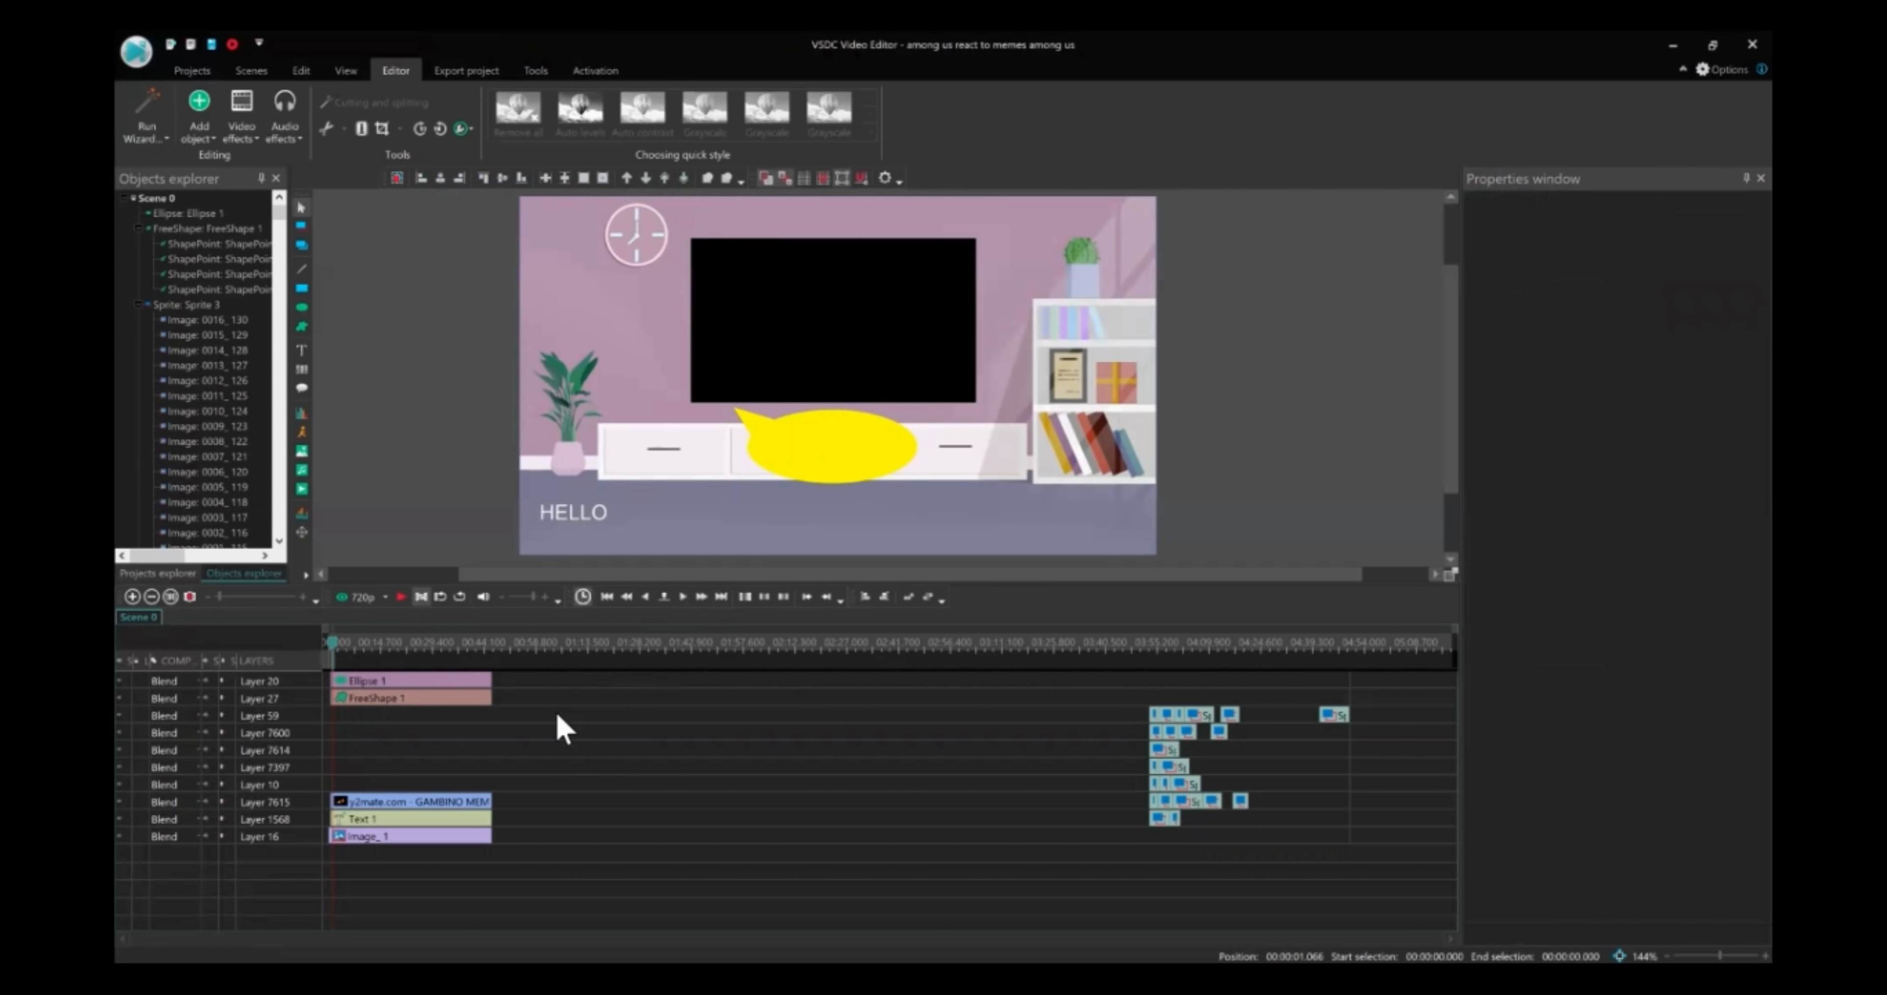
Preview the scene from about 00:00:15.566, stop the playback, and step back ten frames to 00:00:25.366
{"action": "left_click", "coordinate": [382, 643]}
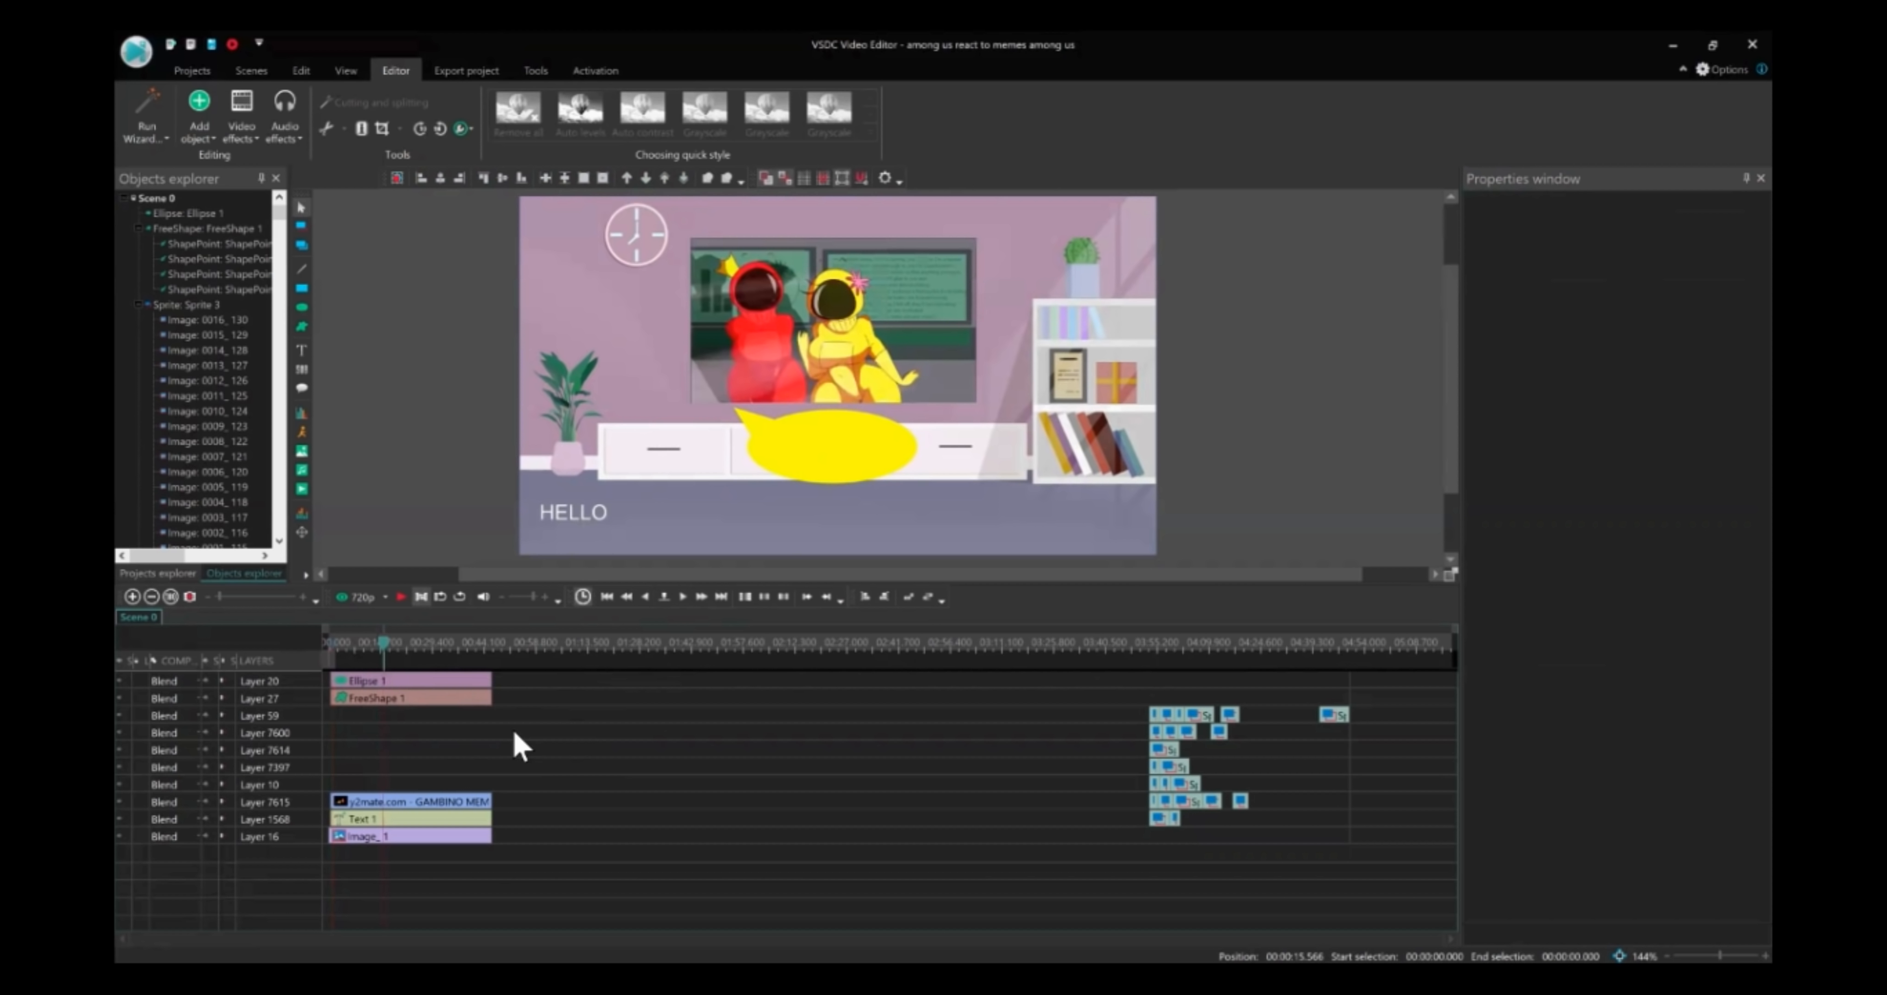
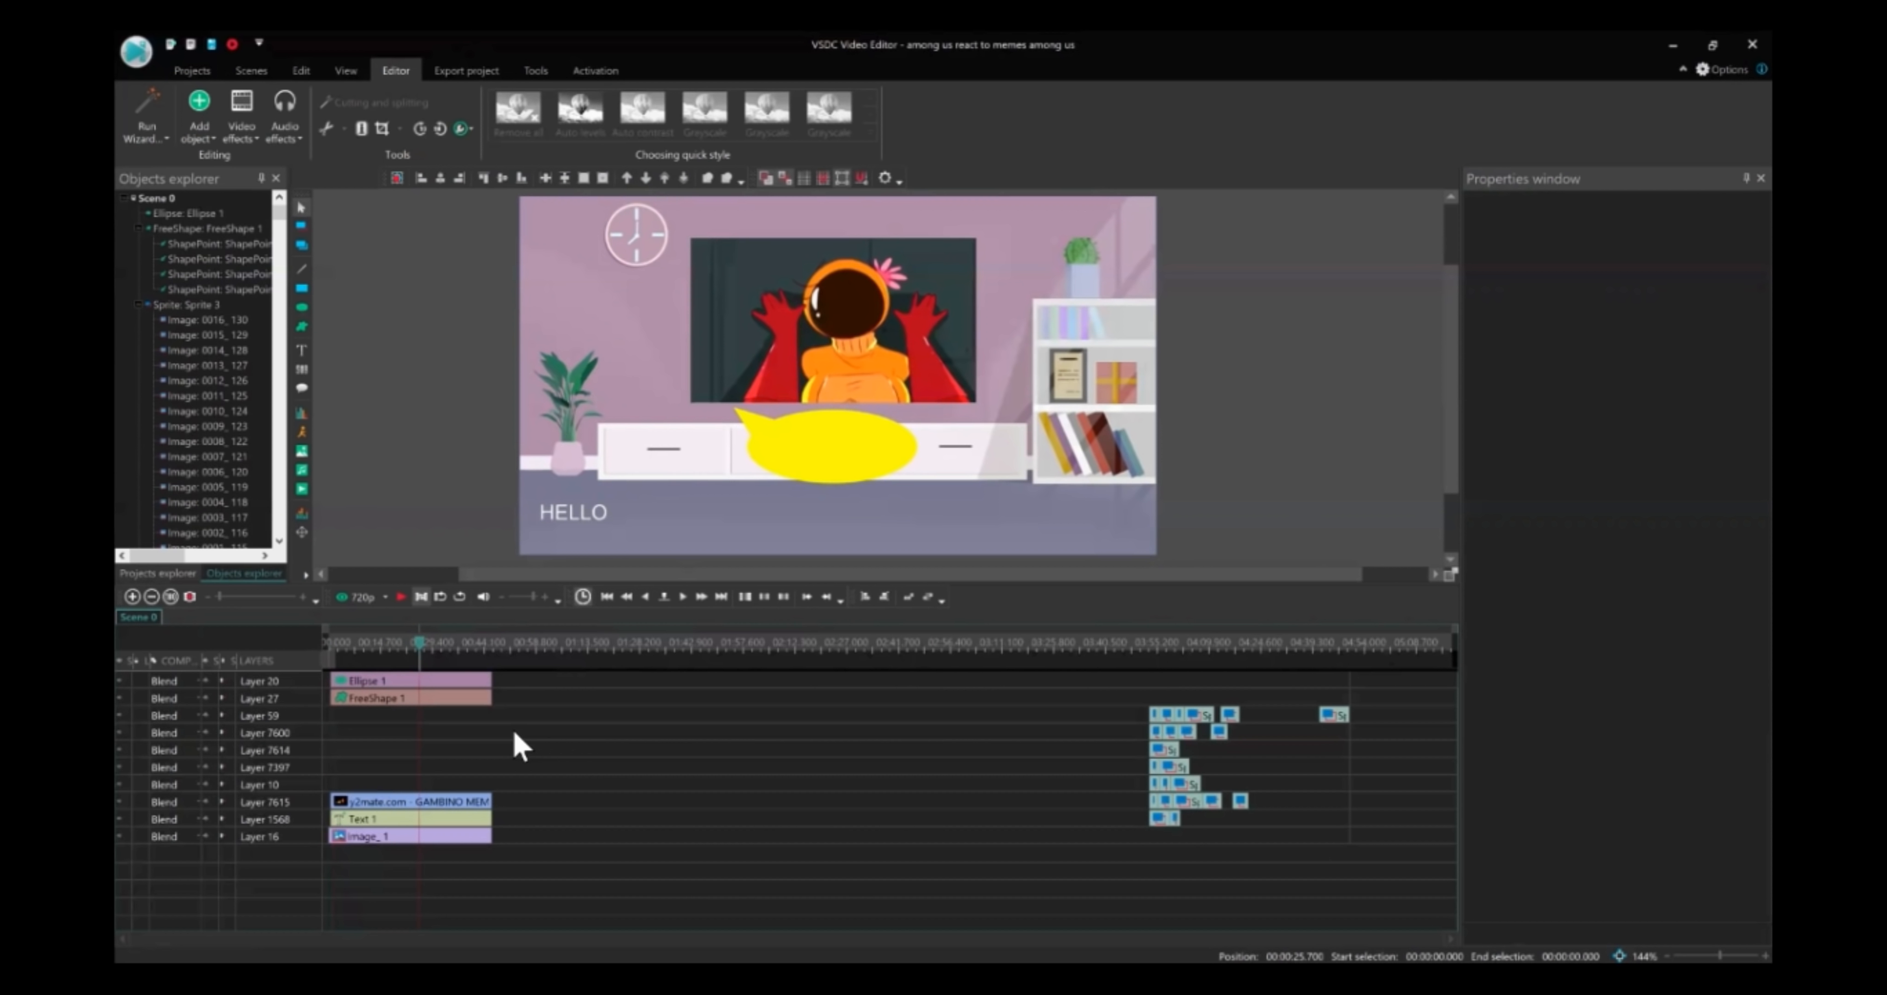
{"action": "key", "text": "Left"}
{"action": "key", "text": "Left"}
{"action": "key", "text": "Left"}
{"action": "key", "text": "Left"}
{"action": "key", "text": "Left"}
{"action": "key", "text": "Left"}
{"action": "key", "text": "Left"}
{"action": "key", "text": "Left"}
{"action": "key", "text": "Left"}
{"action": "key", "text": "Left"}
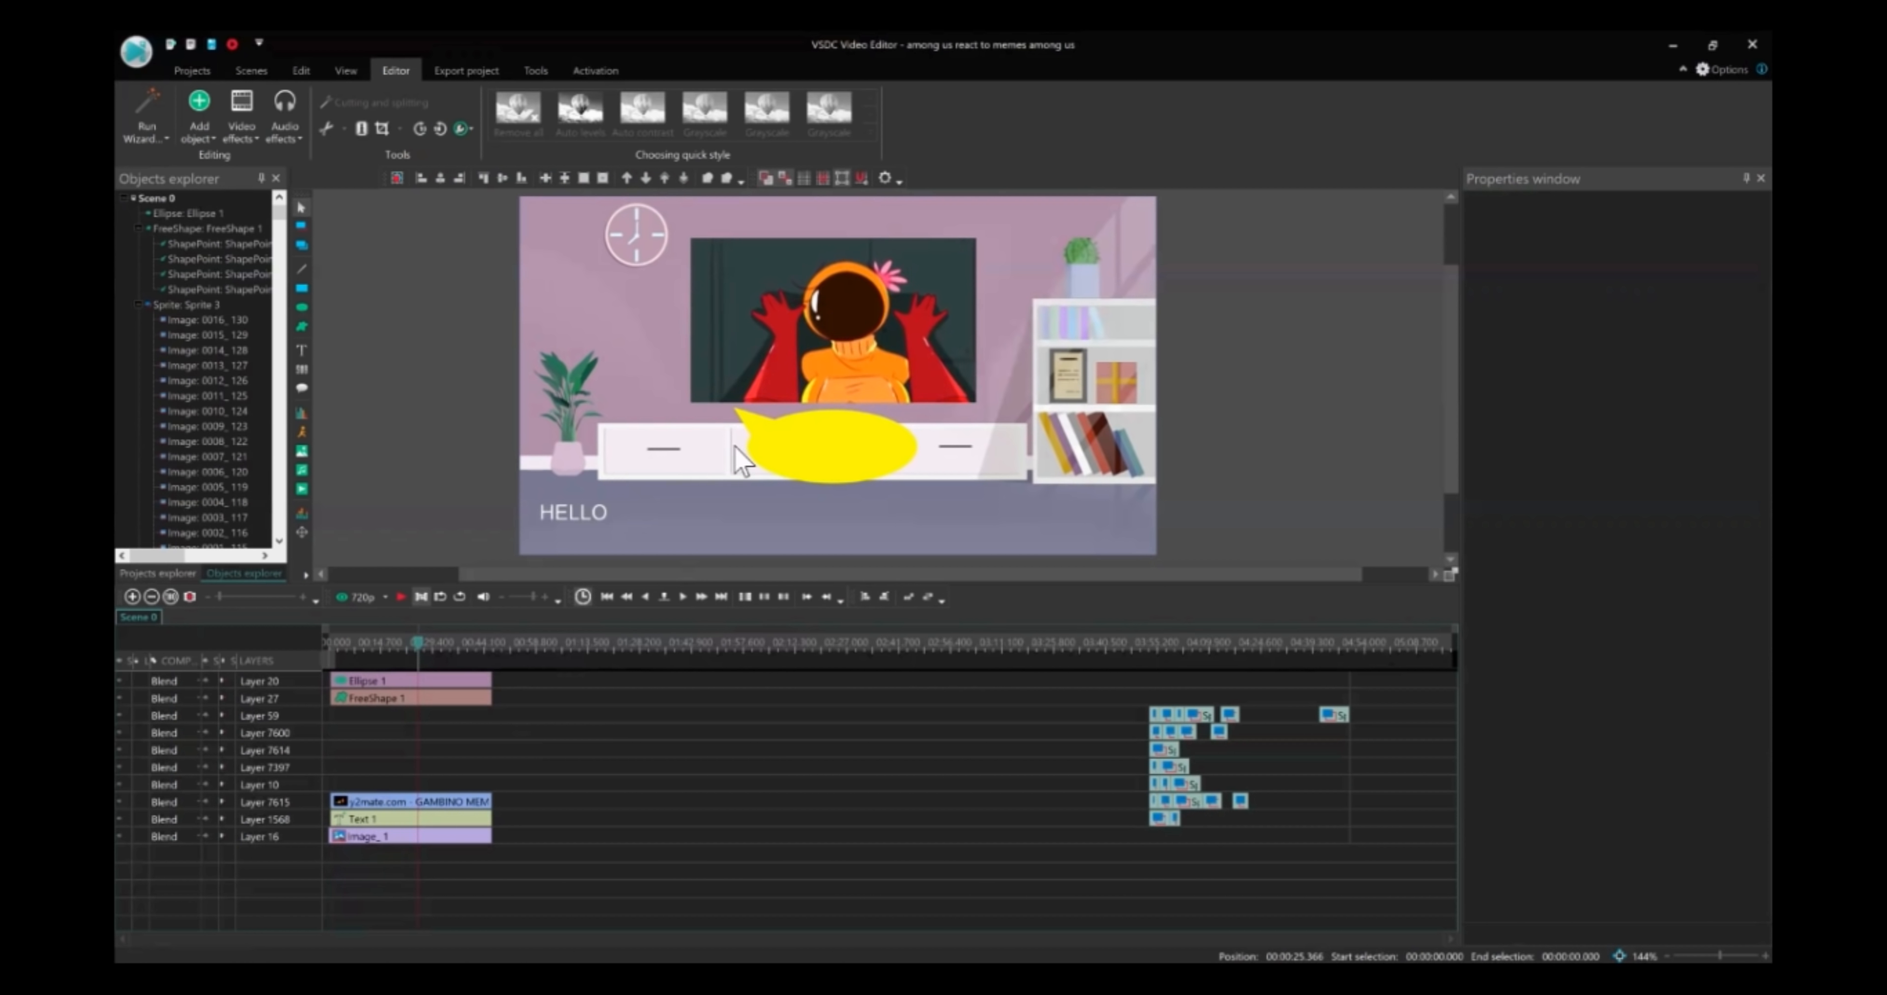
{"action": "left_click", "coordinate": [820, 472]}
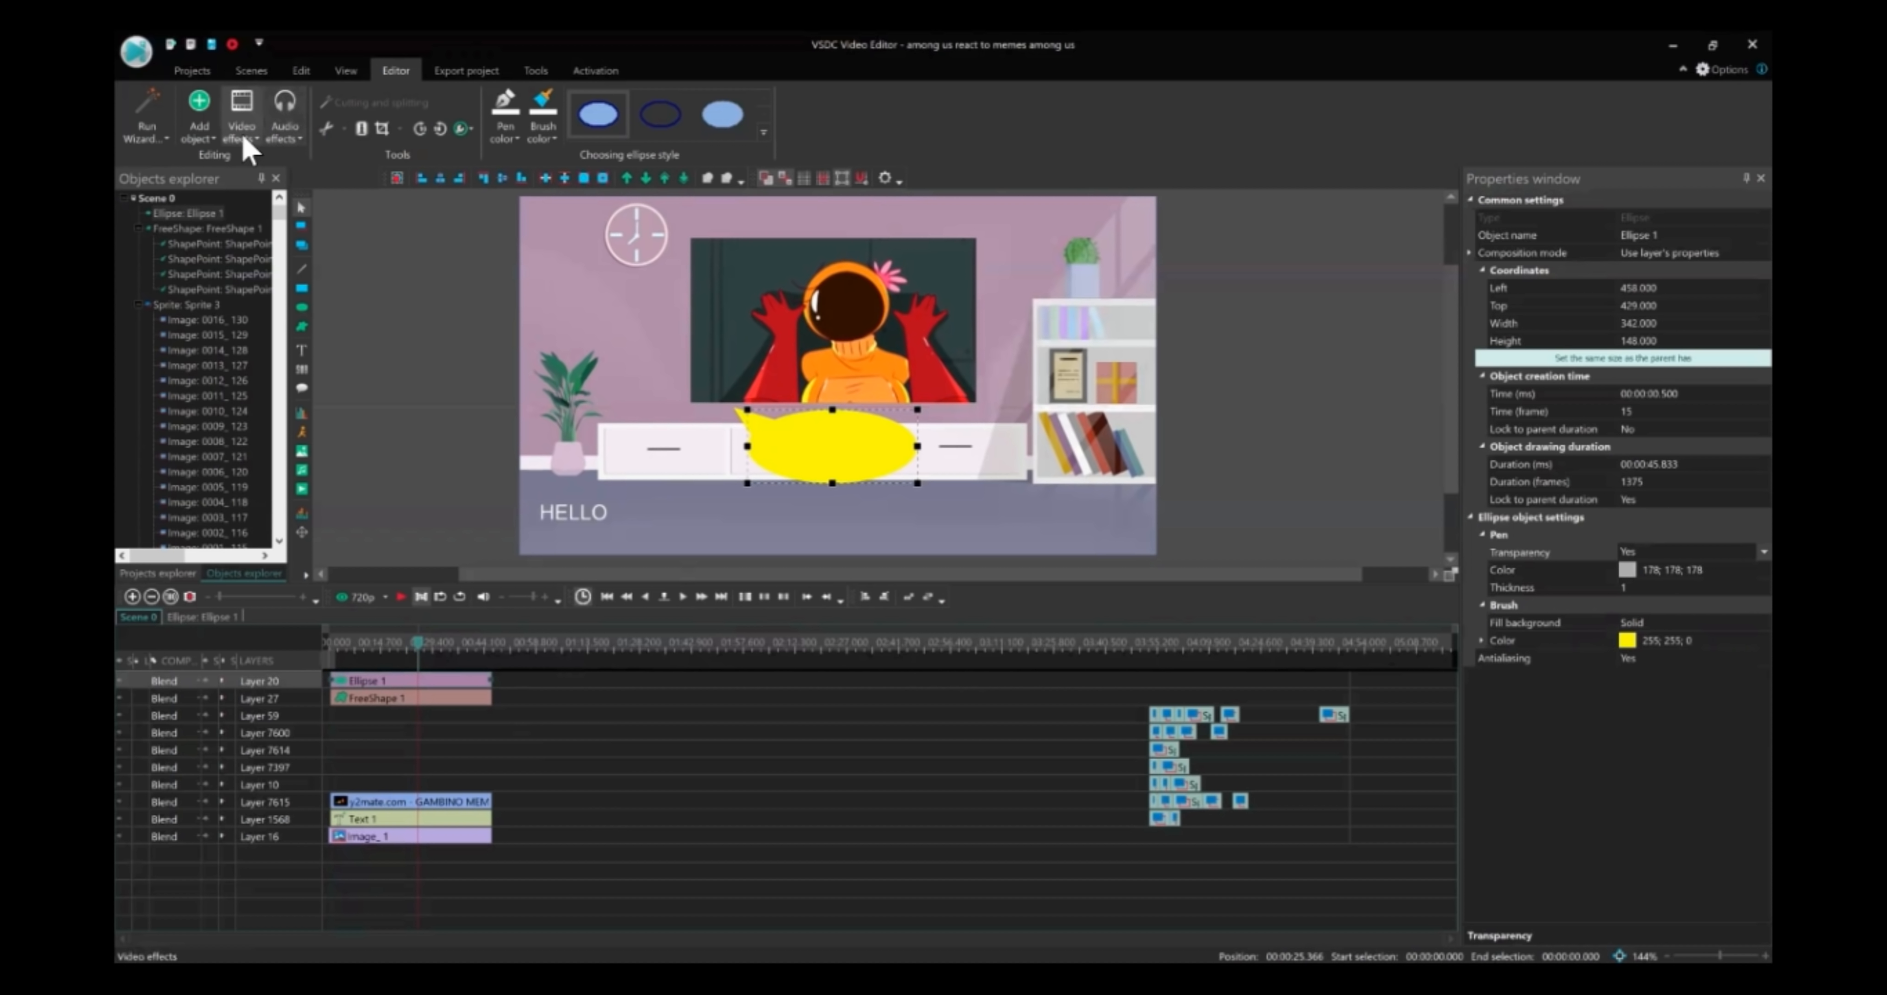
{"action": "left_click", "coordinate": [784, 676]}
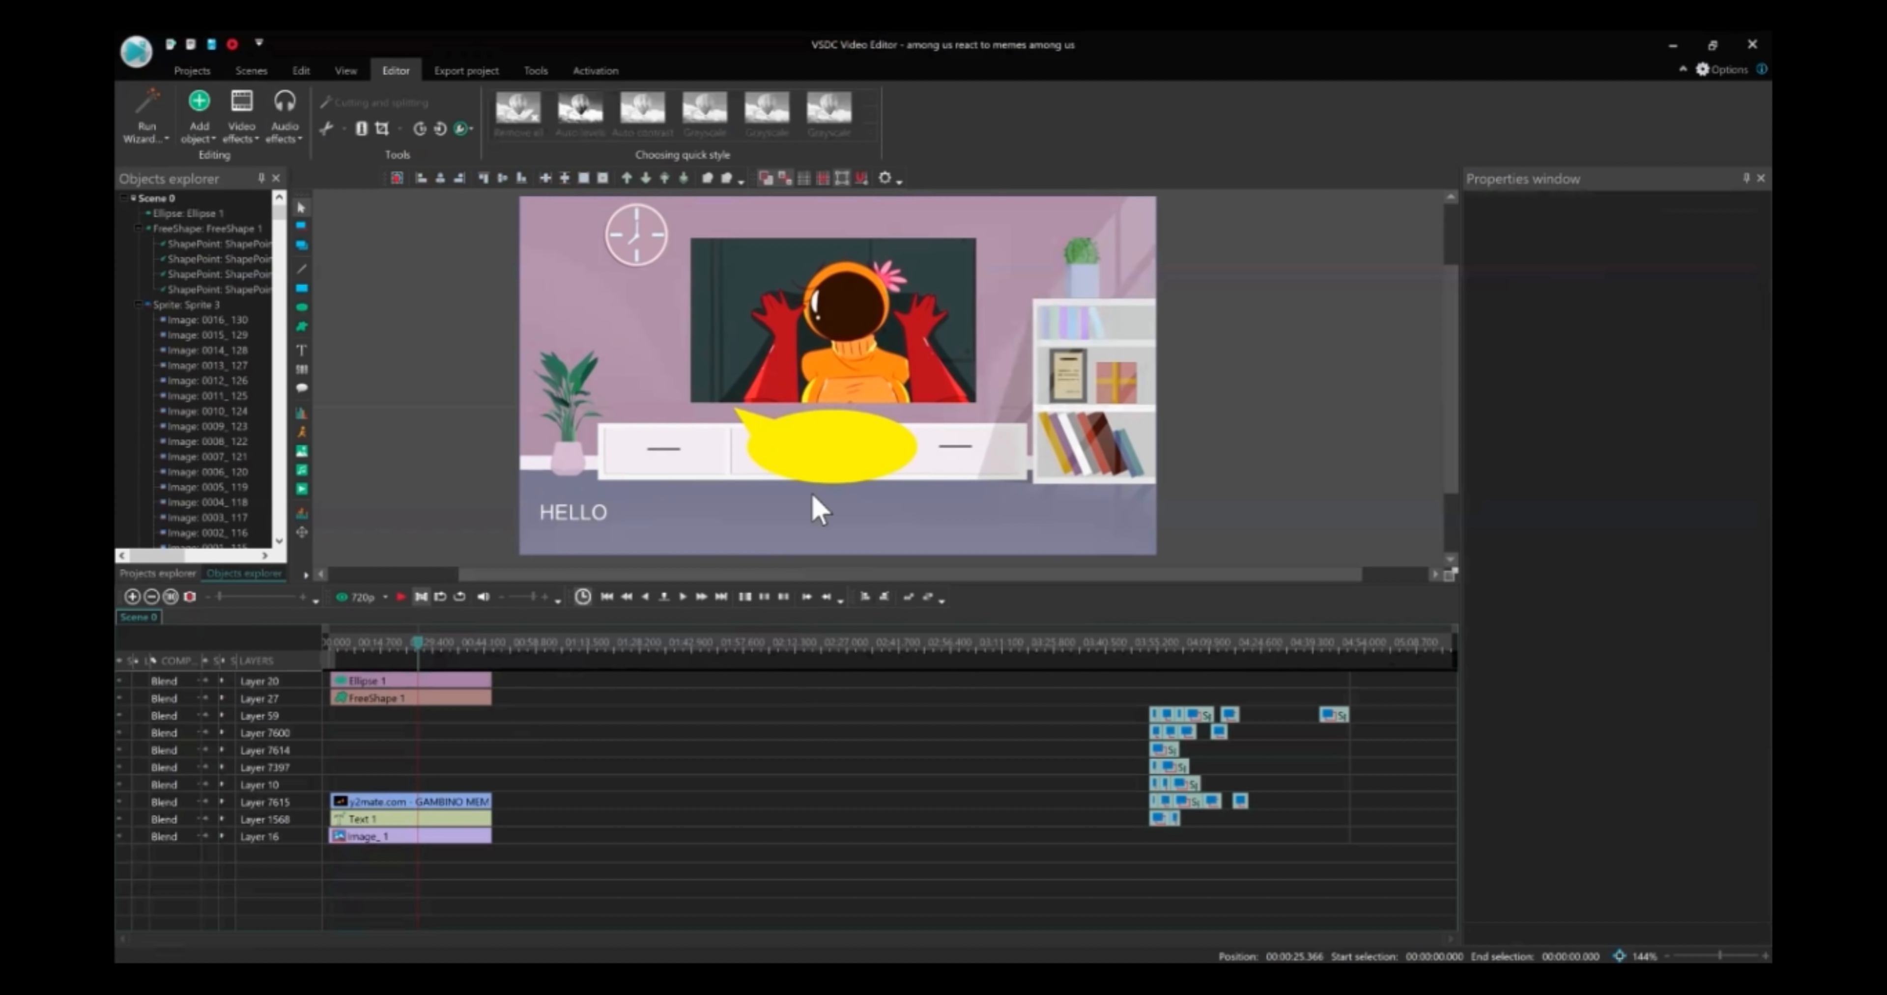
{"action": "left_click", "coordinate": [827, 472]}
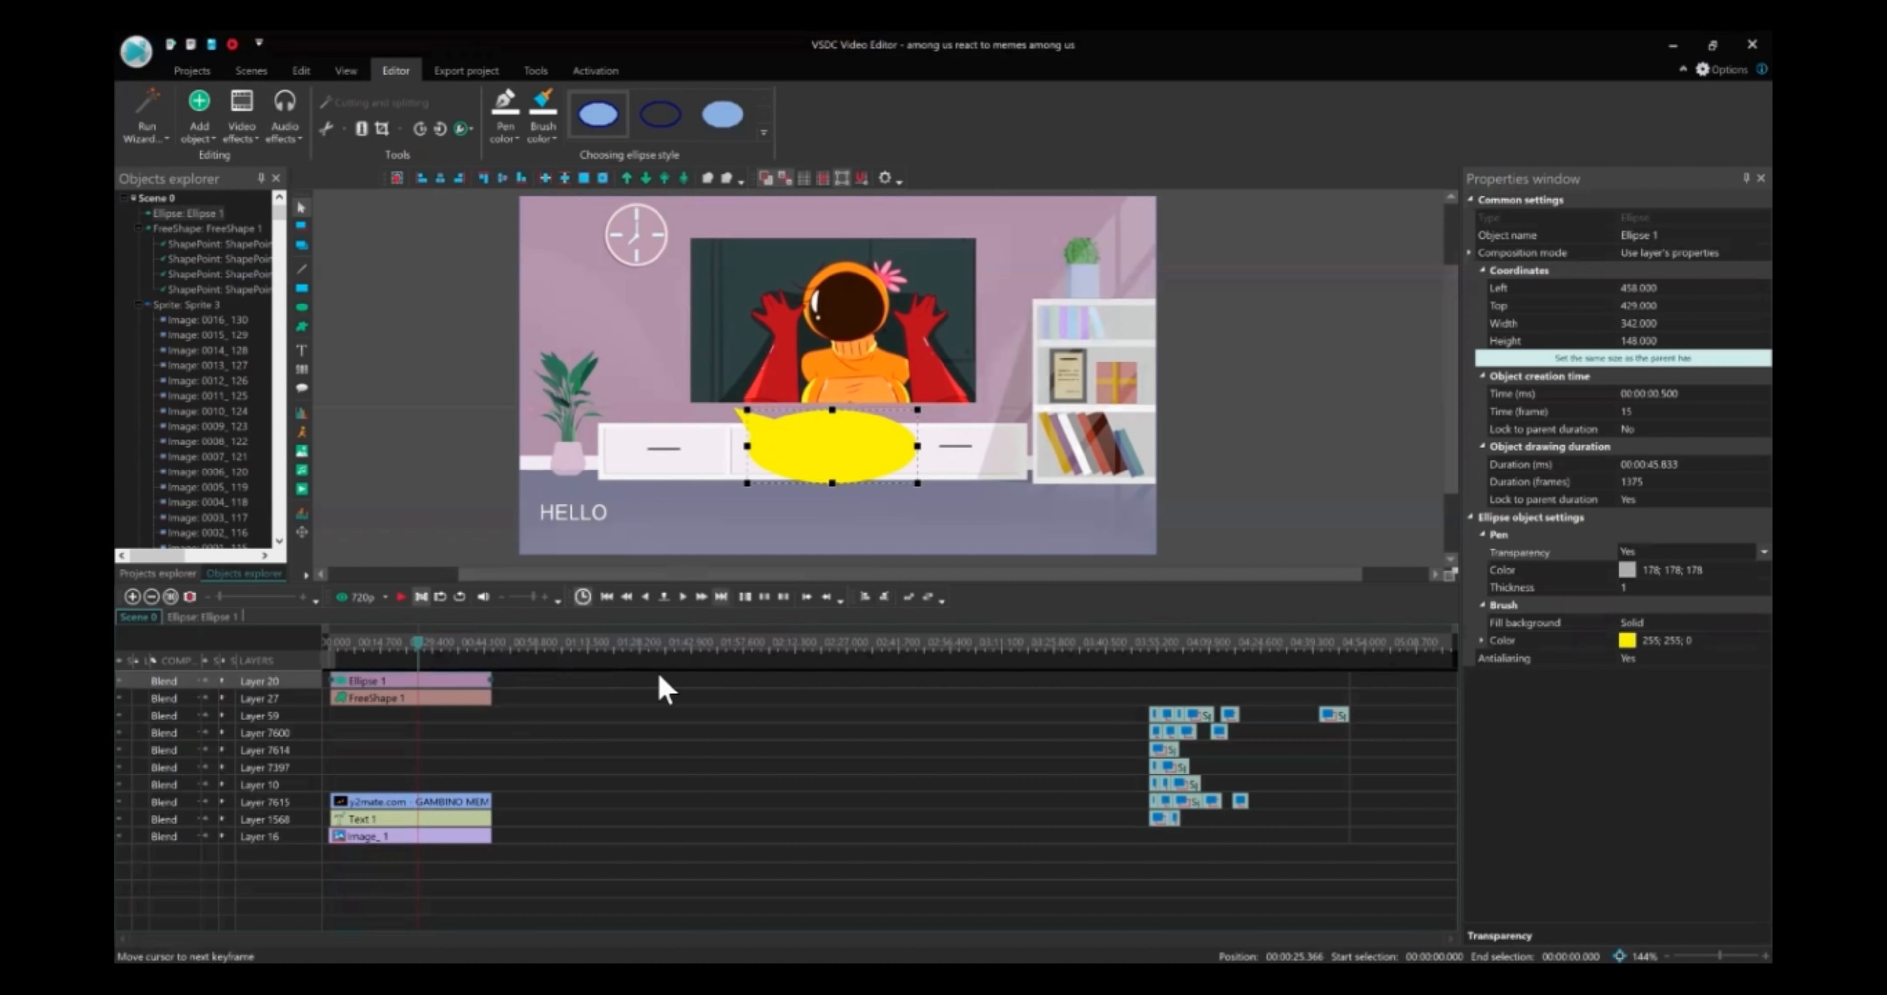
{"action": "left_click", "coordinate": [661, 693]}
{"action": "left_click", "coordinate": [822, 453]}
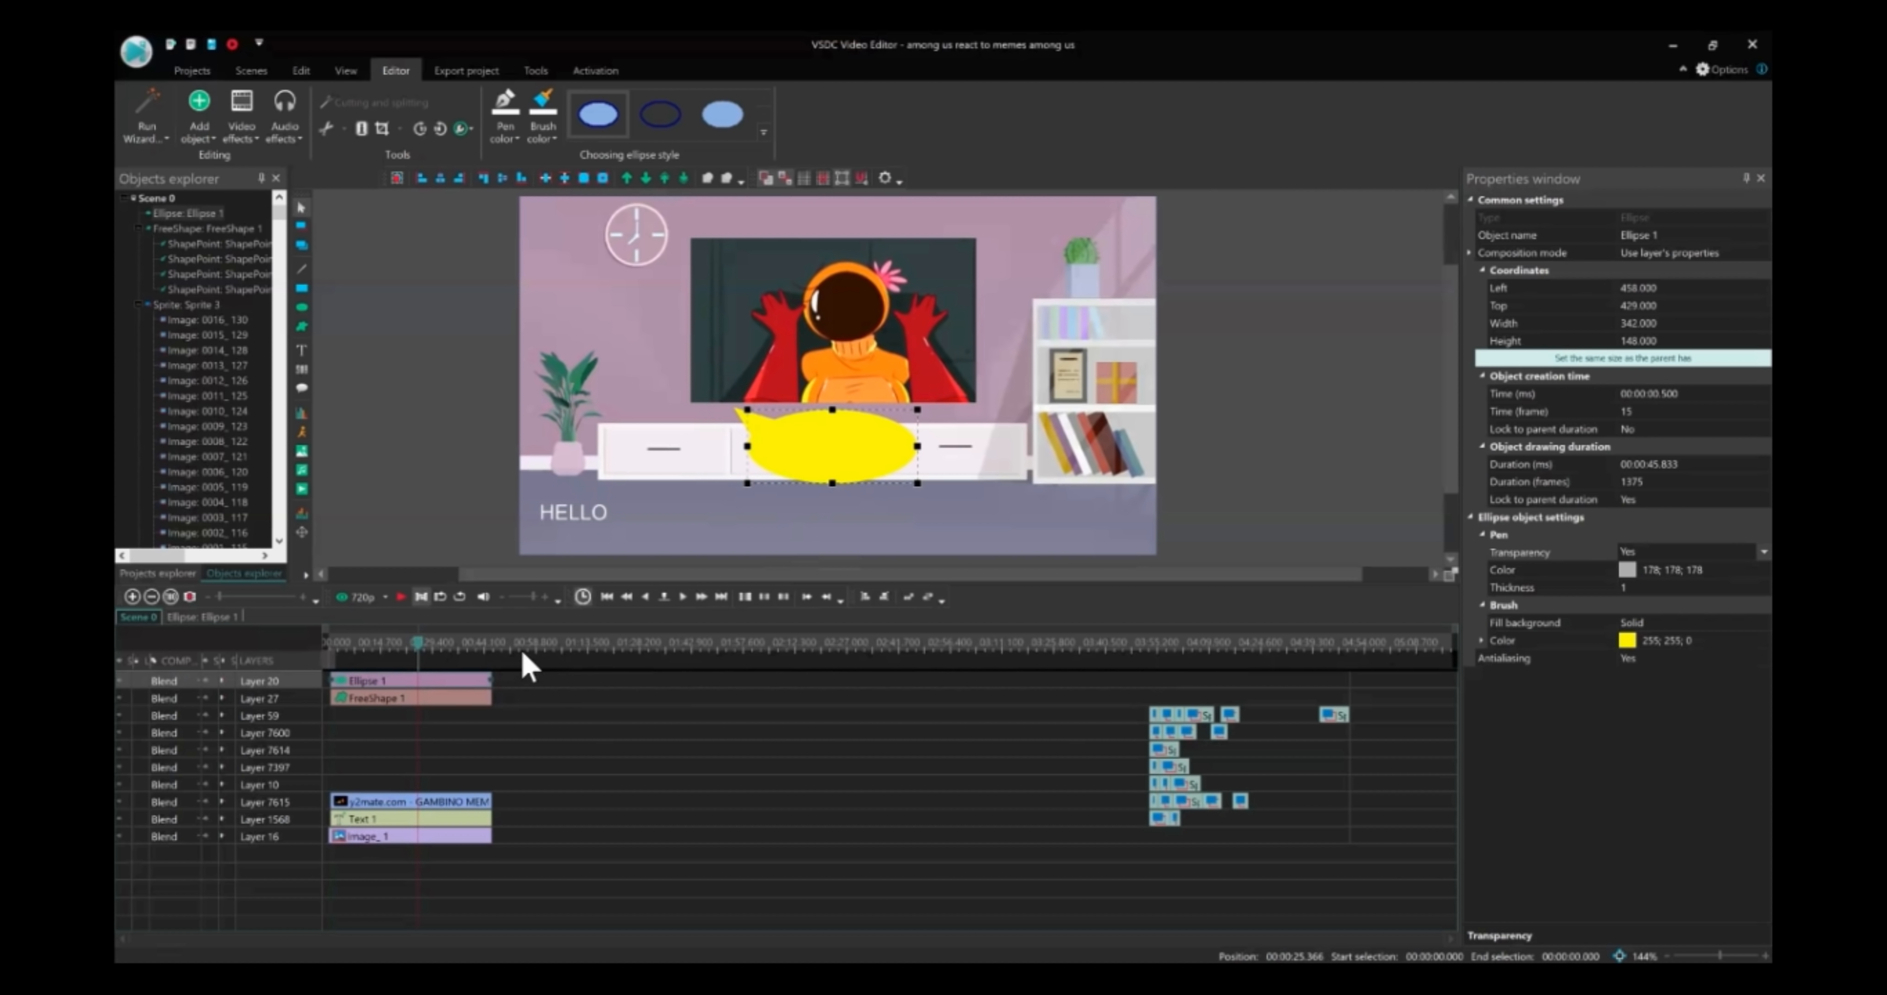
{"action": "left_click", "coordinate": [516, 688]}
Select the ellipse and the free shape together and convert them into one sprite
{"action": "left_click_drag", "start_coordinate": [512, 678], "coordinate": [467, 701]}
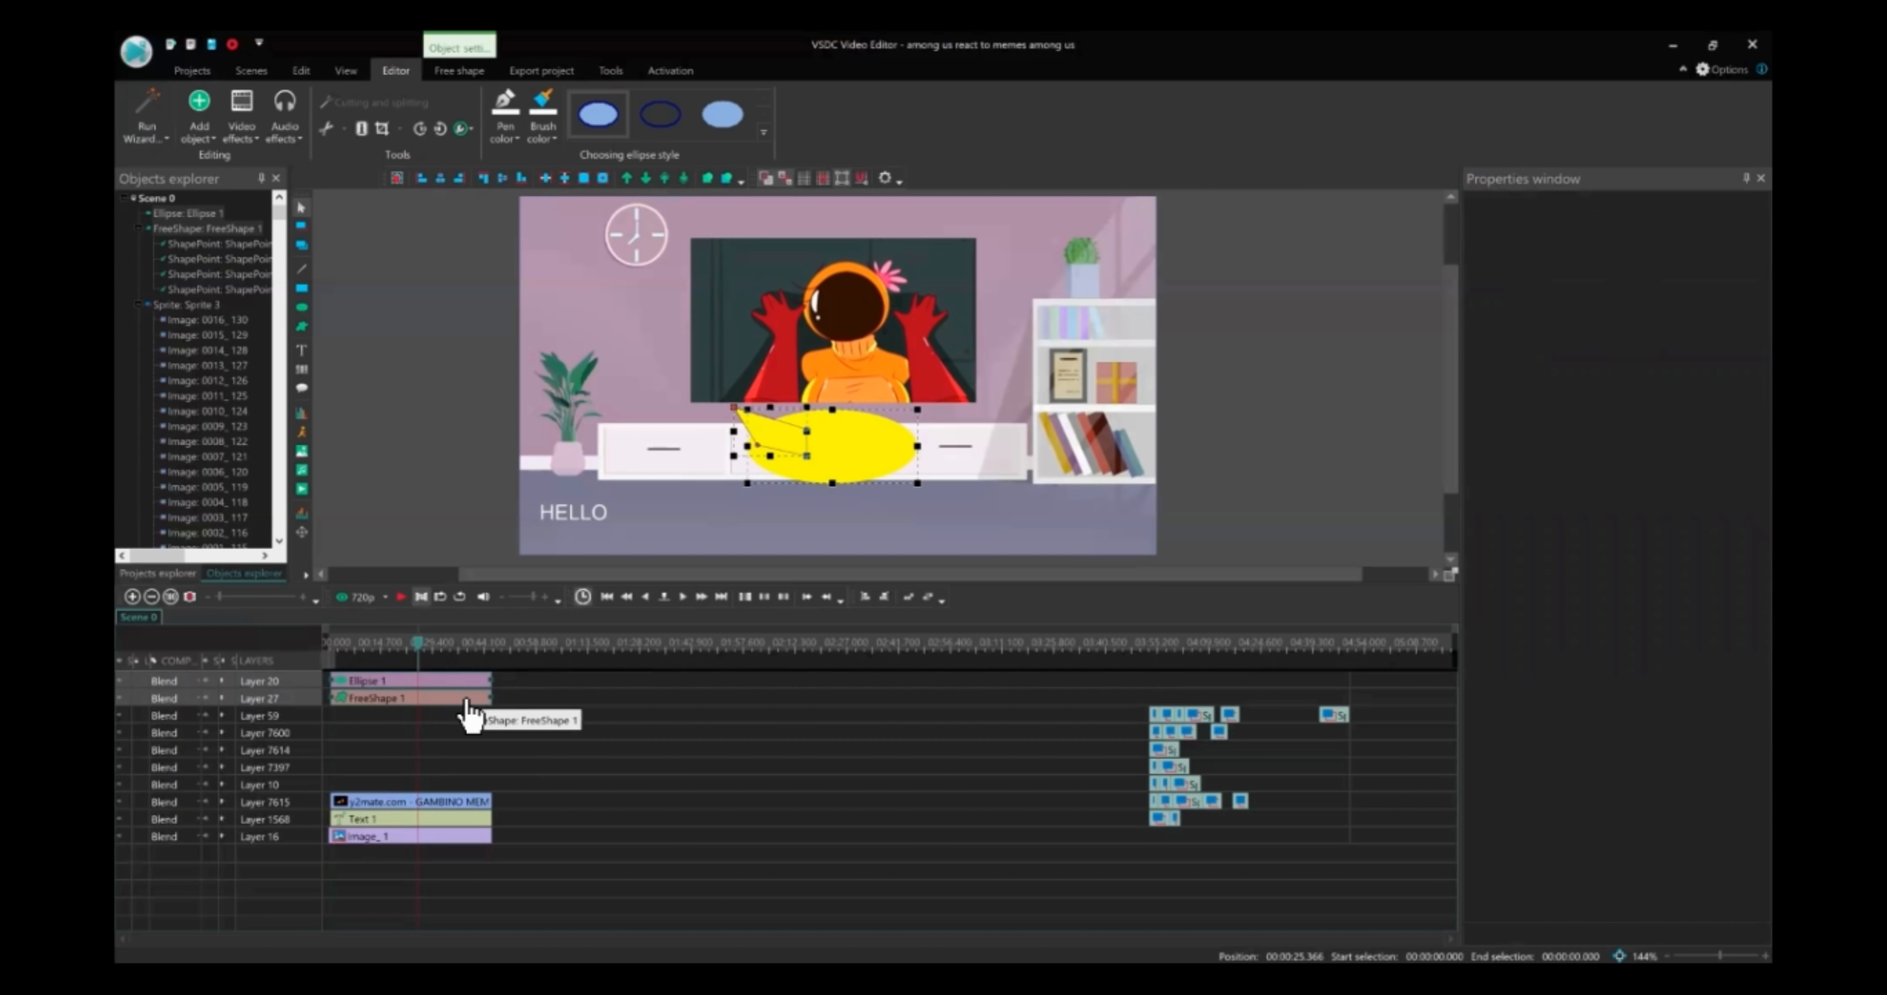
{"action": "right_click", "coordinate": [467, 707]}
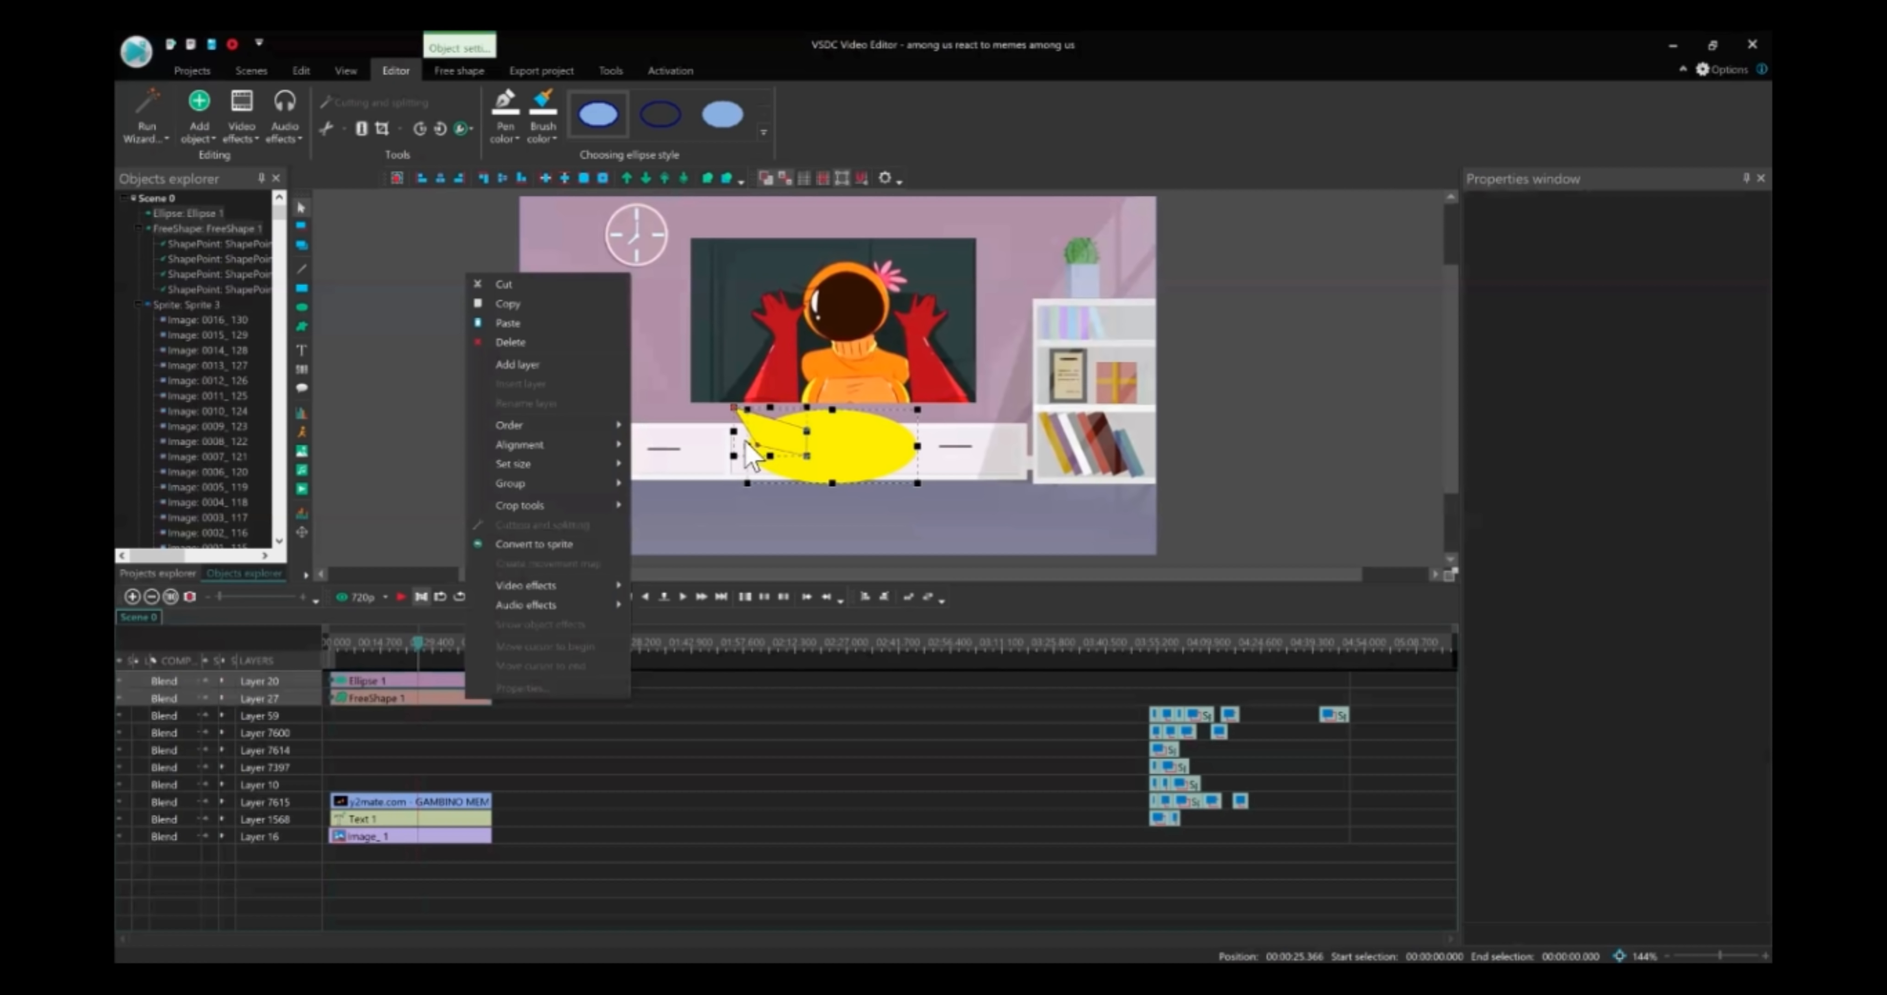
{"action": "left_click", "coordinate": [547, 540]}
{"action": "left_click", "coordinate": [469, 686]}
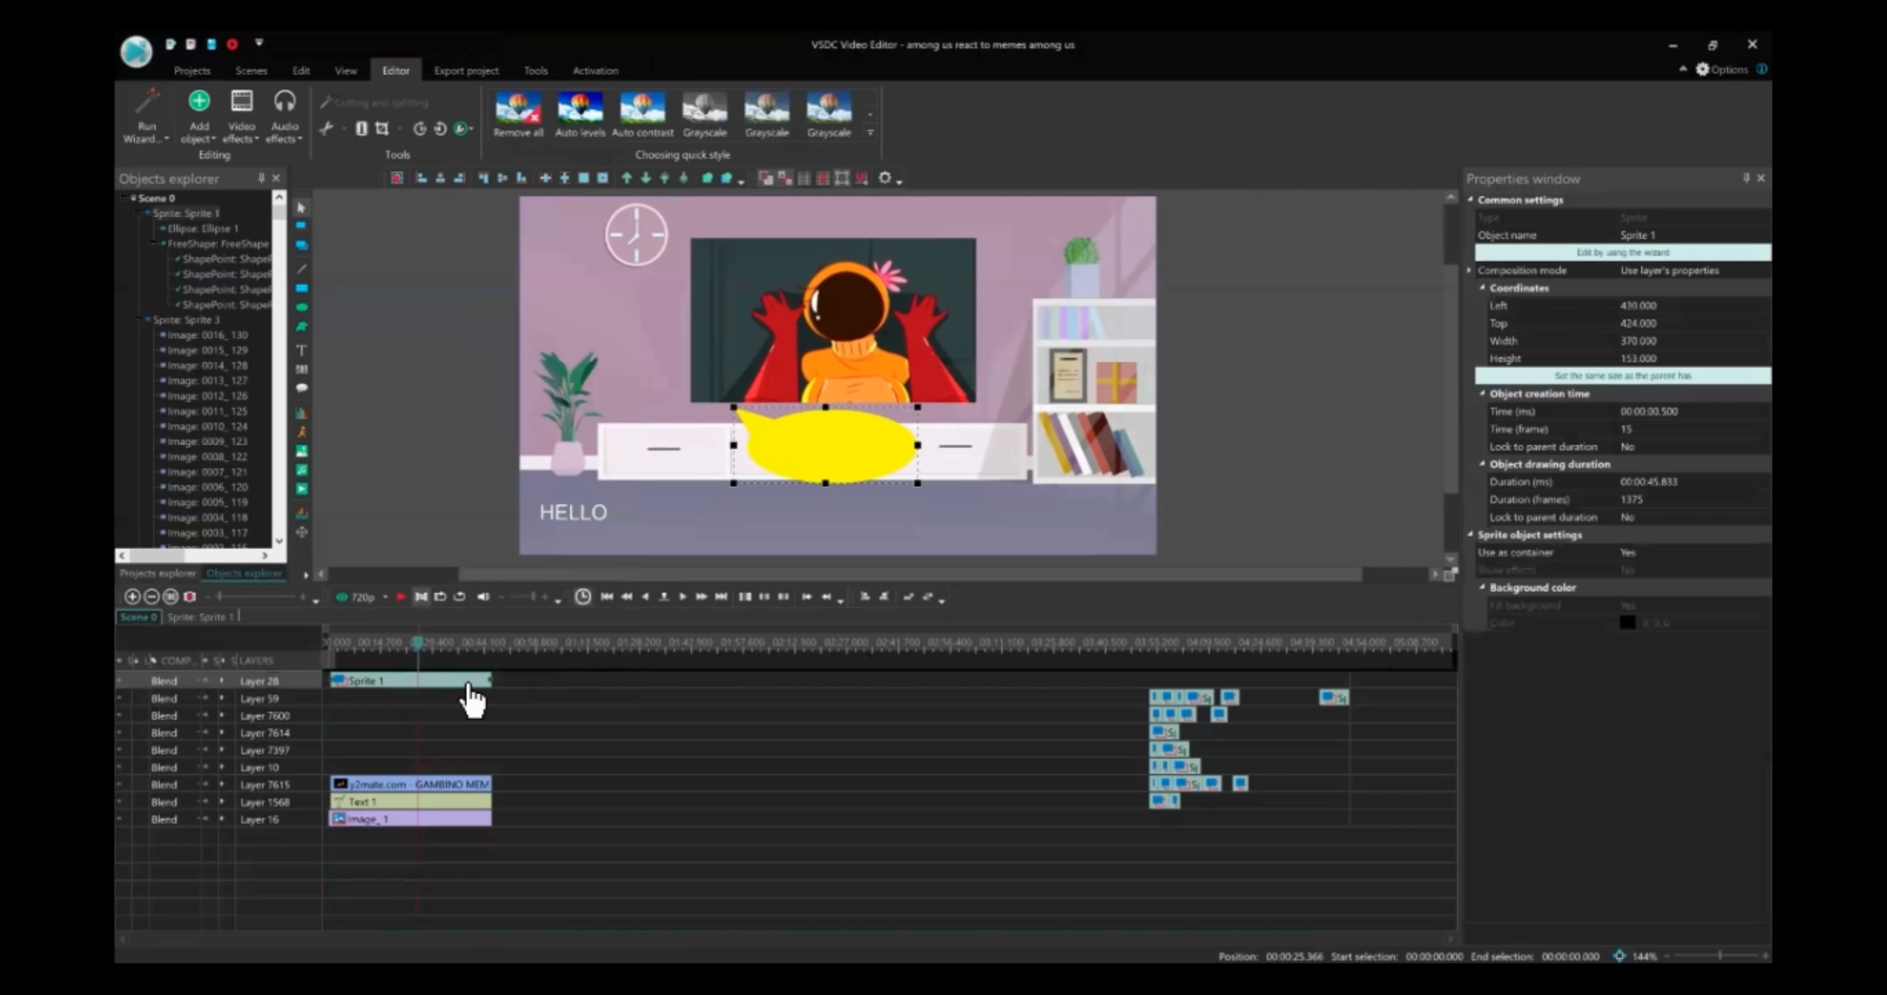
{"action": "left_click", "coordinate": [525, 696]}
{"action": "left_click", "coordinate": [455, 684]}
{"action": "left_click", "coordinate": [245, 140]}
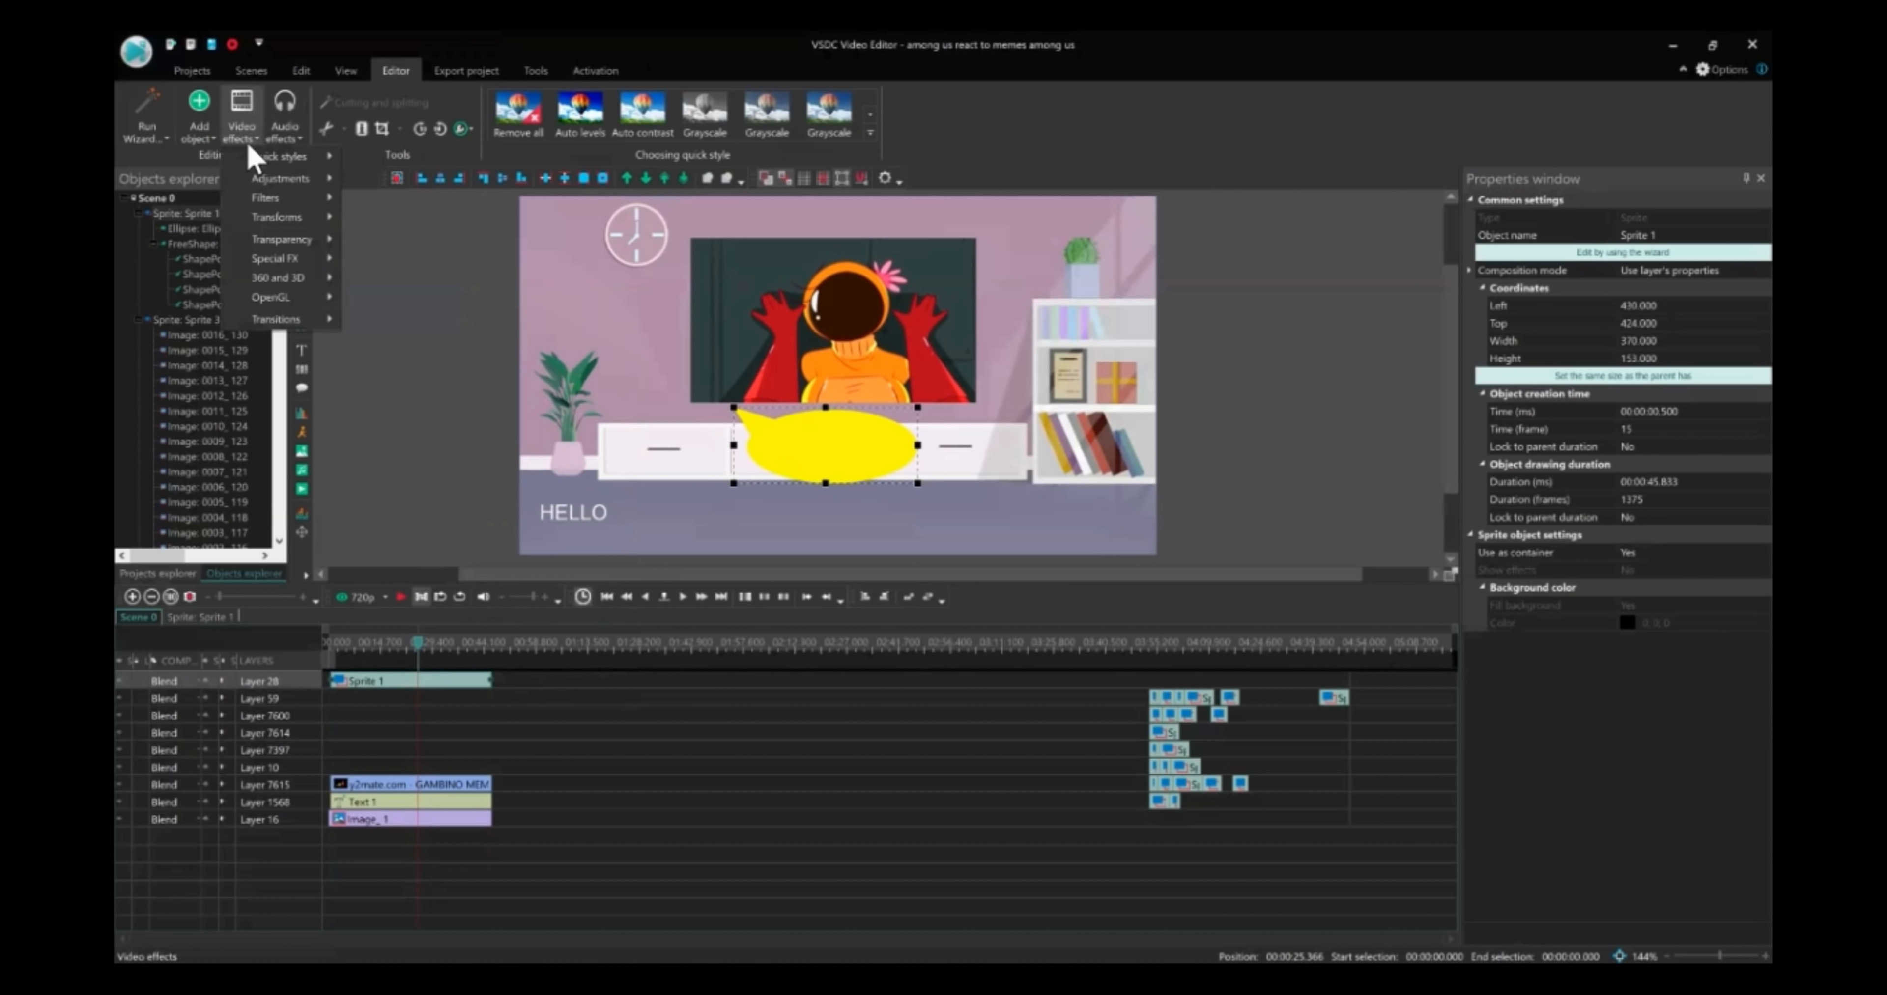
{"action": "mouse_move", "coordinate": [308, 222]}
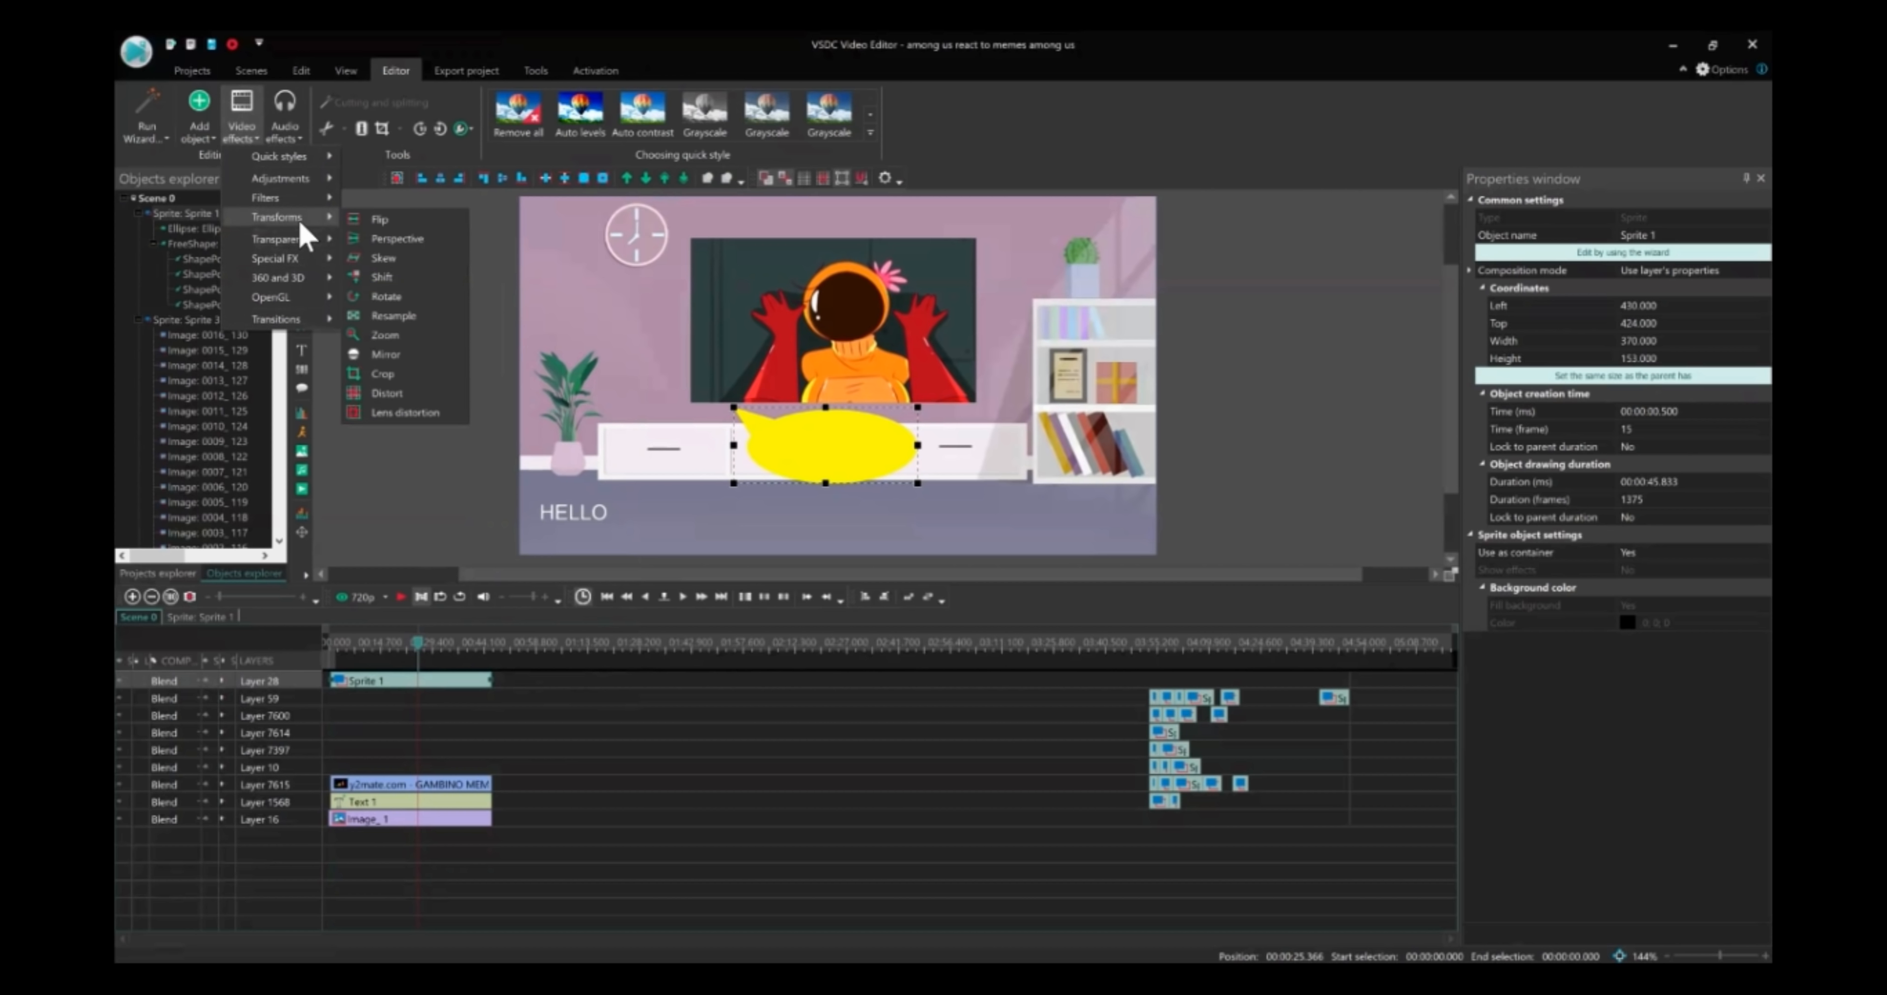
{"action": "mouse_move", "coordinate": [285, 320]}
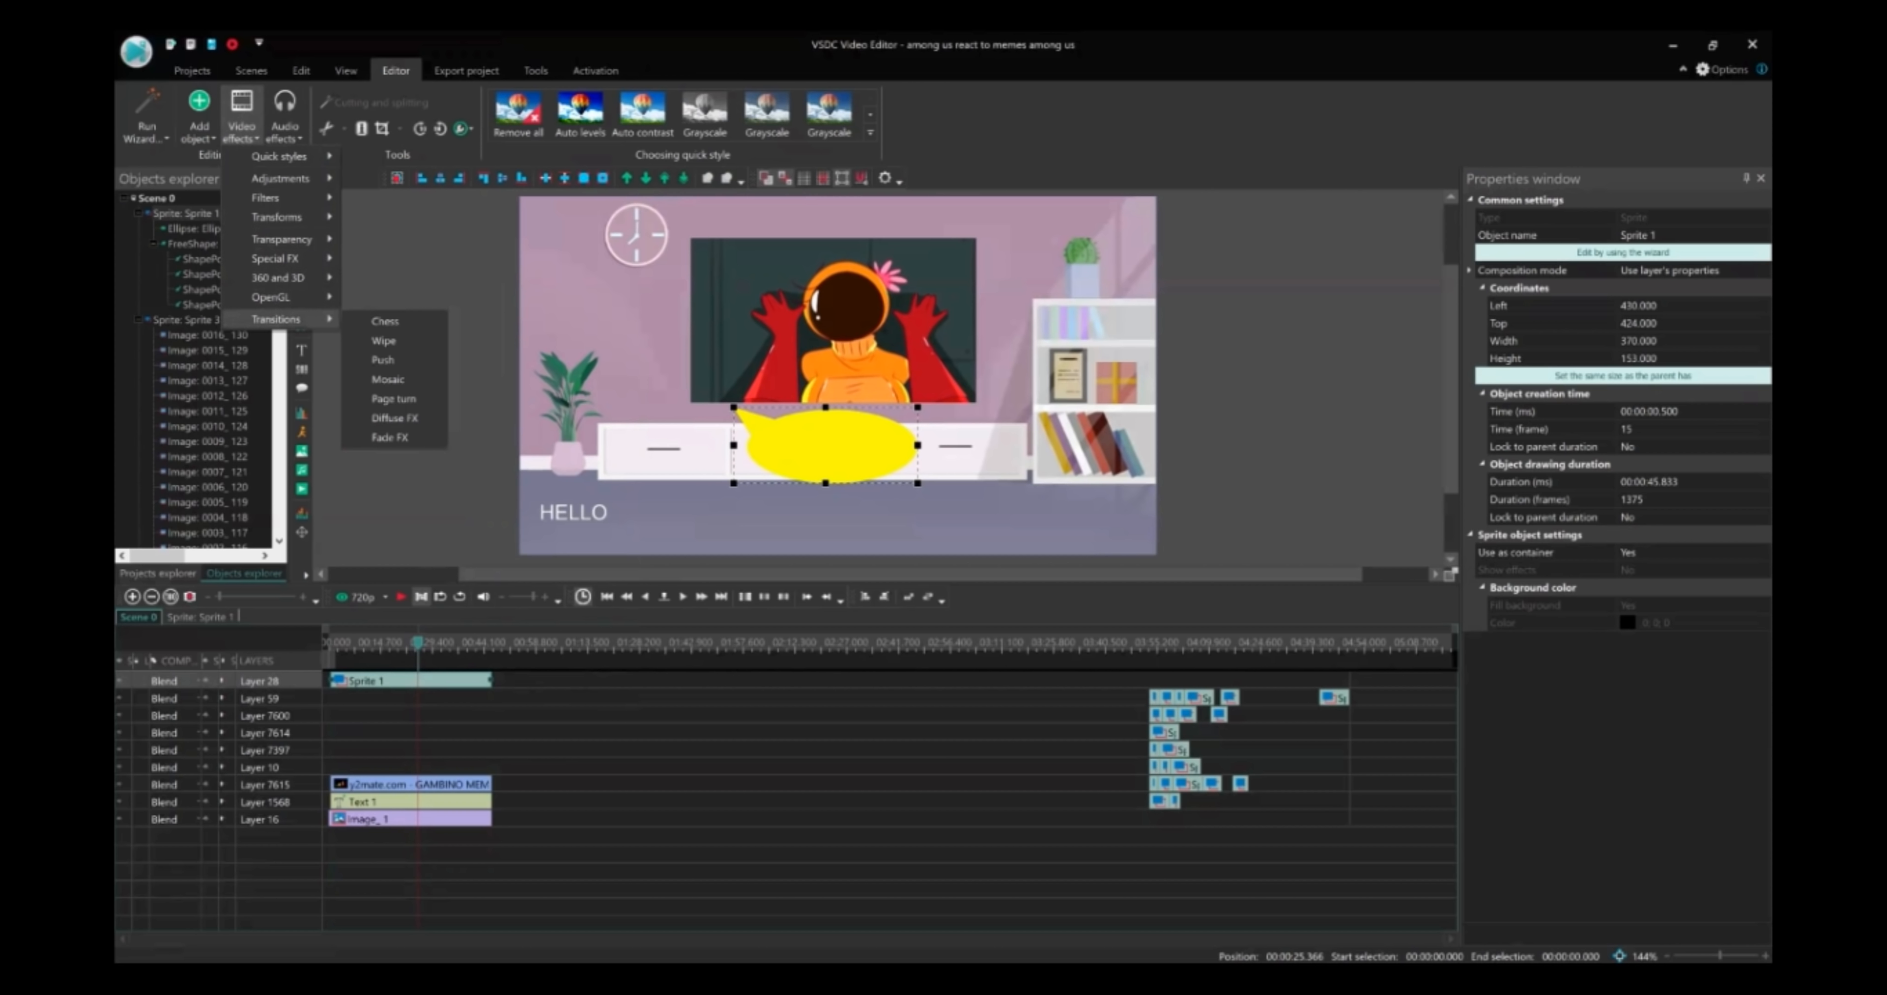
{"action": "left_click", "coordinate": [384, 322]}
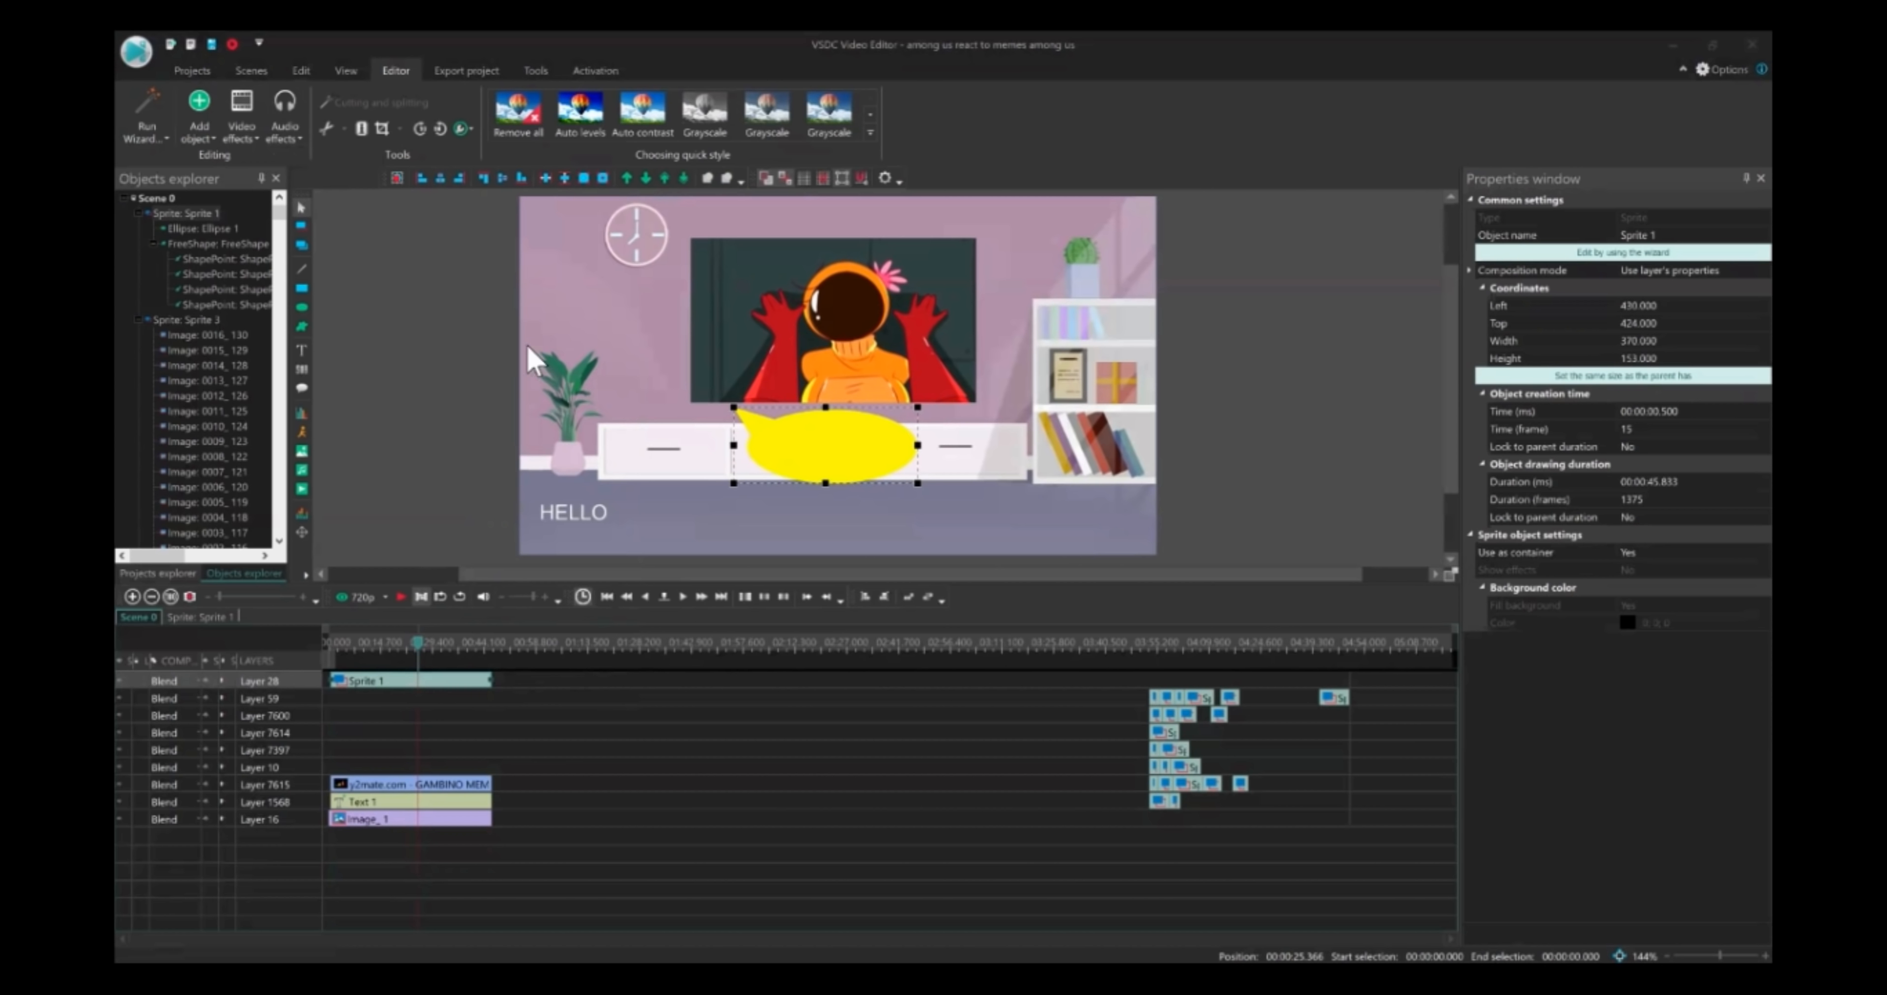
{"action": "left_click", "coordinate": [533, 677]}
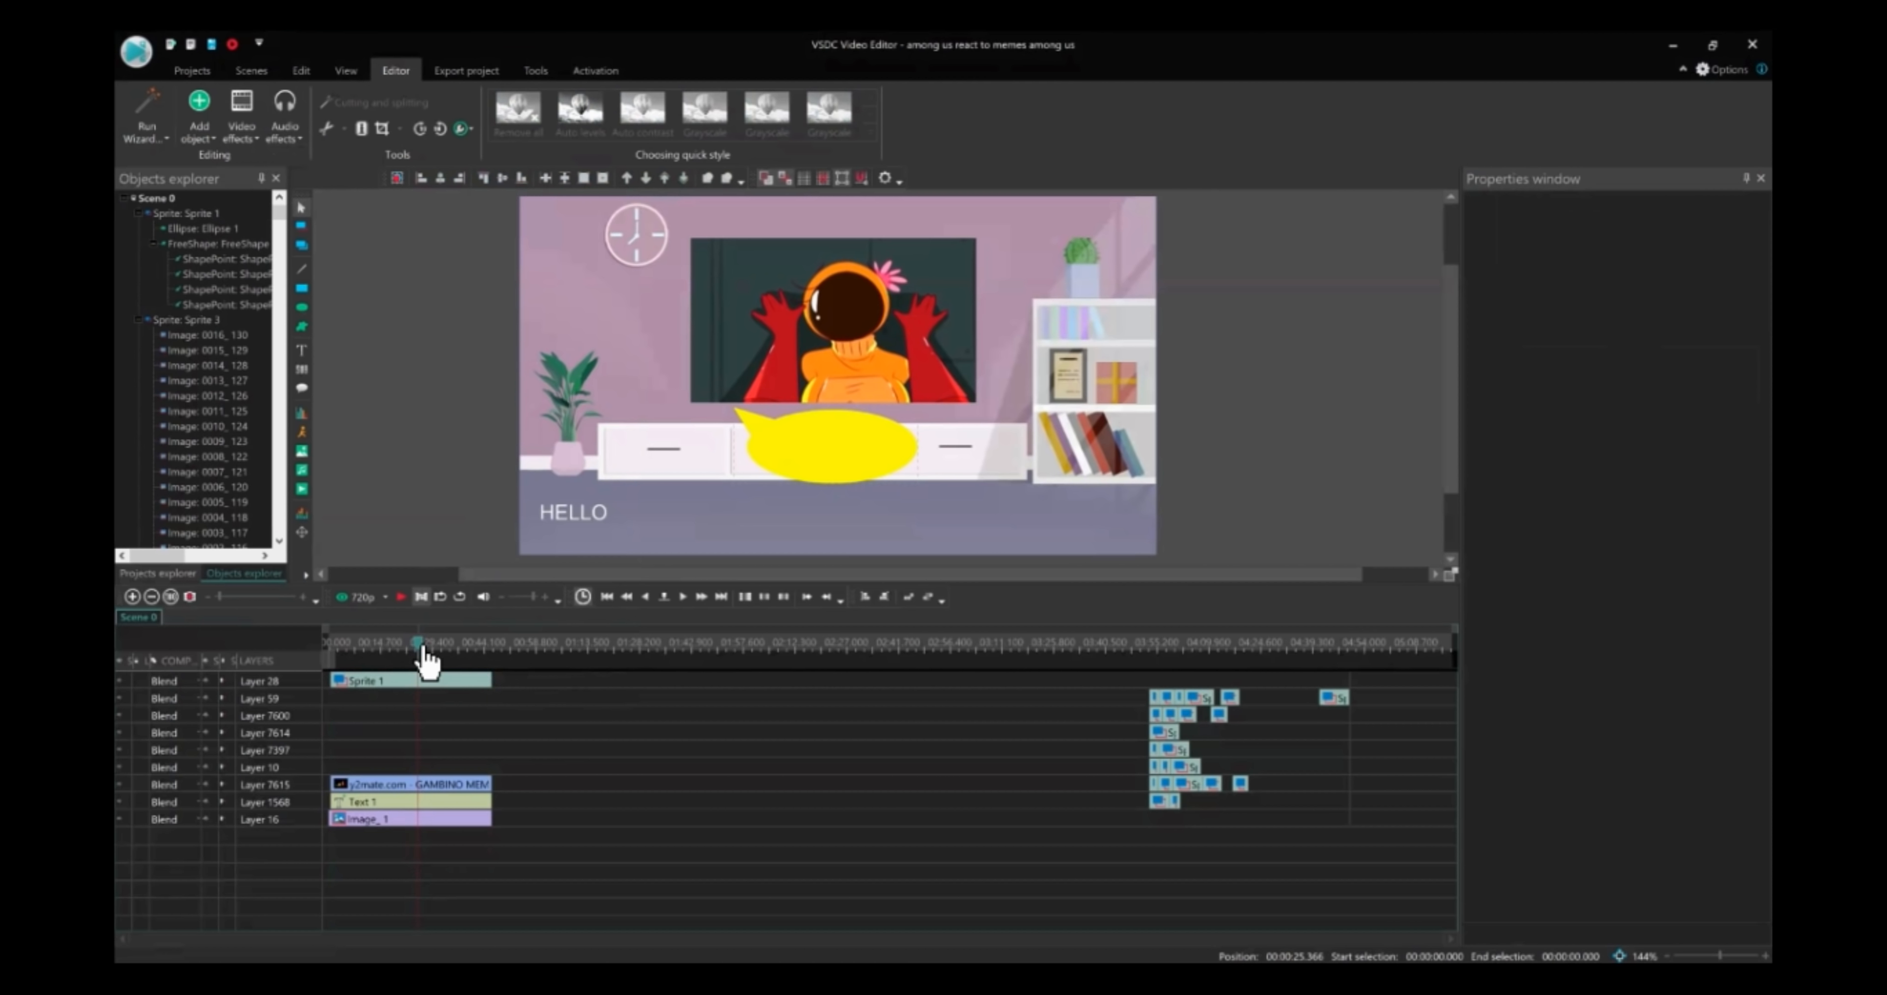
Add a Zoom effect to the speech-bubble sprite for the whole parent duration, with its end position locked, on a newly inserted layer
{"action": "left_click_drag", "start_coordinate": [425, 647], "coordinate": [433, 649]}
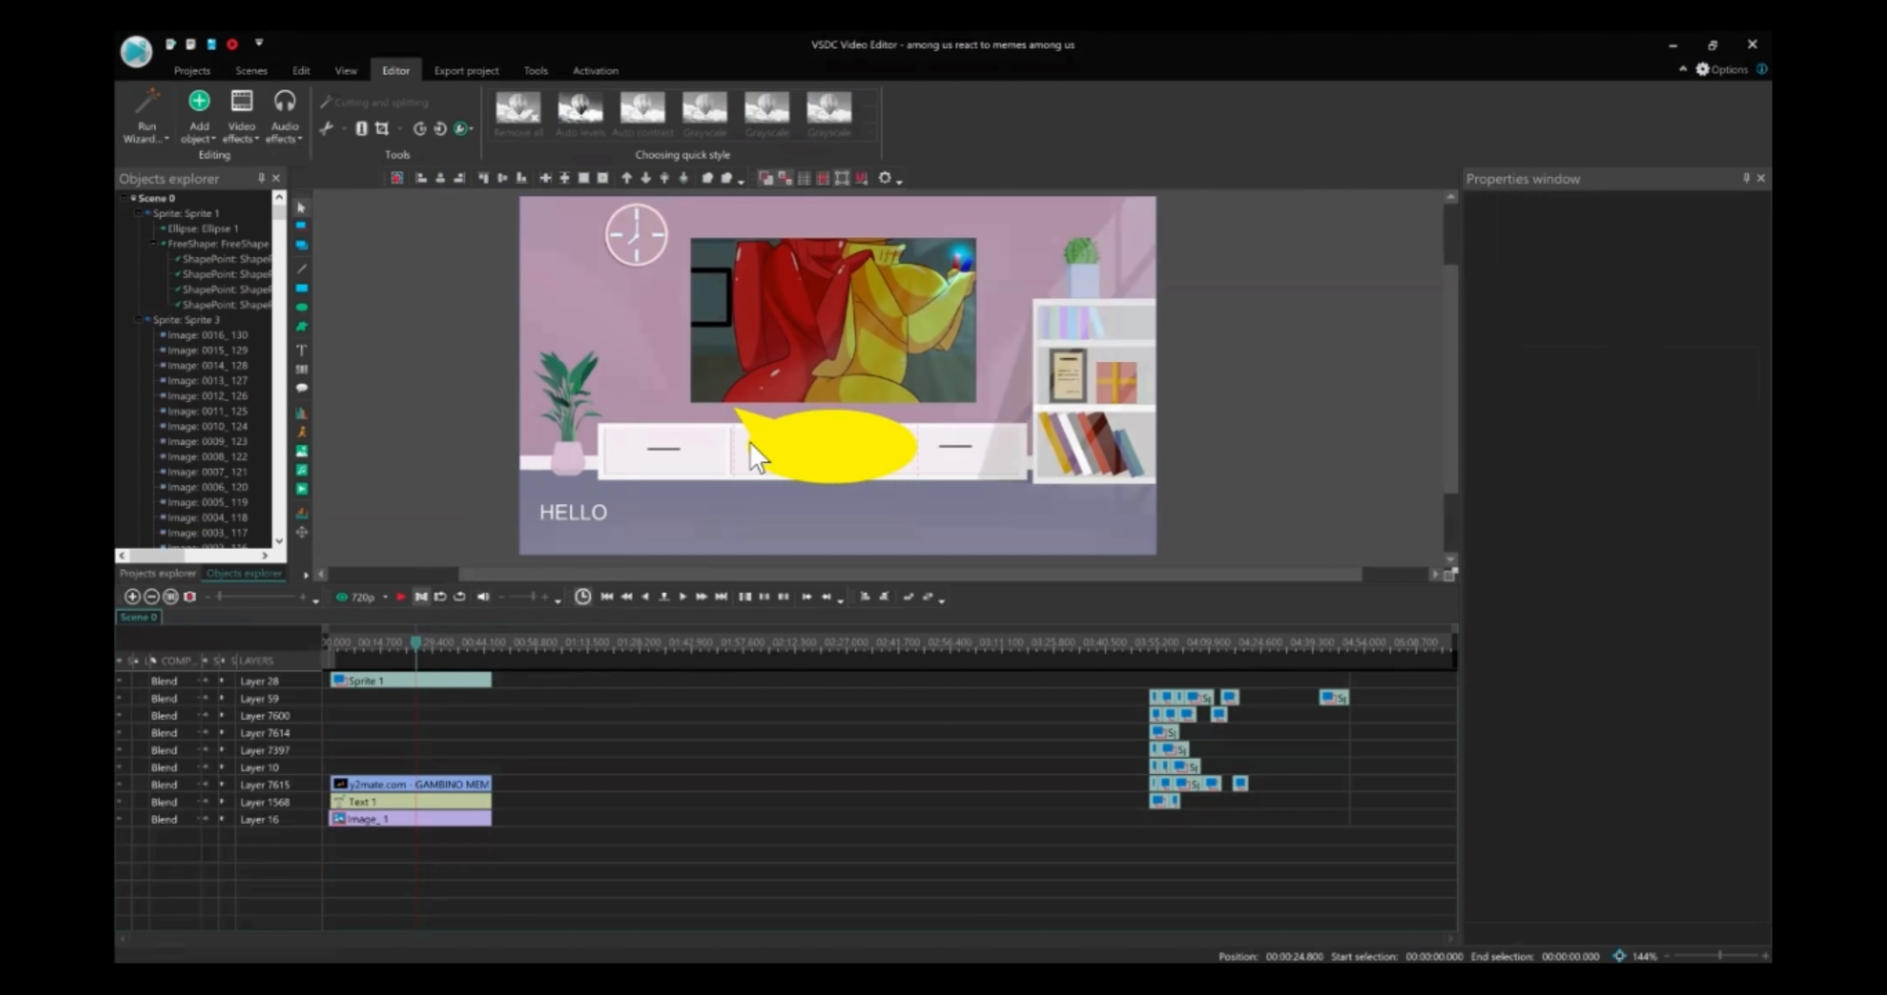
{"action": "left_click", "coordinate": [801, 465]}
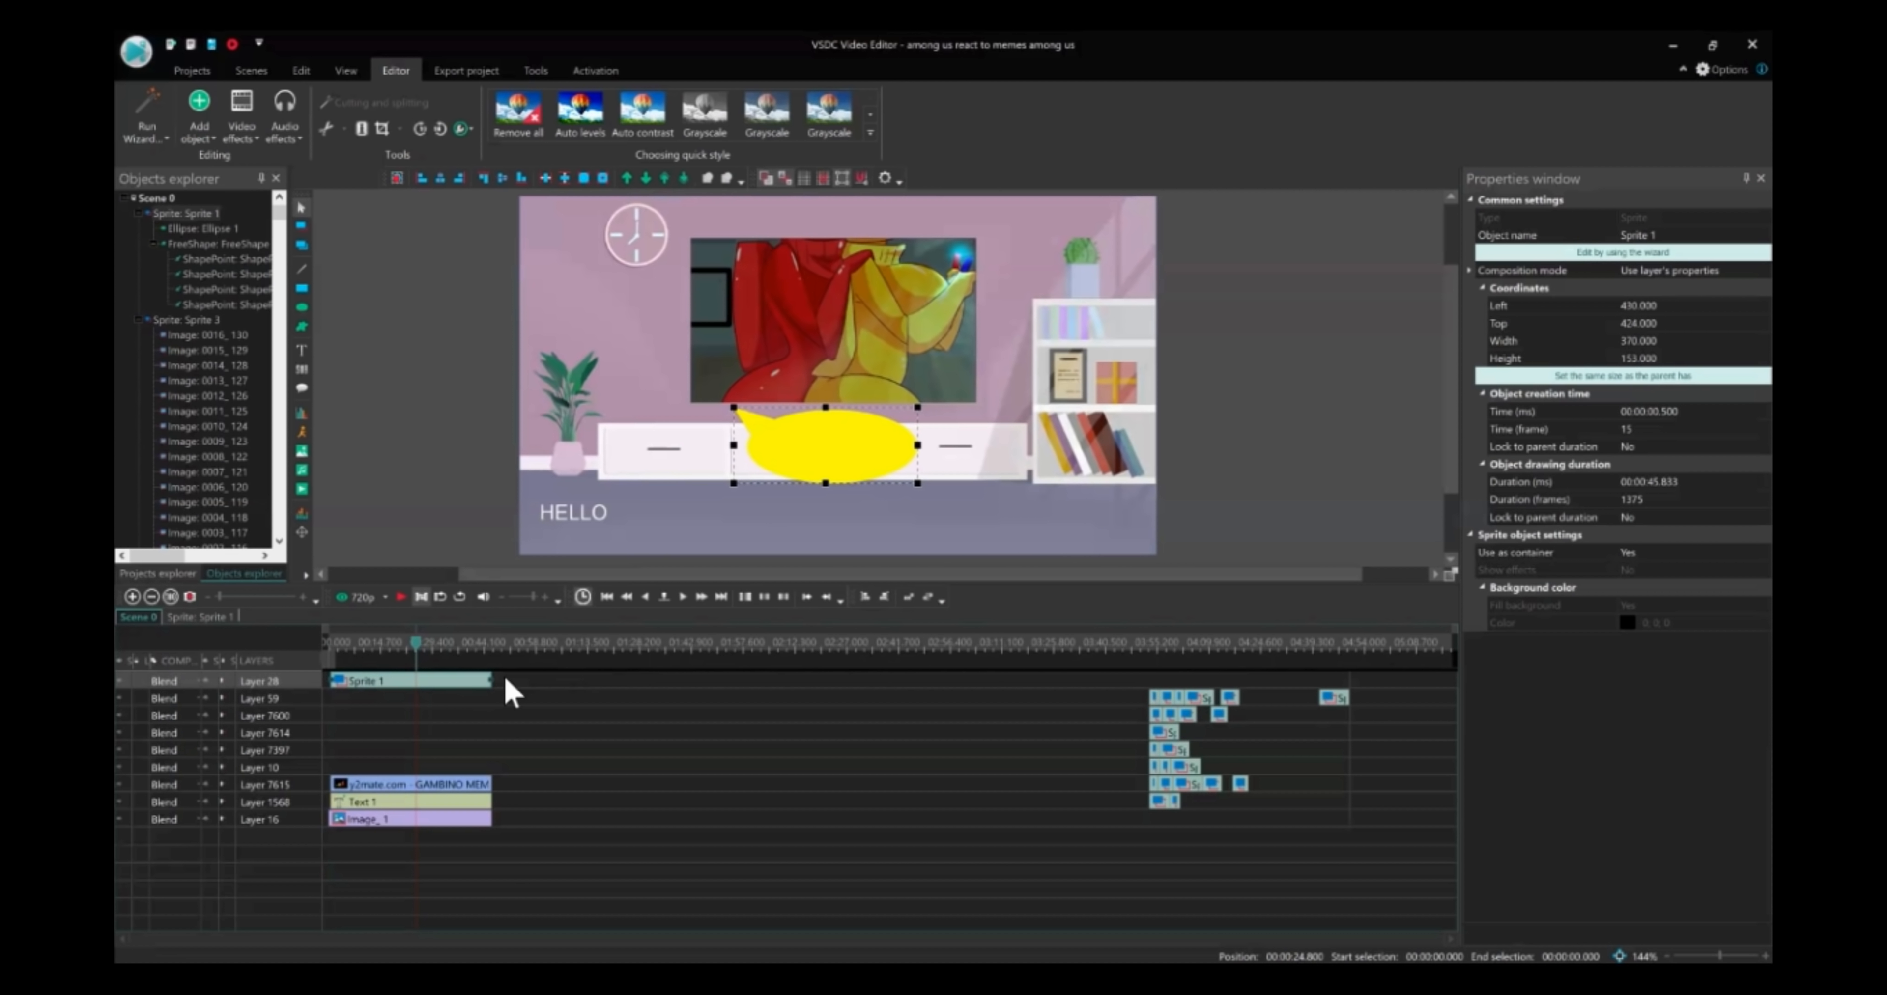
{"action": "left_click", "coordinate": [511, 691]}
{"action": "left_click", "coordinate": [432, 684]}
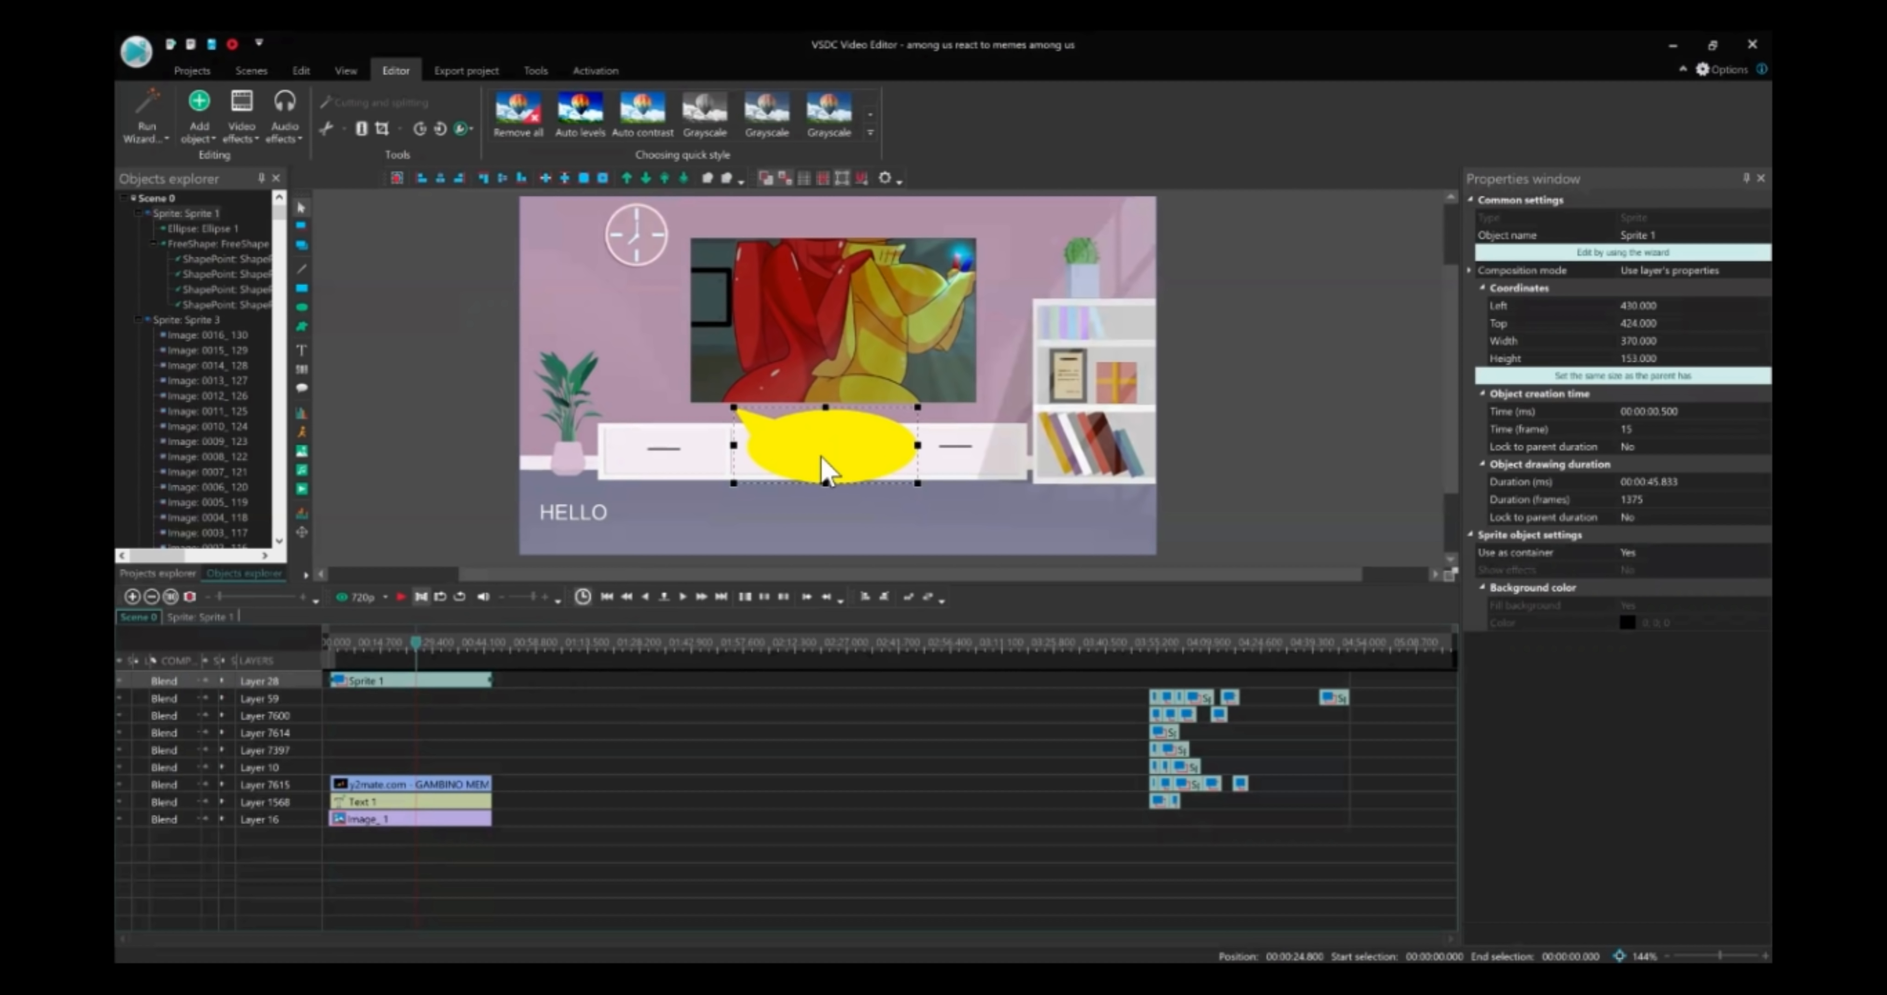
{"action": "left_click", "coordinate": [242, 132]}
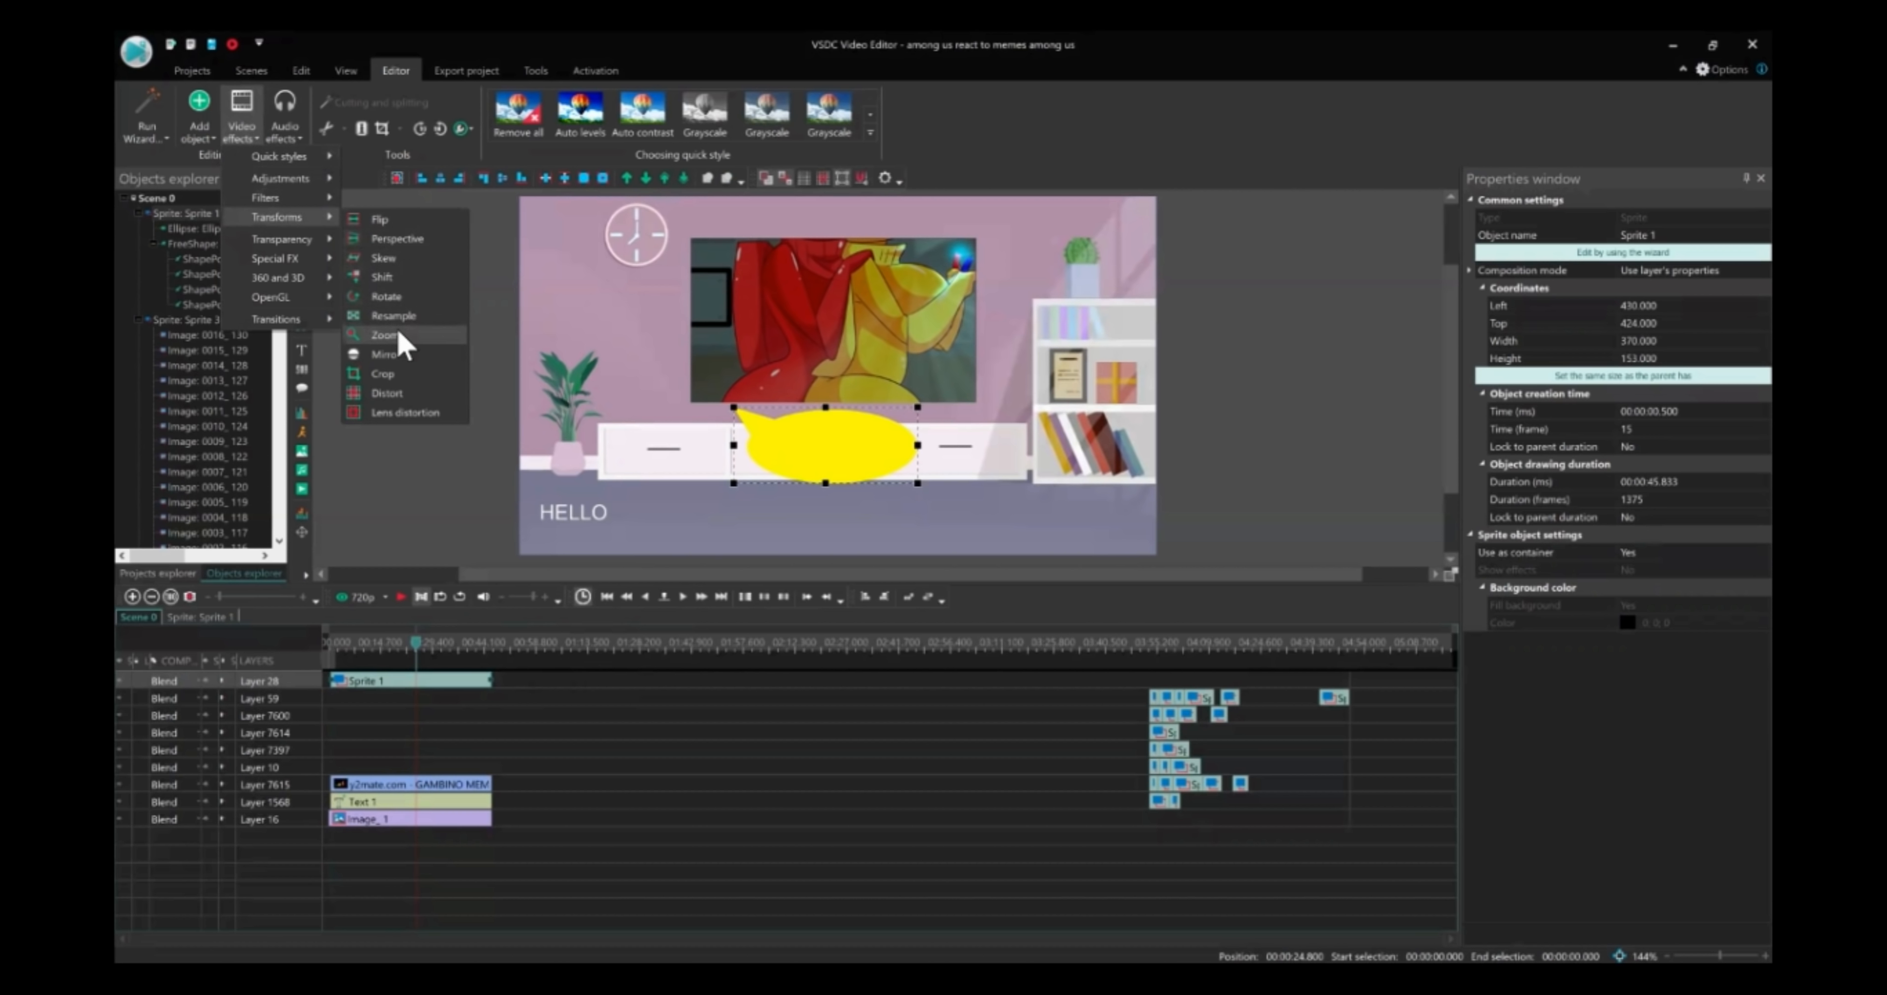
{"action": "left_click", "coordinate": [388, 335]}
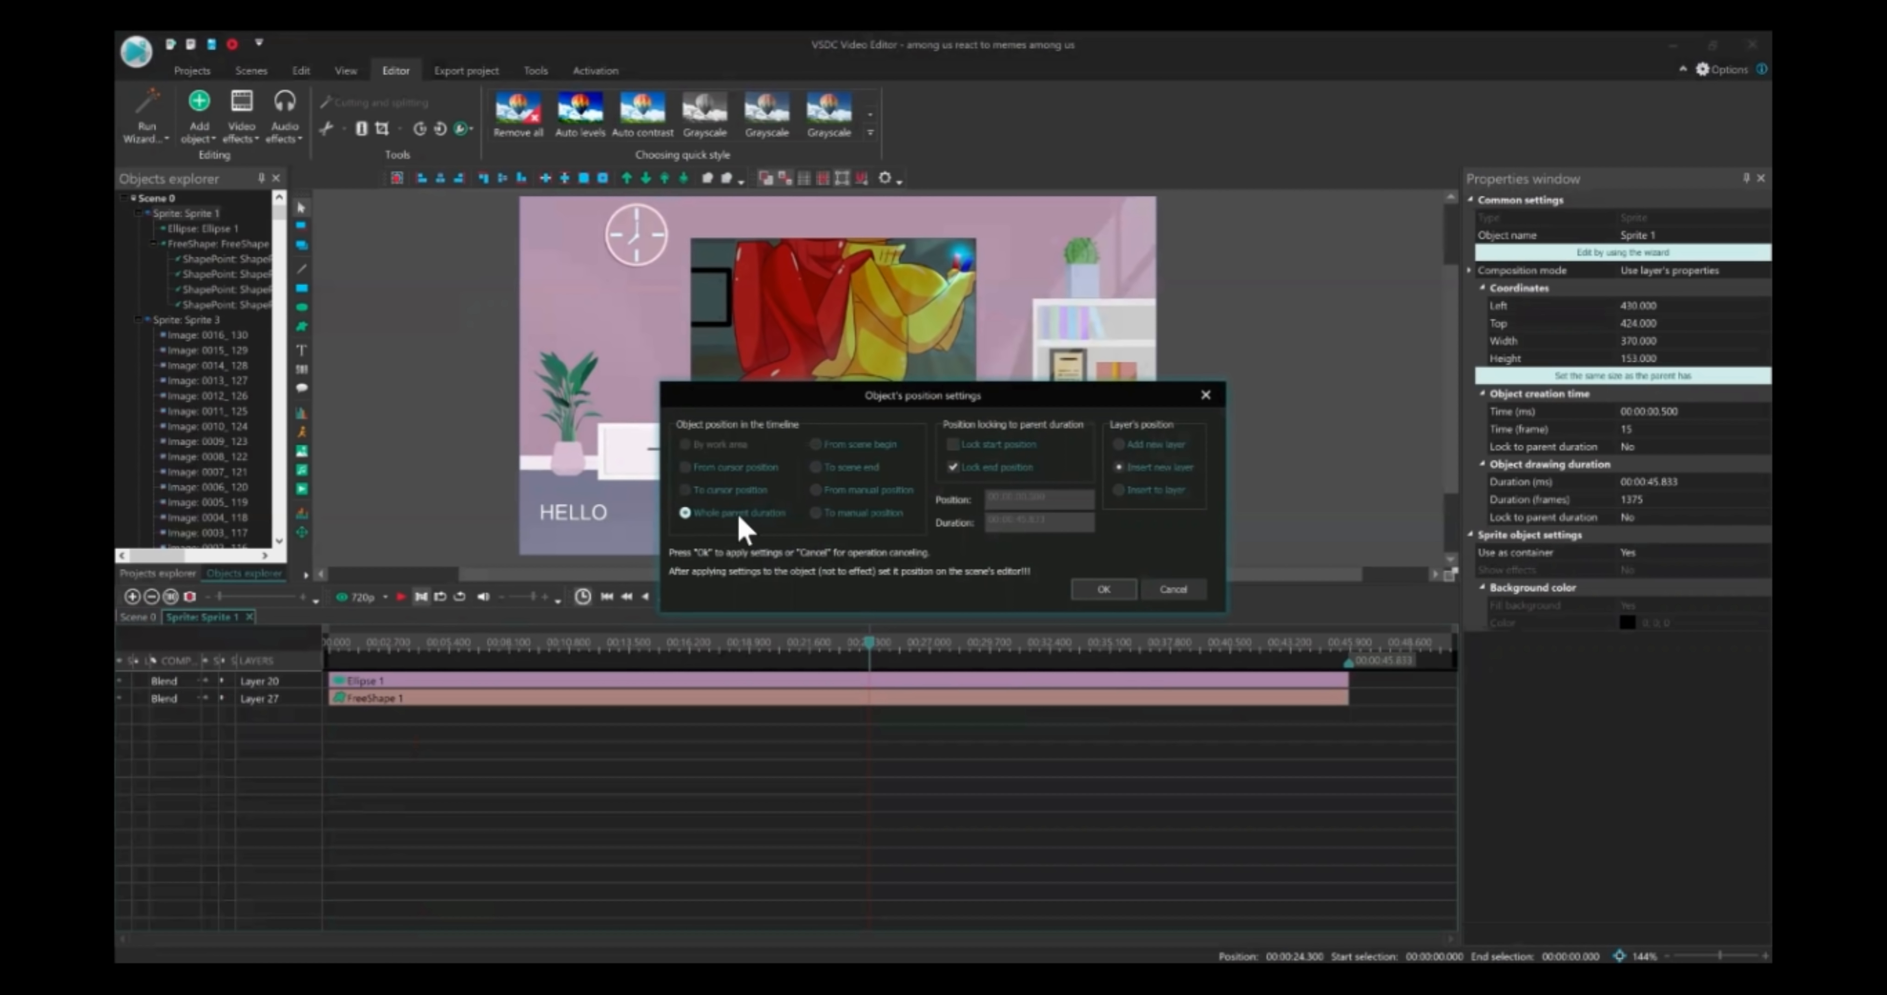
{"action": "left_click", "coordinate": [1110, 589]}
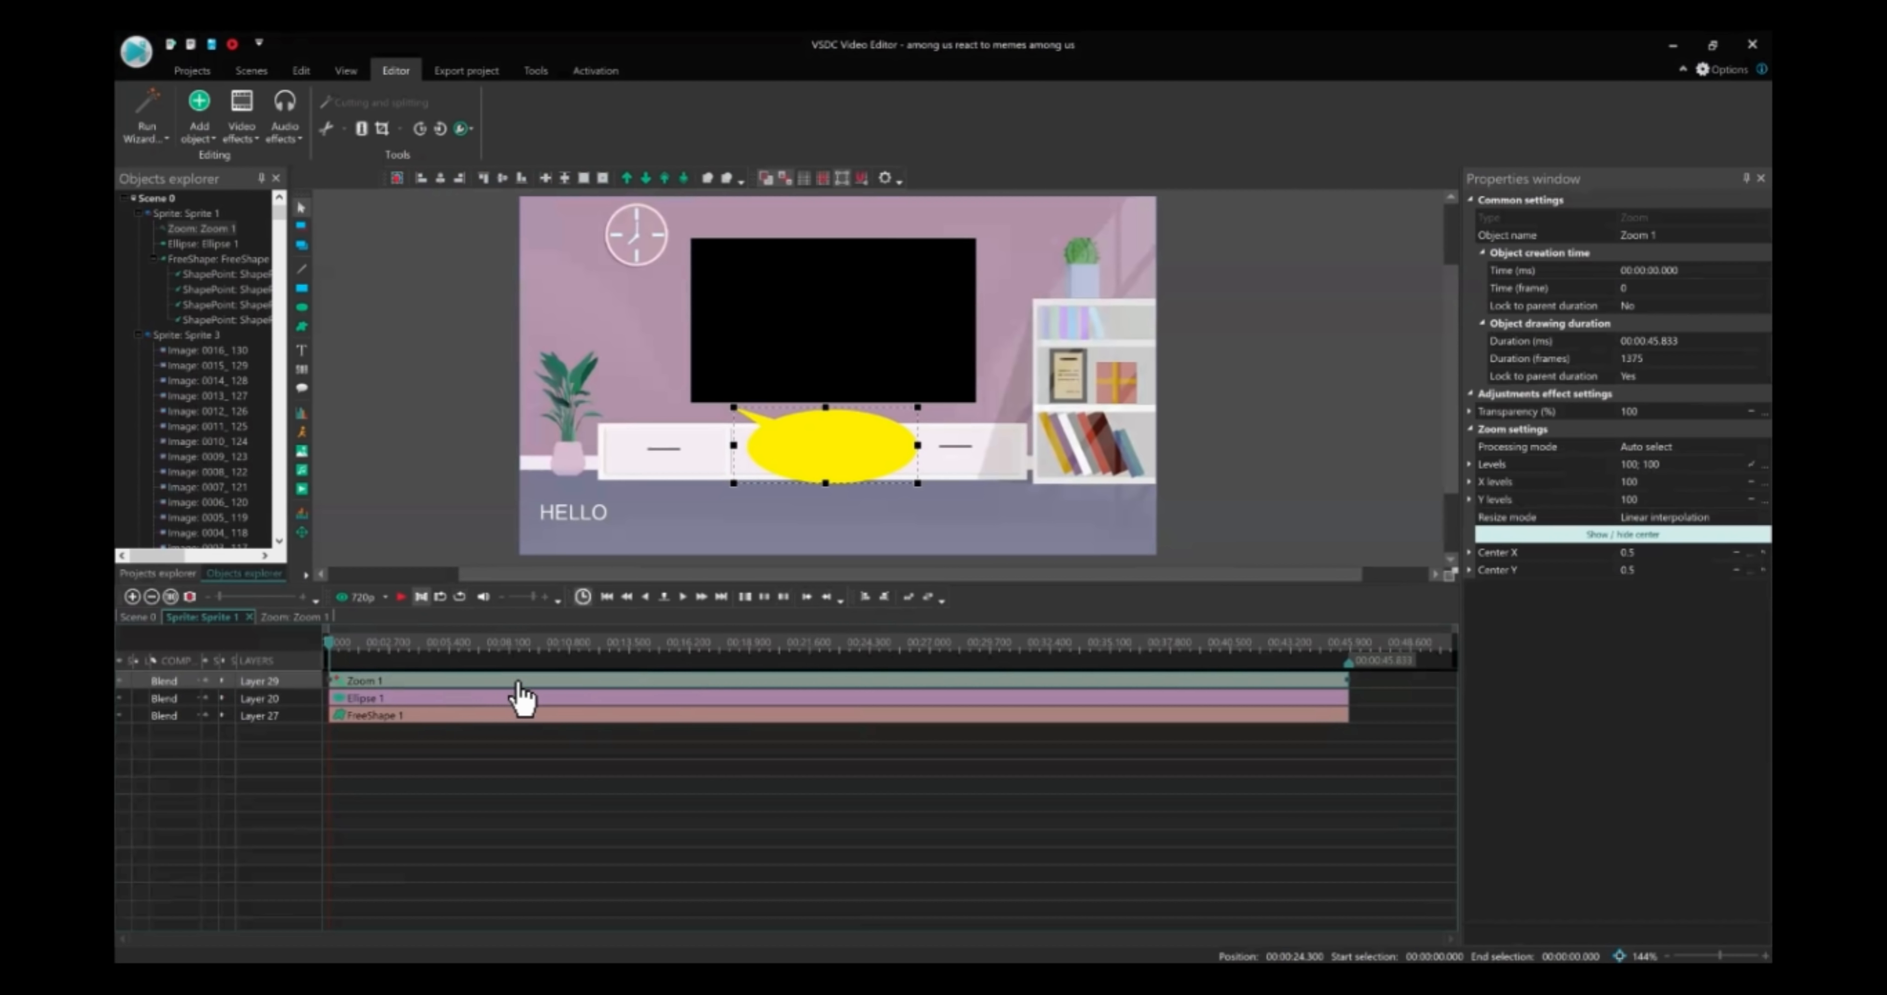
Add a movement to the speech-bubble sprite, timed to the object end, with its end point just below the bubble at about X 606, Y 572
{"action": "left_click", "coordinate": [303, 539]}
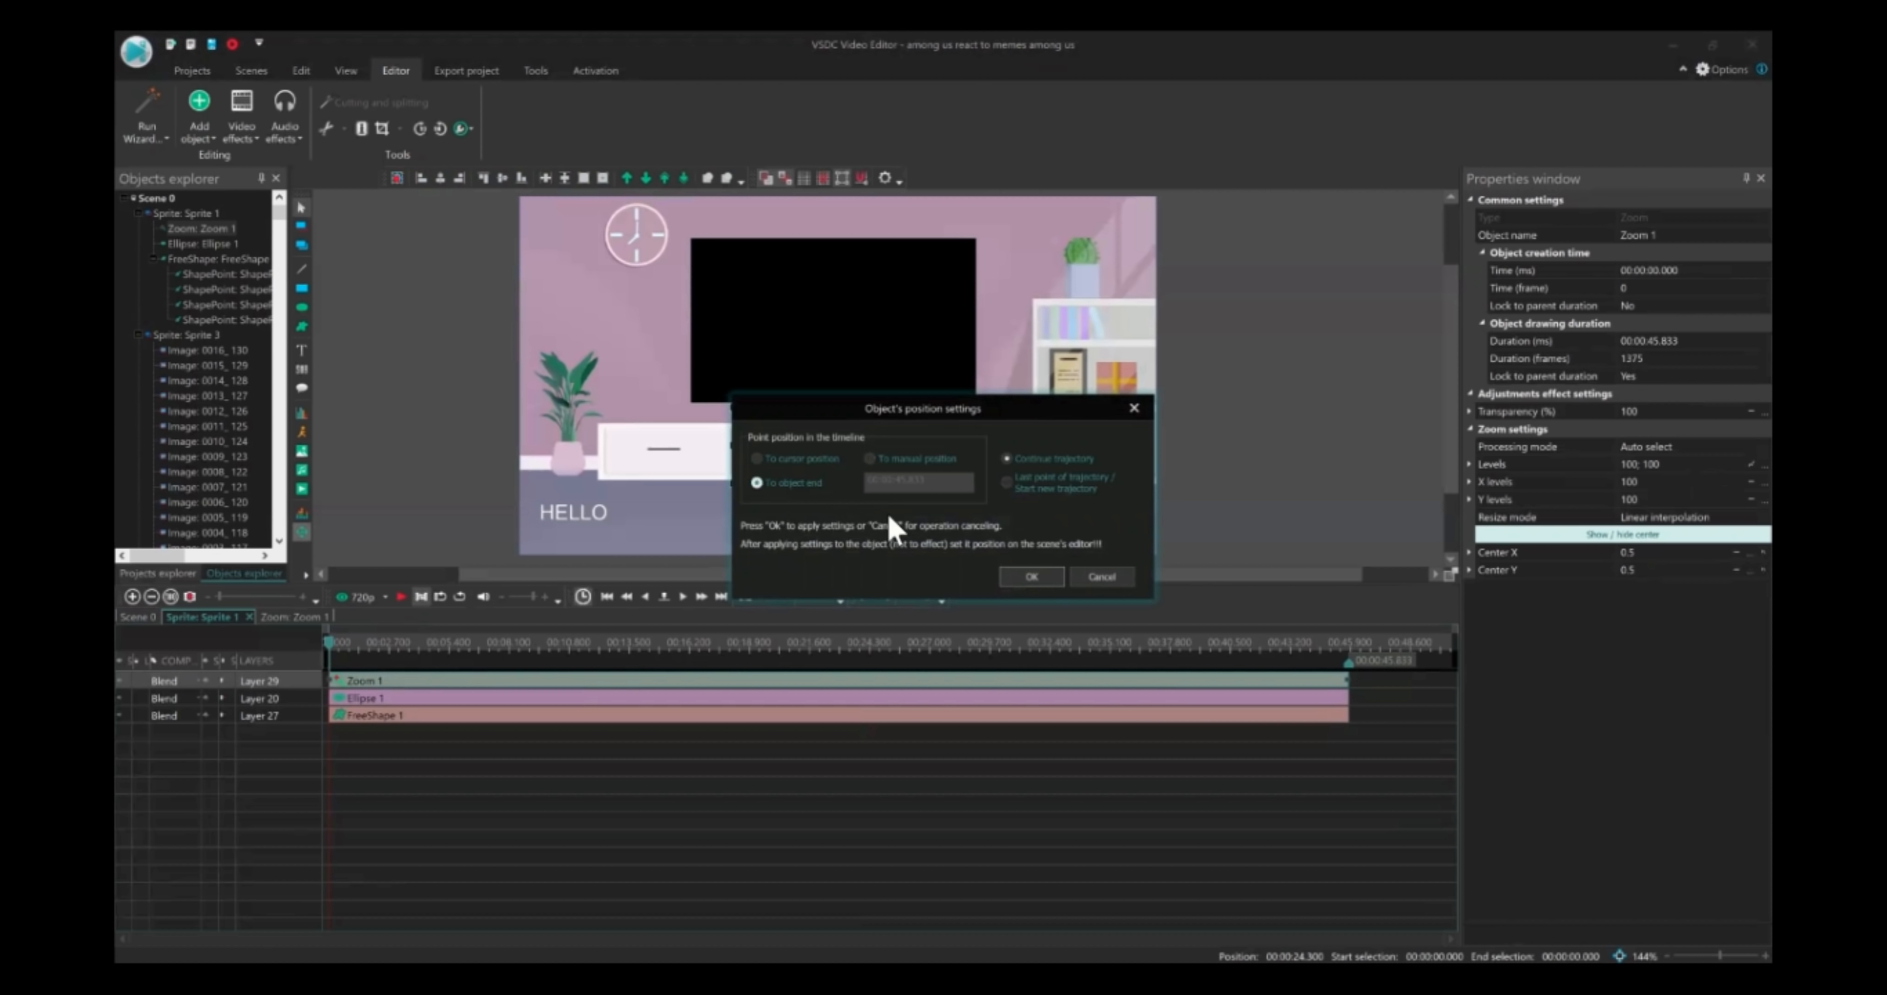
{"action": "left_click", "coordinate": [755, 483]}
{"action": "left_click", "coordinate": [1019, 579]}
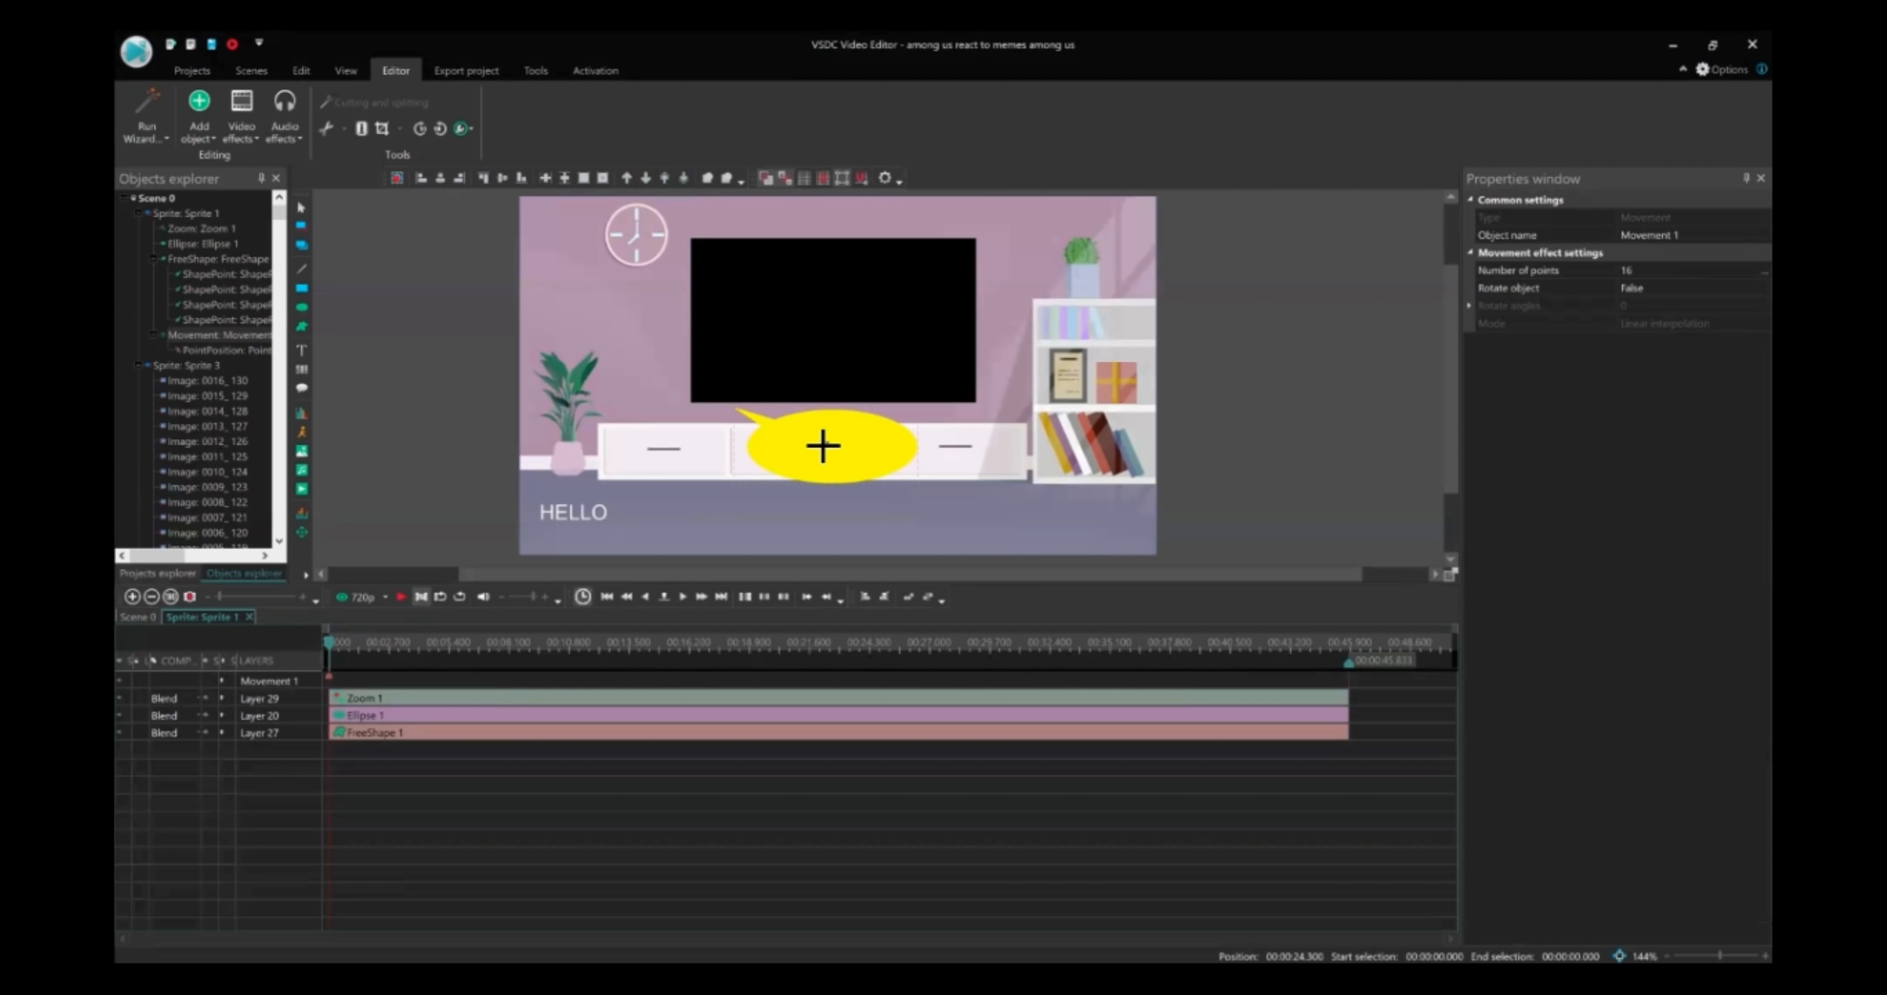
{"action": "left_click", "coordinate": [824, 445]}
{"action": "left_click", "coordinate": [820, 481]}
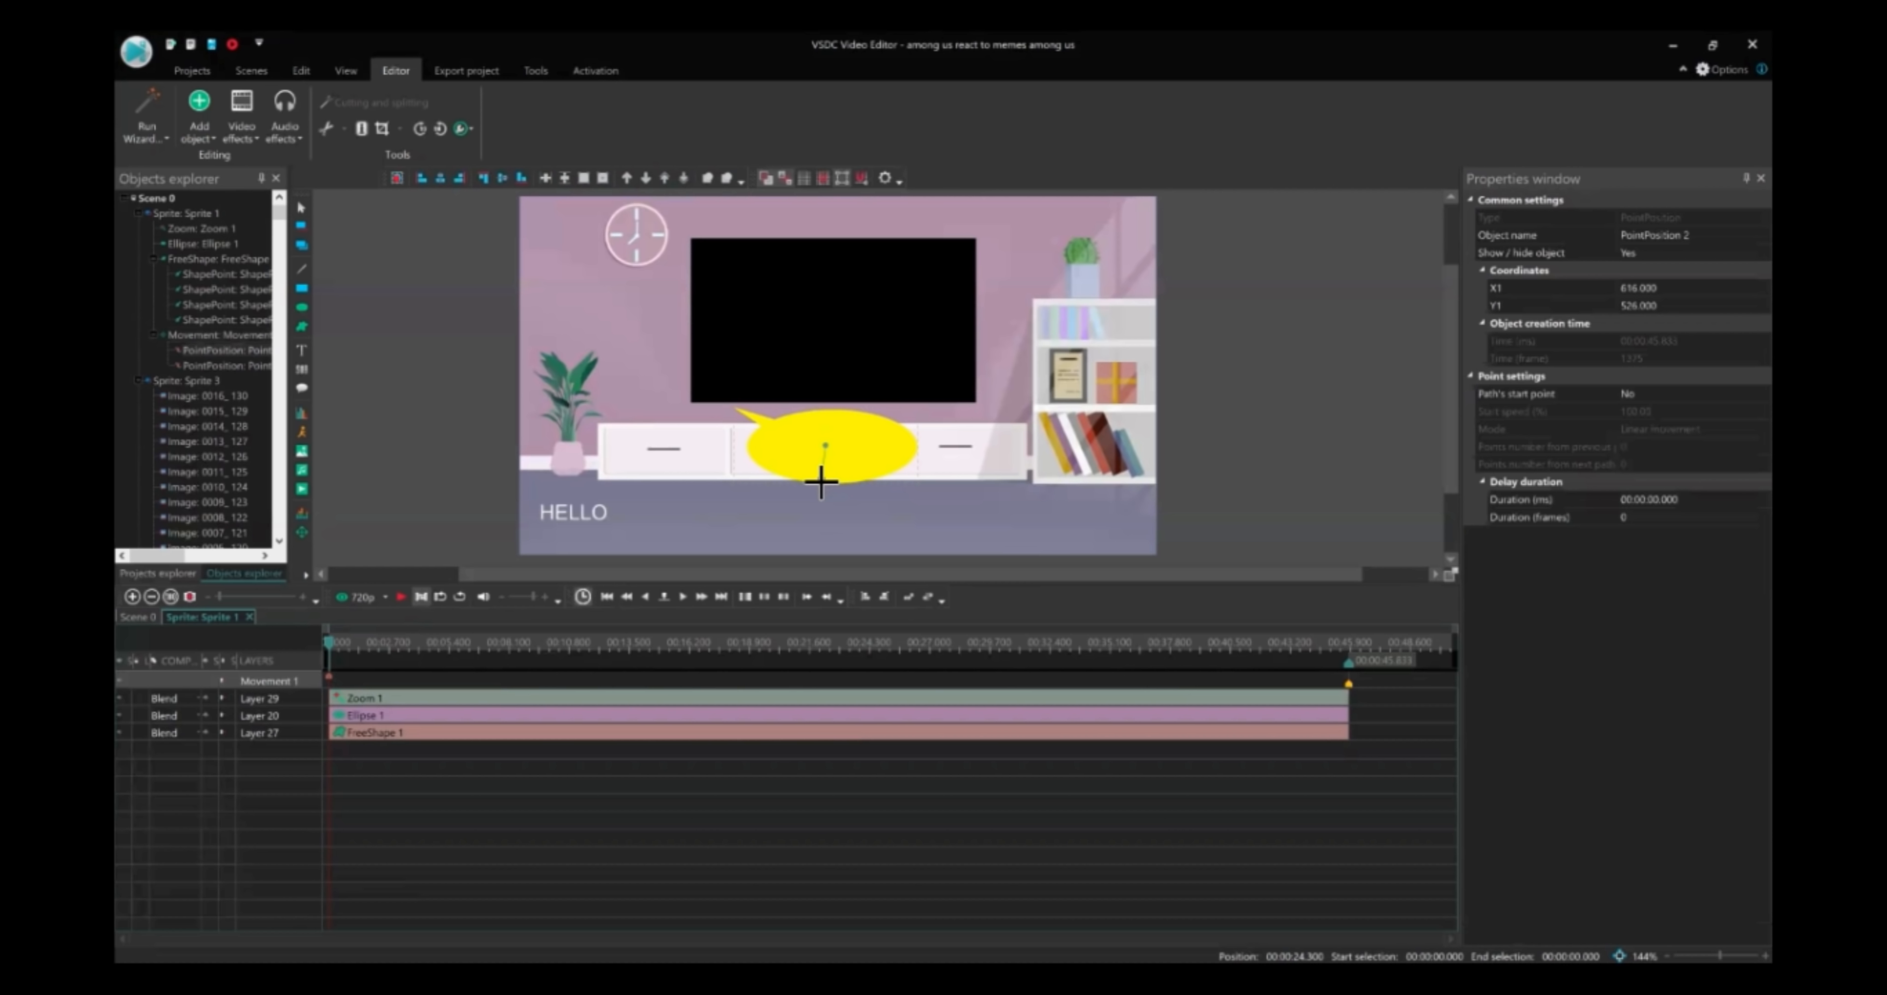
{"action": "left_click", "coordinate": [821, 481]}
{"action": "left_click", "coordinate": [249, 617]}
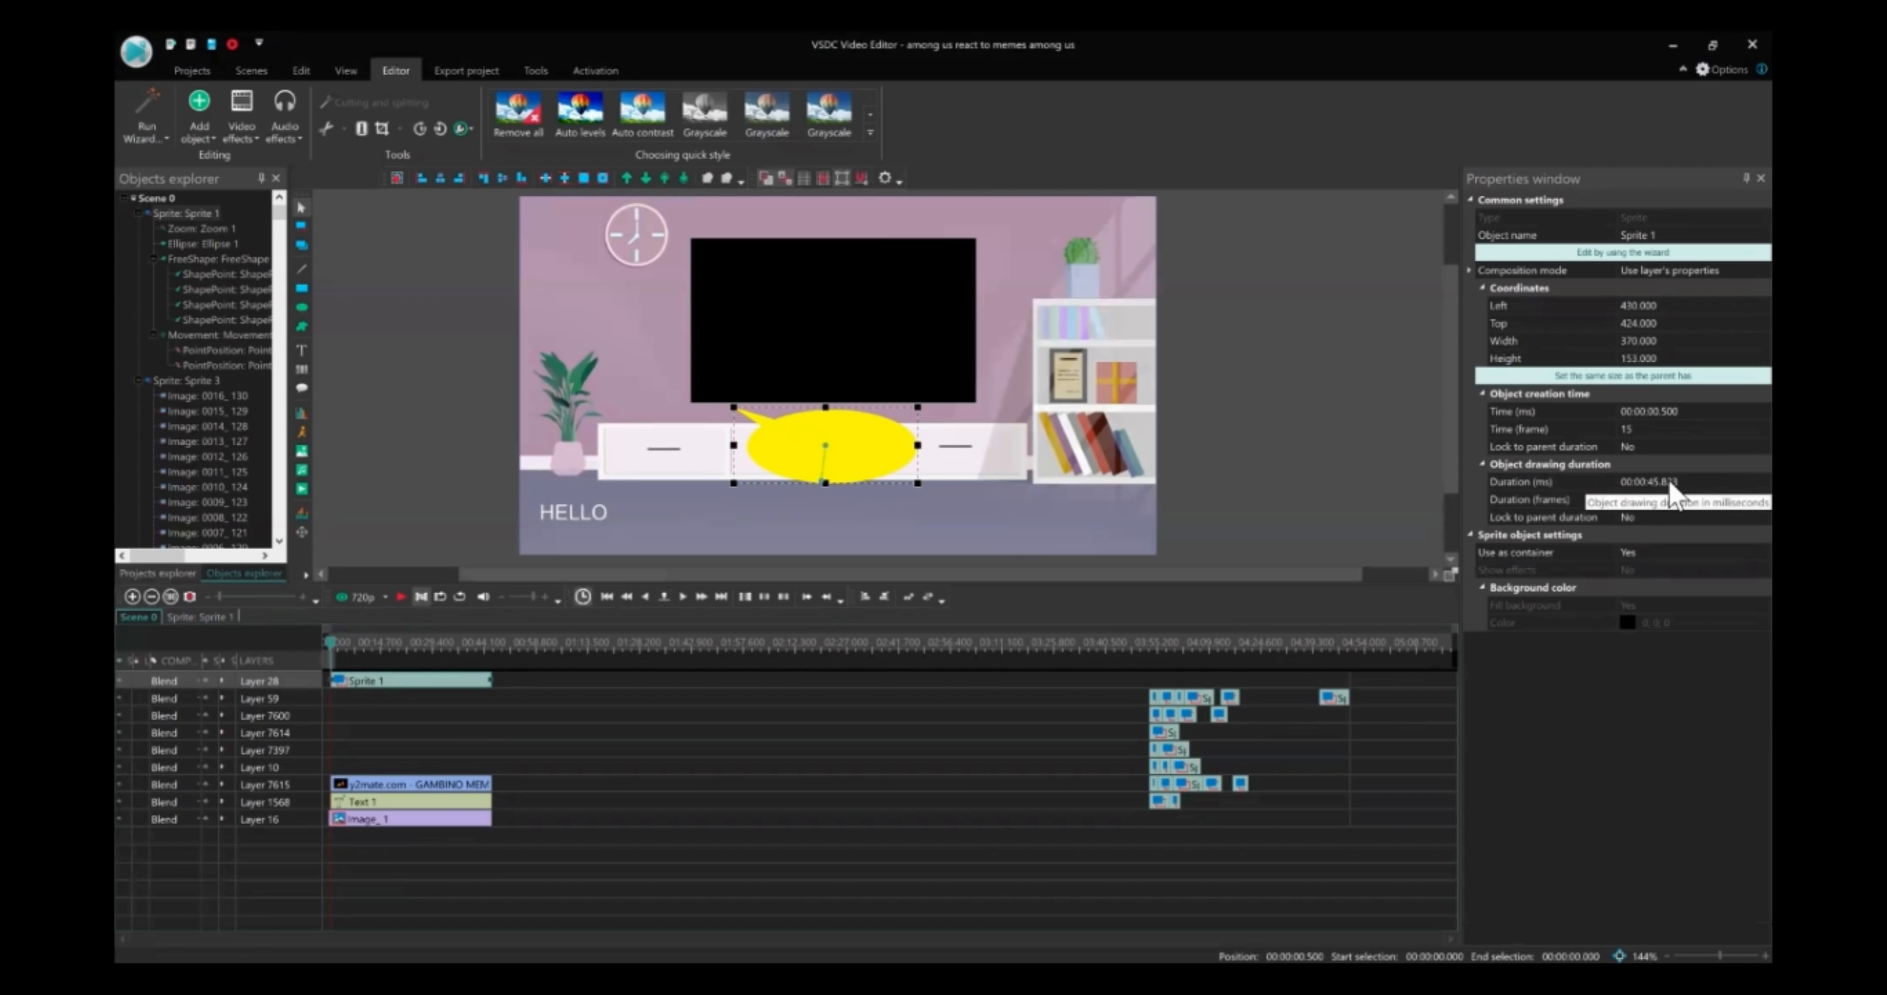
Inside the speech-bubble sprite, shift the movement's end point close to the start of the timeline and return to the scene
{"action": "left_click", "coordinate": [393, 682]}
{"action": "left_click", "coordinate": [393, 682]}
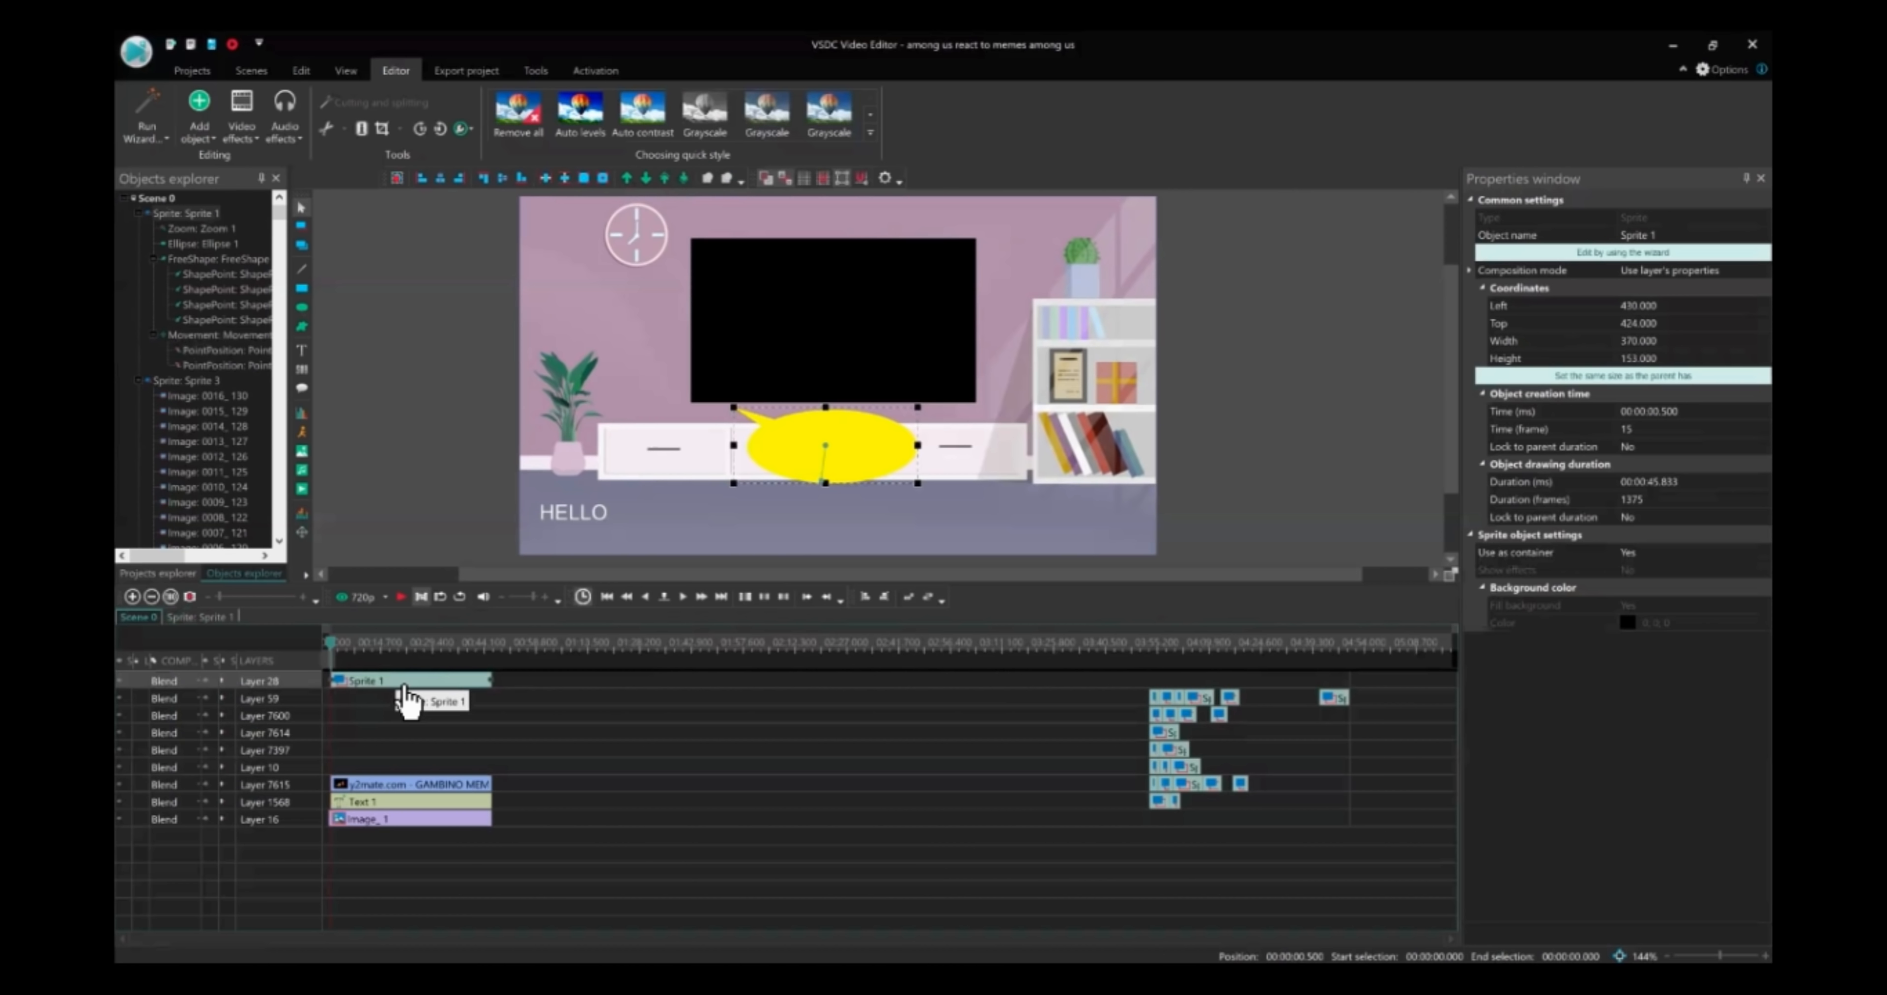
{"action": "double_click", "coordinate": [399, 682]}
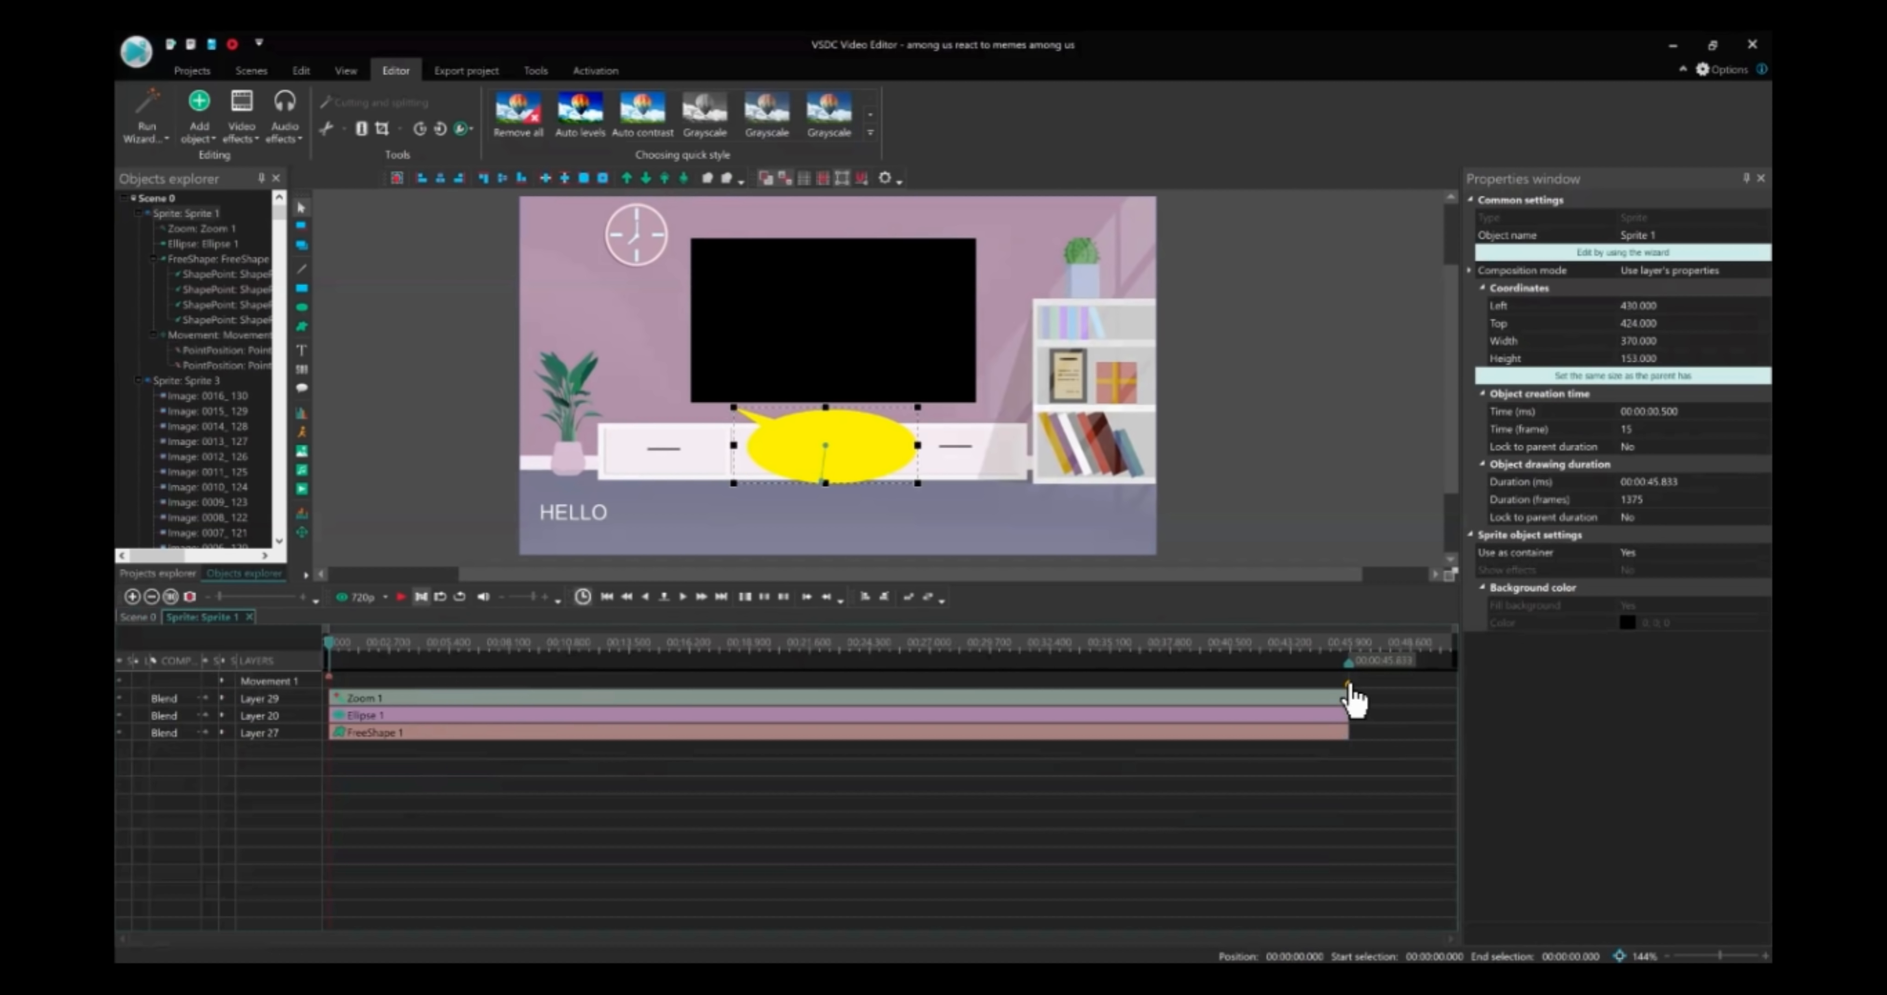
{"action": "left_click_drag", "start_coordinate": [1350, 686], "coordinate": [457, 702]}
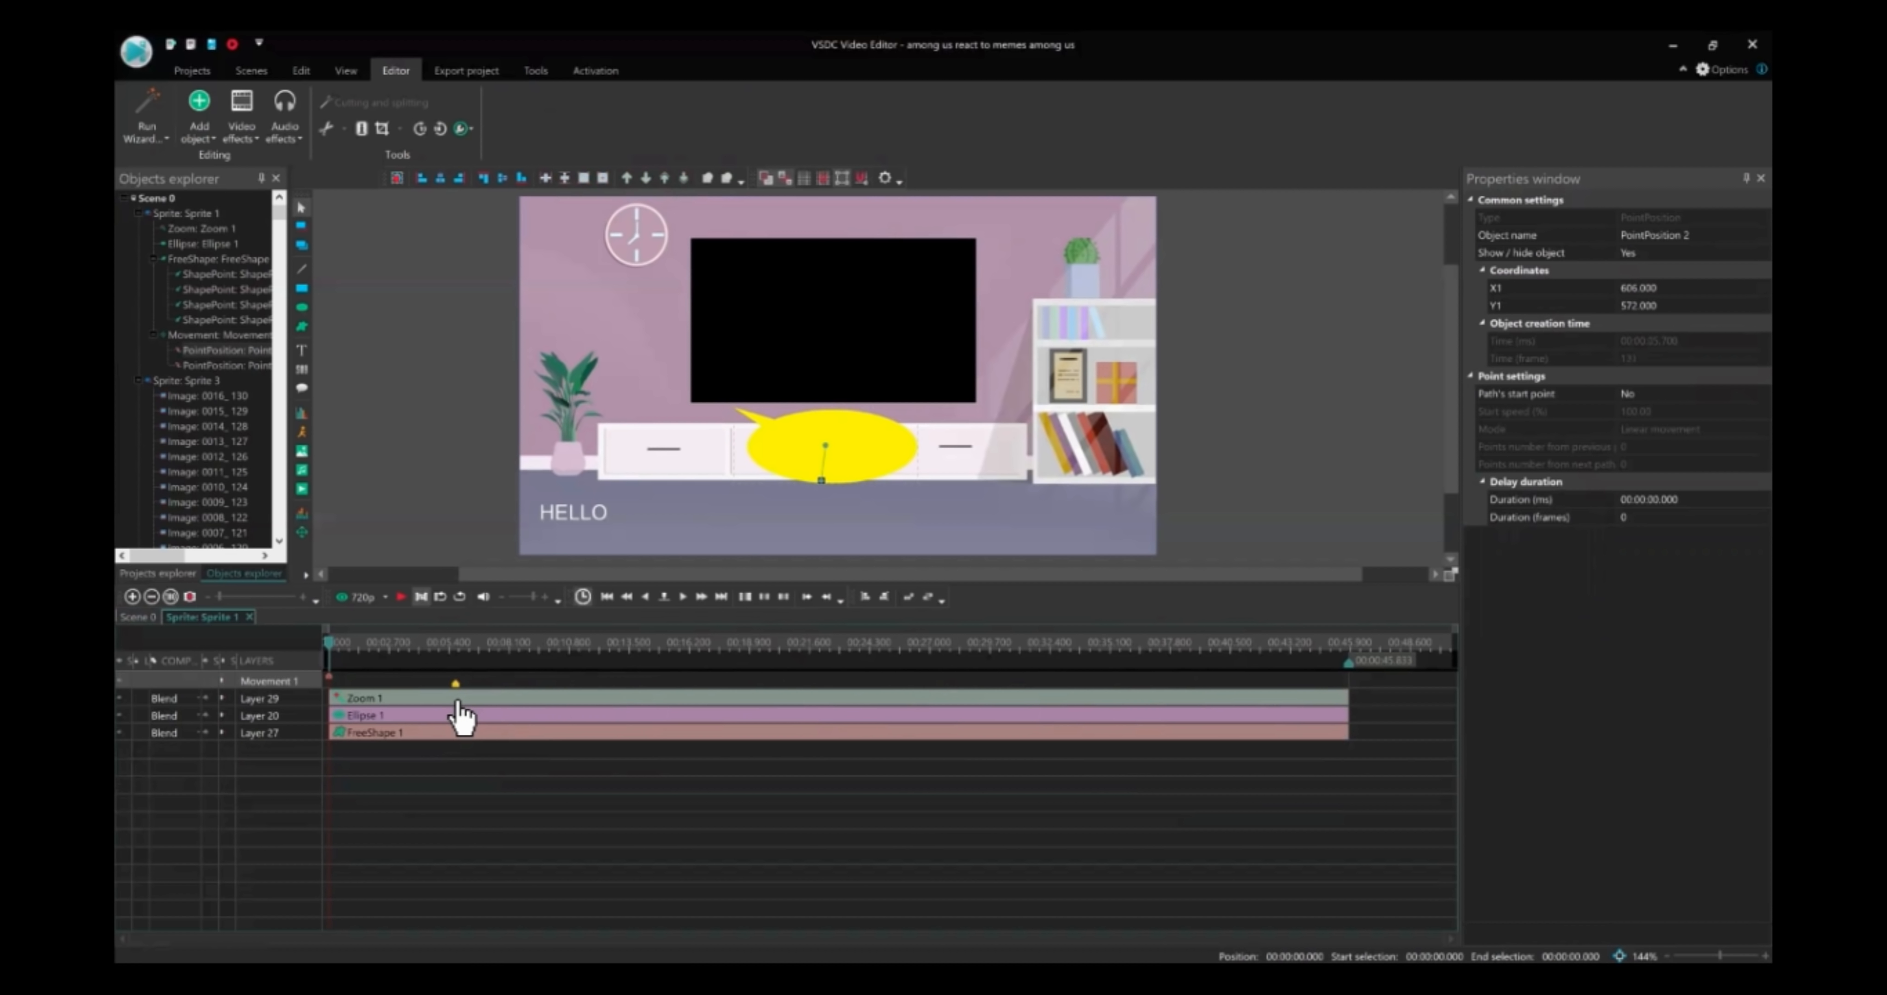
{"action": "mouse_move", "coordinate": [458, 705]}
{"action": "left_mouse_down"}
{"action": "mouse_move", "coordinate": [401, 704]}
{"action": "mouse_move", "coordinate": [1728, 703]}
{"action": "mouse_move", "coordinate": [460, 717]}
{"action": "mouse_move", "coordinate": [356, 697]}
{"action": "left_mouse_up"}
{"action": "left_click", "coordinate": [250, 619]}
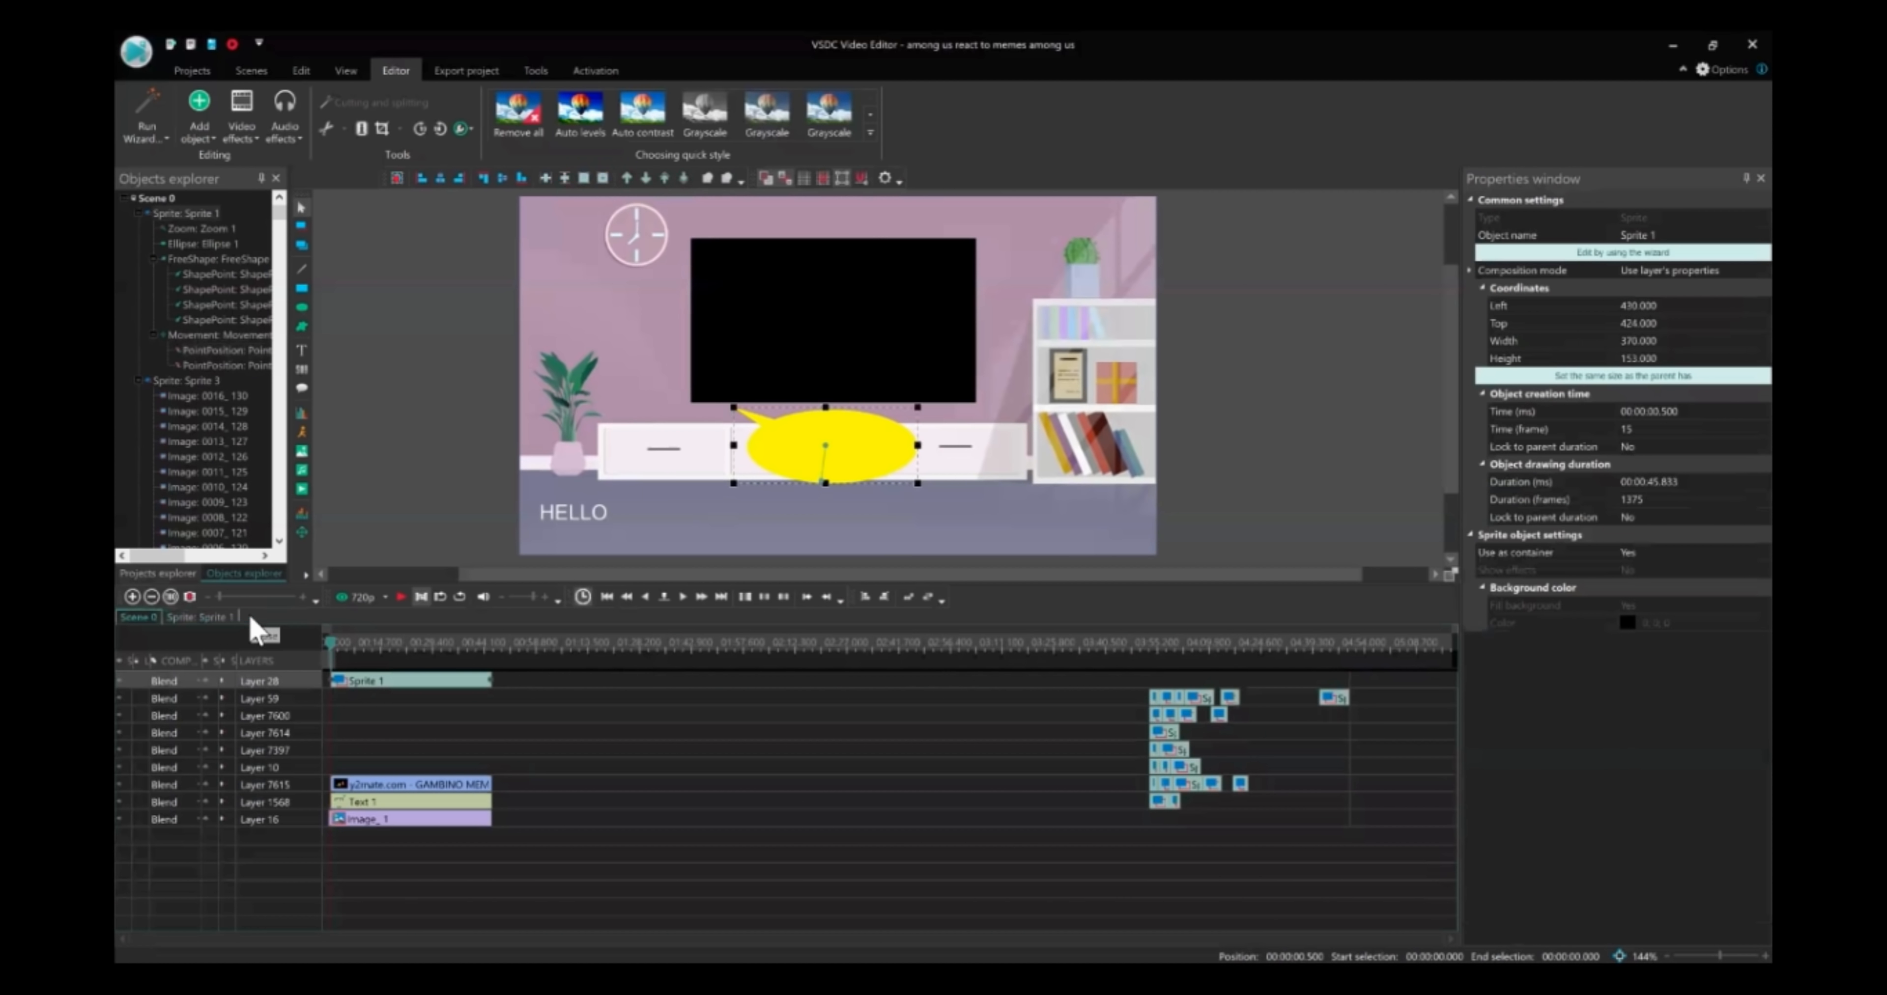
Preview the speech bubble's downward movement from the start of the scene and check the moved sprite
{"action": "left_click", "coordinate": [504, 700]}
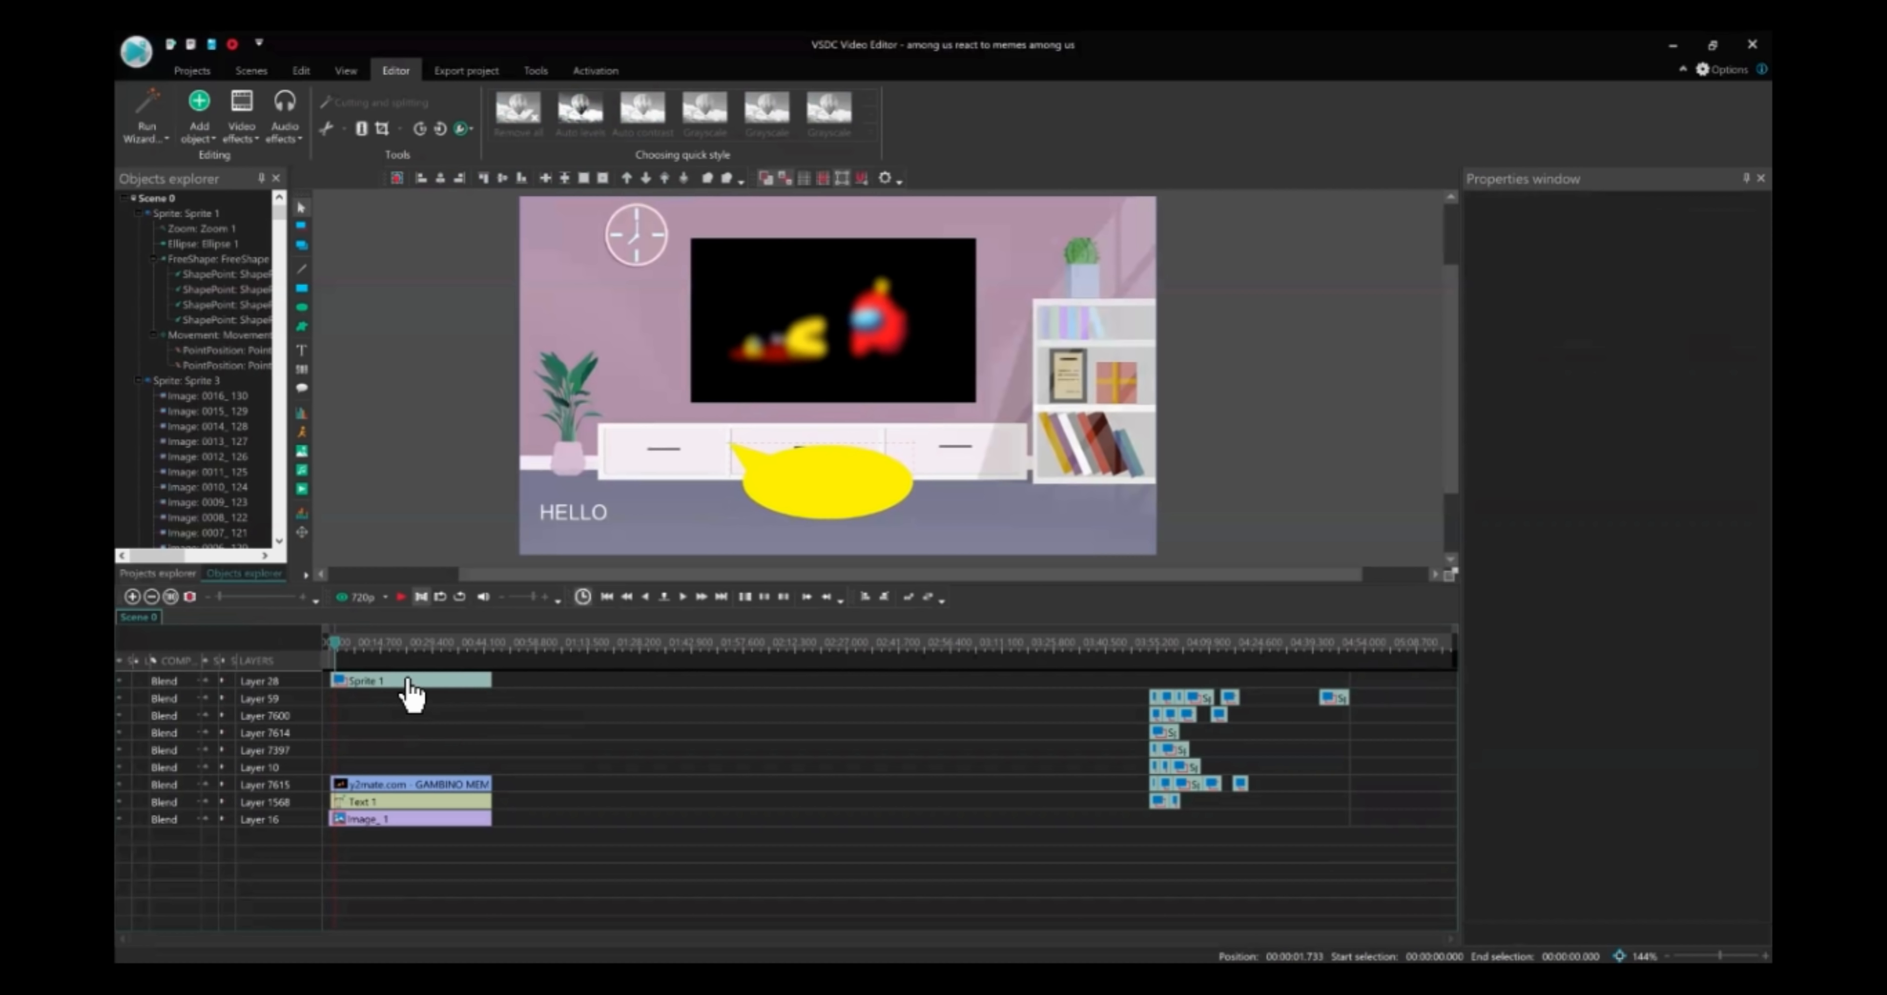
{"action": "left_click", "coordinate": [329, 646]}
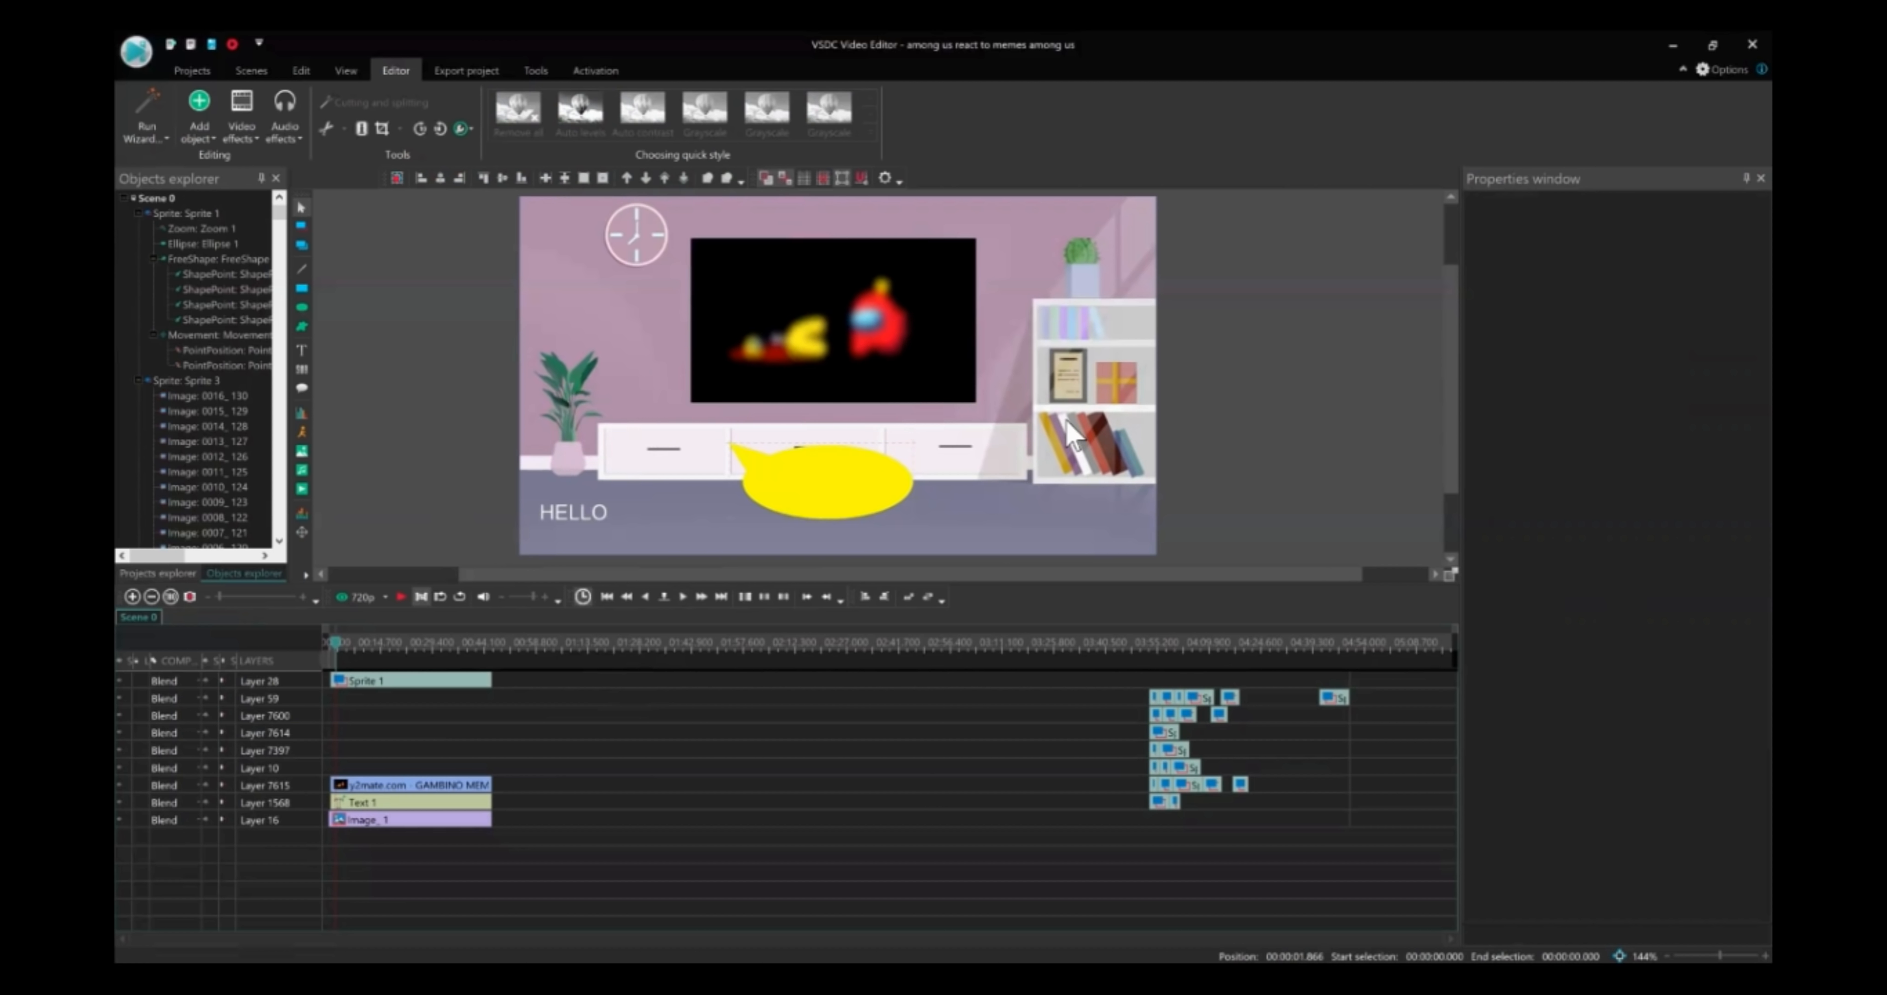
{"action": "left_click", "coordinate": [824, 476]}
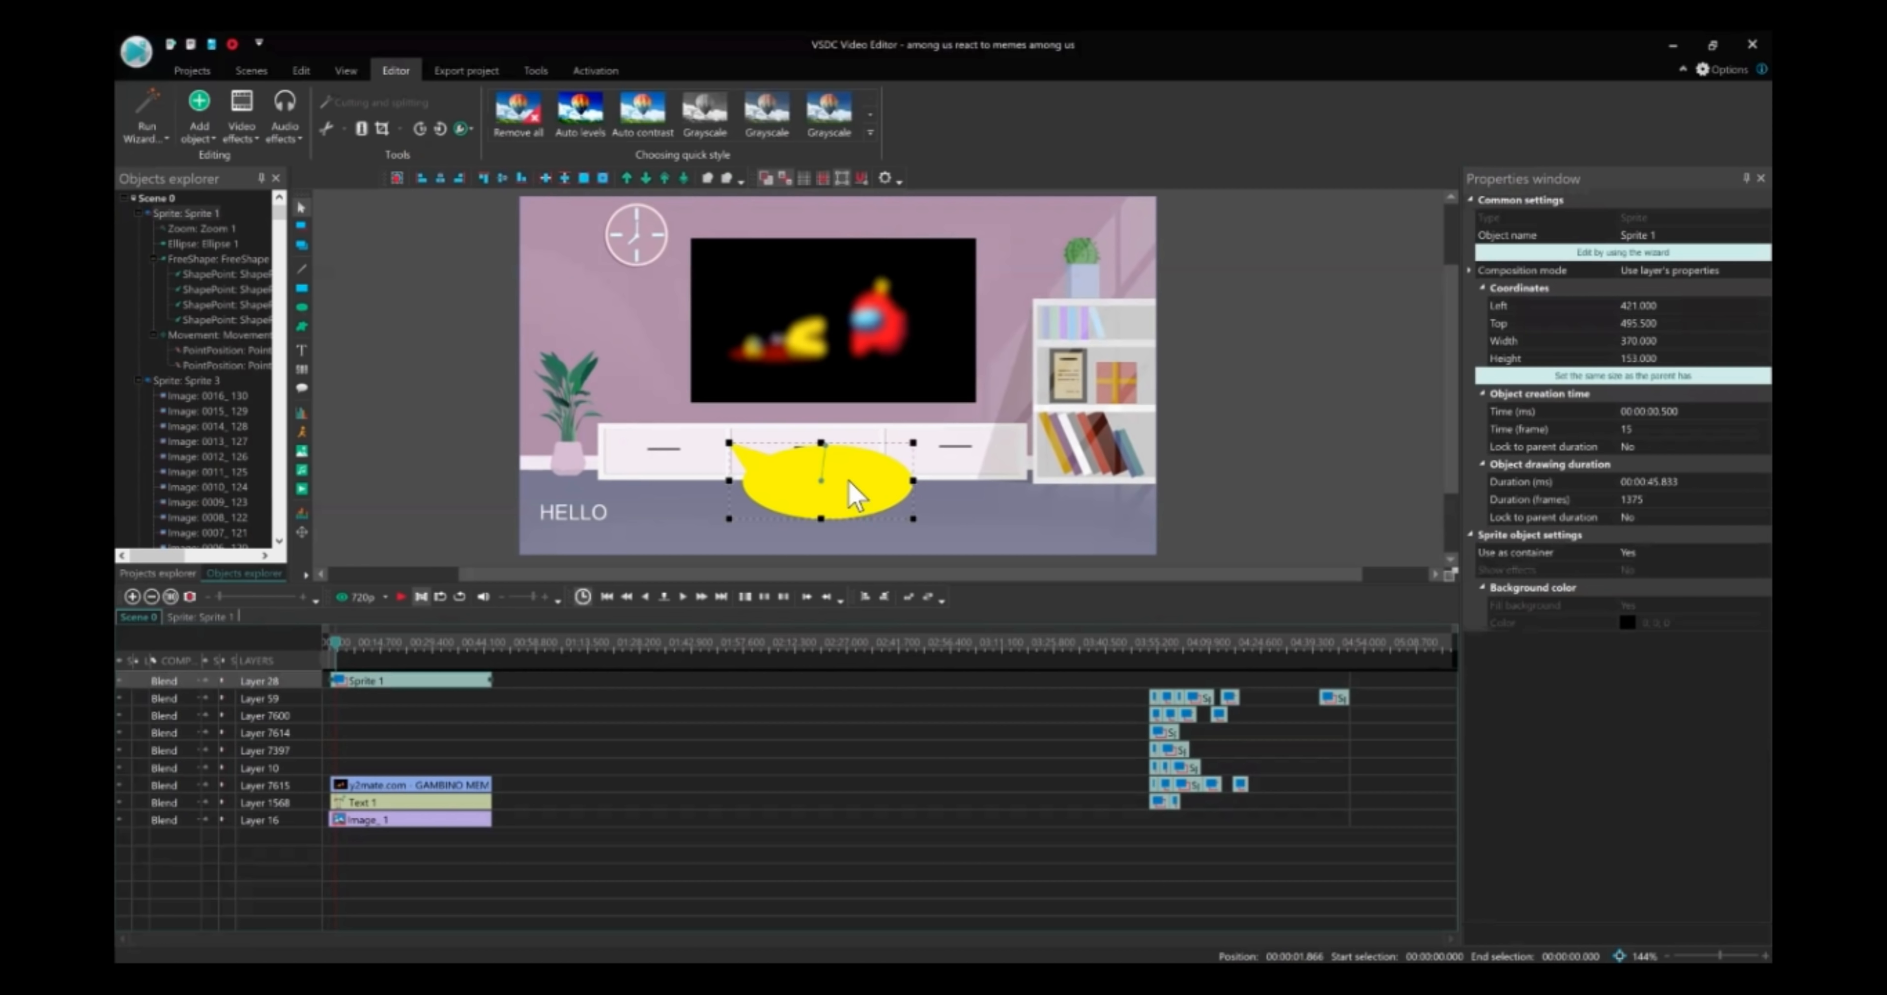
{"action": "left_click", "coordinate": [814, 675]}
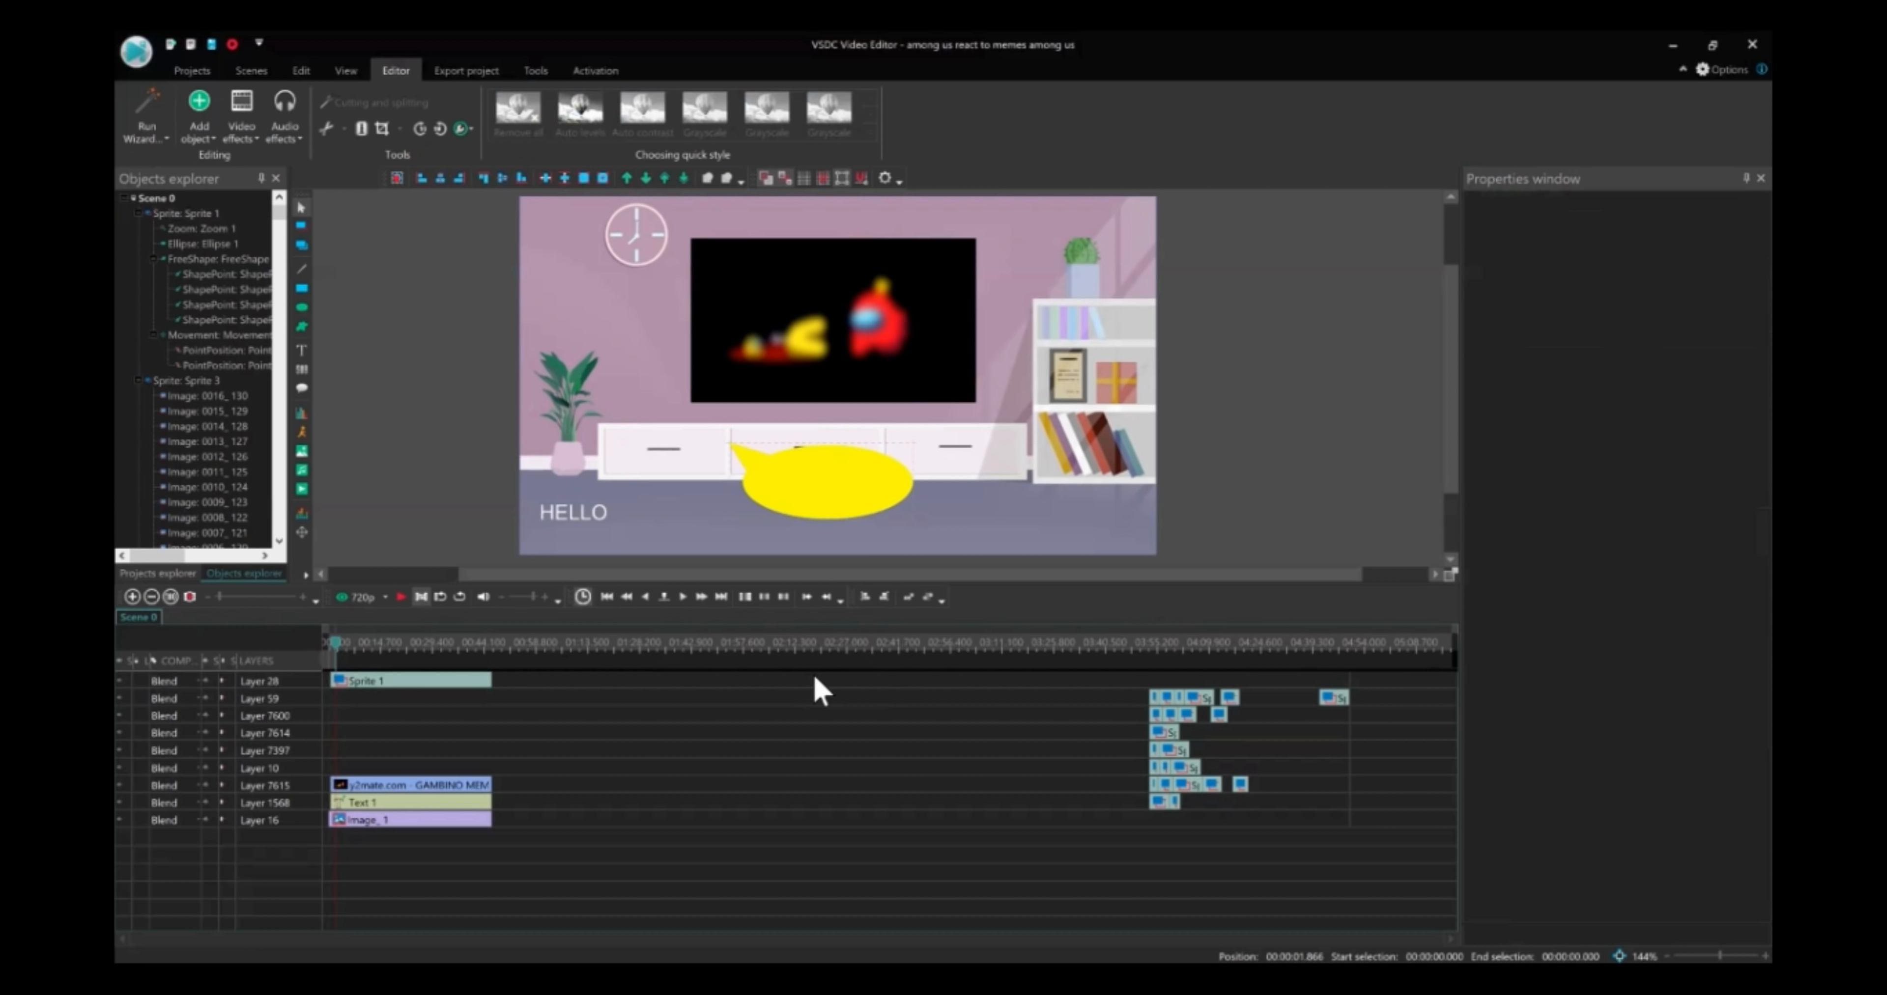
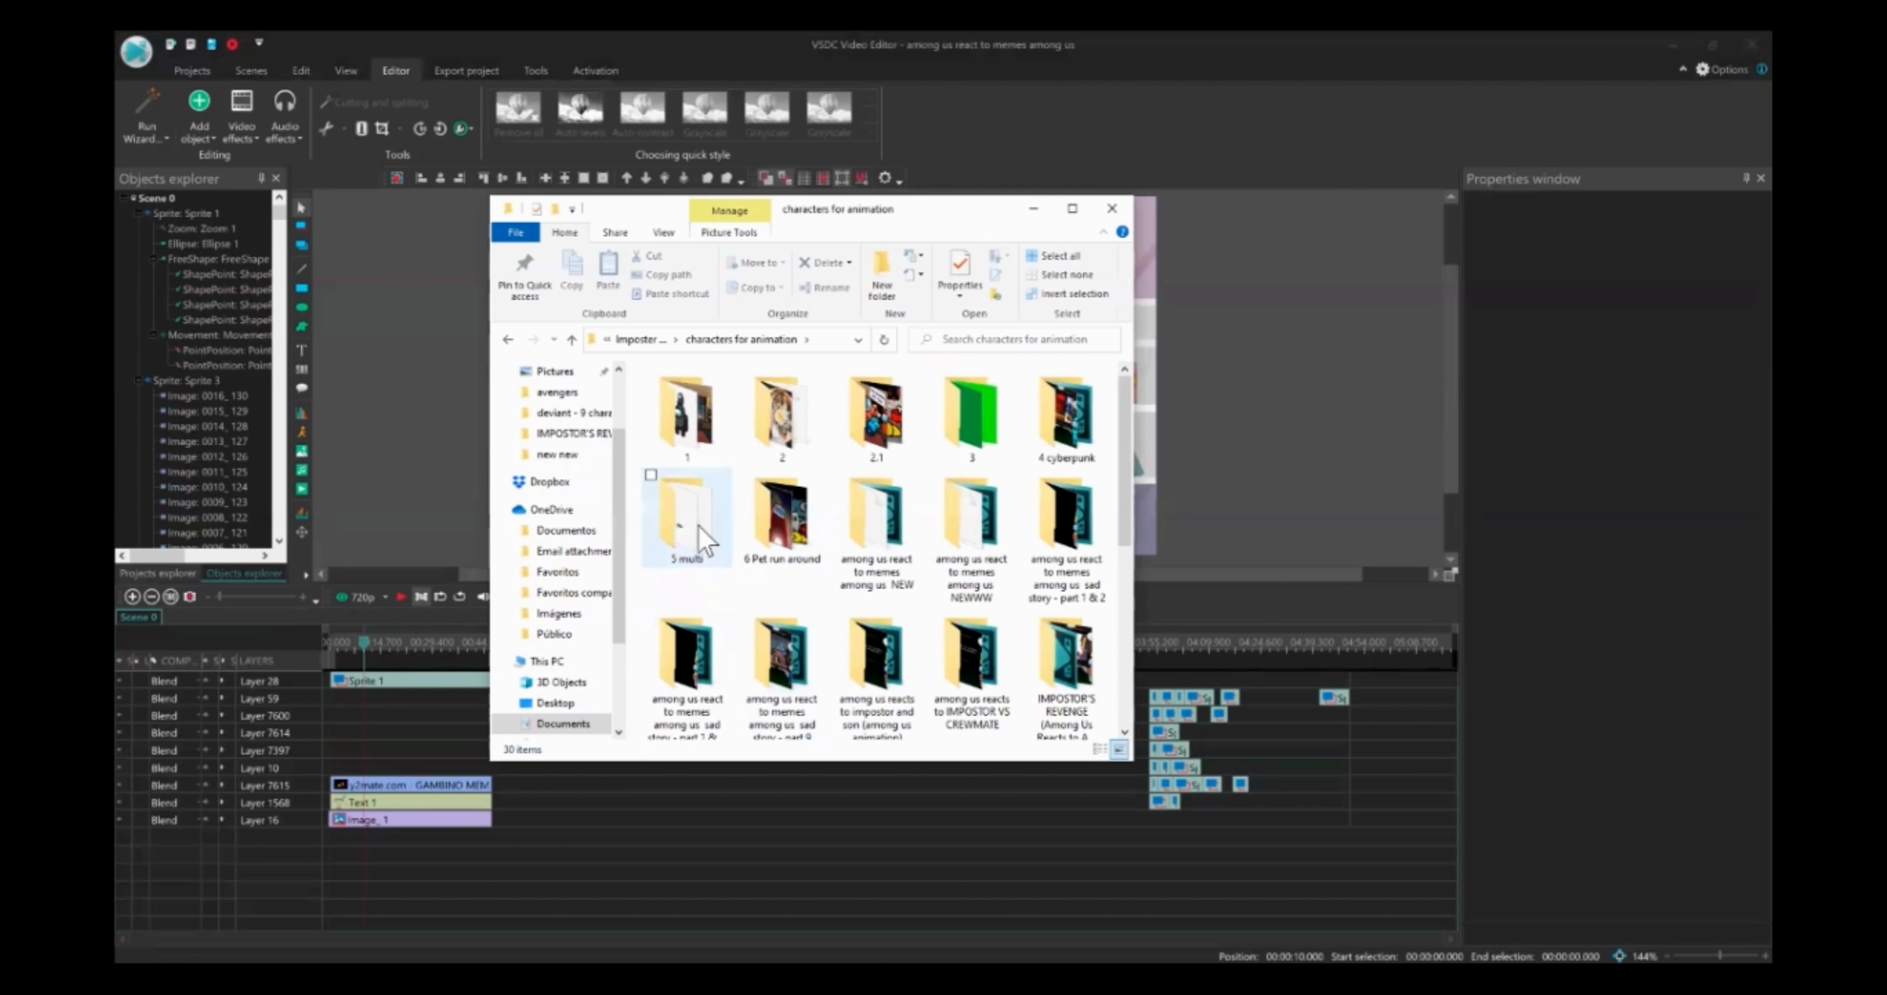
In the characters for animation folder, browse through 5 multi to reaction sequence and look inside its pet subfolder
{"action": "double_click", "coordinate": [698, 524]}
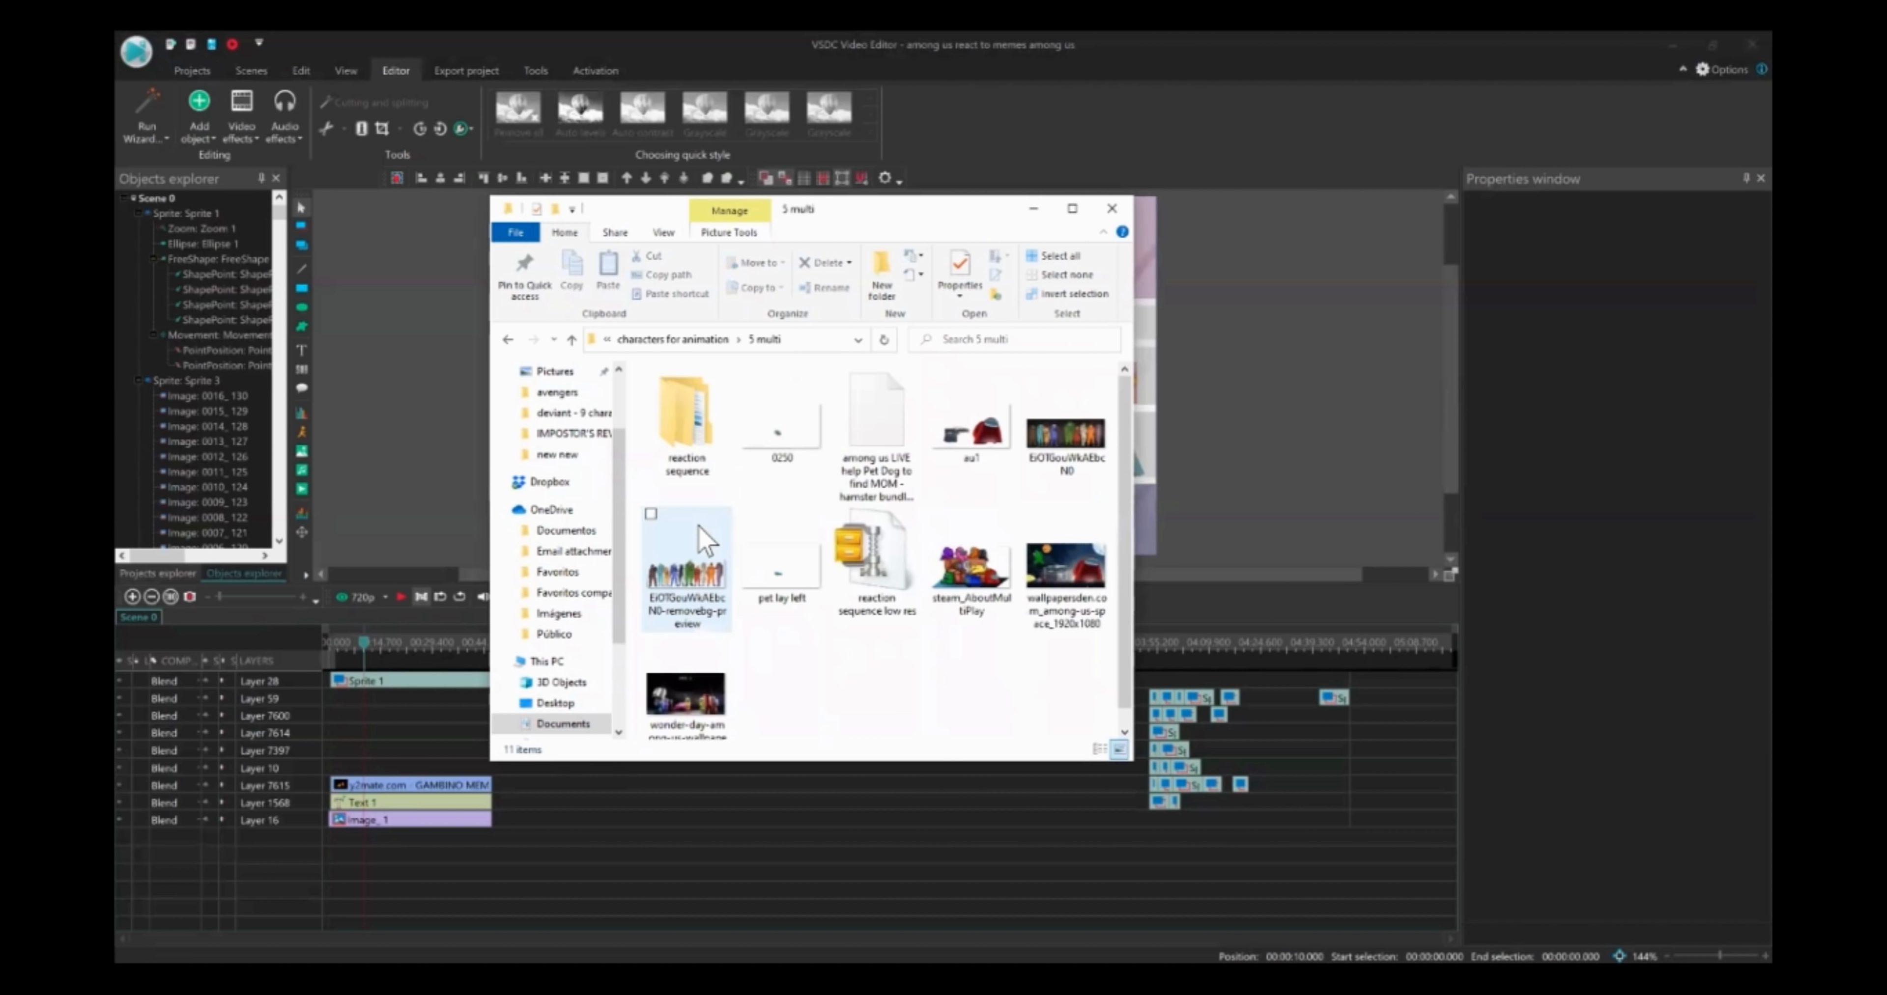
{"action": "double_click", "coordinate": [682, 430]}
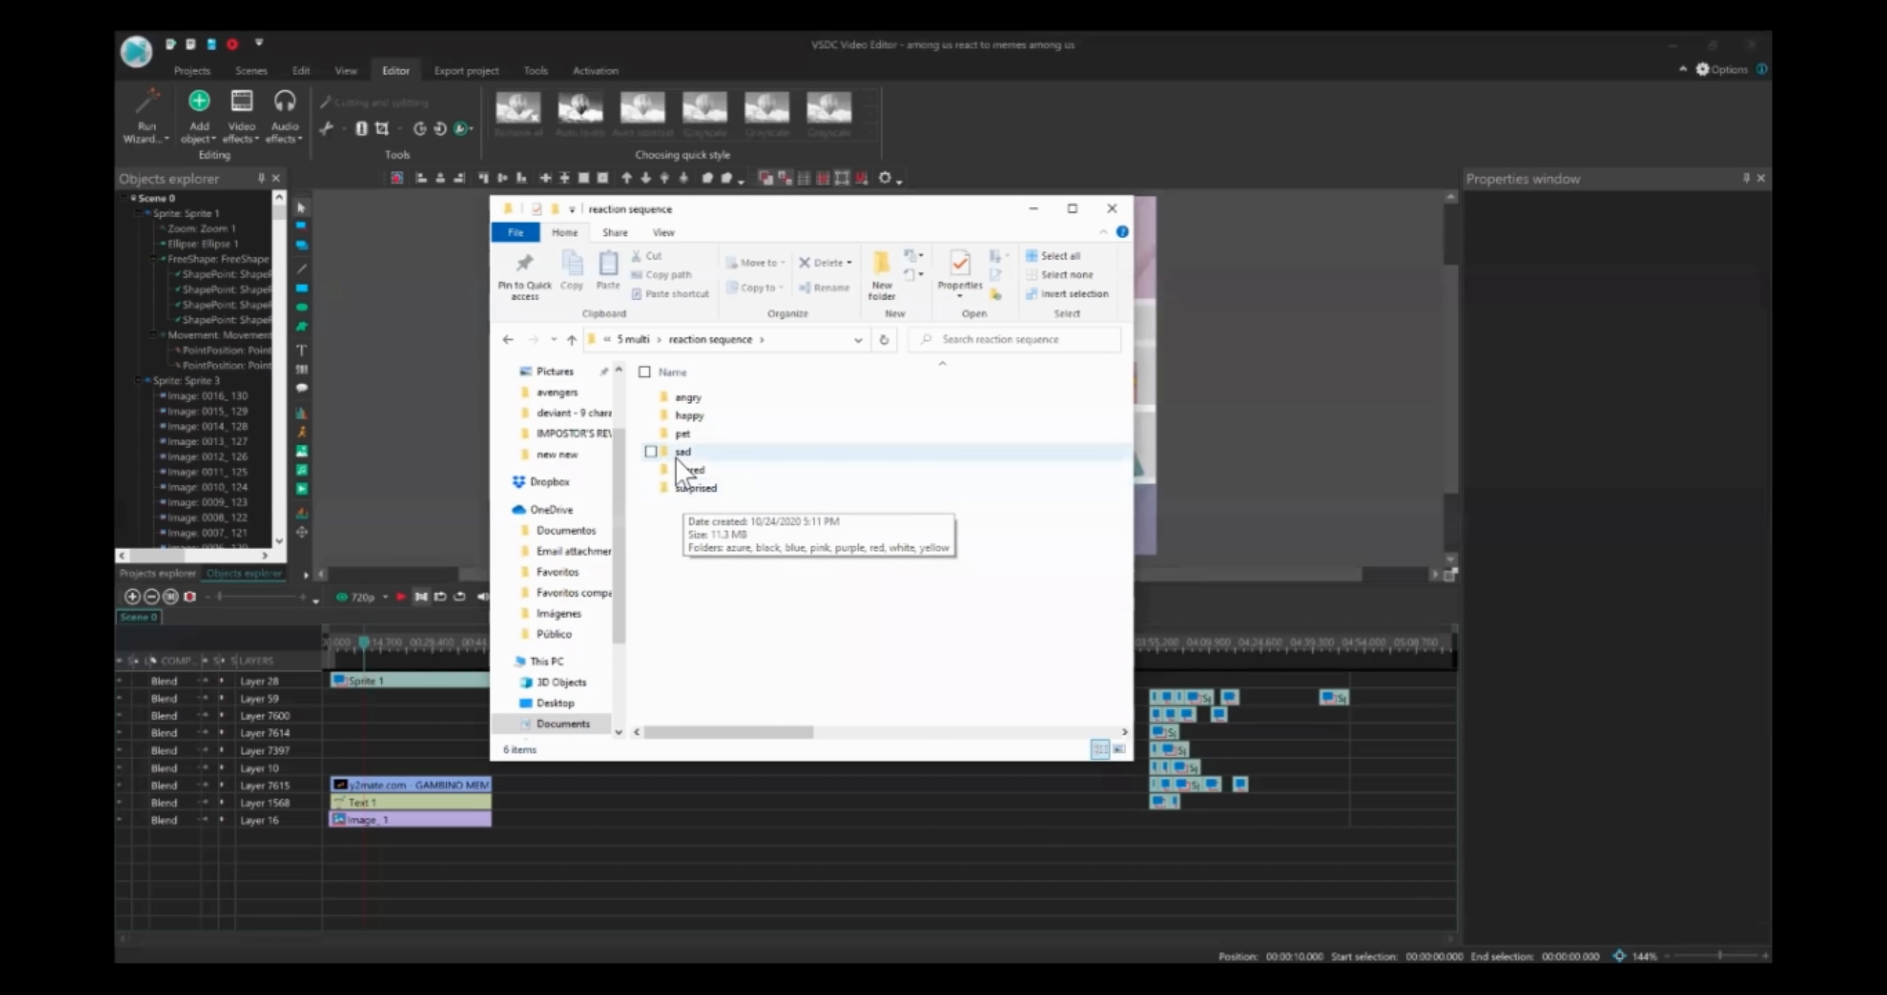
{"action": "left_click", "coordinate": [693, 399]}
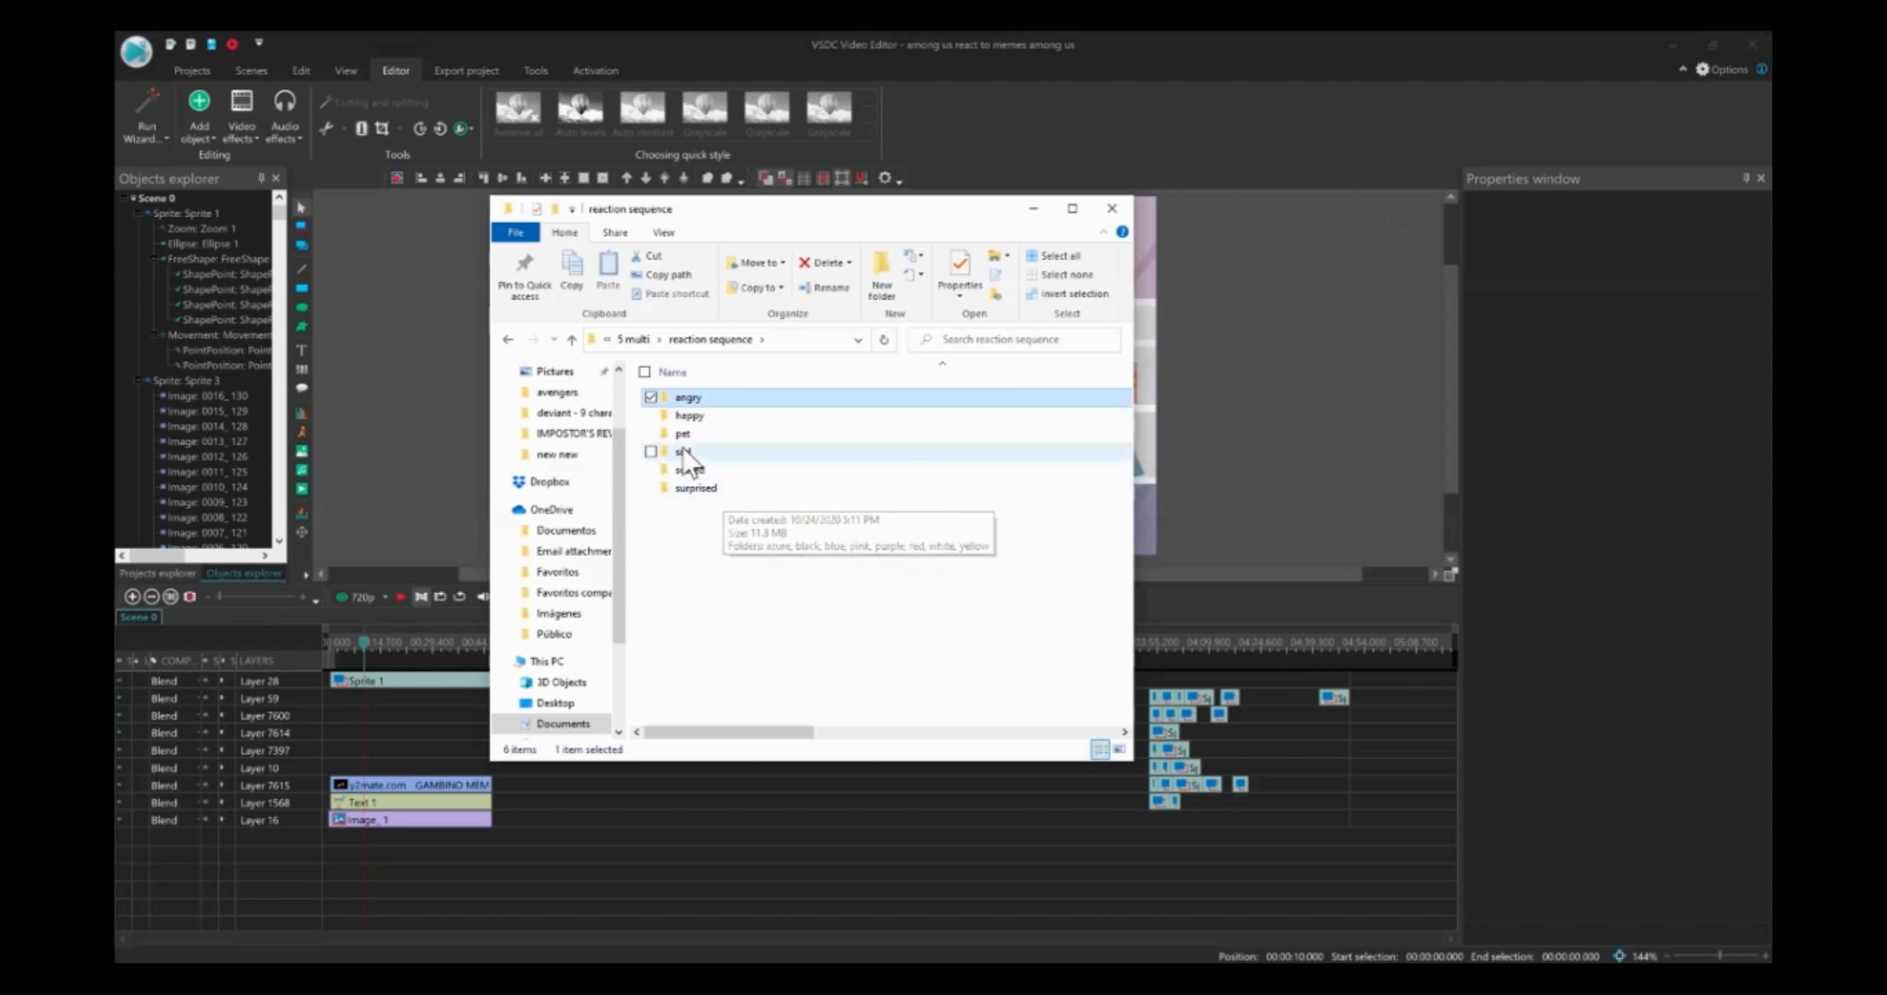
{"action": "double_click", "coordinate": [701, 432]}
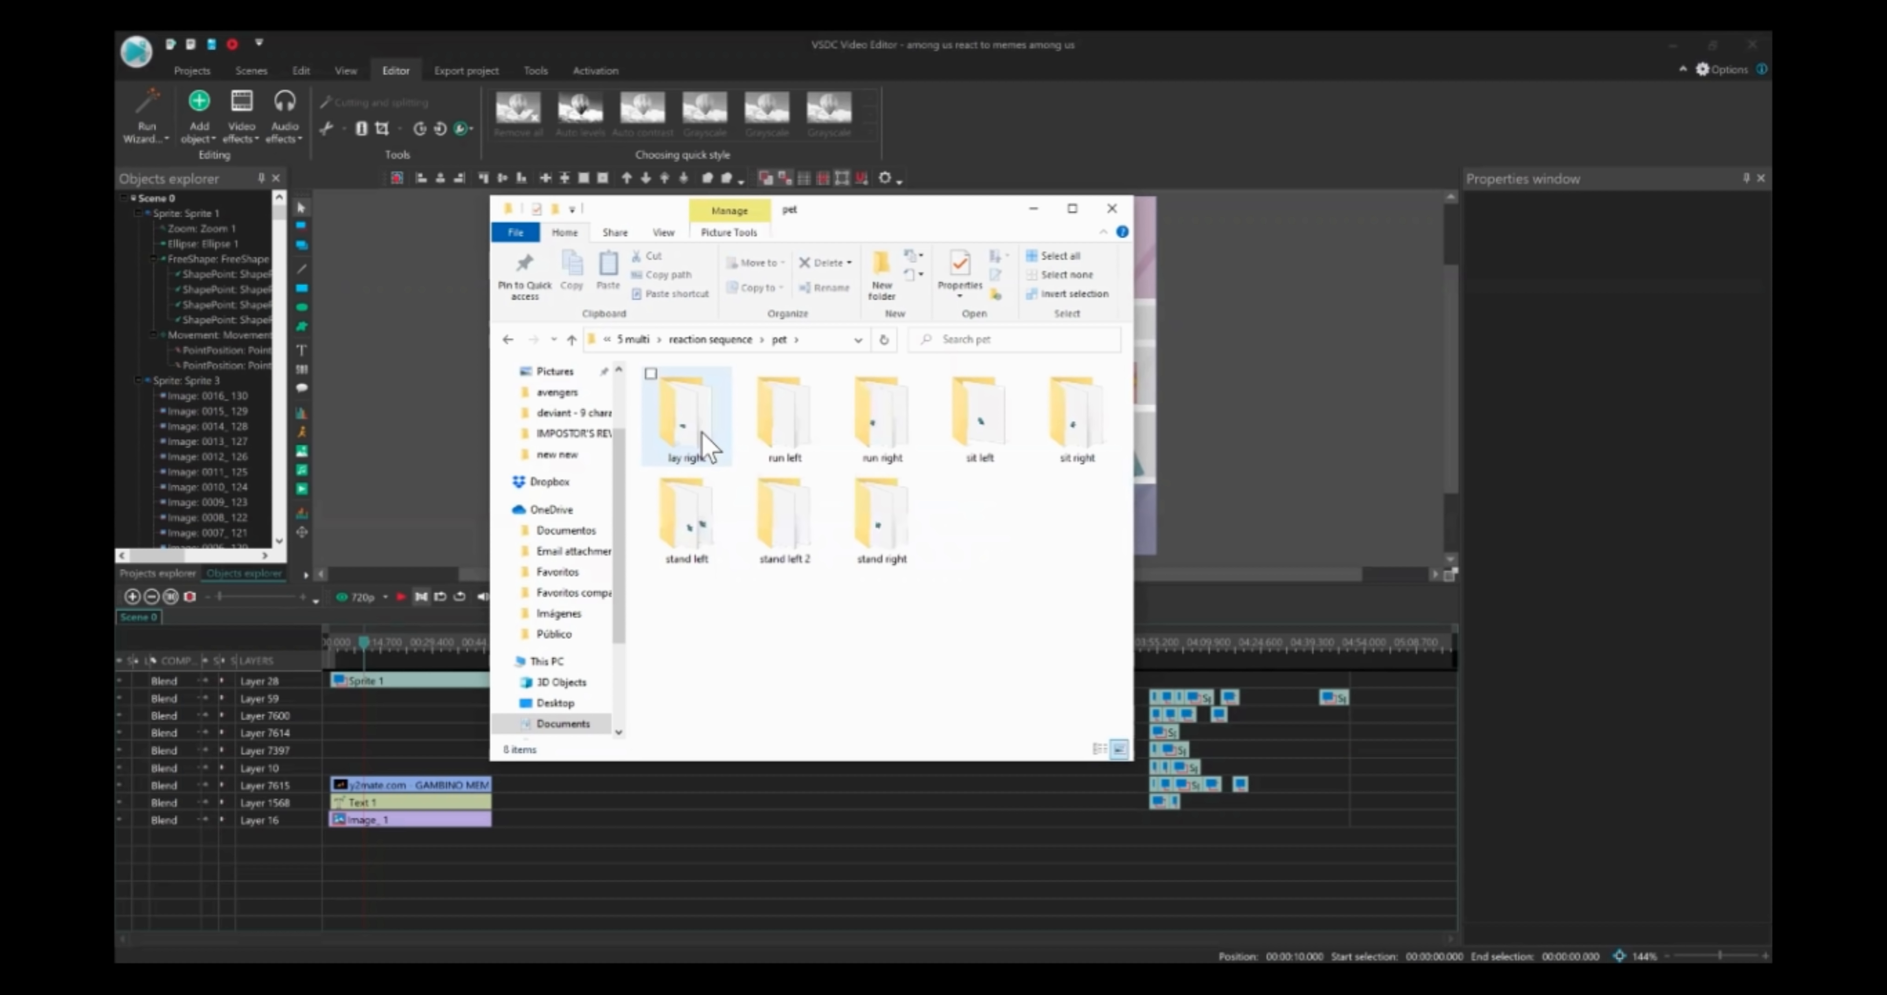
{"action": "left_click", "coordinate": [751, 356]}
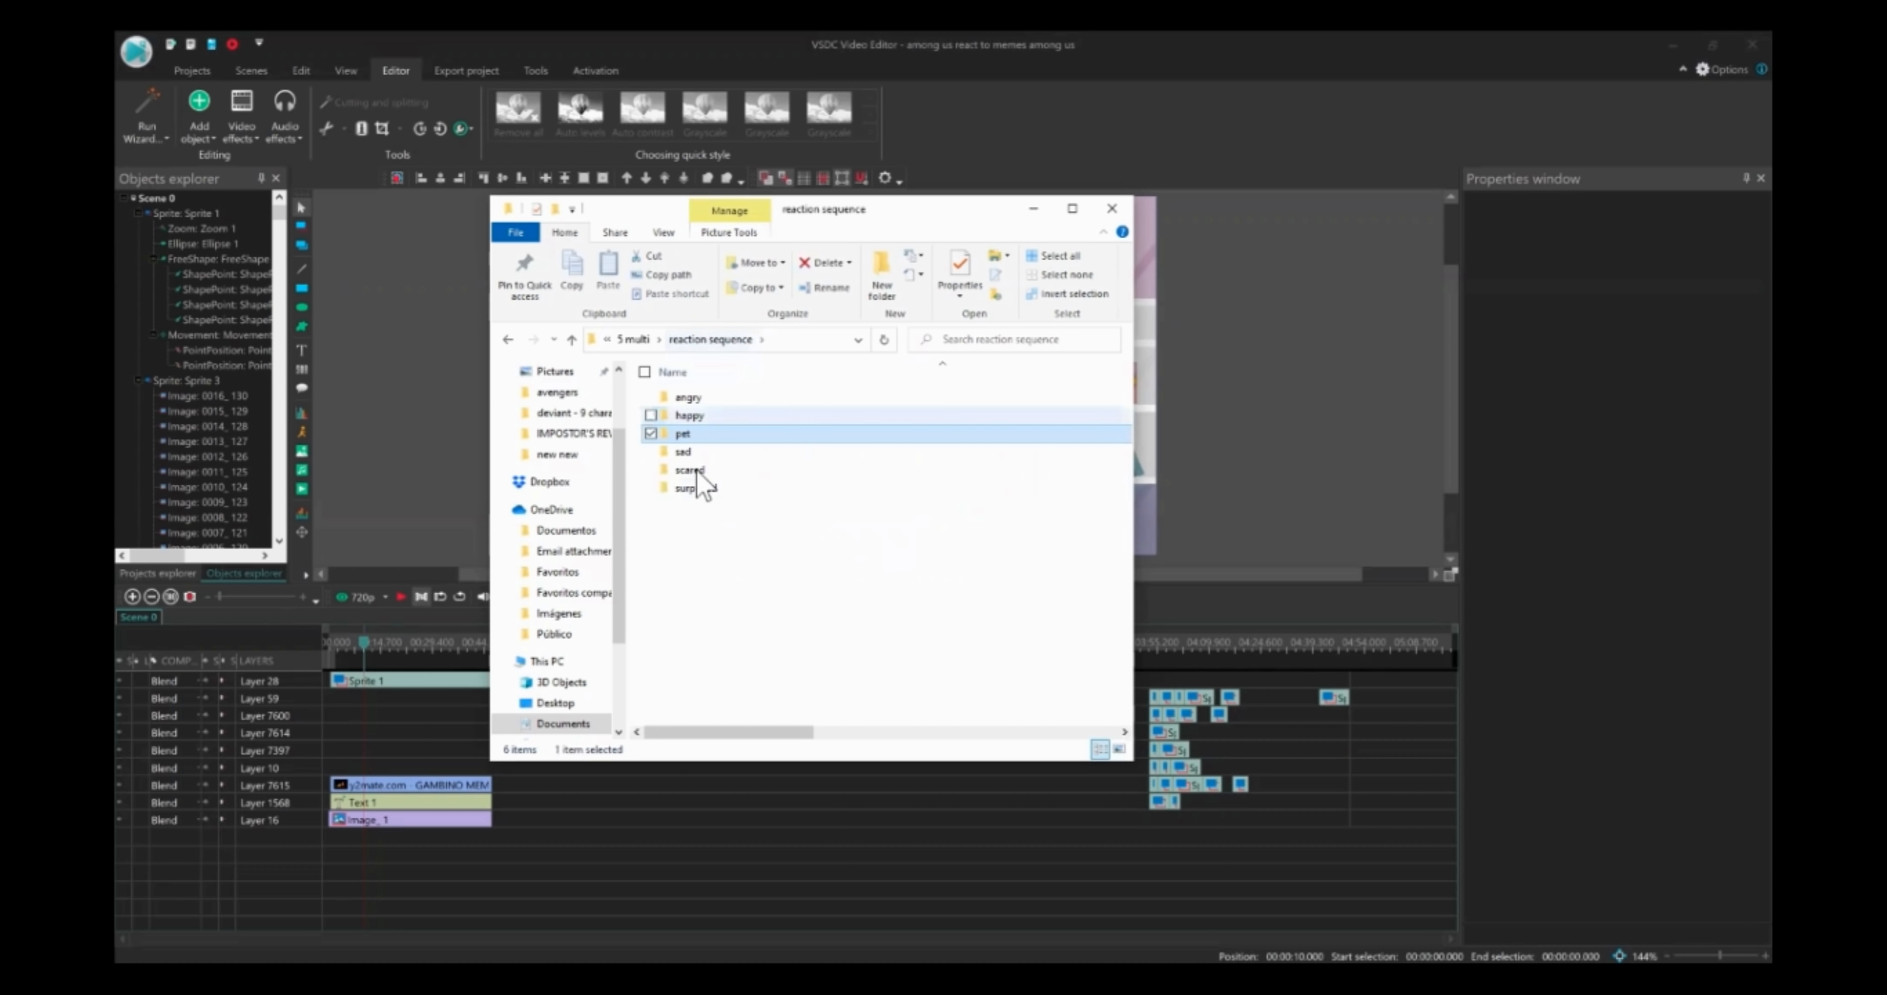
Look through the azure, blue and black character frames in the happy reaction folder
{"action": "double_click", "coordinate": [705, 414]}
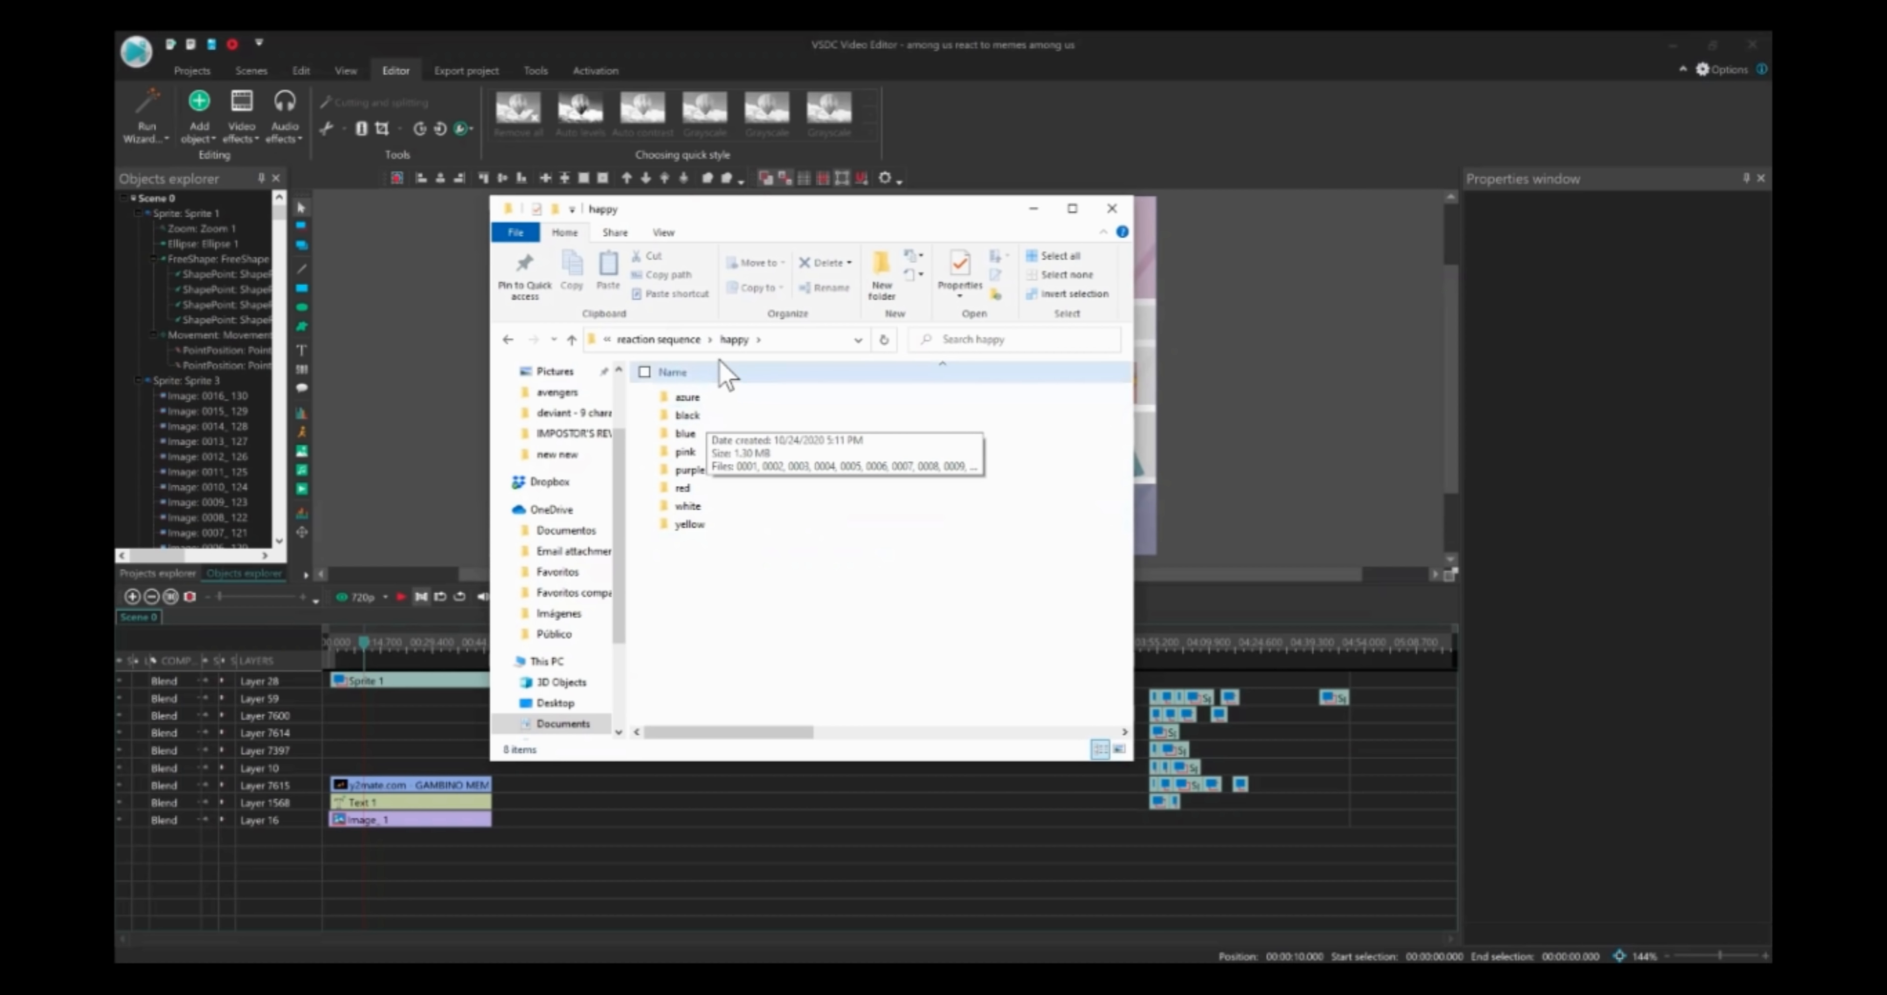
{"action": "double_click", "coordinate": [705, 398]}
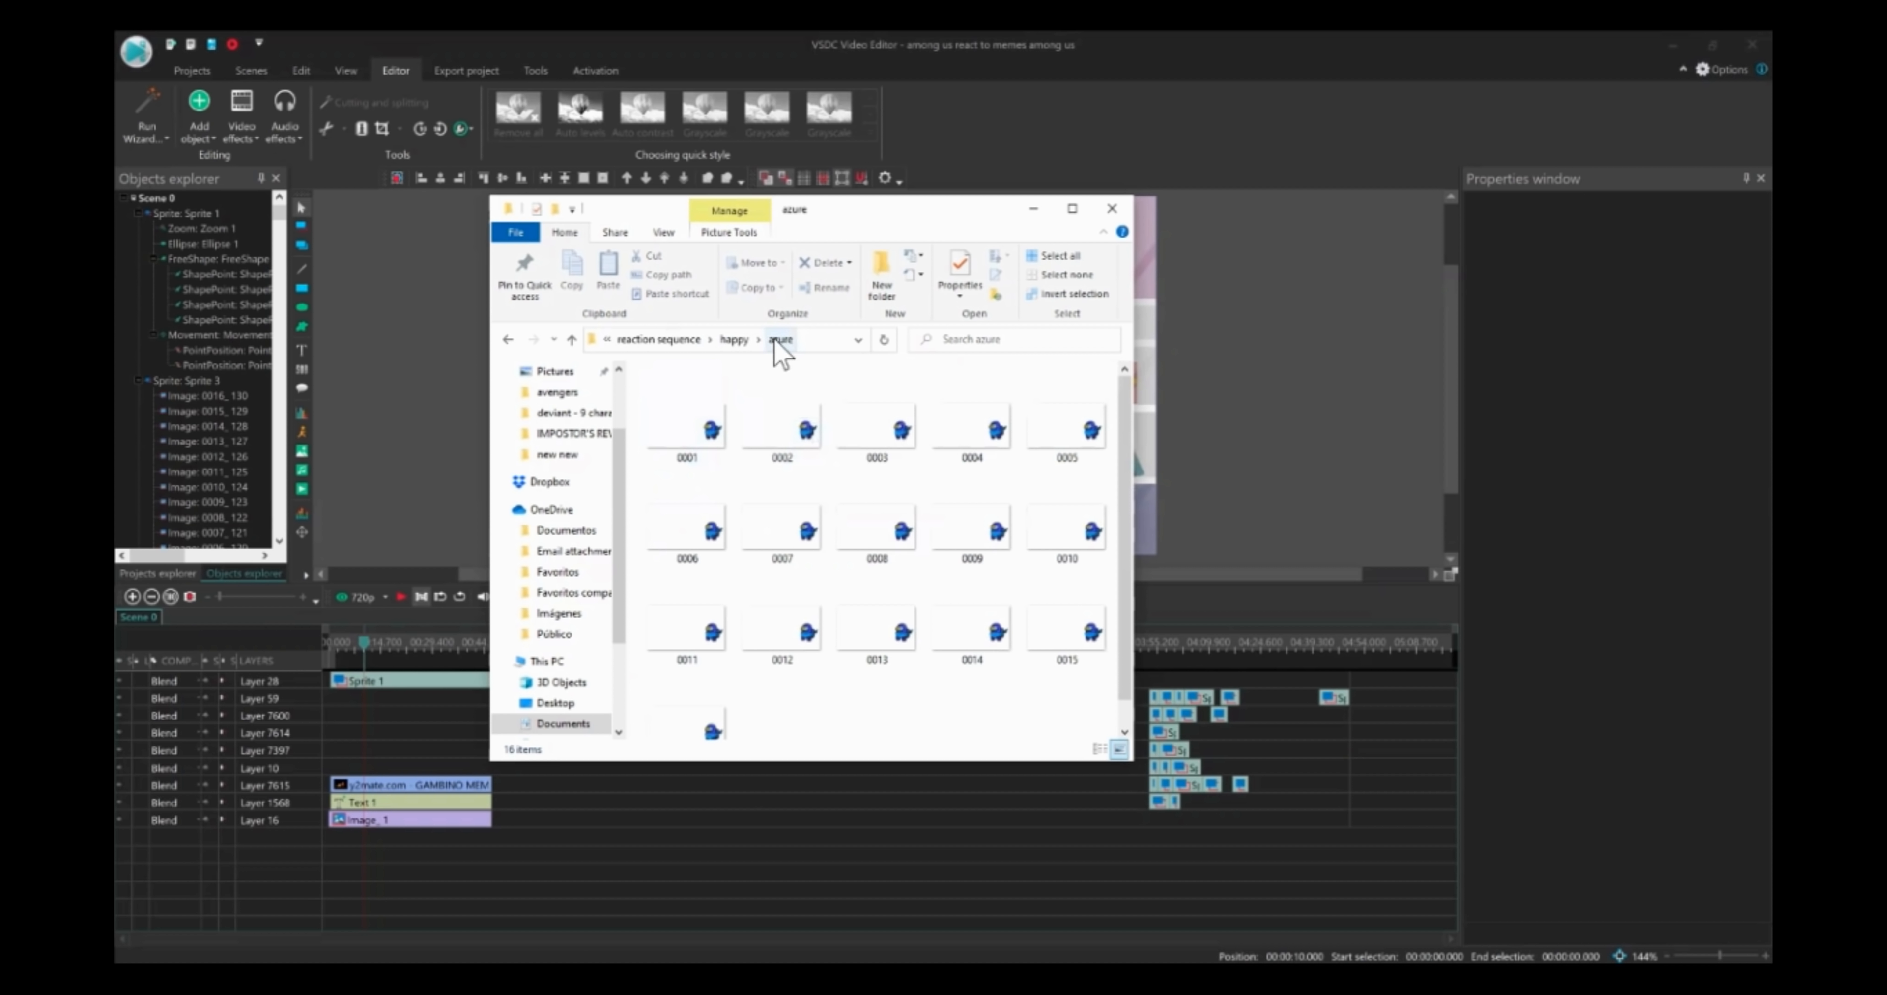
{"action": "left_click", "coordinate": [742, 344]}
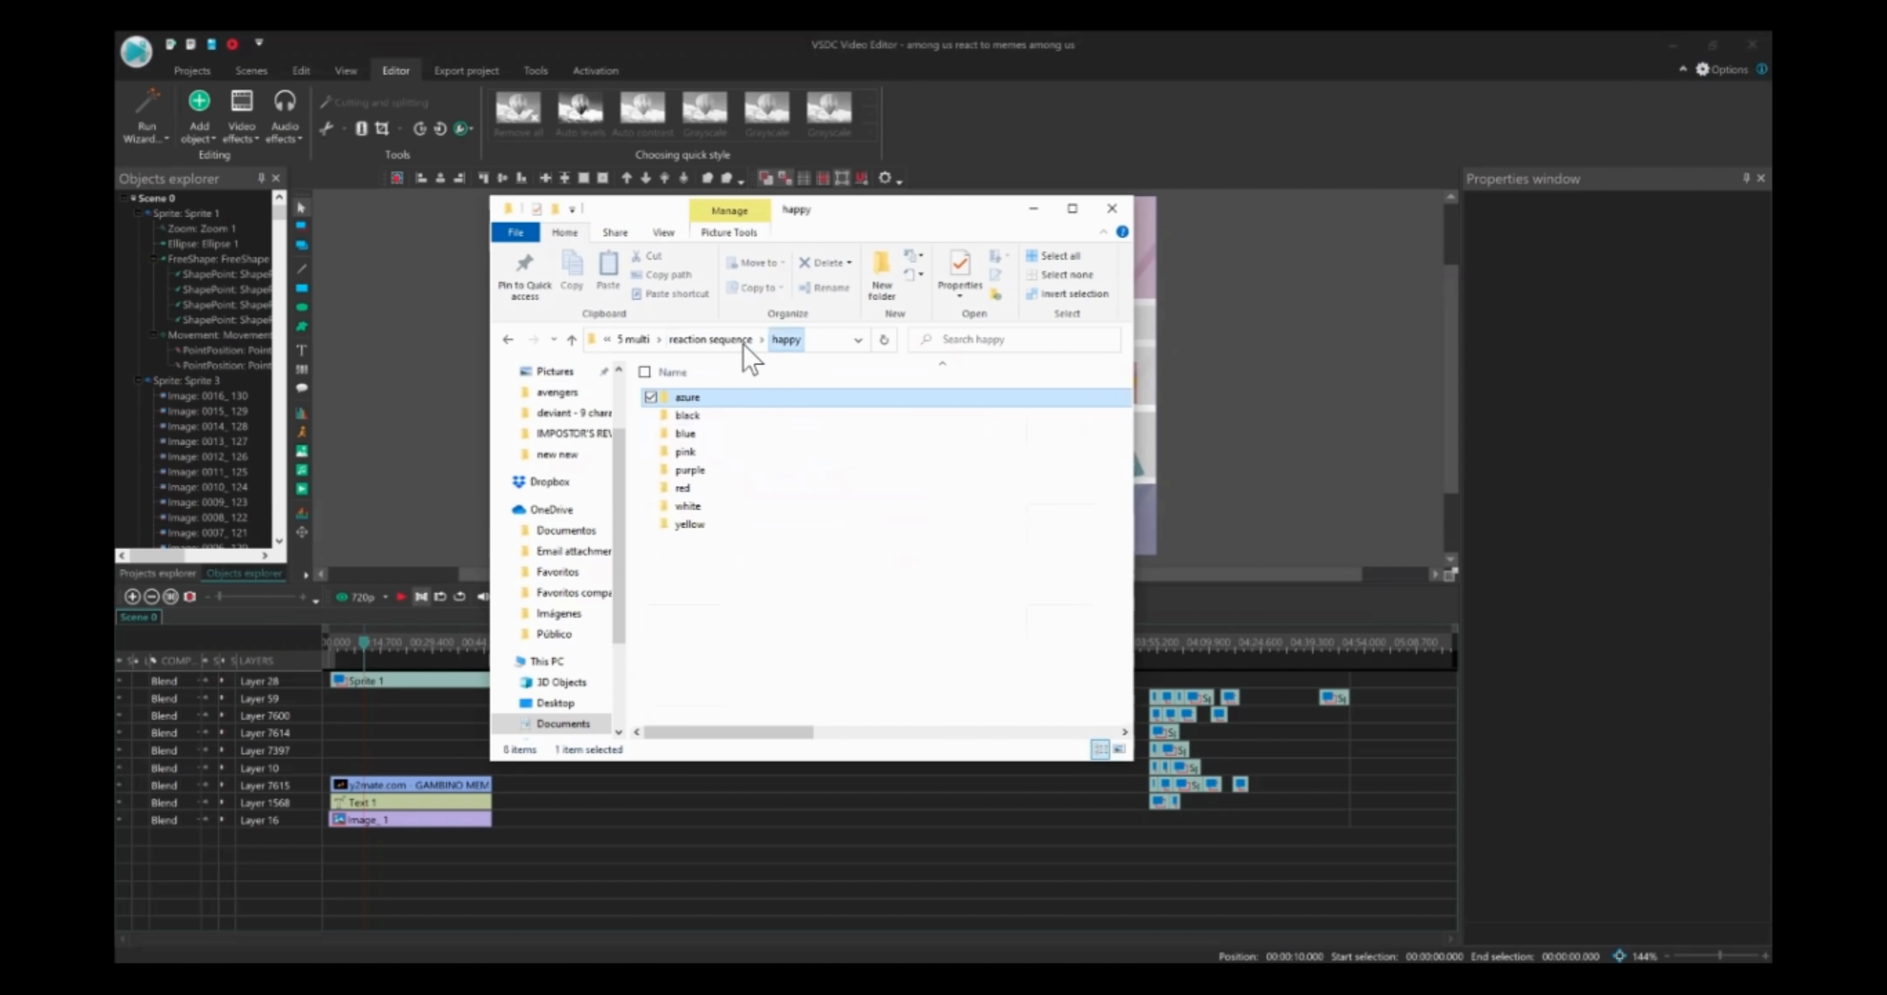
{"action": "double_click", "coordinate": [695, 434]}
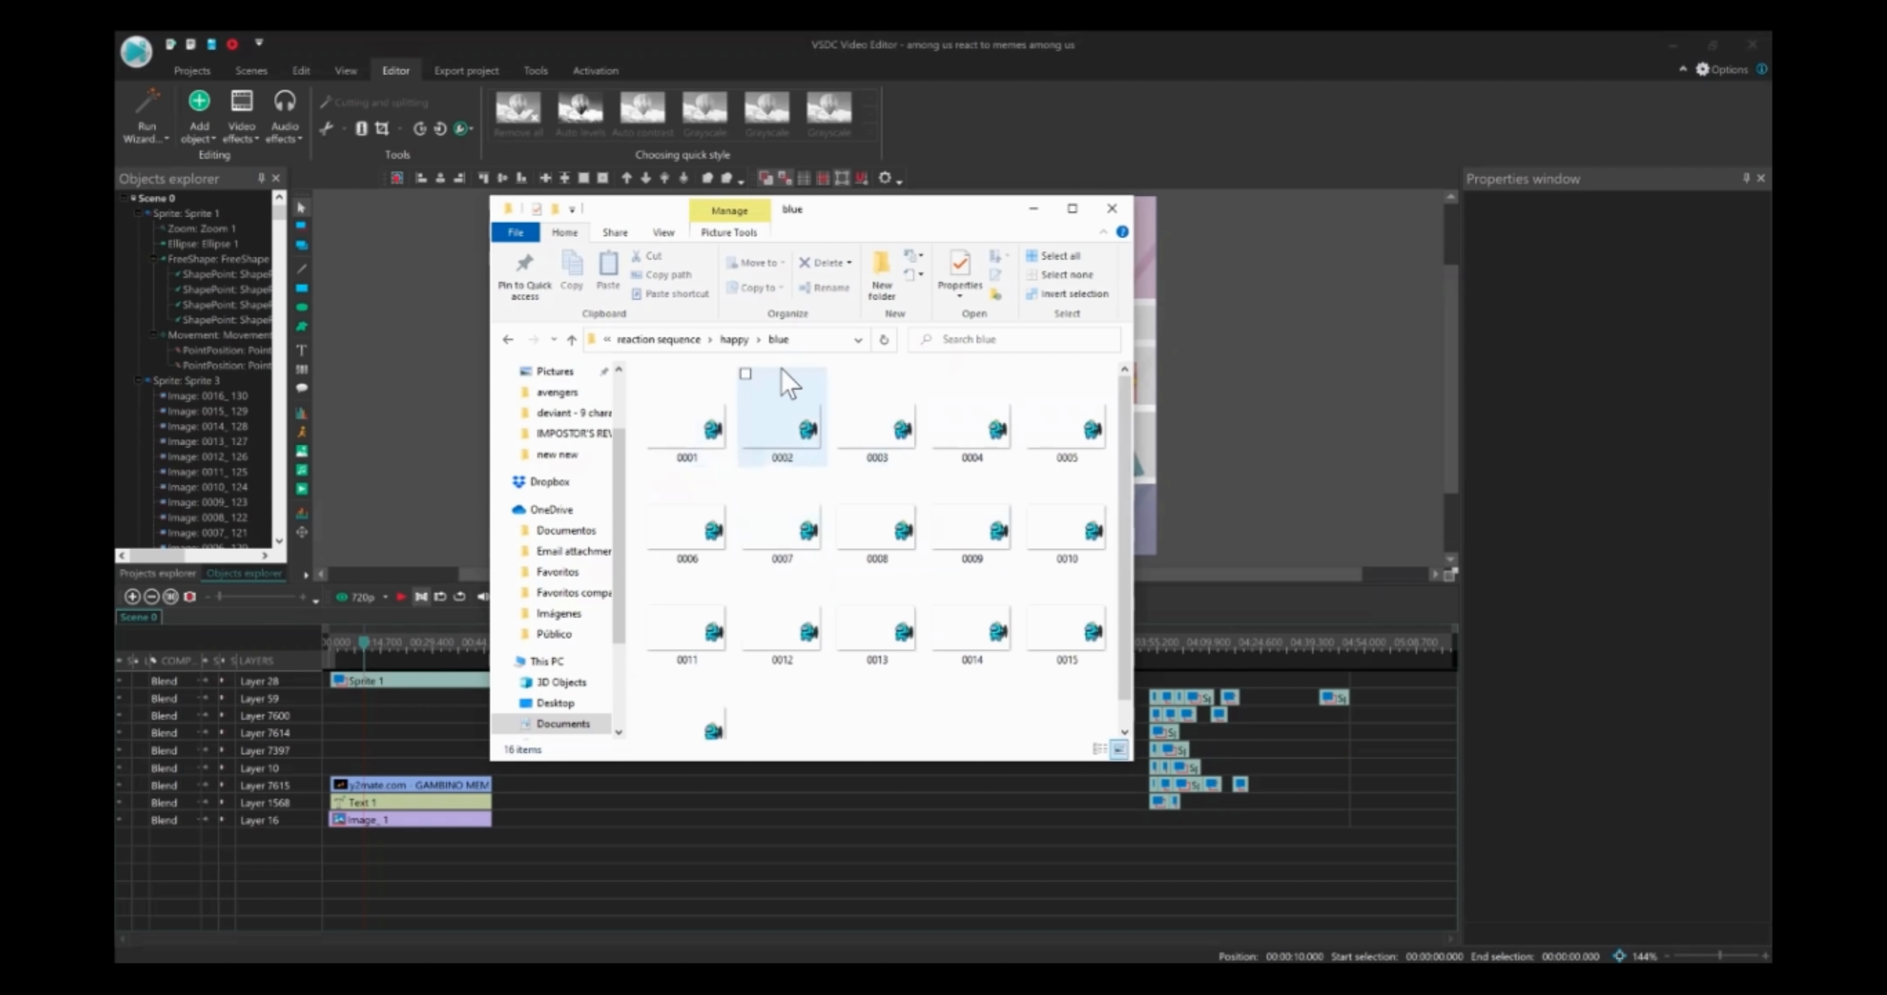
{"action": "left_click", "coordinate": [734, 339]}
{"action": "double_click", "coordinate": [696, 415]}
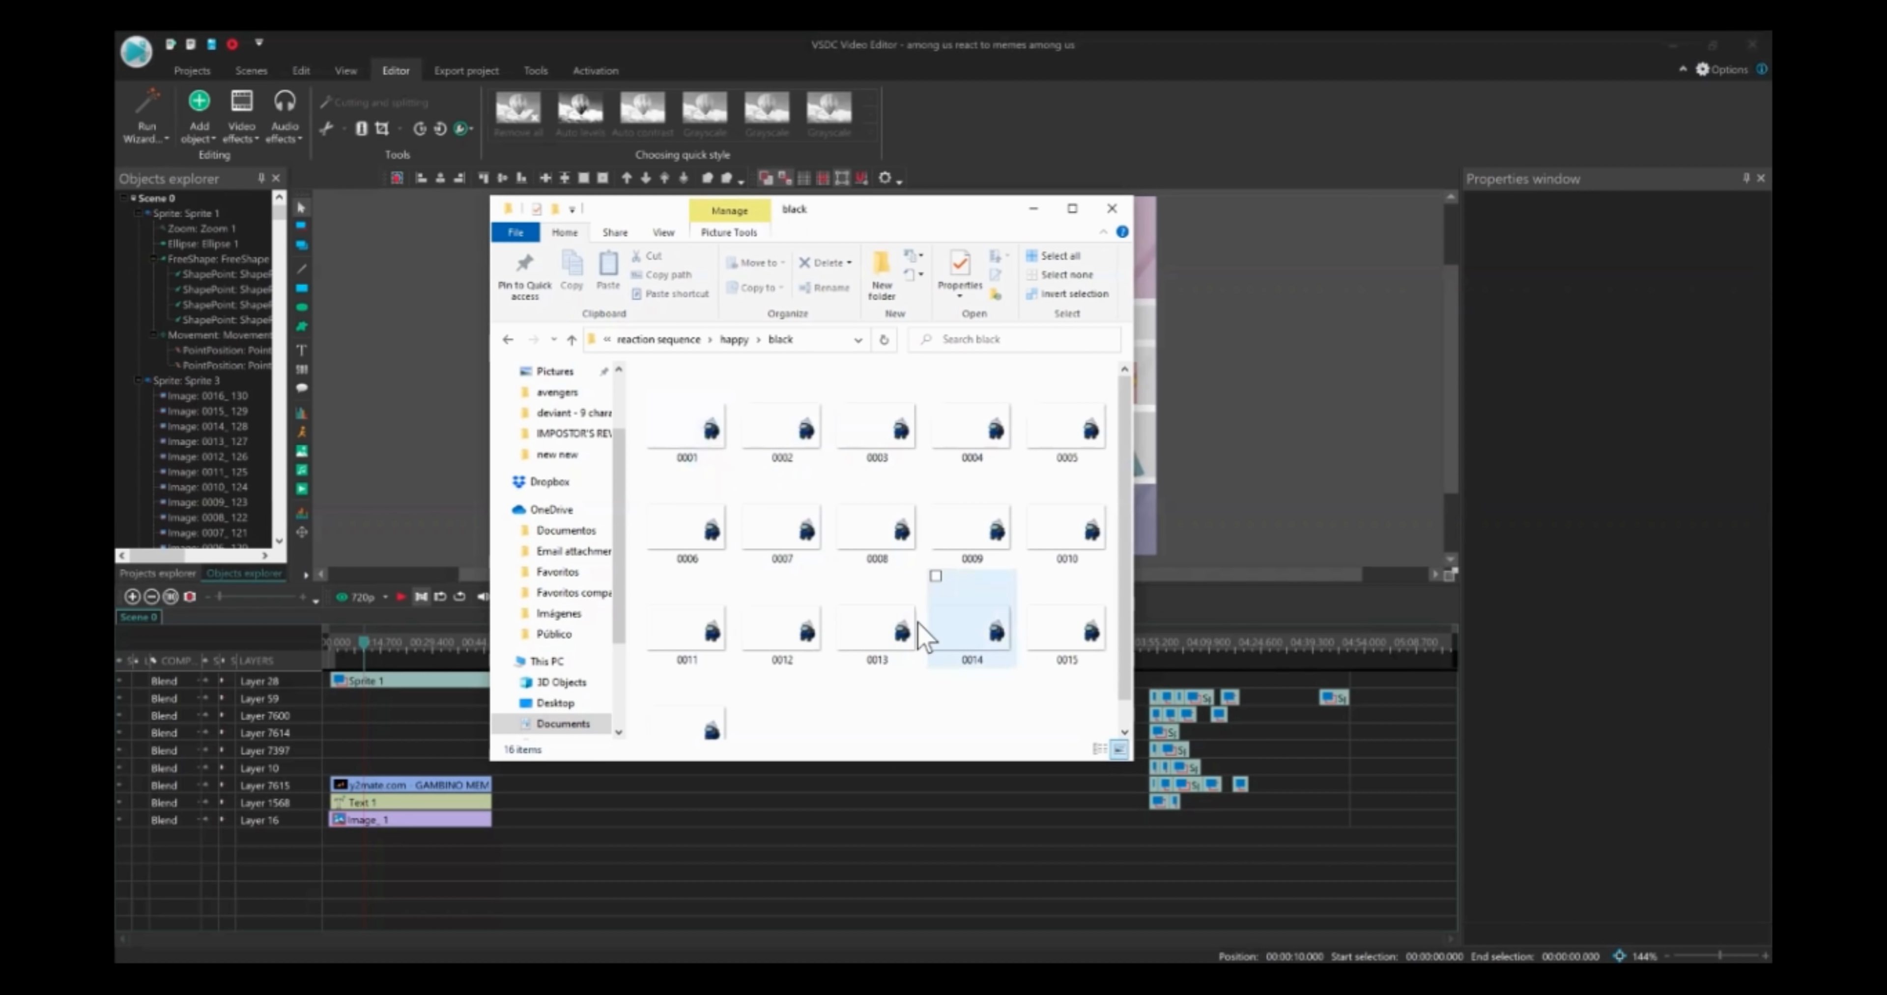
Examine frame 0001 of the pink character in the happy folder at enlarged size and close the viewer
{"action": "left_click", "coordinate": [734, 340]}
{"action": "double_click", "coordinate": [708, 451]}
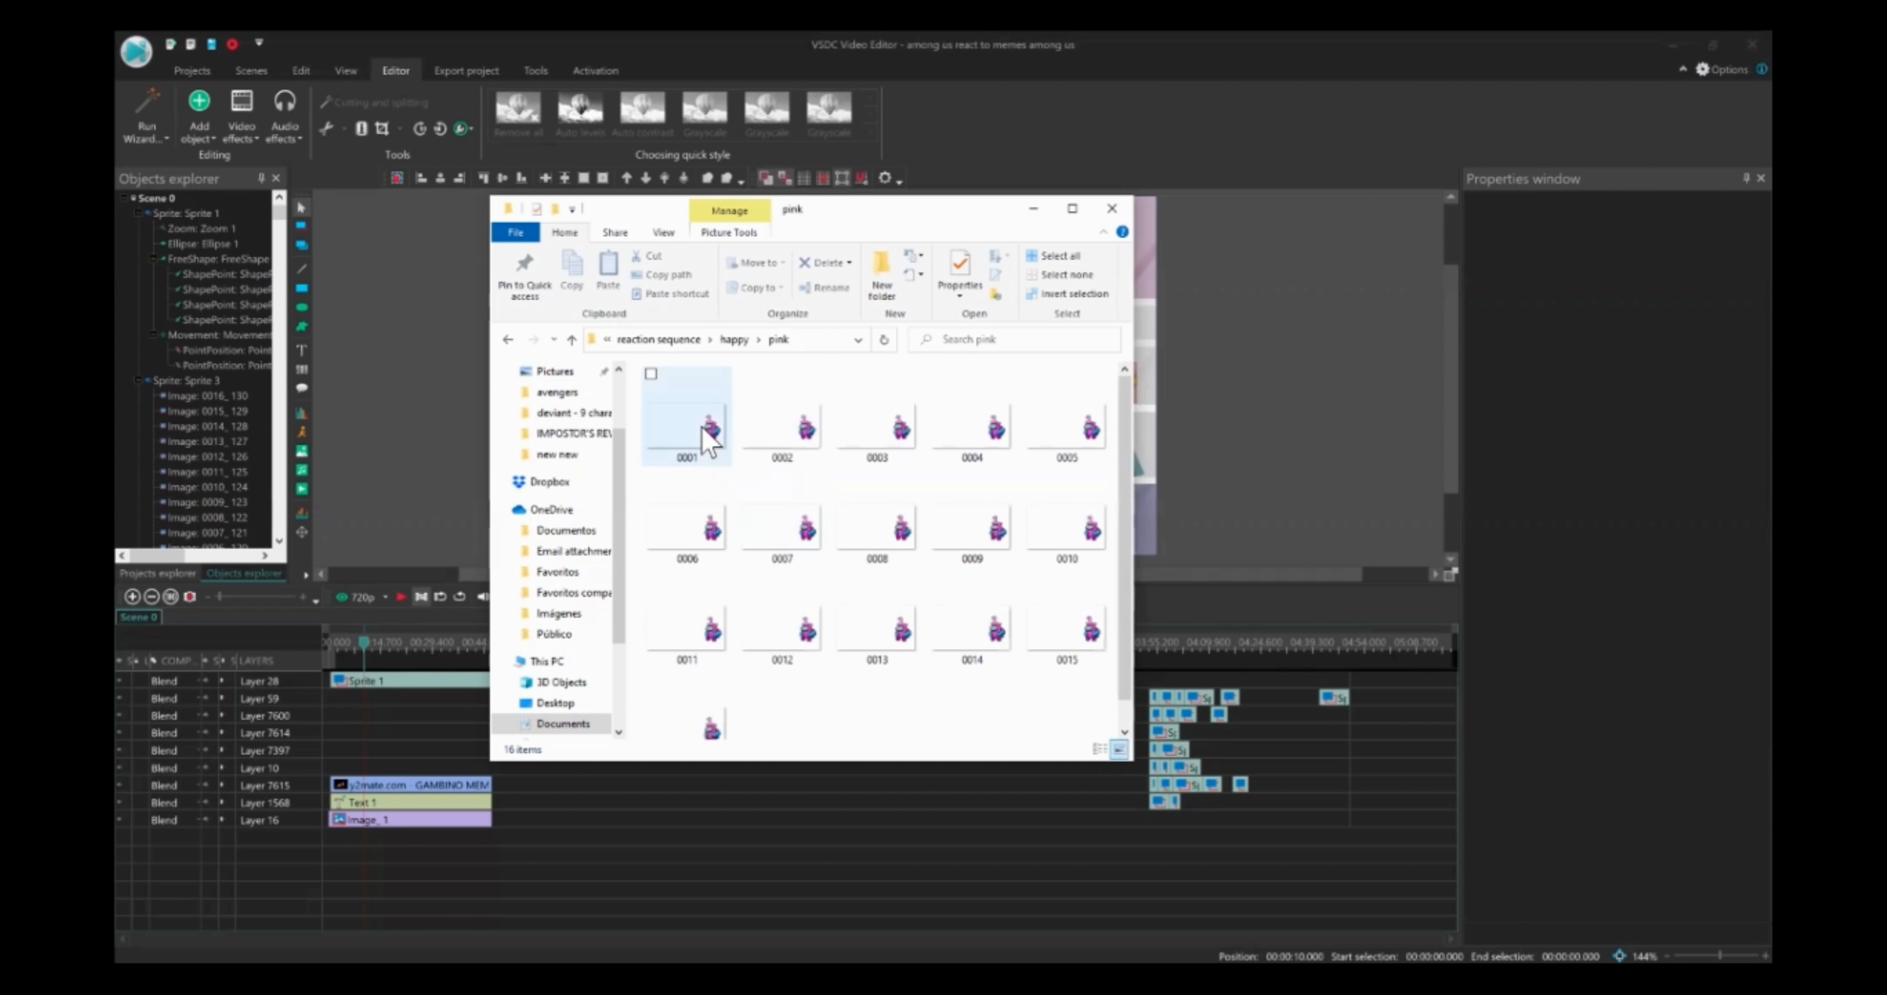
{"action": "double_click", "coordinate": [707, 421]}
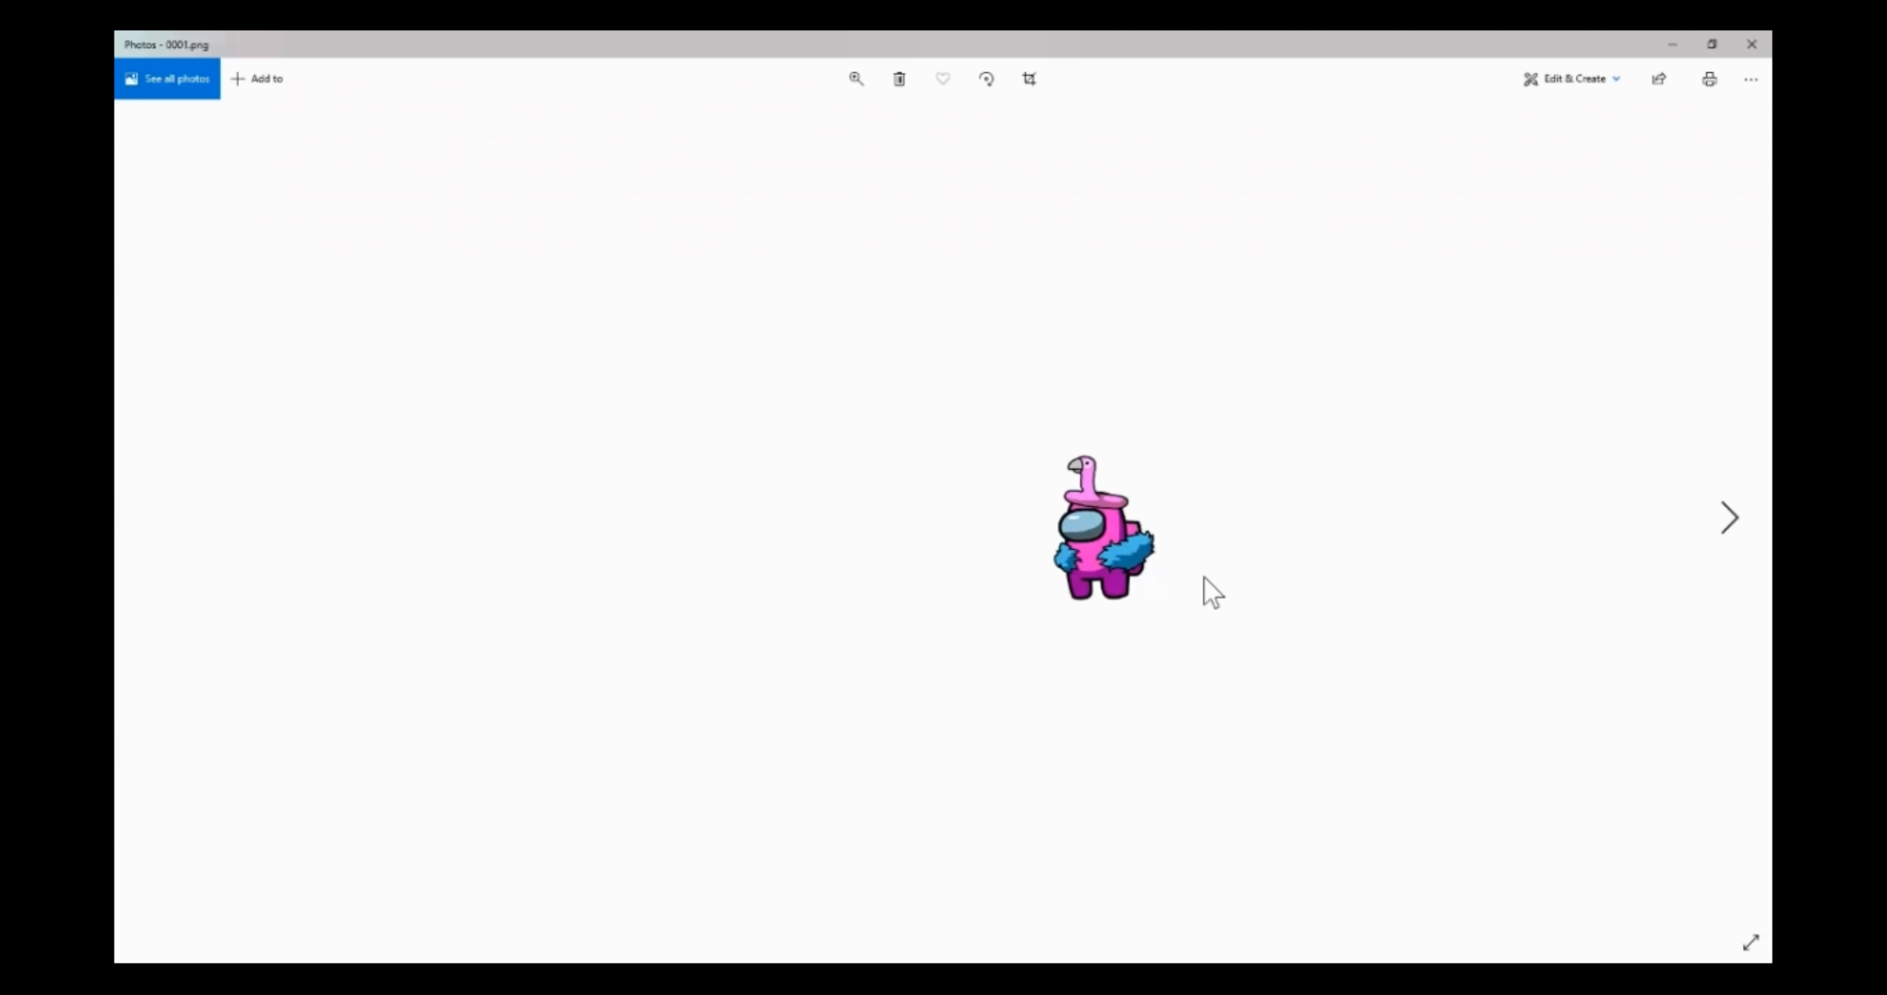
{"action": "scroll", "coordinate": [1213, 580], "scroll_direction": "up", "scroll_amount": 6}
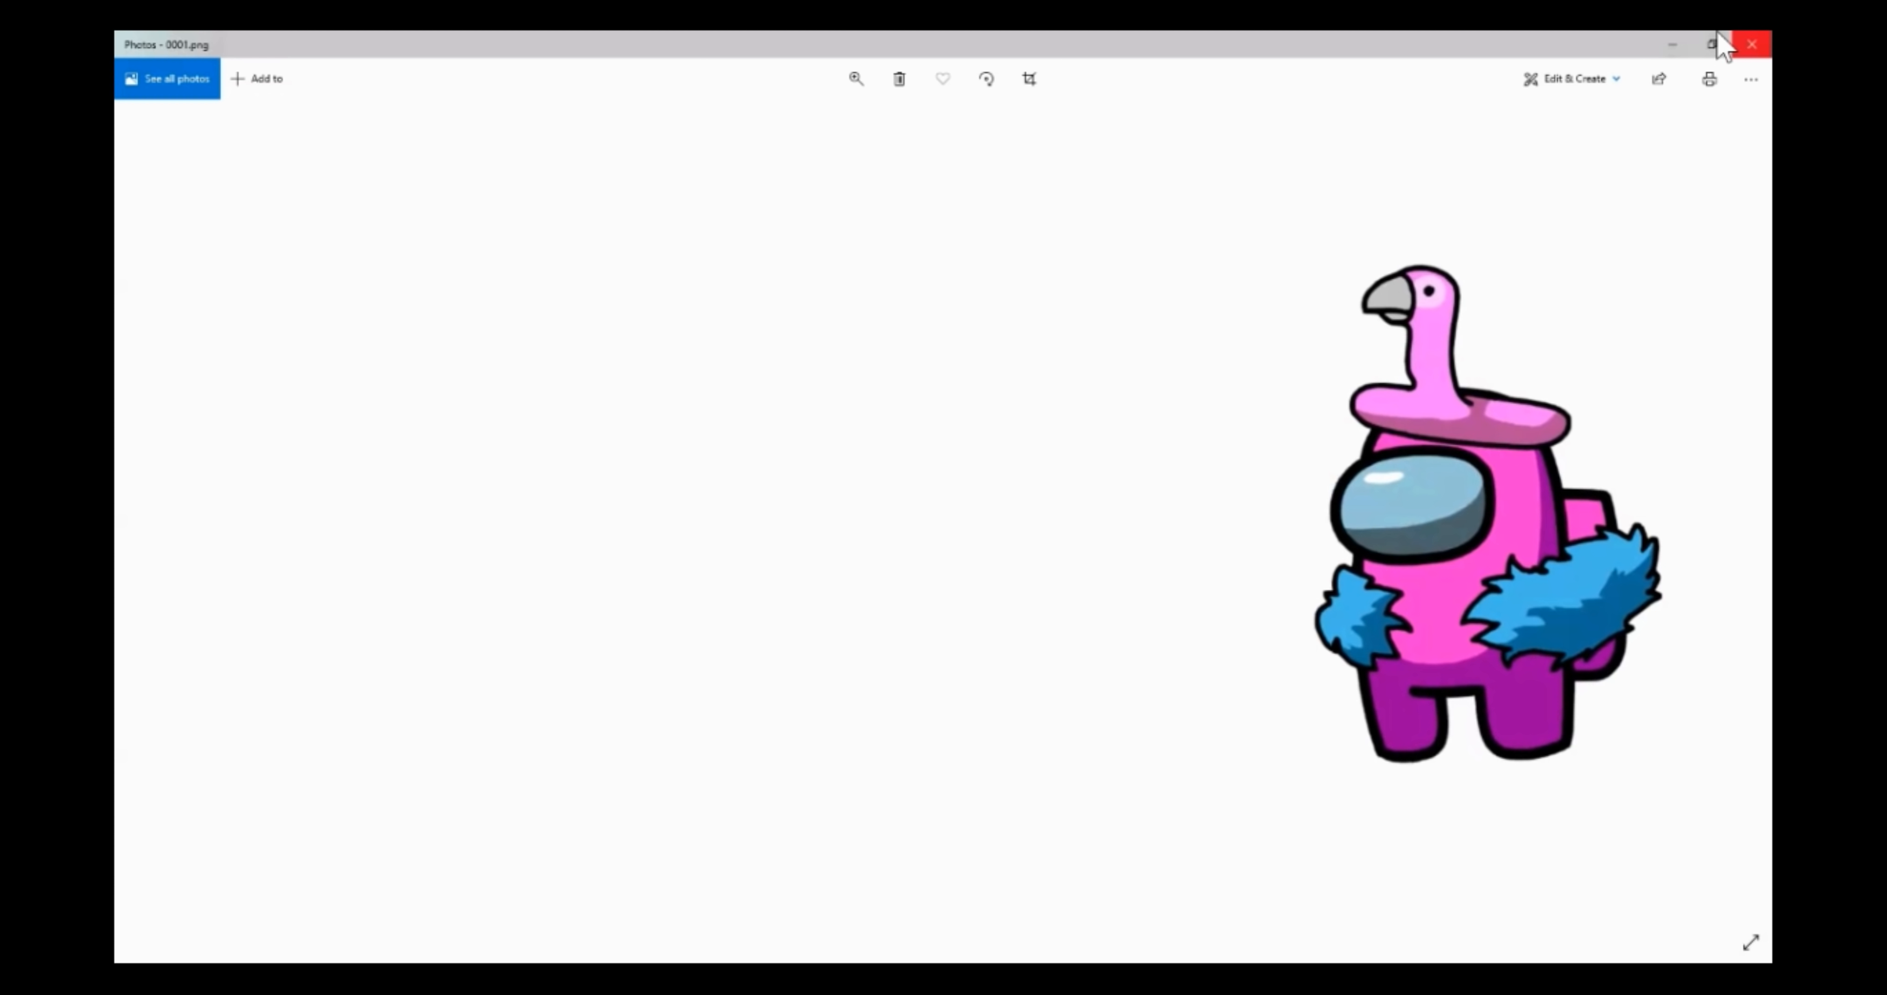
{"action": "left_click", "coordinate": [1737, 44]}
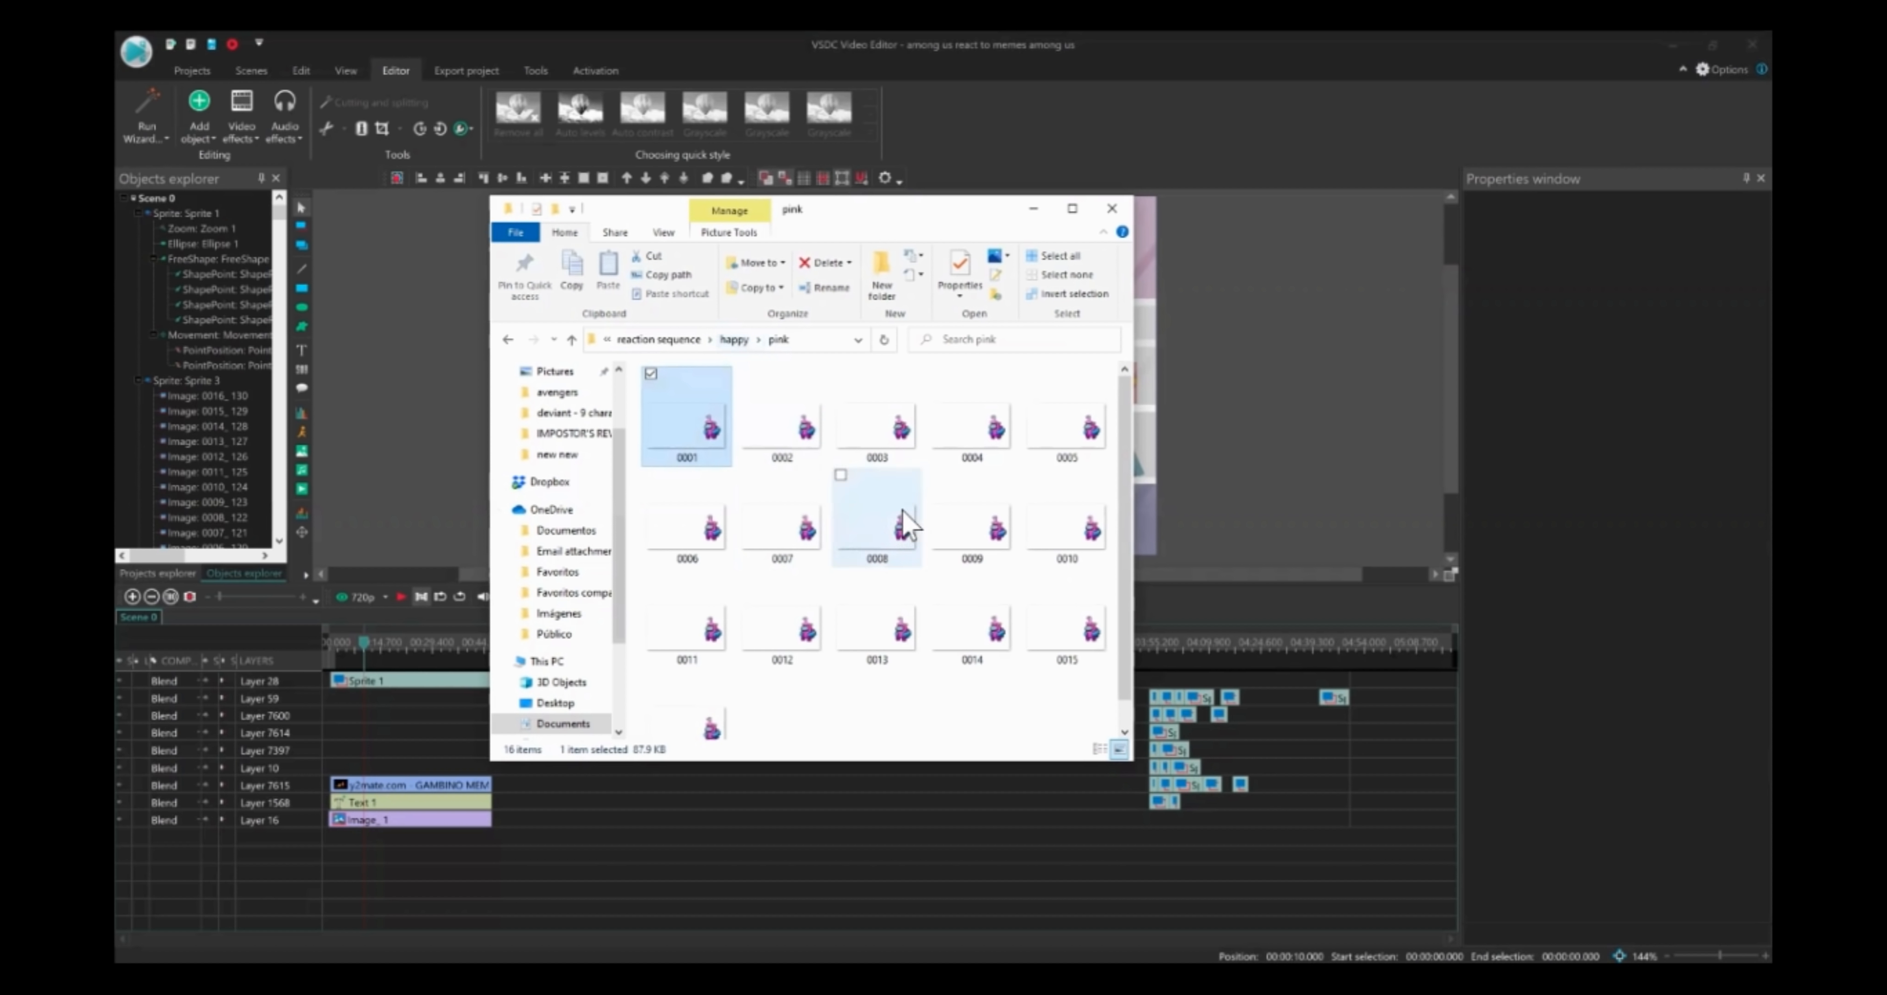
Examine frame 0001 of the purple character in the happy folder at enlarged size and close the viewer
{"action": "left_click", "coordinate": [734, 339]}
{"action": "double_click", "coordinate": [703, 475]}
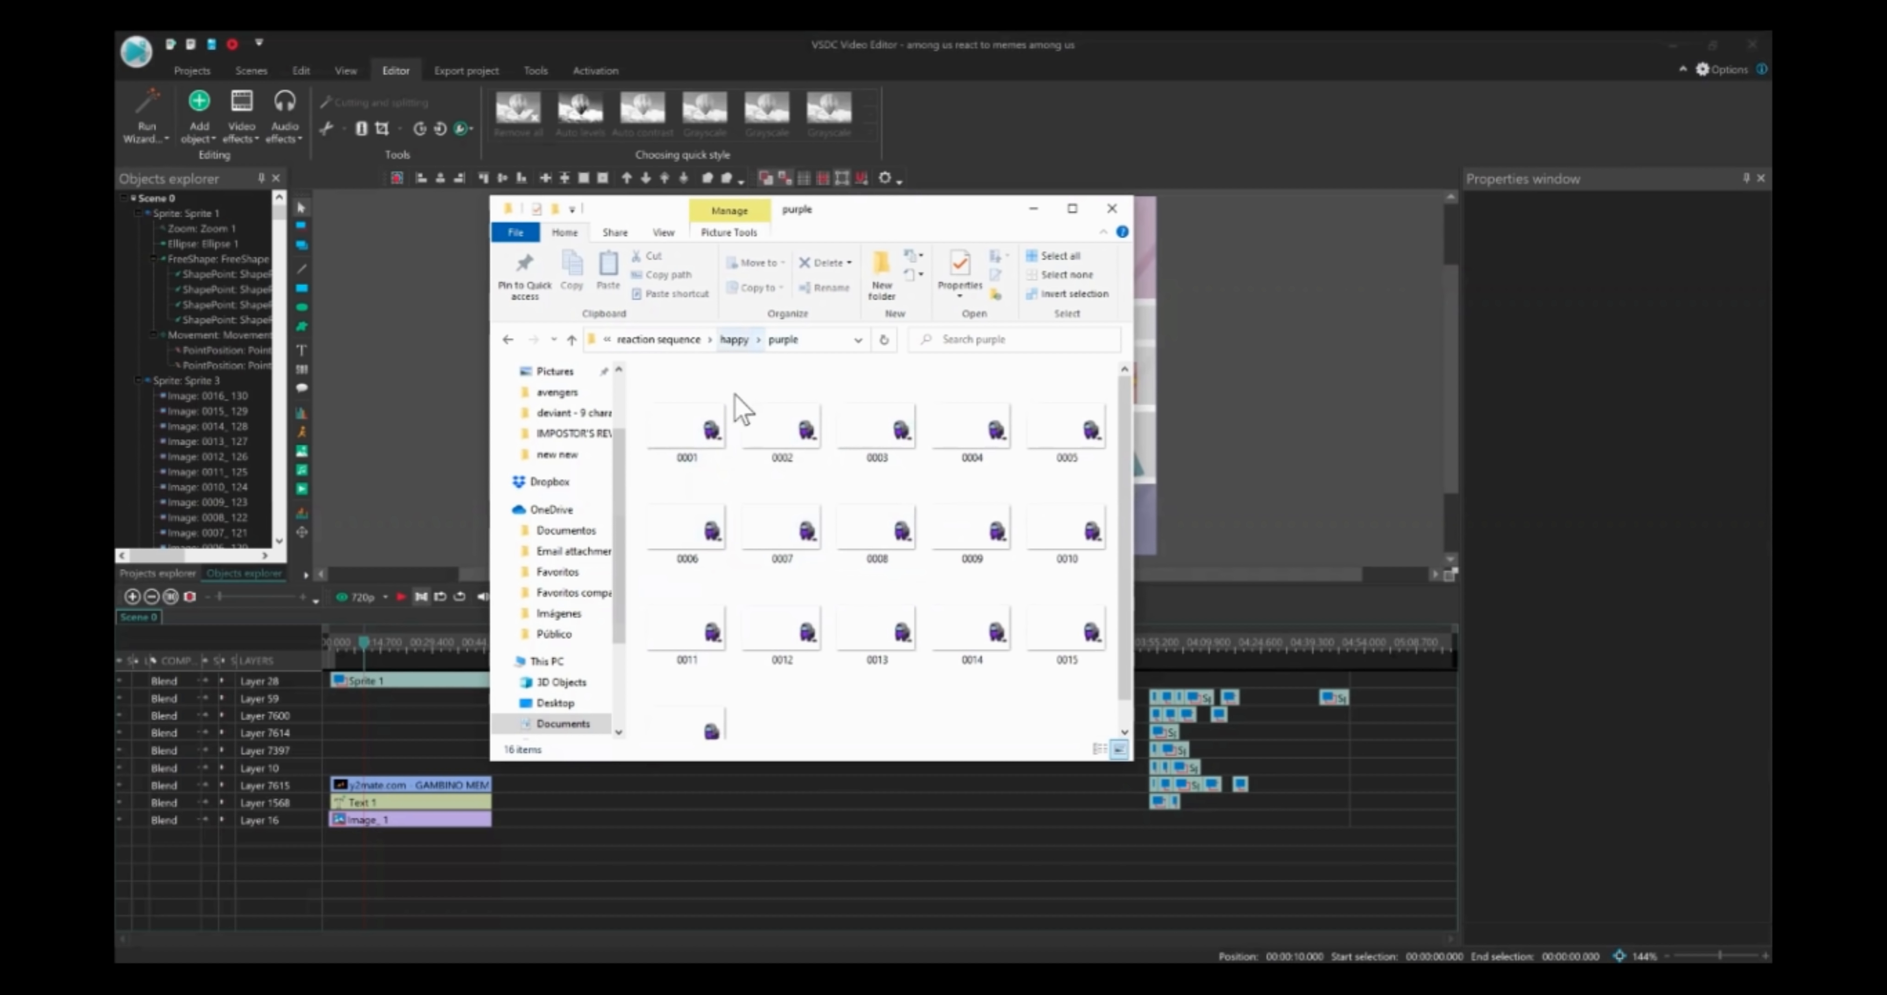
{"action": "left_click", "coordinate": [703, 421]}
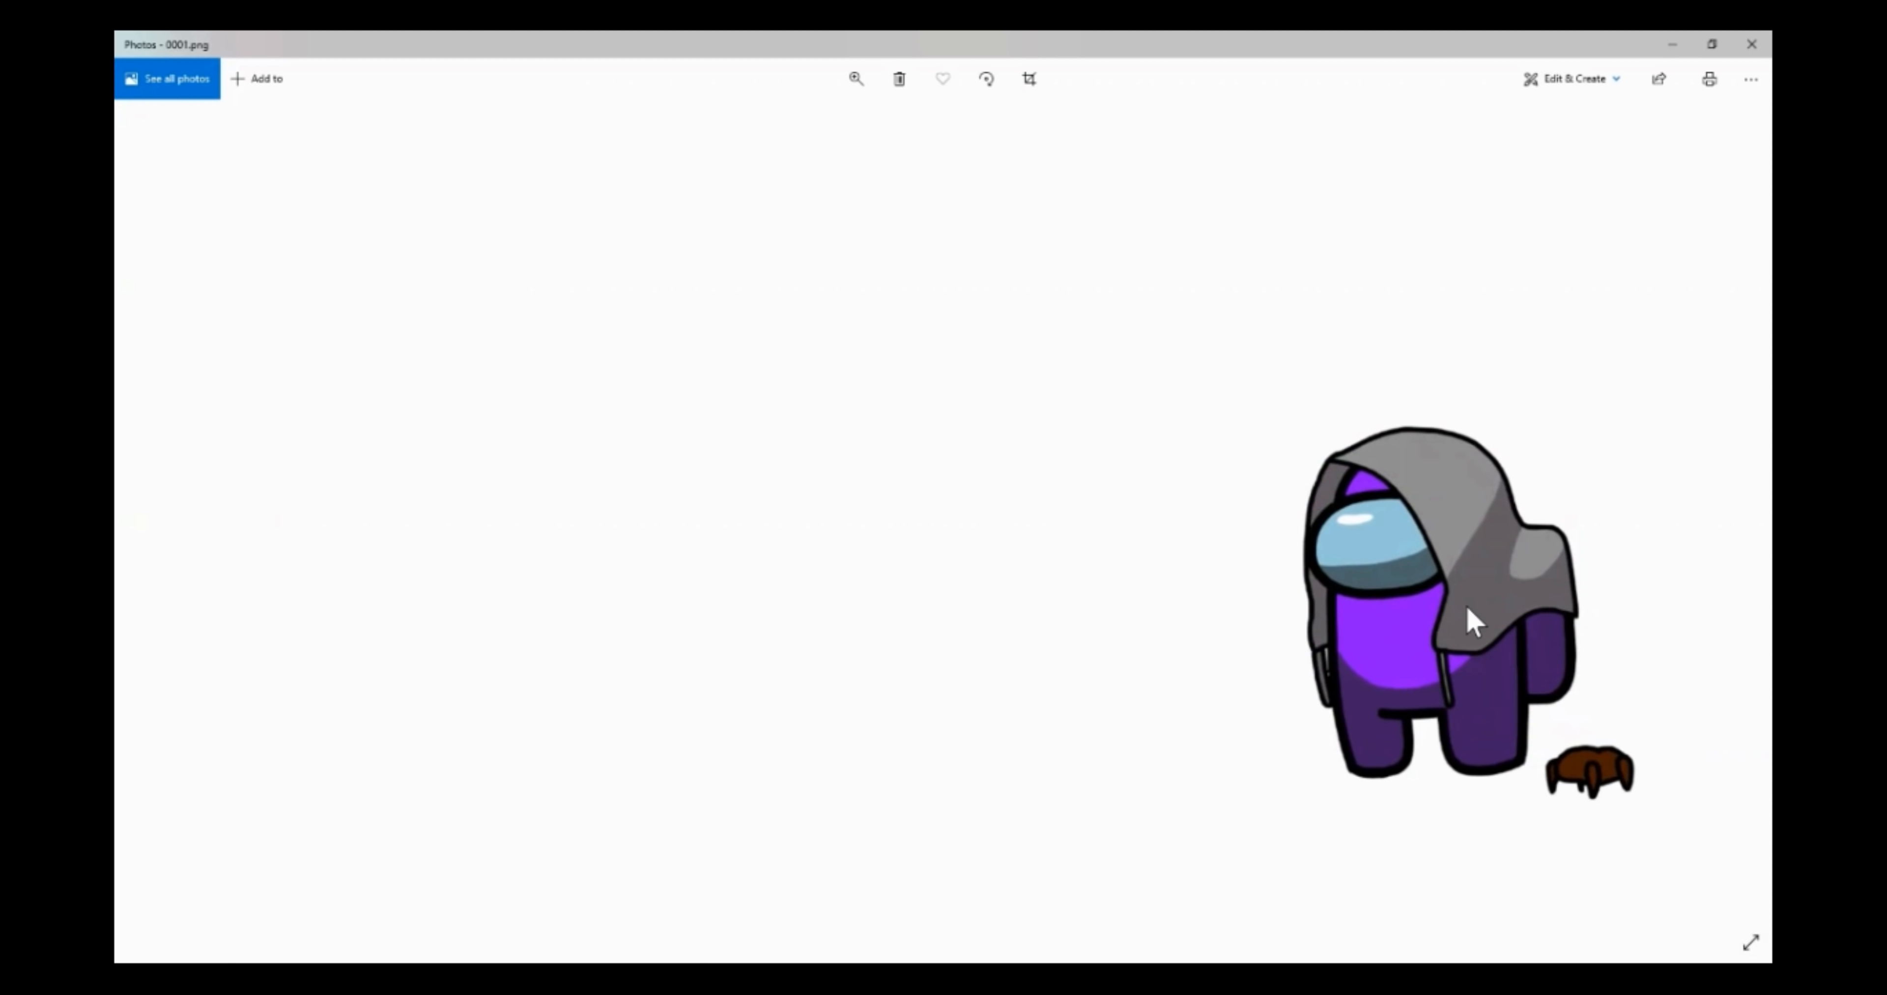
{"action": "left_click_drag", "start_coordinate": [1473, 623], "coordinate": [791, 534]}
{"action": "scroll", "coordinate": [1405, 627], "scroll_direction": "up", "scroll_amount": 2}
{"action": "scroll", "coordinate": [1552, 635], "scroll_direction": "up", "scroll_amount": 1}
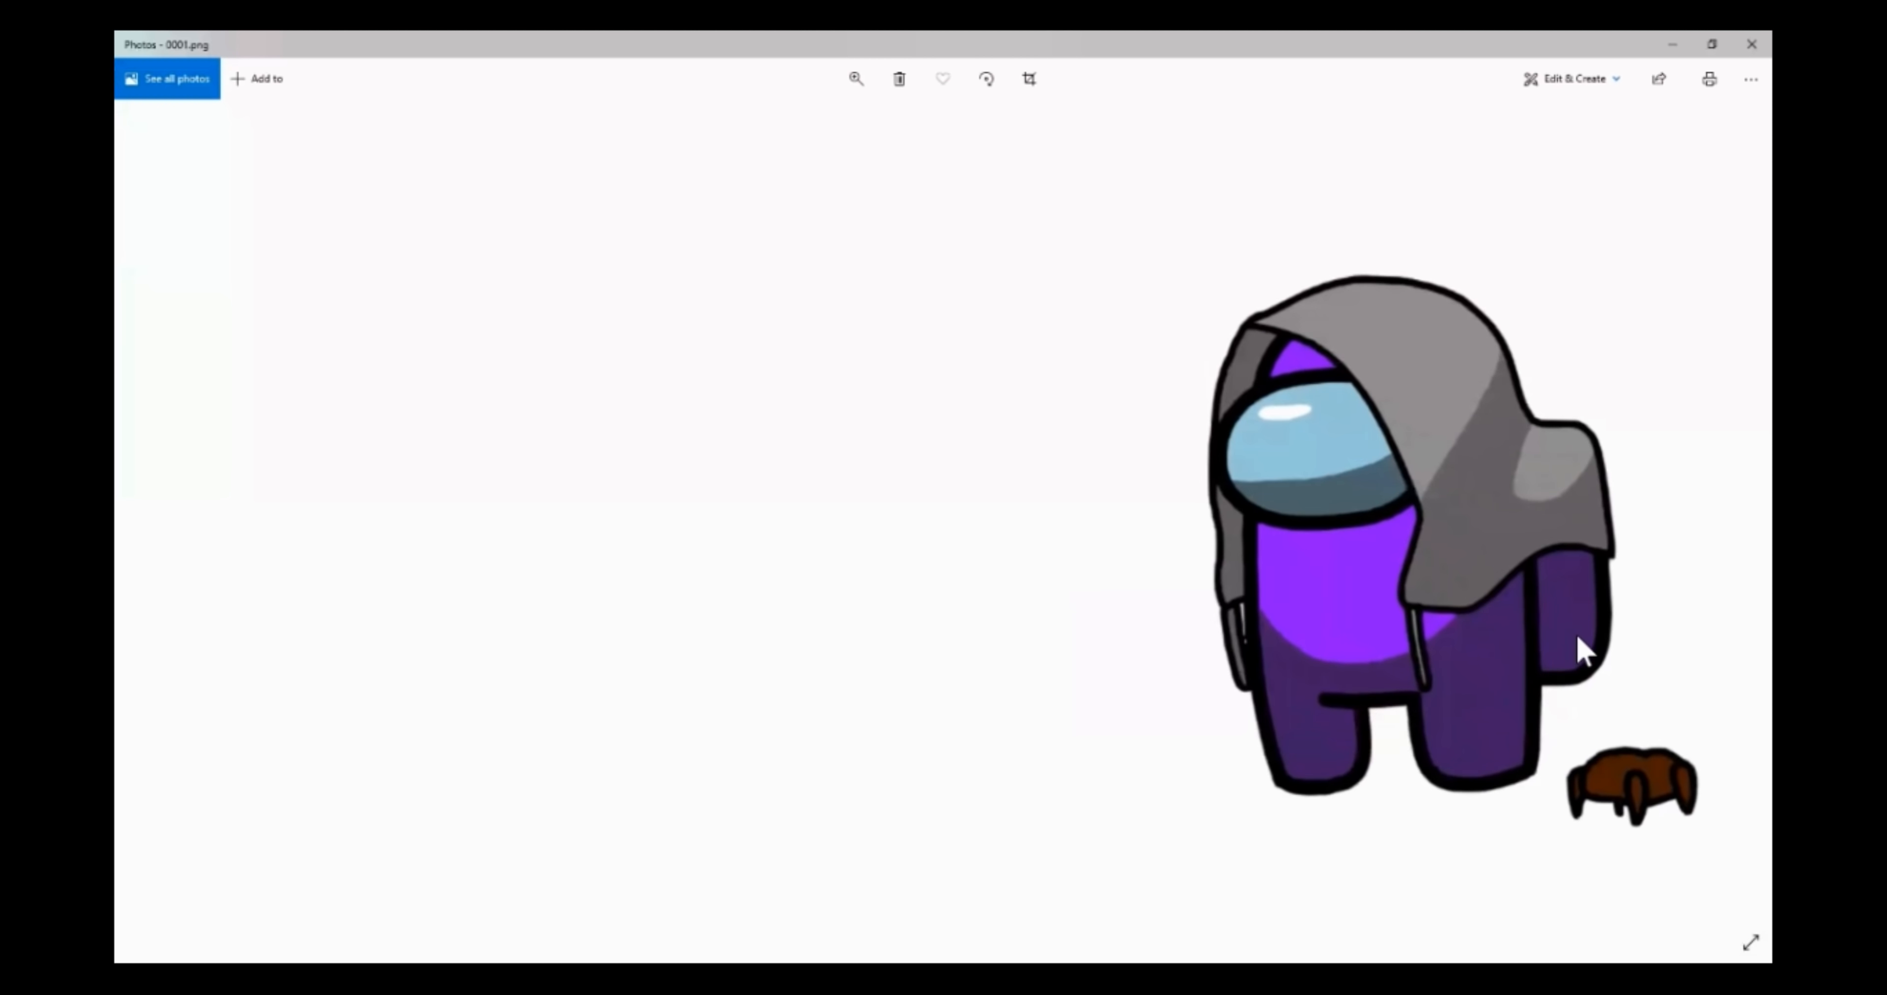
{"action": "scroll", "coordinate": [1553, 635], "scroll_direction": "down", "scroll_amount": 2}
{"action": "left_click_drag", "start_coordinate": [1377, 618], "coordinate": [1160, 599]}
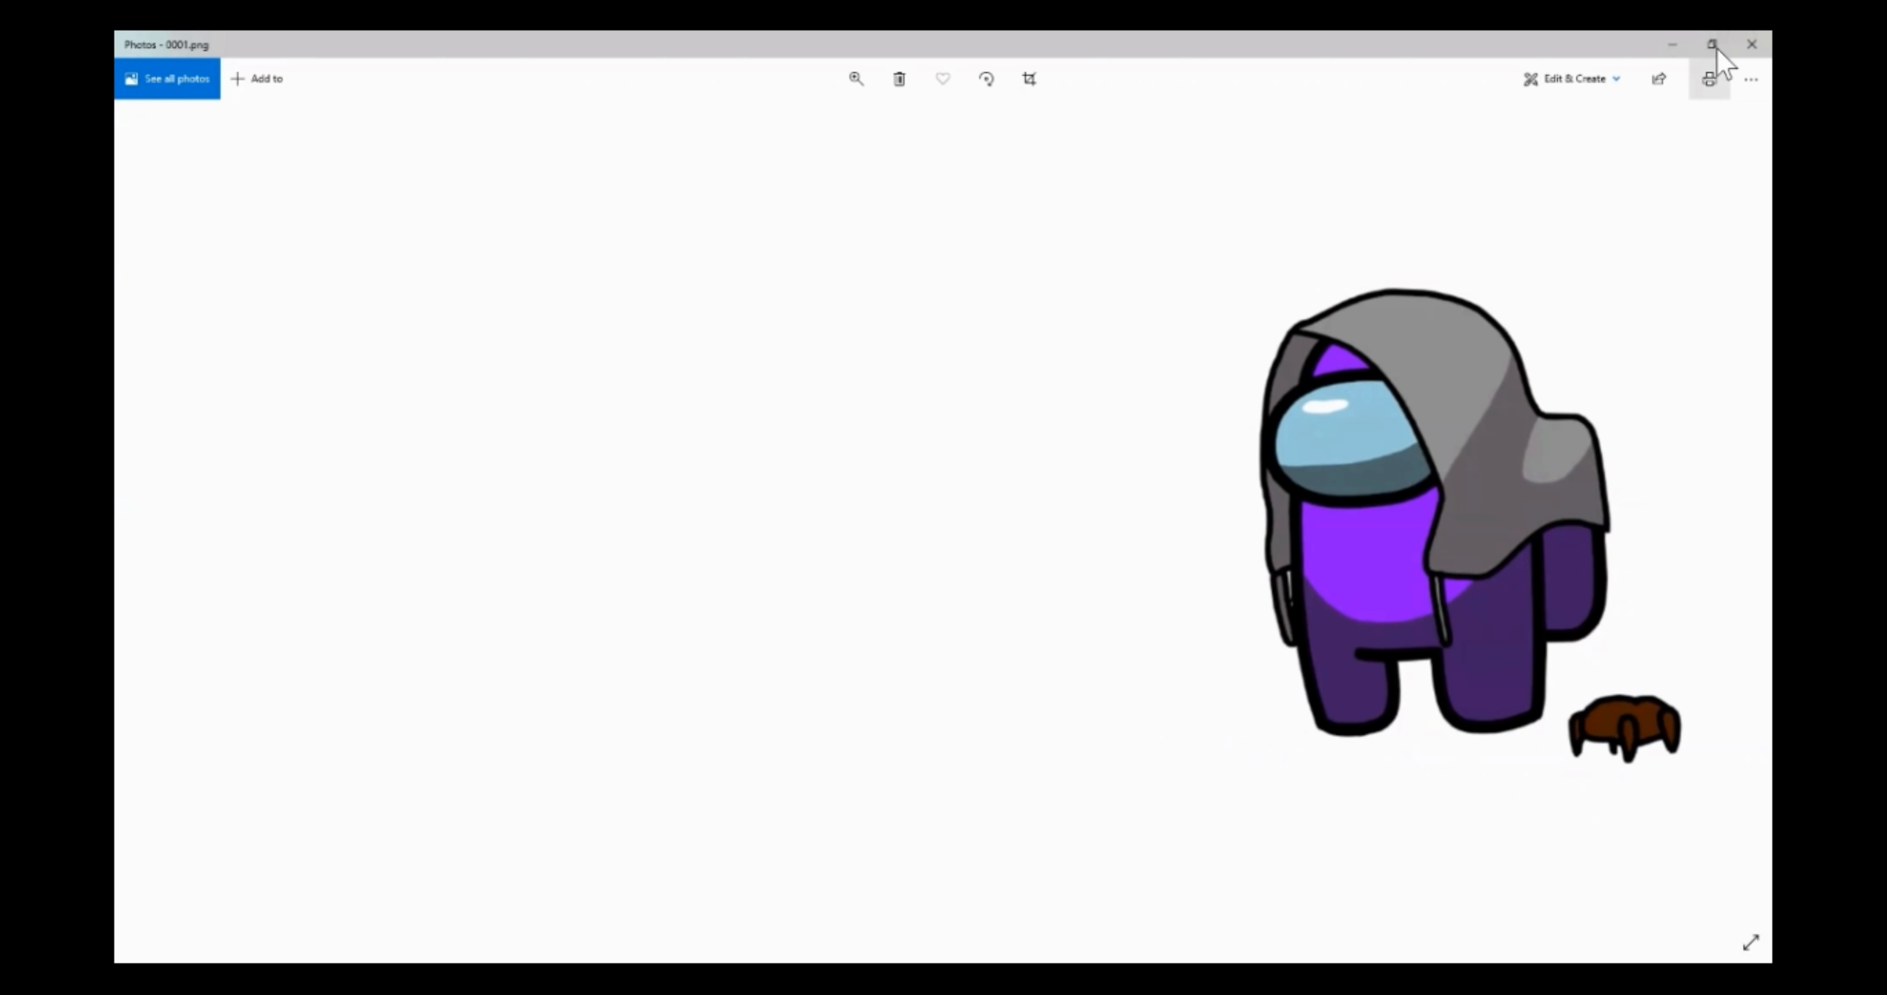
{"action": "left_click", "coordinate": [1751, 44]}
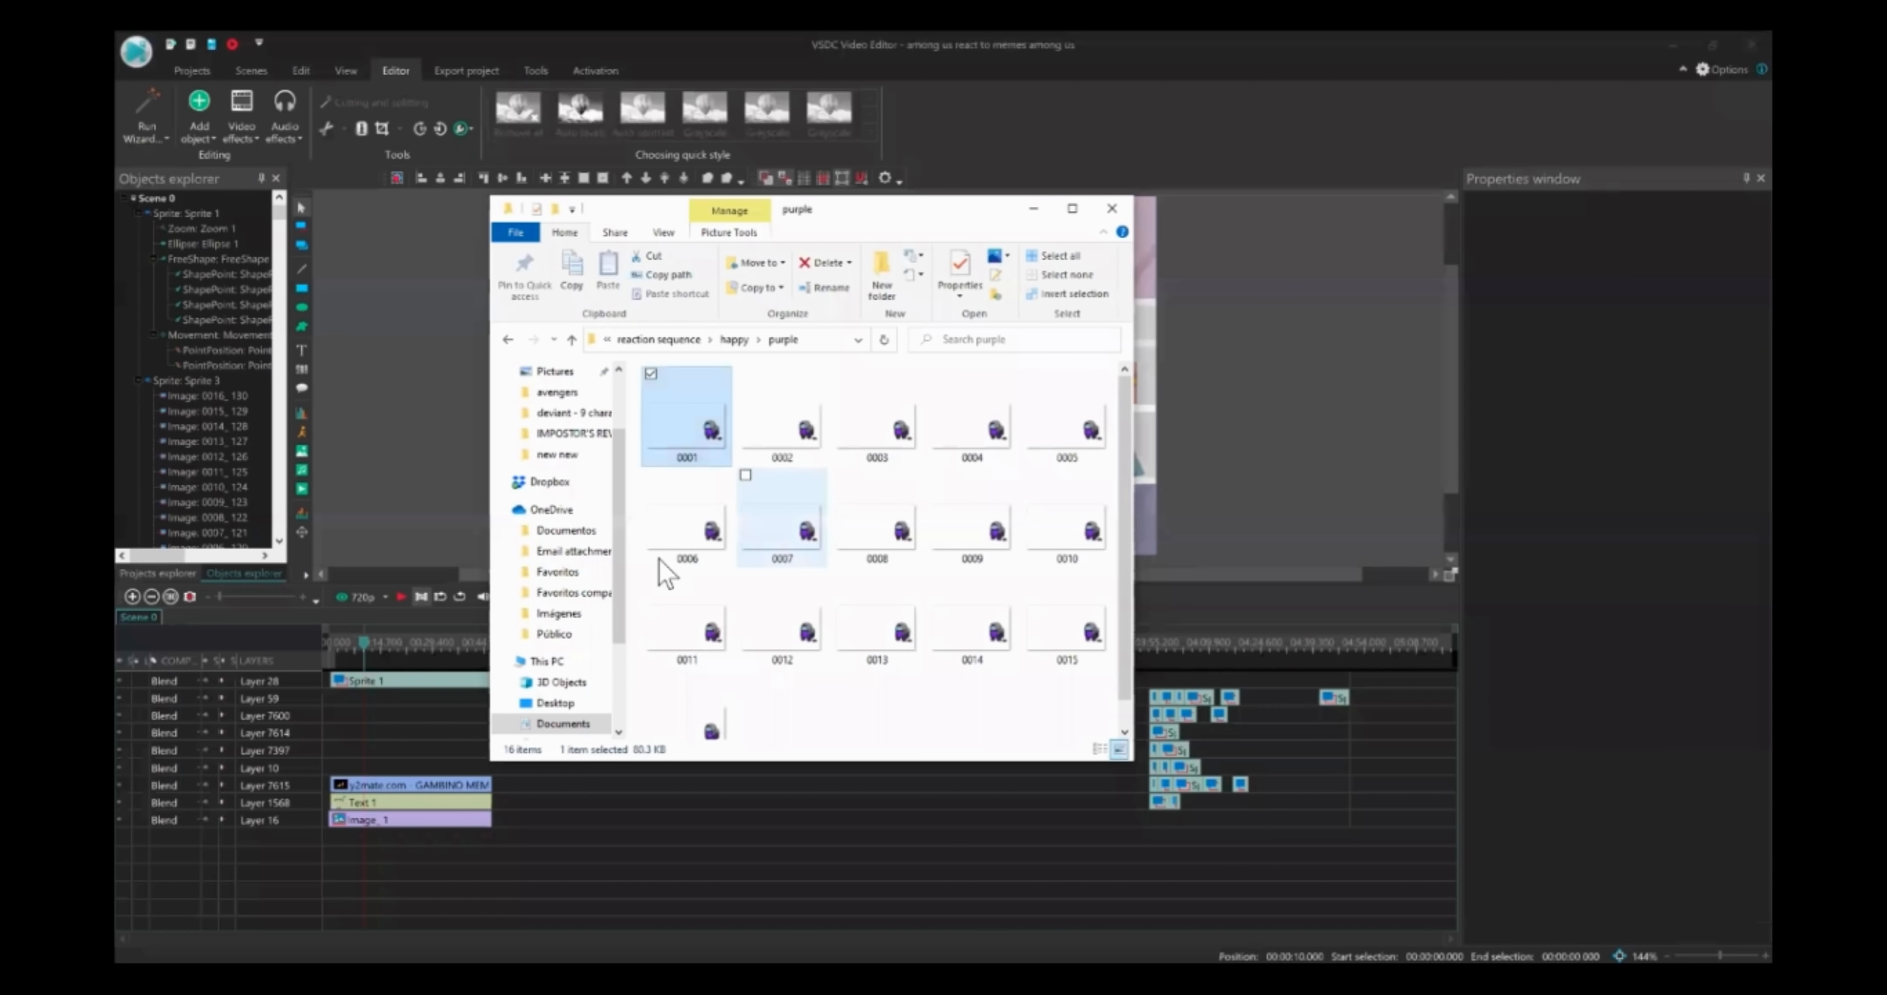
Go back from the purple frames through the happy folder to the reaction sequence folder
{"action": "left_click", "coordinate": [734, 339]}
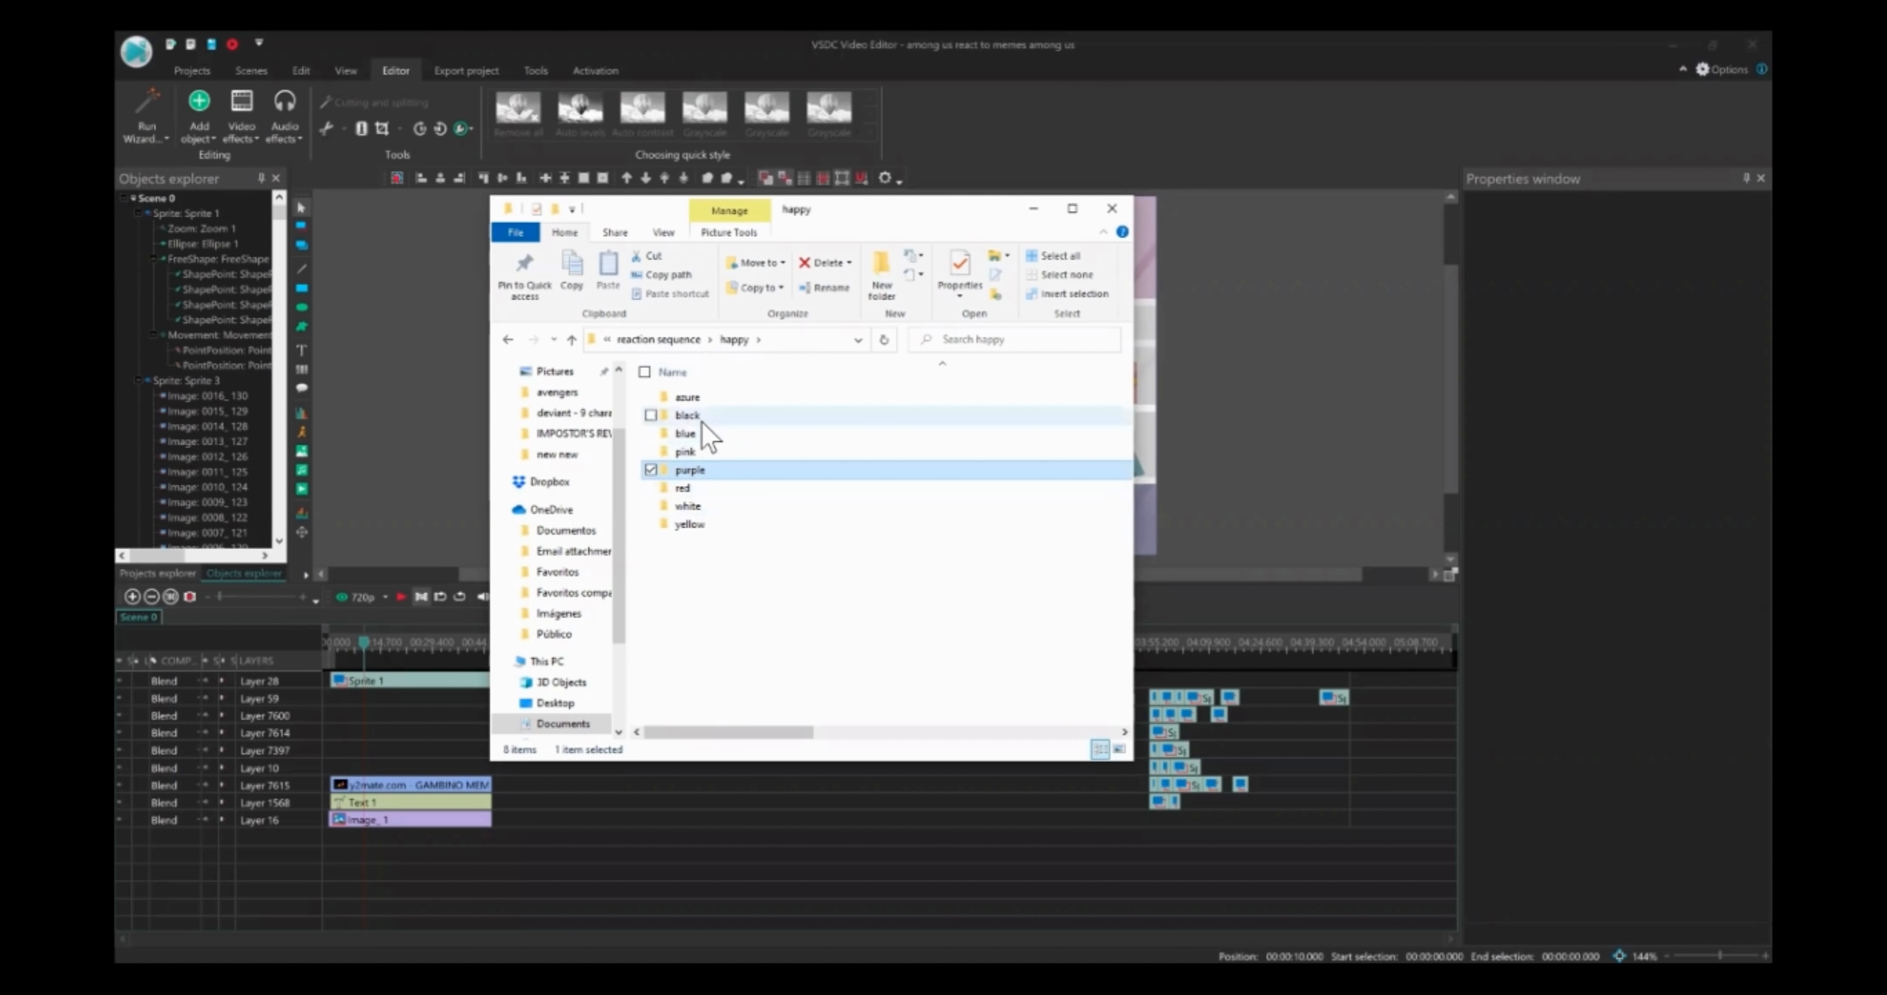
{"action": "left_click", "coordinate": [741, 591]}
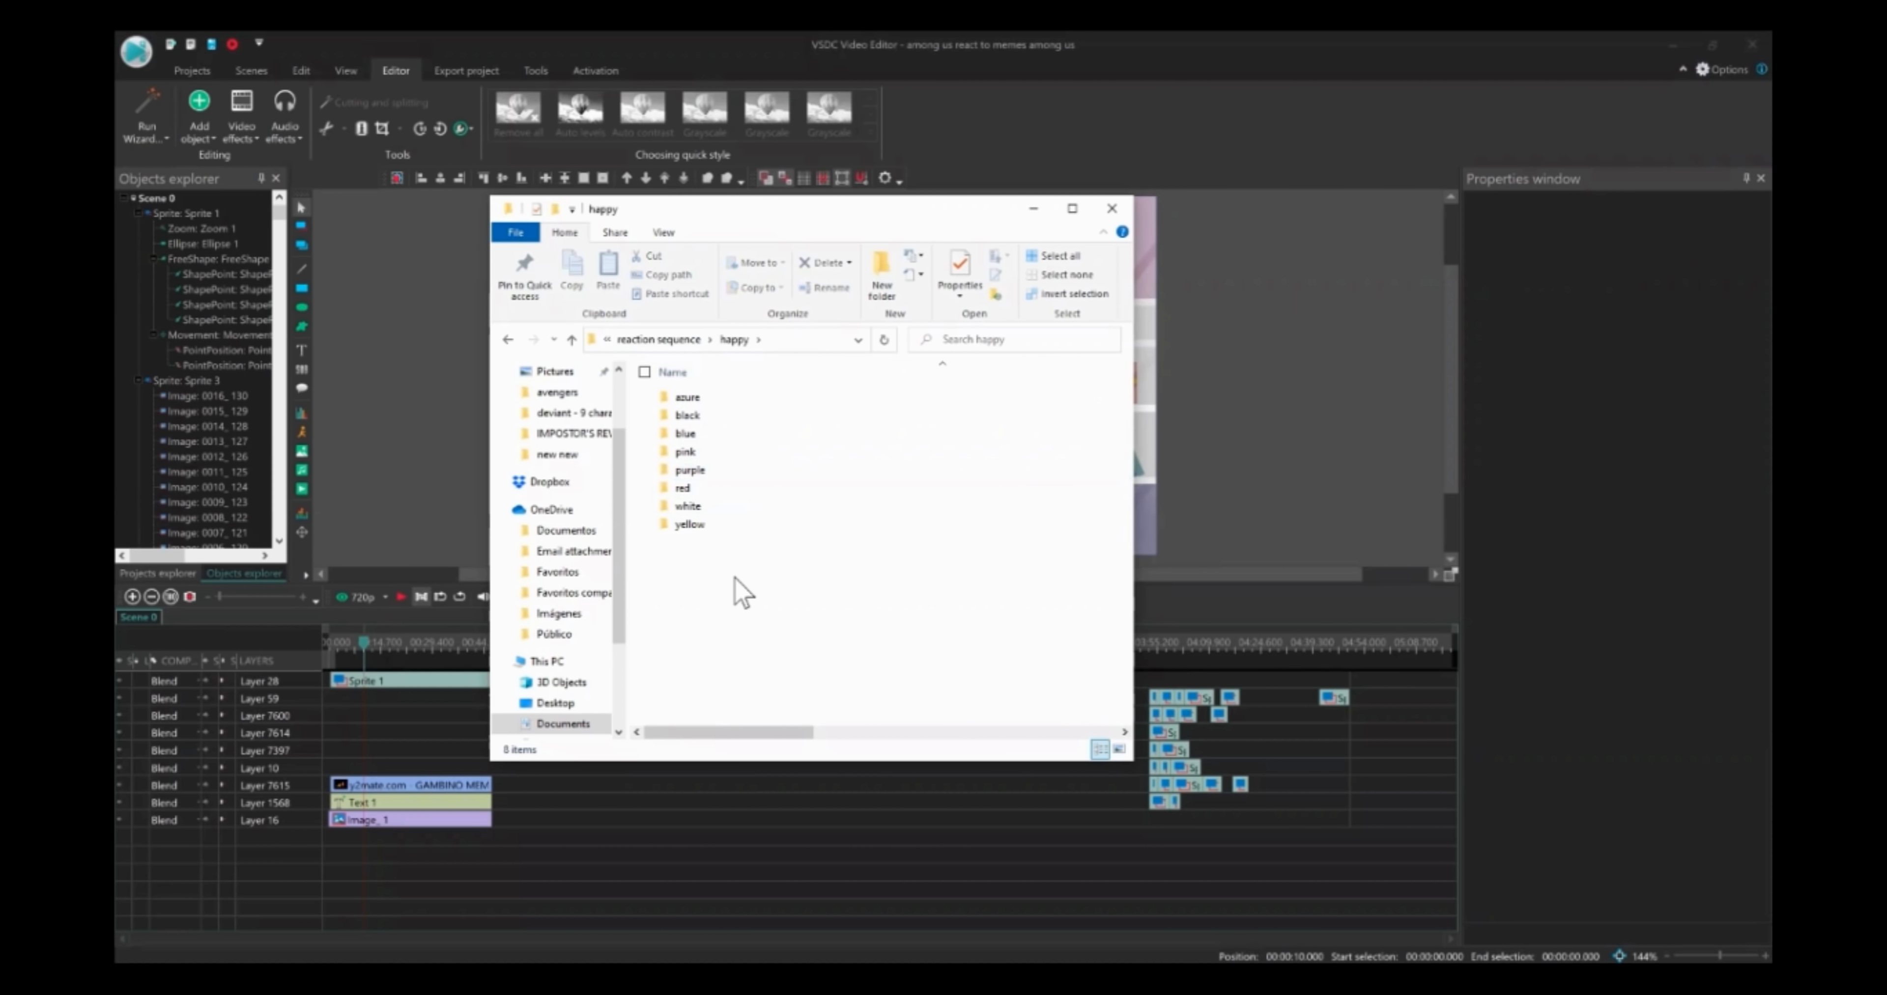
{"action": "left_click", "coordinate": [686, 348]}
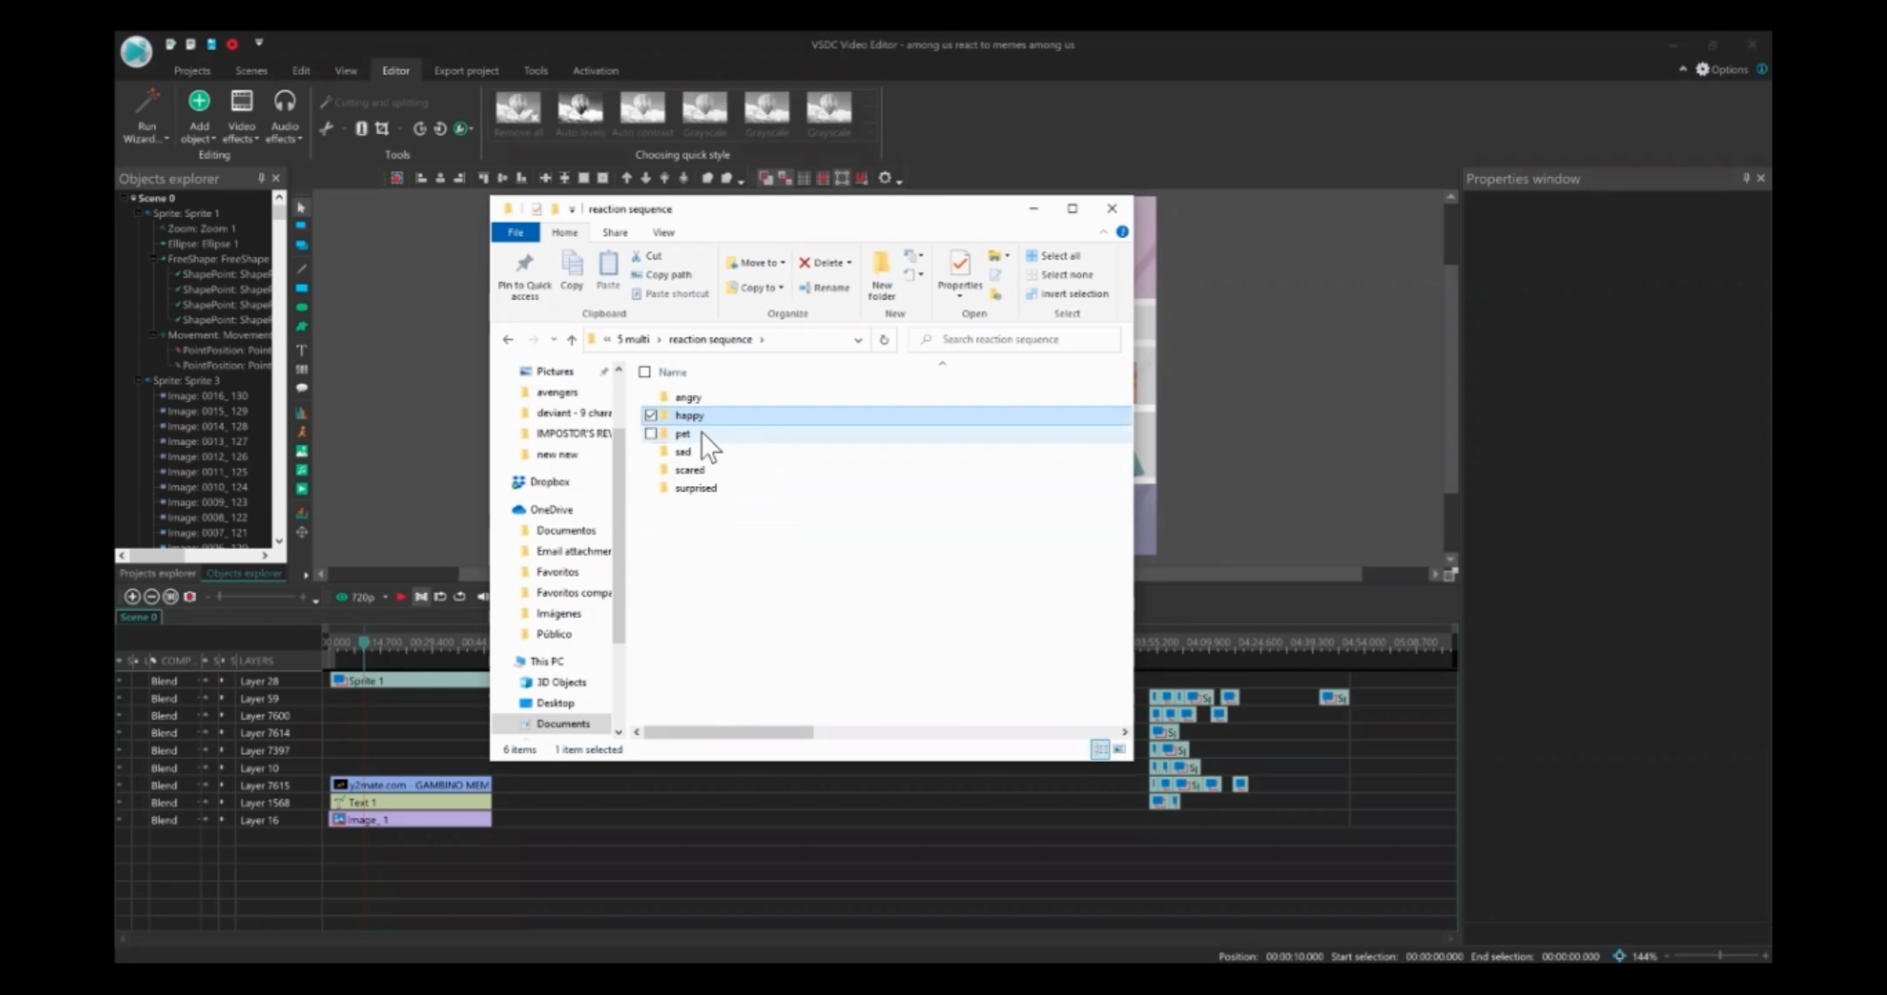
{"action": "left_click", "coordinate": [700, 432]}
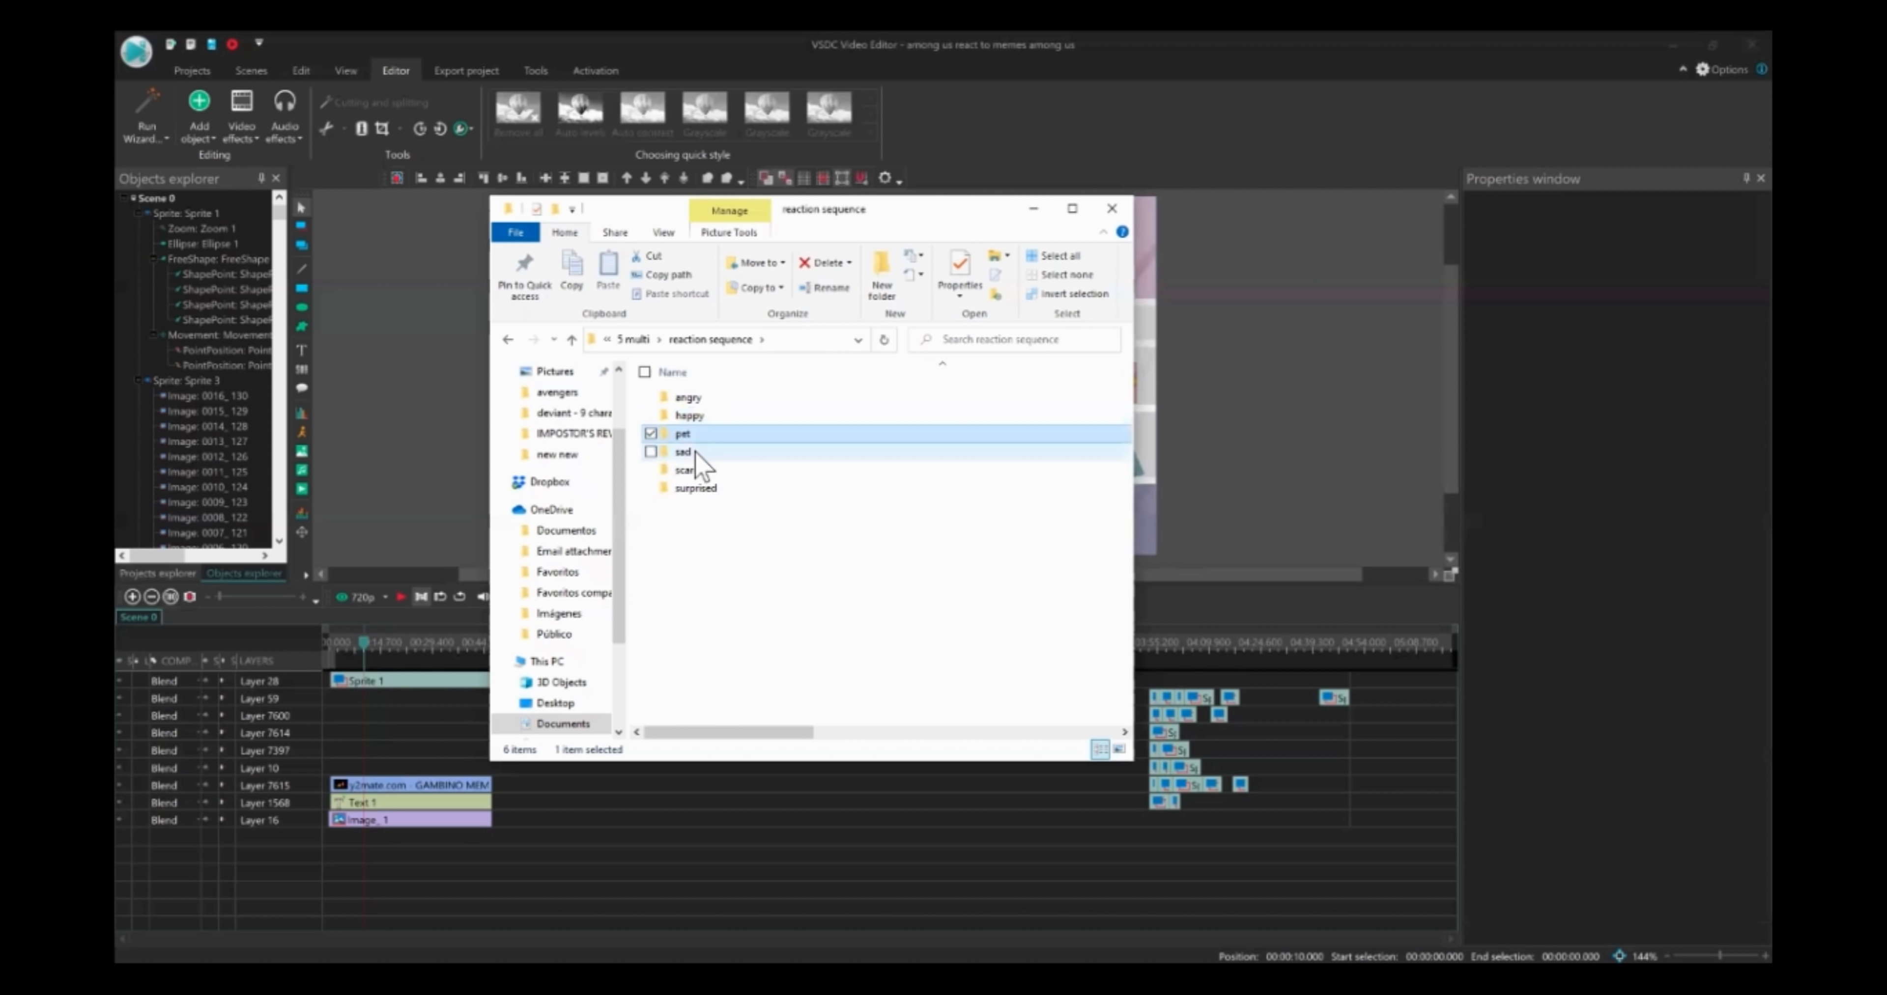
{"action": "left_click", "coordinate": [696, 452]}
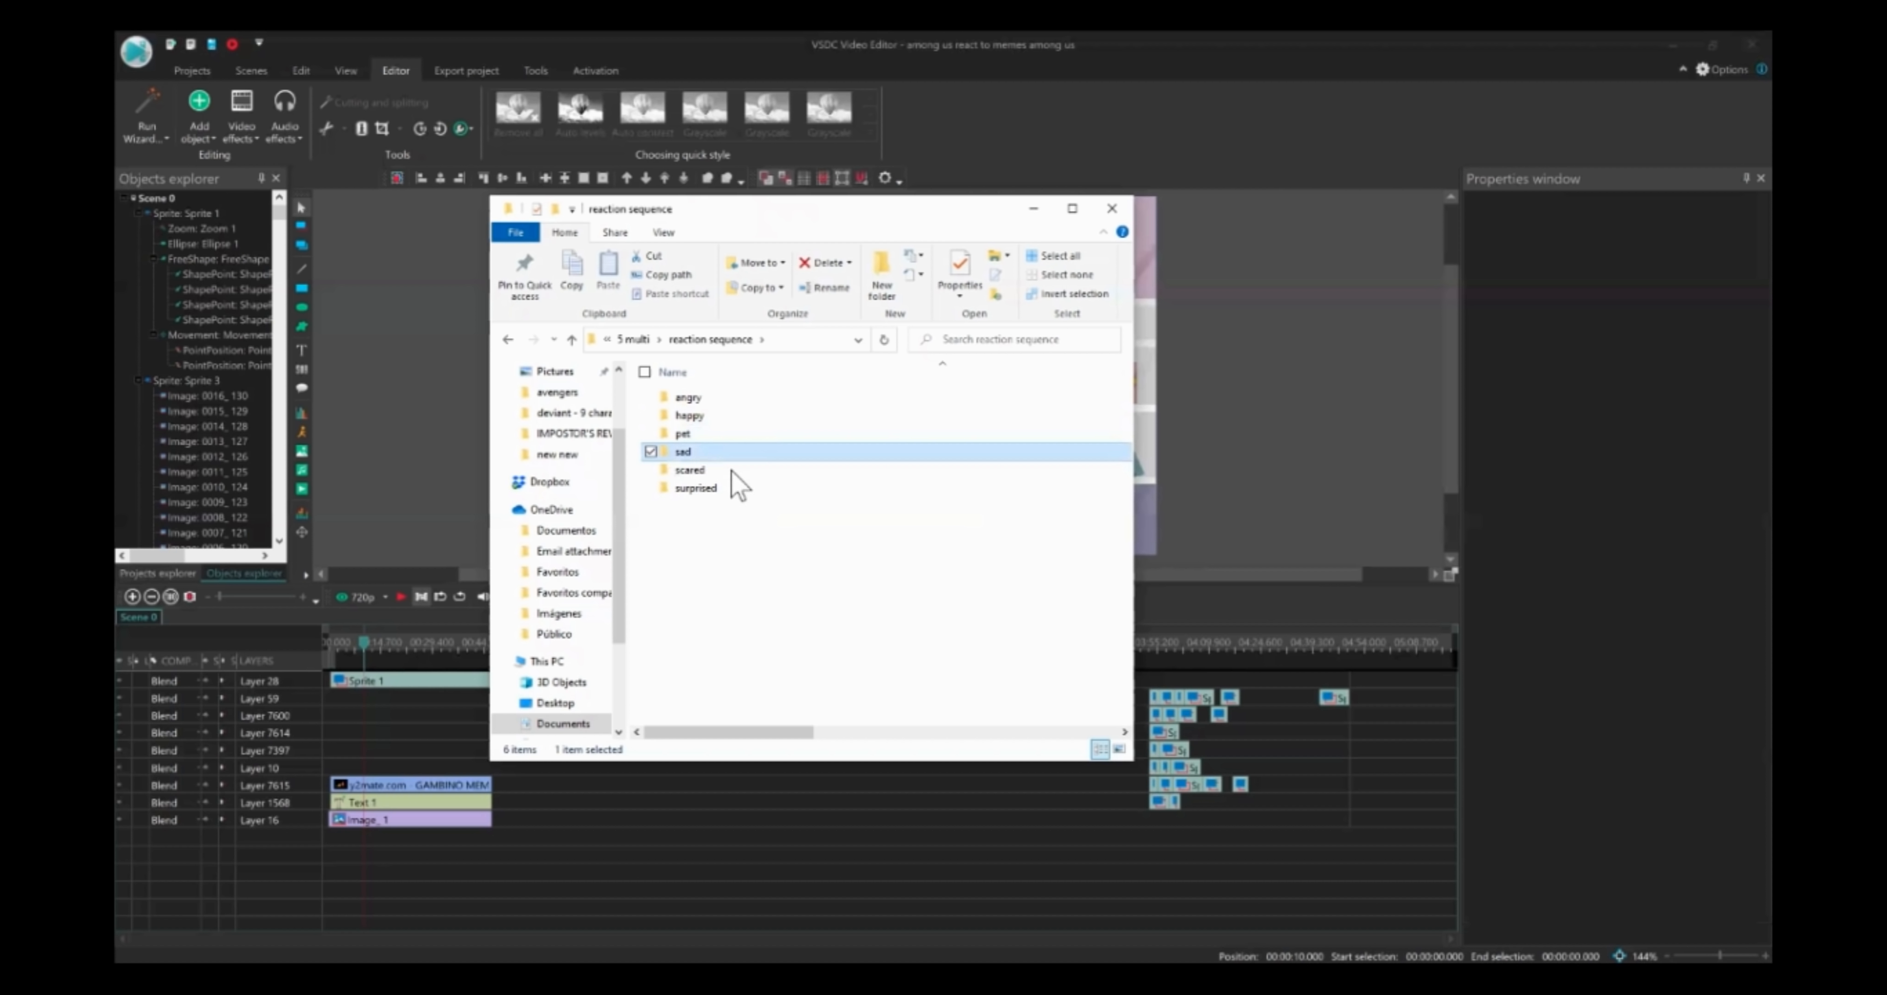
{"action": "left_click", "coordinate": [784, 563]}
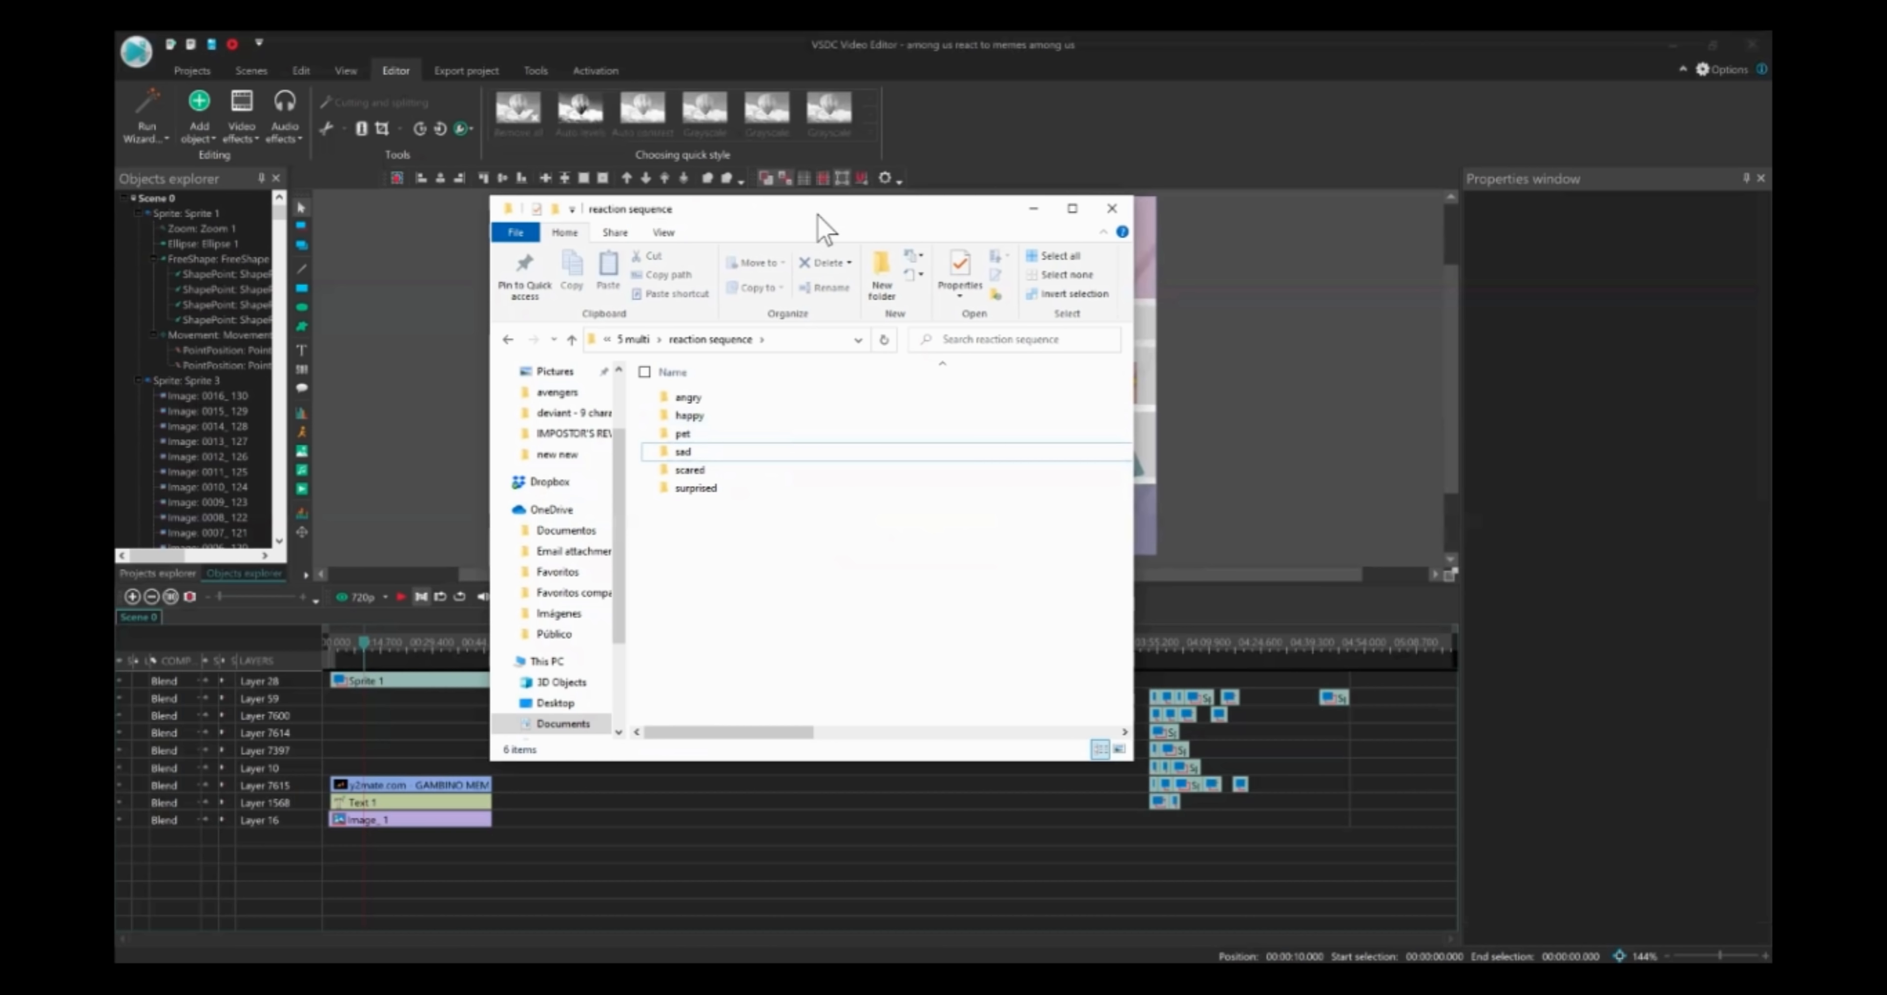
Move the file window aside to uncover the scene preview and open the black folder inside happy
{"action": "left_click_drag", "start_coordinate": [817, 213], "coordinate": [1150, 211]}
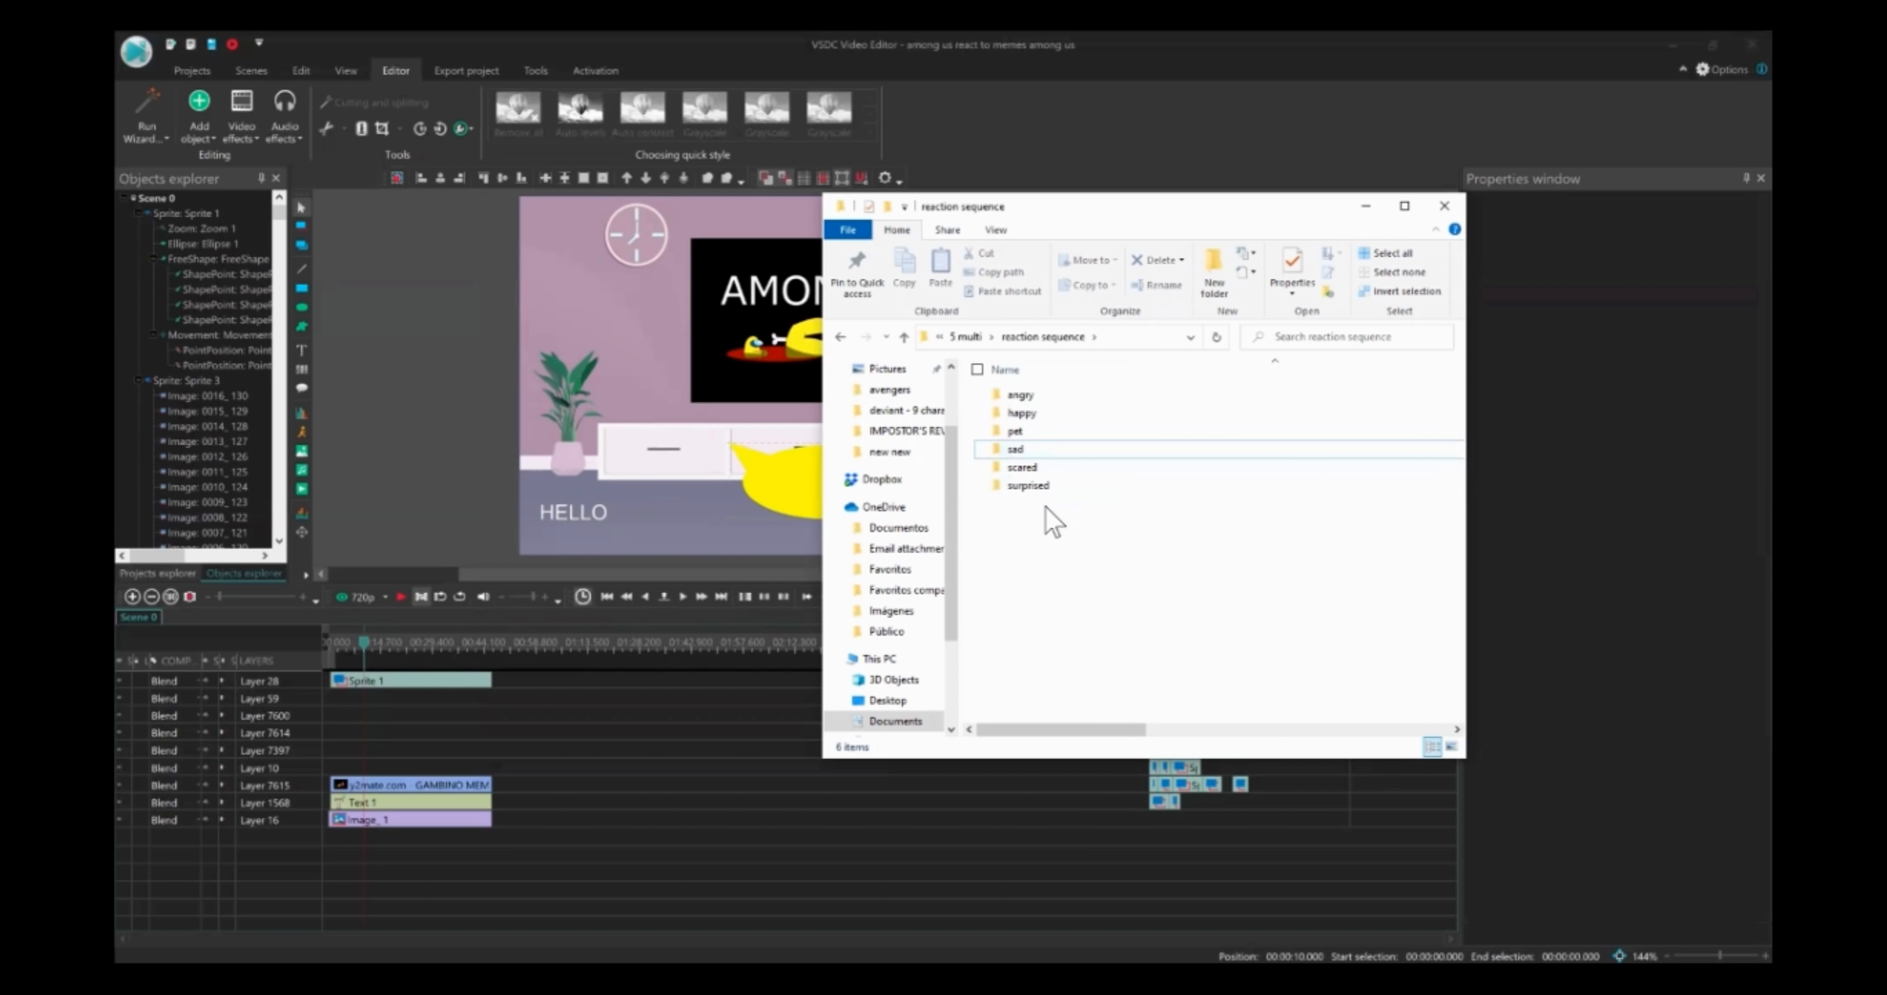
{"action": "double_click", "coordinate": [1039, 414]}
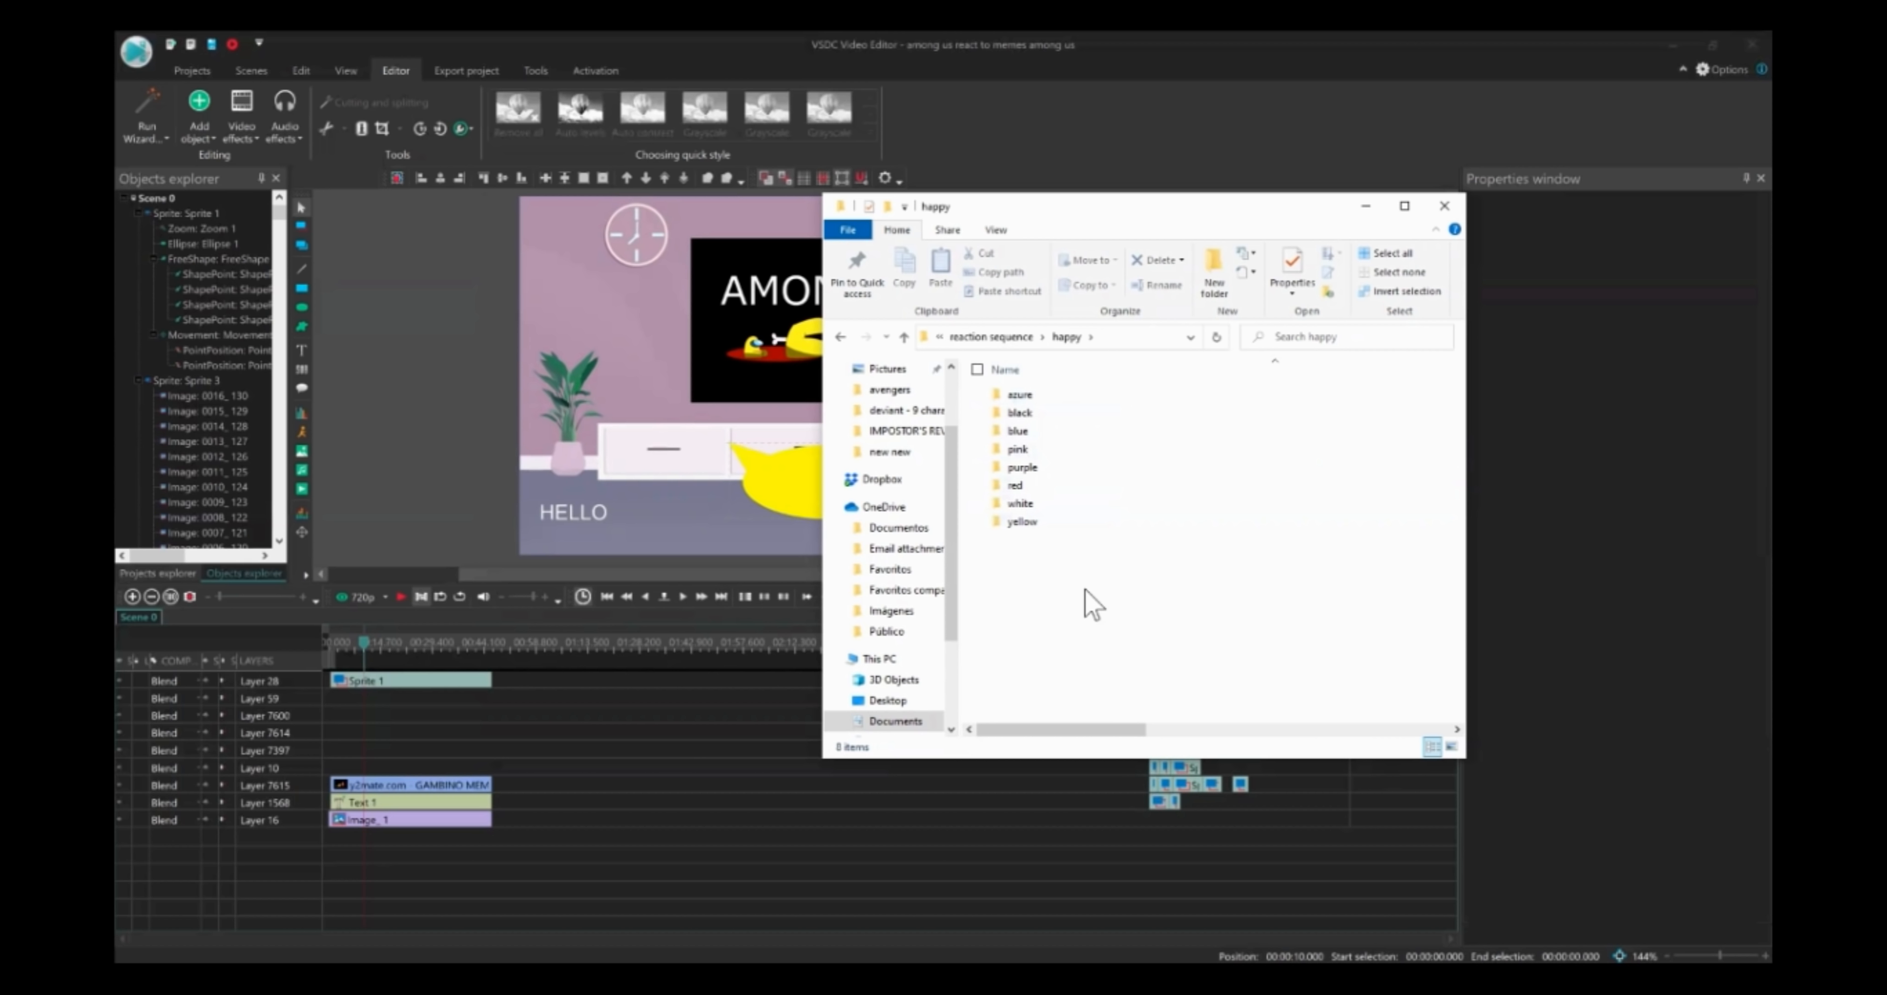
{"action": "double_click", "coordinate": [1037, 417]}
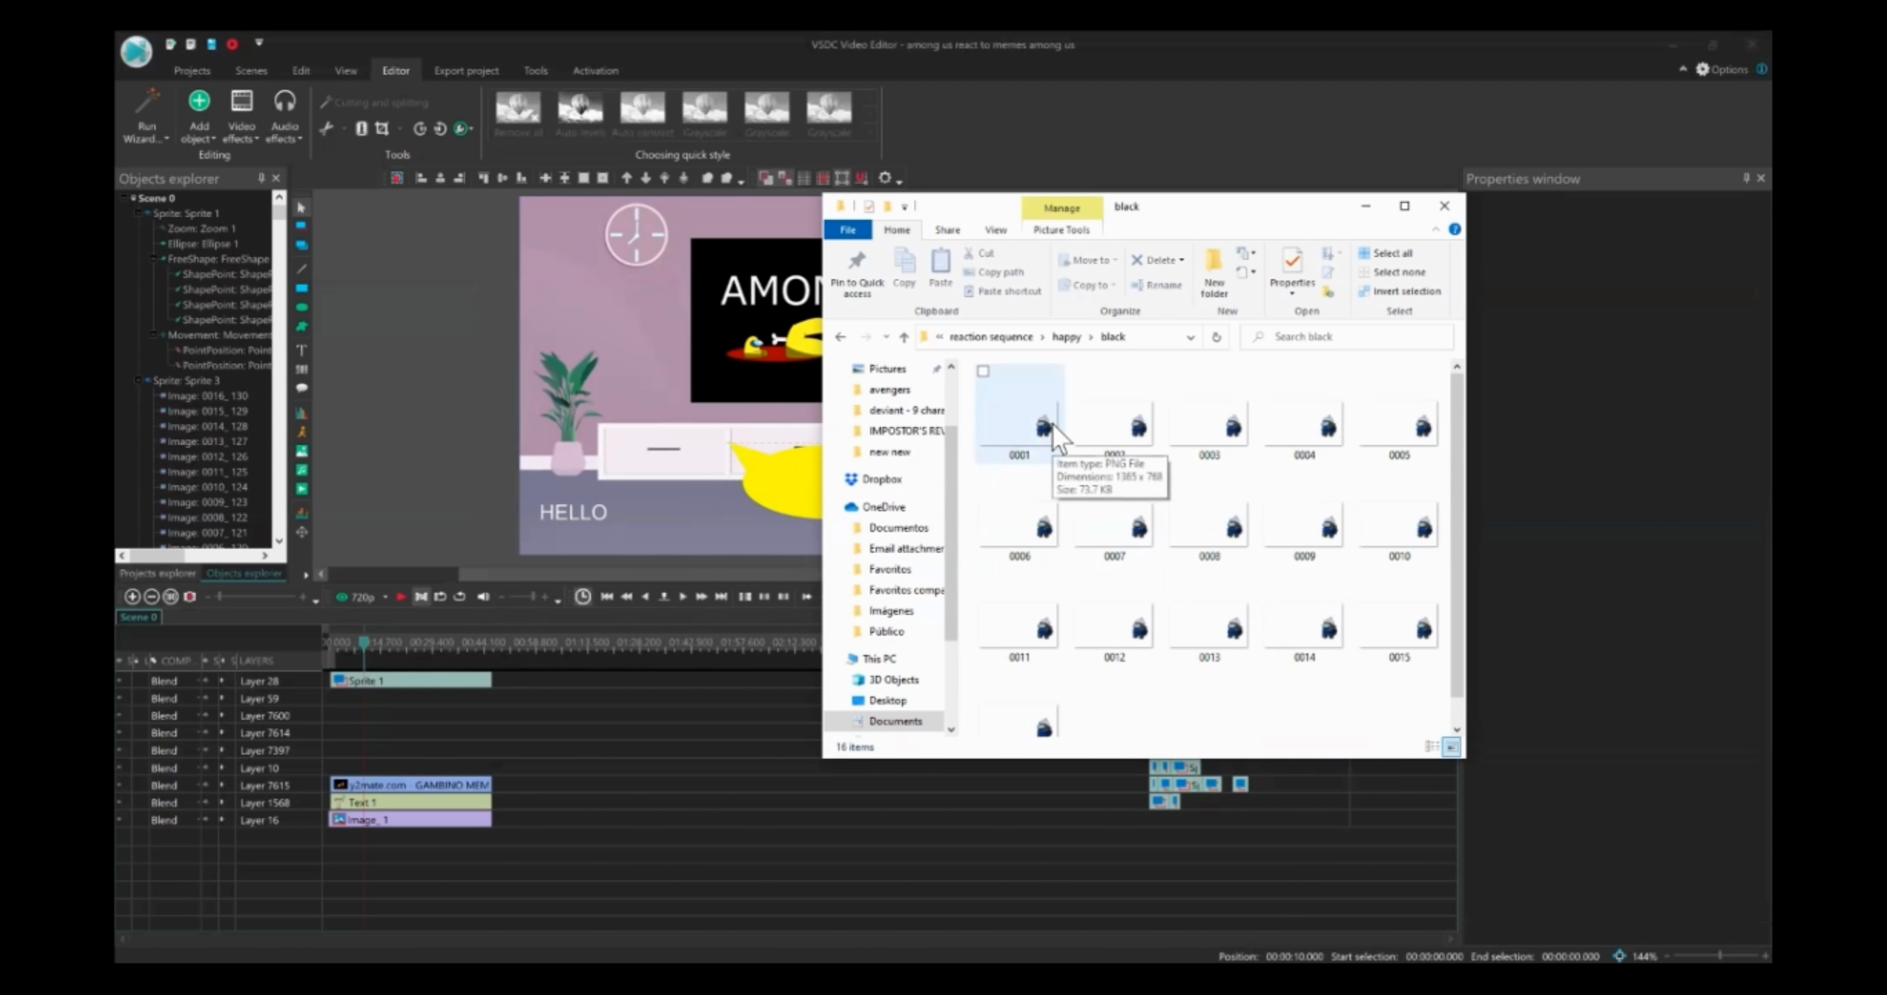
Examine frame 0001 of the black character at enlarged size and close the viewer
{"action": "double_click", "coordinate": [1026, 415]}
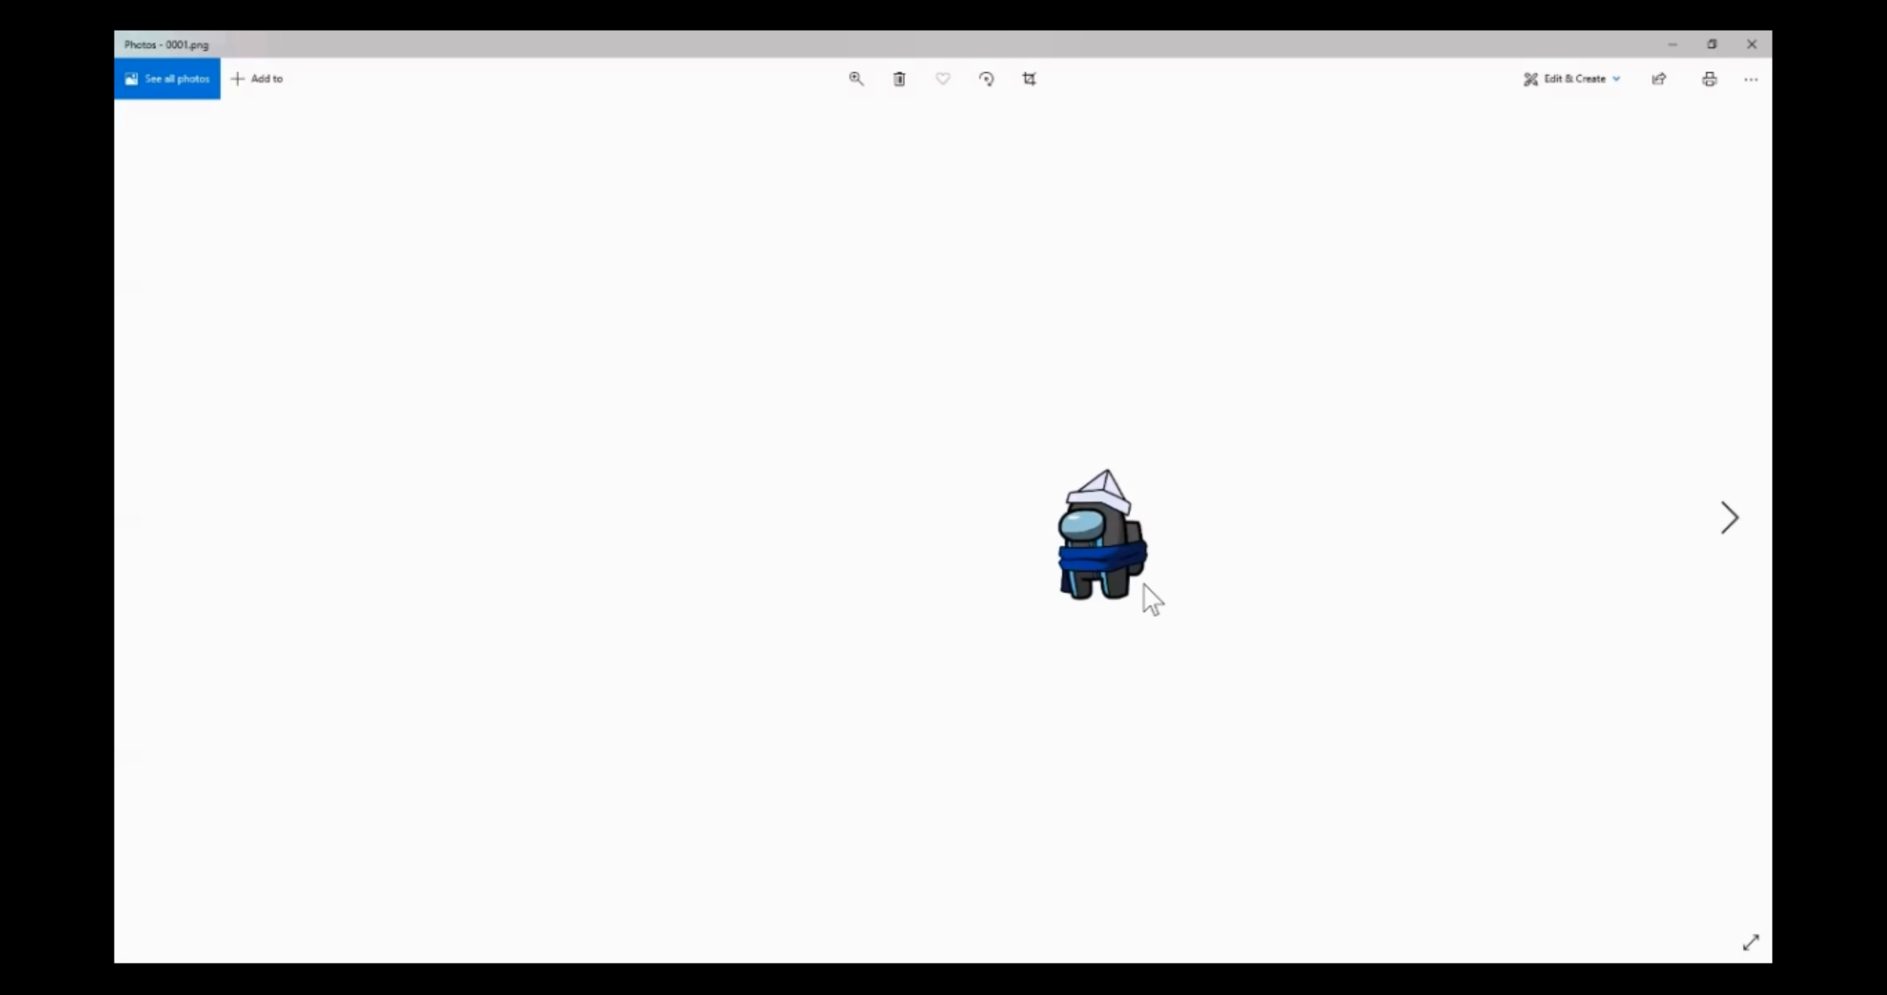
{"action": "scroll", "coordinate": [1142, 585], "scroll_direction": "up", "scroll_amount": 4}
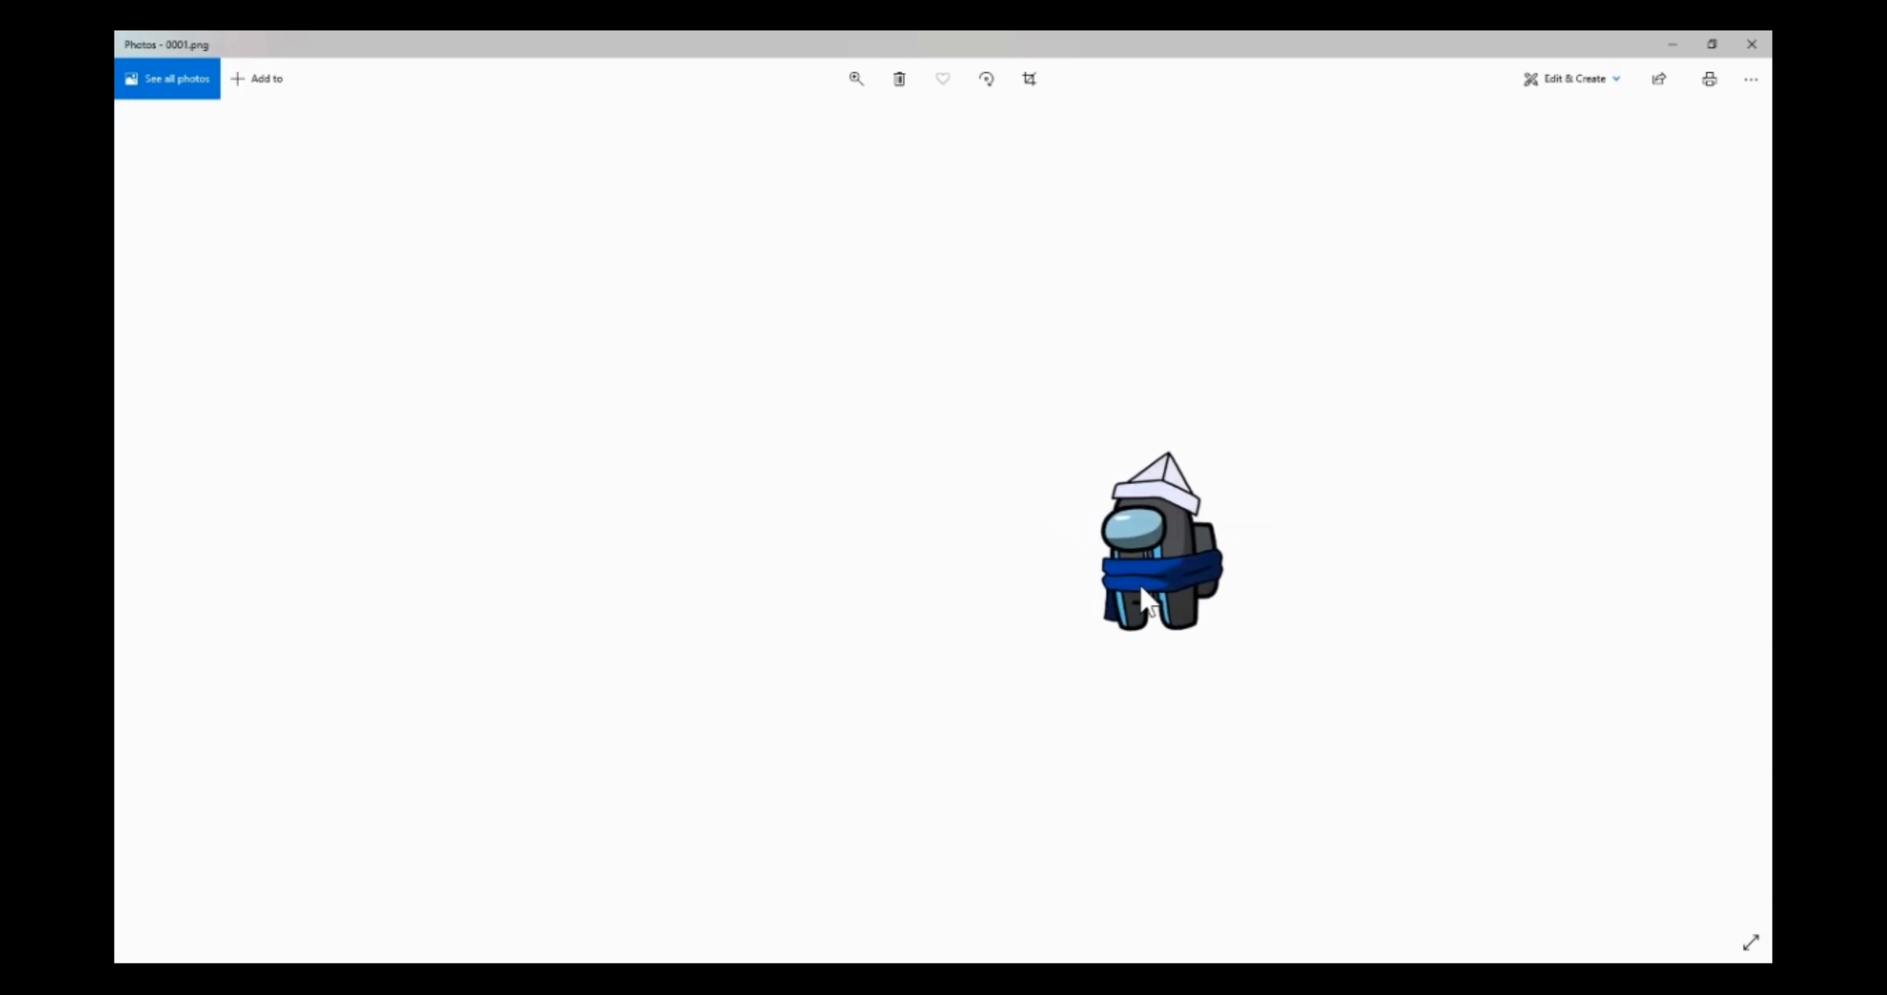
{"action": "scroll", "coordinate": [1143, 602], "scroll_direction": "up", "scroll_amount": 3}
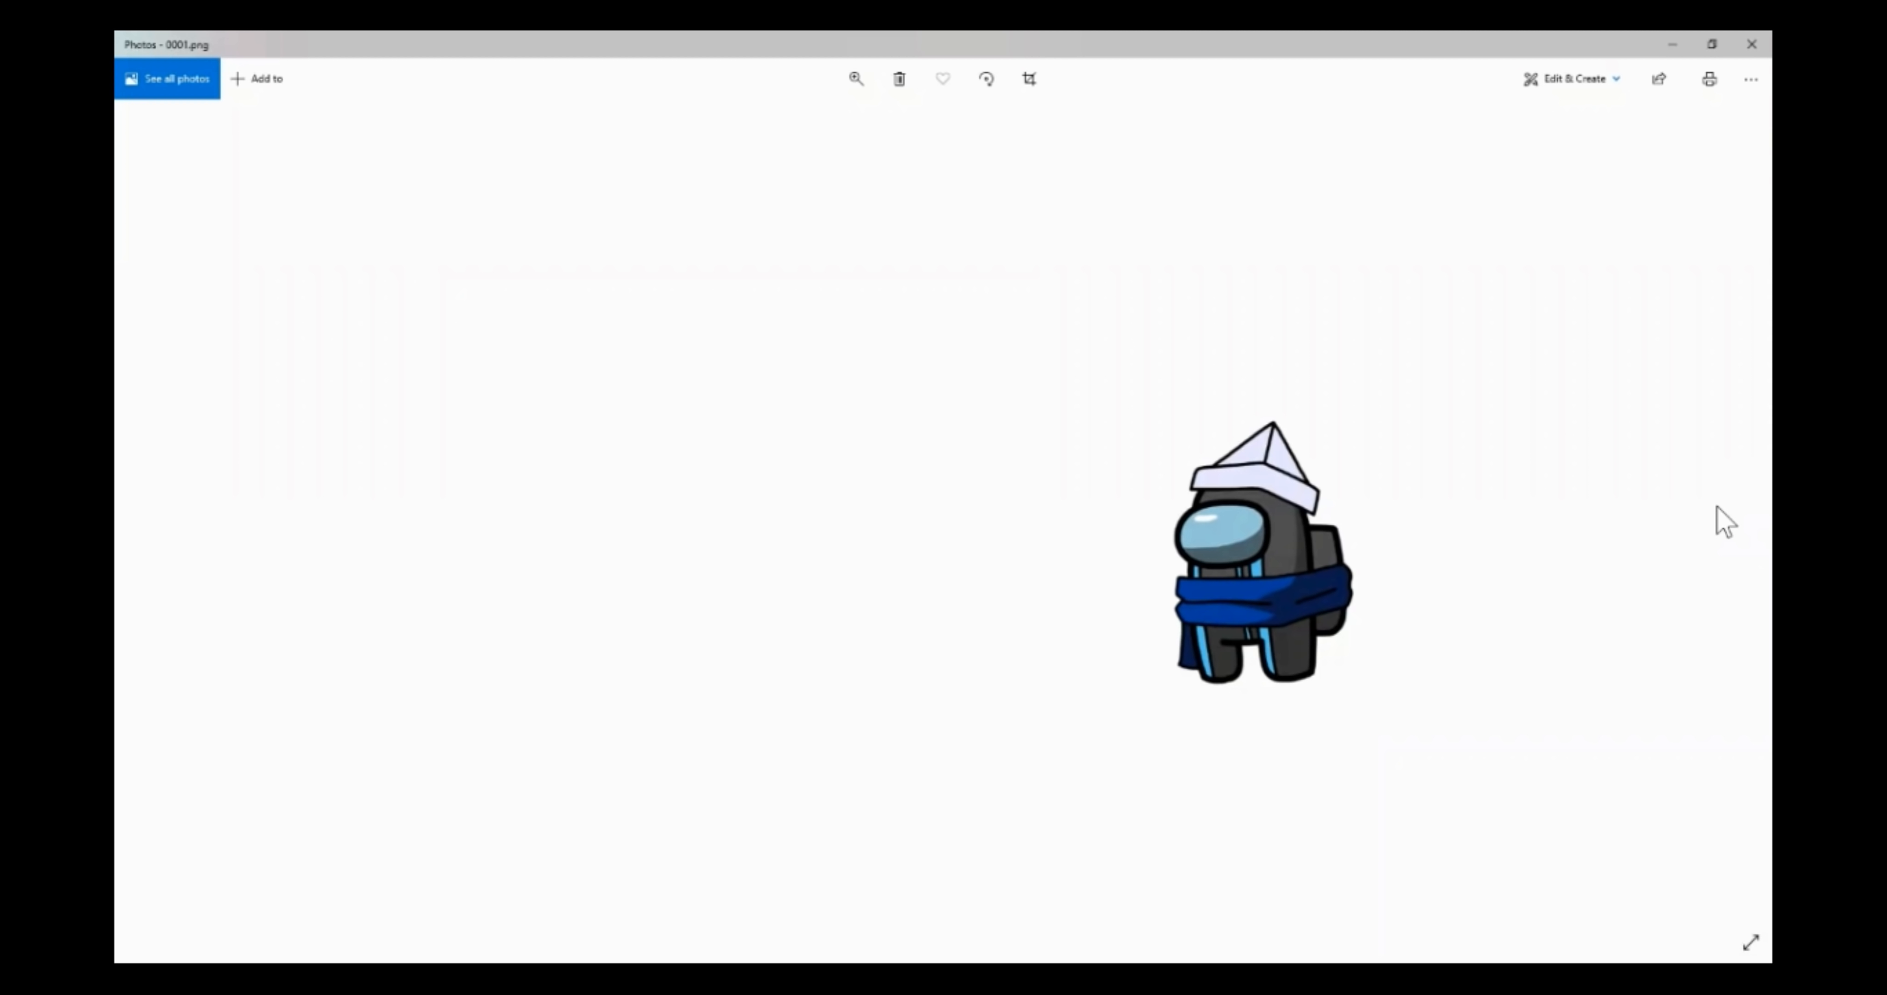
{"action": "scroll", "coordinate": [1626, 459], "scroll_direction": "down", "scroll_amount": 3}
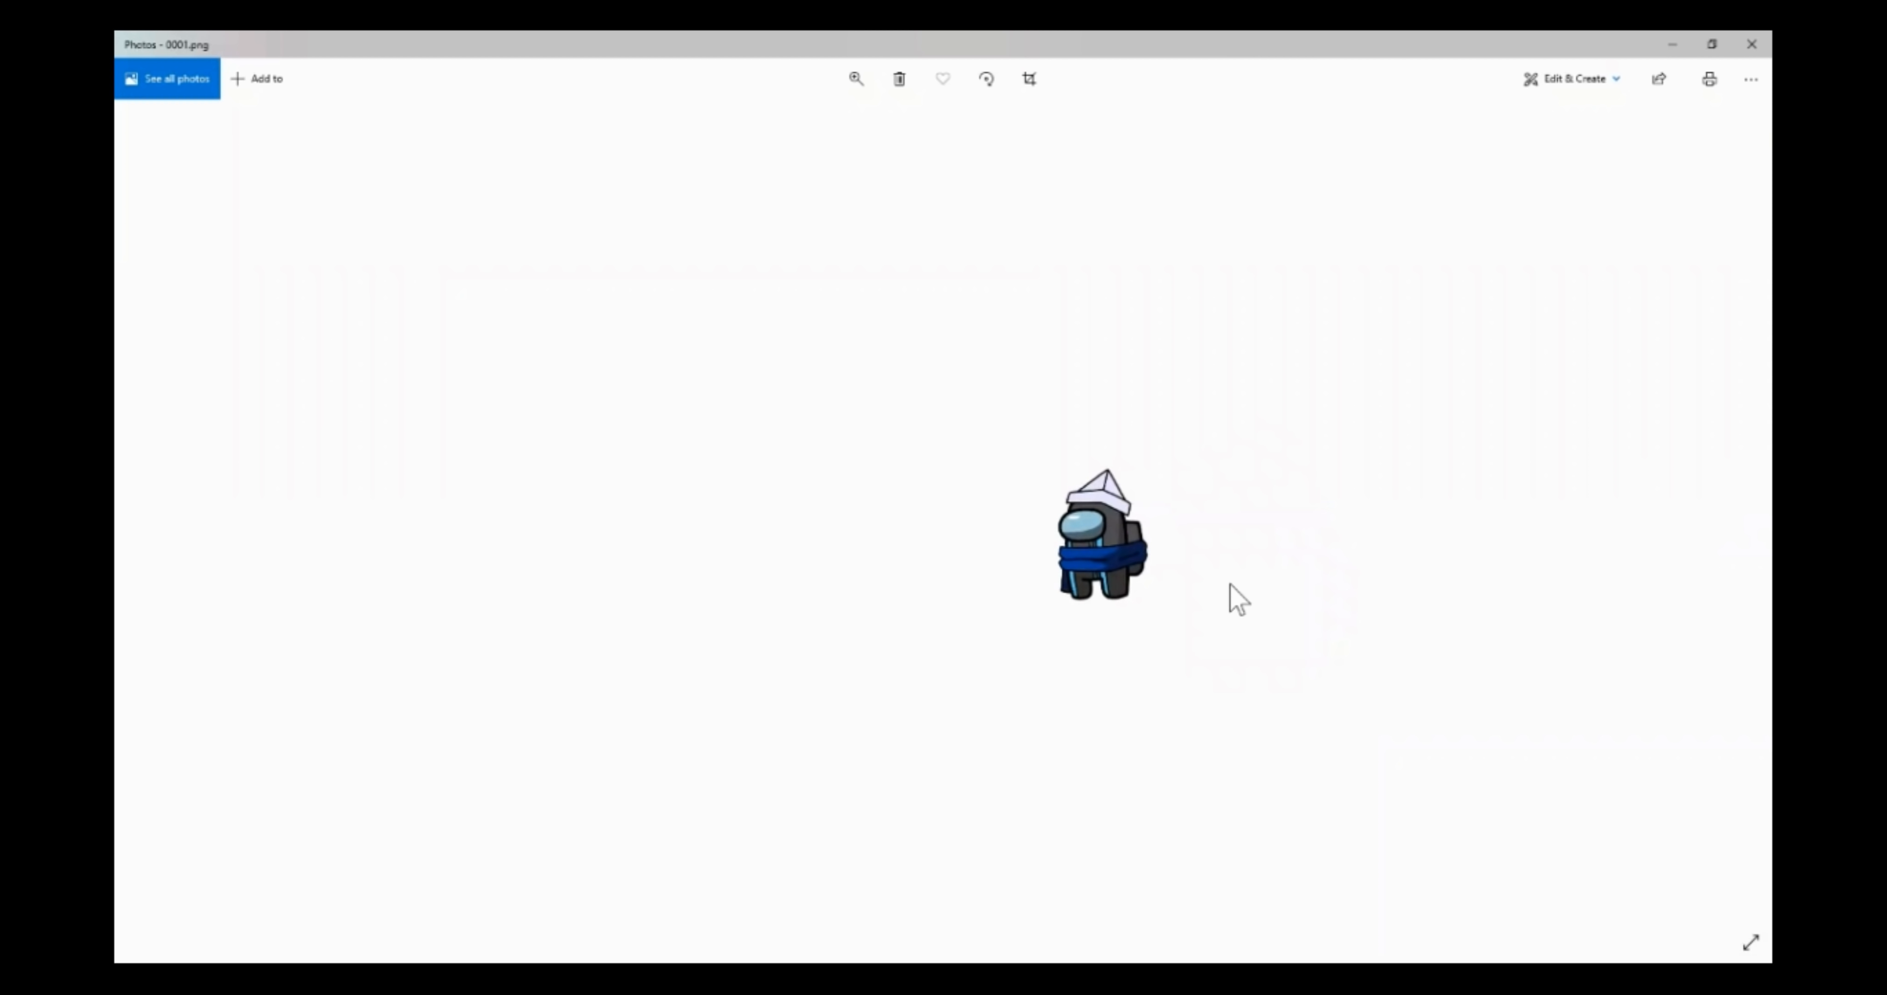
{"action": "left_click", "coordinate": [1751, 43]}
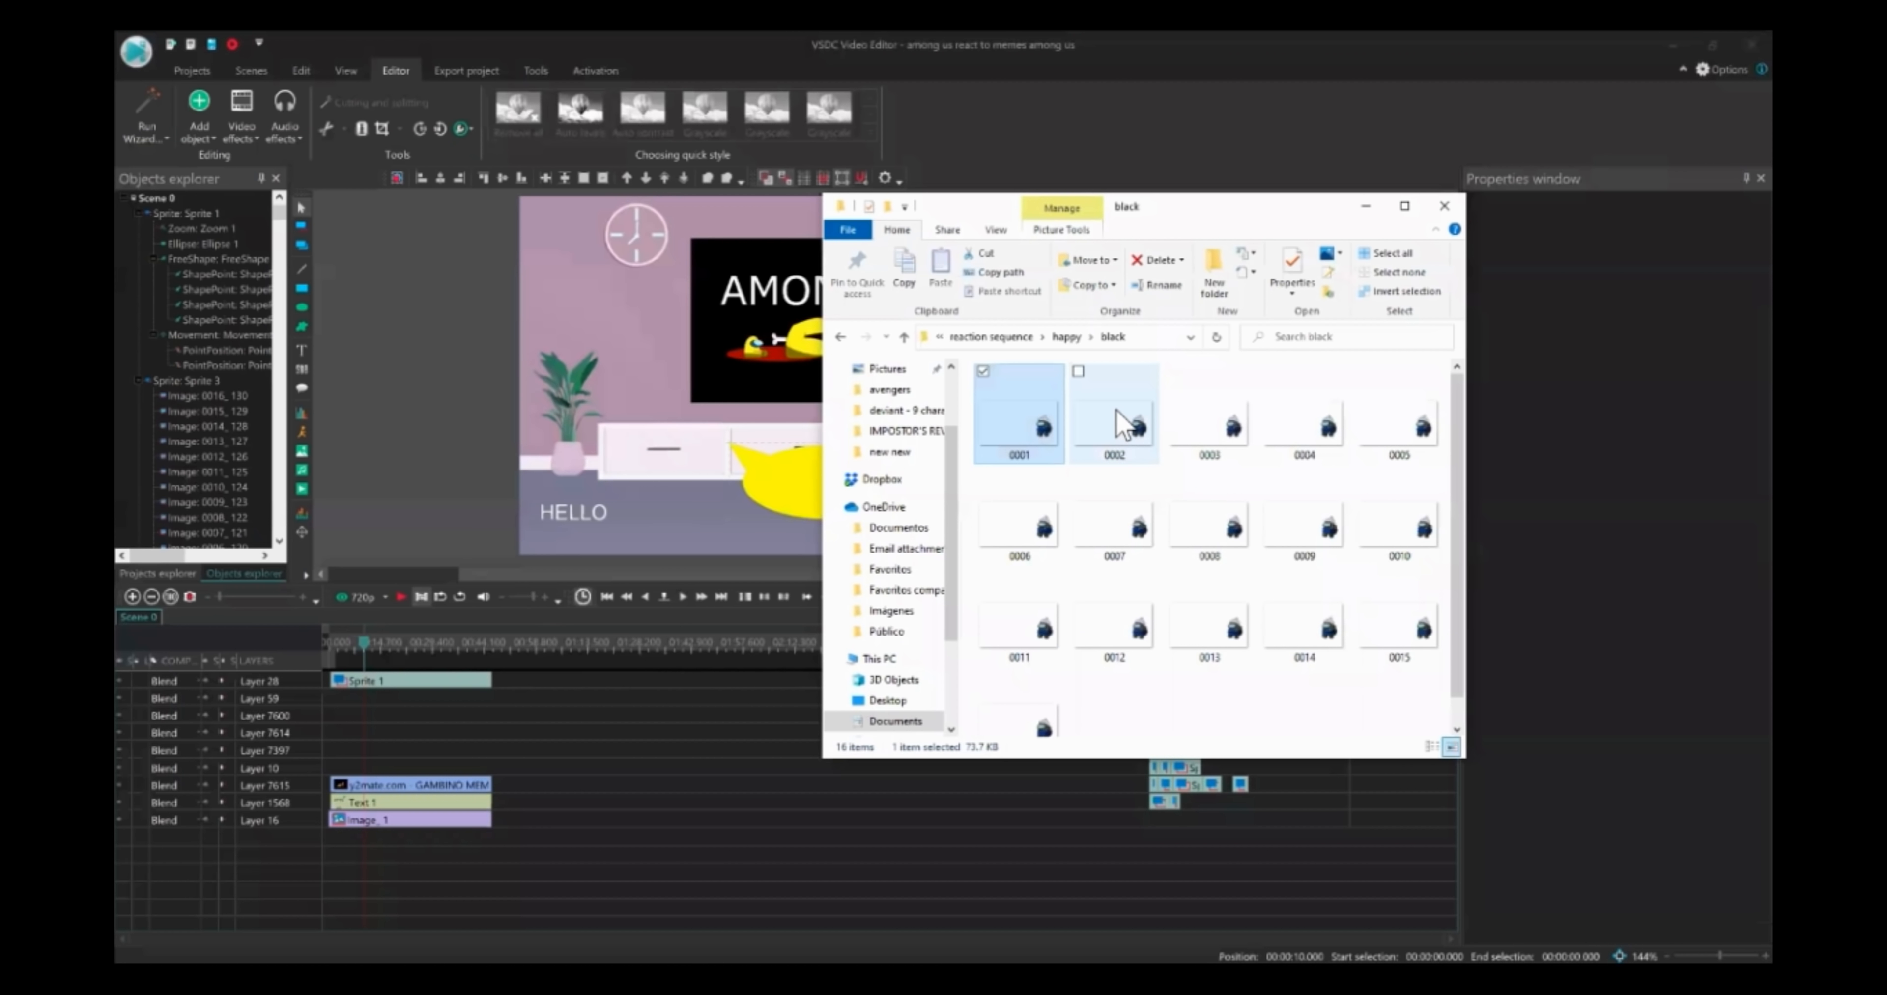
Open frame 0002 of the black character and go forward through the sequence to frame 0016
{"action": "left_click", "coordinate": [1117, 414]}
{"action": "double_click", "coordinate": [1124, 425]}
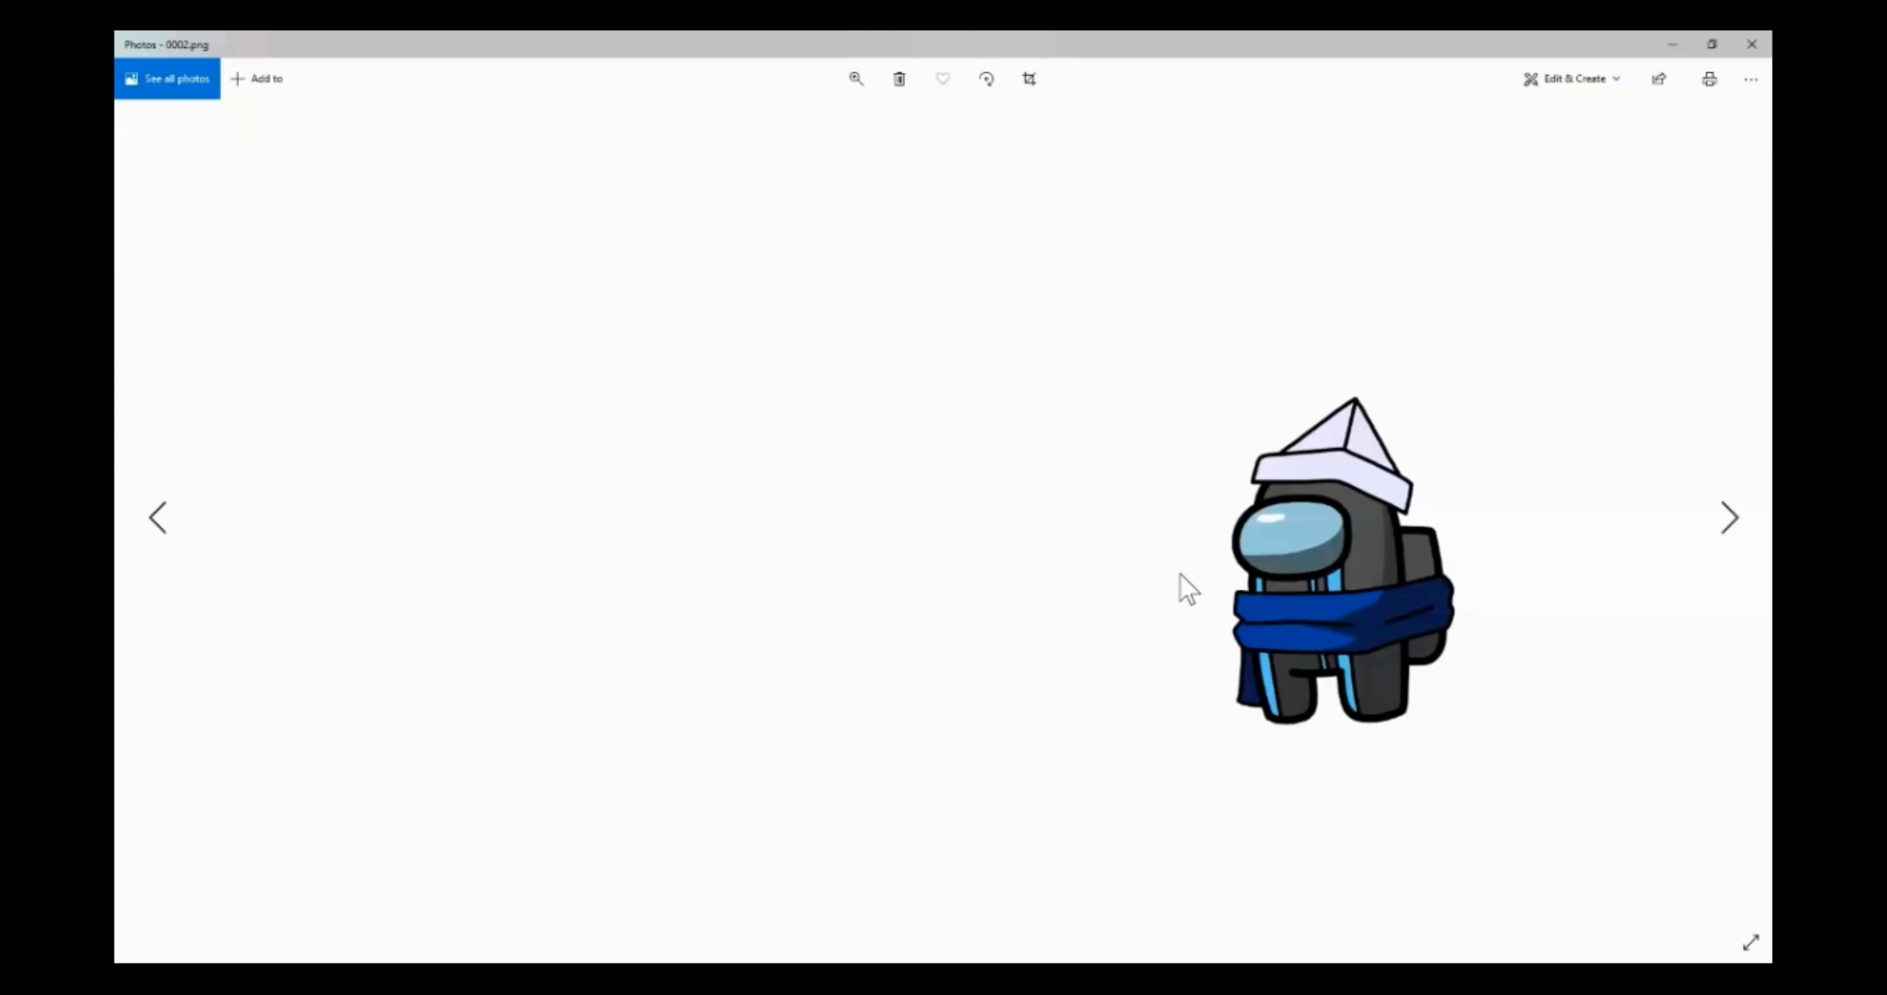
{"action": "left_click", "coordinate": [1720, 525]}
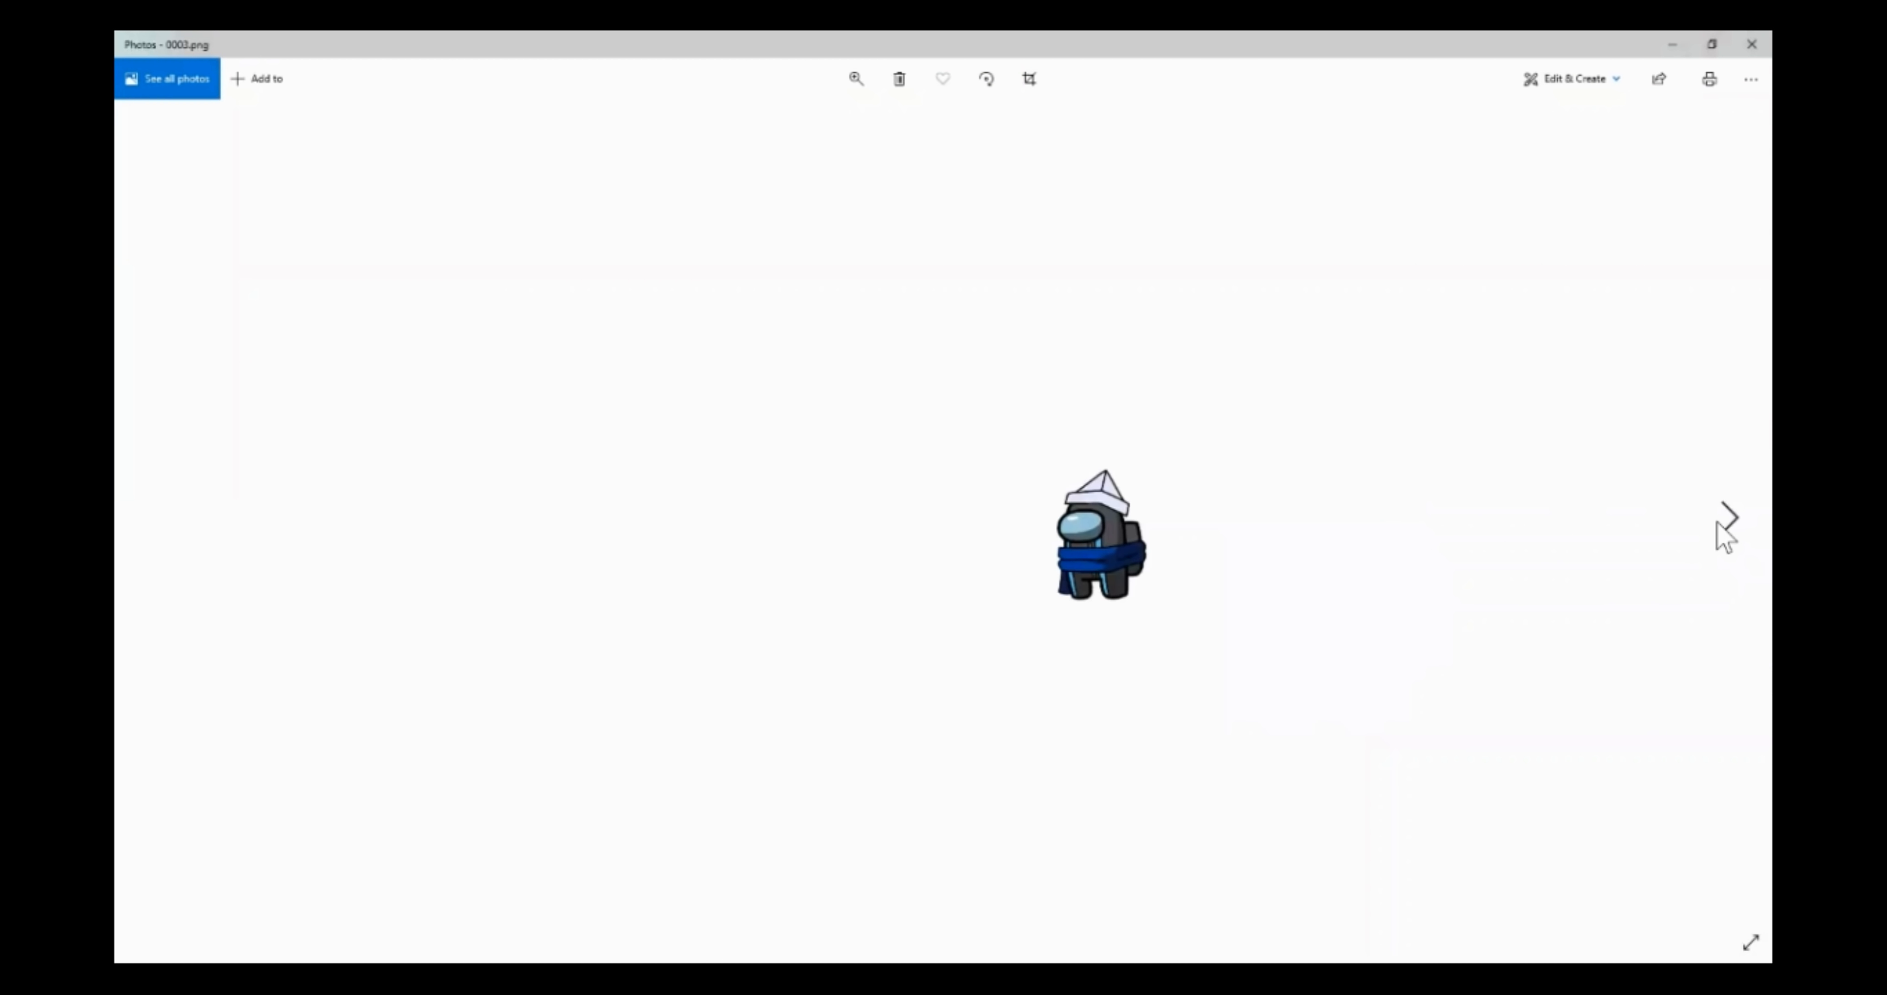
{"action": "left_click", "coordinate": [1722, 524]}
{"action": "left_click", "coordinate": [1722, 524]}
{"action": "left_click", "coordinate": [1723, 524]}
{"action": "left_click", "coordinate": [1719, 524]}
{"action": "left_click", "coordinate": [1719, 525]}
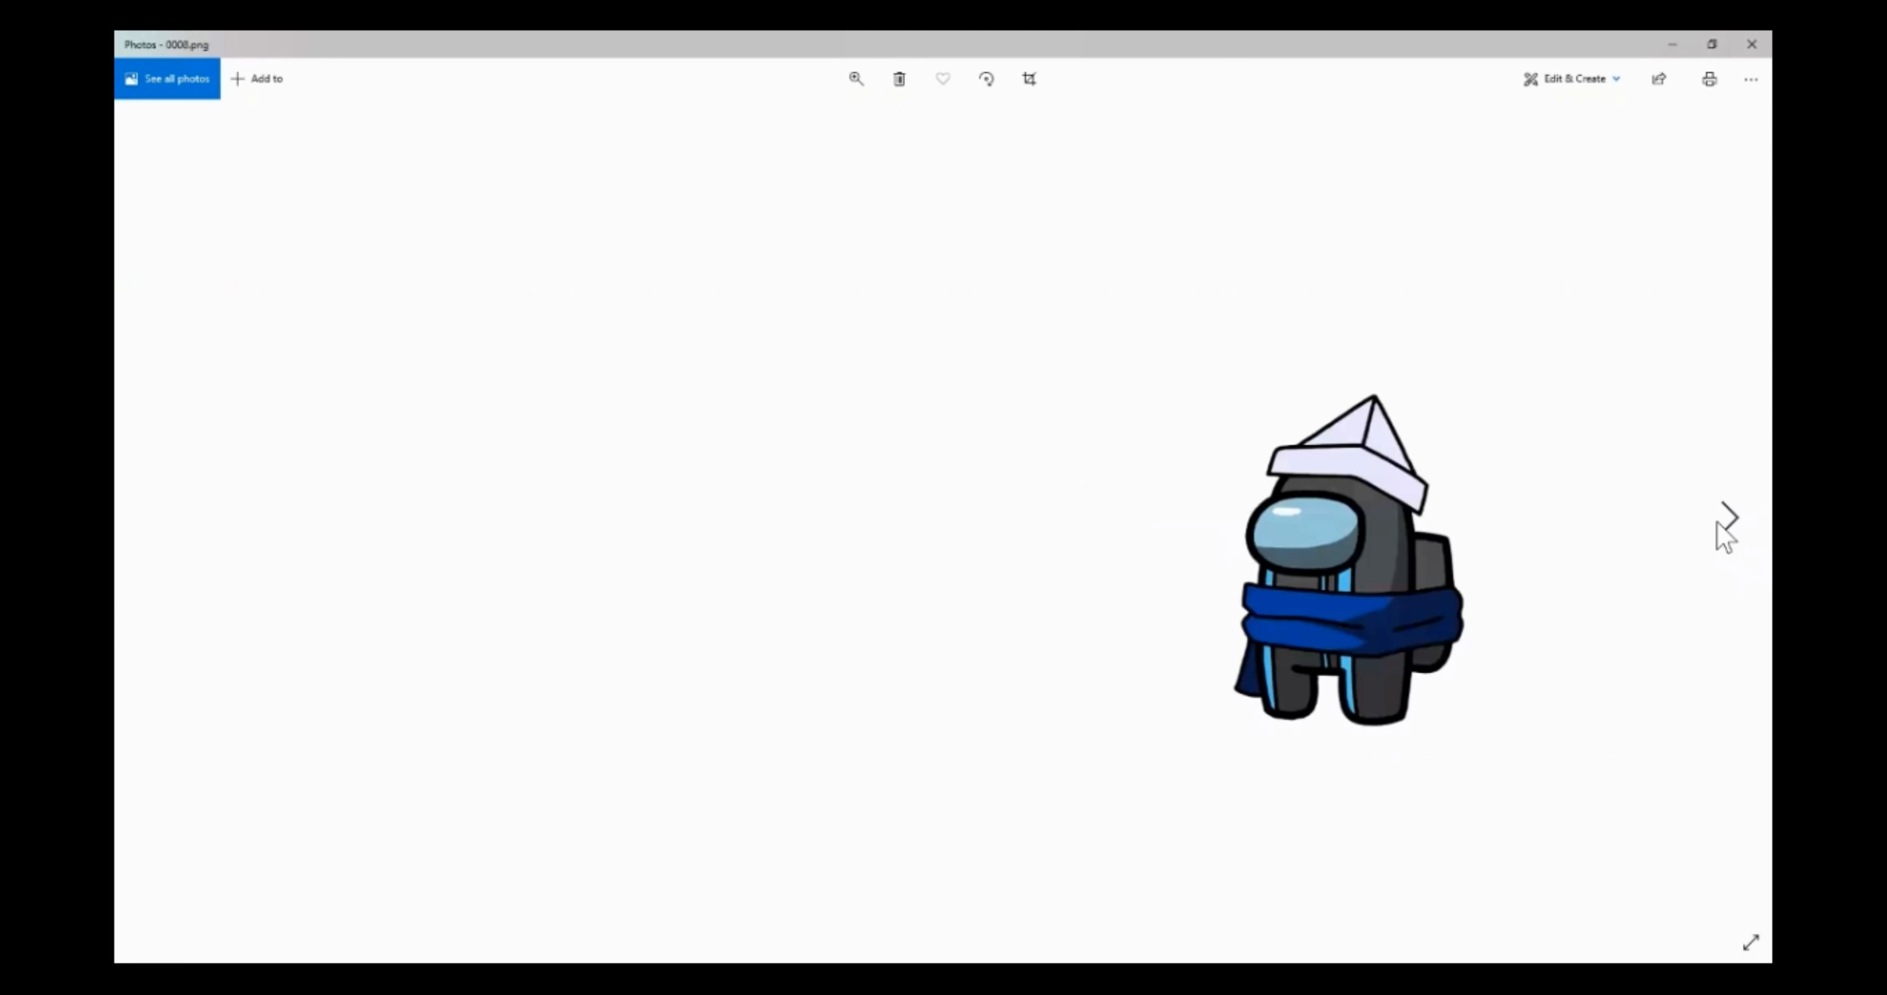
{"action": "left_click", "coordinate": [1723, 524]}
{"action": "left_click", "coordinate": [1723, 525]}
{"action": "left_click", "coordinate": [1723, 524]}
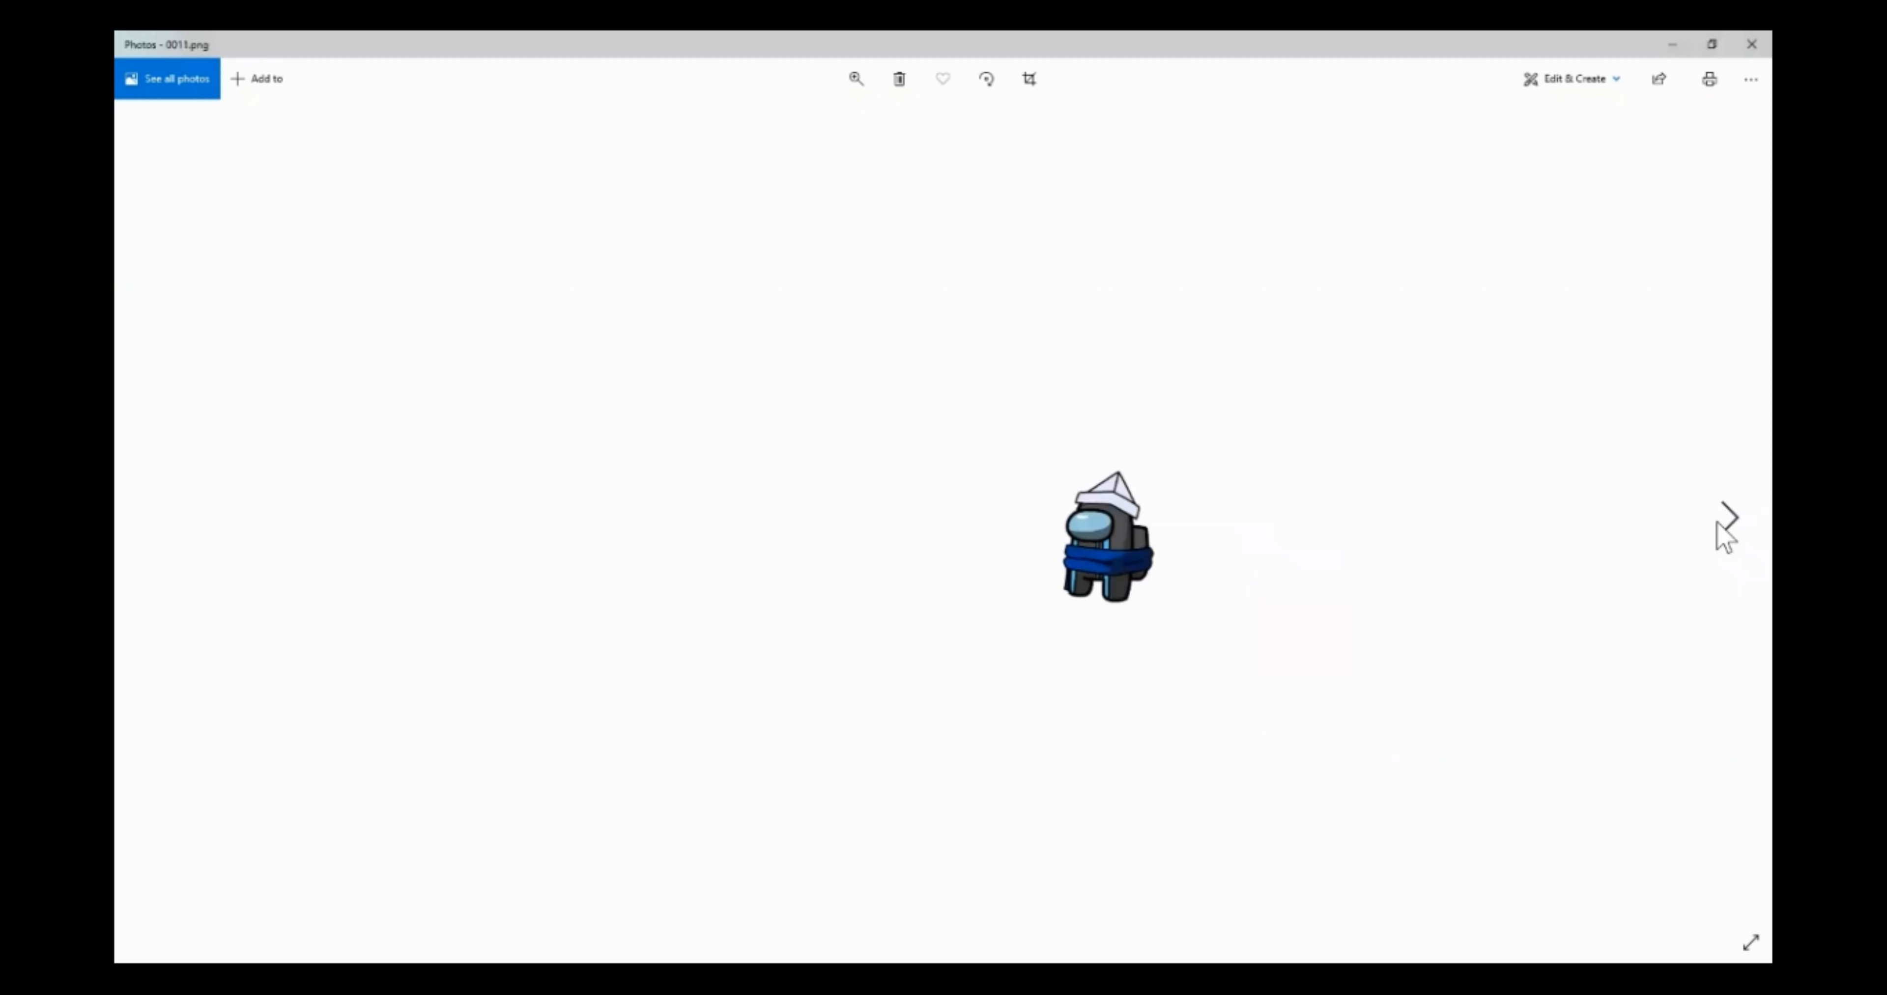
{"action": "left_click", "coordinate": [1723, 524]}
{"action": "left_click", "coordinate": [1723, 524]}
{"action": "left_click", "coordinate": [1722, 524]}
{"action": "left_click", "coordinate": [1723, 525]}
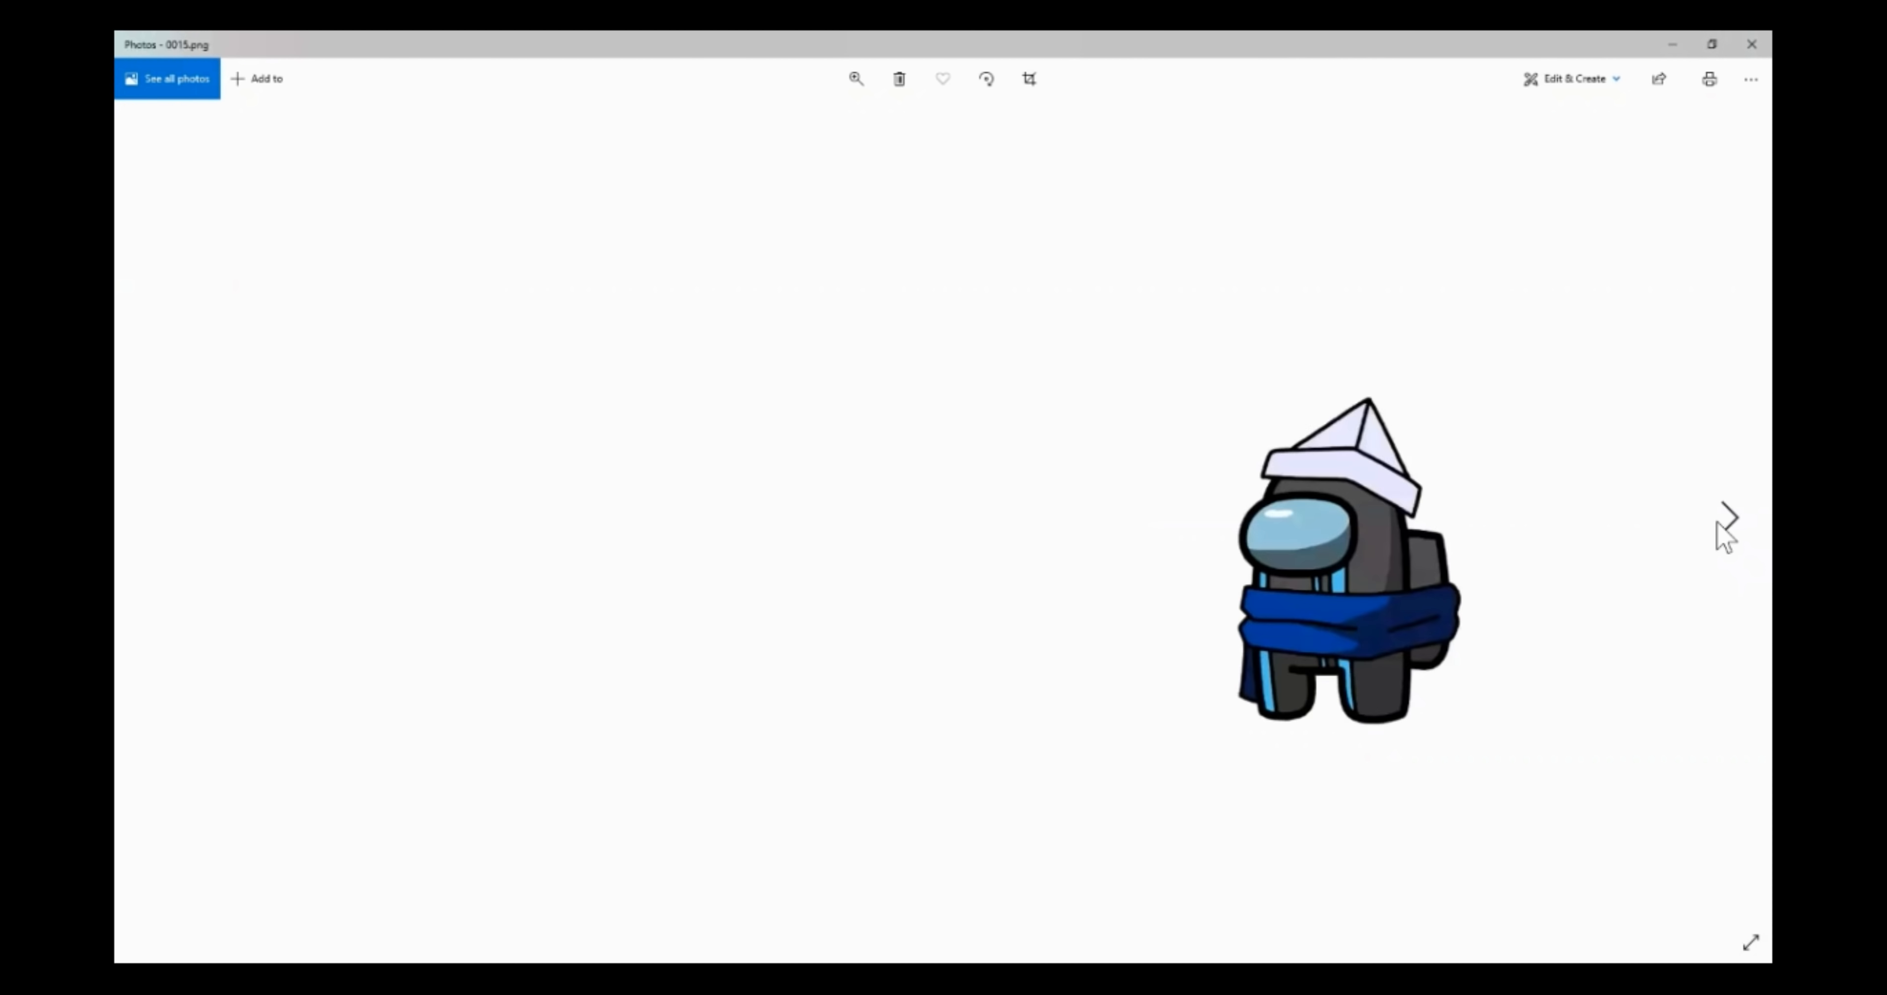
{"action": "left_click", "coordinate": [1723, 524]}
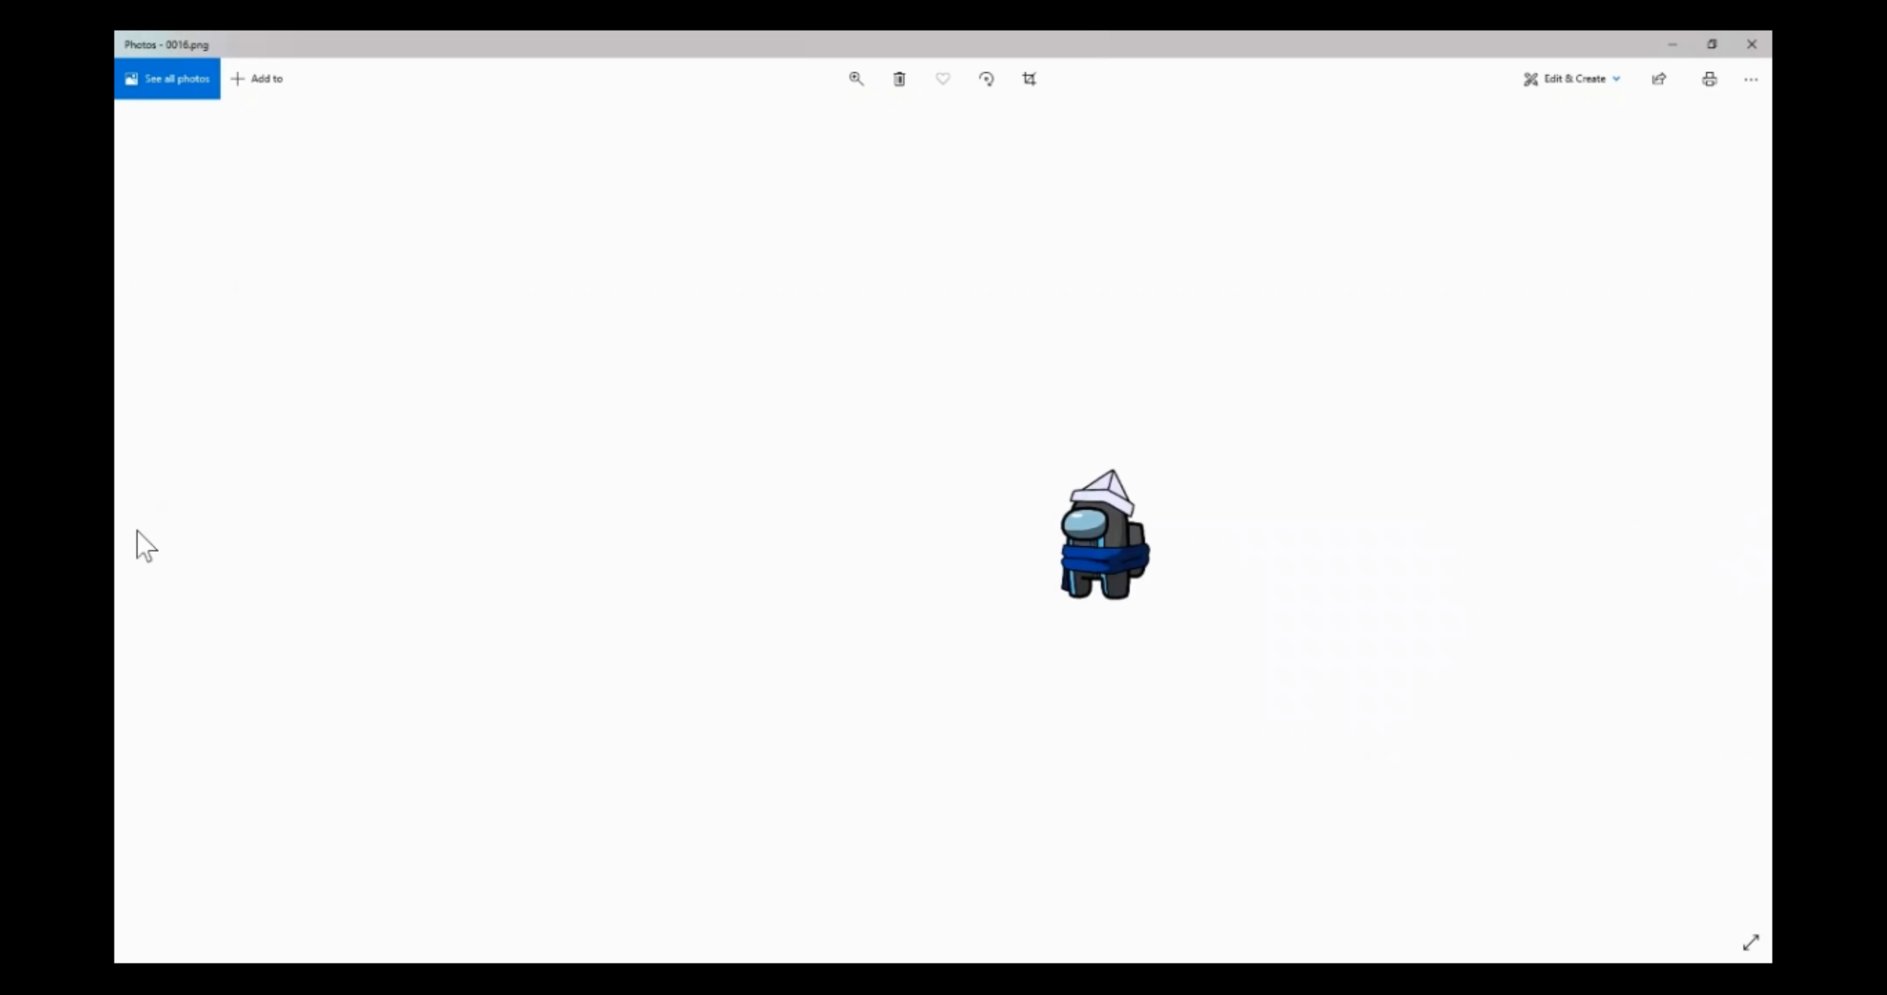
Go back through the black character's frames from 0016 to 0001 and close the viewer
{"action": "left_click", "coordinate": [154, 521]}
{"action": "left_click", "coordinate": [152, 520]}
{"action": "left_click", "coordinate": [152, 520]}
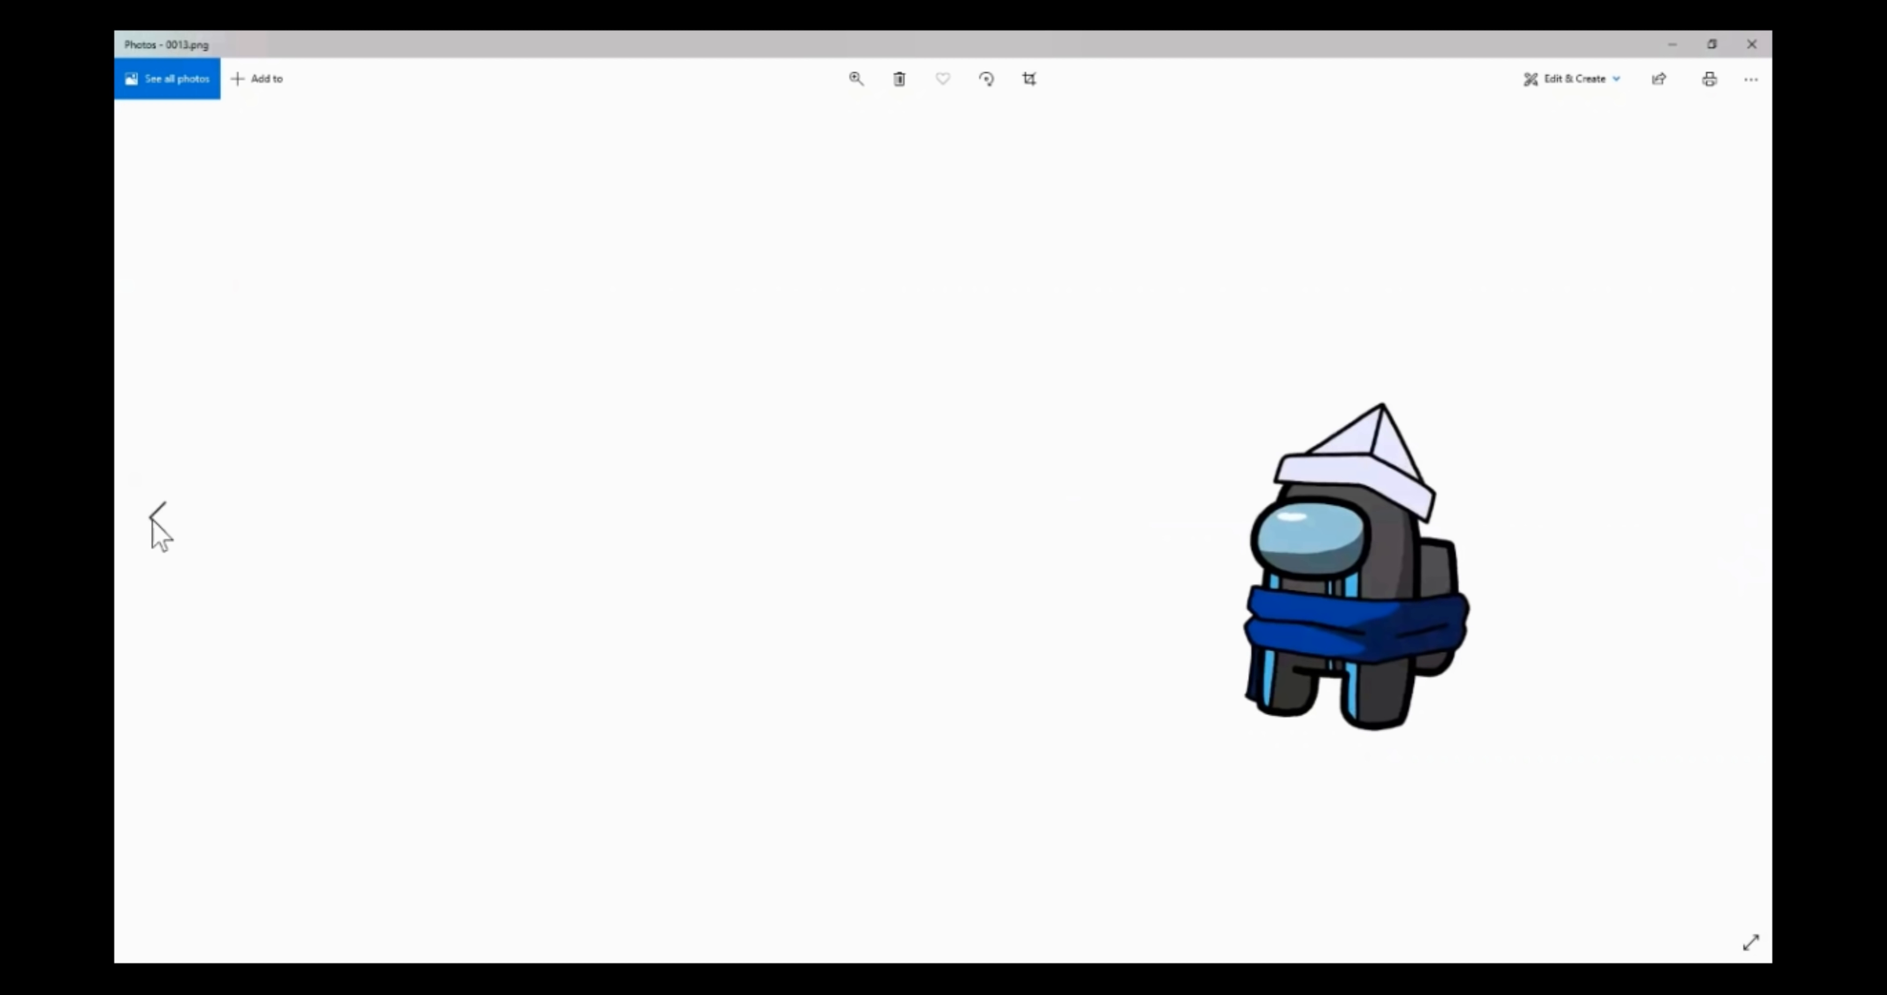
{"action": "left_click", "coordinate": [152, 520]}
{"action": "left_click", "coordinate": [152, 520]}
{"action": "left_click", "coordinate": [152, 520]}
{"action": "left_click", "coordinate": [152, 520]}
{"action": "left_click", "coordinate": [152, 520]}
{"action": "left_click", "coordinate": [152, 520]}
{"action": "left_click", "coordinate": [152, 520]}
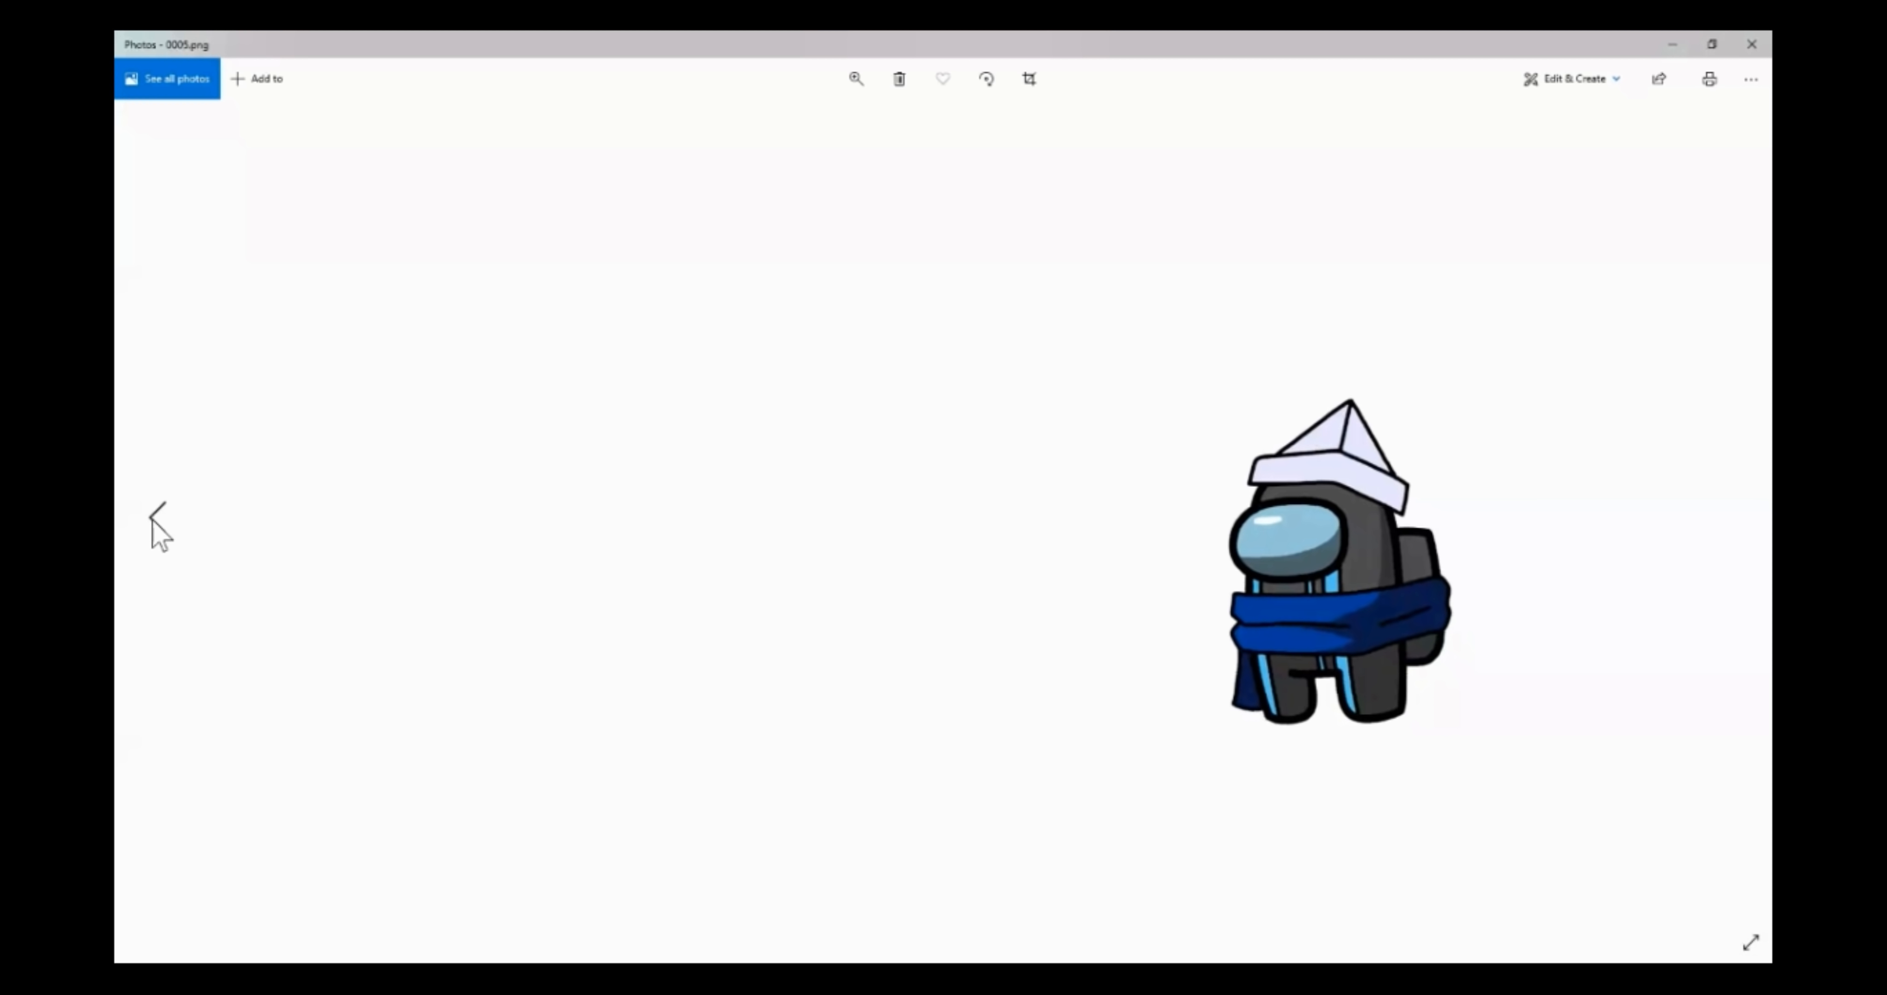
{"action": "left_click", "coordinate": [152, 520]}
{"action": "left_click", "coordinate": [152, 521]}
{"action": "left_click", "coordinate": [152, 520]}
{"action": "left_click", "coordinate": [152, 521]}
{"action": "left_click", "coordinate": [152, 520]}
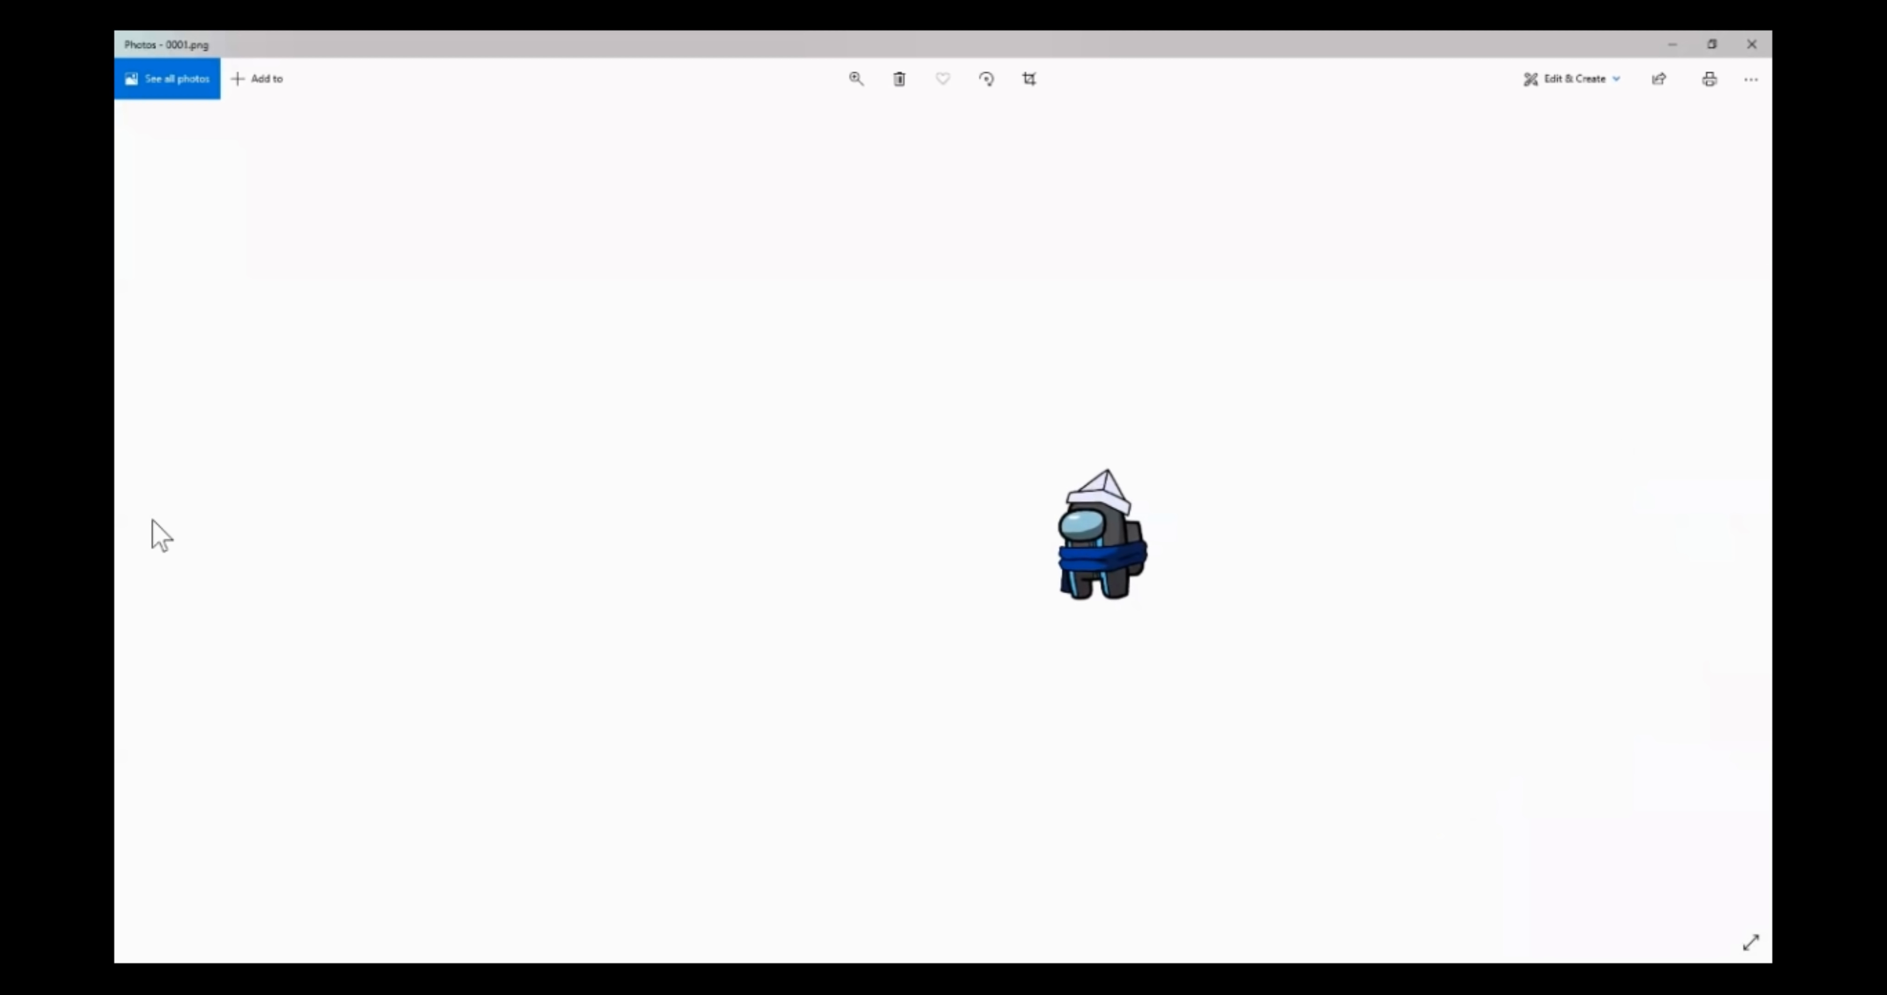
{"action": "left_click", "coordinate": [1734, 46]}
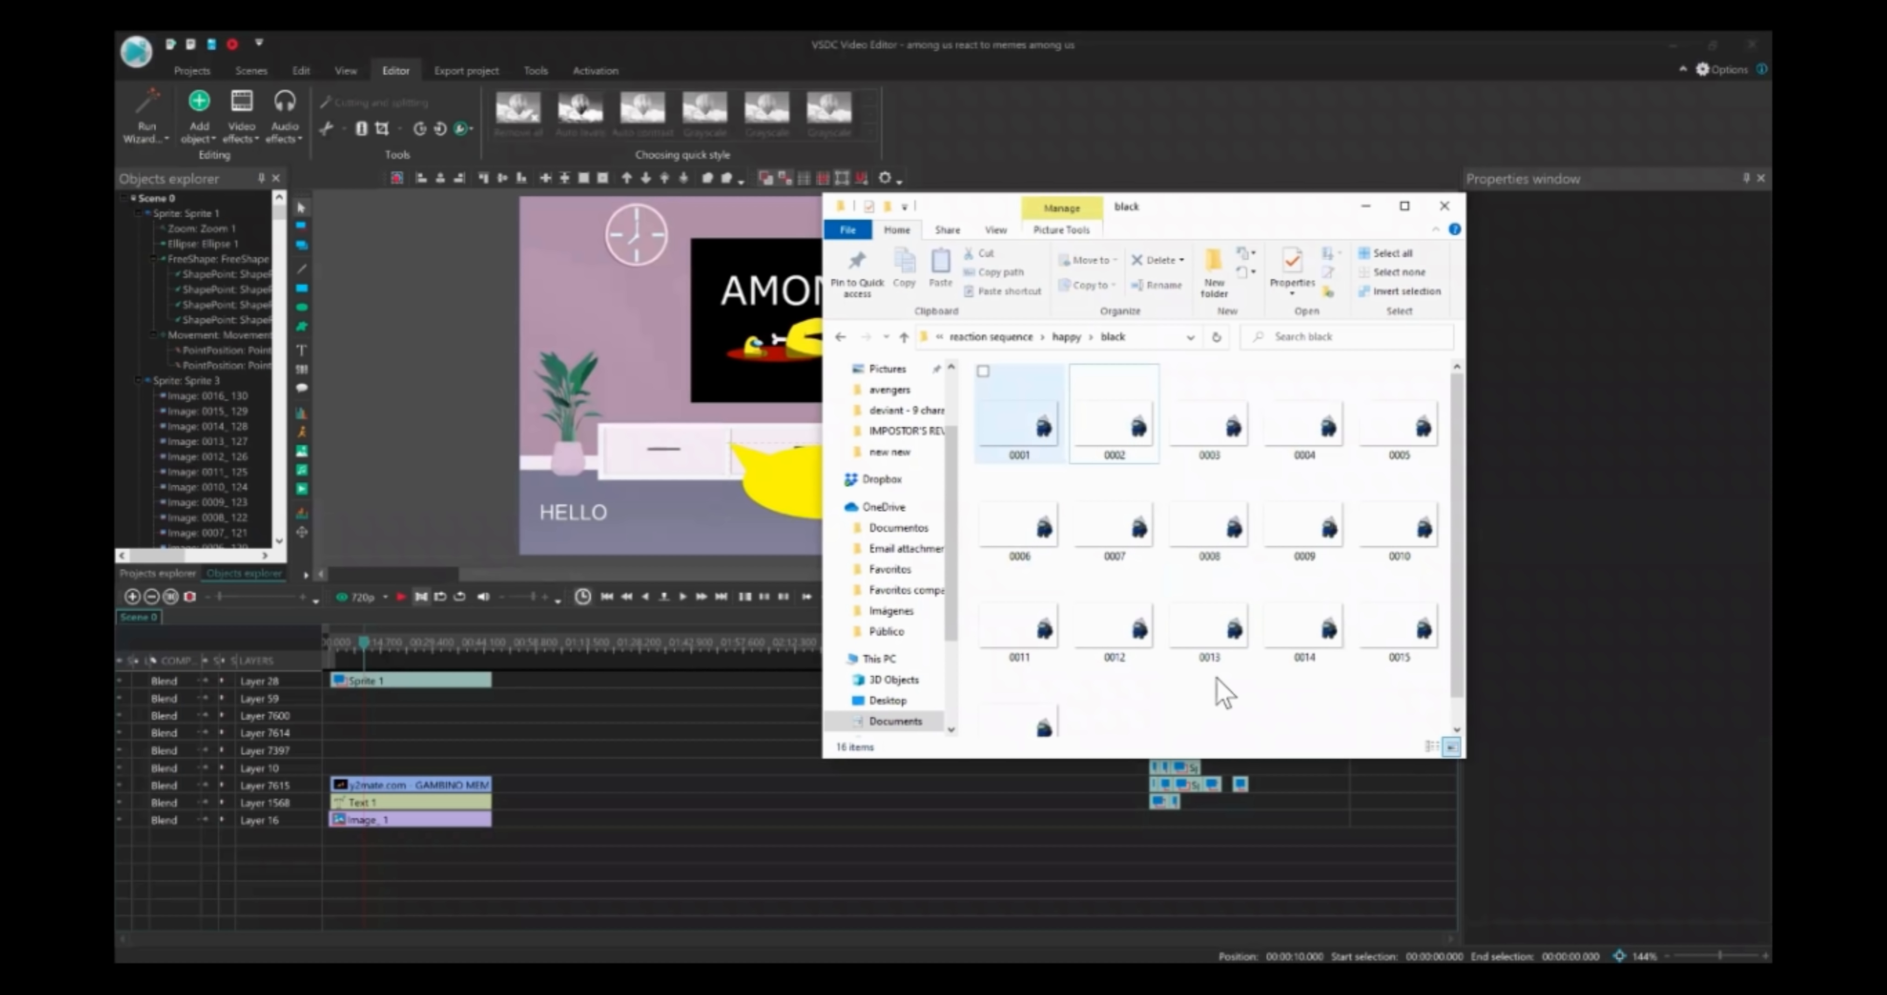
Select all the frames in the black folder of the happy reaction
{"action": "key", "text": "ctrl+a"}
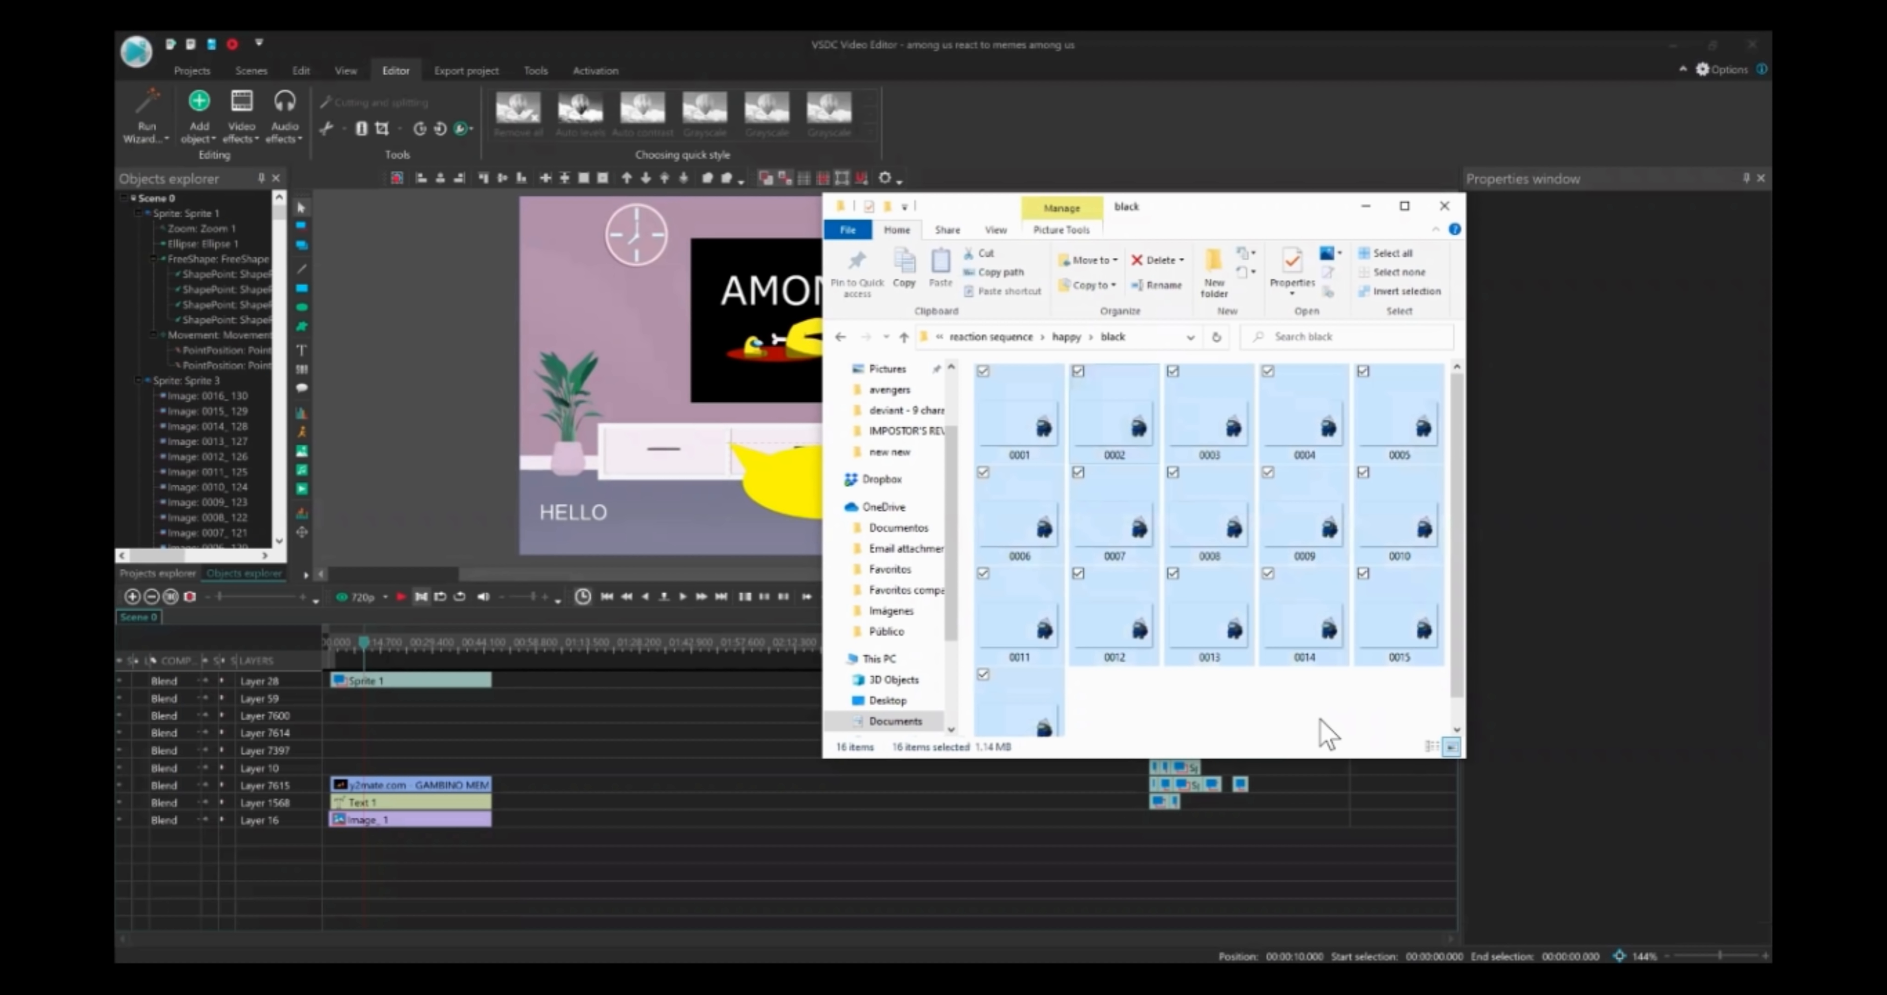
{"action": "left_click", "coordinate": [1319, 713]}
{"action": "key", "text": "ctrl+a"}
{"action": "left_click", "coordinate": [1329, 715]}
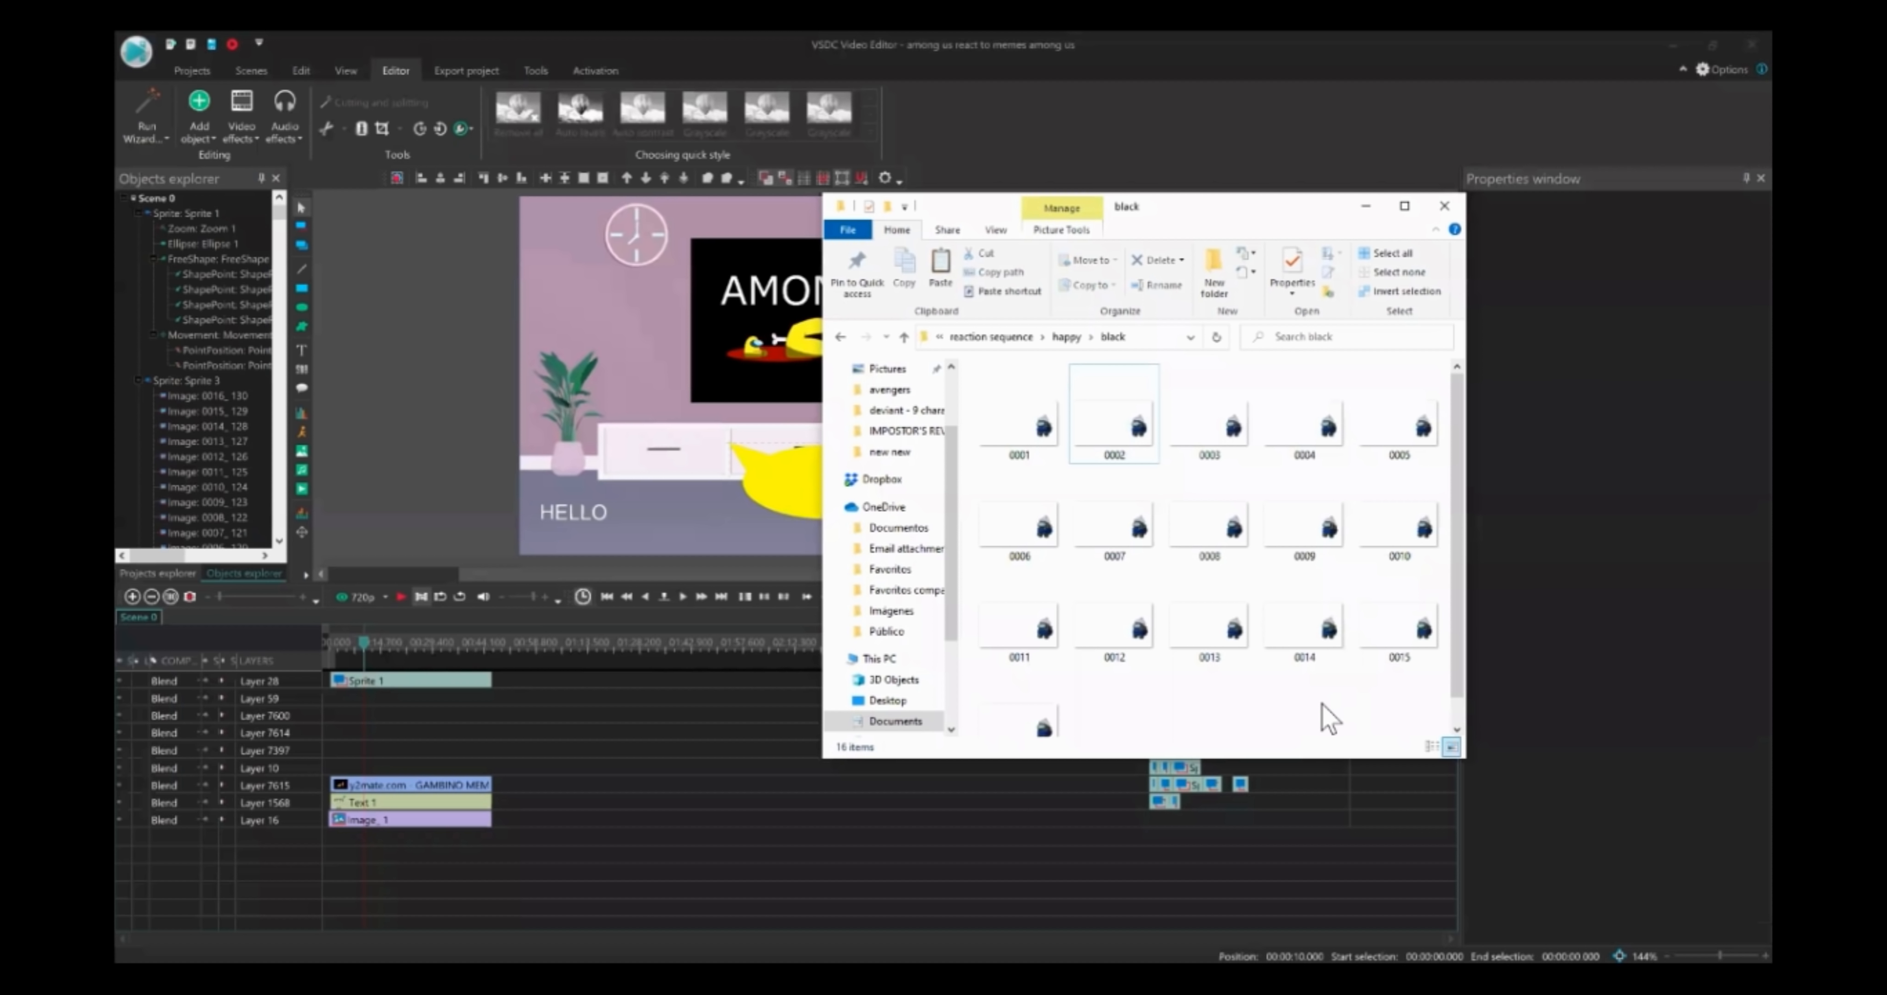
{"action": "key", "text": "ctrl+a"}
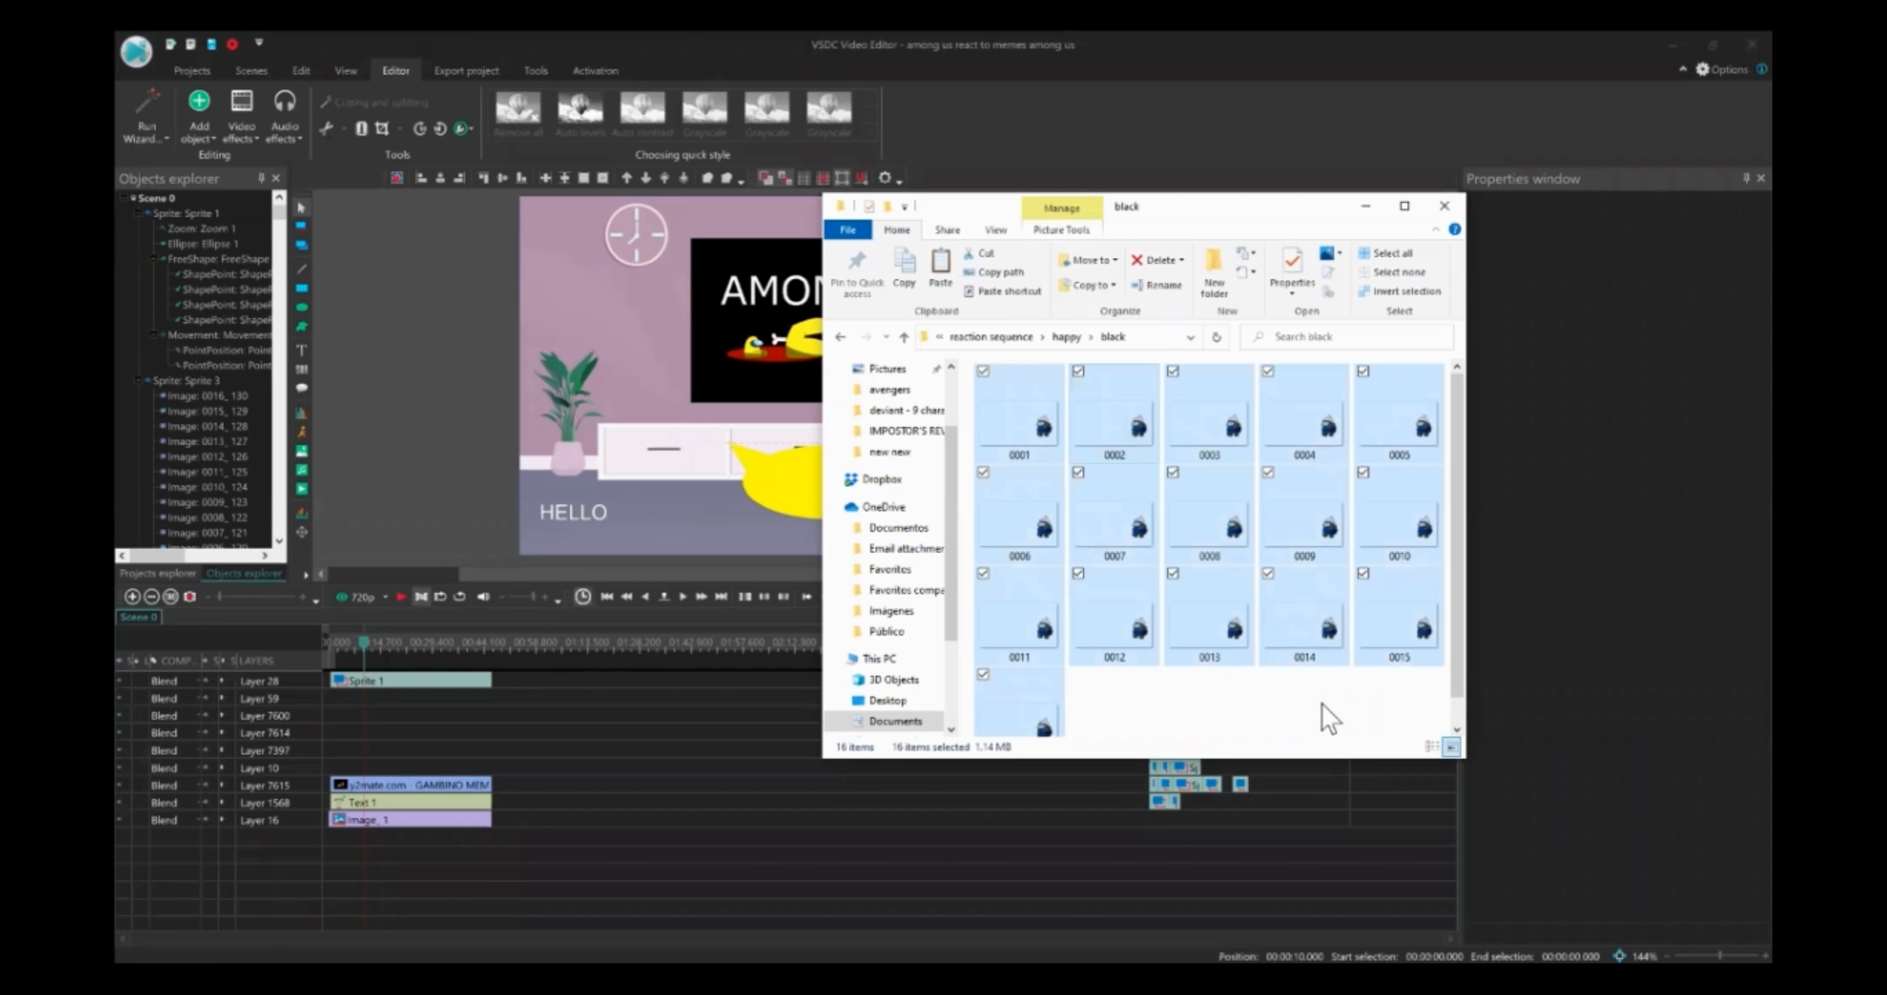
Switch to VSDC Video Editor and place the playhead at 00:01:13.633, in the empty stretch after the first clips
{"action": "left_click", "coordinate": [557, 682]}
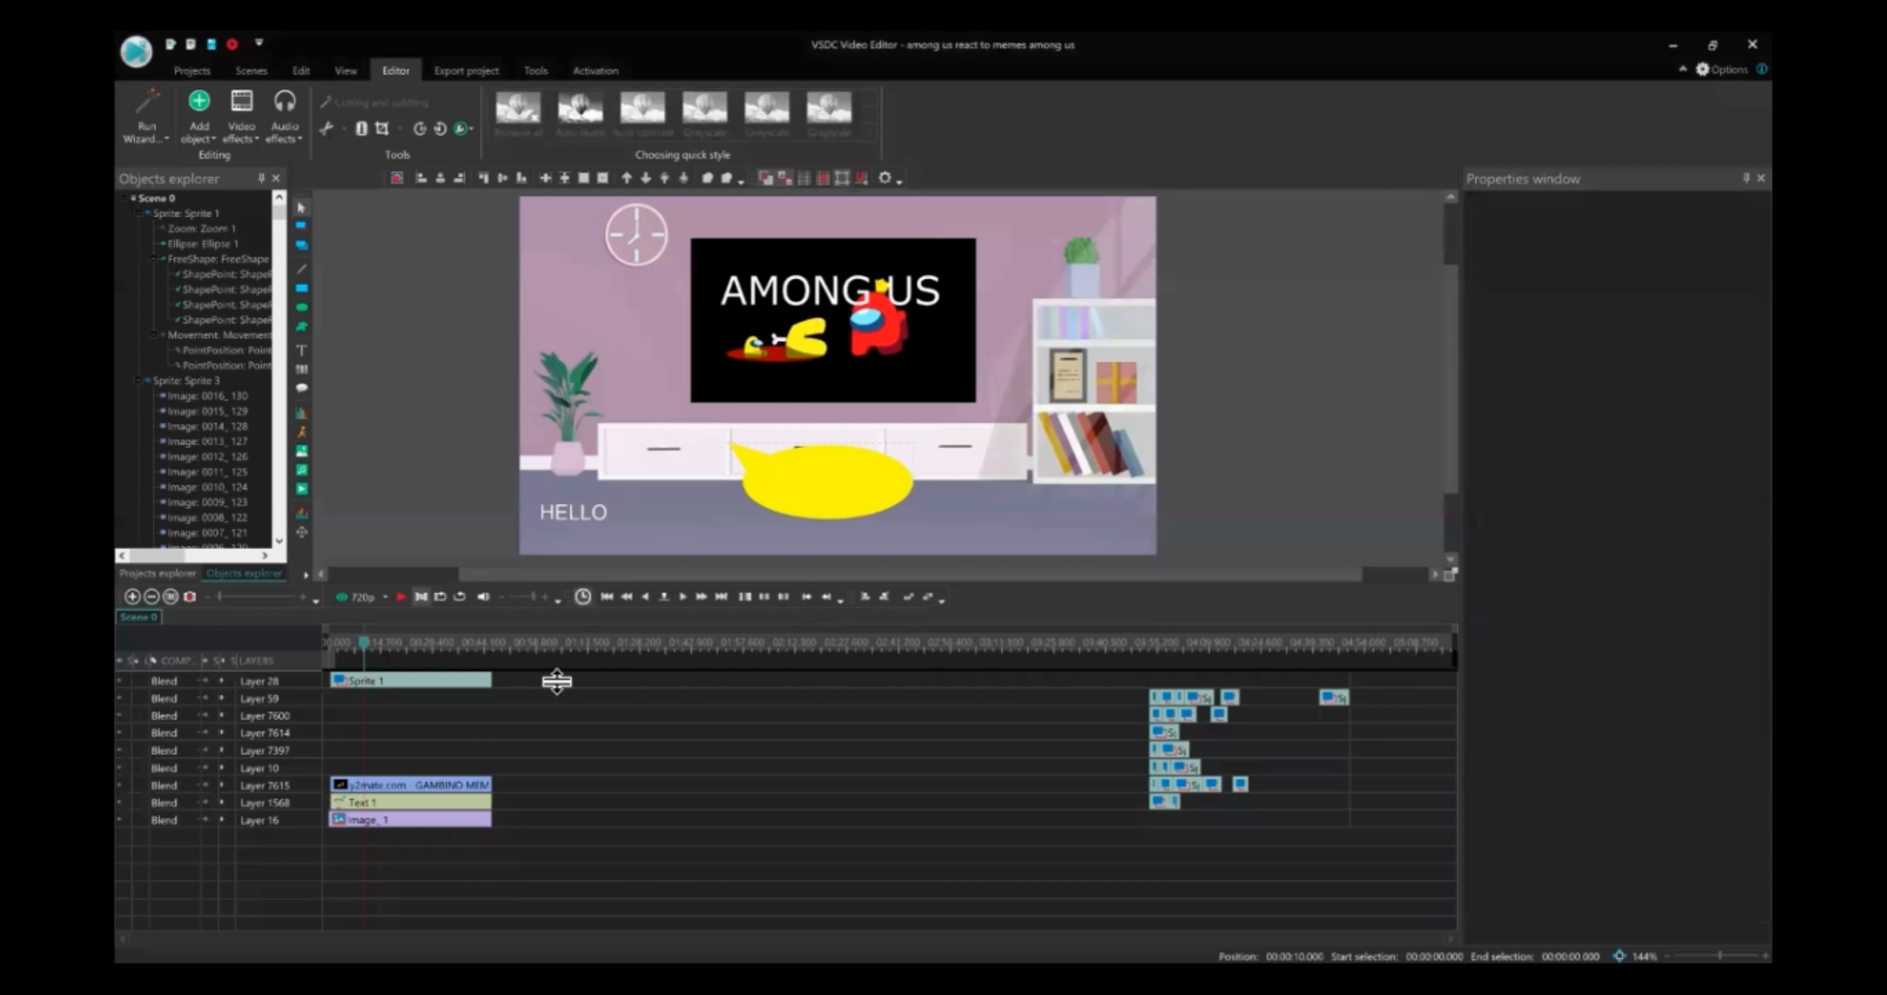
{"action": "left_click", "coordinate": [589, 643]}
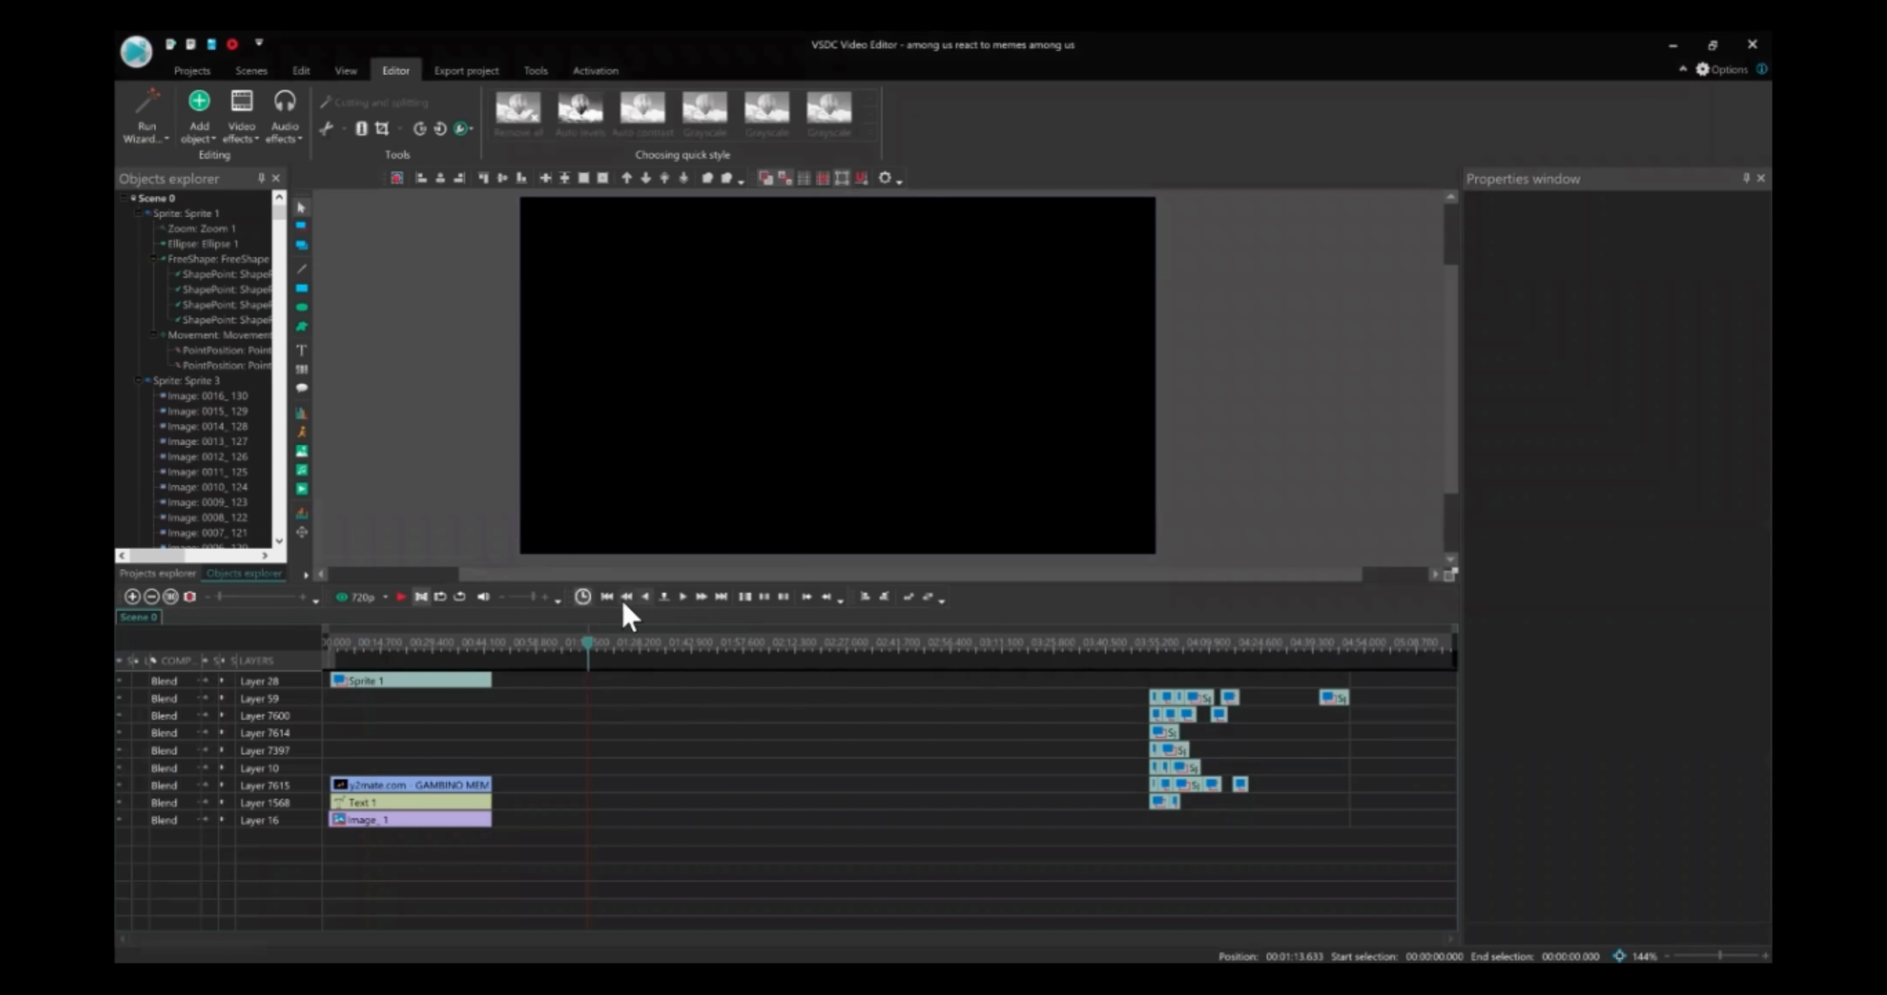